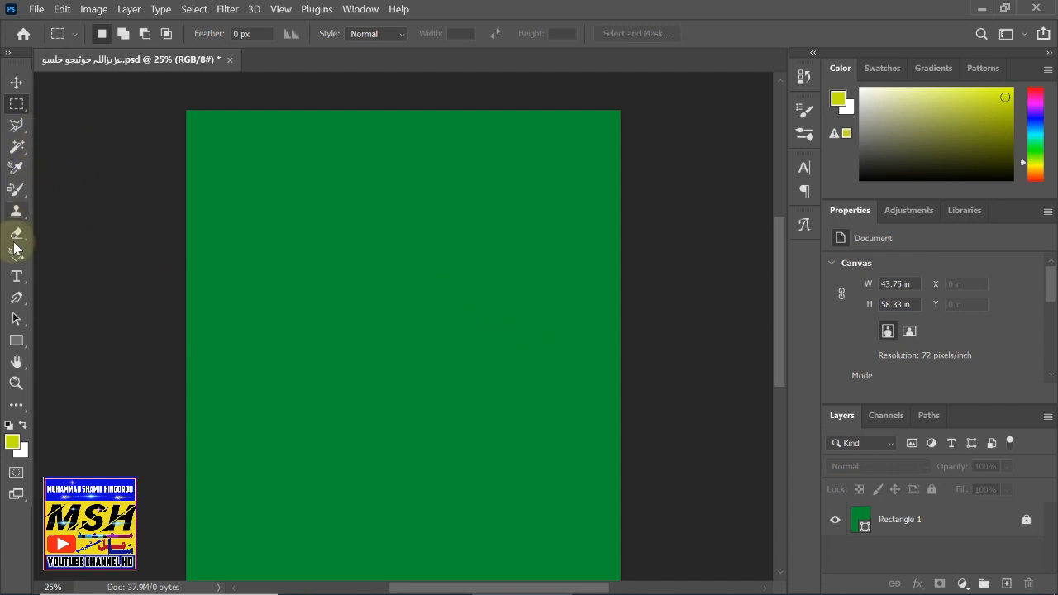
# - Draw a small test rectangle at the canvas's top-left corner, then undo it
pyautogui.click(24, 341)
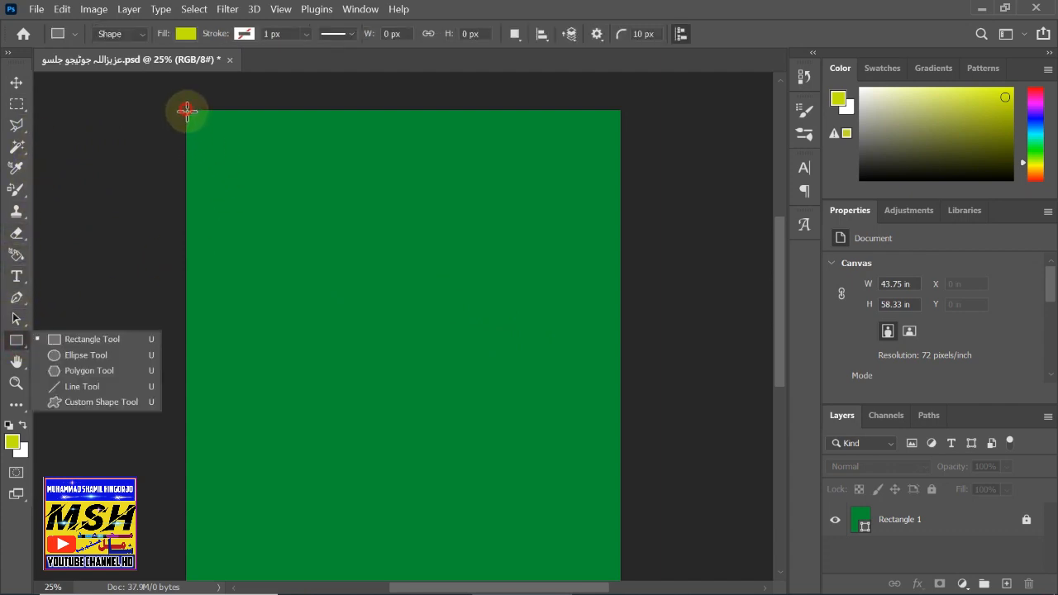
pyautogui.moveTo(186, 110); pyautogui.dragTo(205, 138)
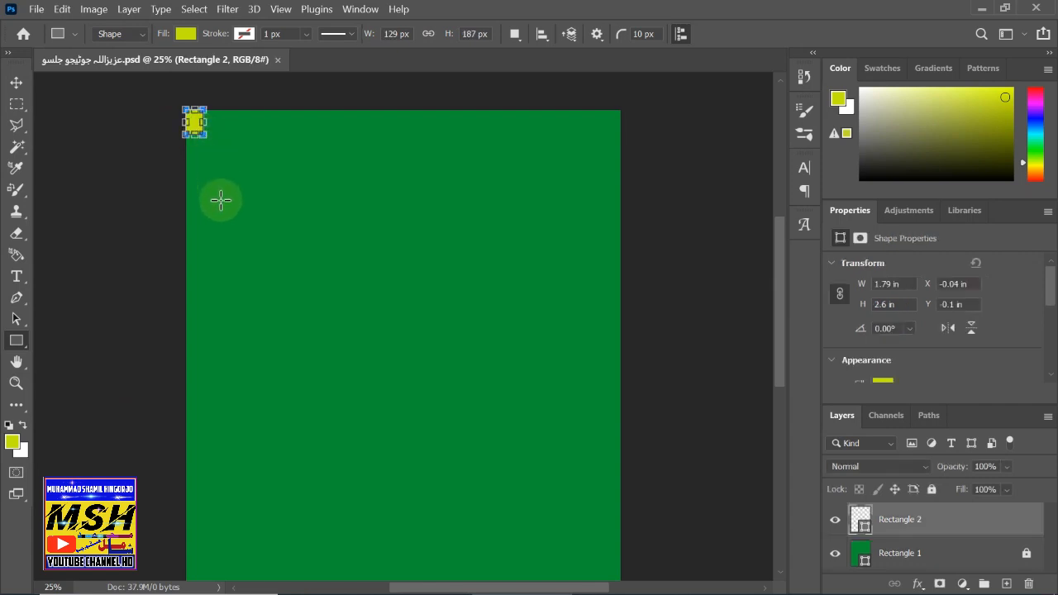
pyautogui.hotkey('ctrl', 'z')
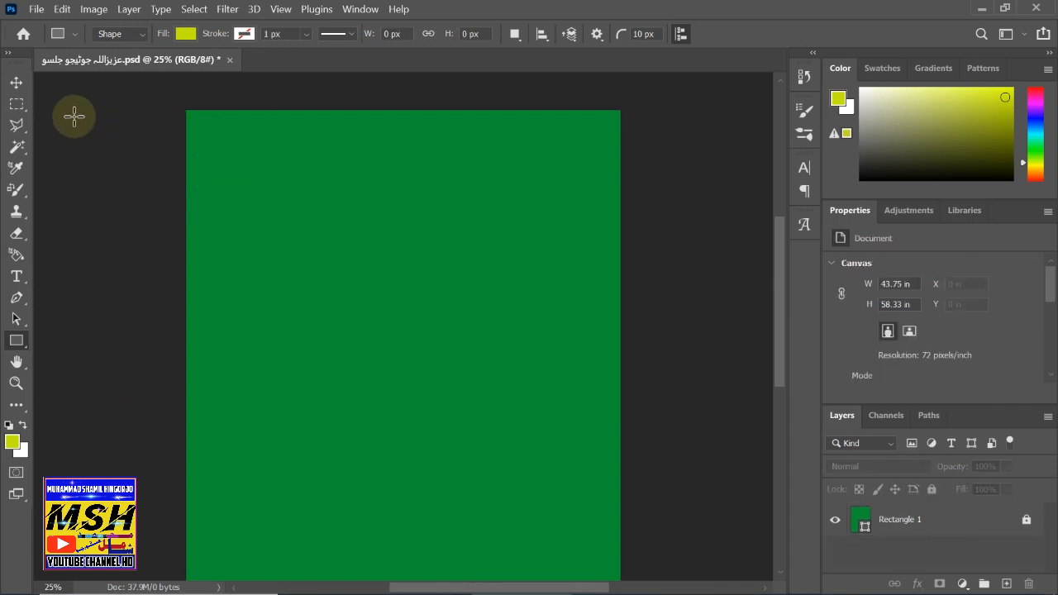
# - Bring up the Open dialog showing the Desktop files
pyautogui.click(37, 10)
pyautogui.click(53, 40)
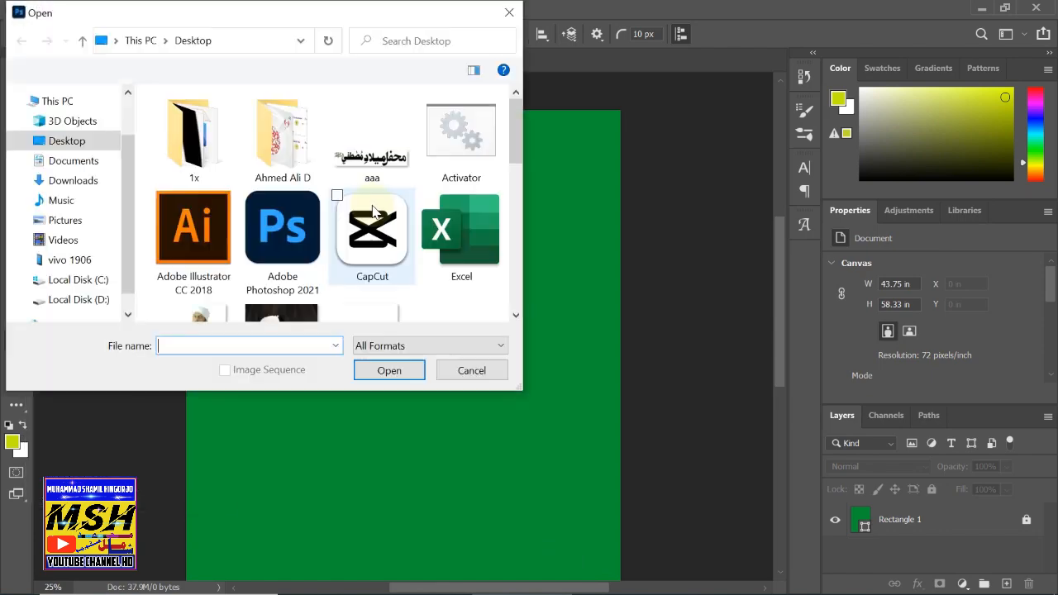
pyautogui.moveTo(517, 139); pyautogui.dragTo(513, 313)
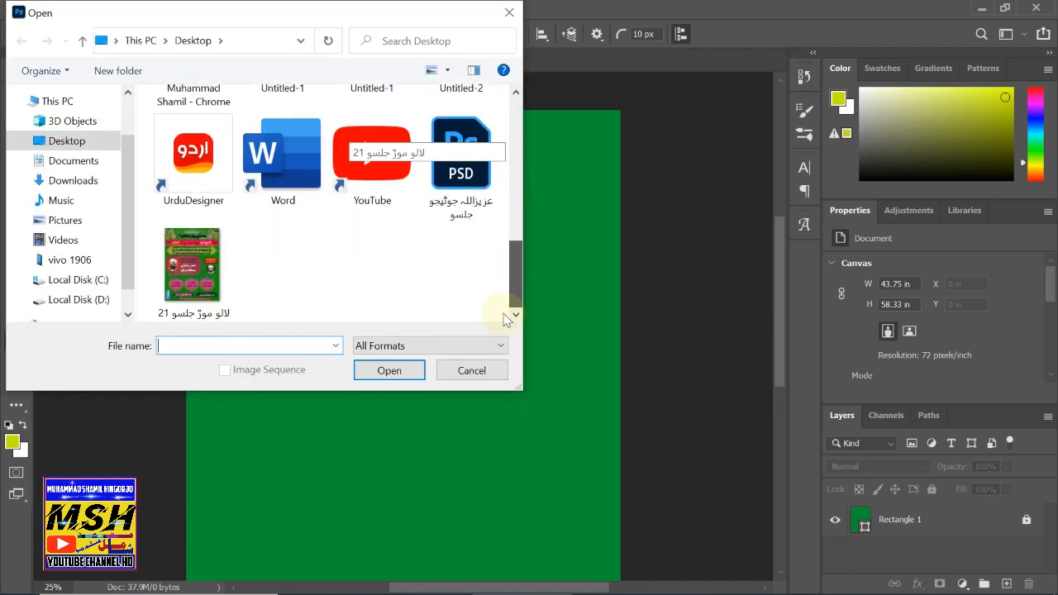
# - Browse Local Disk (D:) and open untitled-1695194797669.png as a second document
pyautogui.click(78, 299)
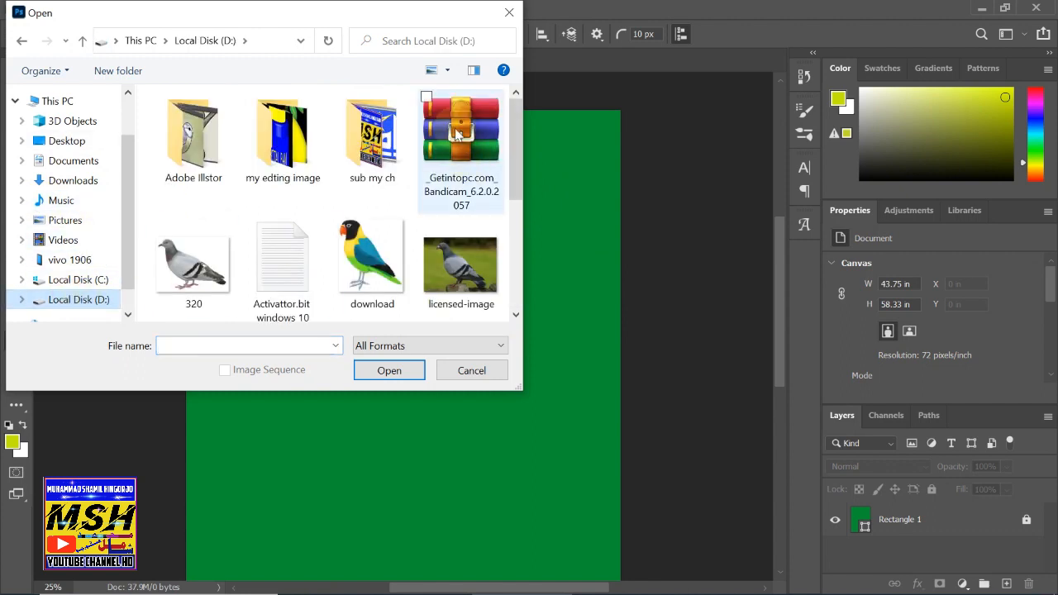
pyautogui.moveTo(515, 170); pyautogui.dragTo(516, 280)
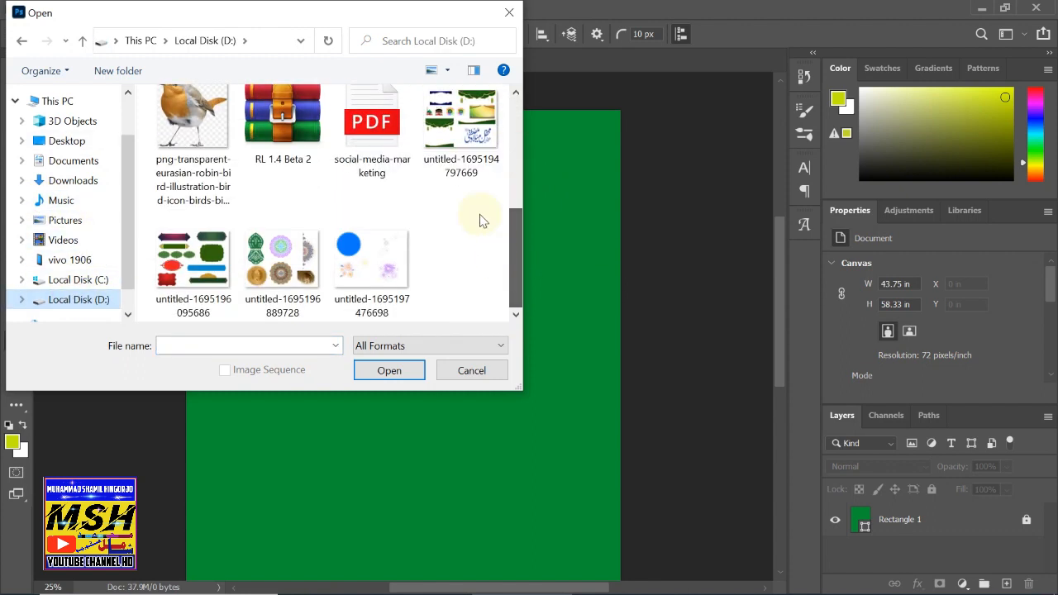
pyautogui.click(457, 134)
pyautogui.click(389, 371)
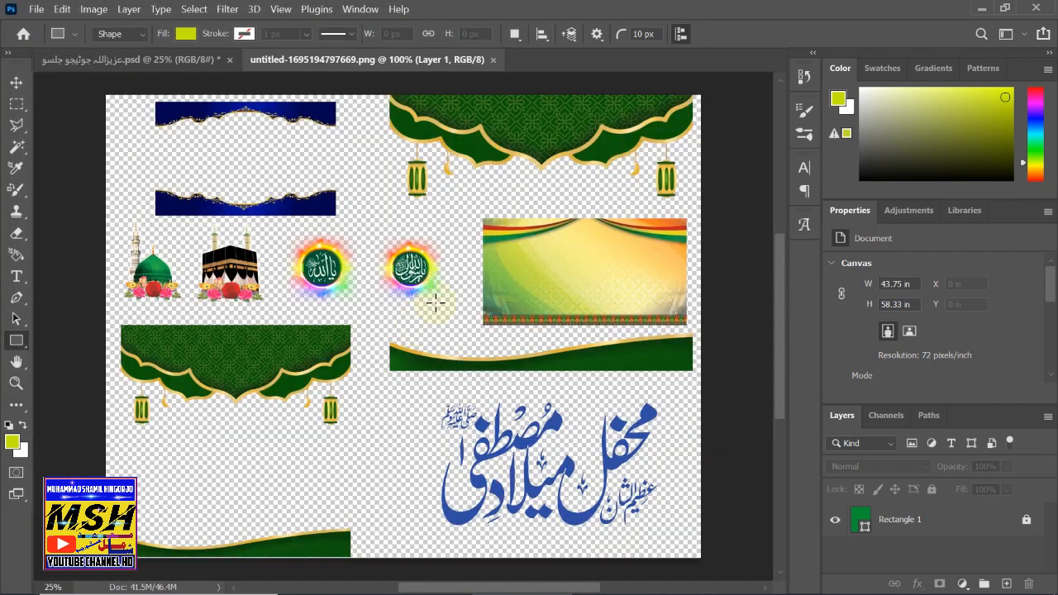
# - Marquee-select and copy the green arched ornament at the sheet's top right, then return to the flyer
pyautogui.click(18, 105)
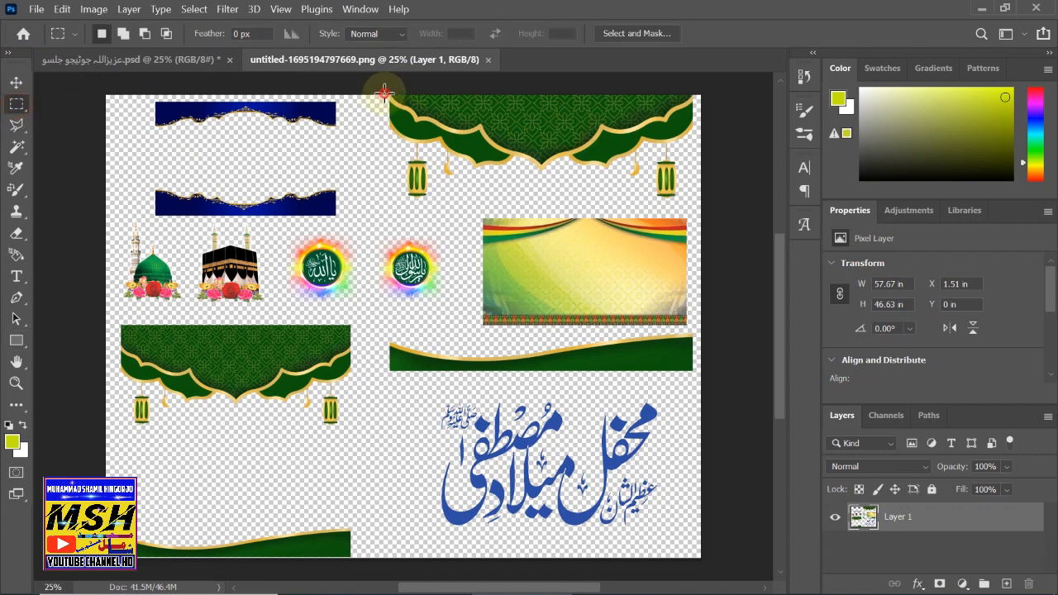
pyautogui.moveTo(384, 91); pyautogui.dragTo(700, 142)
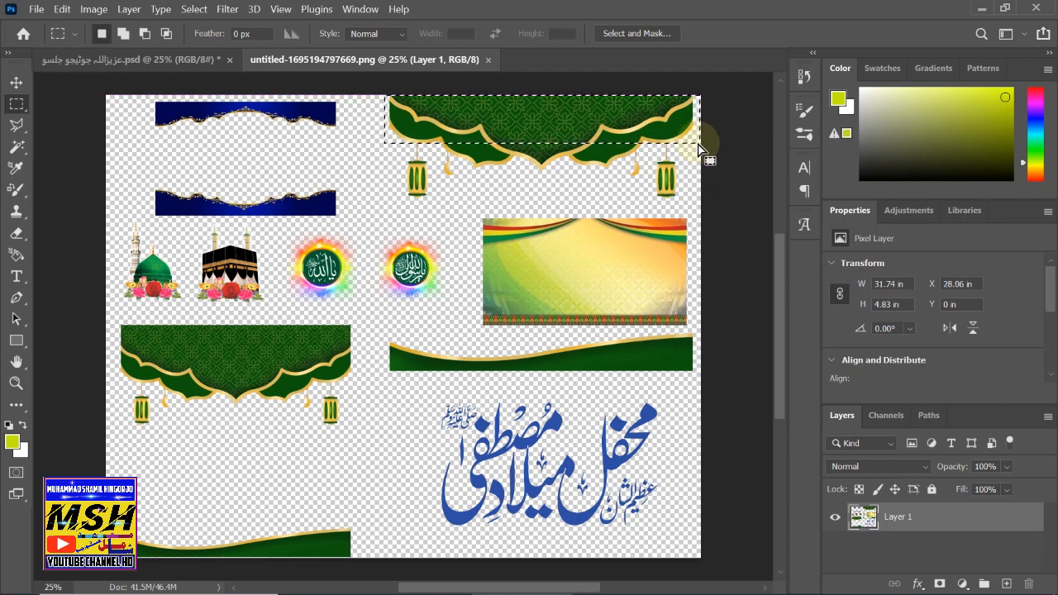
pyautogui.hotkey('ctrl', 'c')
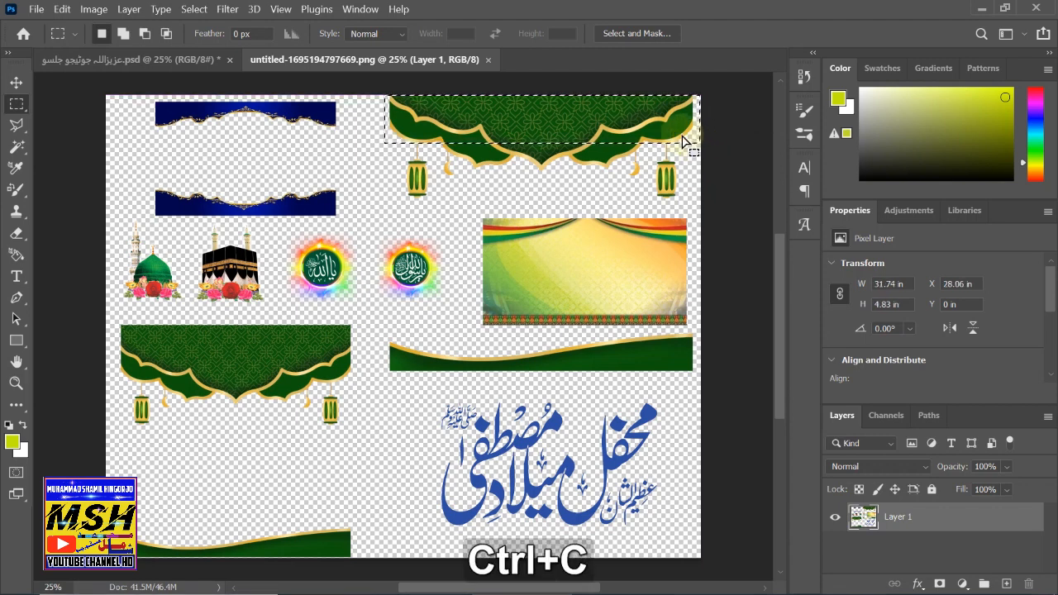
pyautogui.click(172, 55)
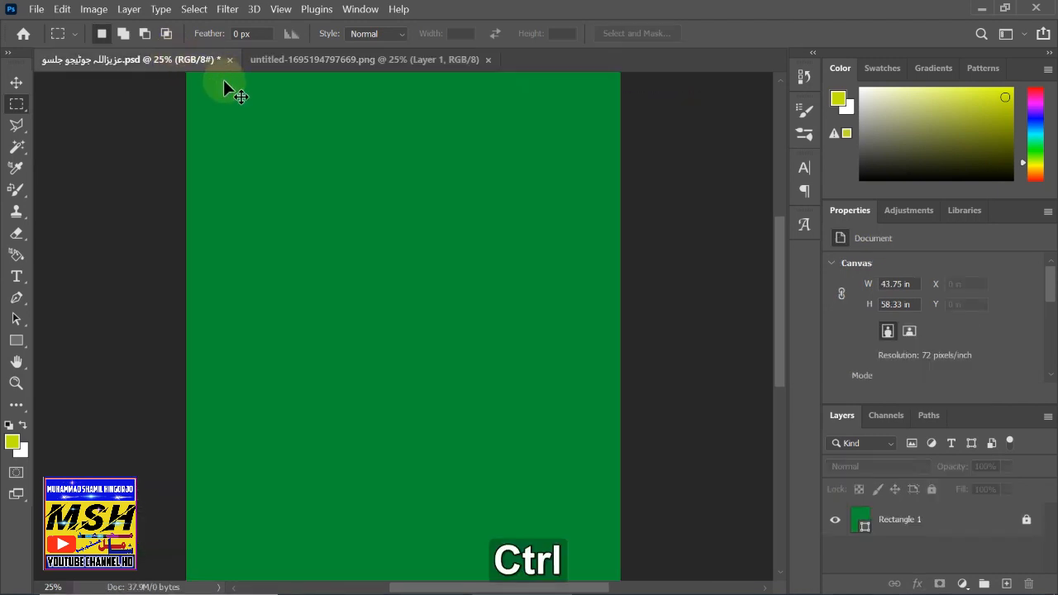
# - Paste the arch ornament as Layer 1, move it to the top edge, and scale it to 144.12% × 133.33%
pyautogui.hotkey('ctrl', 'v')
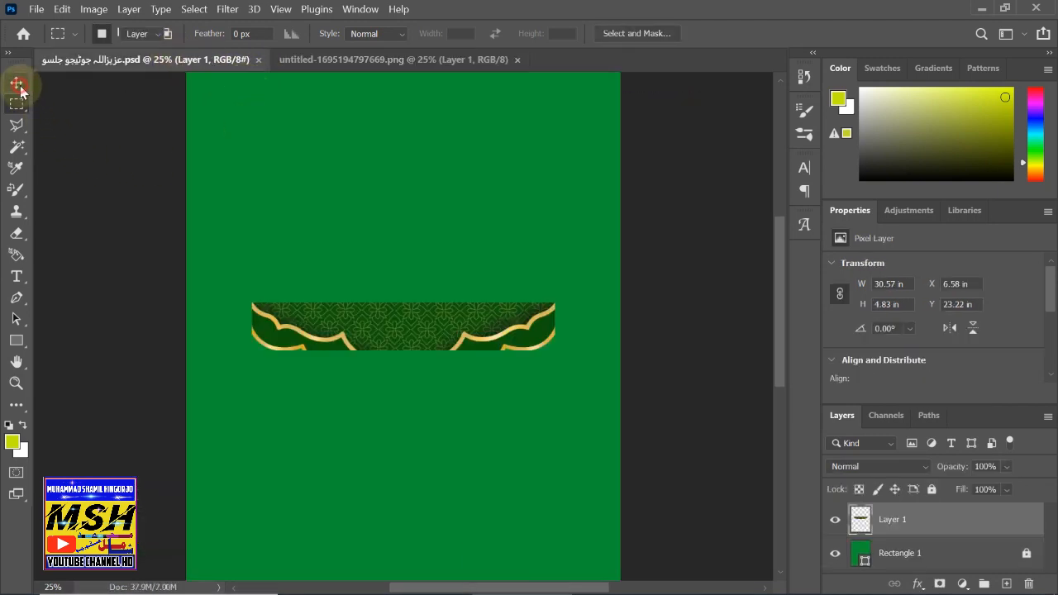
pyautogui.click(18, 84)
pyautogui.moveTo(310, 308); pyautogui.dragTo(243, 88)
pyautogui.press('ctrl')
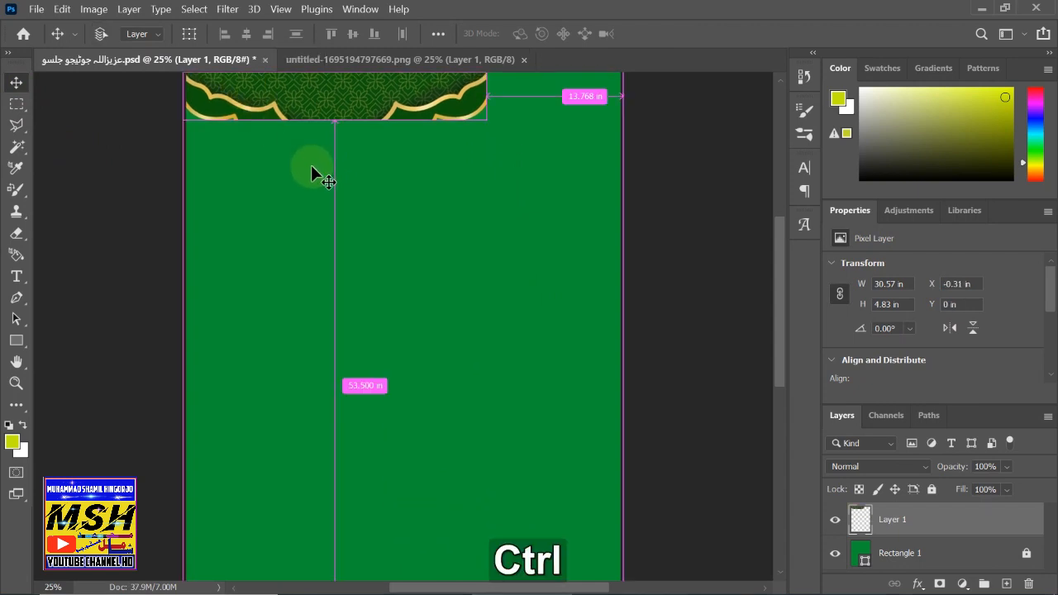
pyautogui.hotkey('ctrl', 't')
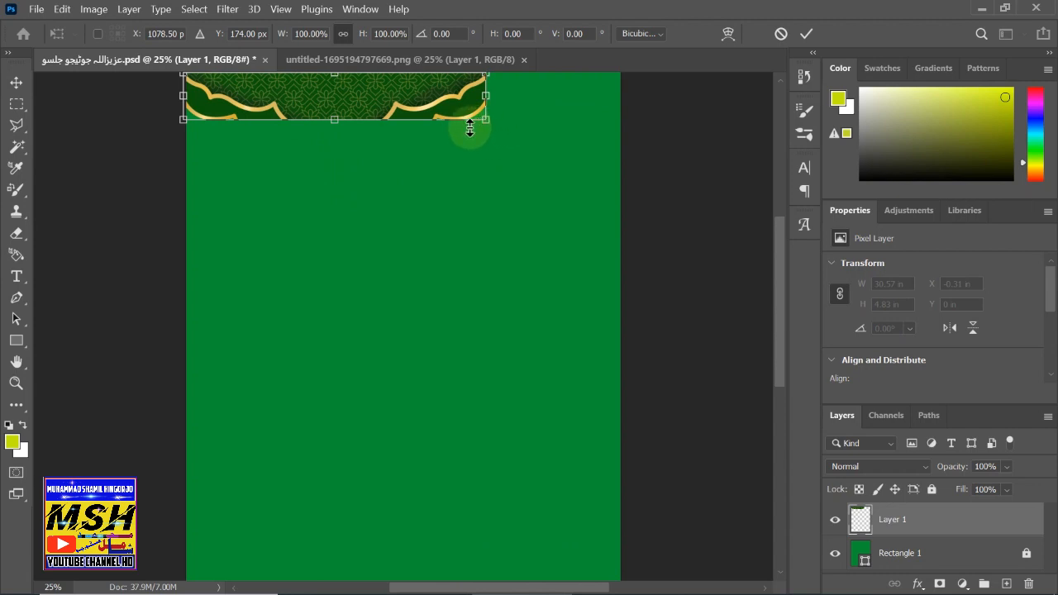
pyautogui.moveTo(485, 122); pyautogui.dragTo(620, 135)
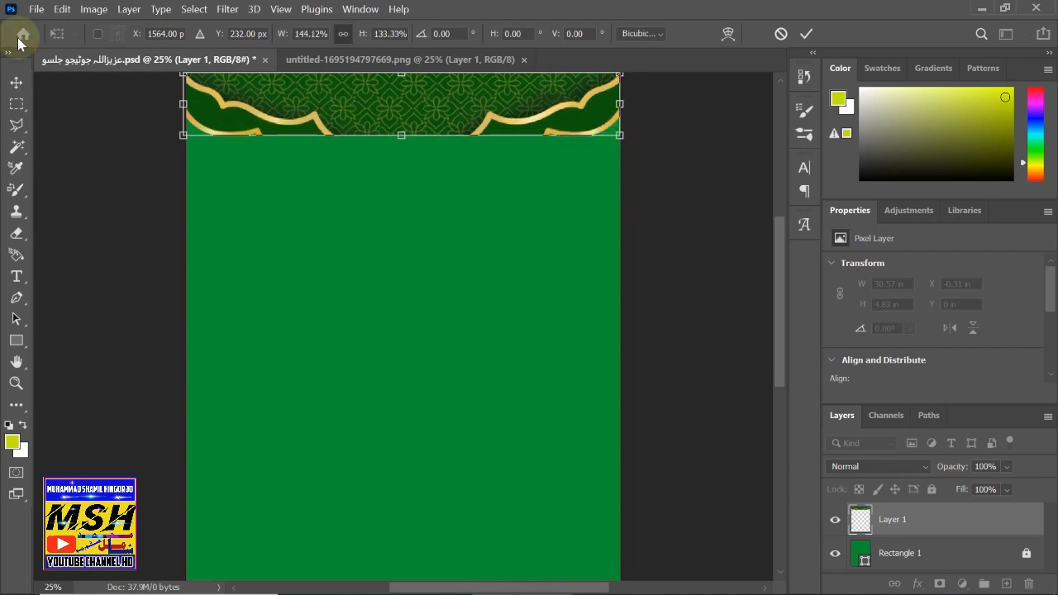
pyautogui.click(15, 82)
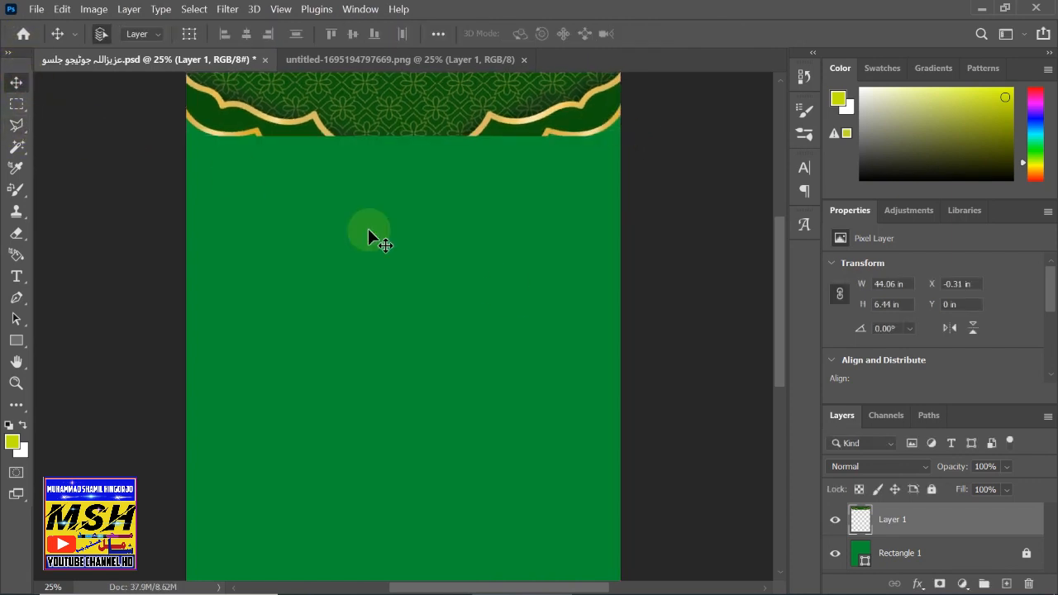
# - Lower Layer 1's opacity to 52% in Blending Options
pyautogui.doubleClick(919, 506)
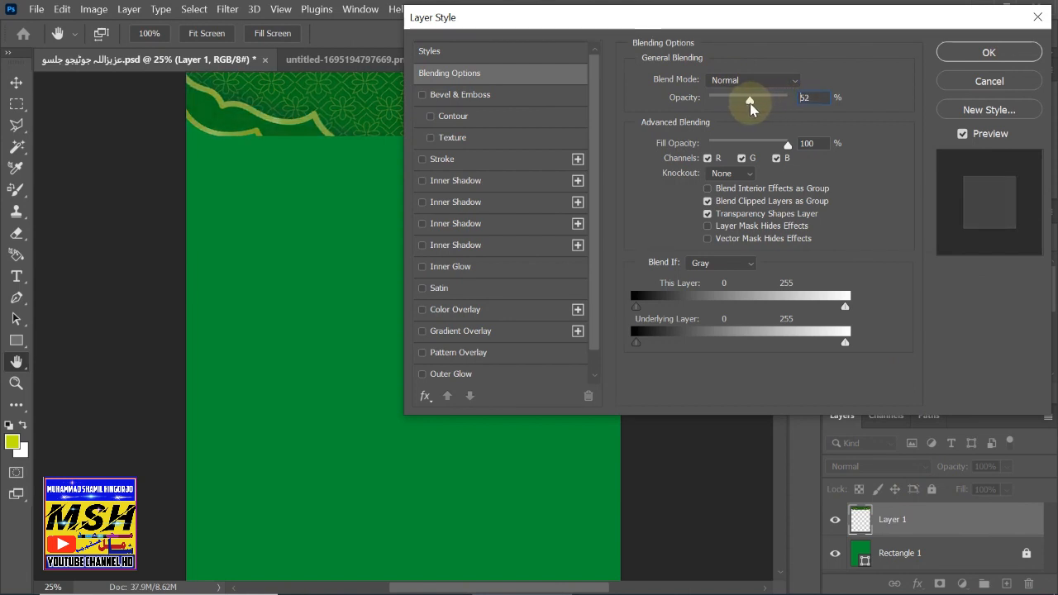
pyautogui.moveTo(756, 104); pyautogui.dragTo(751, 103)
pyautogui.click(988, 52)
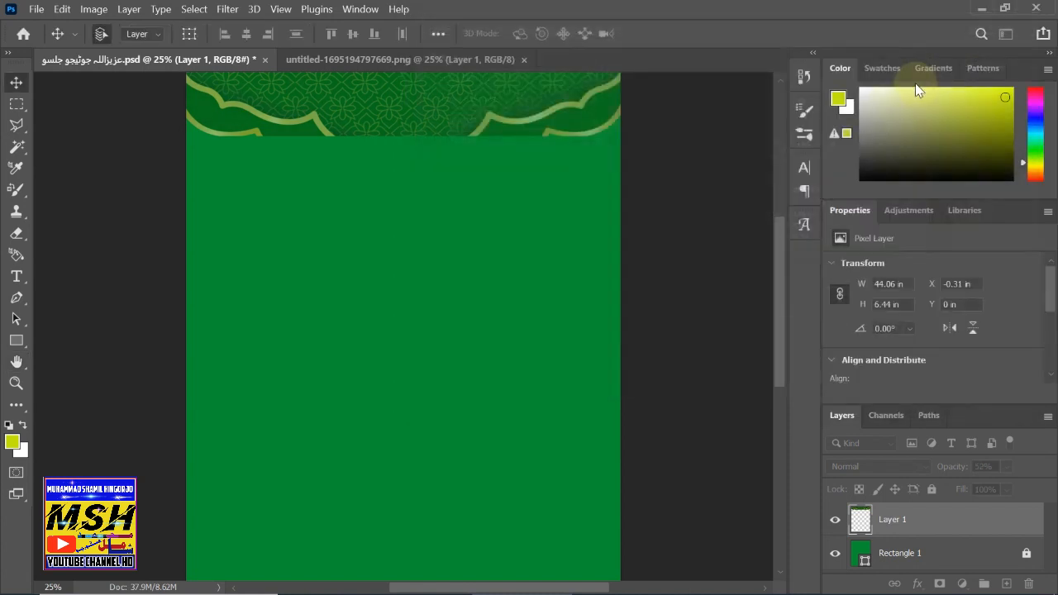
# - Copy the dark blue gold-trimmed banner from the sheet's top left and paste it into the flyer
pyautogui.click(350, 64)
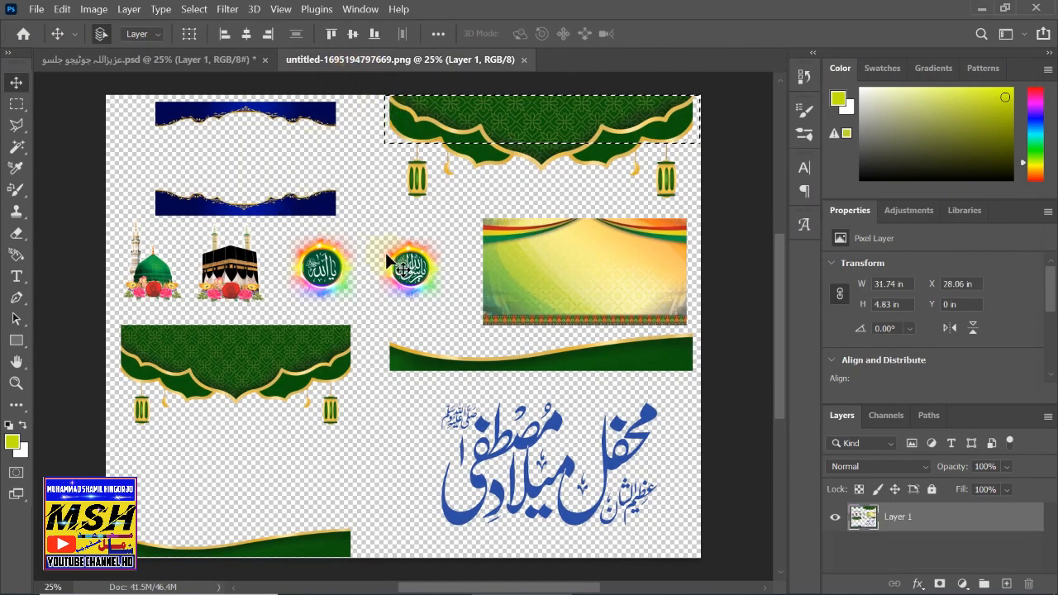
pyautogui.click(17, 103)
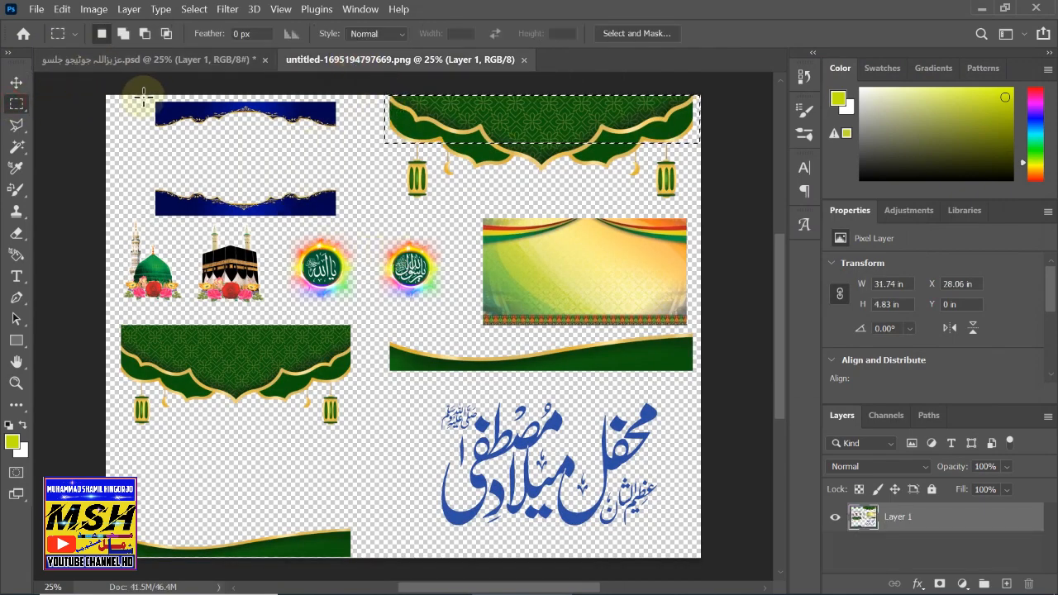
pyautogui.moveTo(144, 97); pyautogui.dragTo(341, 134)
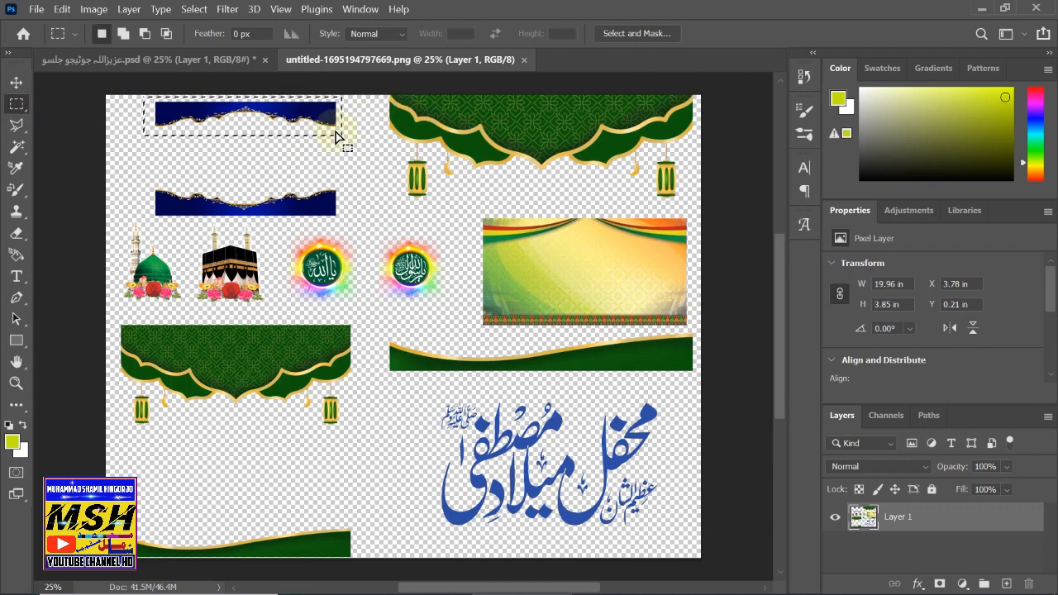
pyautogui.hotkey('ctrl', 'c')
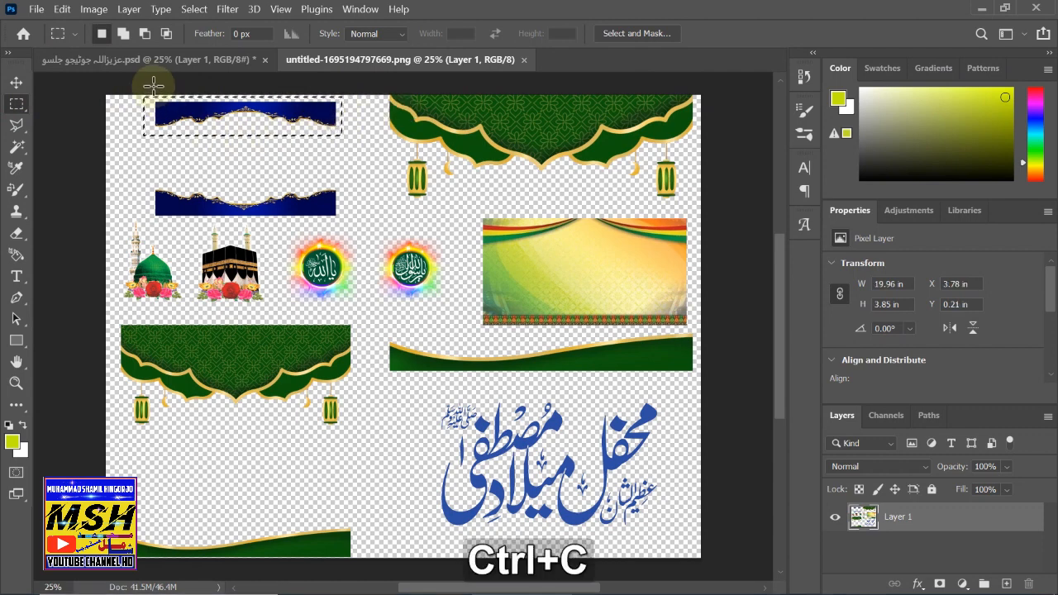
pyautogui.click(131, 62)
pyautogui.hotkey('ctrl', 'v')
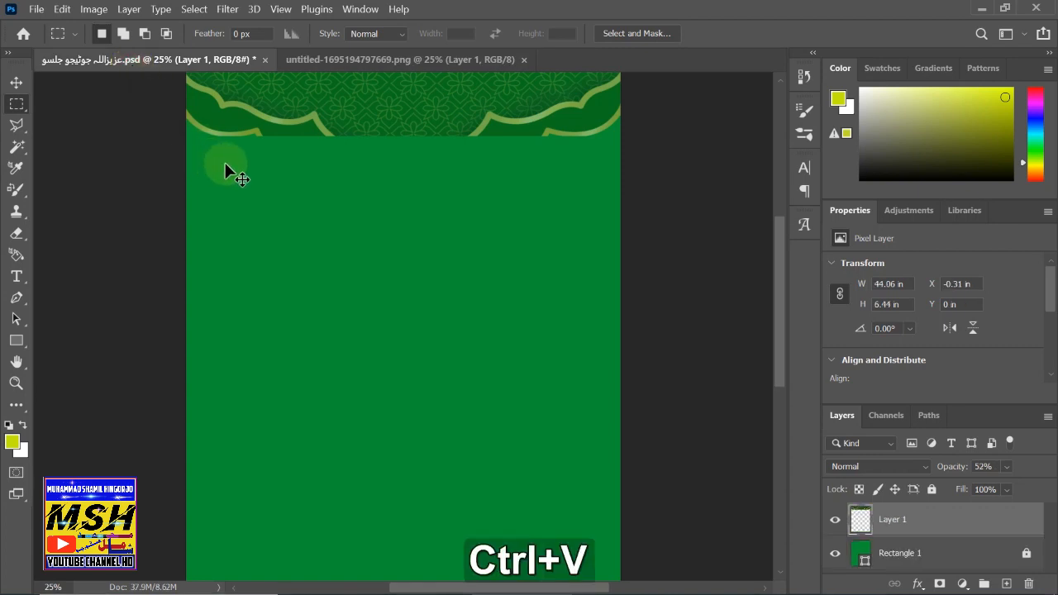
# - Move Layer 2's blue banner to the top and stretch it to 43.75 × 3.22 in
pyautogui.click(16, 82)
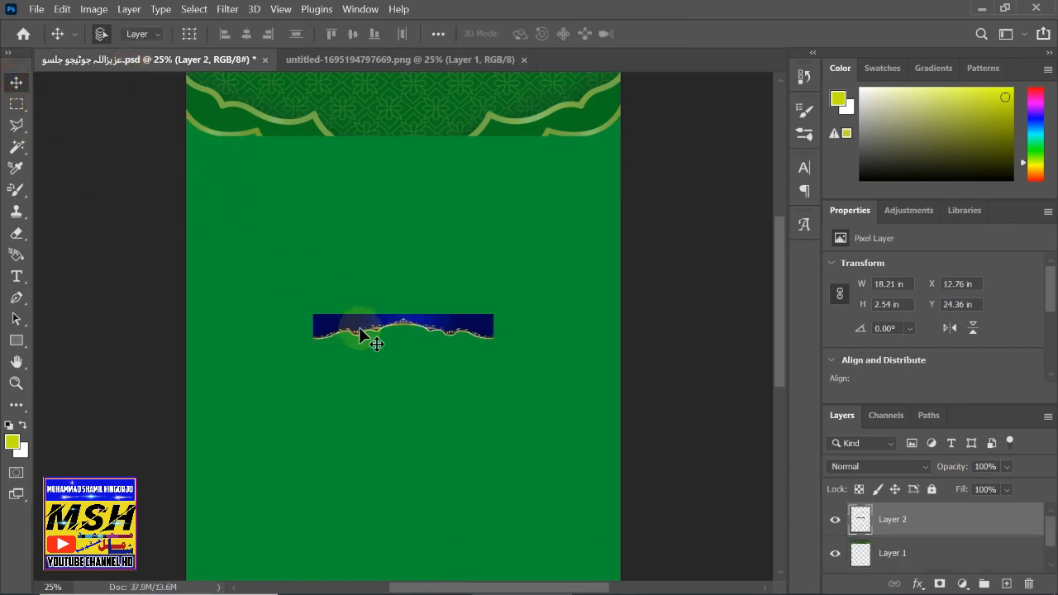
pyautogui.moveTo(350, 329); pyautogui.dragTo(226, 103)
pyautogui.hotkey('ctrl', 't')
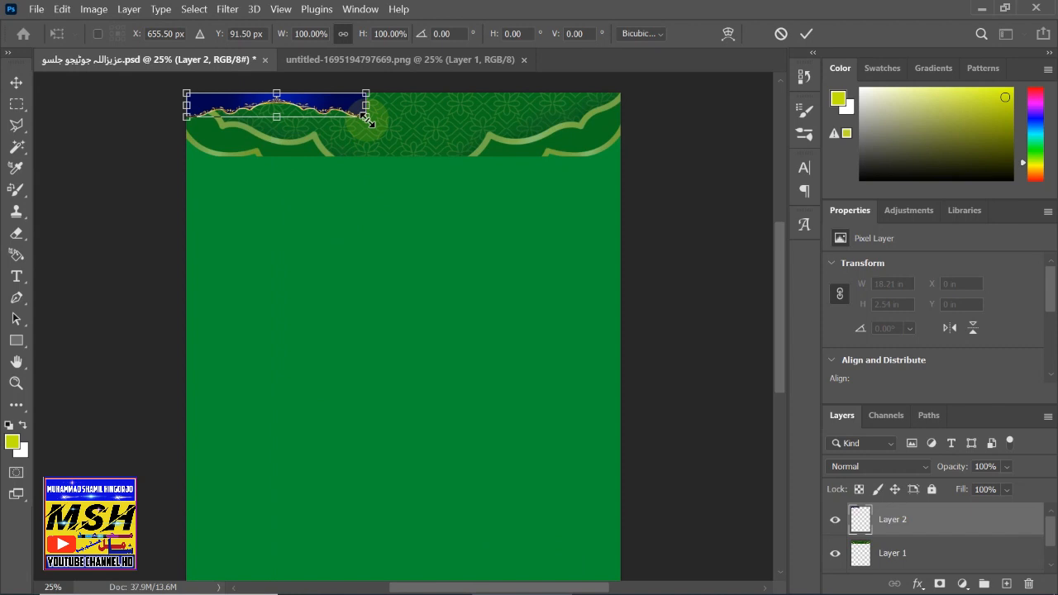
pyautogui.press('shift')
pyautogui.moveTo(369, 121); pyautogui.dragTo(616, 130)
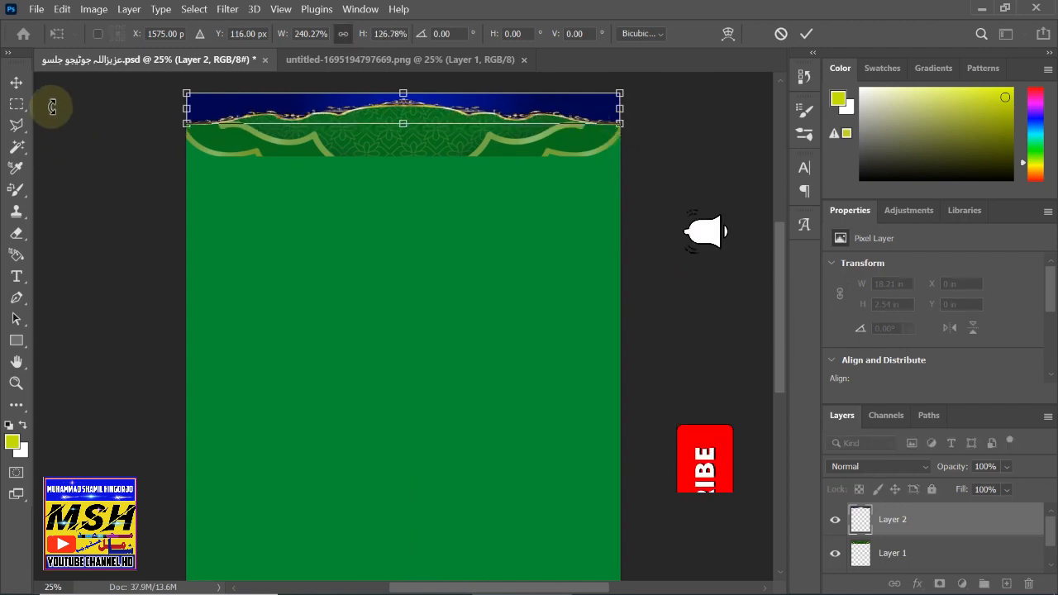
pyautogui.click(17, 82)
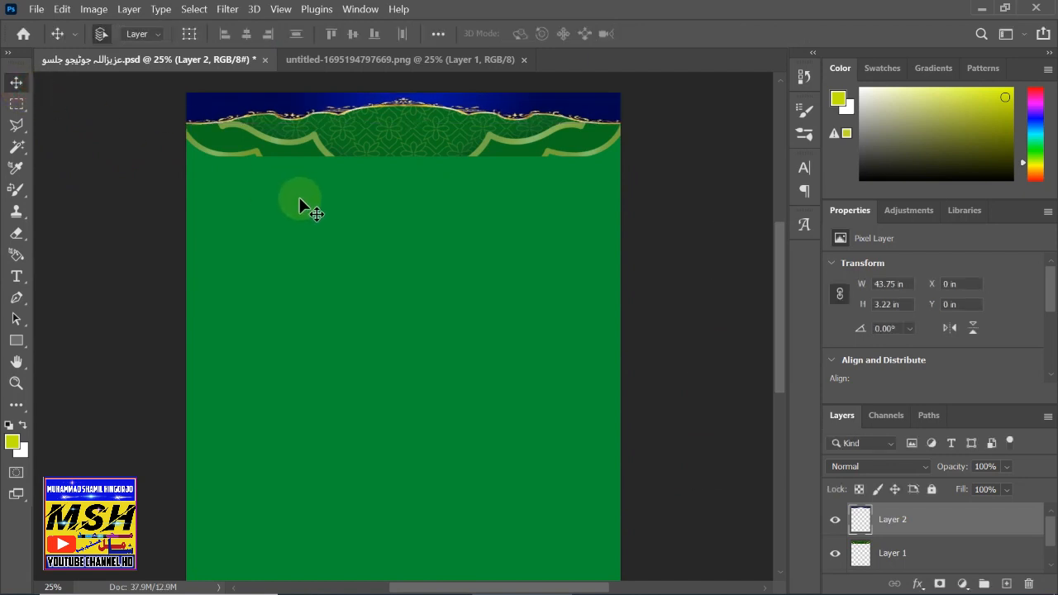
# - Give Layer 2 82% opacity and 92% fill opacity in Blending Options
pyautogui.doubleClick(955, 522)
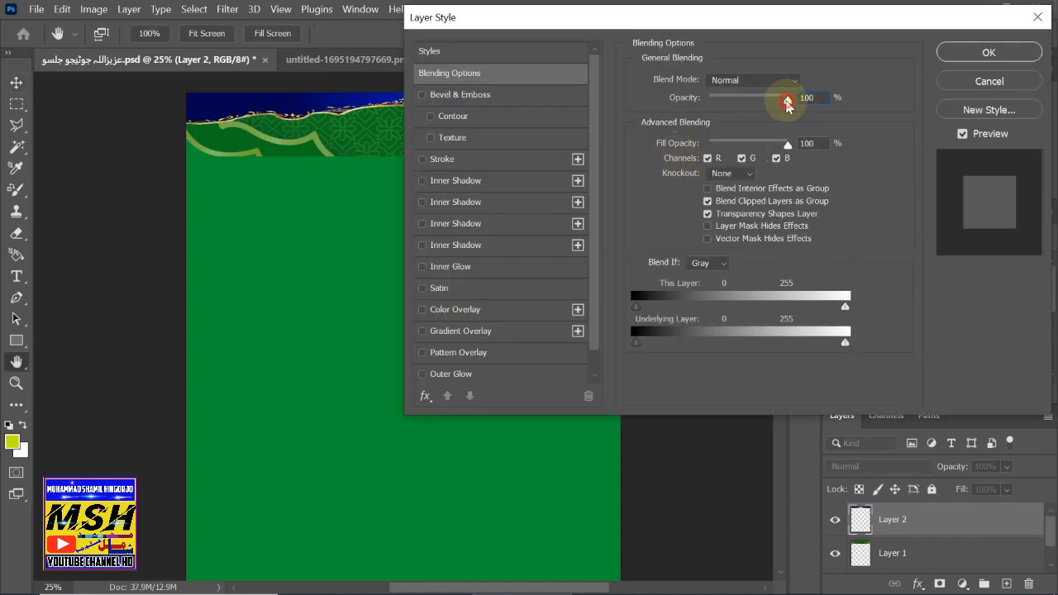
pyautogui.moveTo(786, 102); pyautogui.dragTo(765, 104)
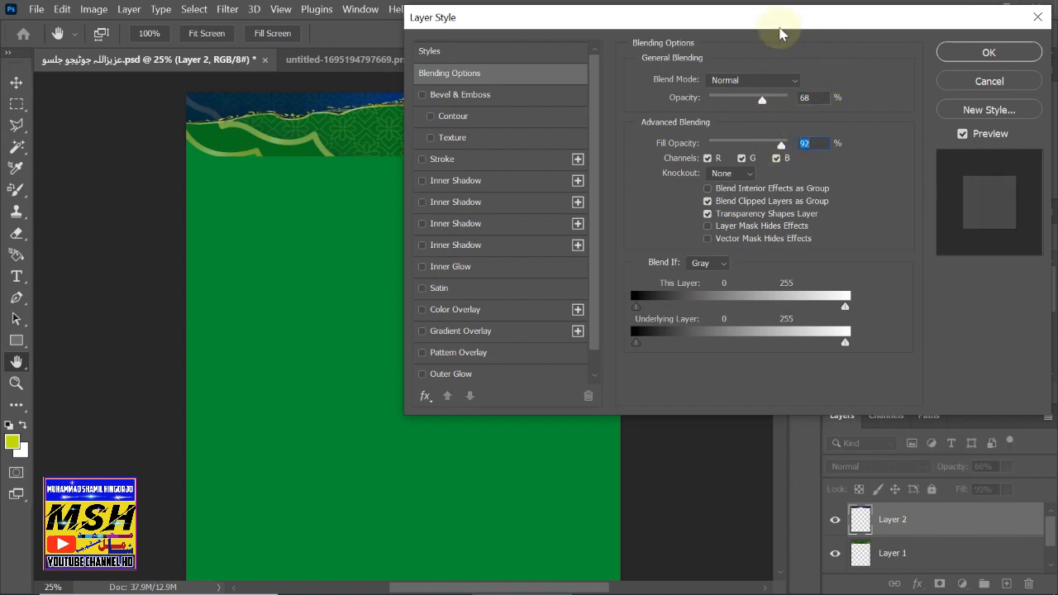
pyautogui.moveTo(780, 33); pyautogui.dragTo(696, 165)
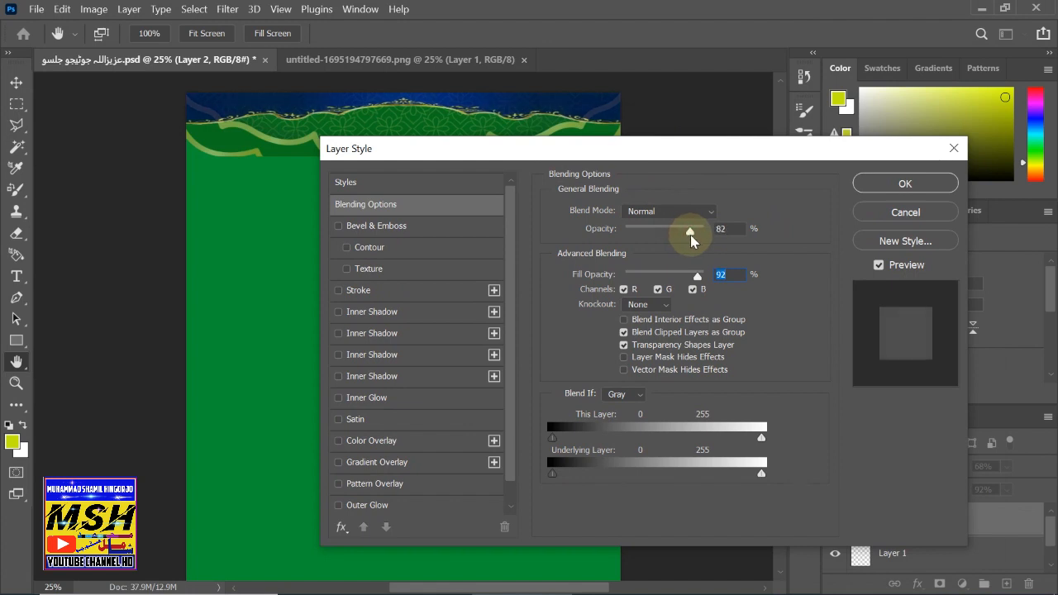
pyautogui.click(893, 183)
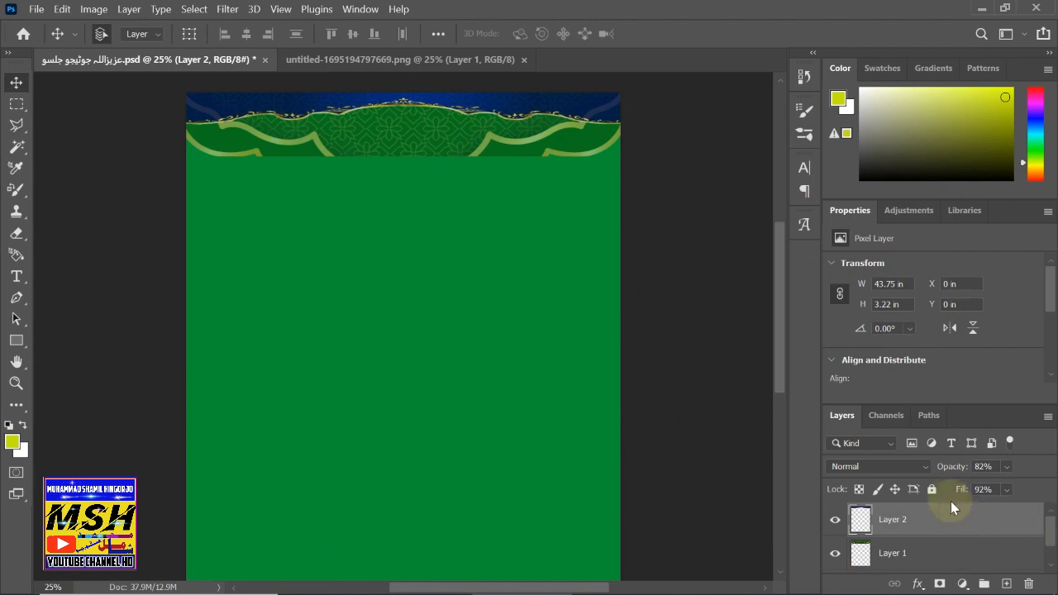
# - Lock all on Layer 2 and Layer 1, then switch to the ornament sheet
pyautogui.click(930, 489)
pyautogui.click(900, 554)
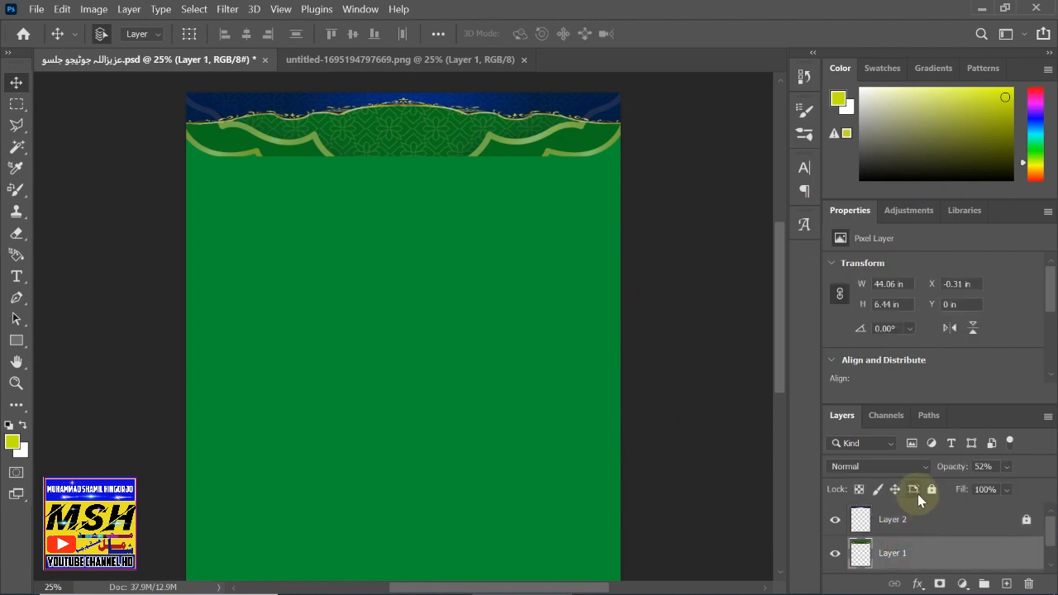
pyautogui.click(931, 489)
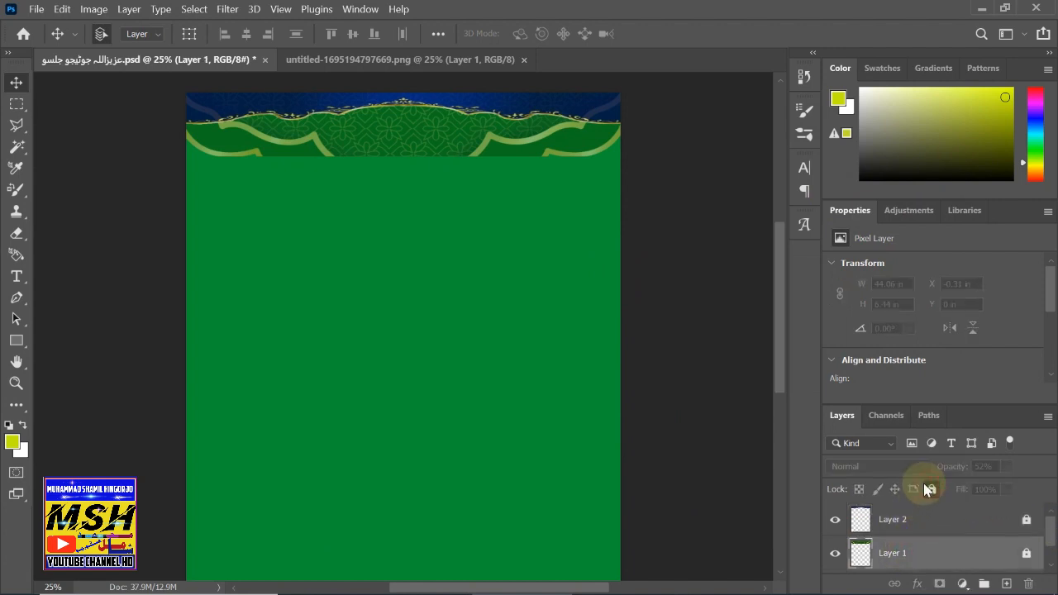
pyautogui.click(886, 514)
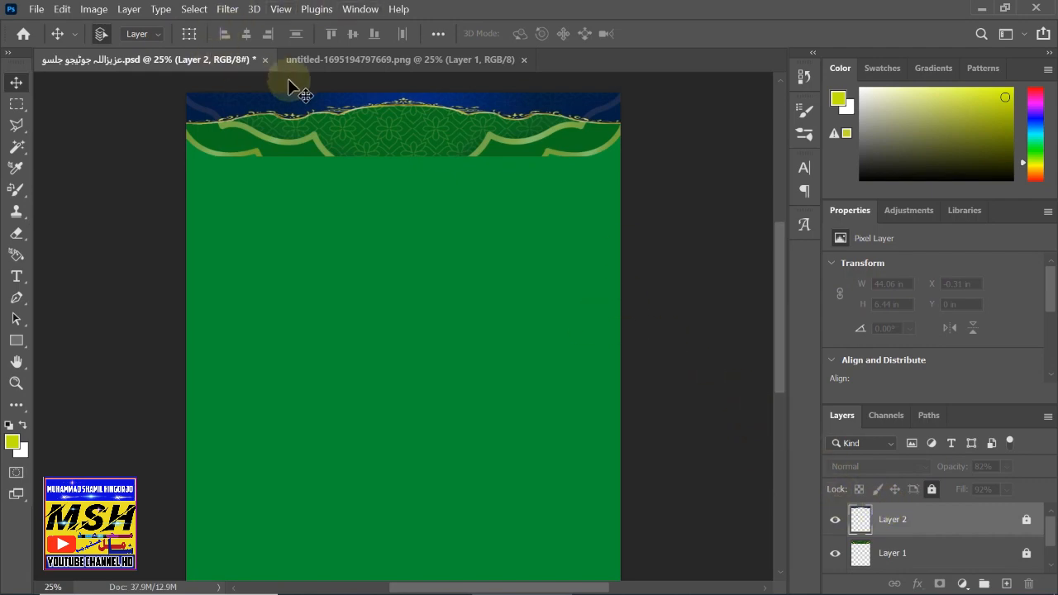
pyautogui.click(363, 63)
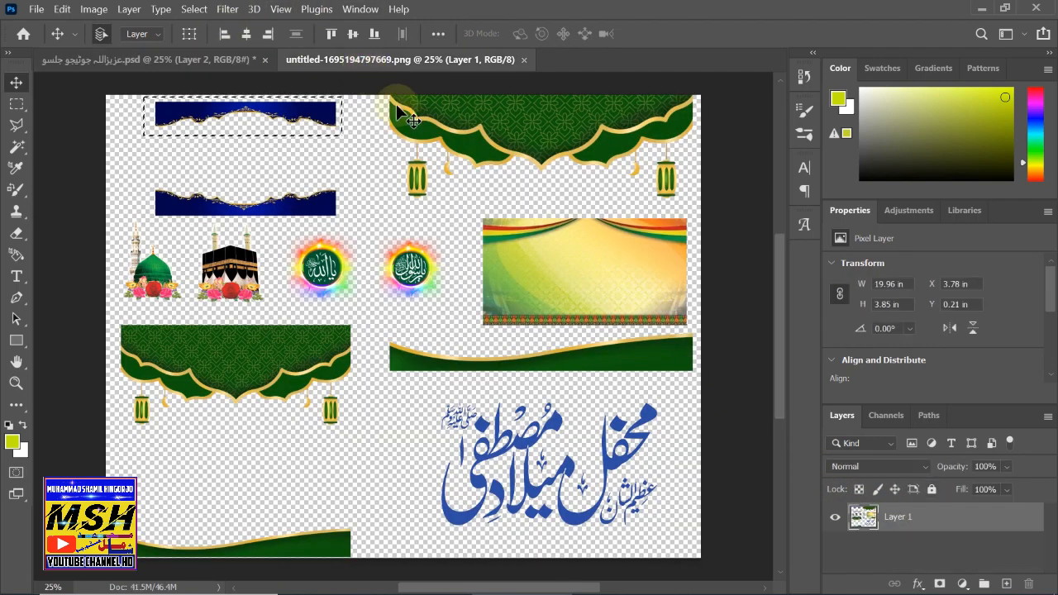
# - Copy the ornamental border strip from the sheet and paste it into the flyer as Layer 3
pyautogui.click(15, 103)
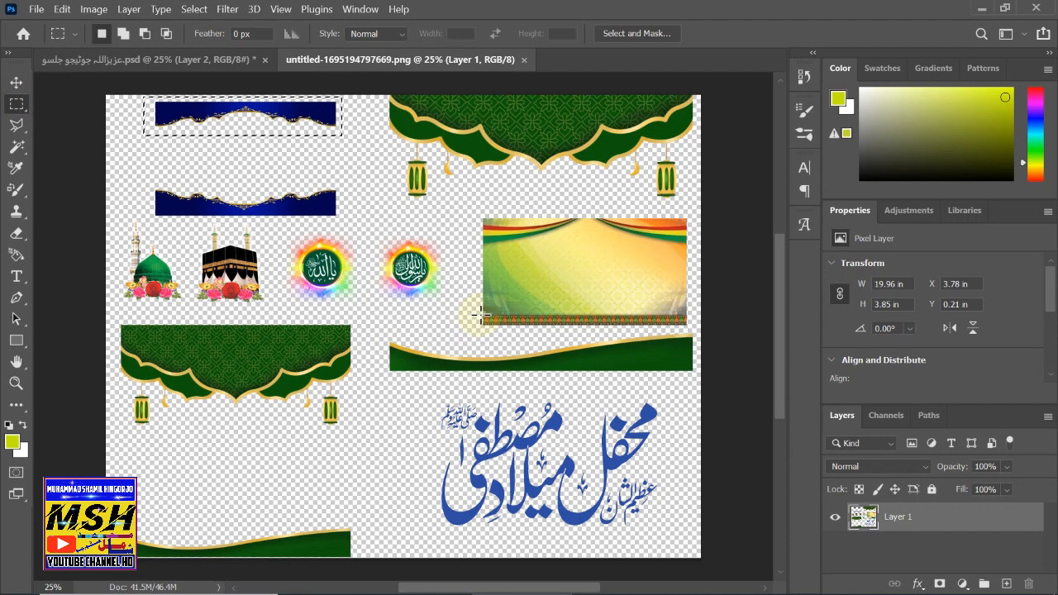
pyautogui.moveTo(481, 315); pyautogui.dragTo(688, 329)
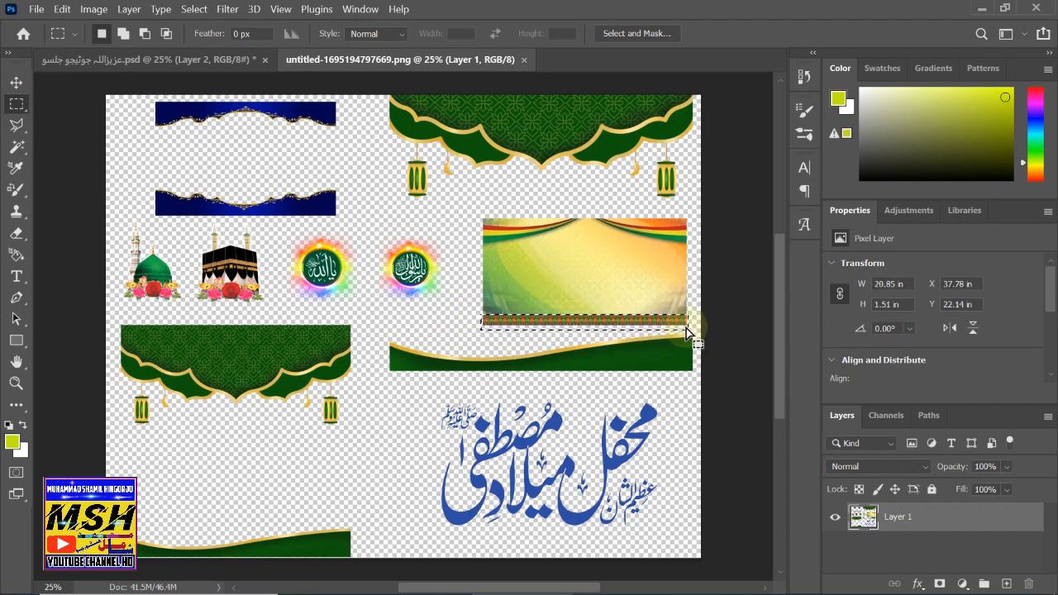
pyautogui.hotkey('ctrl', 'c')
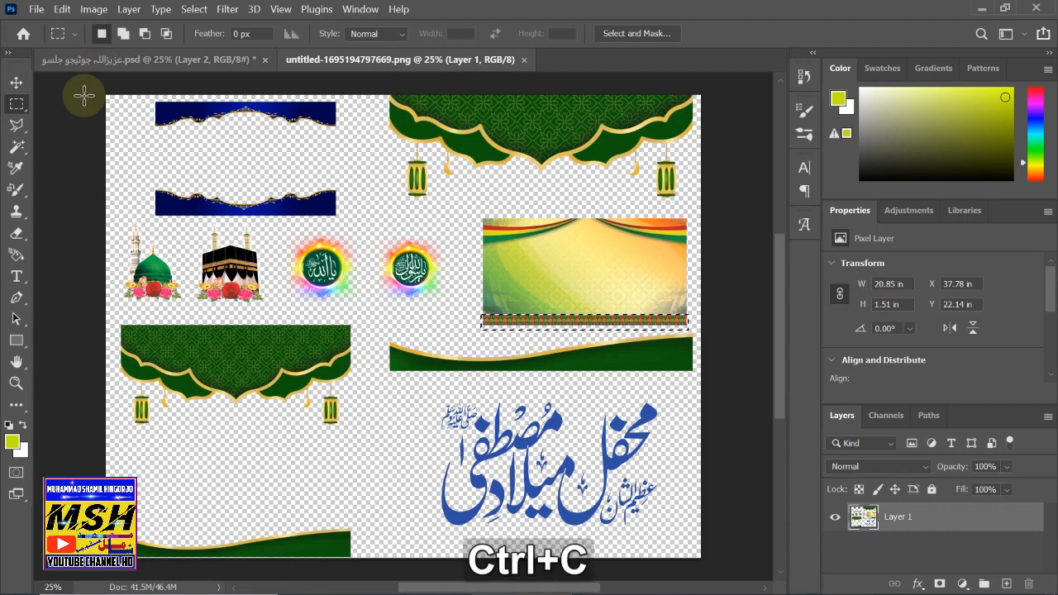
pyautogui.click(106, 61)
pyautogui.hotkey('ctrl', 'v')
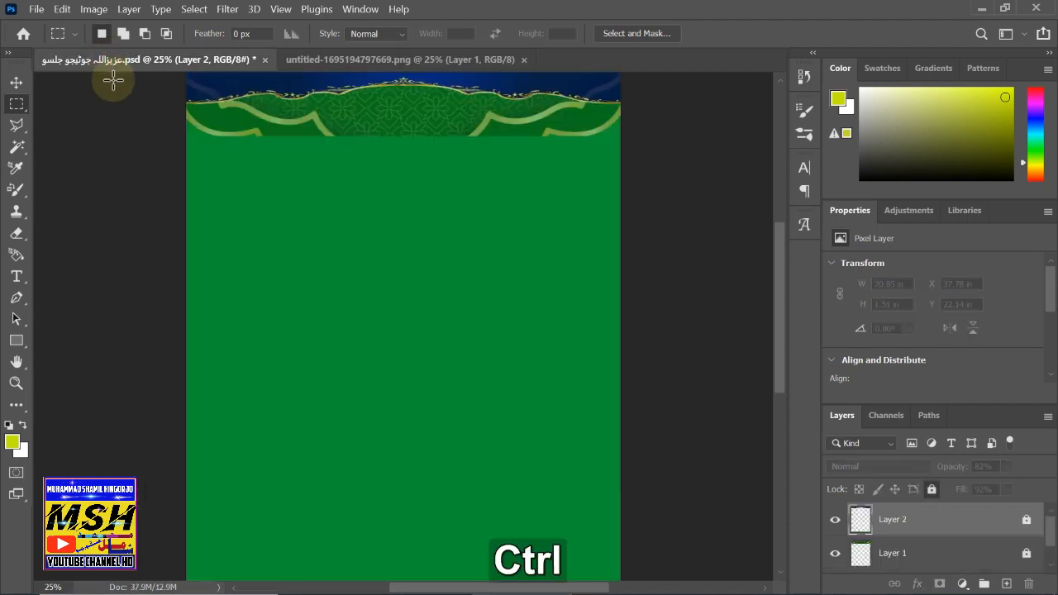
pyautogui.hotkey('ctrl', 'v')
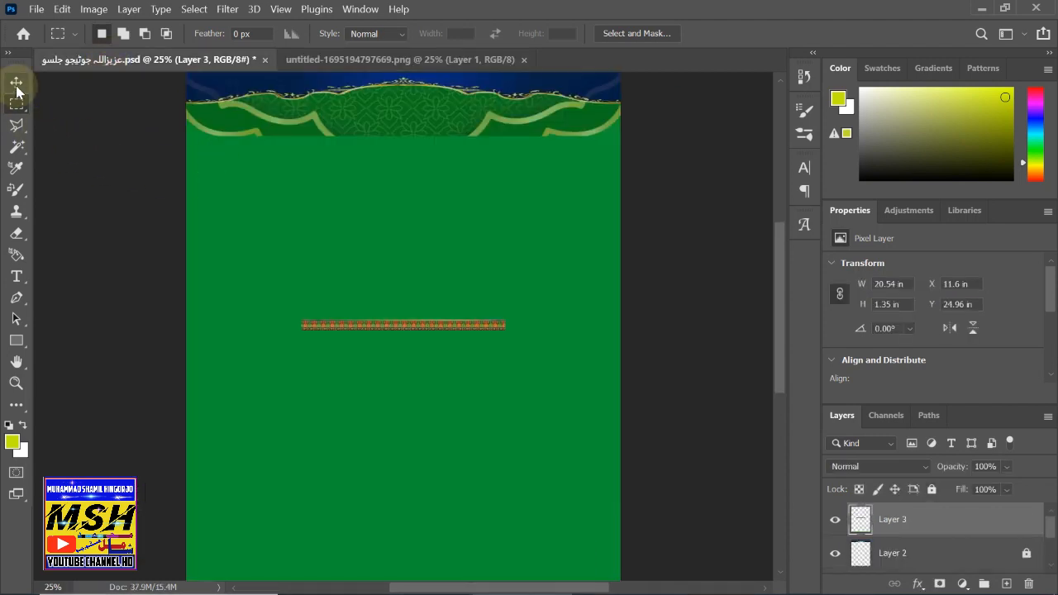
# - Move the strip just below the green header and scale it to 44.65 × 2.93 in
pyautogui.click(16, 82)
pyautogui.moveTo(406, 323); pyautogui.dragTo(285, 144)
pyautogui.hotkey('ctrl', 't')
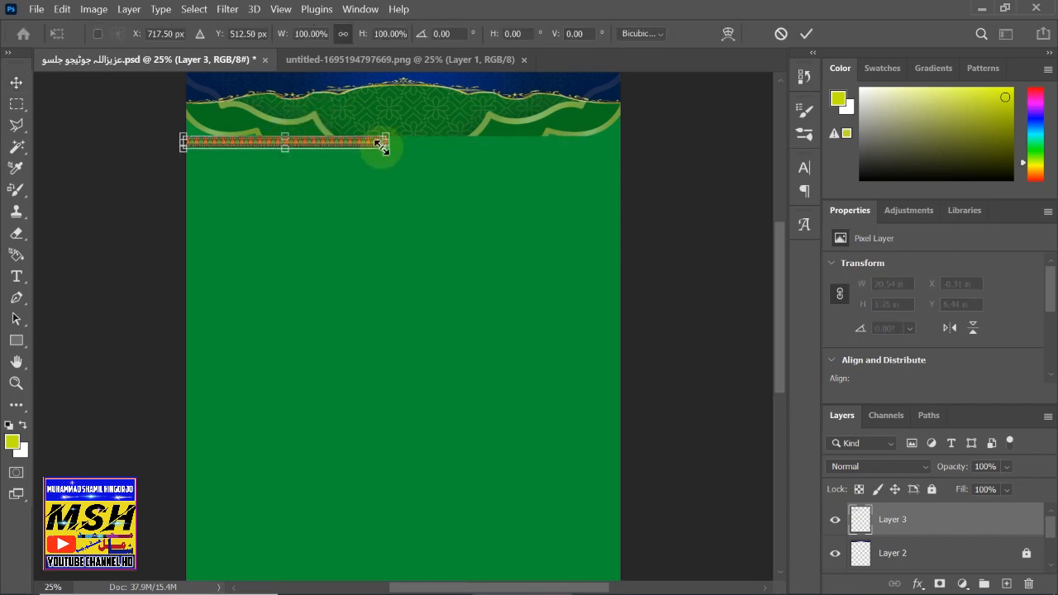
pyautogui.moveTo(384, 147); pyautogui.dragTo(583, 201)
pyautogui.moveTo(598, 203); pyautogui.dragTo(624, 163)
pyautogui.press('shift')
pyautogui.click(17, 83)
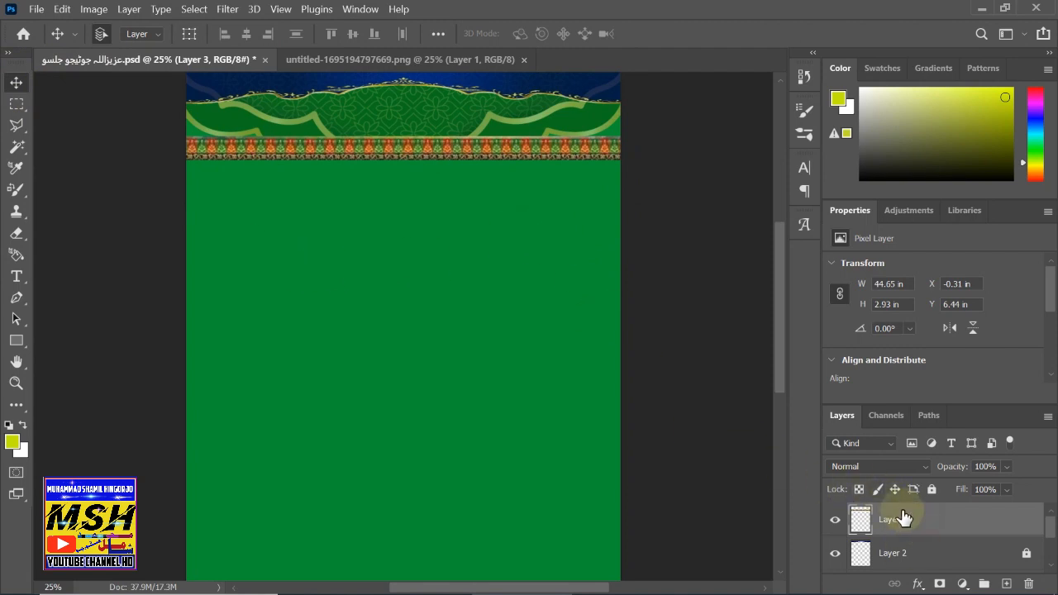
# - Give Layer 3's border strip 68% opacity and a Bevel & Emboss effect in Layer Style
pyautogui.doubleClick(951, 519)
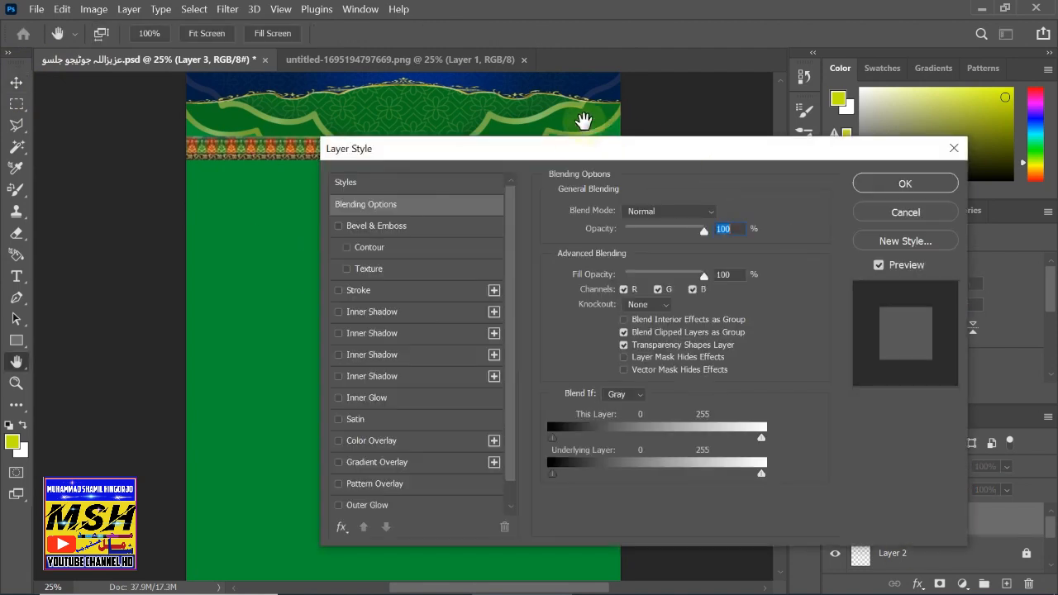
pyautogui.moveTo(556, 160); pyautogui.dragTo(751, 137)
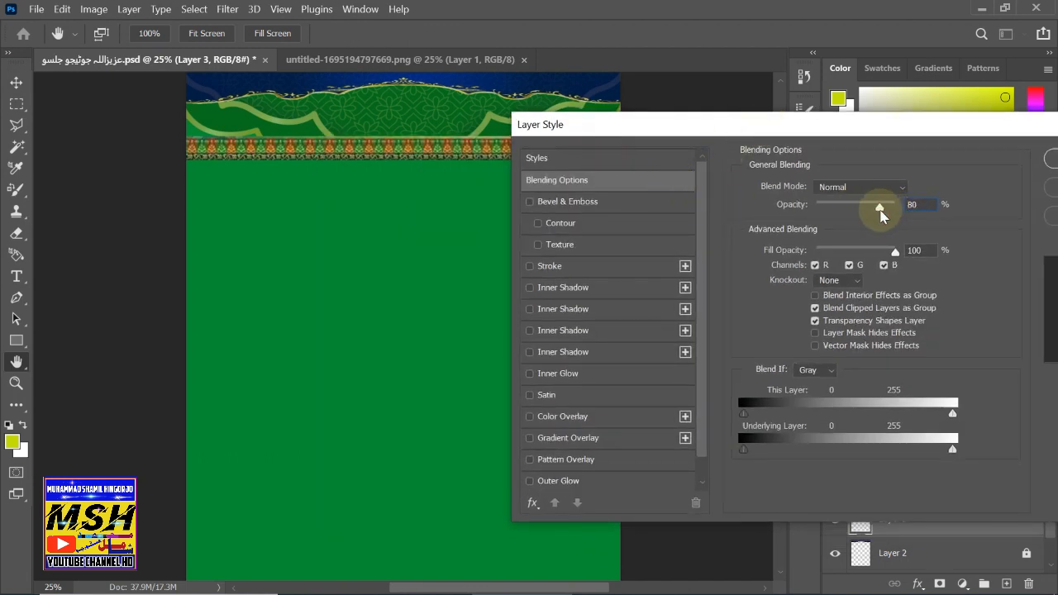
pyautogui.moveTo(881, 215)
pyautogui.mouseDown()
pyautogui.moveTo(798, 224)
pyautogui.moveTo(863, 209)
pyautogui.moveTo(942, 210)
pyautogui.moveTo(869, 208)
pyautogui.mouseUp()
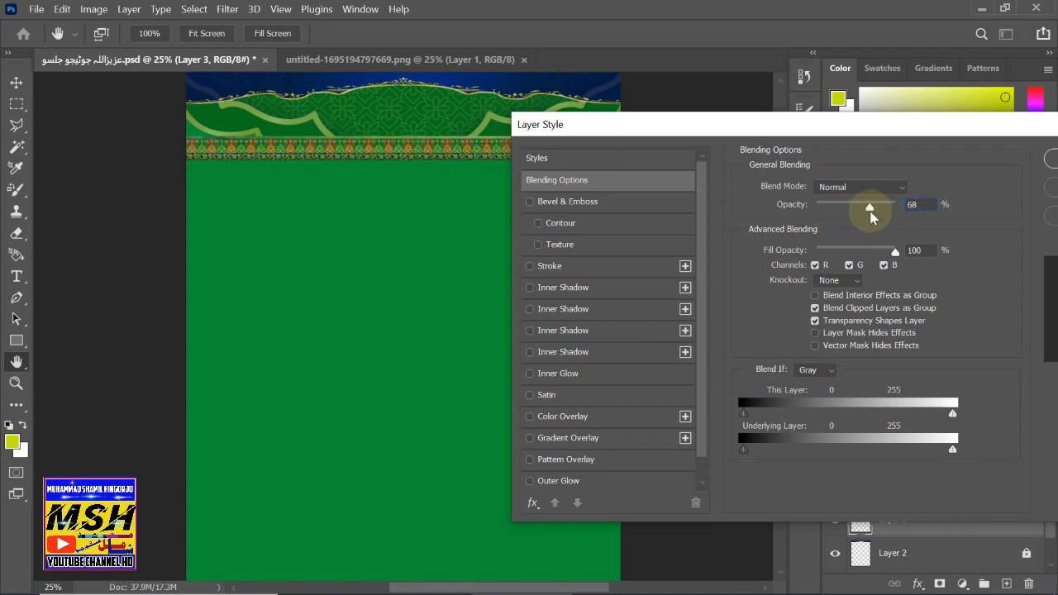
pyautogui.click(529, 202)
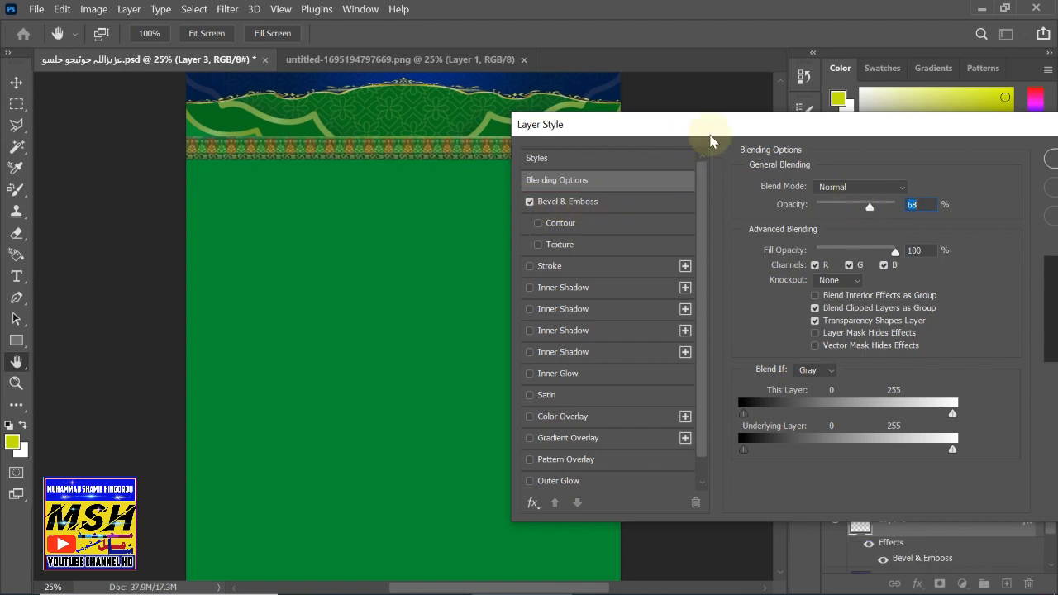
pyautogui.moveTo(671, 132); pyautogui.dragTo(443, 208)
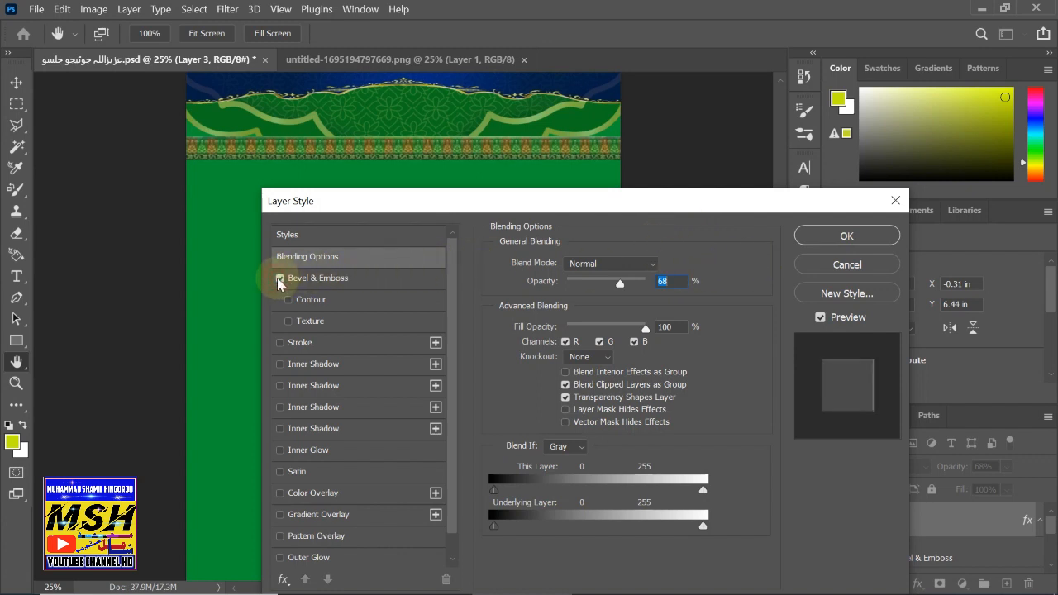
pyautogui.click(289, 324)
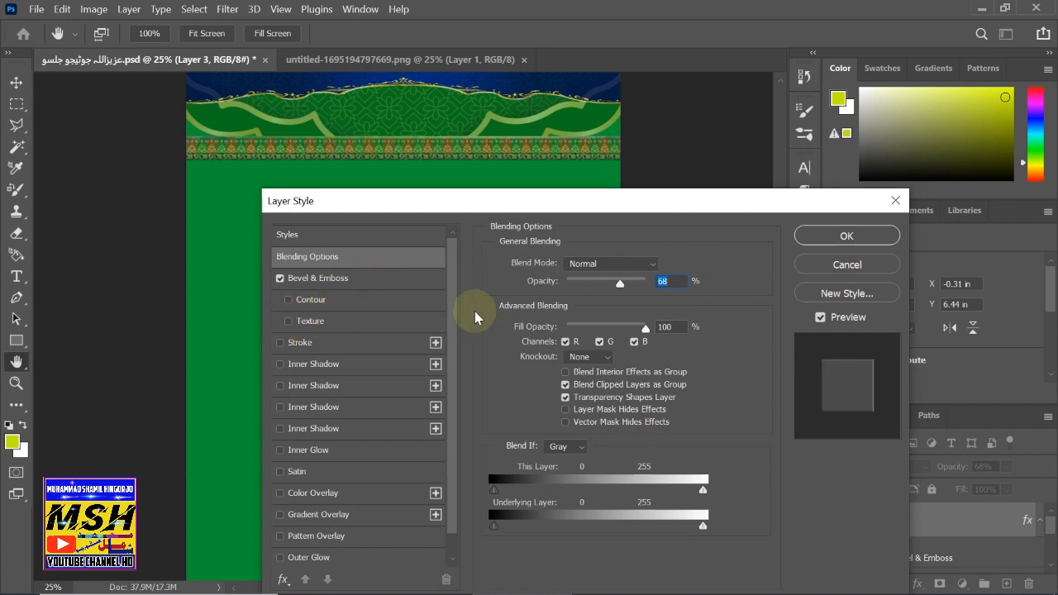
pyautogui.click(856, 240)
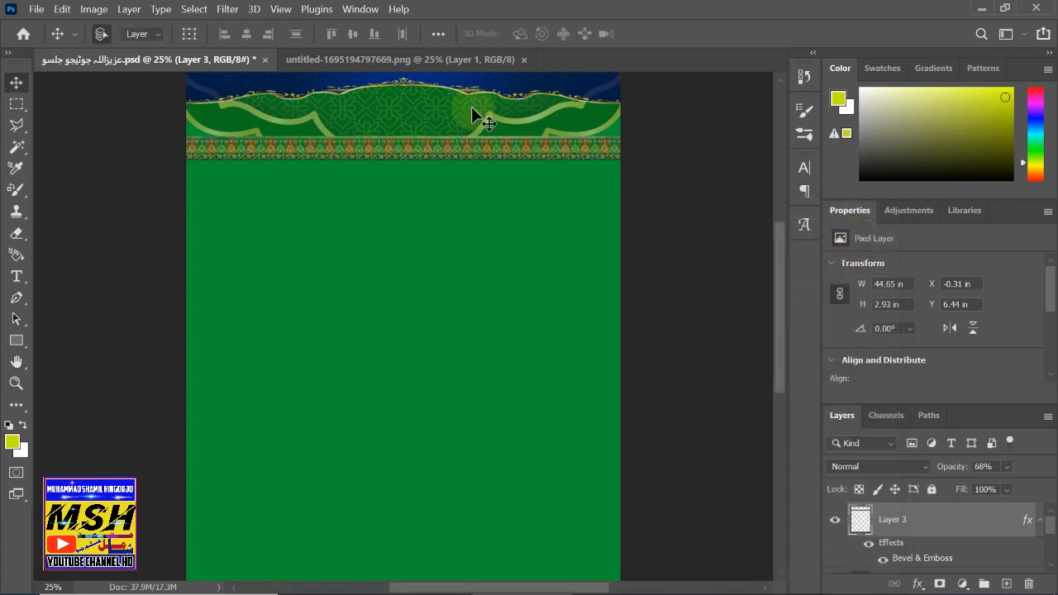
# - Lock Layer 3, then select and copy the Kaaba image from the asset sheet
pyautogui.click(931, 489)
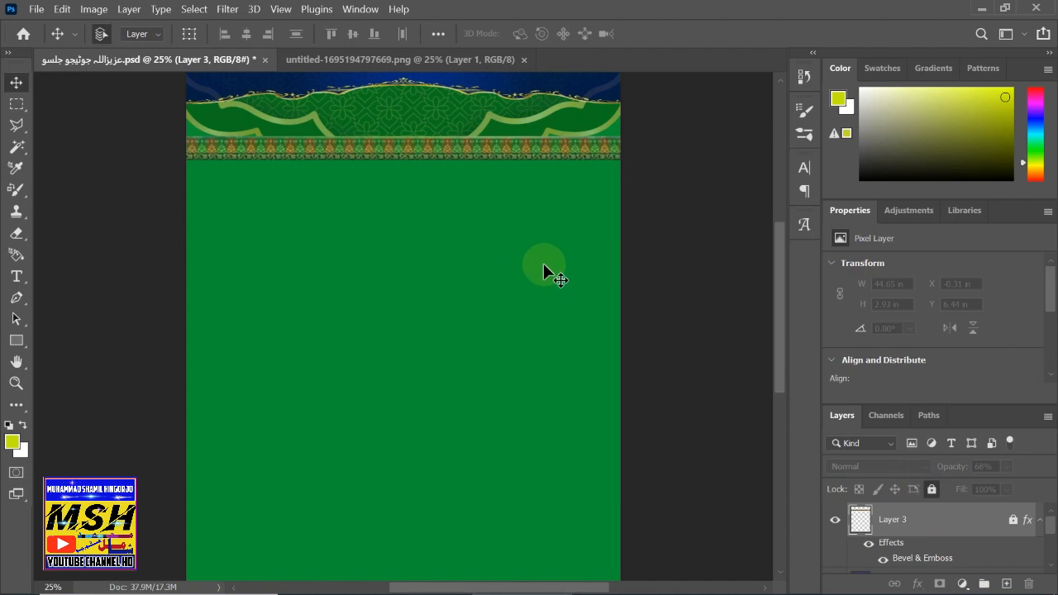
pyautogui.click(293, 59)
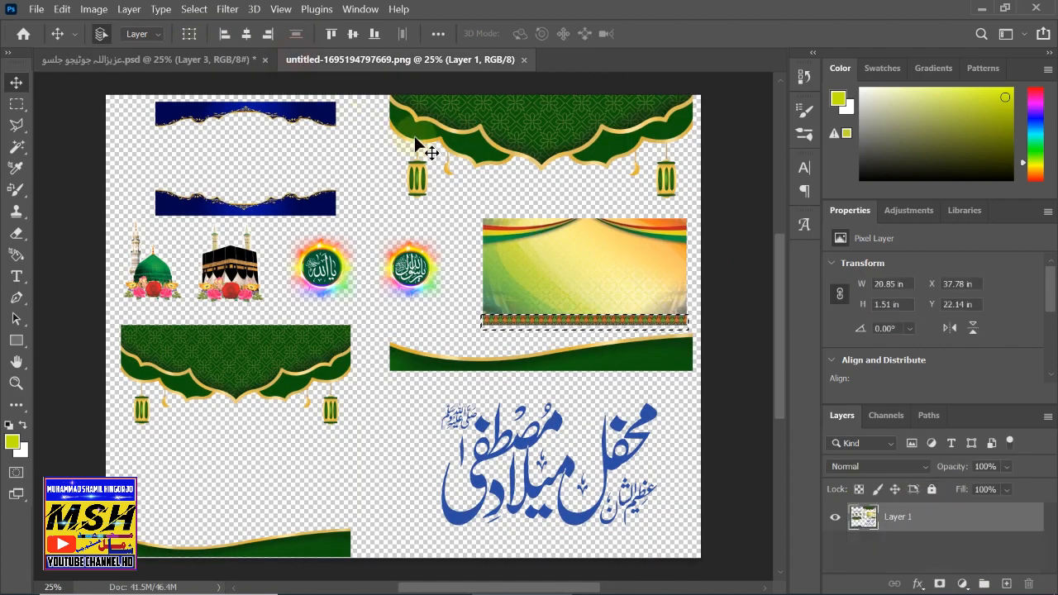
pyautogui.click(16, 104)
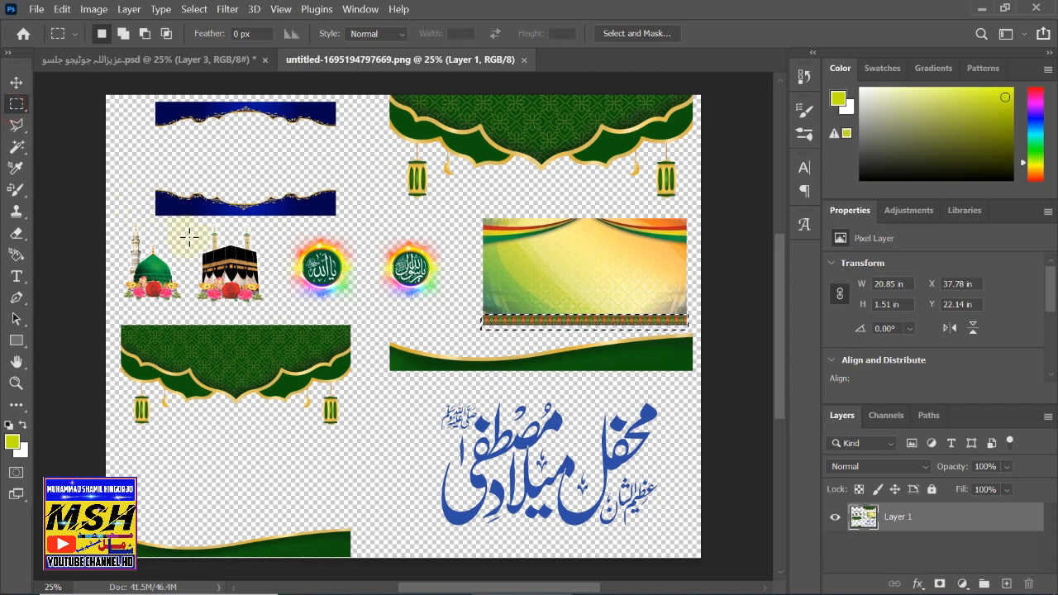
pyautogui.moveTo(195, 224); pyautogui.dragTo(269, 308)
pyautogui.hotkey('ctrl', 'c')
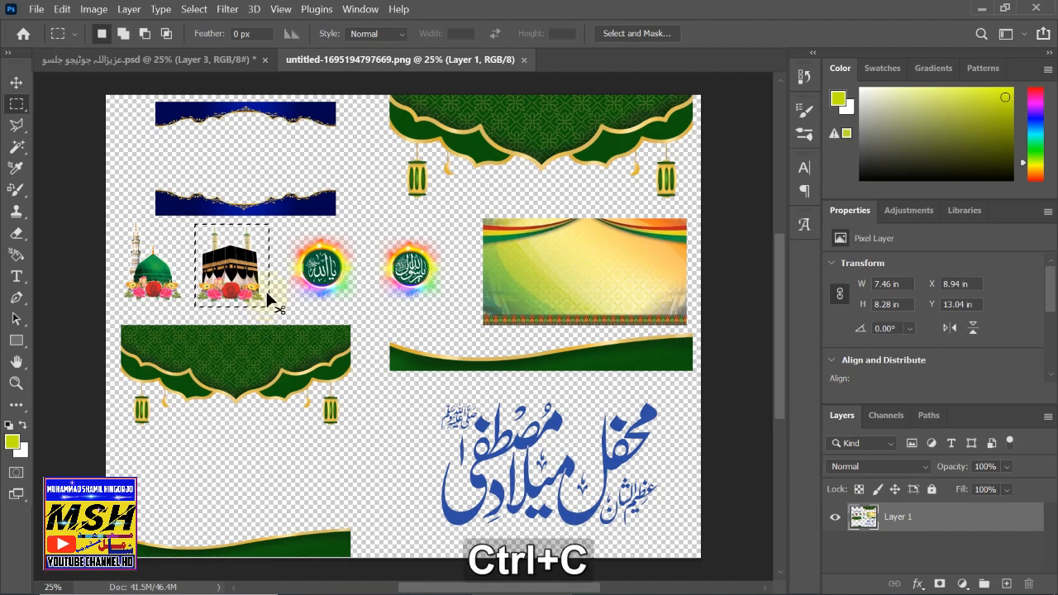
# - Paste the Kaaba into the flyer as Layer 4 at the header's top-right corner
pyautogui.click(158, 64)
pyautogui.hotkey('ctrl', 'v')
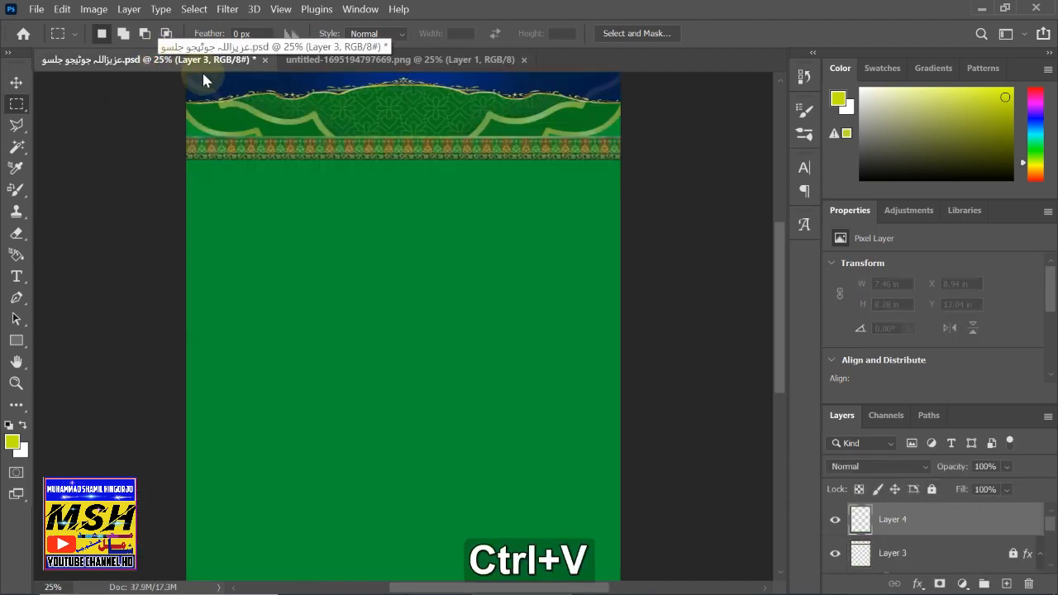
pyautogui.click(16, 82)
pyautogui.moveTo(410, 269); pyautogui.dragTo(595, 123)
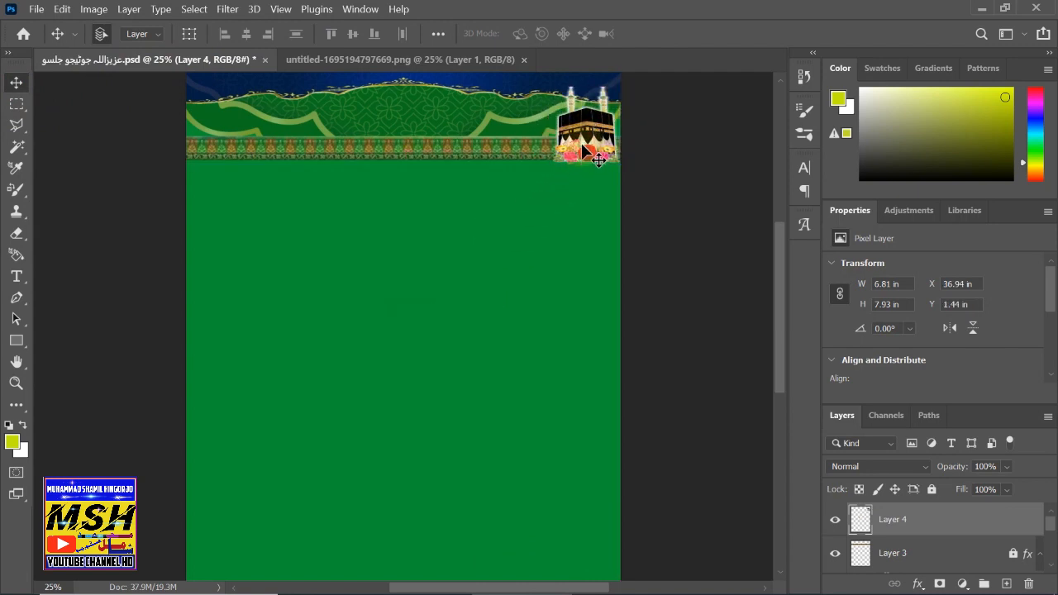
pyautogui.click(303, 60)
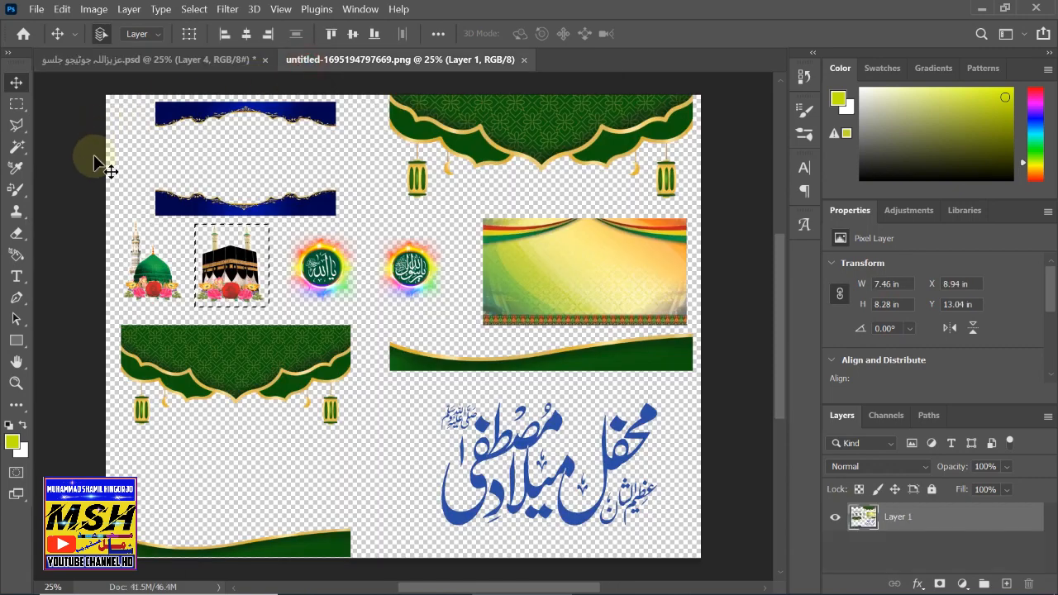
# - Copy the green dome clipart into the flyer, then undo that paste
pyautogui.click(16, 104)
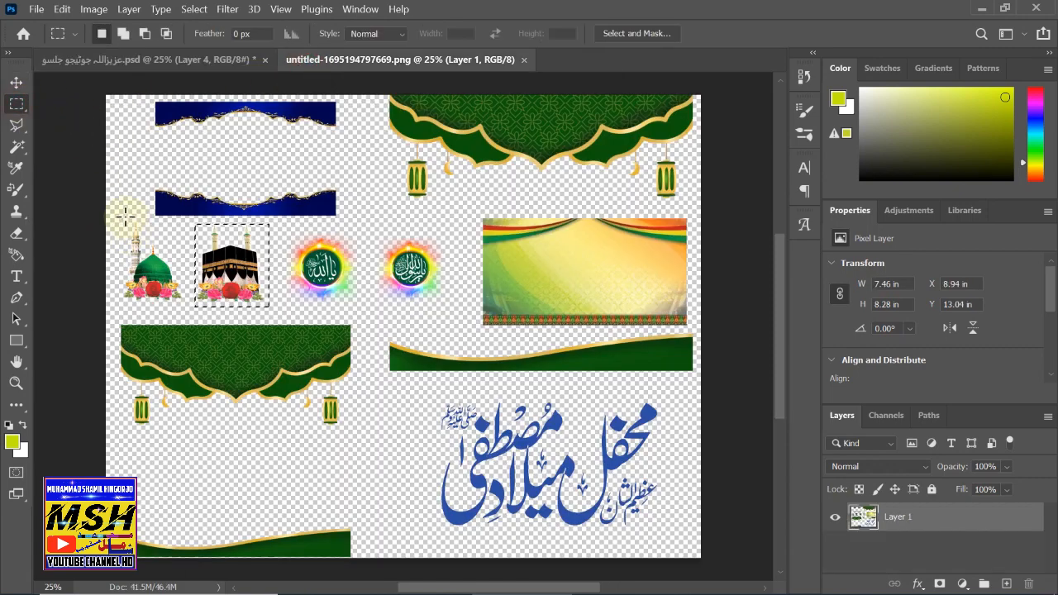
pyautogui.moveTo(118, 210); pyautogui.dragTo(182, 305)
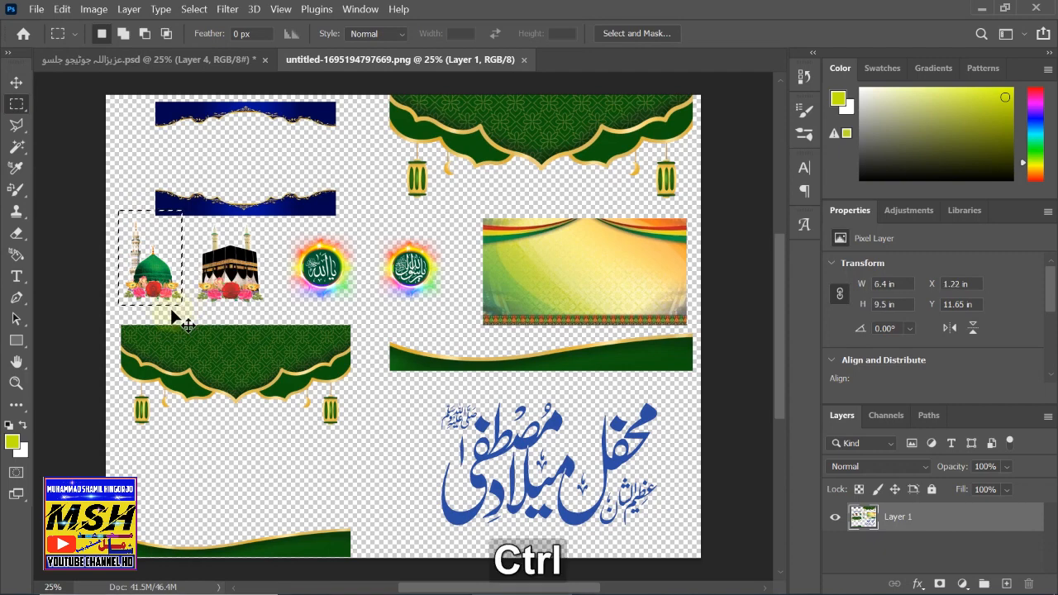
pyautogui.hotkey('ctrl', 'c')
pyautogui.click(95, 61)
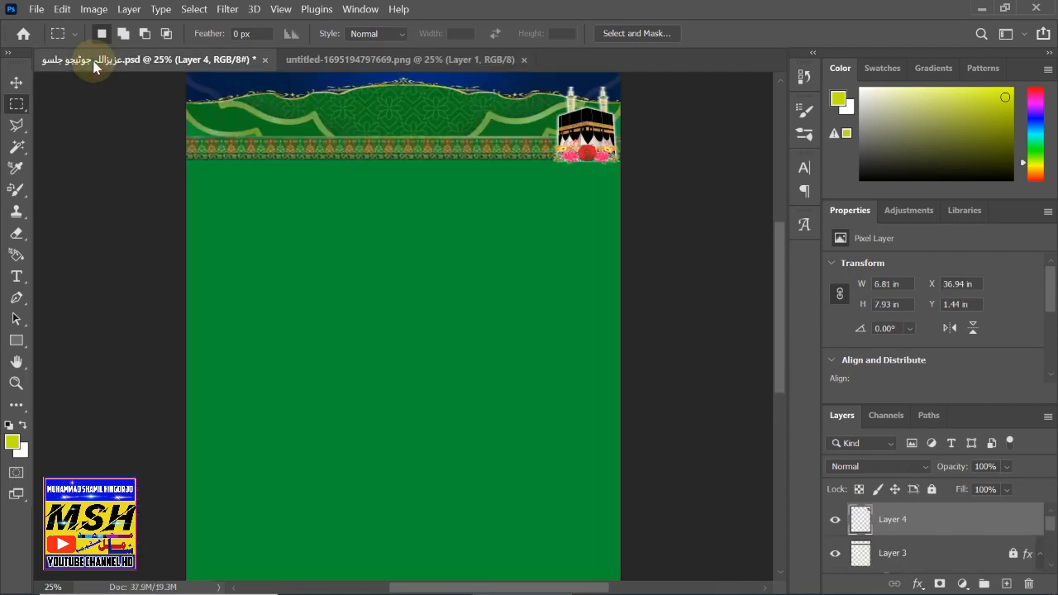
pyautogui.hotkey('ctrl', 'v')
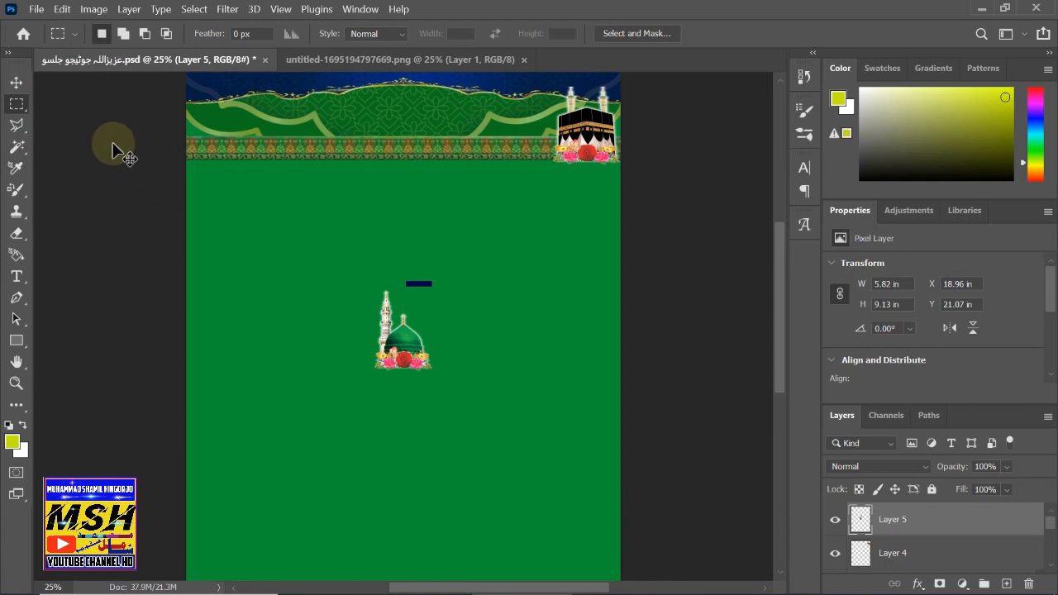
pyautogui.hotkey('ctrl', 'z')
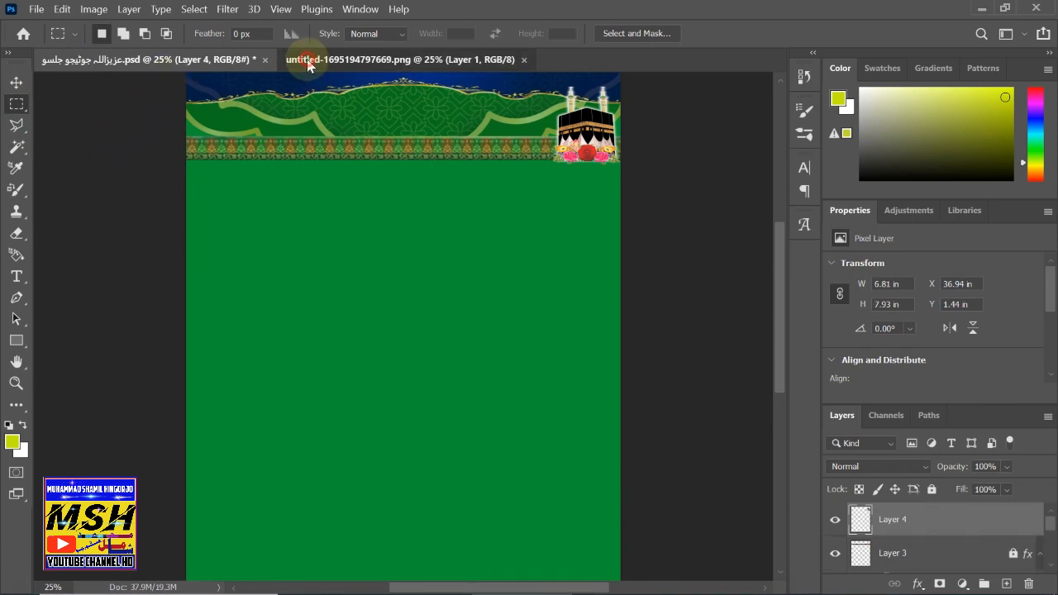
# - Re-copy the green dome and place it as Layer 5 in the banner's top-left
pyautogui.click(308, 61)
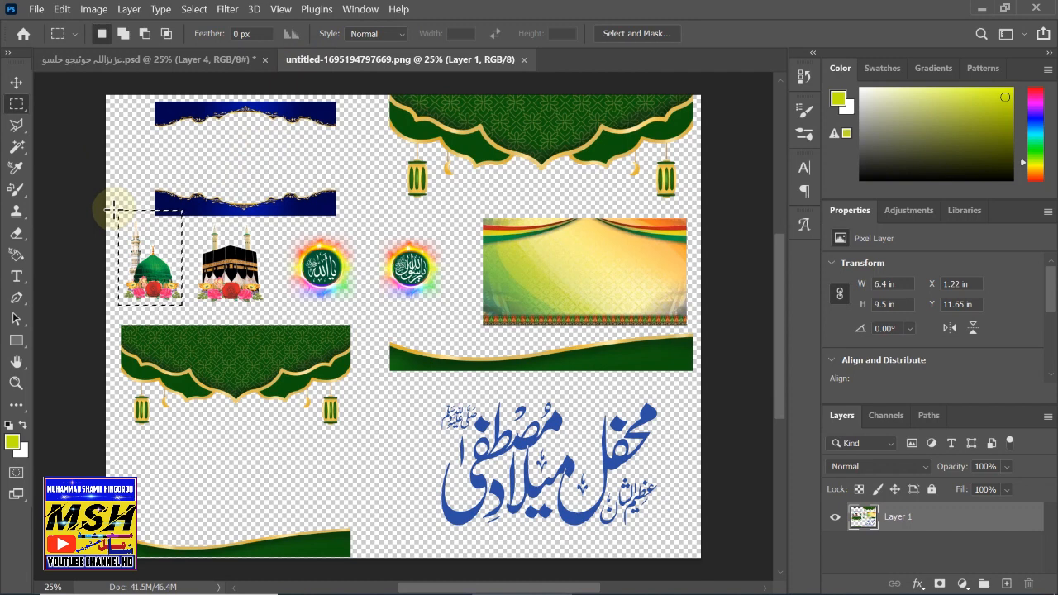
pyautogui.moveTo(114, 217); pyautogui.dragTo(184, 301)
pyautogui.hotkey('ctrl', 'c')
pyautogui.click(104, 61)
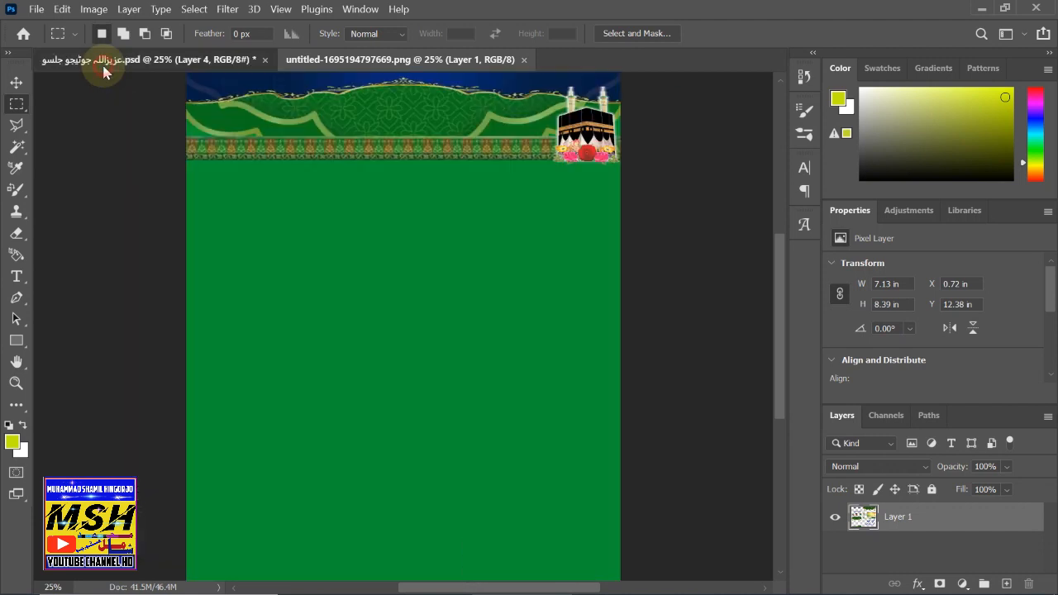
pyautogui.hotkey('ctrl', 'v')
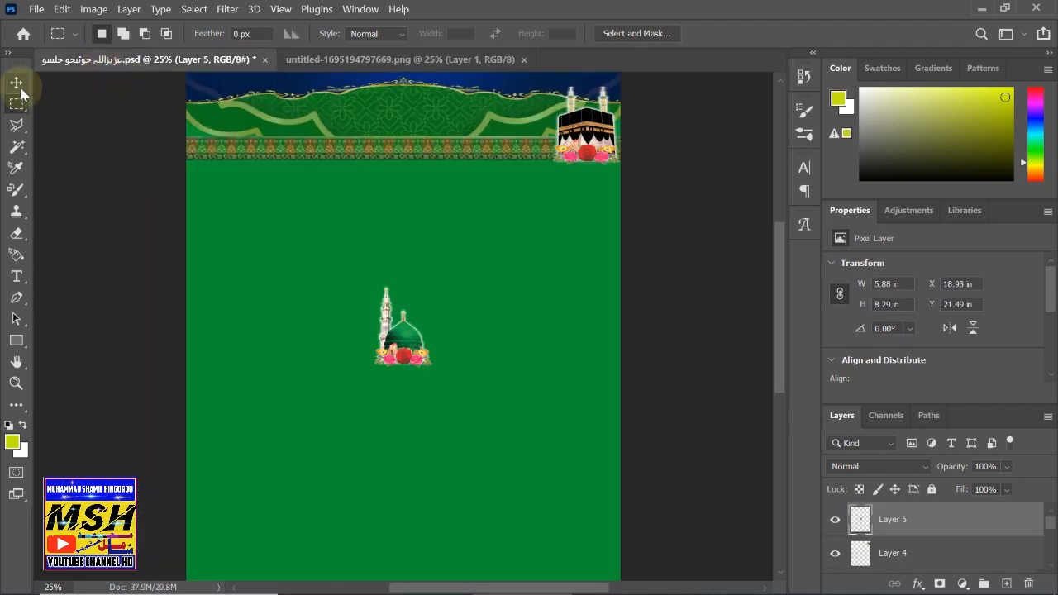
pyautogui.click(17, 82)
pyautogui.moveTo(402, 340); pyautogui.dragTo(223, 143)
pyautogui.click(456, 266)
# - Nudge the dome further into the top-left corner and raise the Kaaba slightly
pyautogui.scroll(3, 421, 269)
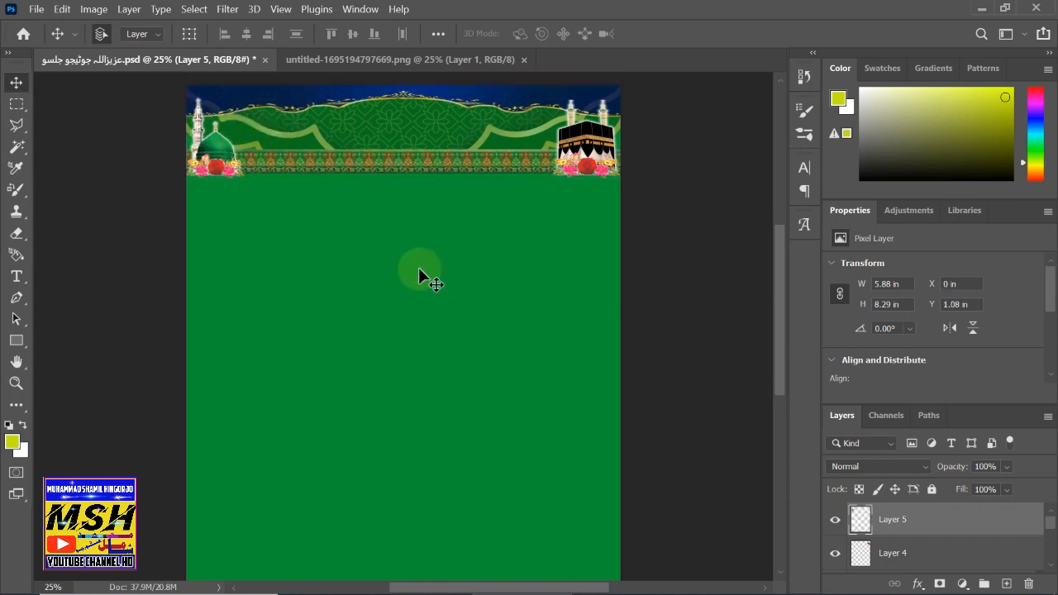
pyautogui.moveTo(232, 196); pyautogui.dragTo(227, 187)
pyautogui.click(526, 237)
pyautogui.moveTo(588, 191); pyautogui.dragTo(588, 182)
pyautogui.click(527, 250)
pyautogui.click(527, 248)
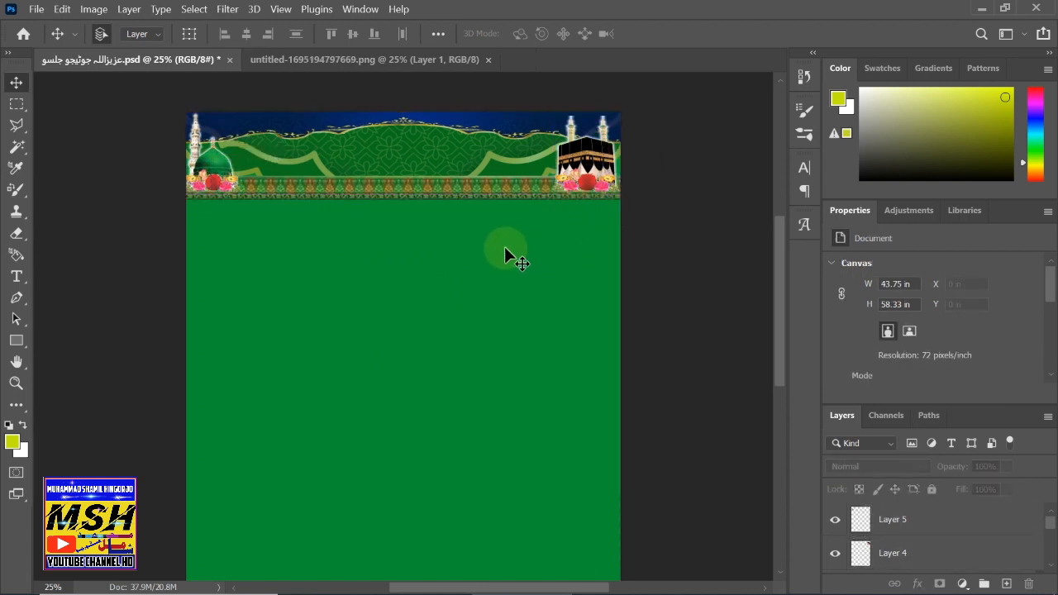
# - Lock Layers 5 and 4 together, then bring untitled-1695194797669.png to the front
pyautogui.scroll(1, 500, 250)
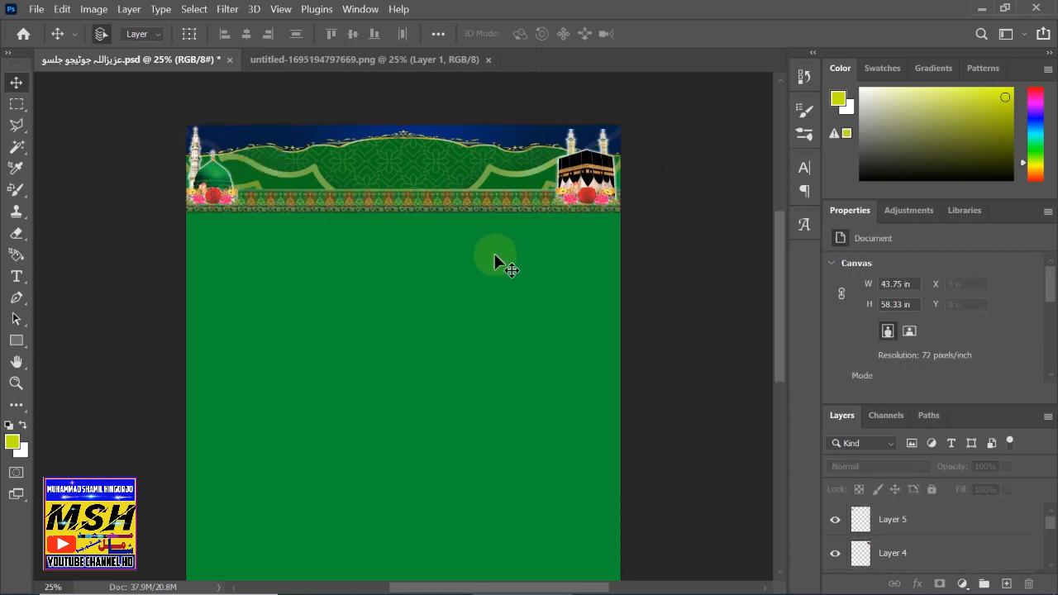
pyautogui.click(920, 519)
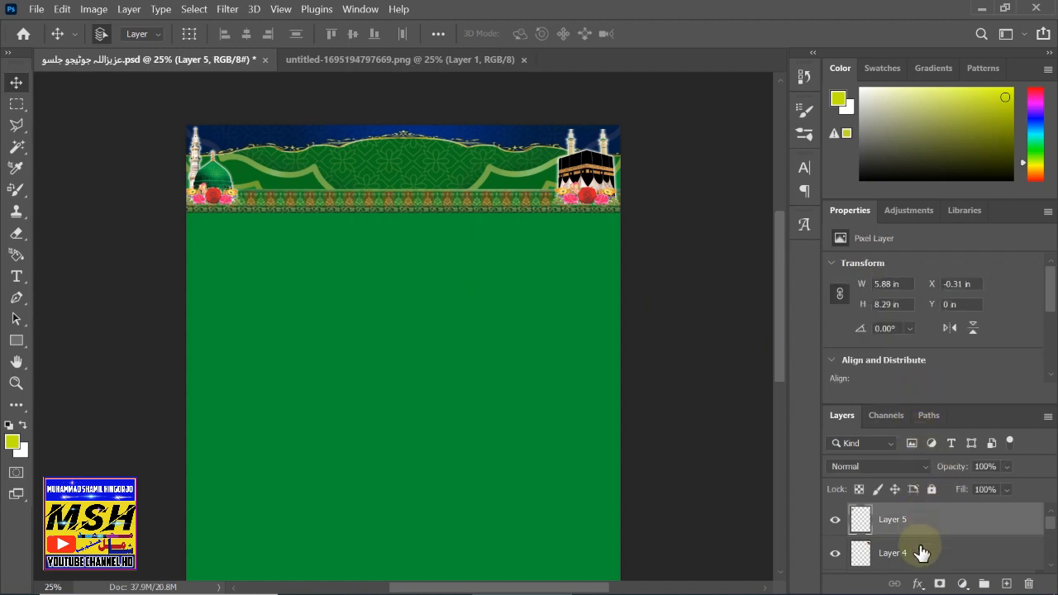
pyautogui.keyDown('shift'); pyautogui.click(922, 552); pyautogui.keyUp('shift')
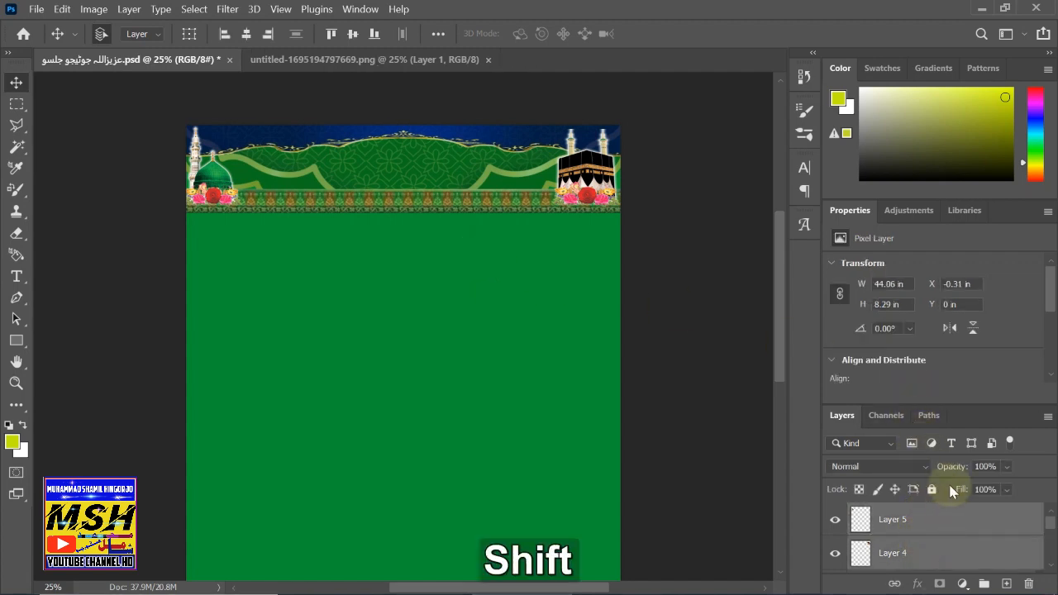
pyautogui.click(931, 490)
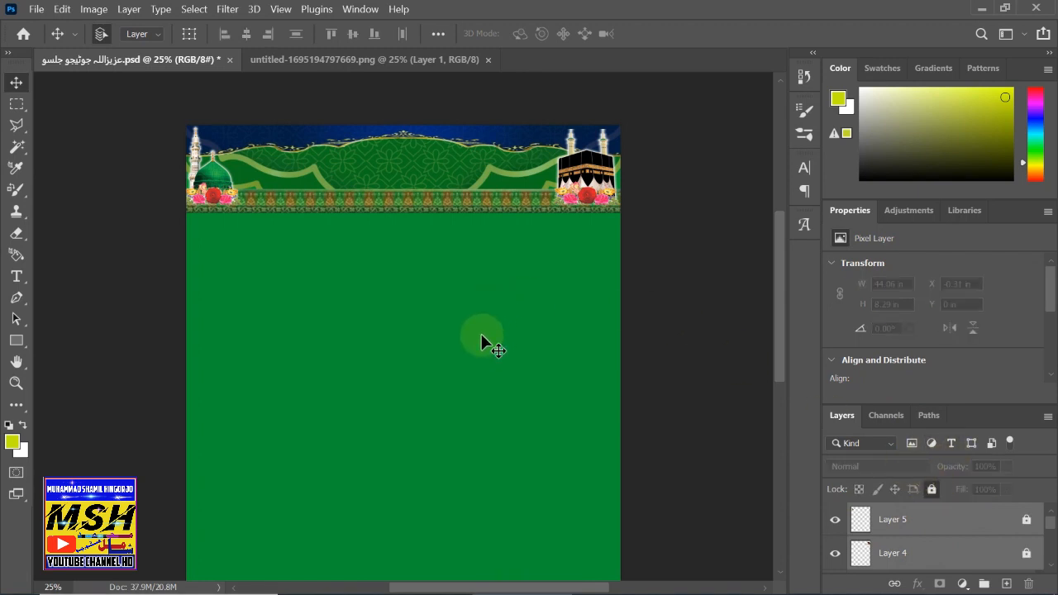
pyautogui.click(309, 61)
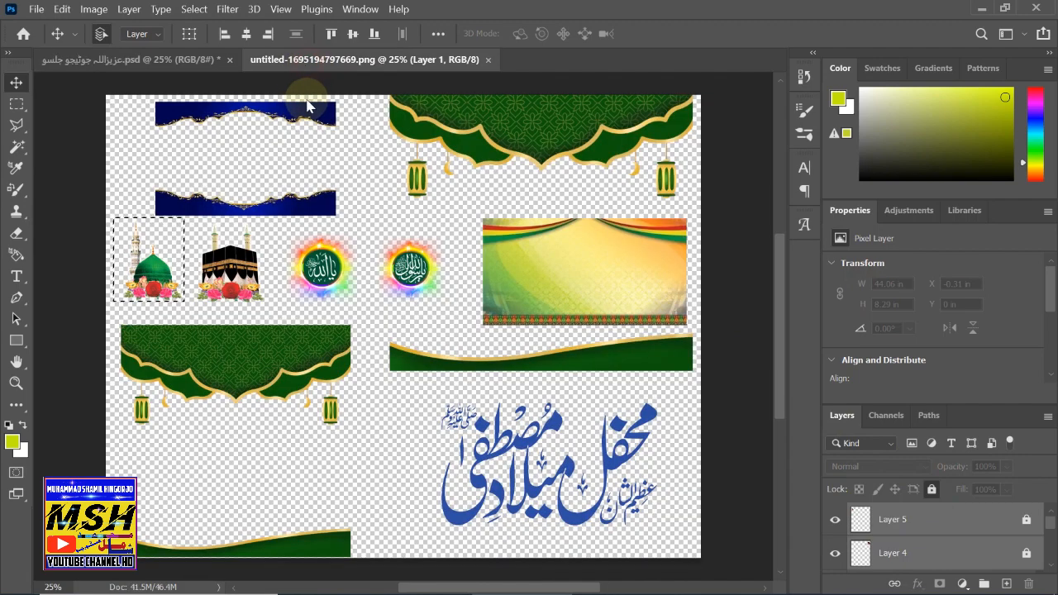
# - Copy the first round calligraphy emblem into the flyer as Layer 6 beside the Kaaba
pyautogui.moveTo(16, 103); pyautogui.dragTo(49, 120)
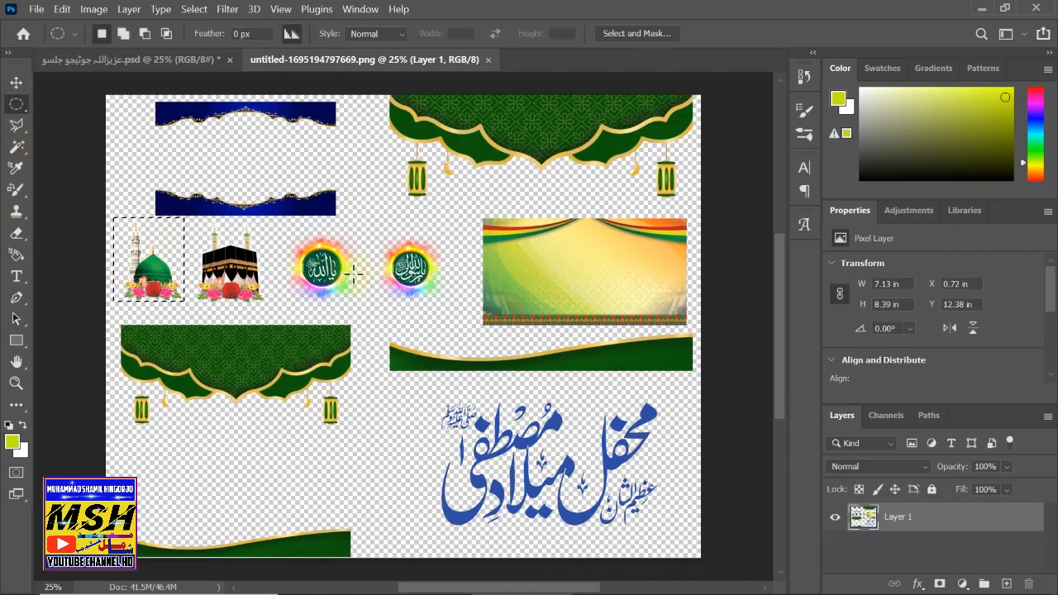
pyautogui.moveTo(285, 231); pyautogui.dragTo(351, 303)
pyautogui.hotkey('ctrl', 'c')
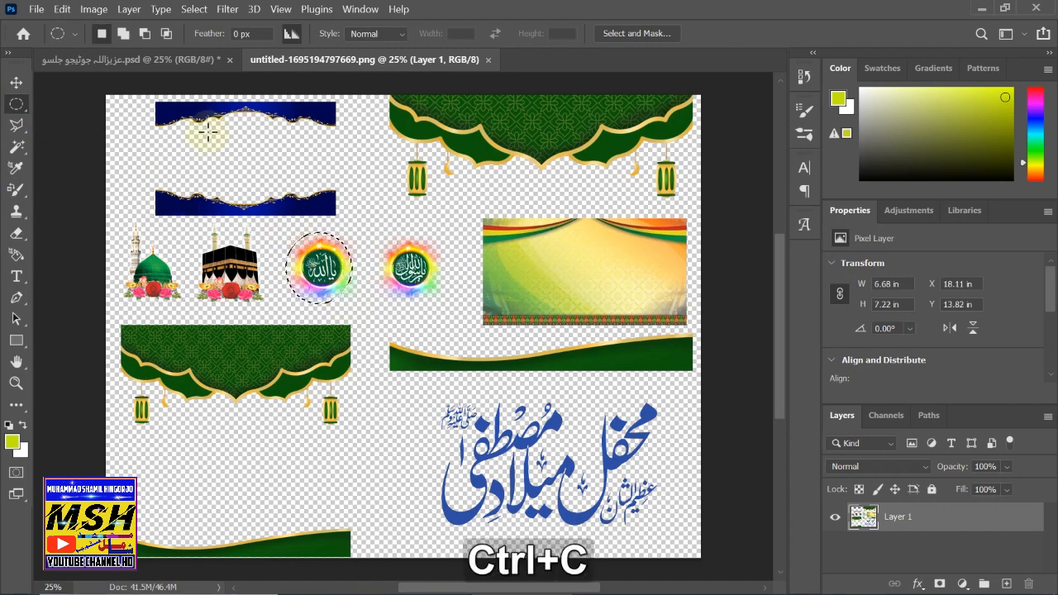
pyautogui.click(142, 61)
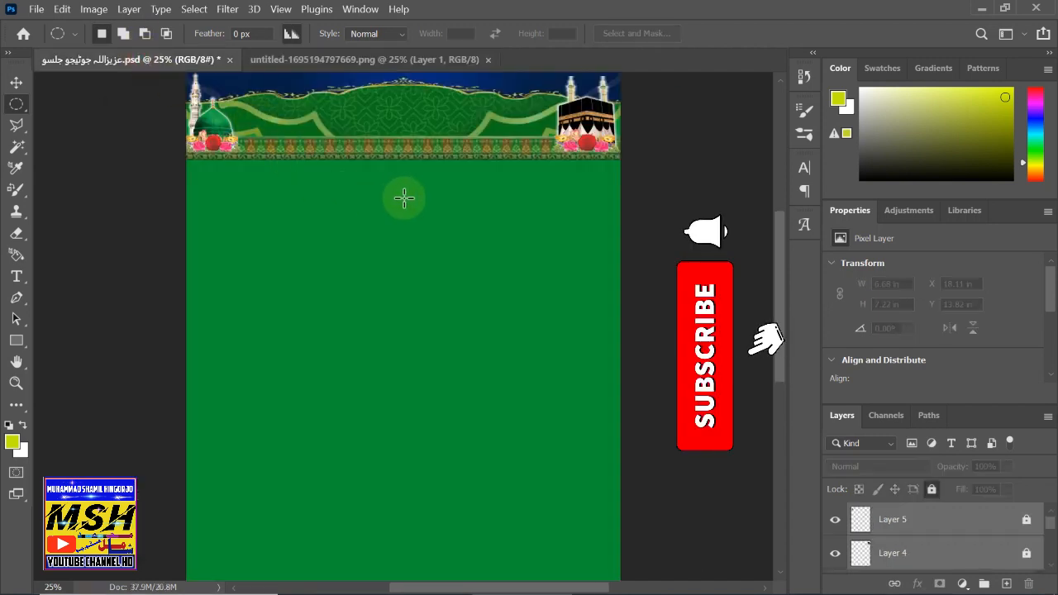
pyautogui.hotkey('ctrl', 'v')
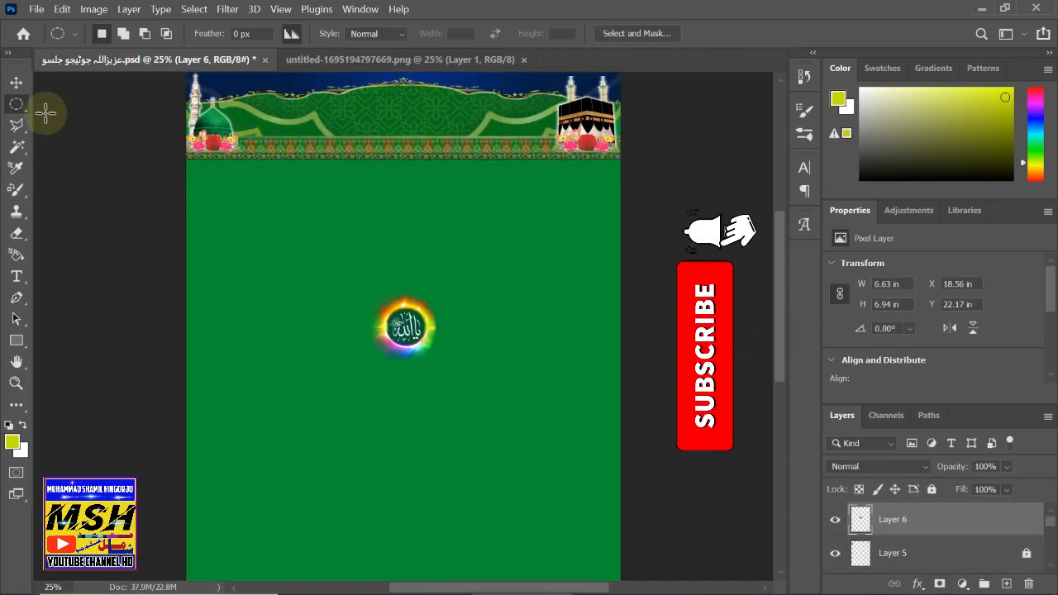
pyautogui.click(16, 82)
pyautogui.moveTo(409, 337); pyautogui.dragTo(531, 138)
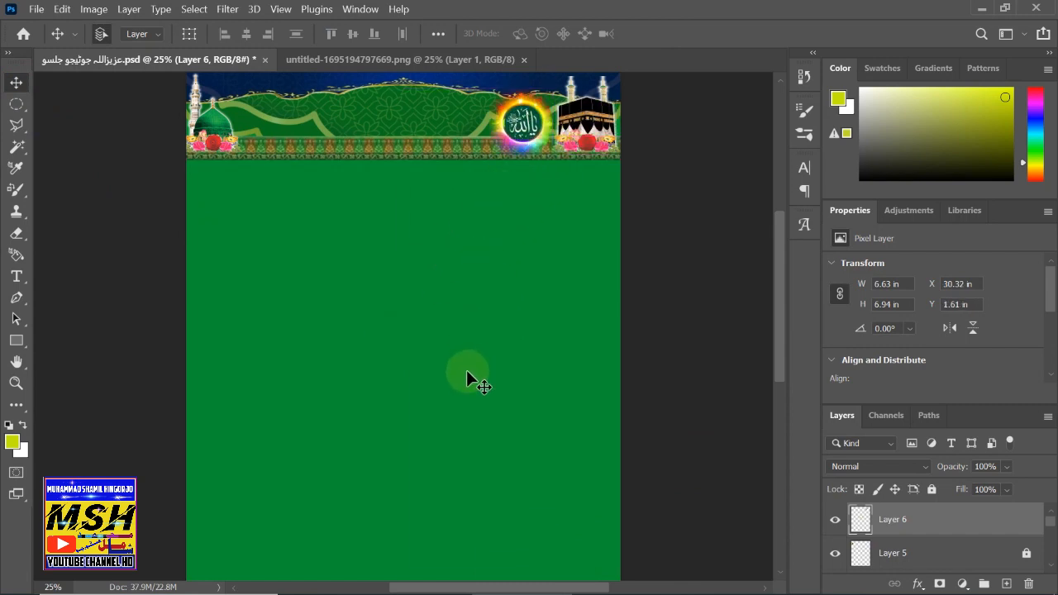
# - Scale the emblem down to about 93% (6.15 × 6.44 in) and commit
pyautogui.hotkey('ctrl', 't')
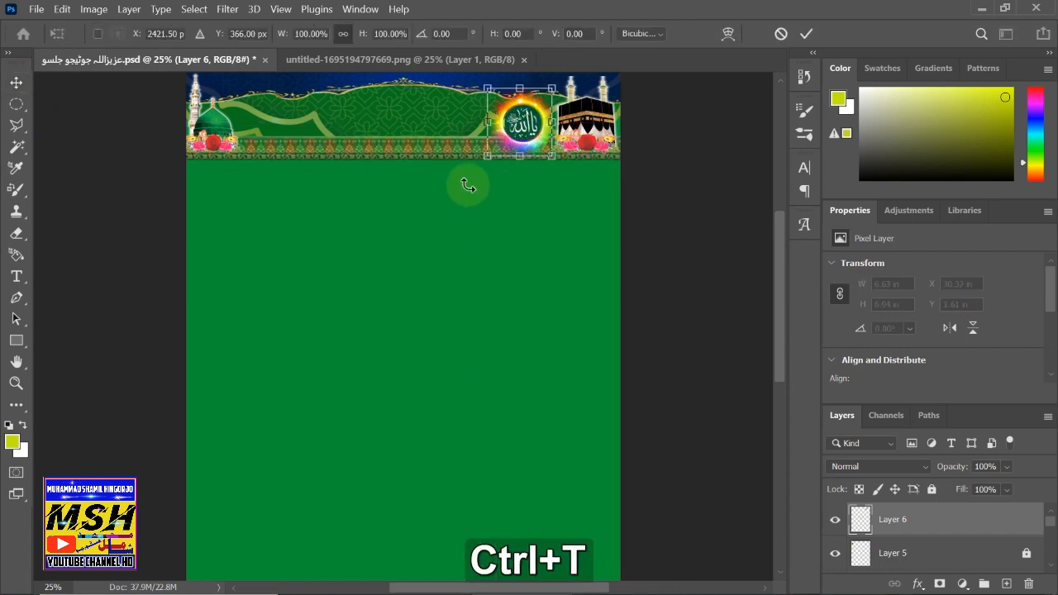
pyautogui.moveTo(488, 159); pyautogui.dragTo(533, 122)
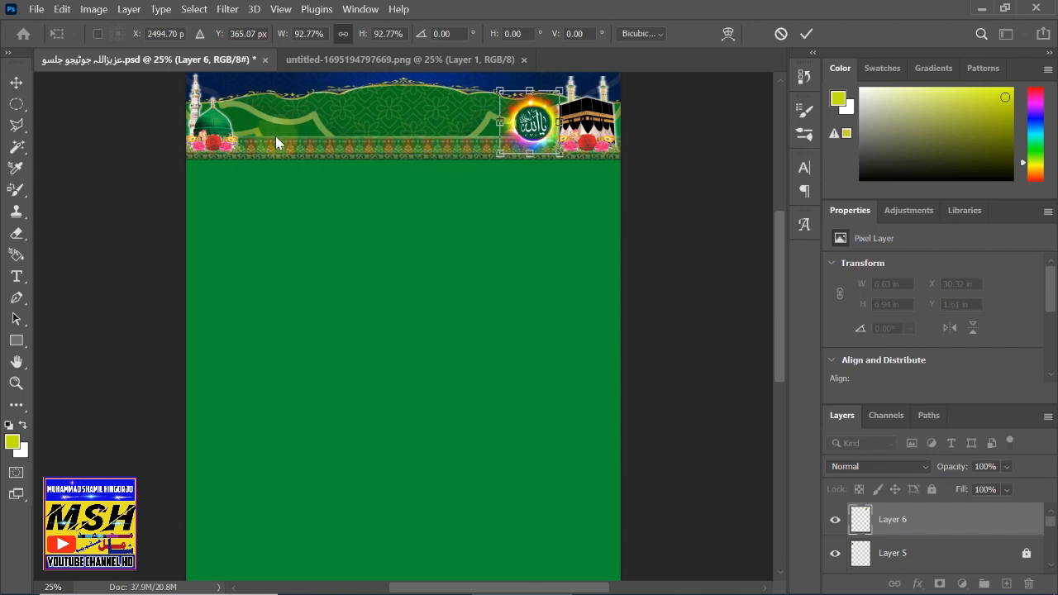
pyautogui.click(302, 139)
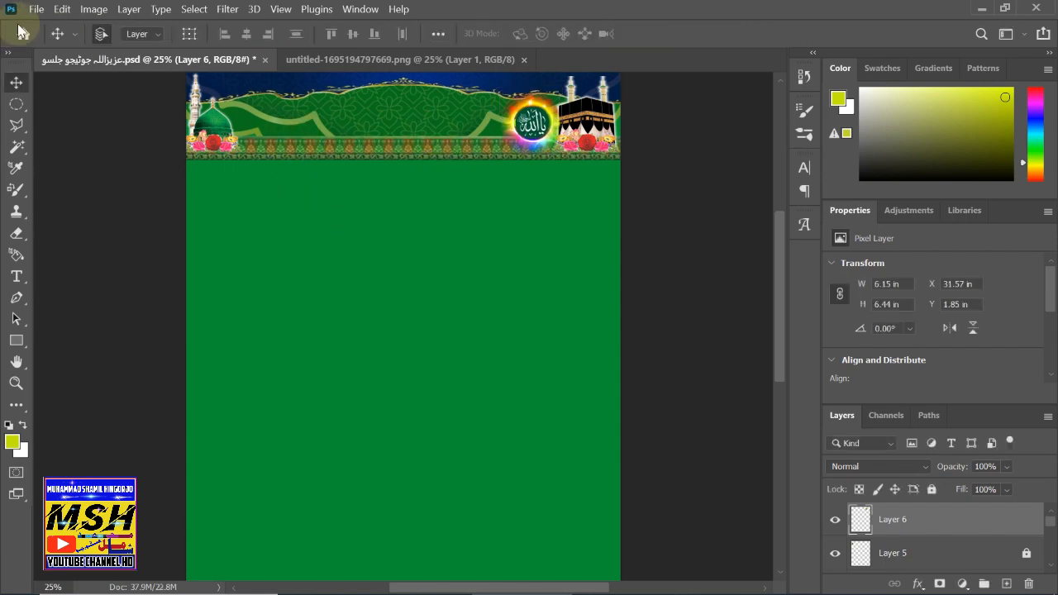
pyautogui.click(37, 10)
pyautogui.click(91, 38)
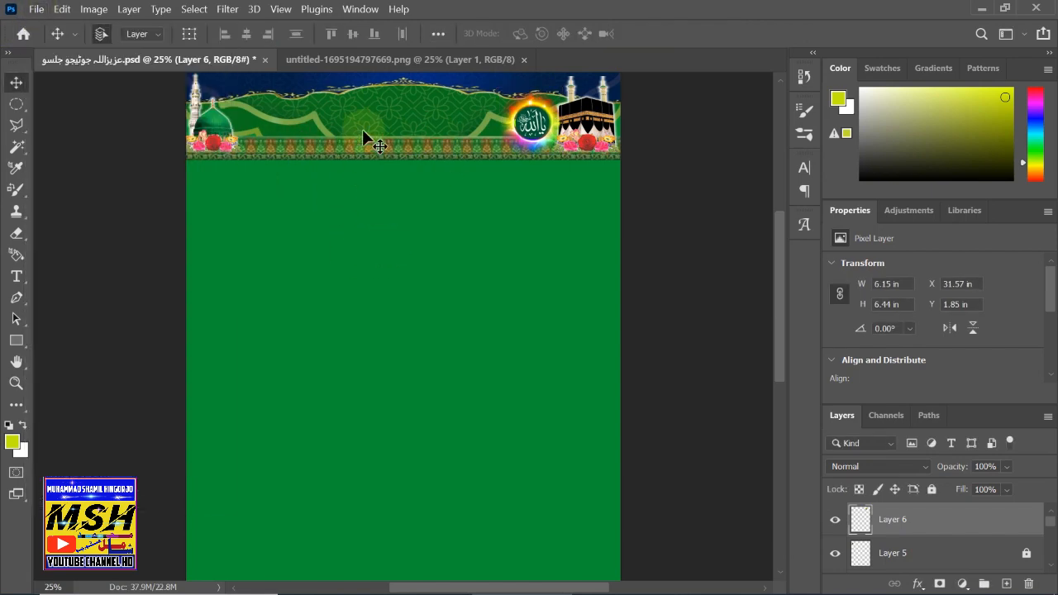
pyautogui.click(358, 60)
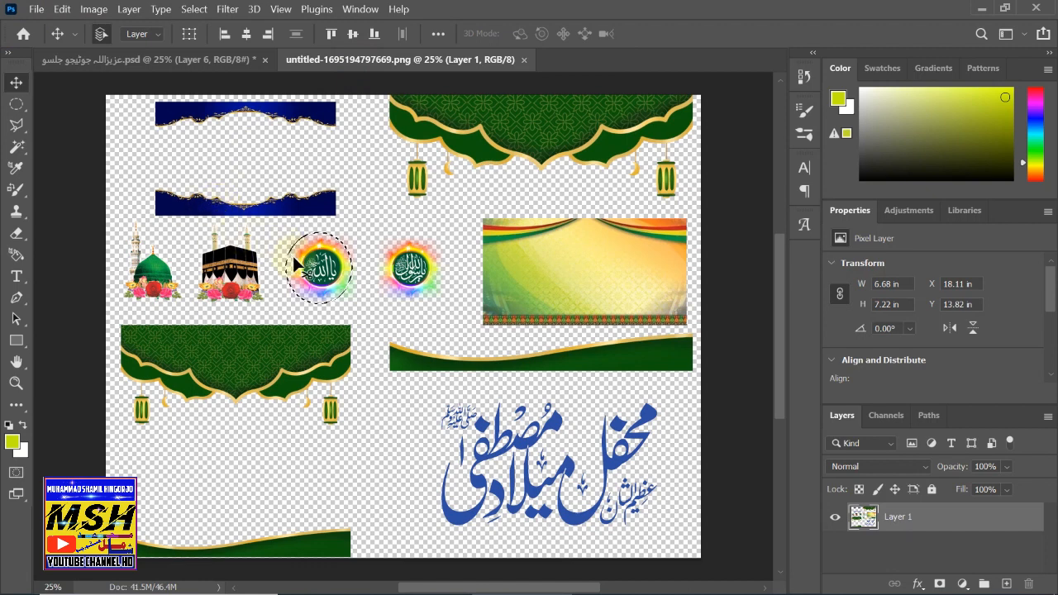
# - Copy the second calligraphy emblem into the flyer as Layer 7 at the banner's top-left
pyautogui.moveTo(287, 252); pyautogui.dragTo(308, 255)
pyautogui.click(16, 103)
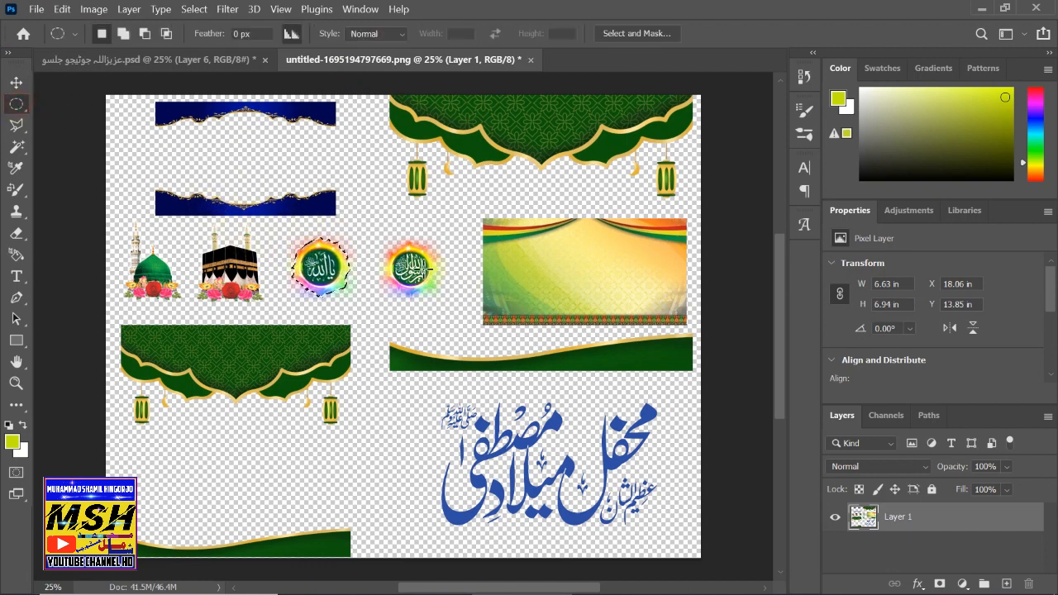
pyautogui.moveTo(382, 237); pyautogui.dragTo(440, 299)
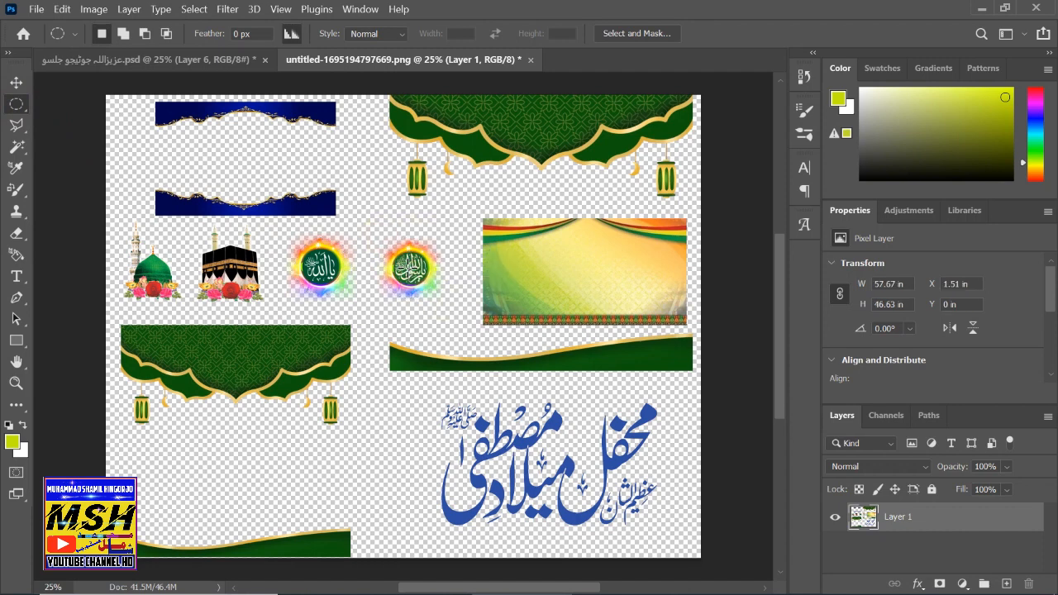
pyautogui.moveTo(383, 240); pyautogui.dragTo(423, 292)
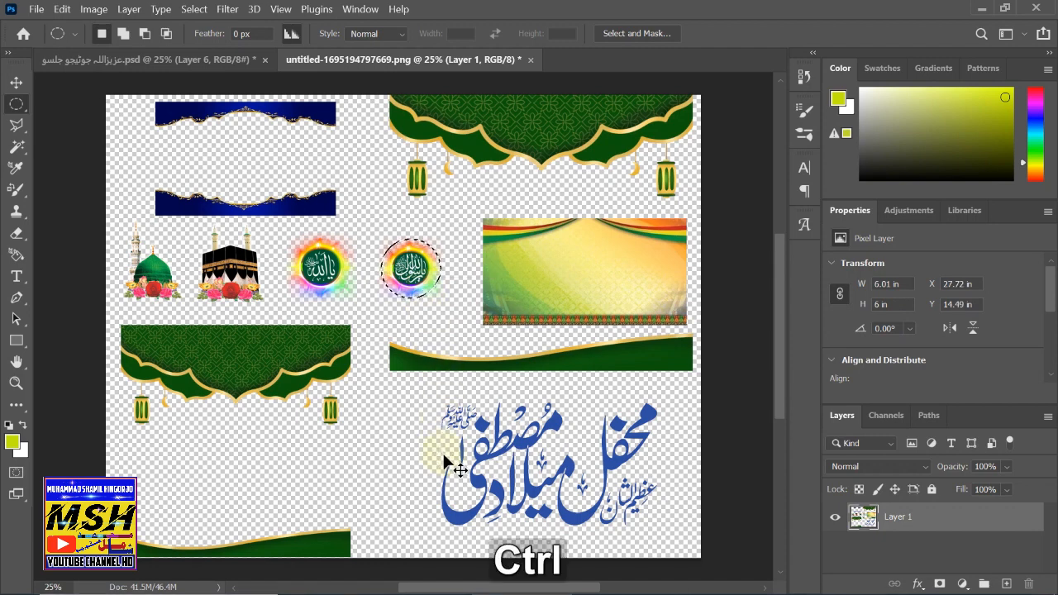
pyautogui.hotkey('ctrl', 'c')
pyautogui.click(111, 59)
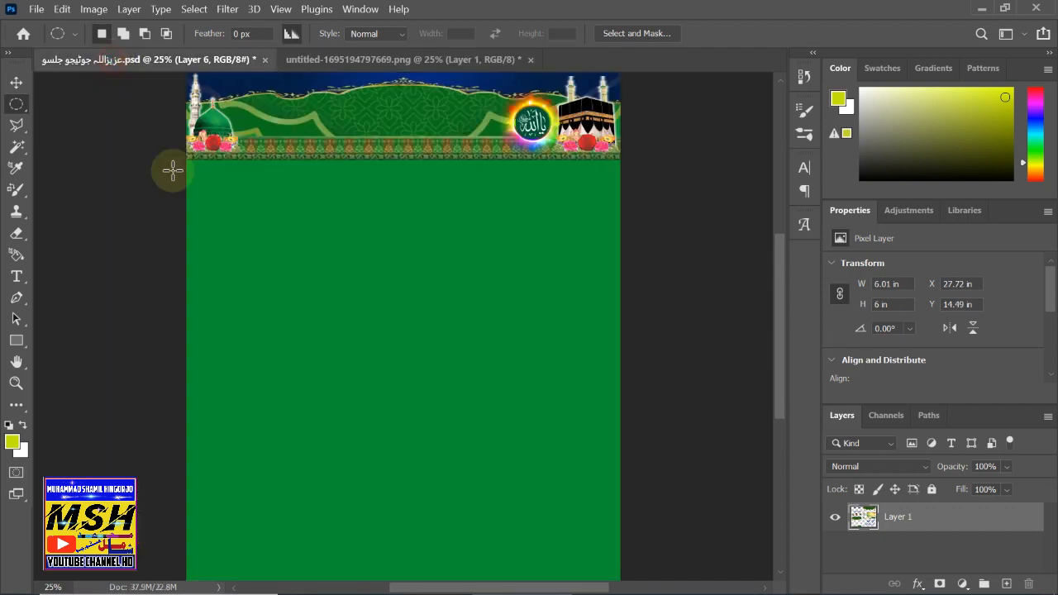
pyautogui.hotkey('ctrl', 'v')
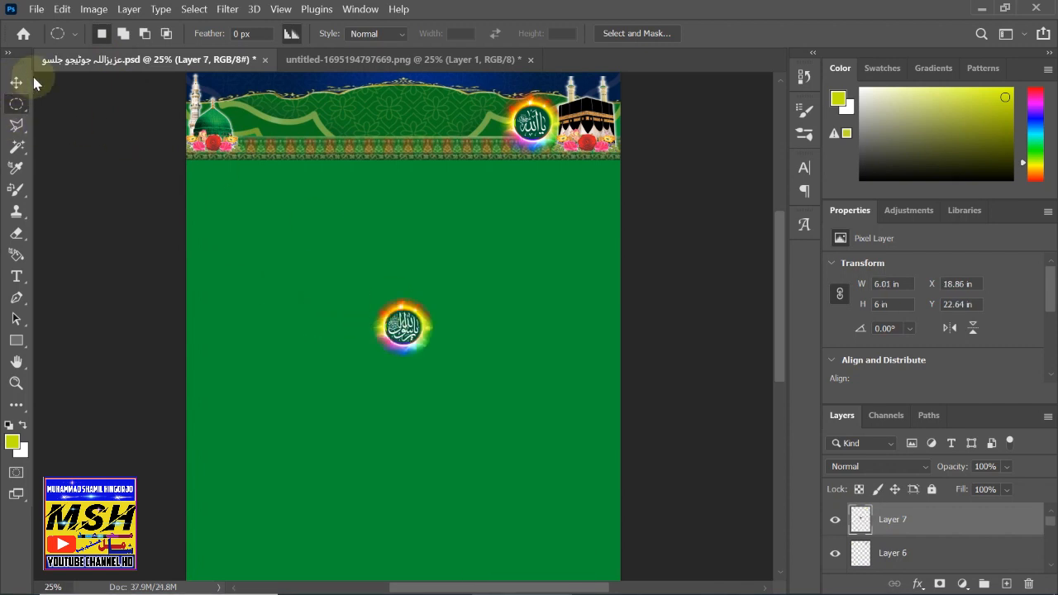
pyautogui.click(15, 82)
pyautogui.moveTo(400, 324); pyautogui.dragTo(258, 124)
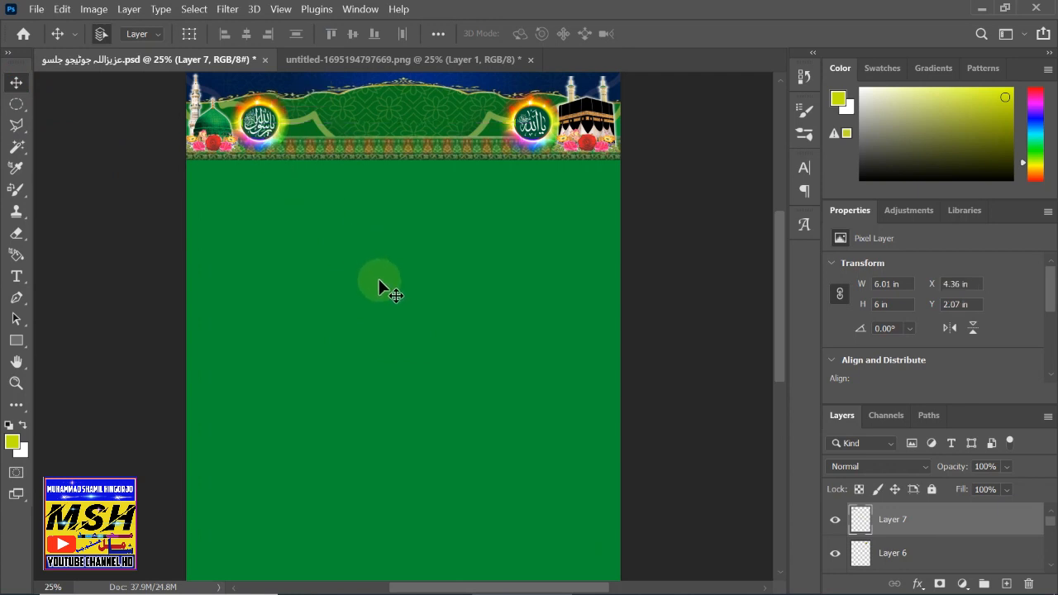
# - Shrink the second emblem to about 96% (5.76 × 5.75 in) and commit
pyautogui.hotkey('ctrl', 't')
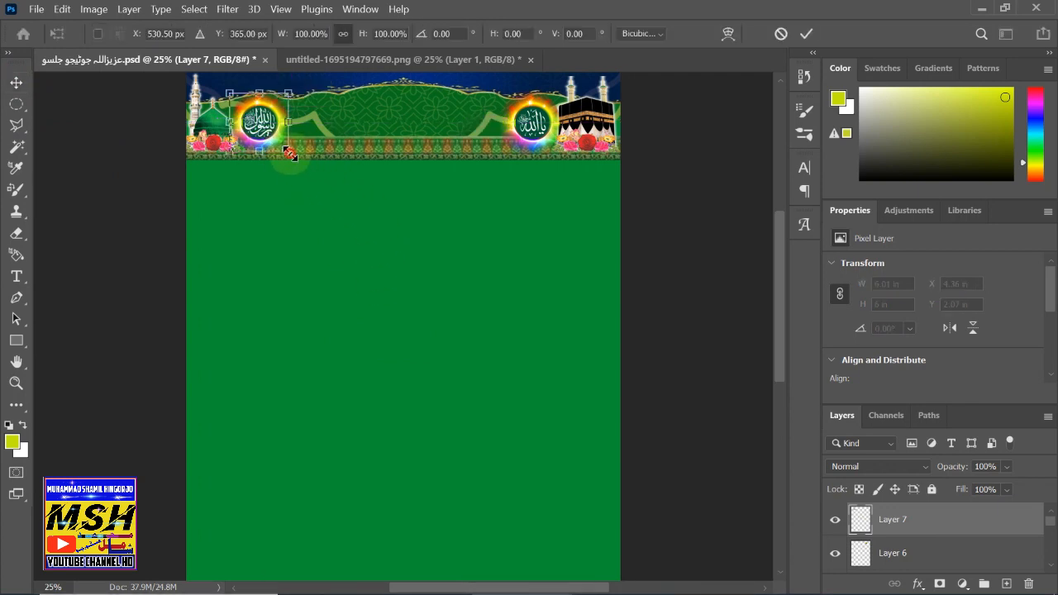
pyautogui.moveTo(290, 155); pyautogui.dragTo(285, 154)
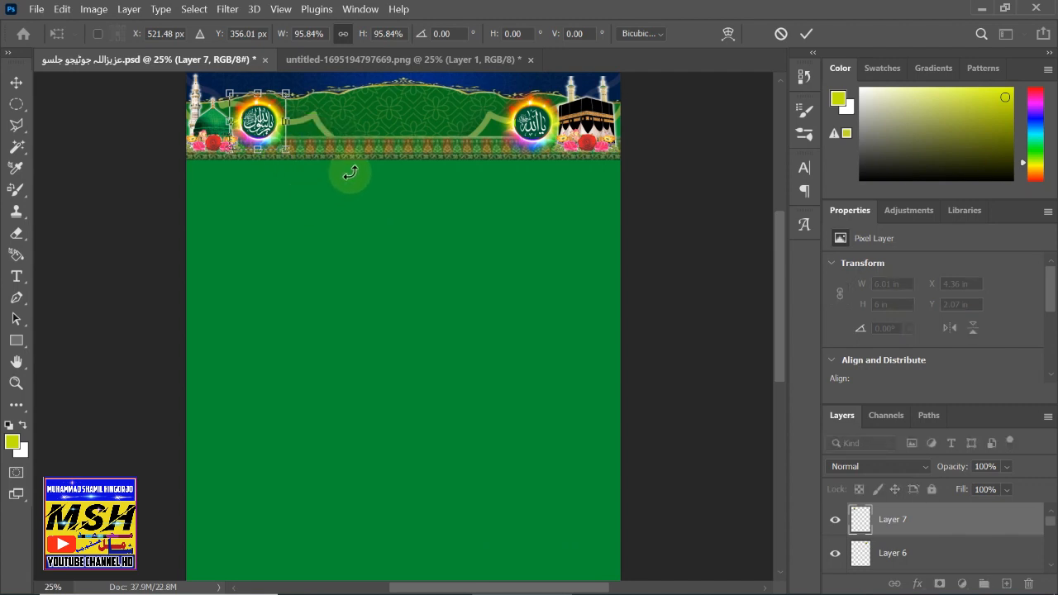
pyautogui.click(29, 88)
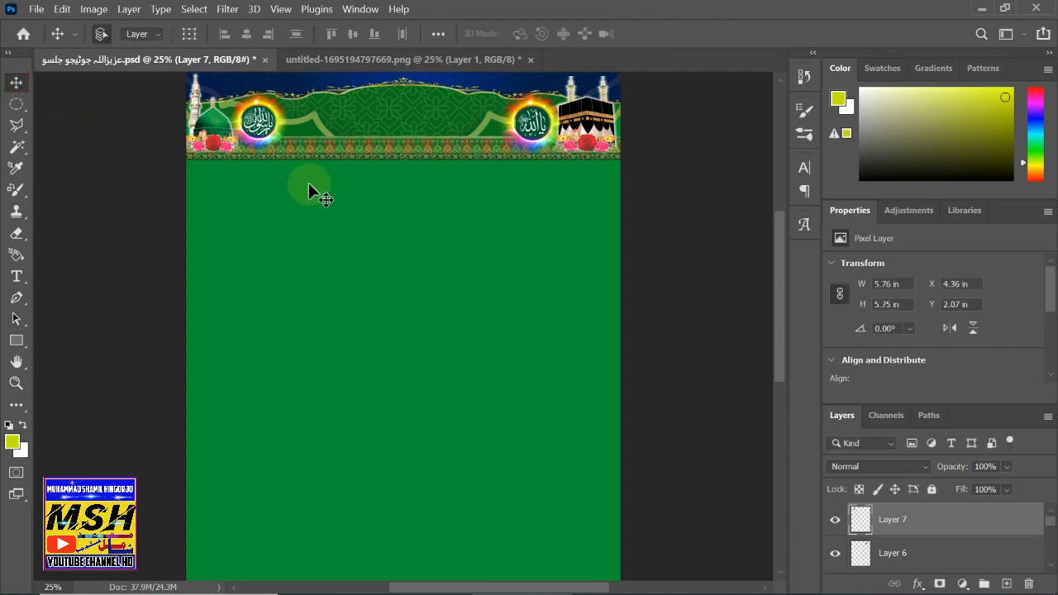
pyautogui.click(364, 61)
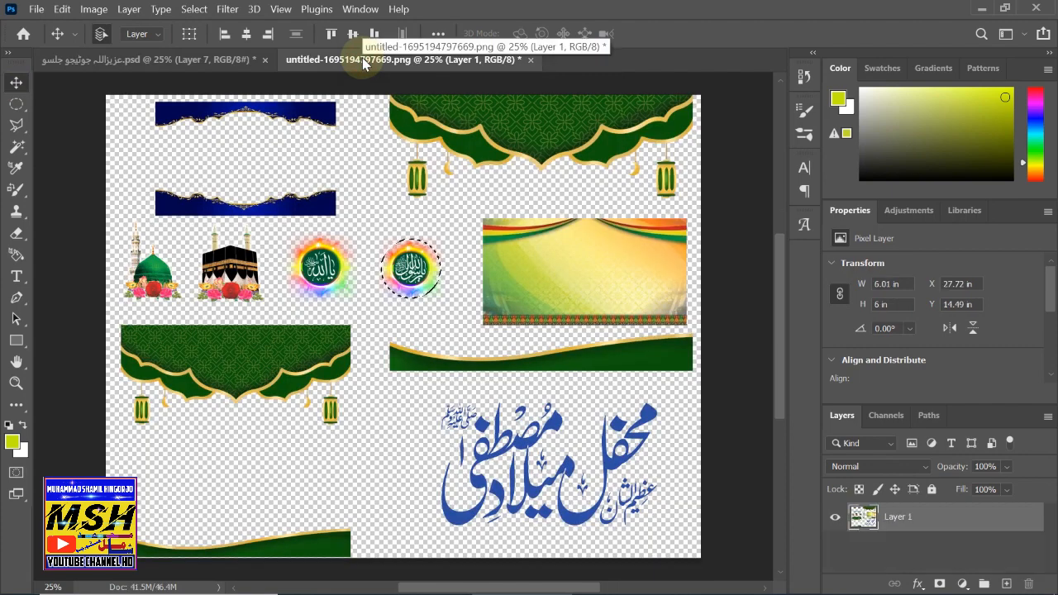
# - Close the clipart sheet document, saving its changes
pyautogui.click(206, 60)
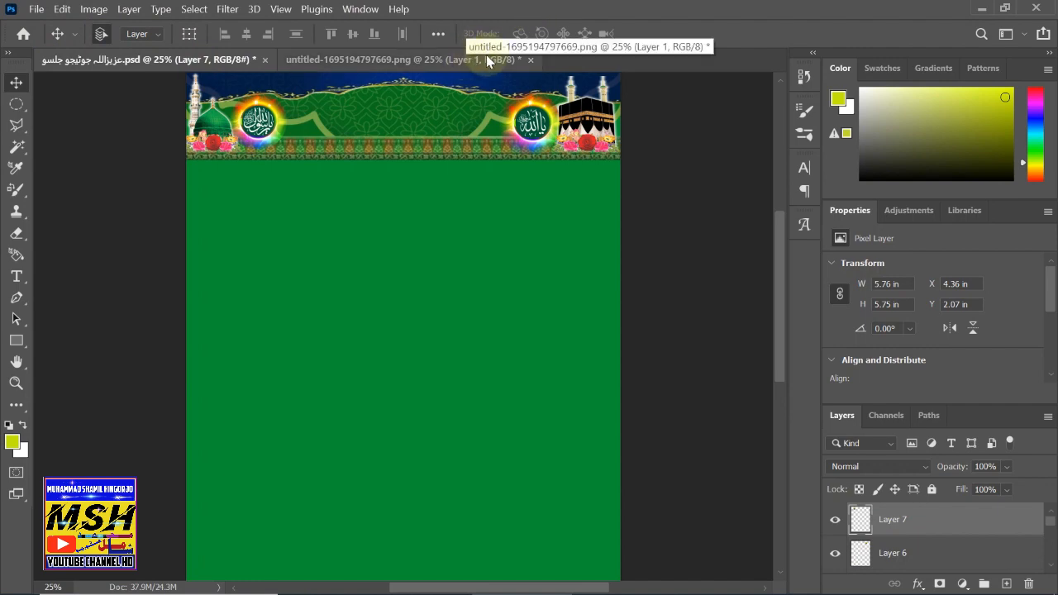
pyautogui.click(530, 60)
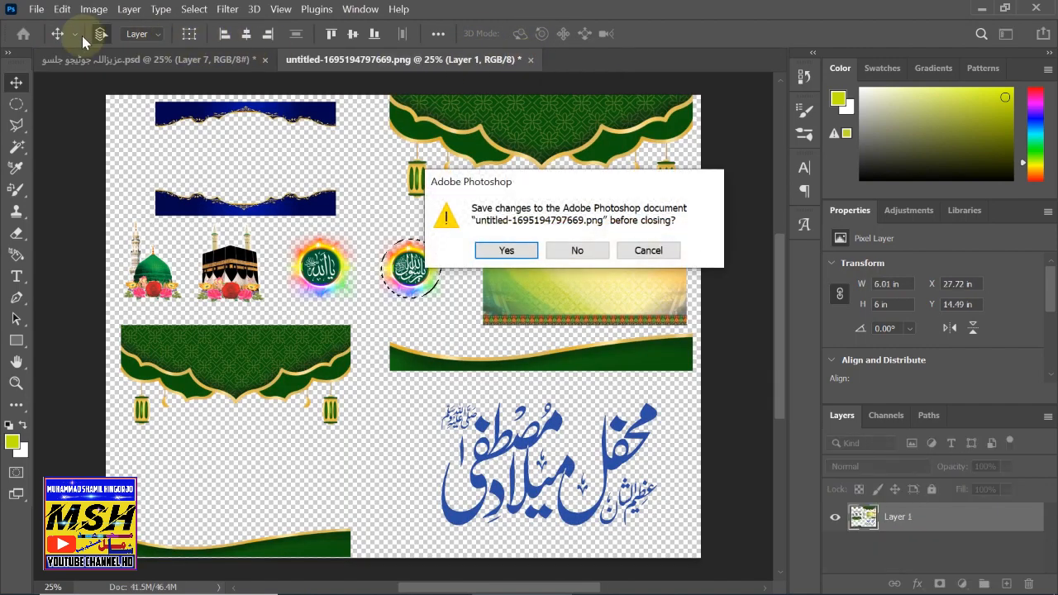
pyautogui.click(507, 251)
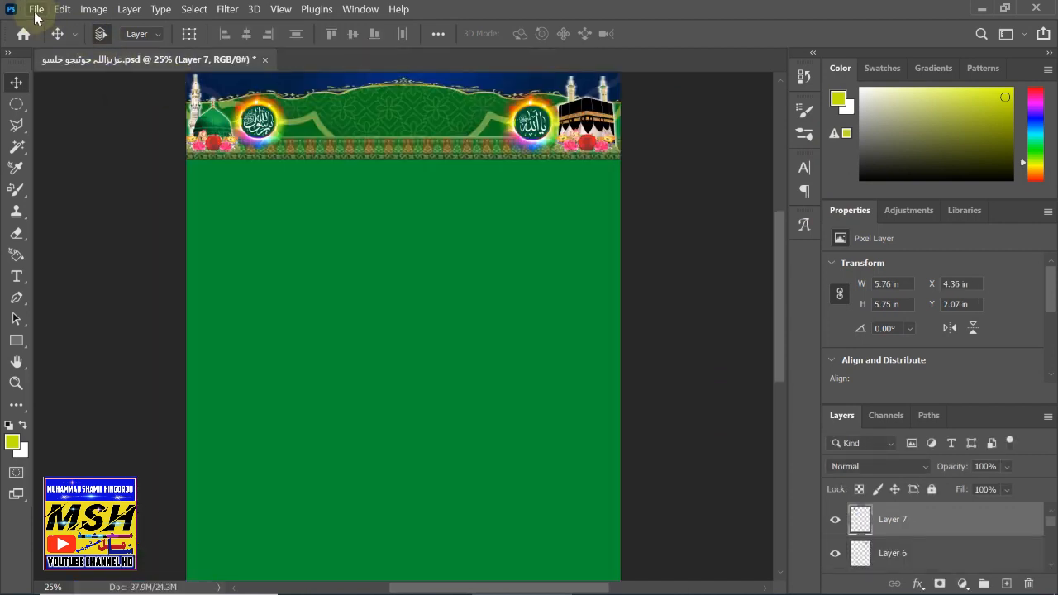
# - Open untitled-1695197476698.png from Local Disk (D:)
pyautogui.click(36, 10)
pyautogui.click(55, 41)
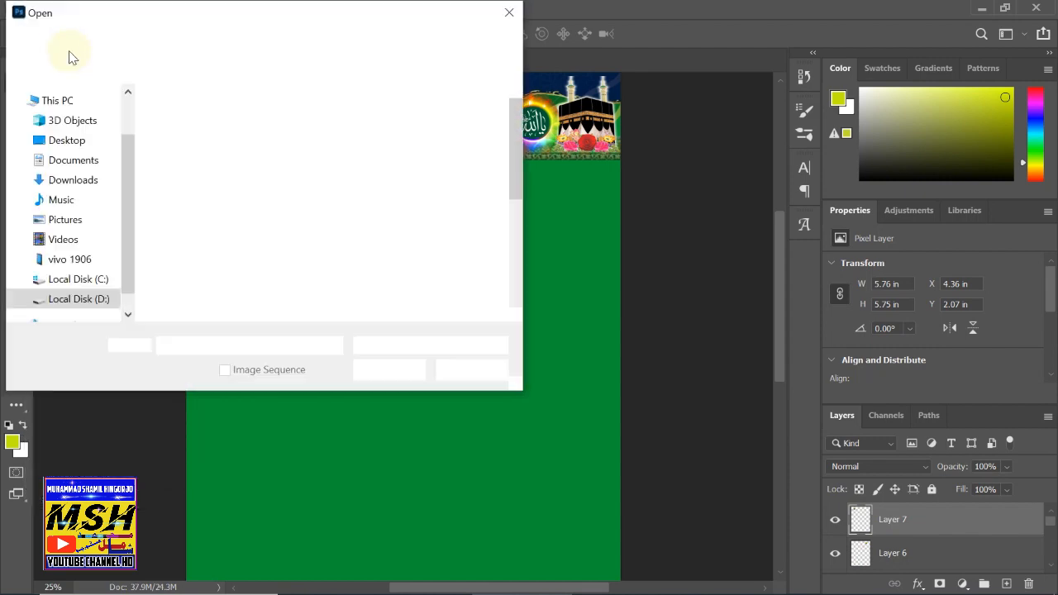
pyautogui.moveTo(516, 166); pyautogui.dragTo(504, 276)
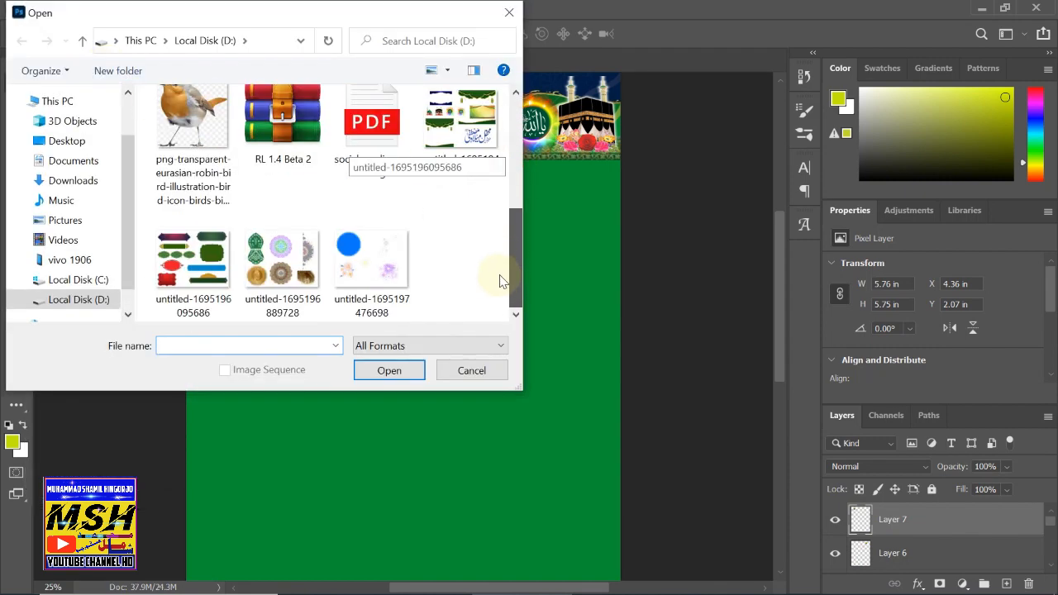
pyautogui.click(345, 266)
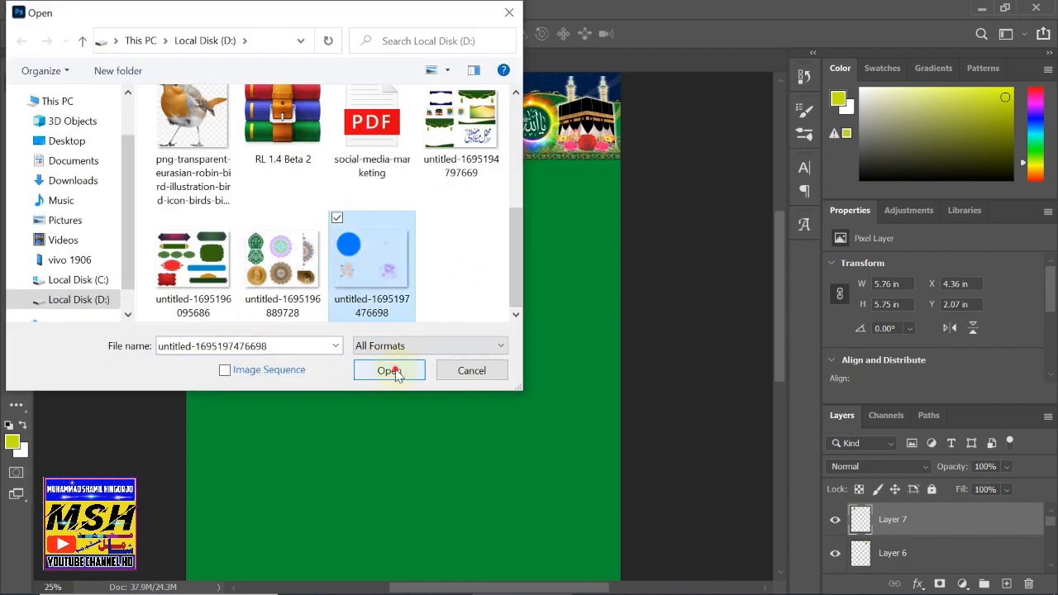
pyautogui.click(391, 370)
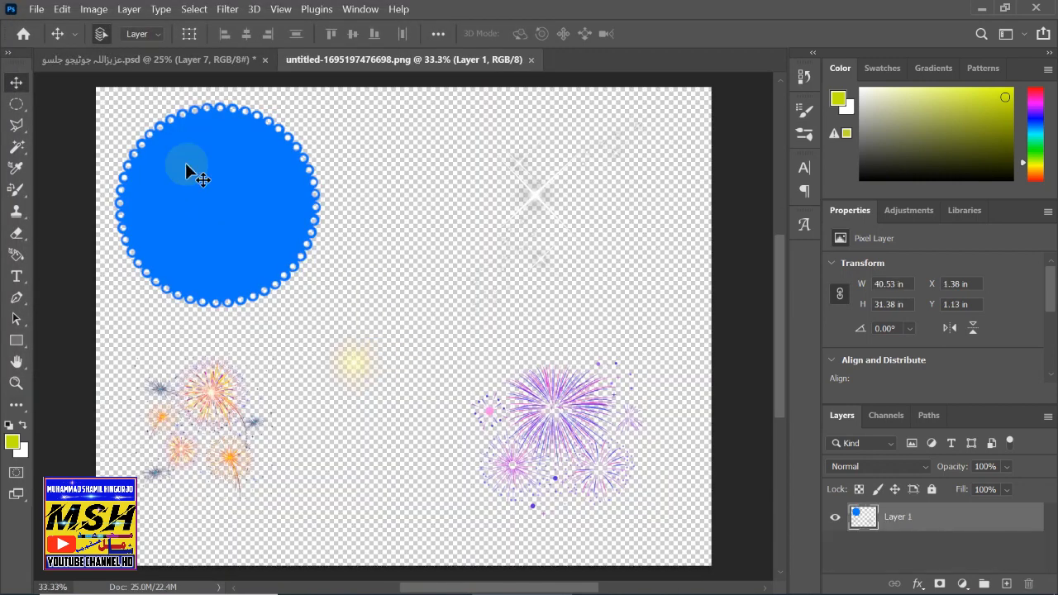
# - Copy the sparkle from the top-right of the image and paste it into the flyer as Layer 8
pyautogui.rightClick(17, 105)
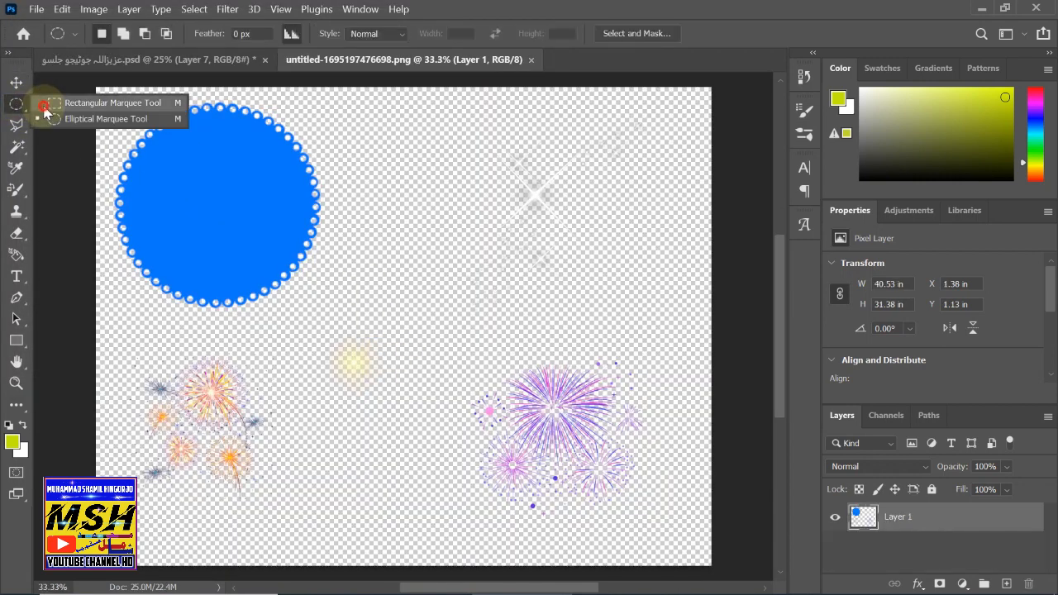
pyautogui.click(41, 103)
pyautogui.moveTo(463, 87); pyautogui.dragTo(708, 318)
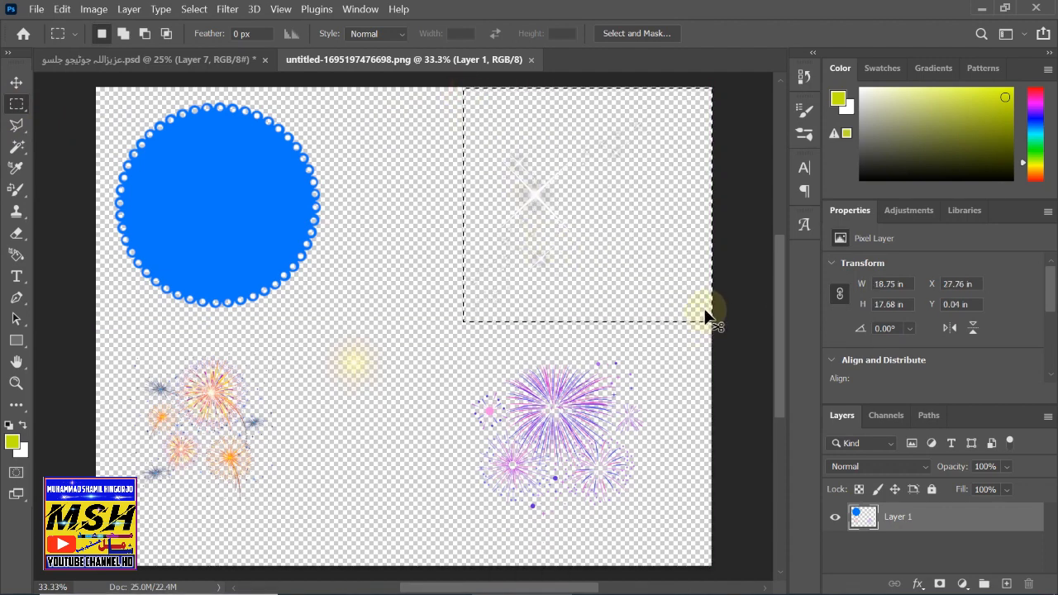
pyautogui.hotkey('ctrl', 'c')
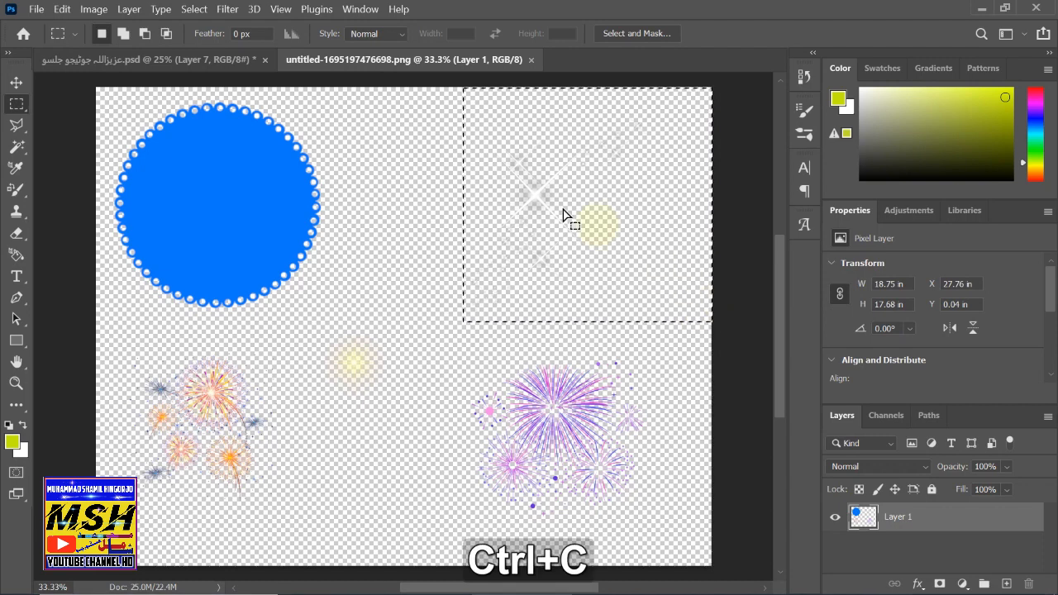
pyautogui.click(165, 61)
pyautogui.hotkey('ctrl', 'v')
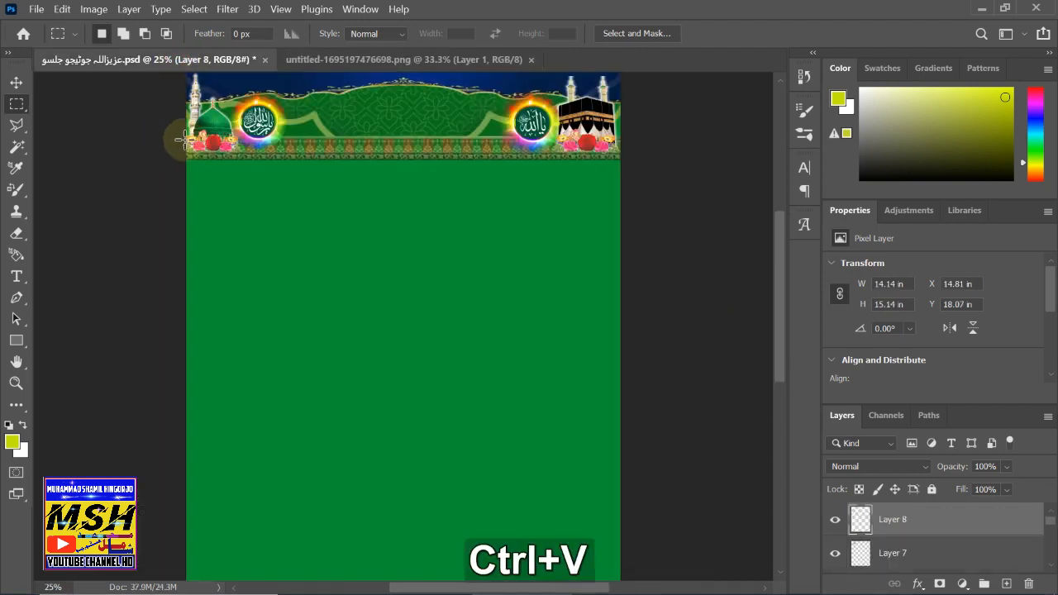
pyautogui.click(15, 83)
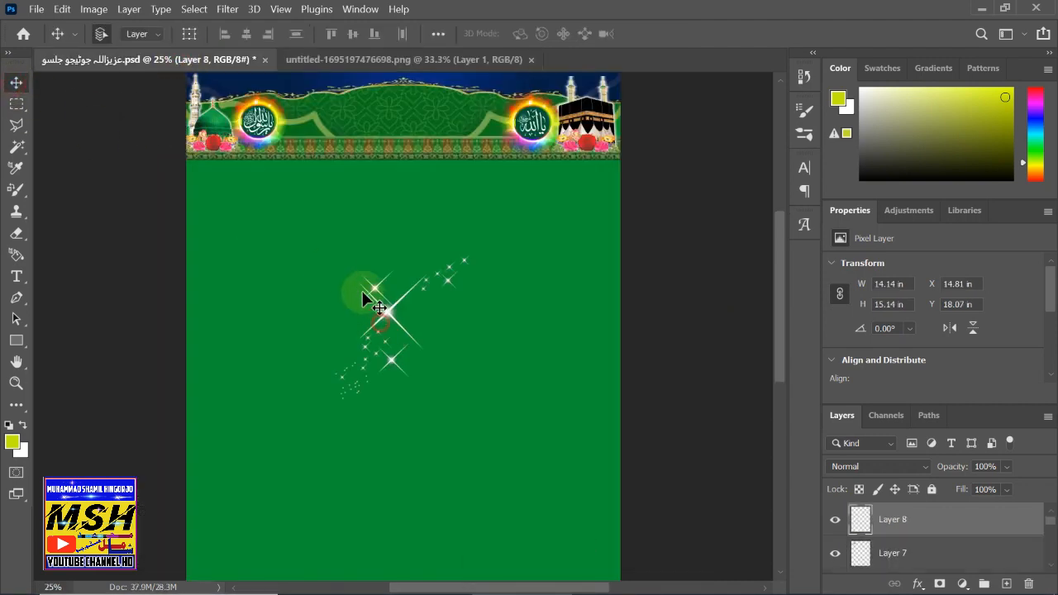
pyautogui.moveTo(362, 291); pyautogui.dragTo(324, 243)
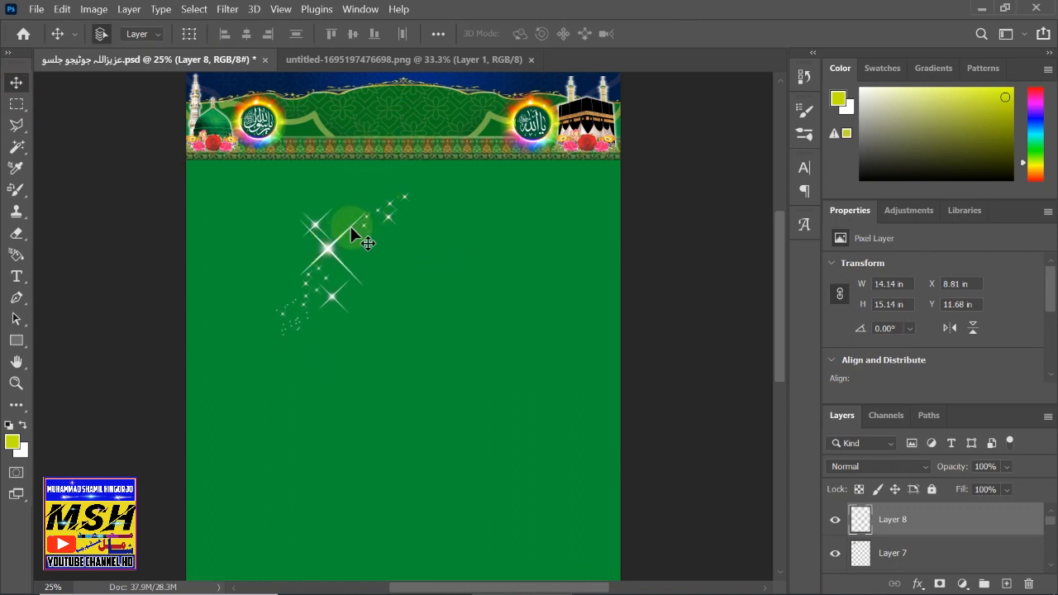
# - Rotate the sparkle, scale it to about 71%, and place it over the left medallion
pyautogui.hotkey('ctrl', 't')
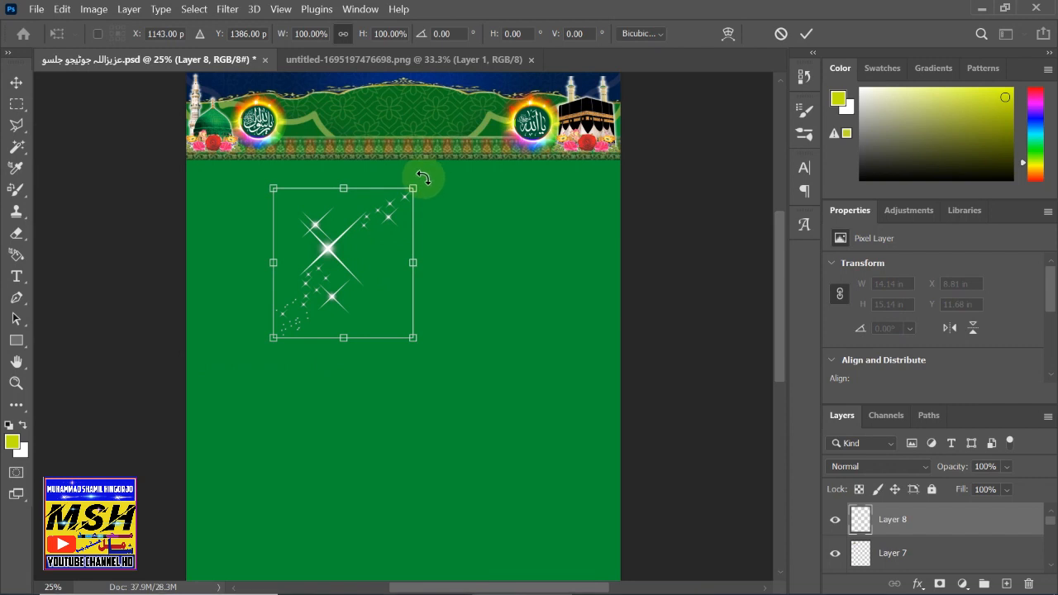
pyautogui.moveTo(420, 173); pyautogui.dragTo(444, 233)
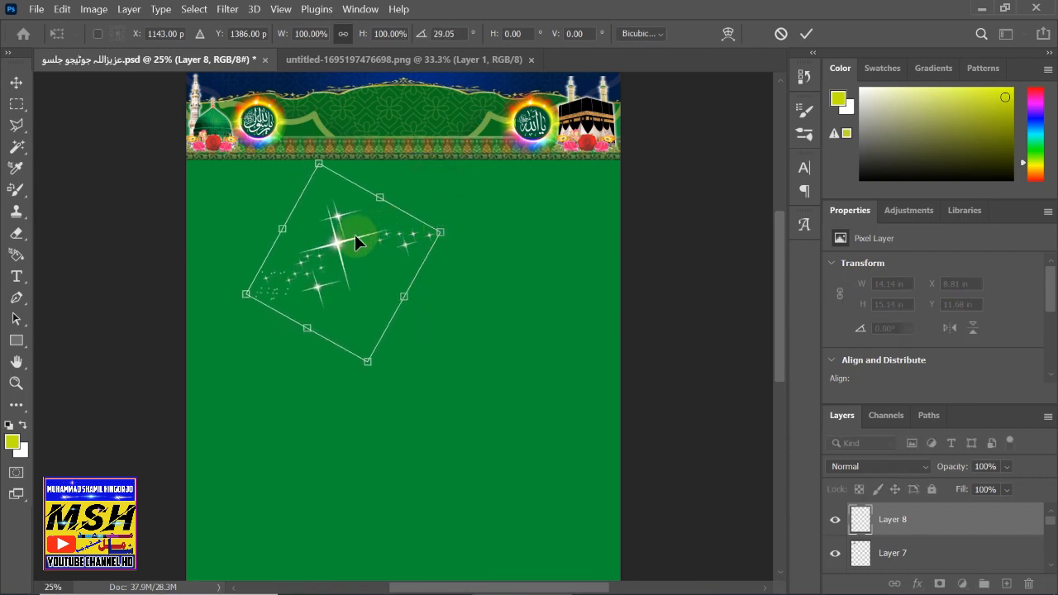
pyautogui.scroll(1, 339, 240)
pyautogui.moveTo(334, 258); pyautogui.dragTo(268, 122)
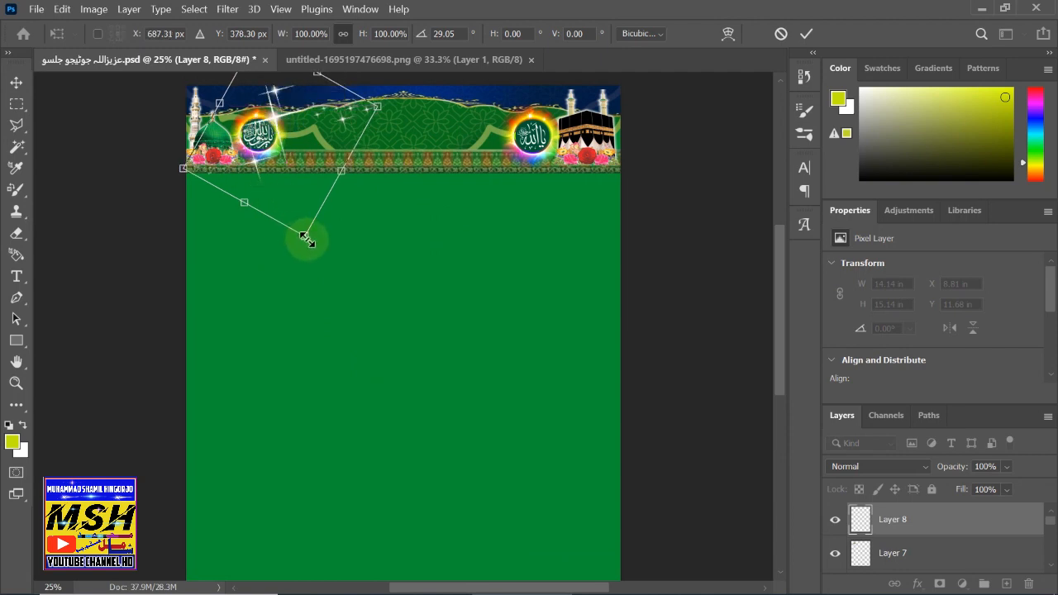
pyautogui.moveTo(304, 237); pyautogui.dragTo(287, 182)
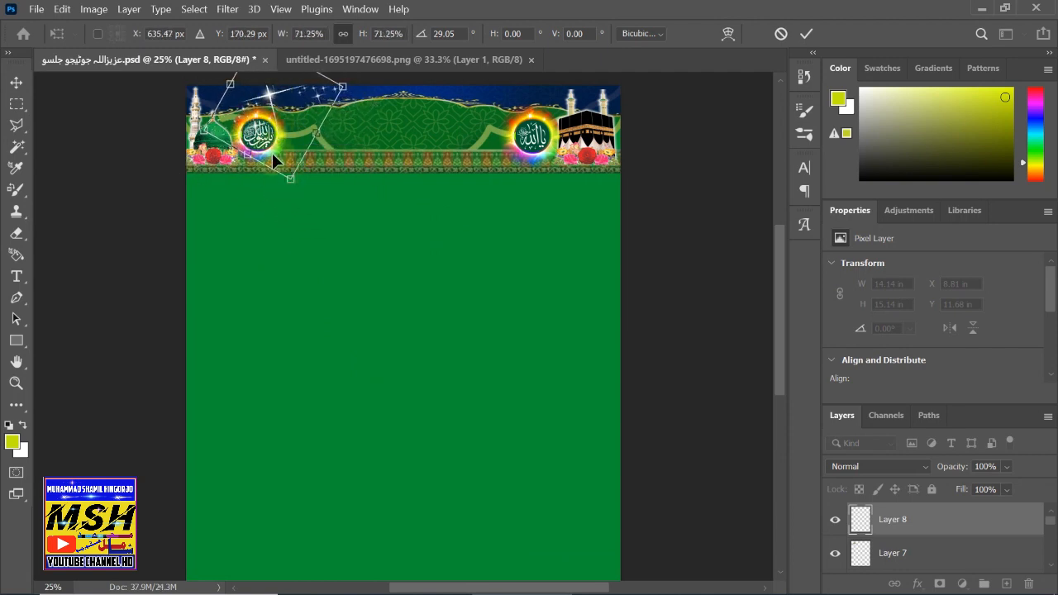
pyautogui.scroll(1, 271, 153)
pyautogui.moveTo(268, 113)
pyautogui.mouseDown()
pyautogui.moveTo(246, 132)
pyautogui.moveTo(258, 126)
pyautogui.mouseUp()
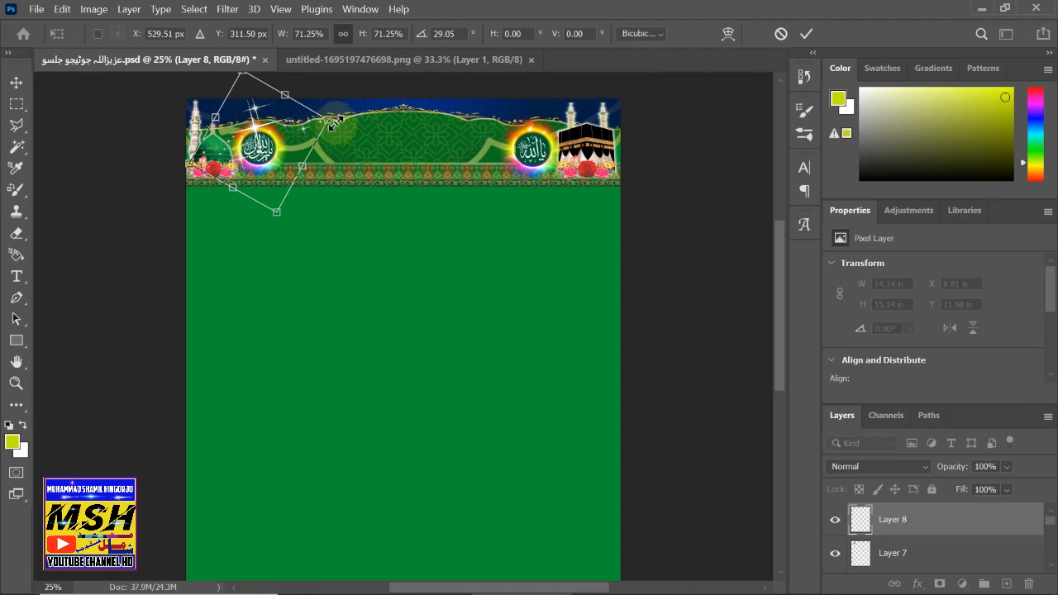
pyautogui.moveTo(350, 120); pyautogui.dragTo(364, 176)
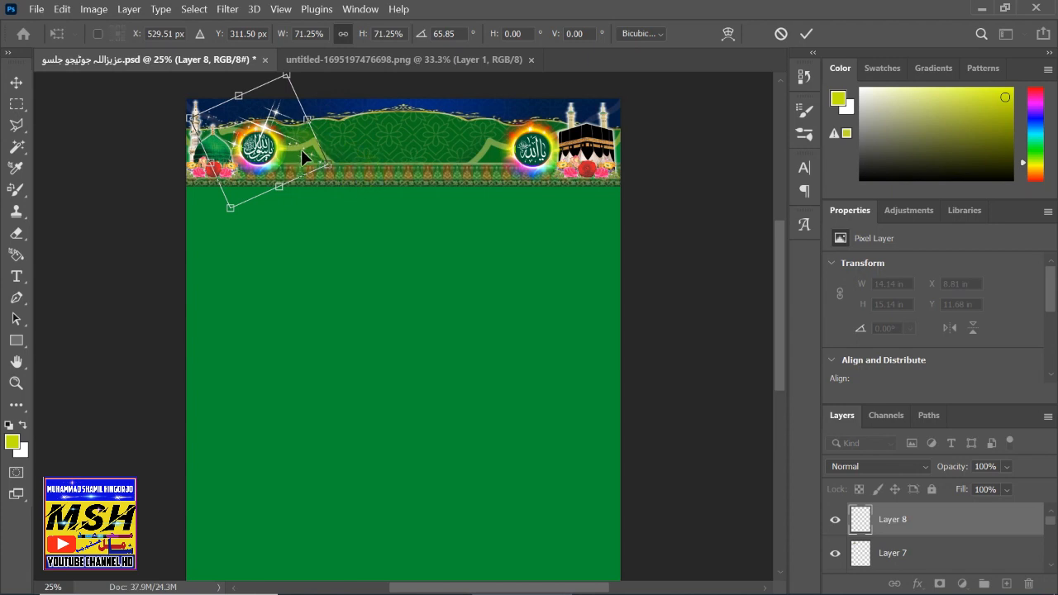
pyautogui.moveTo(304, 150)
pyautogui.mouseDown()
pyautogui.moveTo(42, 39)
pyautogui.moveTo(57, 90)
pyautogui.moveTo(189, 163)
pyautogui.moveTo(297, 153)
pyautogui.mouseUp()
# - Commit the sparkle transform and set Layer 8's opacity to 63%
pyautogui.click(16, 82)
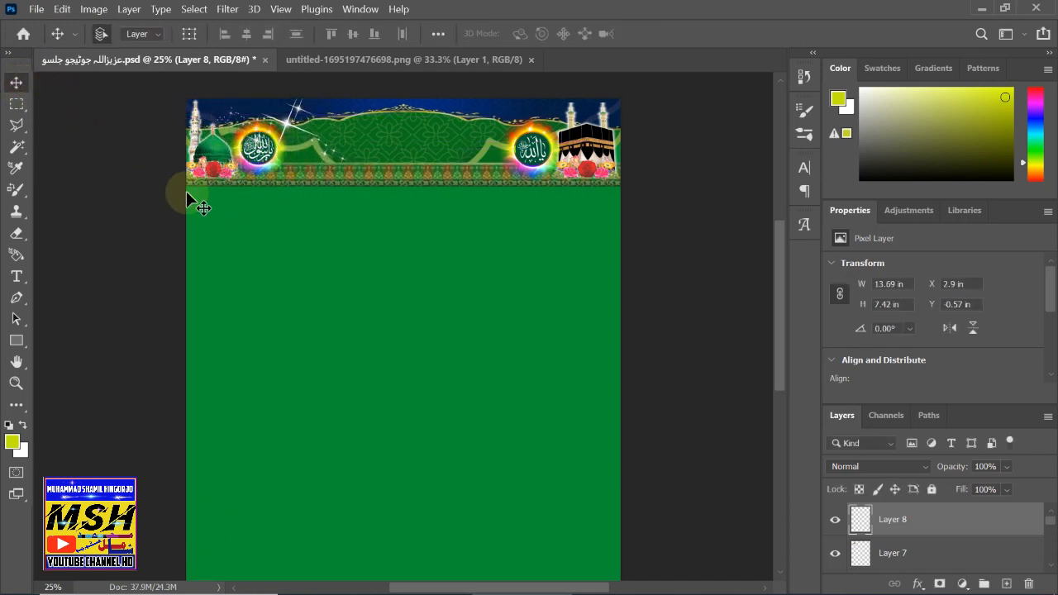
pyautogui.click(920, 522)
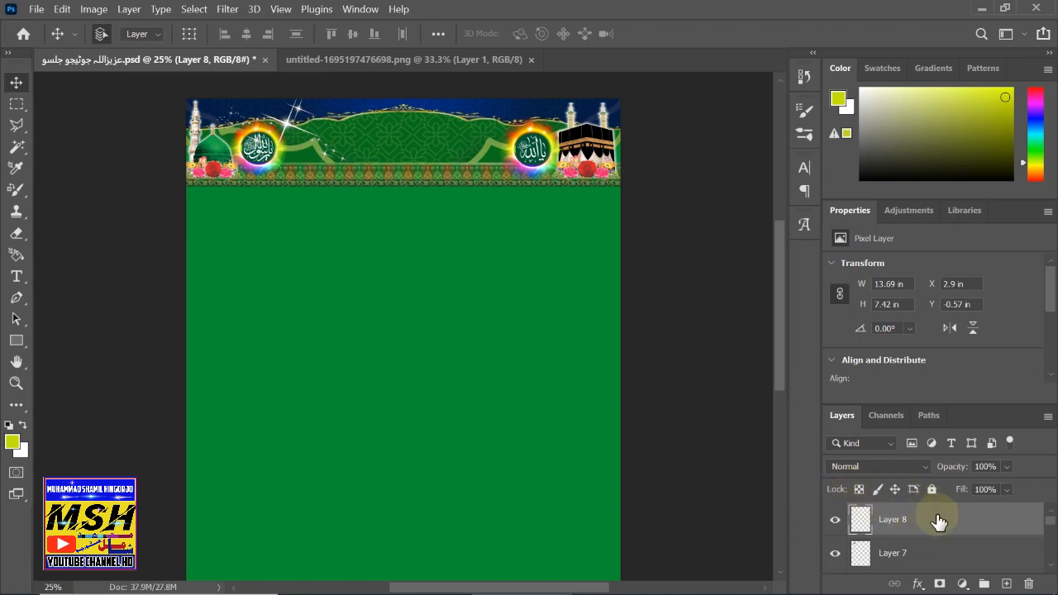
pyautogui.doubleClick(938, 519)
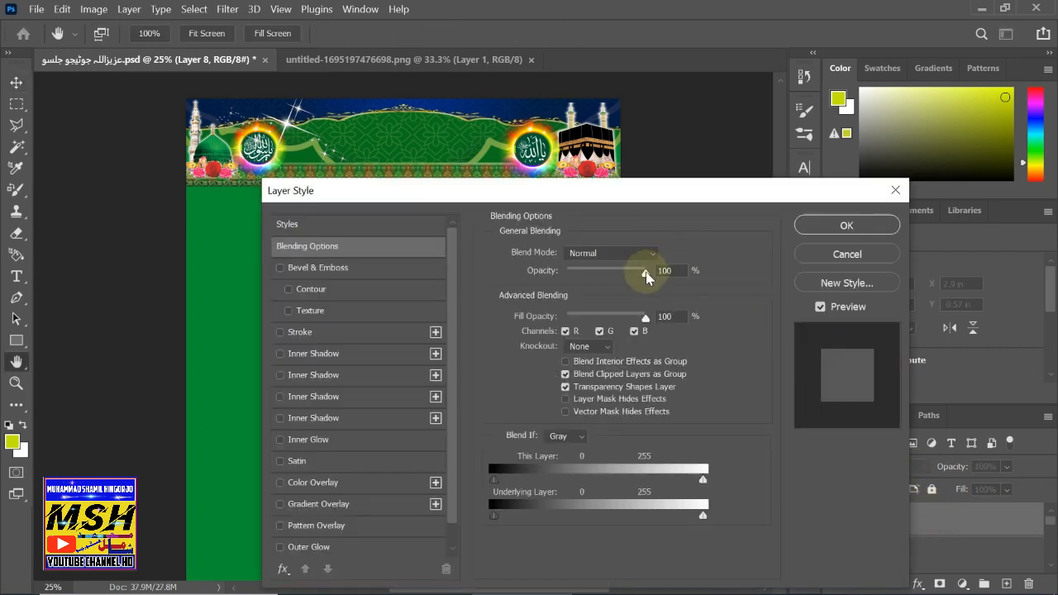
pyautogui.moveTo(625, 273)
pyautogui.mouseDown()
pyautogui.moveTo(609, 276)
pyautogui.moveTo(616, 279)
pyautogui.mouseUp()
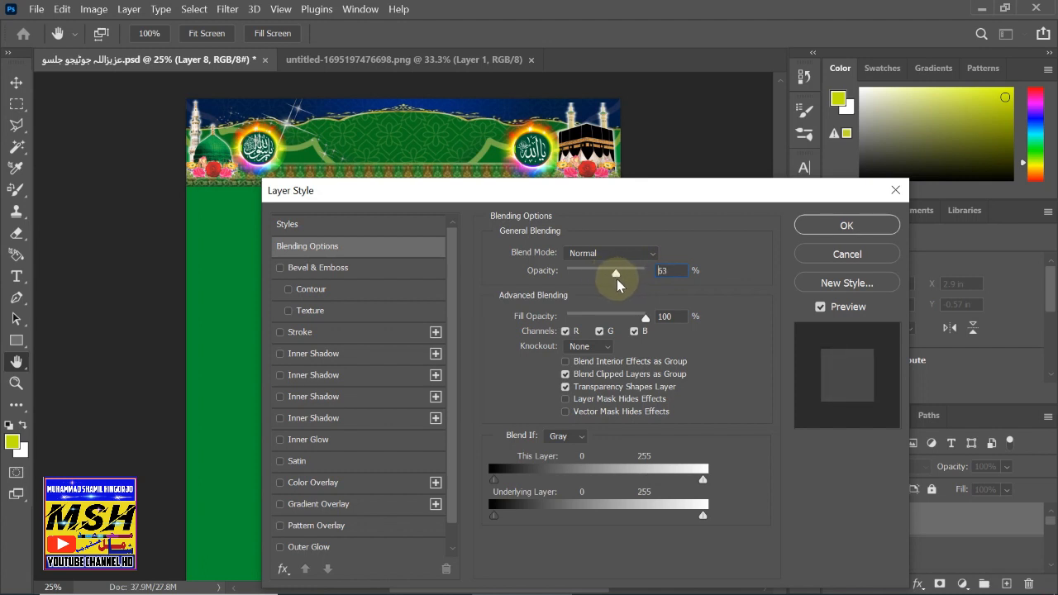
pyautogui.click(820, 229)
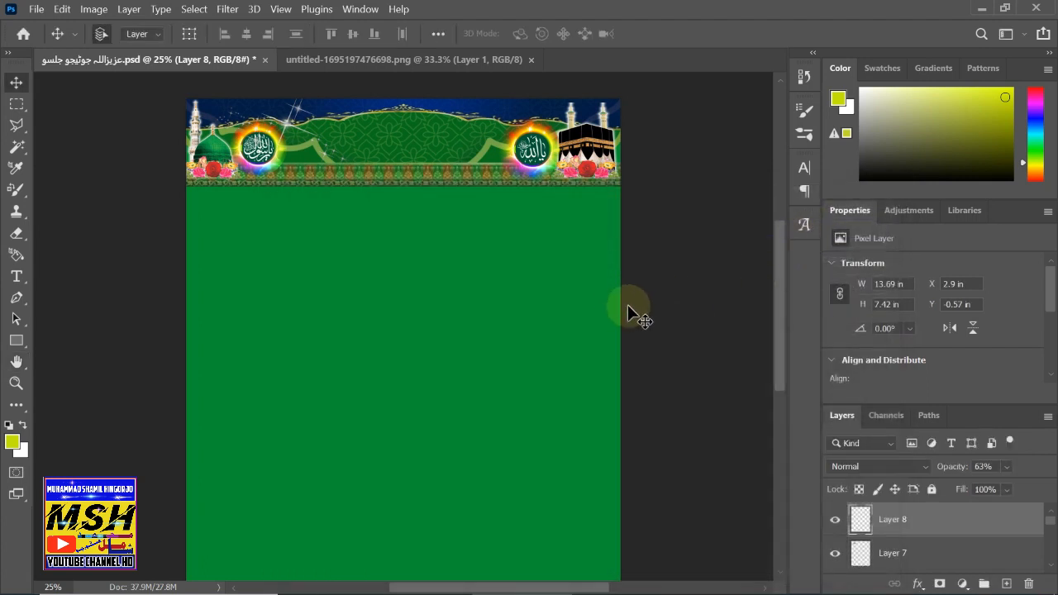
pyautogui.hotkey('ctrl', 'c')
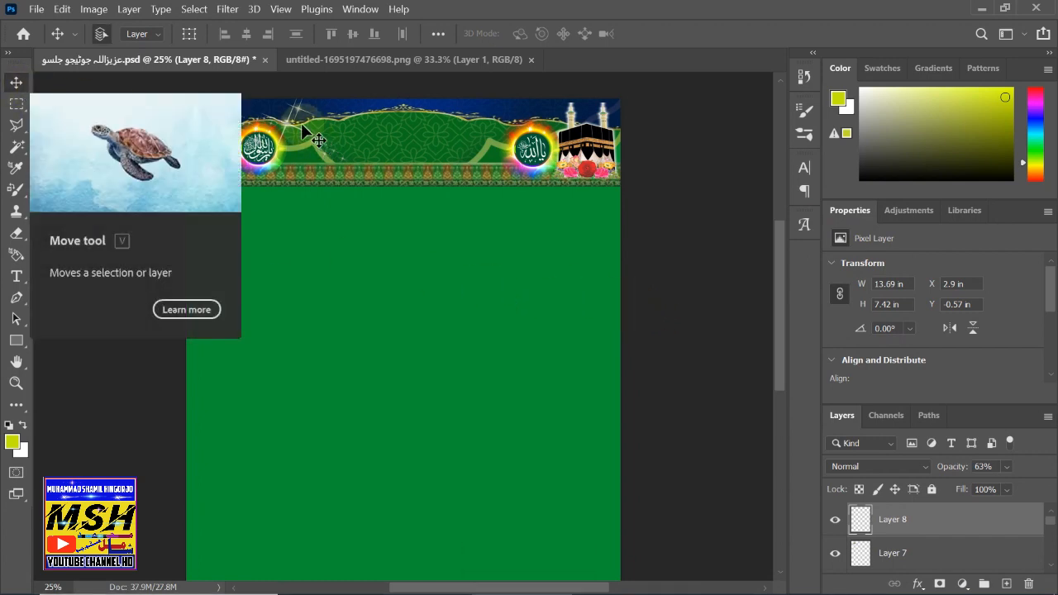
# - Duplicate the sparkle as Layer 9 and place it on the right medallion near the Kaaba
pyautogui.click(431, 241)
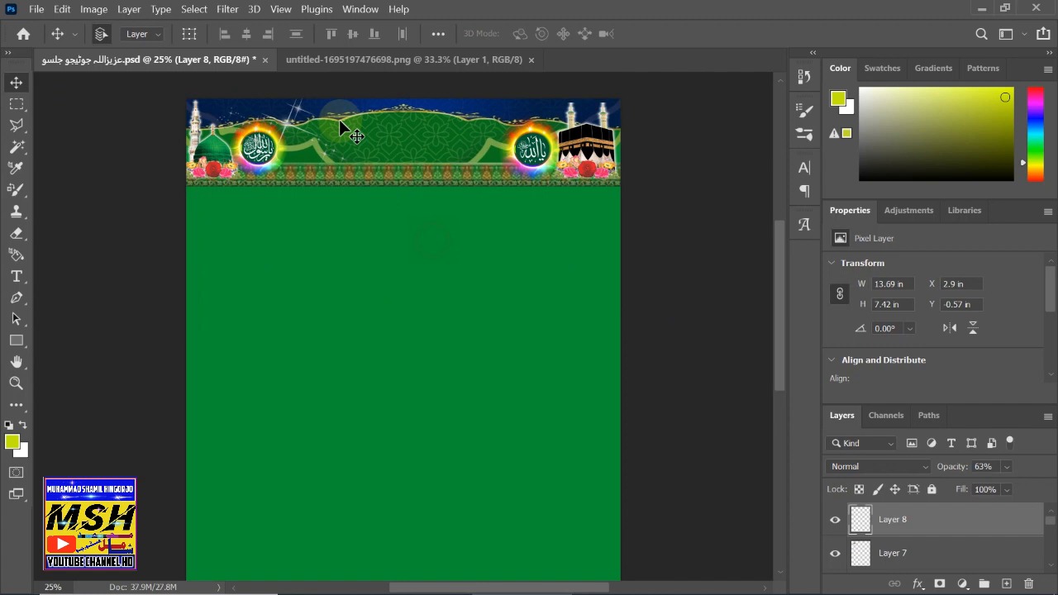
pyautogui.click(291, 136)
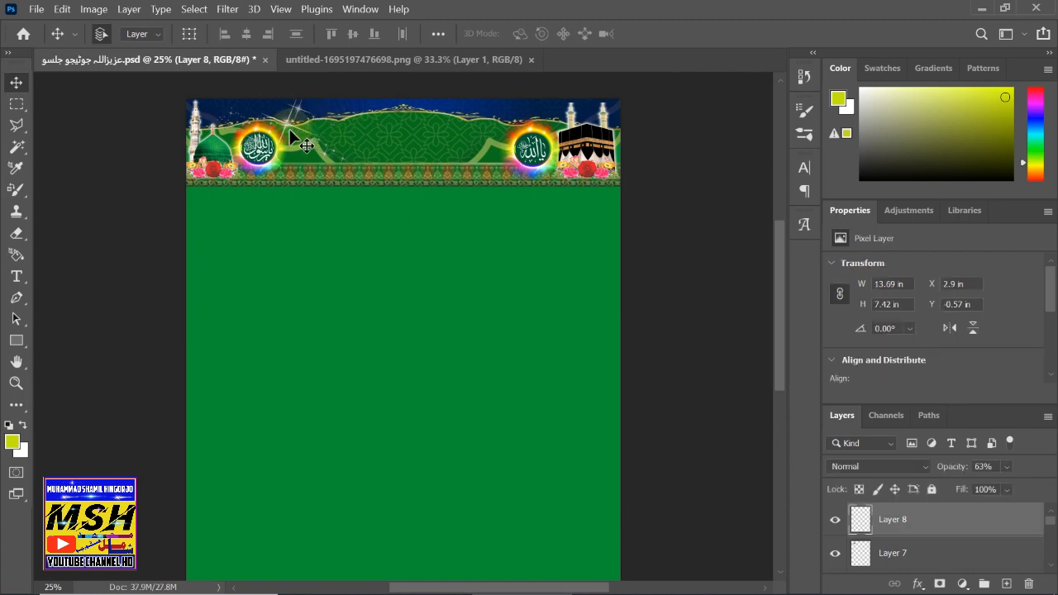
pyautogui.hotkey('ctrl', 'c')
pyautogui.hotkey('ctrl', 'v')
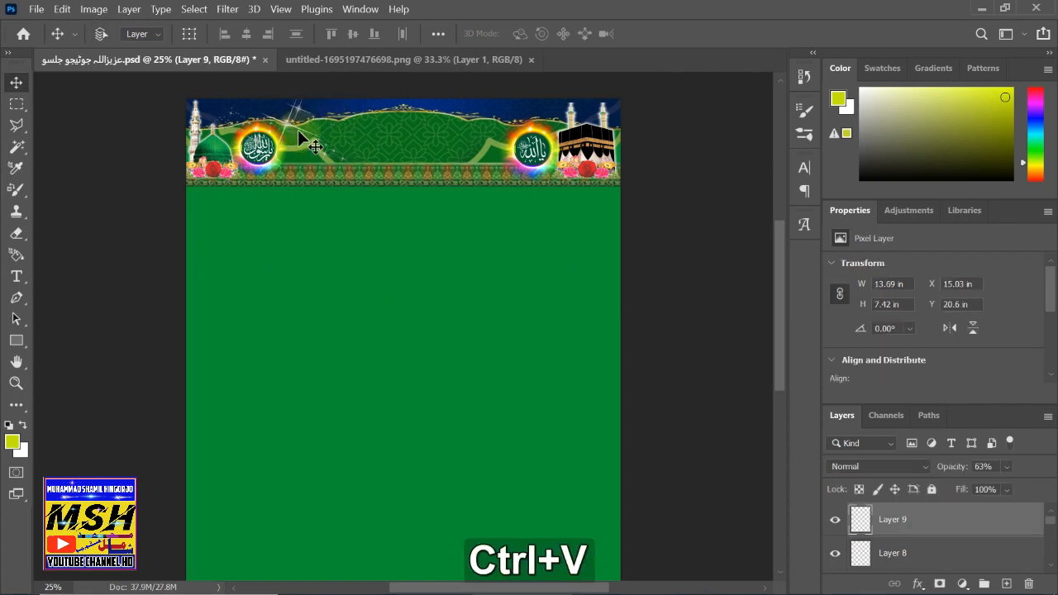
pyautogui.moveTo(388, 340); pyautogui.dragTo(472, 192)
pyautogui.moveTo(403, 334); pyautogui.dragTo(579, 125)
# - Shift the first sparkle slightly left and deselect the sparkle layers
pyautogui.moveTo(285, 132); pyautogui.dragTo(243, 129)
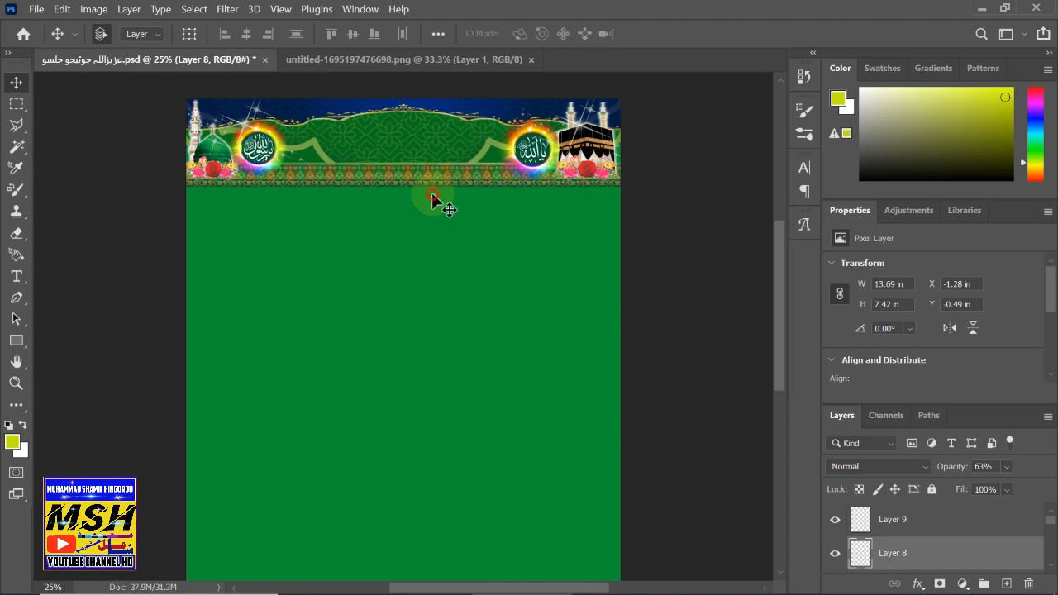
pyautogui.click(432, 193)
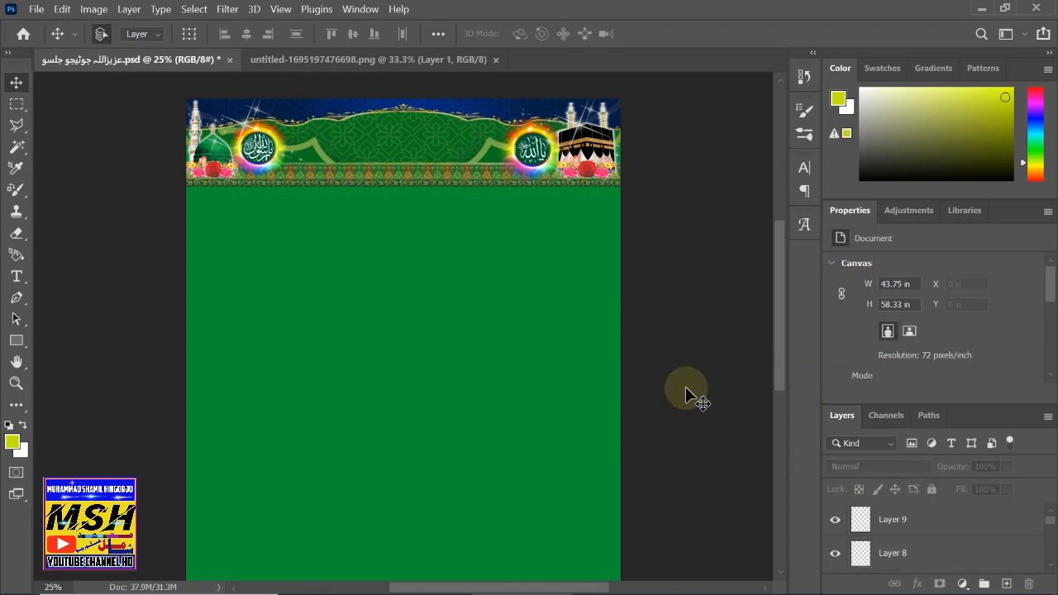
pyautogui.scroll(1, 543, 390)
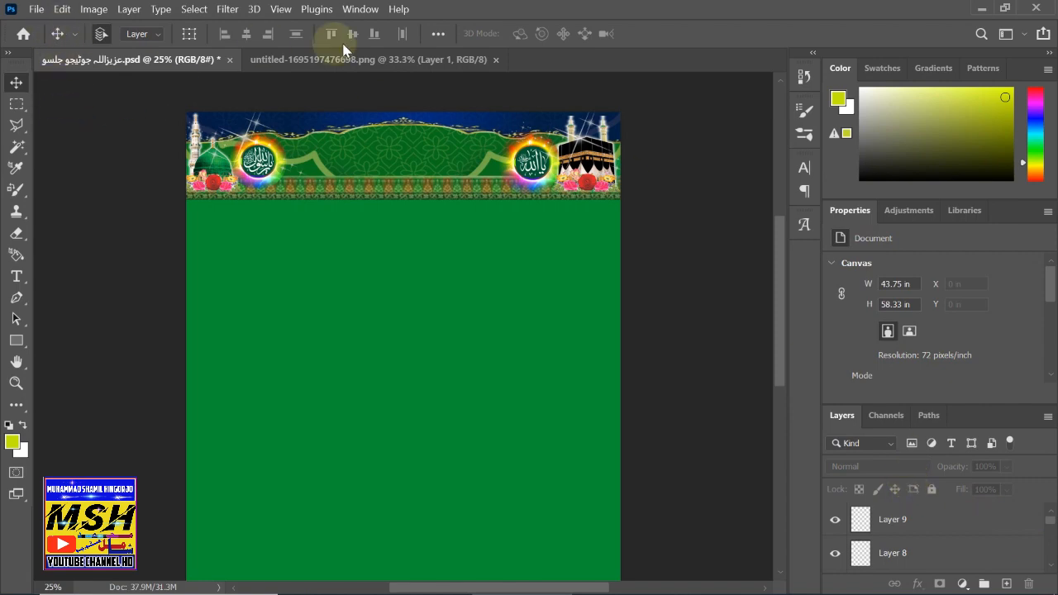
# - Close the untitled PNG document and open images__9_-removebg-preview.png from the Desktop
pyautogui.click(349, 65)
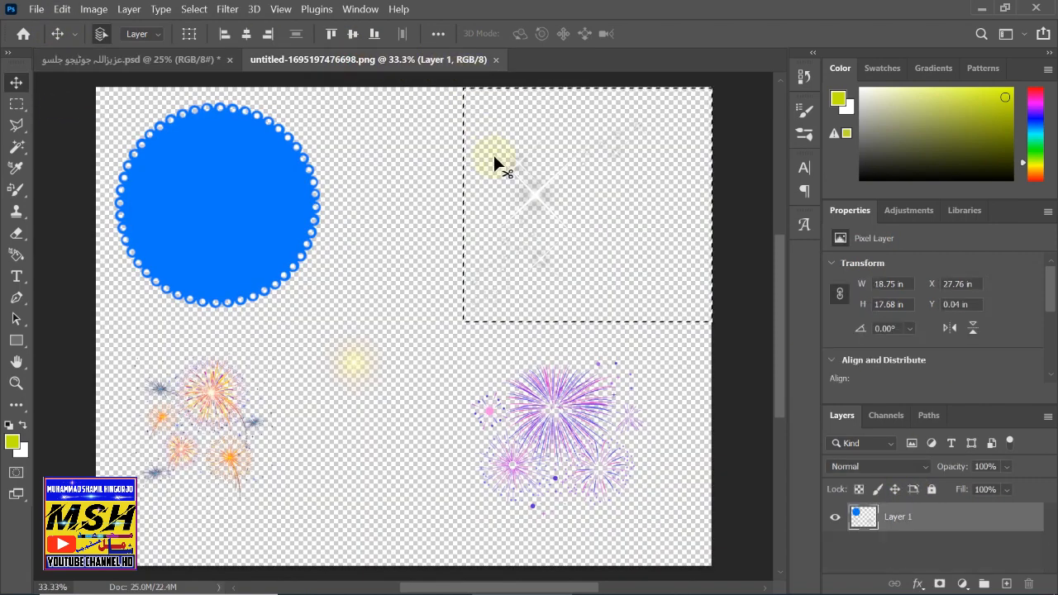
pyautogui.click(495, 61)
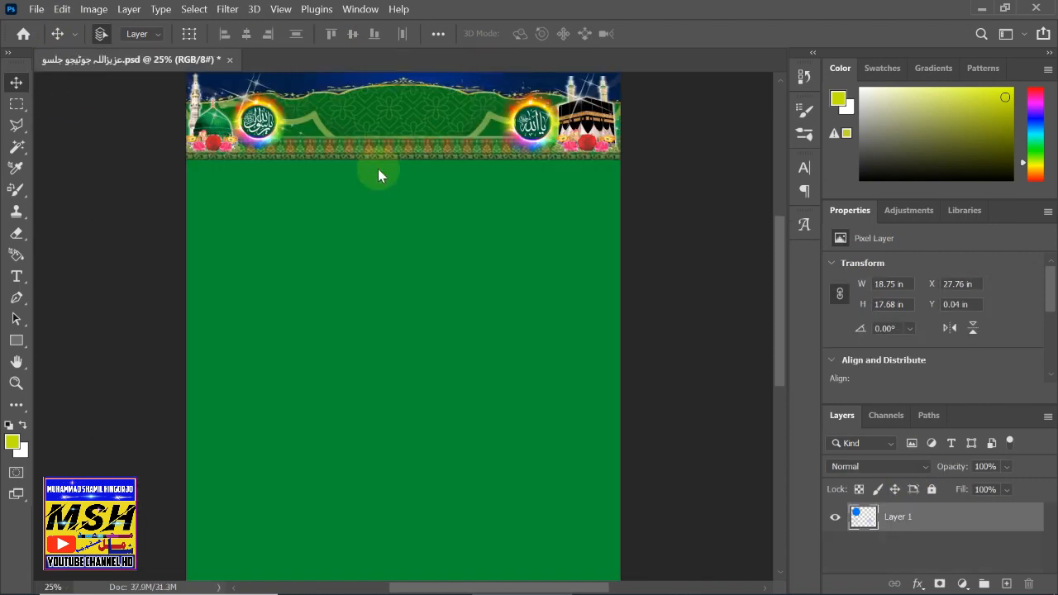
pyautogui.click(37, 9)
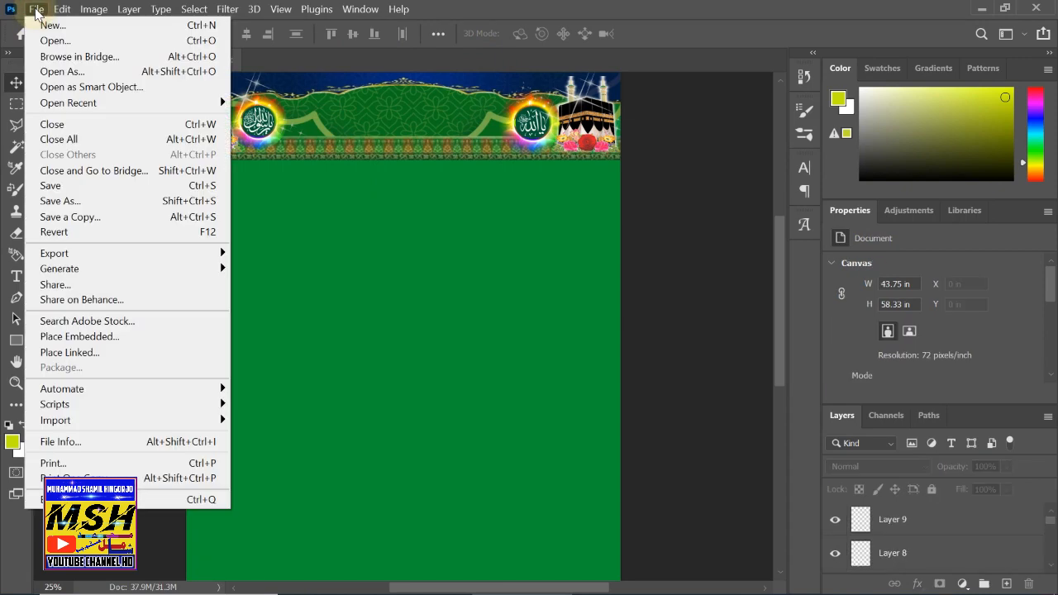
pyautogui.click(46, 40)
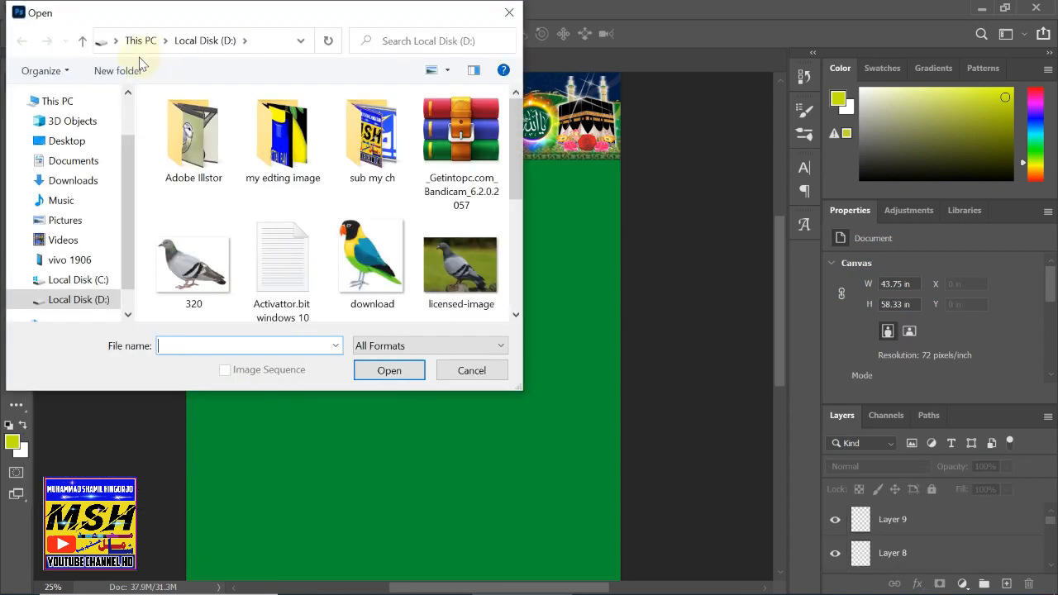
pyautogui.moveTo(514, 157); pyautogui.dragTo(502, 279)
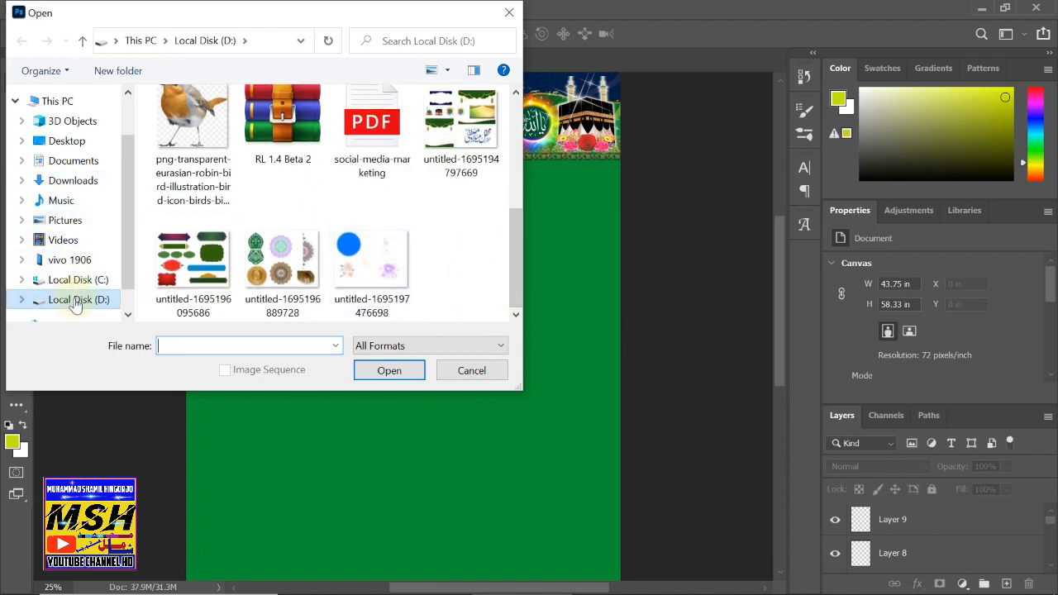
pyautogui.click(73, 140)
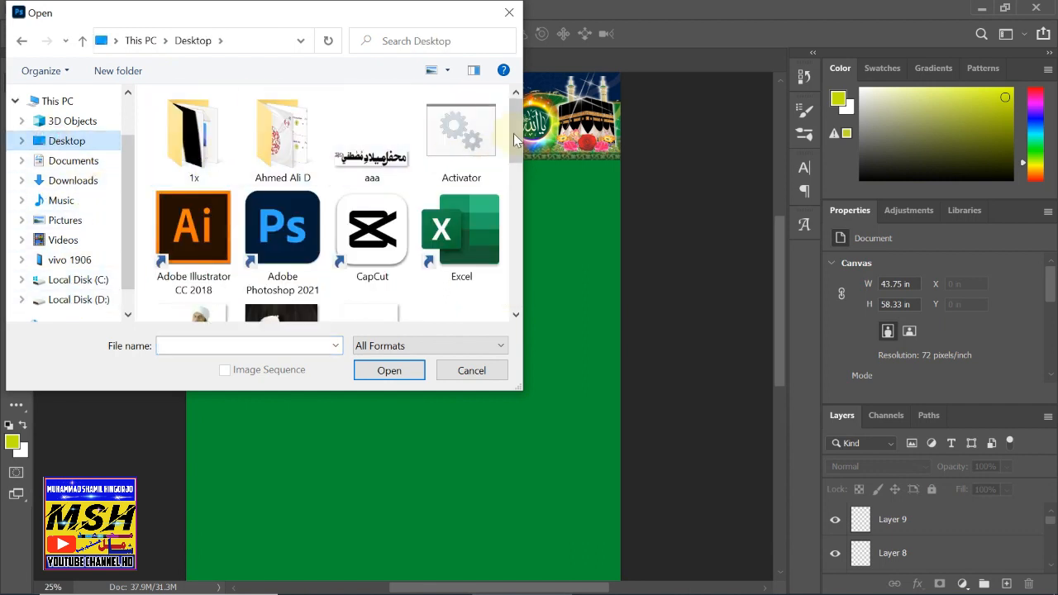
pyautogui.moveTo(518, 132); pyautogui.dragTo(498, 189)
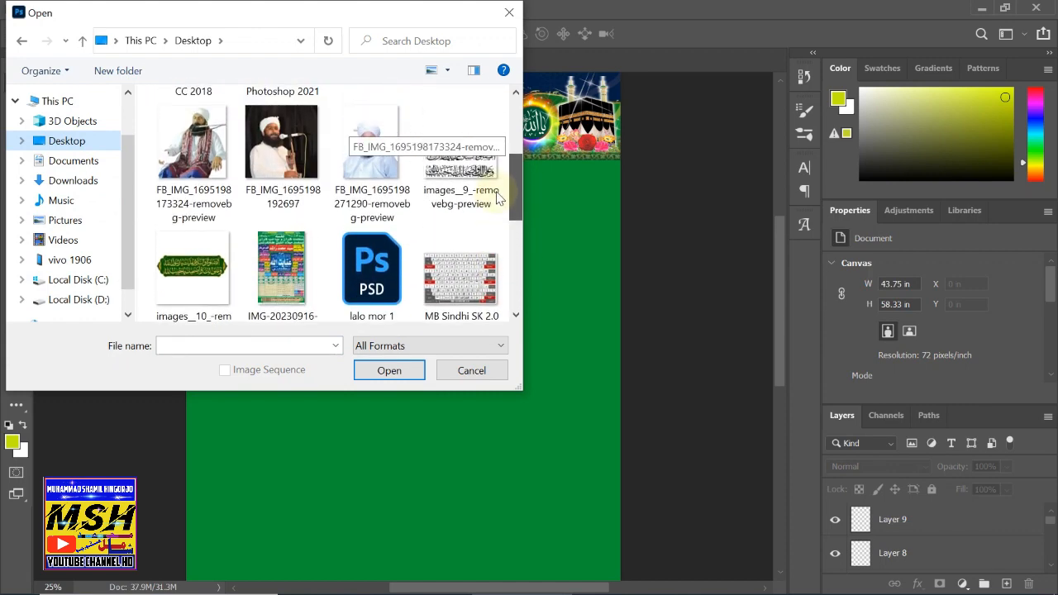
pyautogui.click(455, 169)
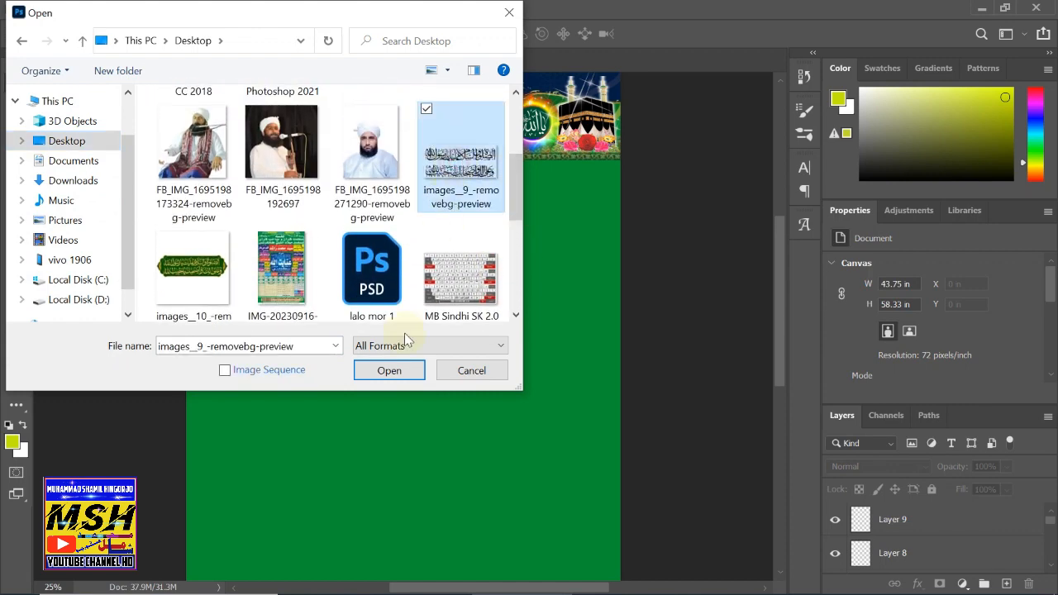
pyautogui.click(388, 371)
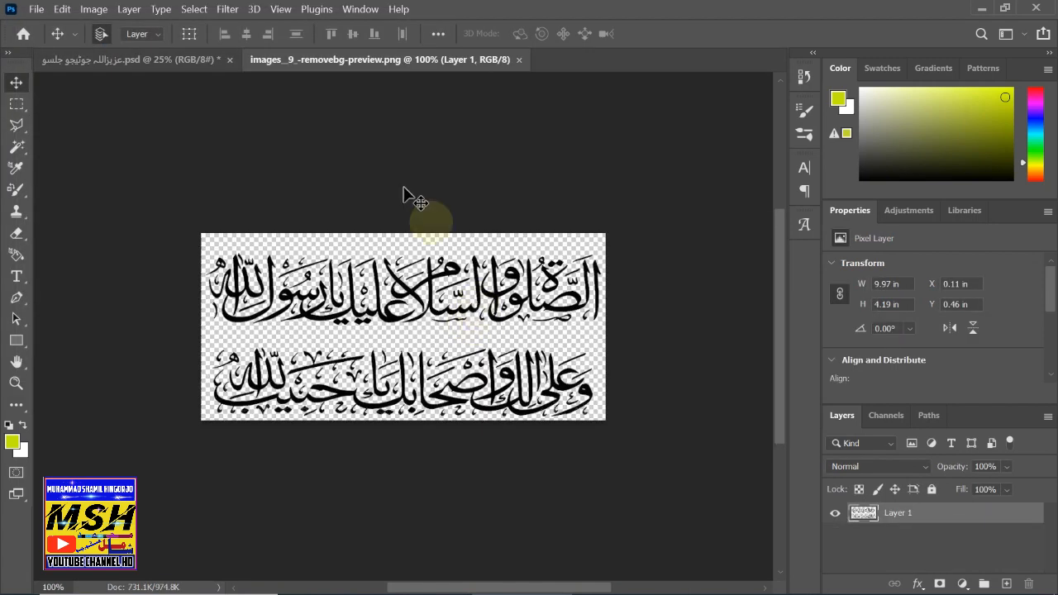
# - In the flyer, draw a paragraph text box below the header and set the font size to 300 pt
pyautogui.click(165, 60)
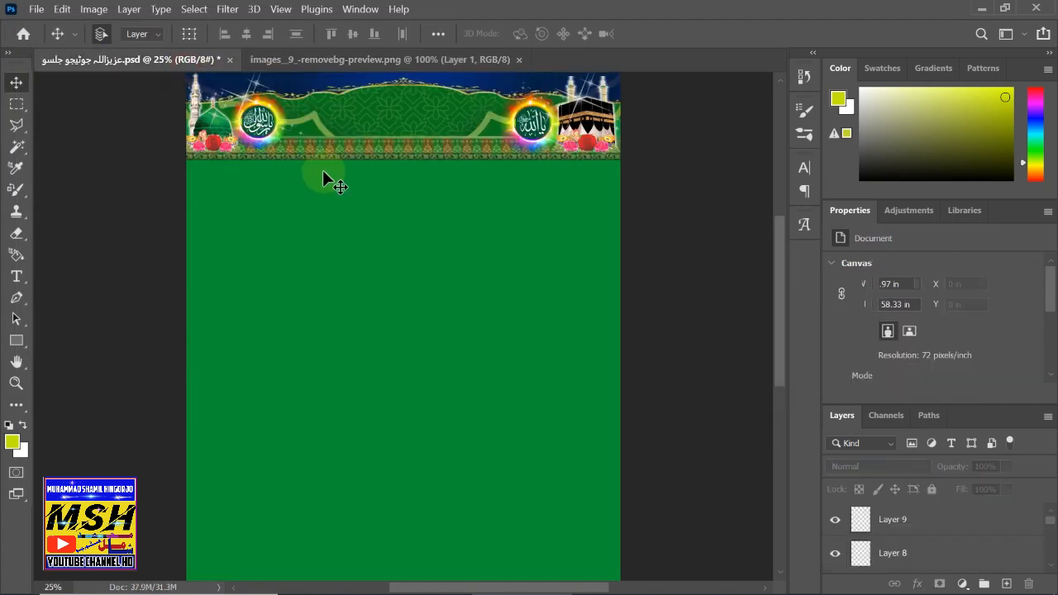
pyautogui.click(17, 277)
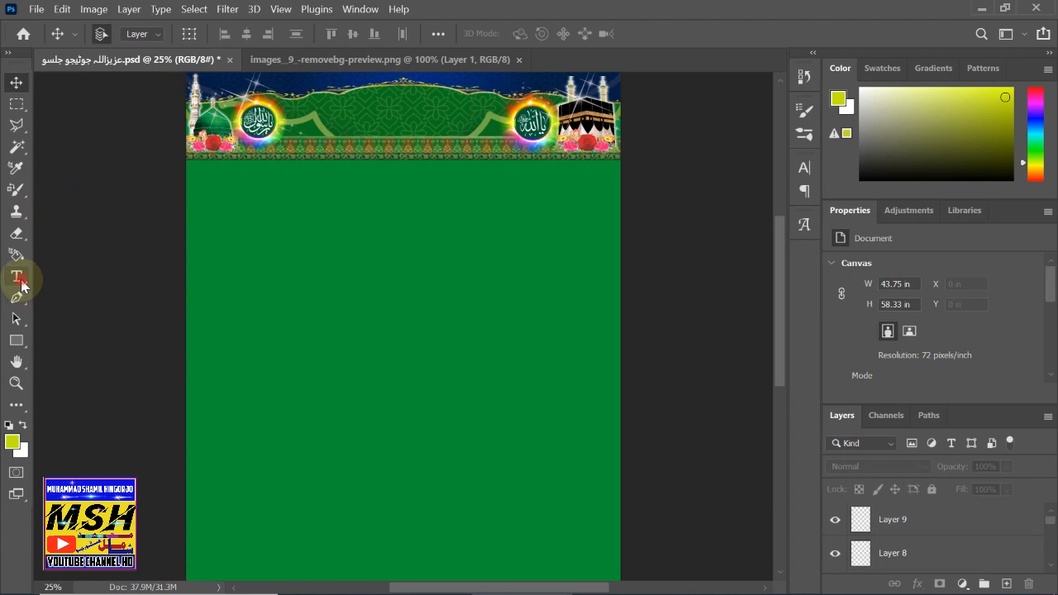
pyautogui.moveTo(215, 240); pyautogui.dragTo(579, 322)
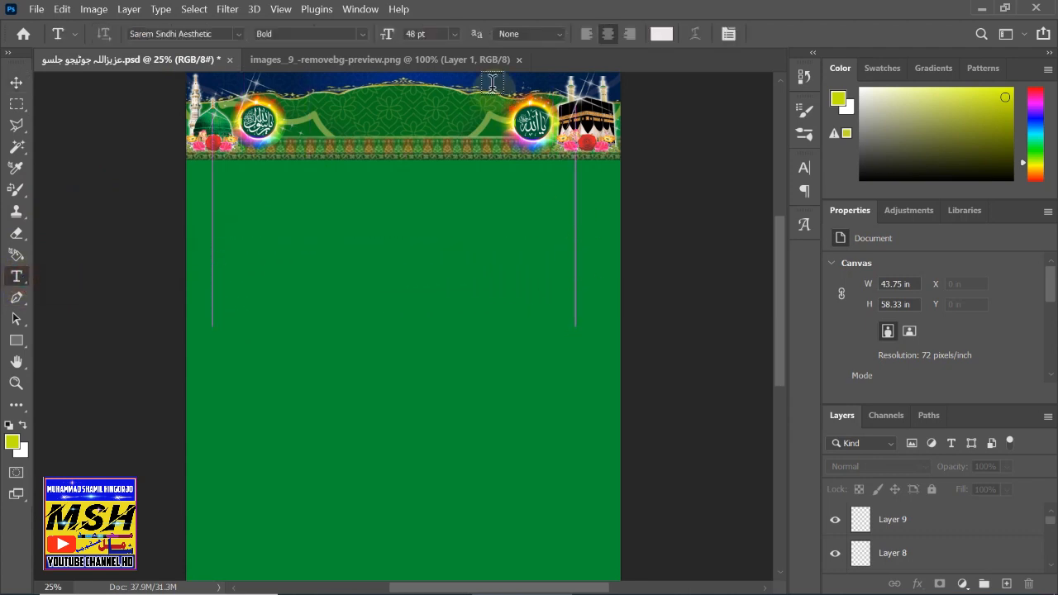
pyautogui.click(417, 33)
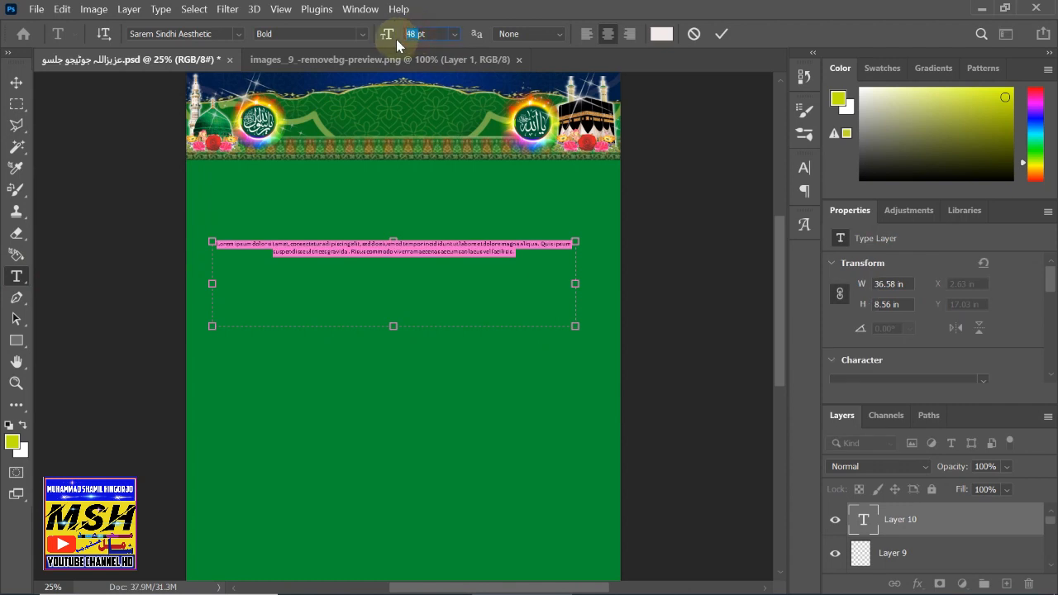
pyautogui.press('BackSpace')
pyautogui.write('300')
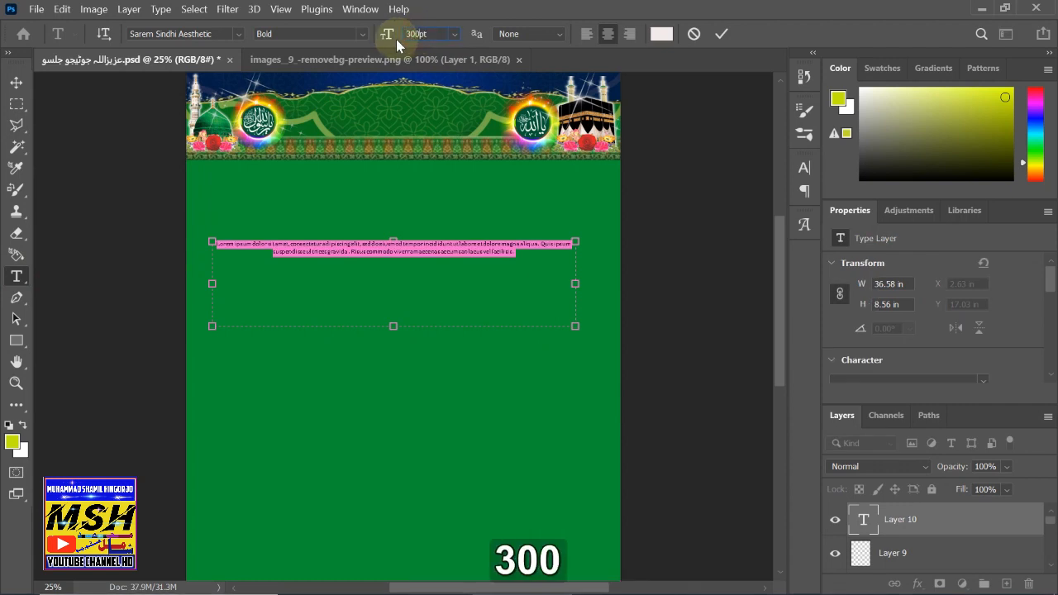
pyautogui.press('Return')
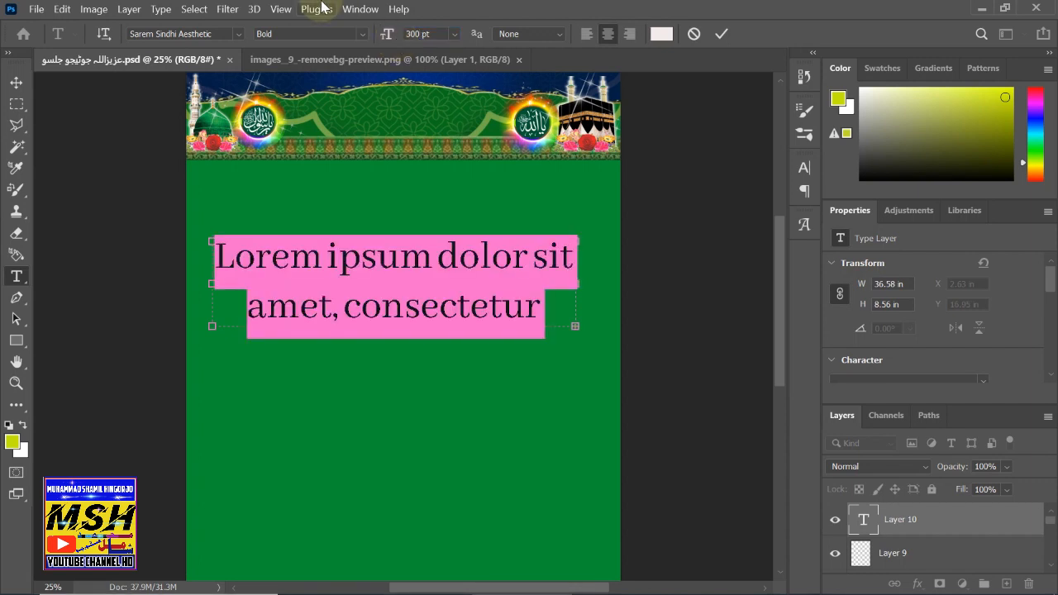
# - Replace the placeholder with the Bismillah via Ctrl+B, shrink the box, and commit the text layer
pyautogui.press('BackSpace')
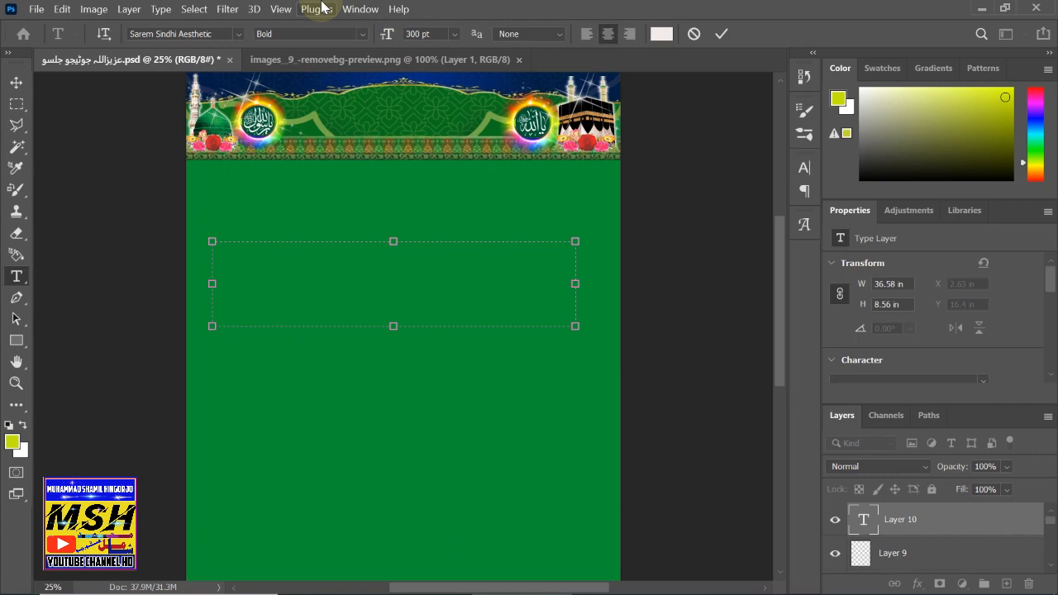
pyautogui.press('ctrl')
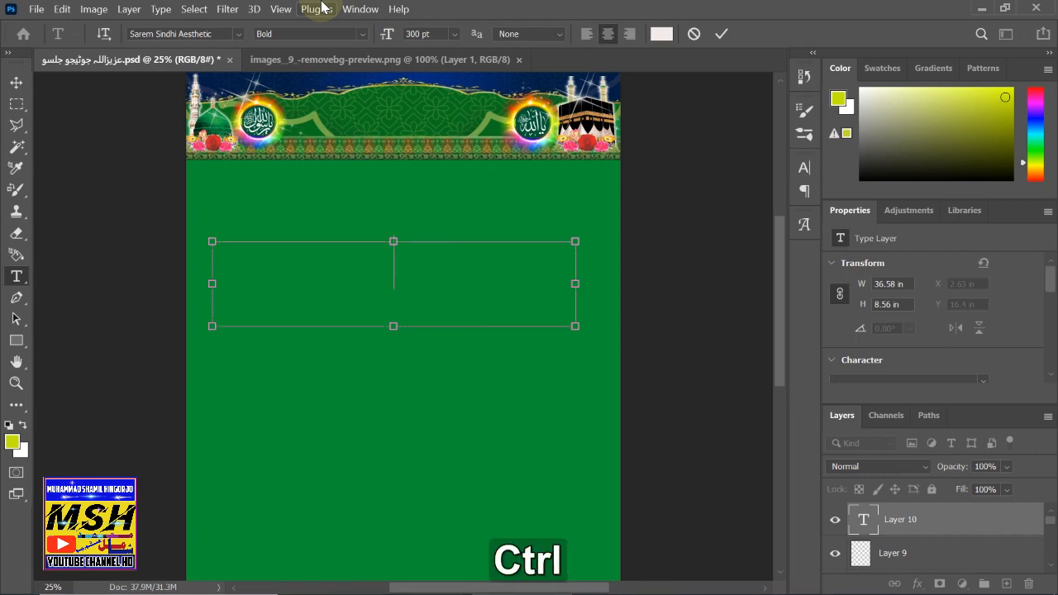
pyautogui.hotkey('ctrl', 'b')
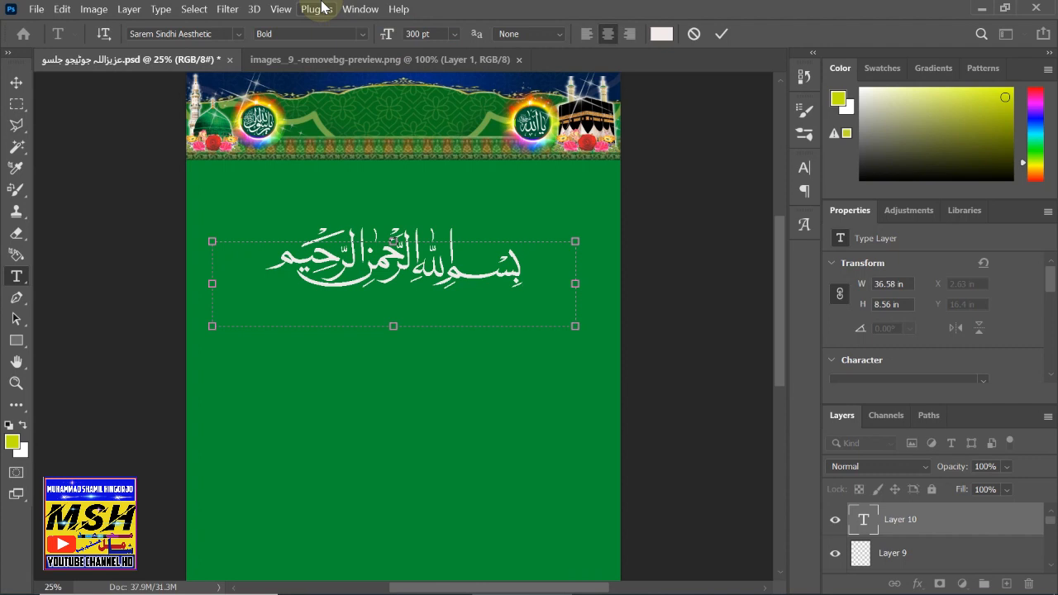
pyautogui.moveTo(211, 325); pyautogui.dragTo(372, 264)
pyautogui.click(18, 84)
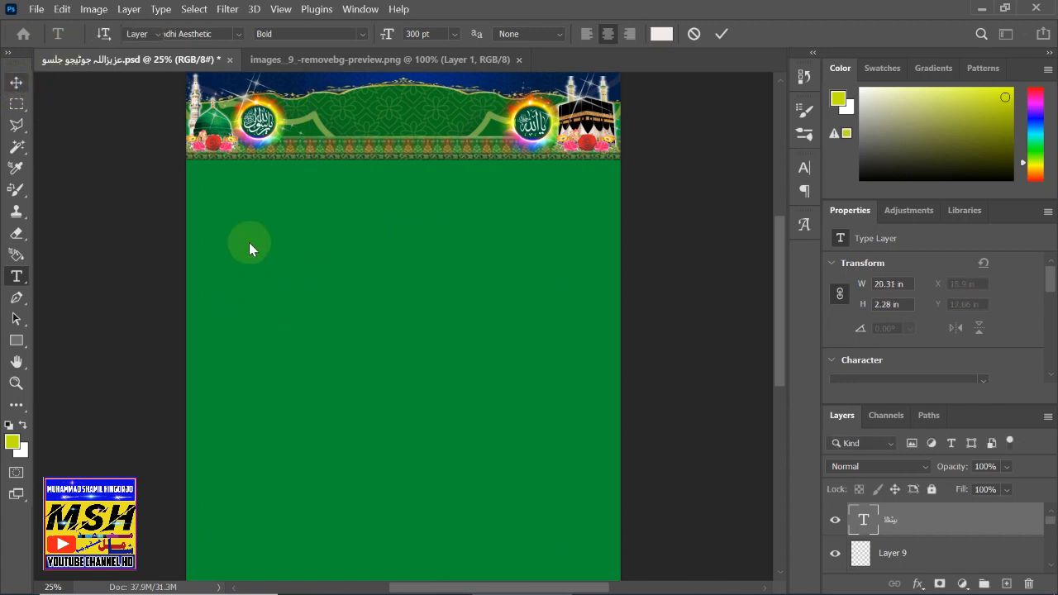
pyautogui.moveTo(428, 252); pyautogui.dragTo(423, 283)
pyautogui.click(913, 533)
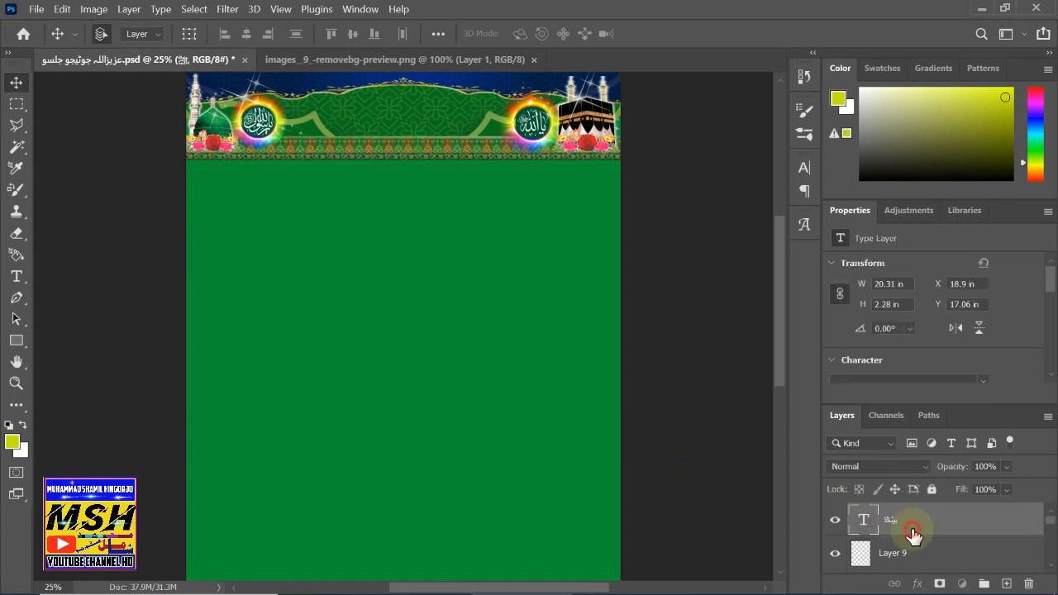
# - Dismiss the Layer Style dialog and delete the invisible Bismillah type layer
pyautogui.doubleClick(913, 533)
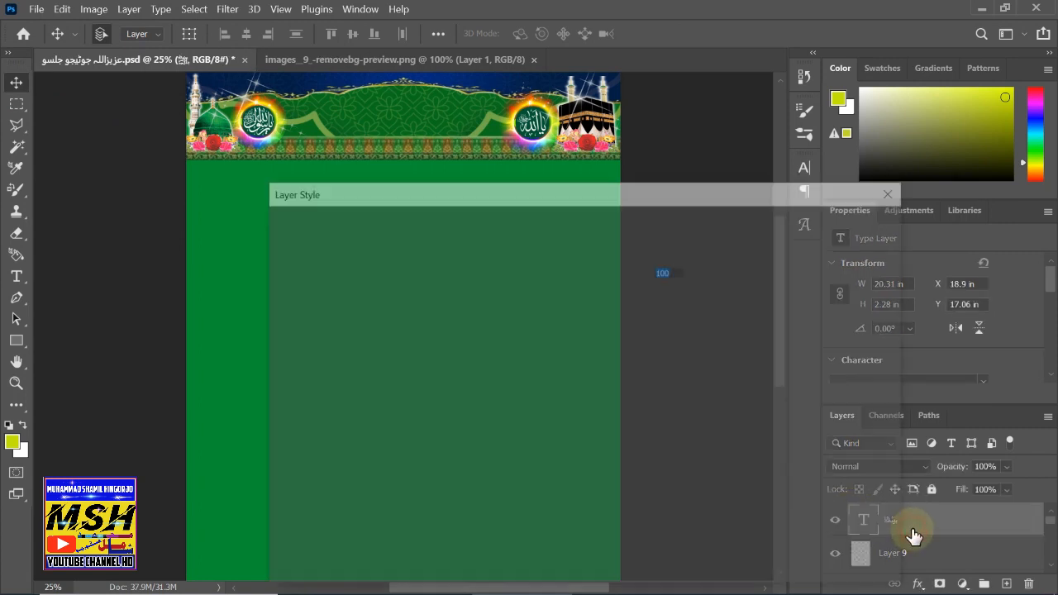
pyautogui.click(816, 259)
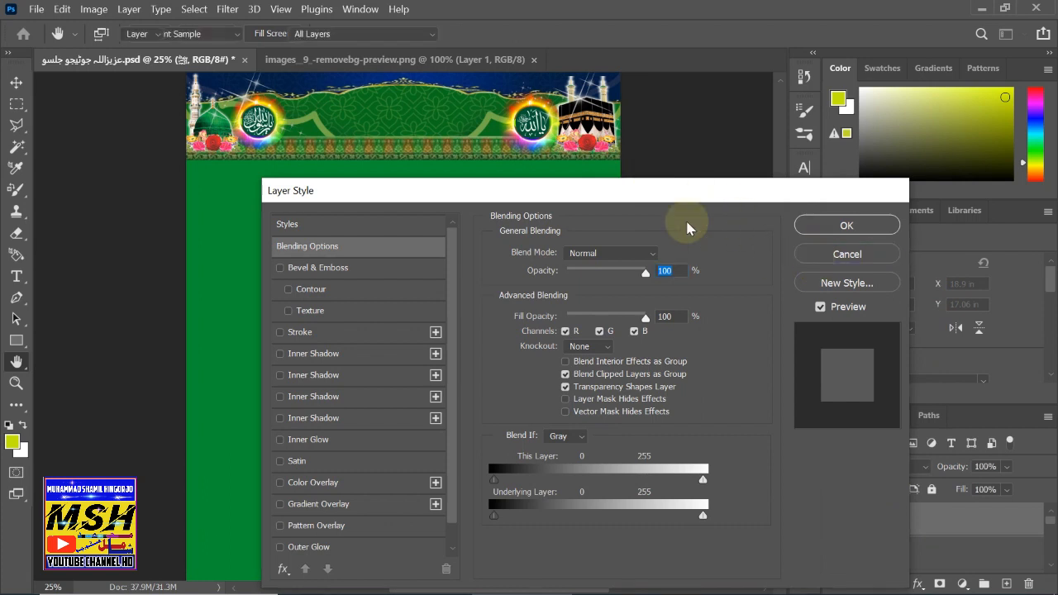
pyautogui.press('t')
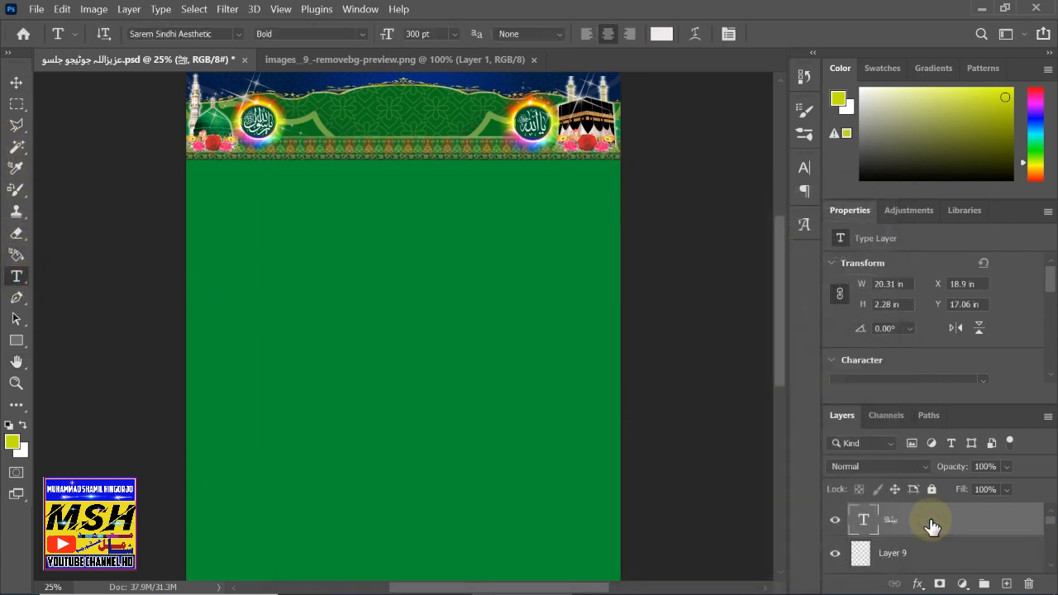
pyautogui.click(418, 35)
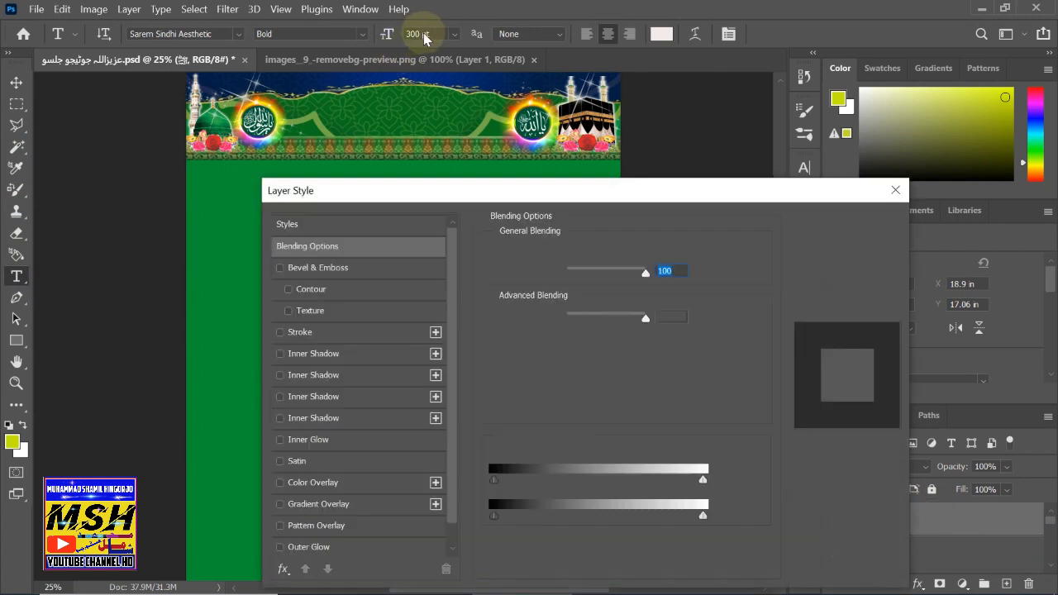
pyautogui.click(813, 253)
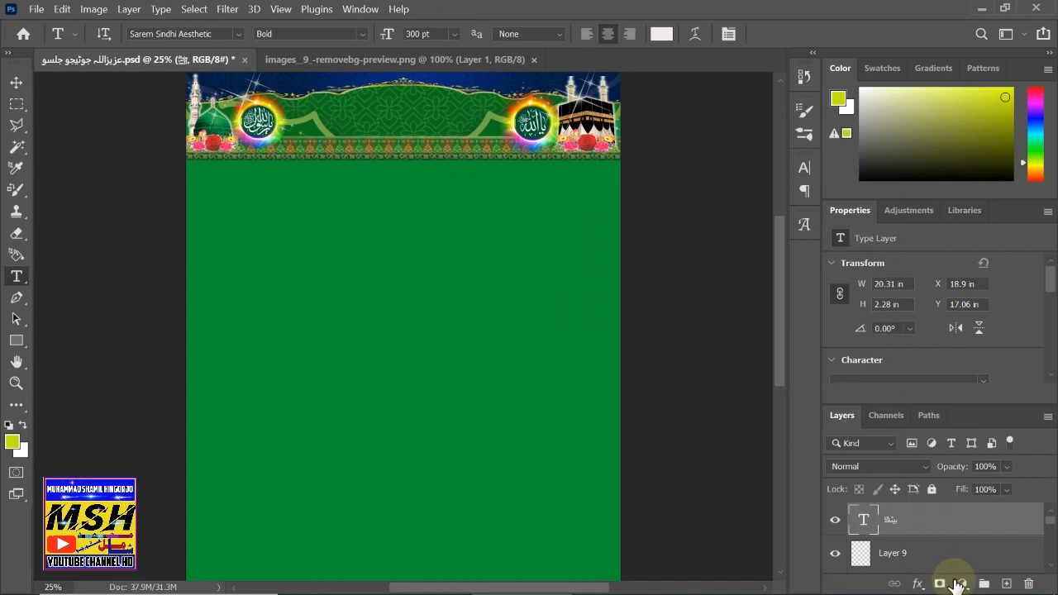
pyautogui.click(1031, 586)
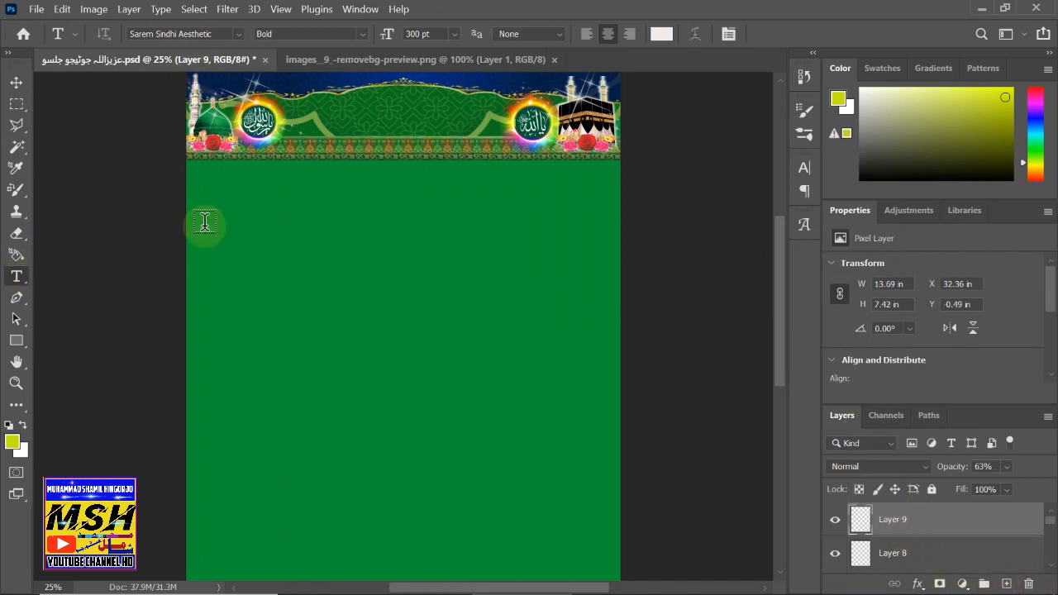
# - Draw a new text box near the page top and insert the Bismillah calligraphy with Ctrl+B
pyautogui.moveTo(213, 216); pyautogui.dragTo(548, 291)
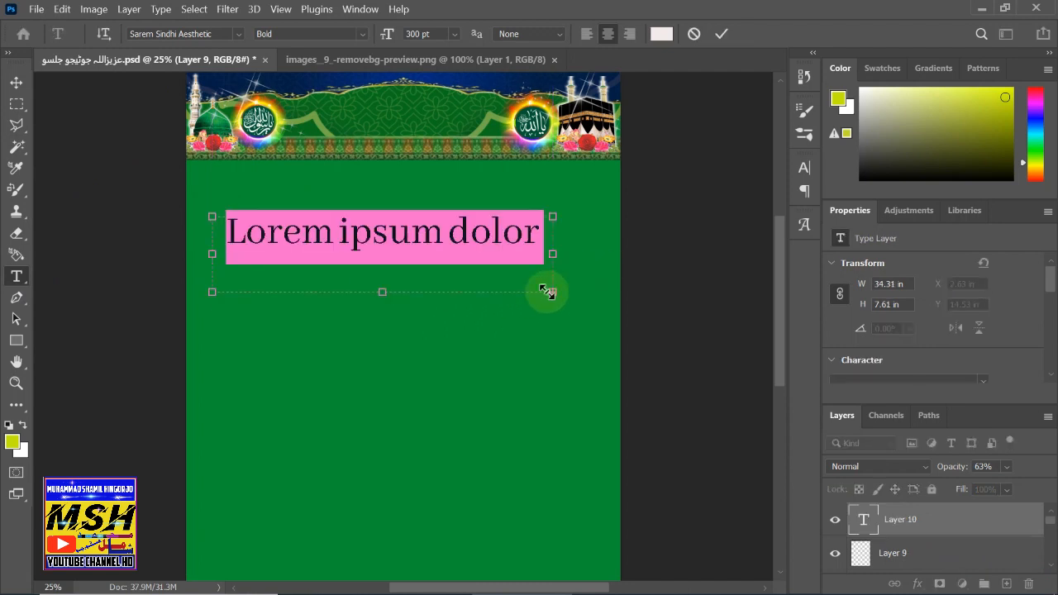
pyautogui.press('BackSpace')
pyautogui.press('shift')
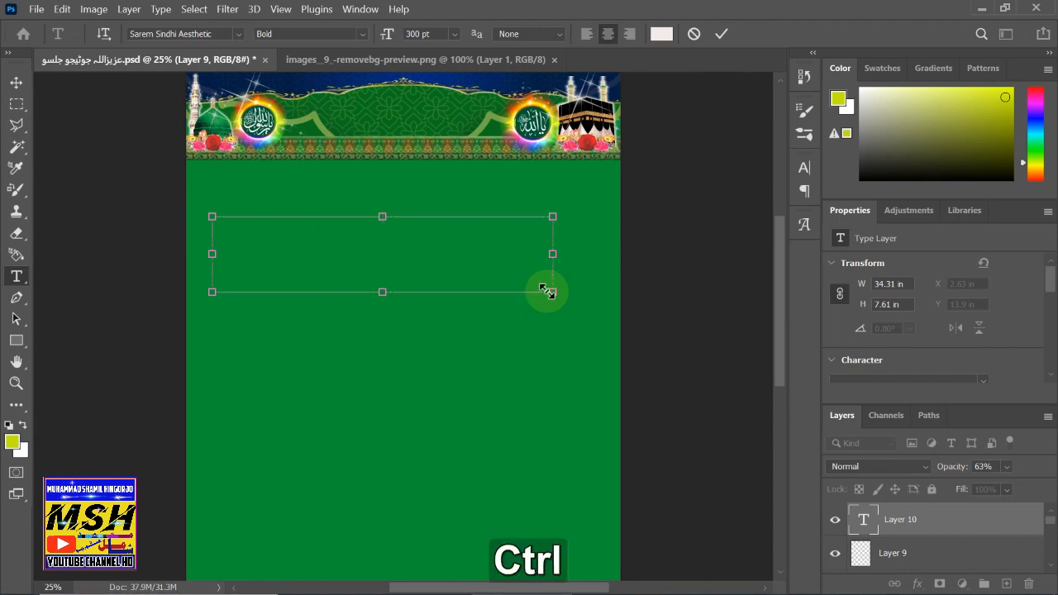
pyautogui.hotkey('ctrl', 'b')
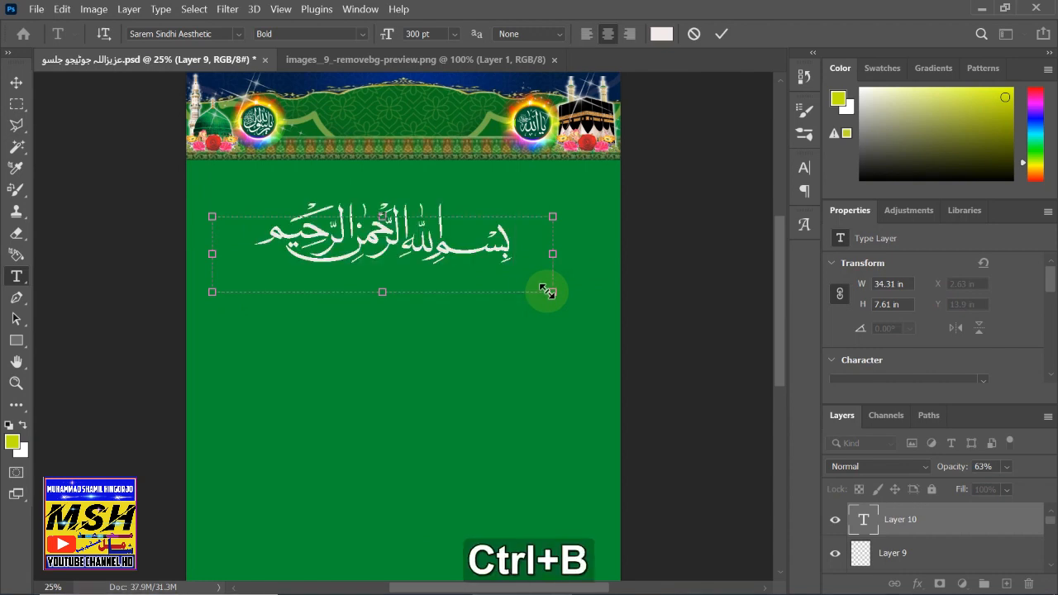
pyautogui.click(16, 82)
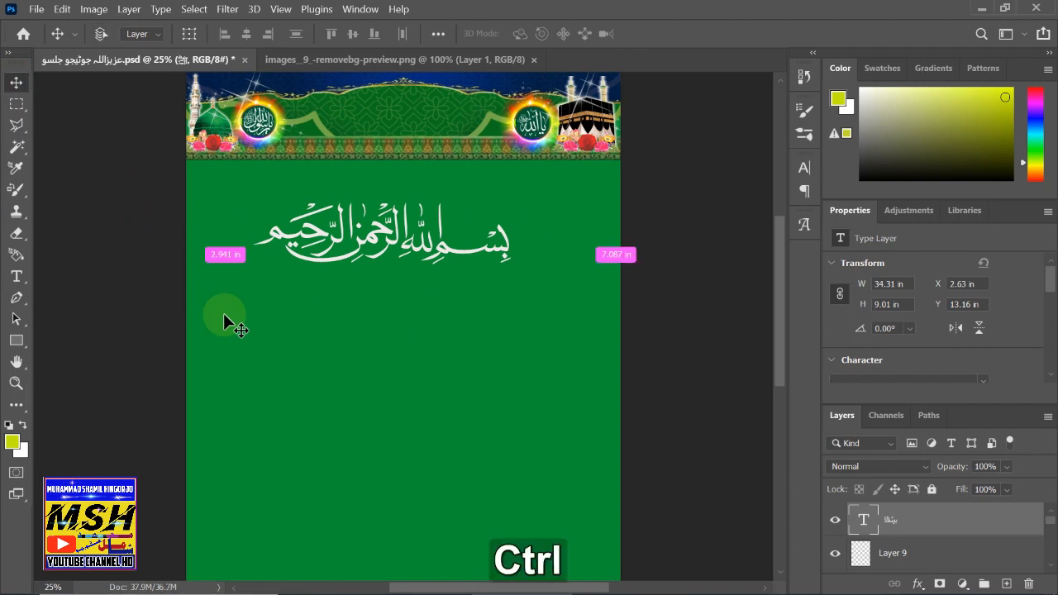
# - Scale the Bismillah down to 11.76 × 3.09 in and place it at the top centre of the header
pyautogui.hotkey('ctrl', 't')
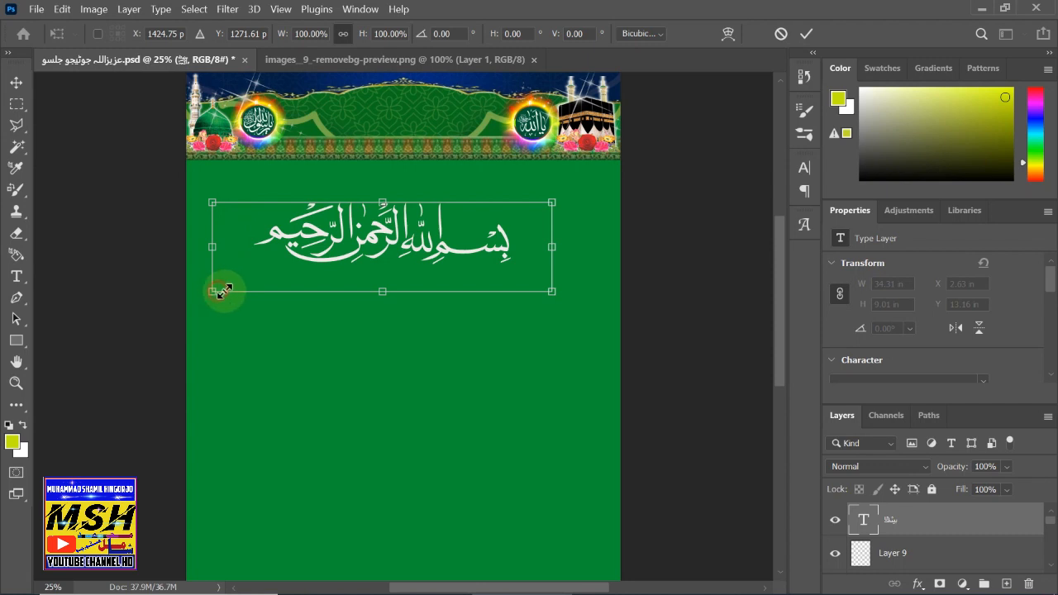
pyautogui.moveTo(221, 291); pyautogui.dragTo(399, 94)
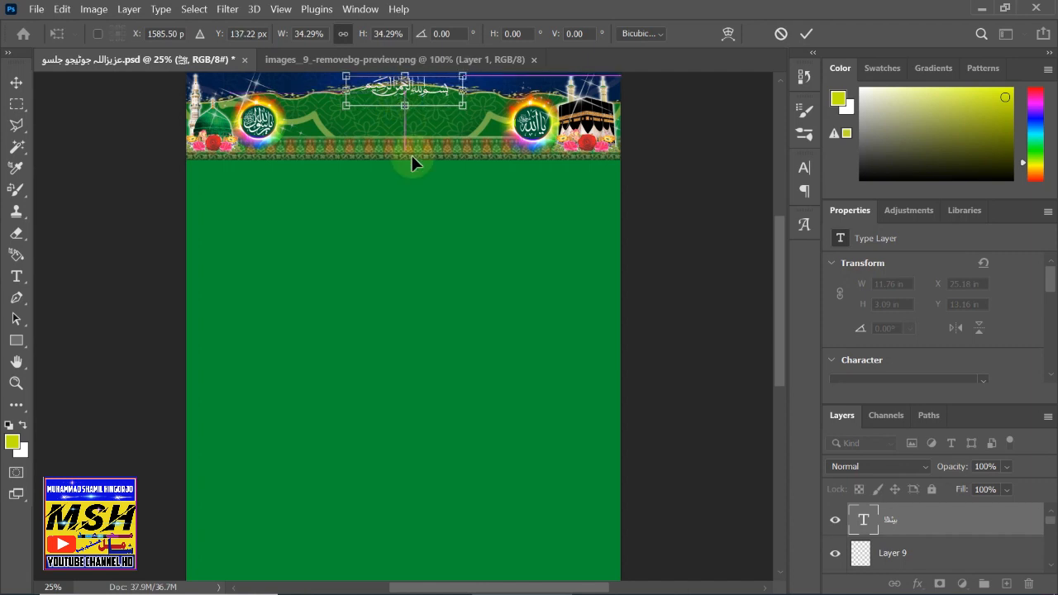
pyautogui.click(18, 83)
pyautogui.click(496, 312)
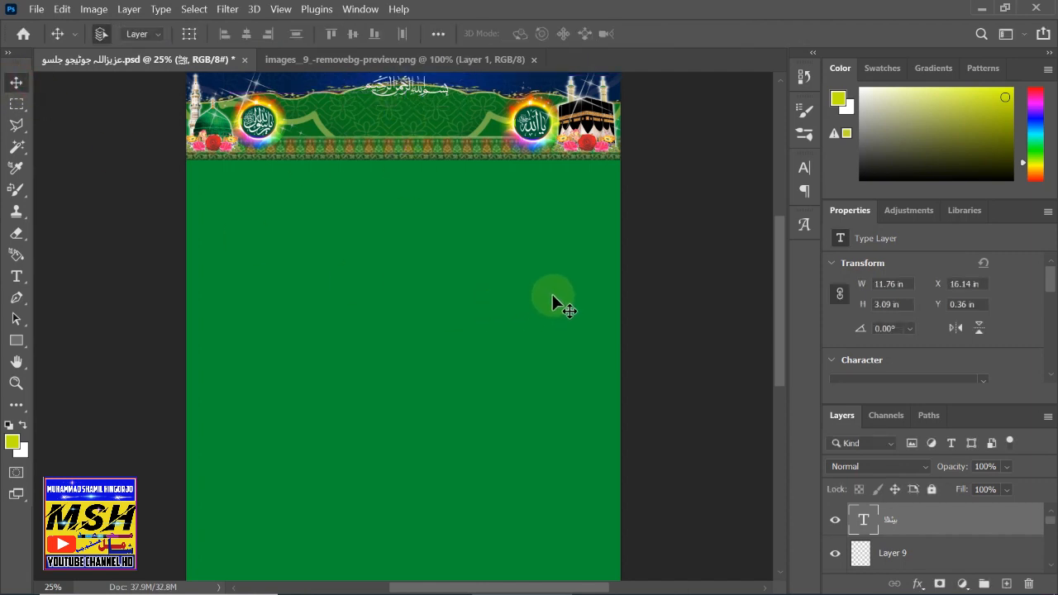
# - Lock Layer 9 and Layer 8 in the flyer's Layers panel
pyautogui.click(885, 556)
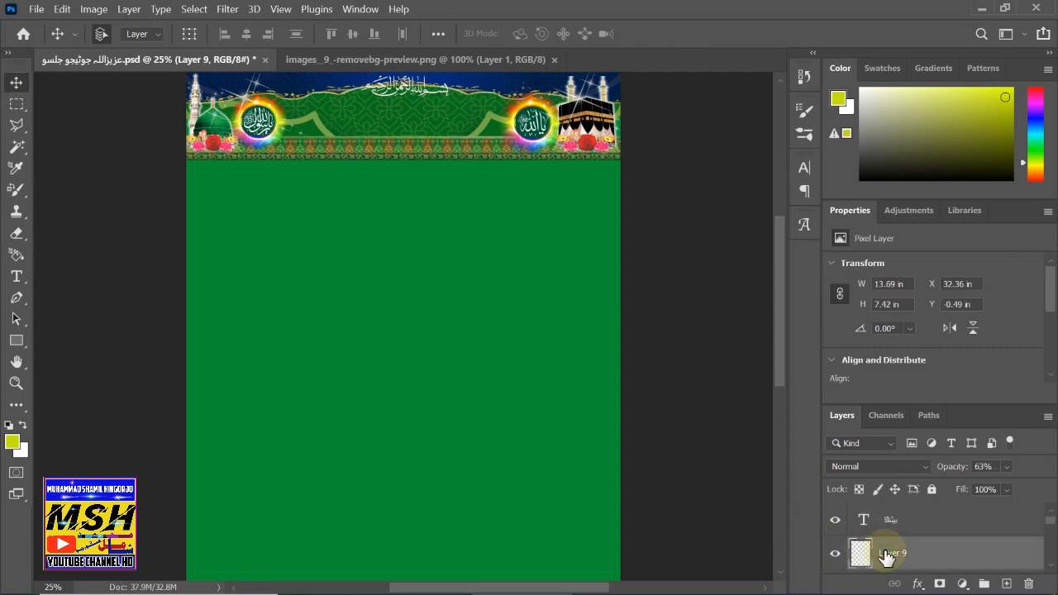
pyautogui.scroll(-1, 885, 556)
pyautogui.scroll(1, 885, 555)
pyautogui.click(834, 553)
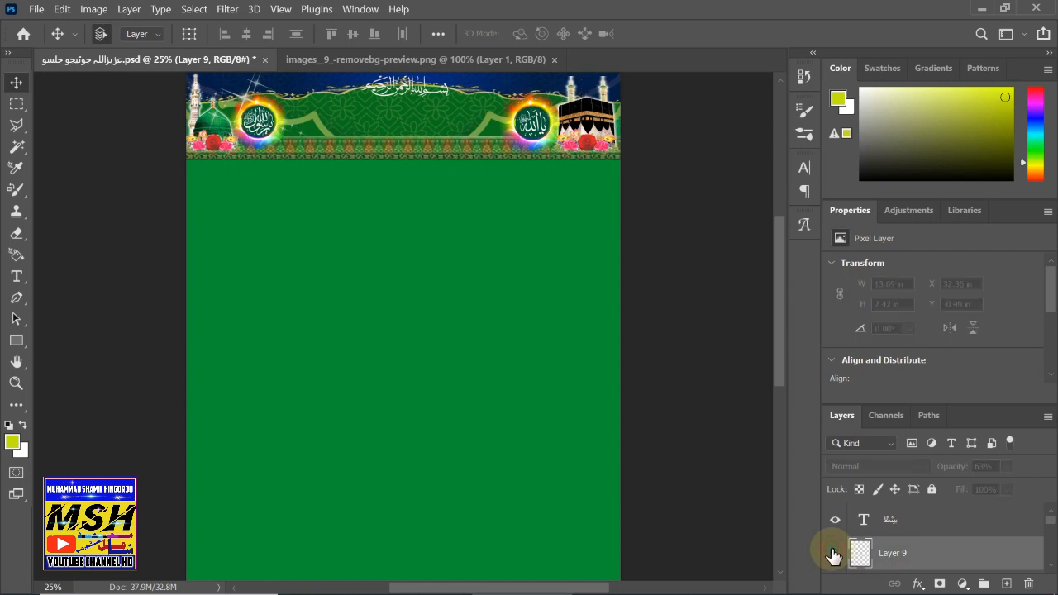
pyautogui.click(833, 552)
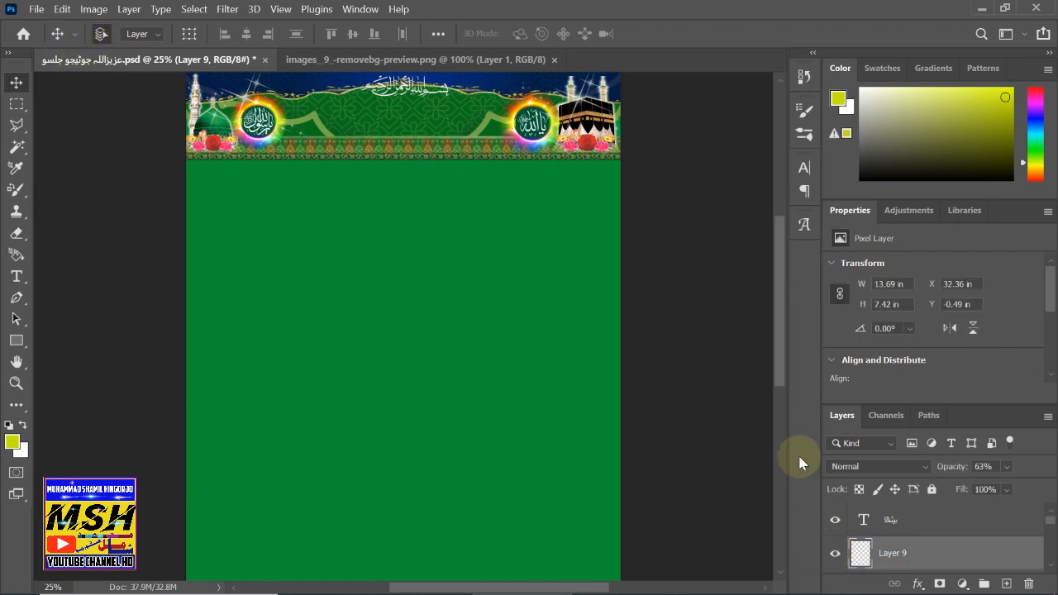
pyautogui.click(917, 521)
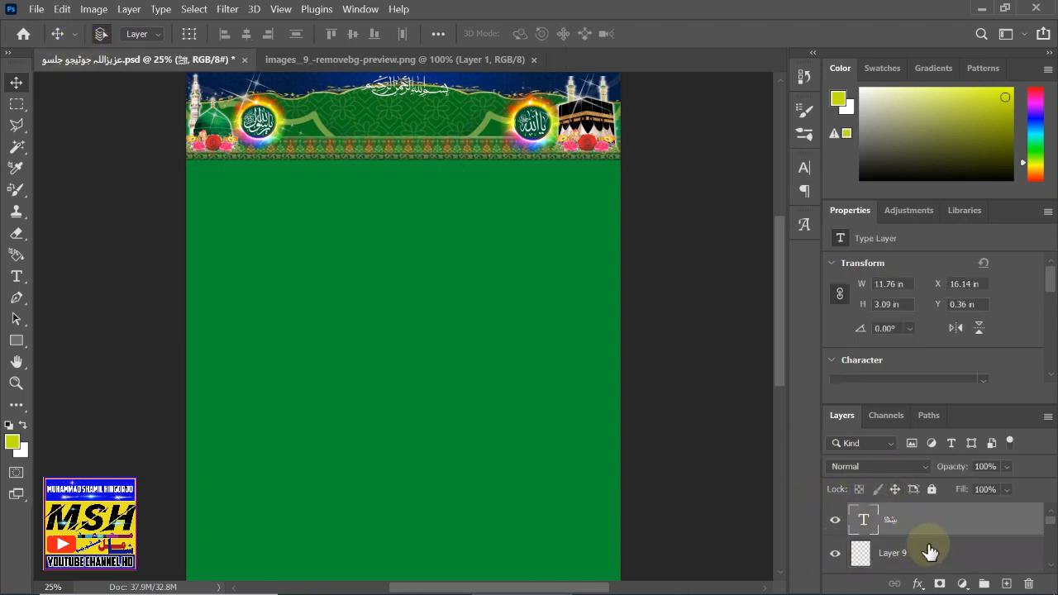
pyautogui.click(955, 555)
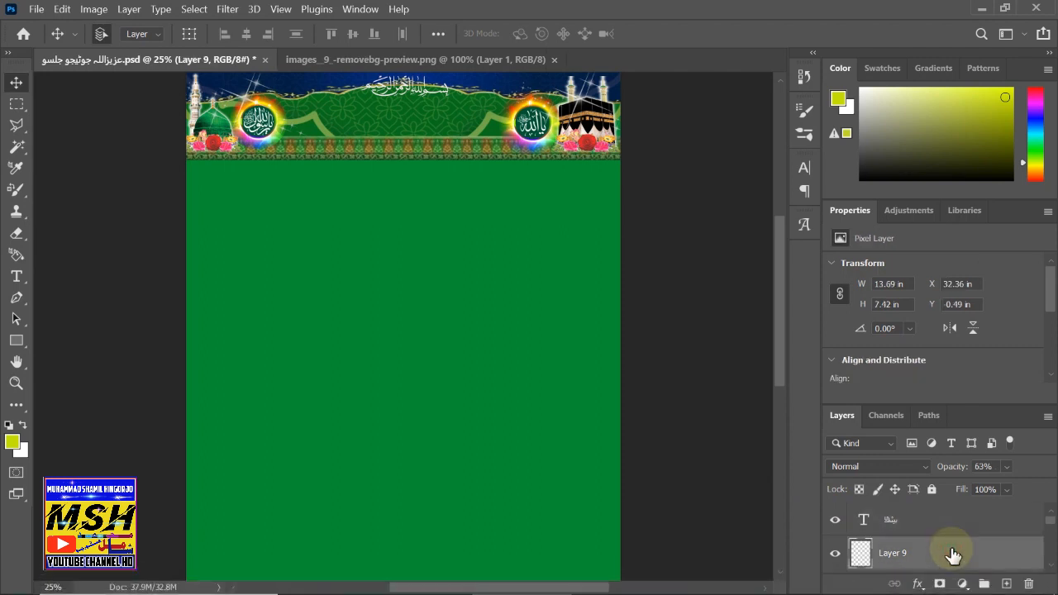
pyautogui.click(934, 491)
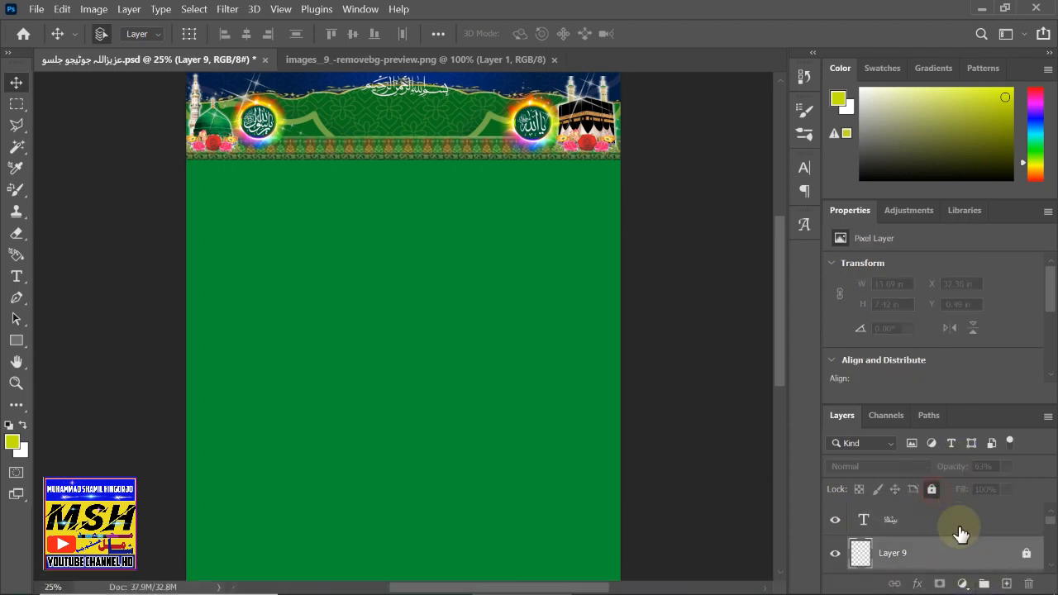
pyautogui.scroll(-1, 956, 535)
pyautogui.click(940, 551)
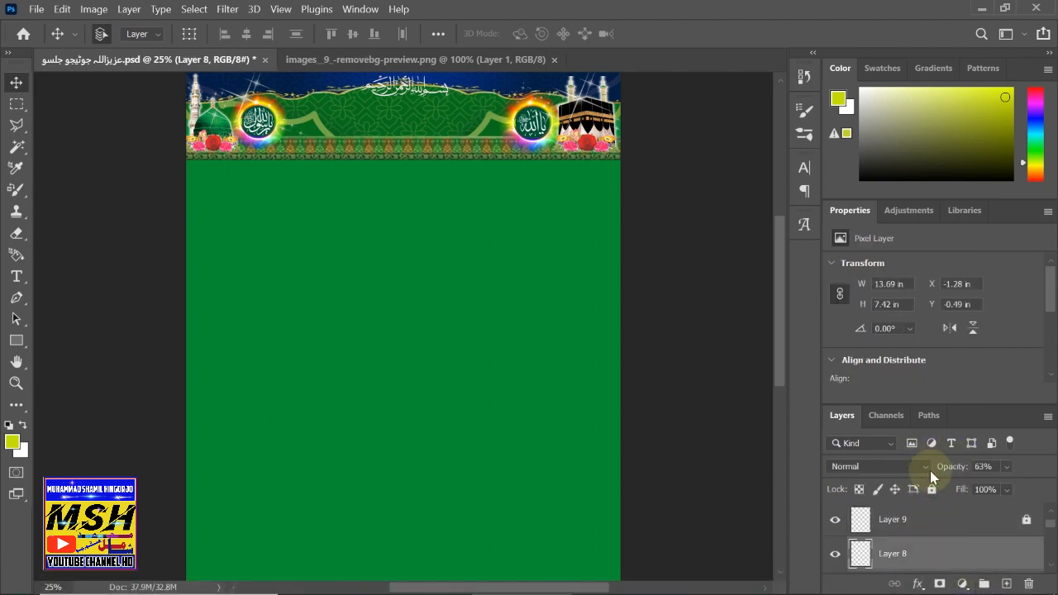
pyautogui.click(929, 491)
pyautogui.scroll(1, 888, 514)
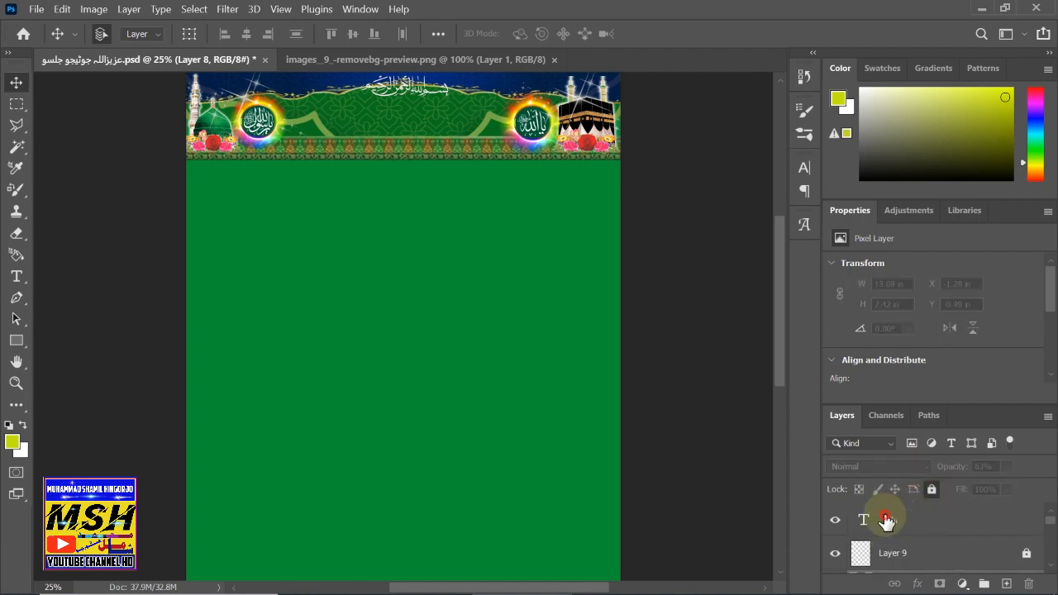
pyautogui.click(860, 516)
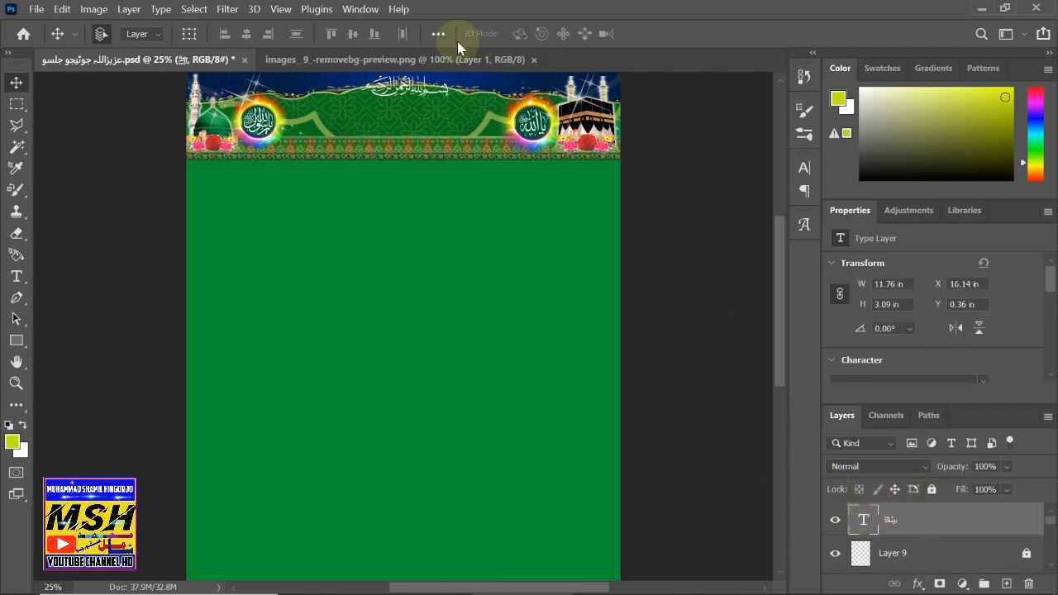
# - In the calligraphy image, marquee-select the upper calligraphy line and copy it
pyautogui.click(418, 61)
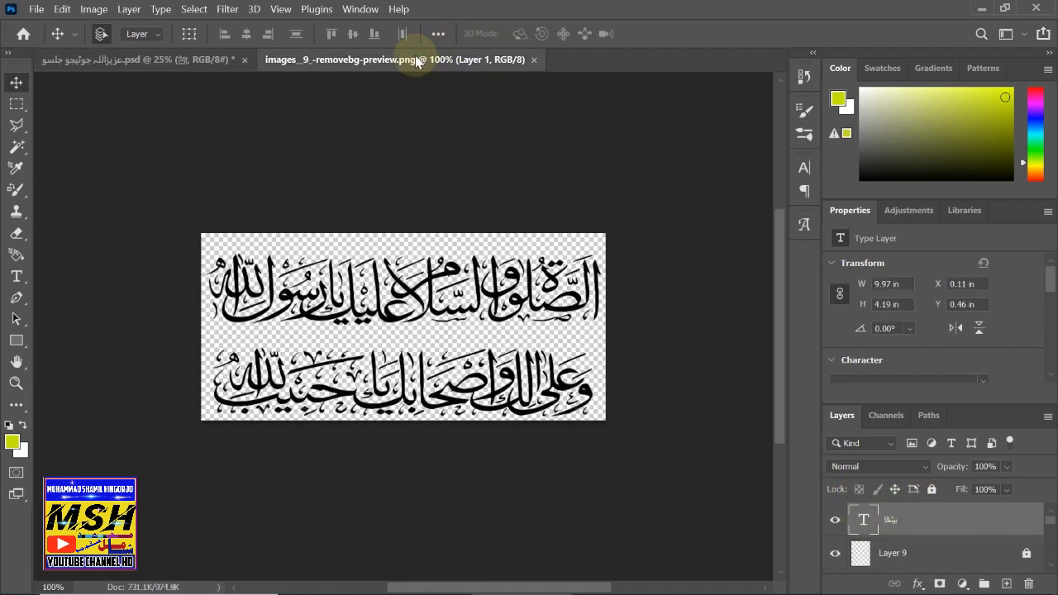
pyautogui.click(20, 109)
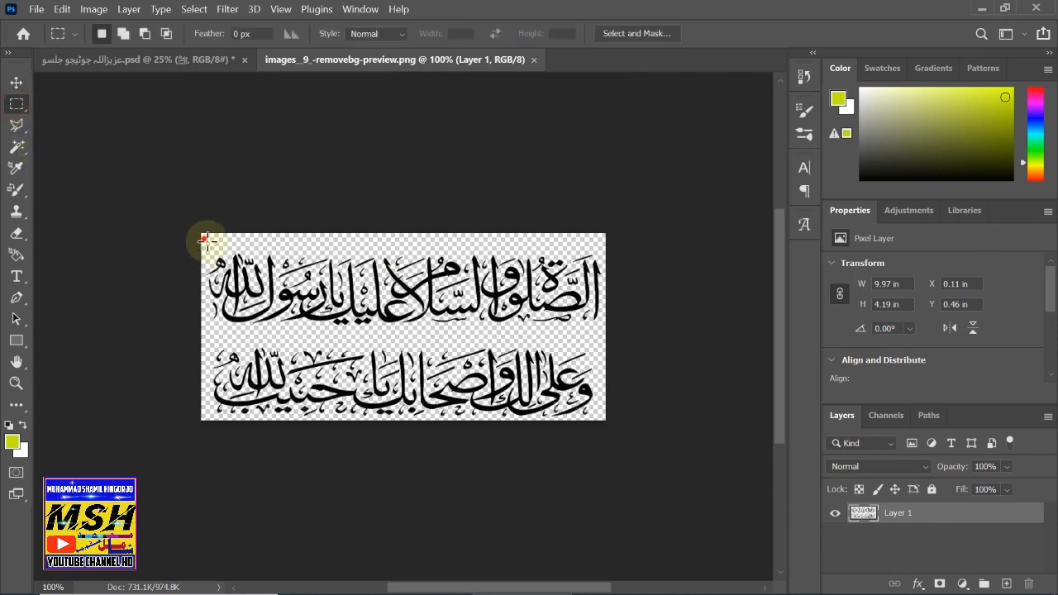
pyautogui.moveTo(204, 239); pyautogui.dragTo(605, 331)
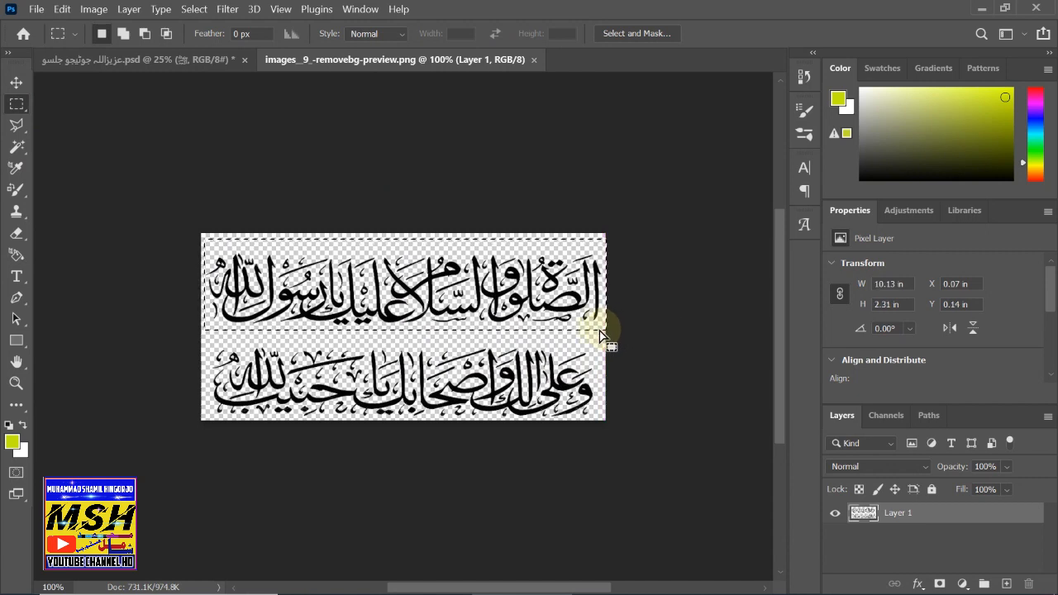
pyautogui.hotkey('ctrl', 'c')
# - Paste the calligraphy line into the flyer as Layer 10 and move it higher on the page
pyautogui.click(99, 59)
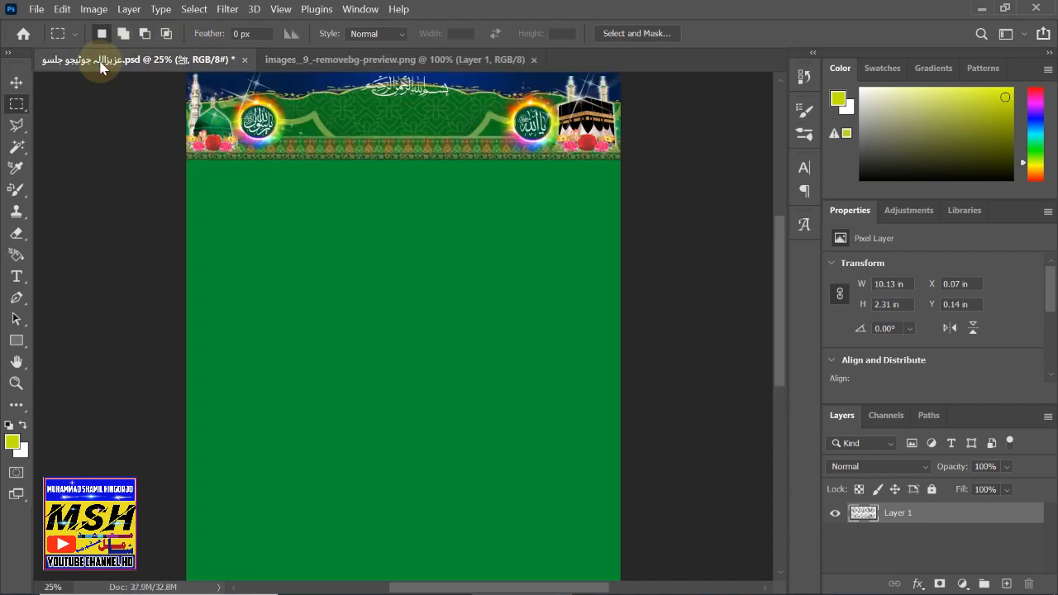
pyautogui.hotkey('ctrl', 'v')
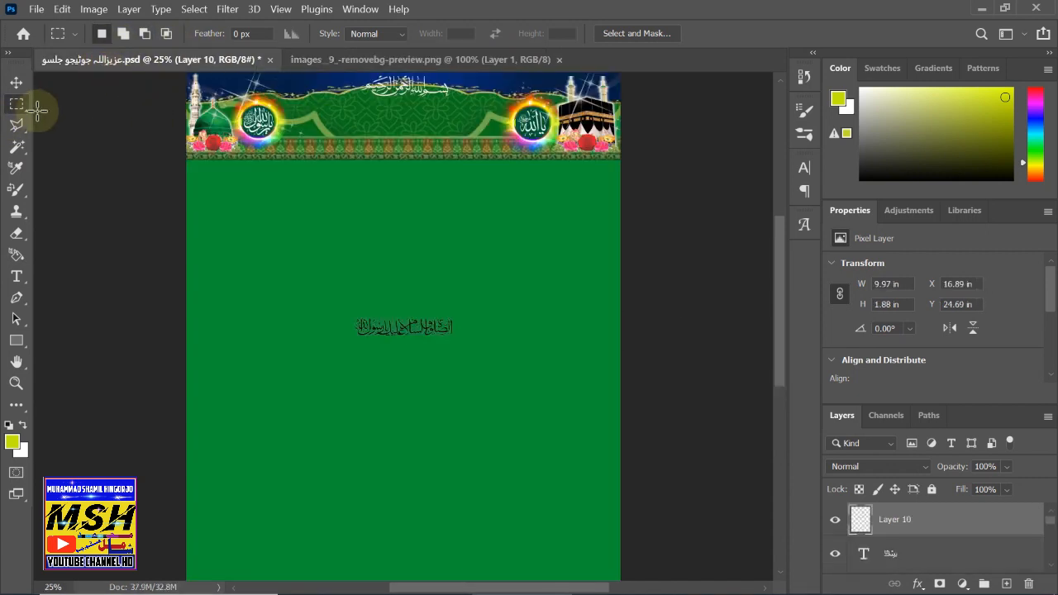
pyautogui.click(17, 82)
pyautogui.moveTo(409, 322); pyautogui.dragTo(413, 257)
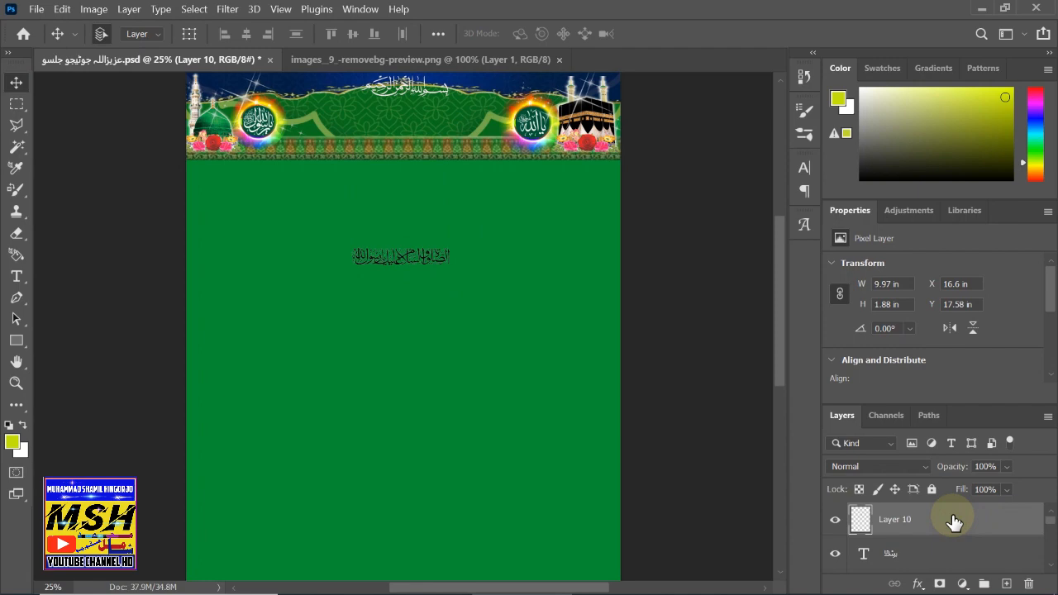
# - Style Layer 10 with a near-white Color Overlay and a Difference Gradient Overlay at 100%
pyautogui.doubleClick(954, 522)
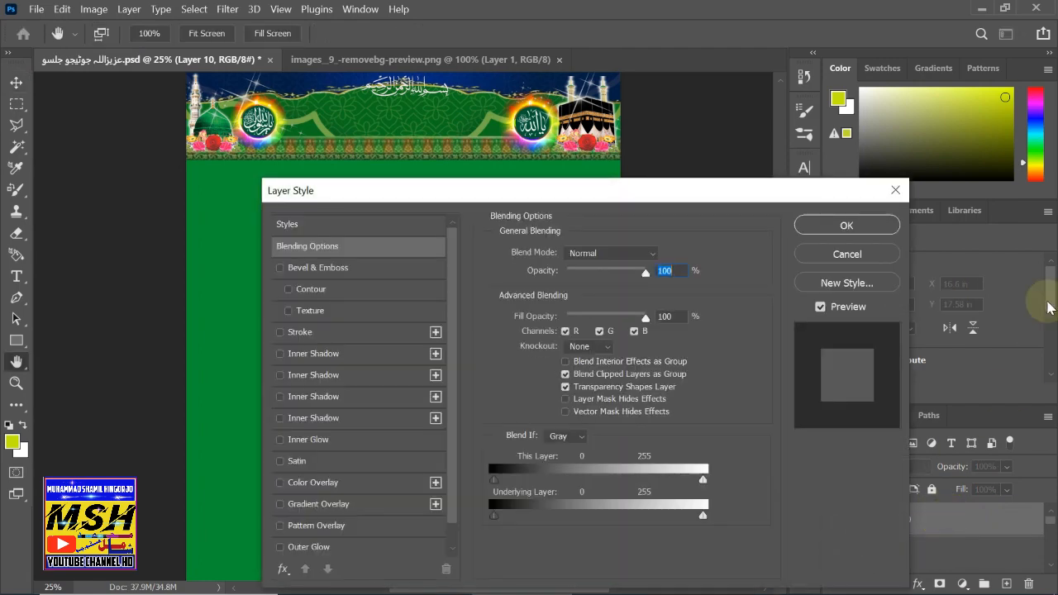
pyautogui.moveTo(348, 204); pyautogui.dragTo(562, 67)
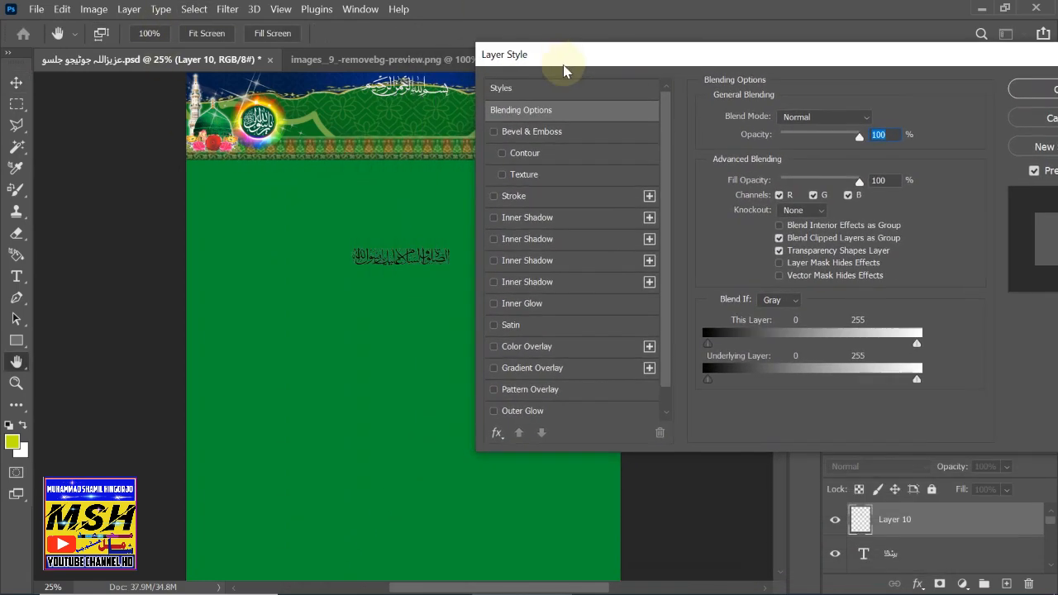
pyautogui.click(493, 348)
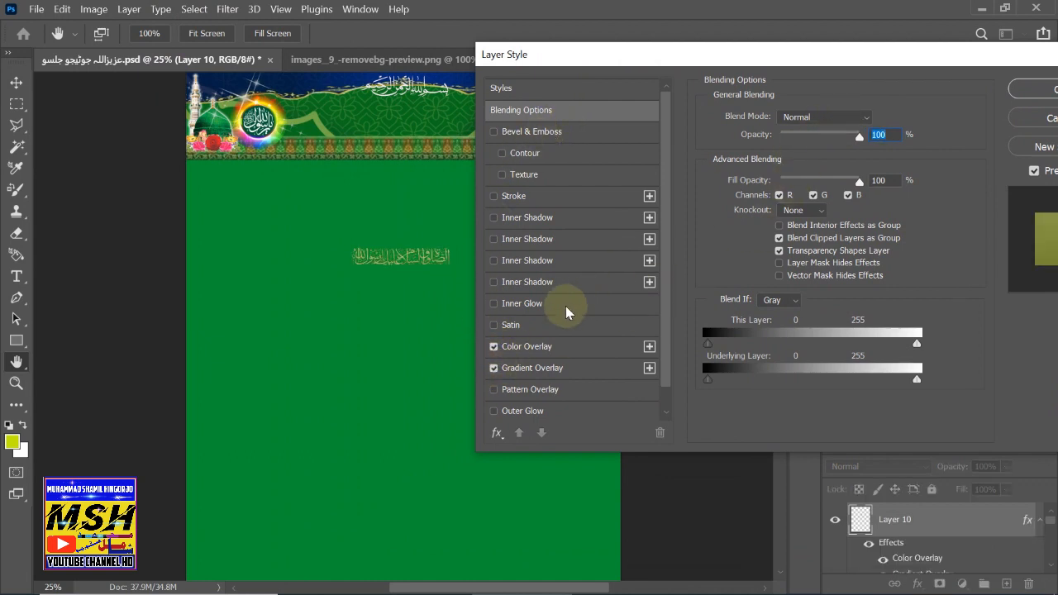
pyautogui.click(522, 351)
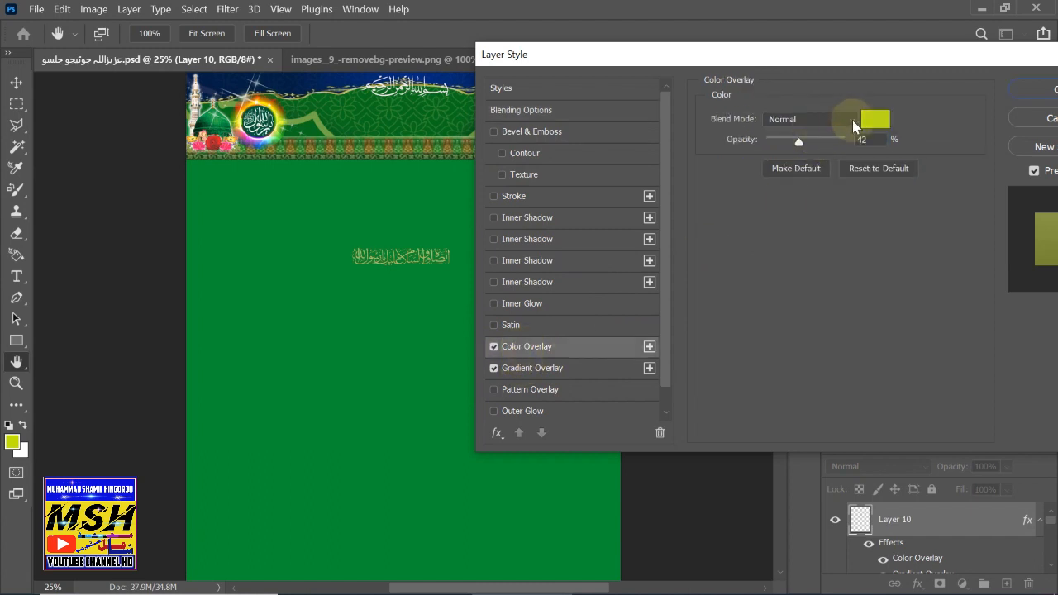
pyautogui.click(873, 116)
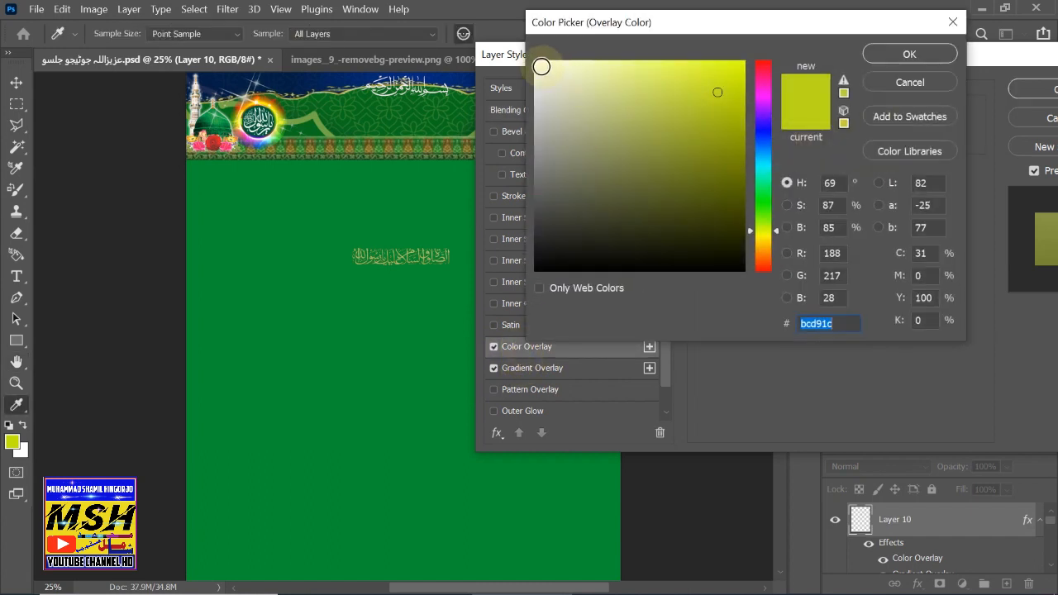
pyautogui.click(541, 67)
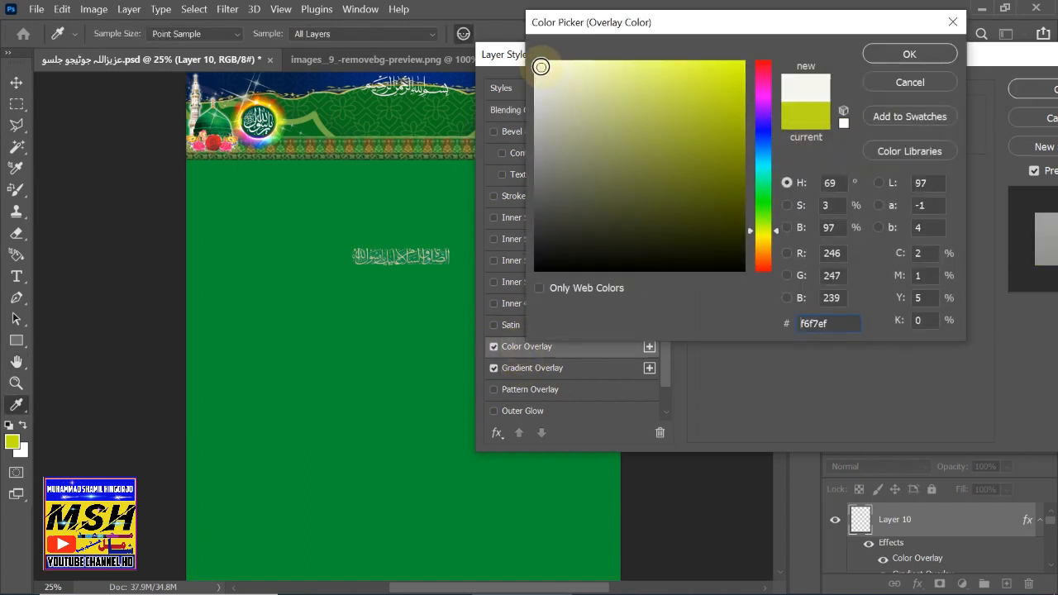
pyautogui.click(909, 54)
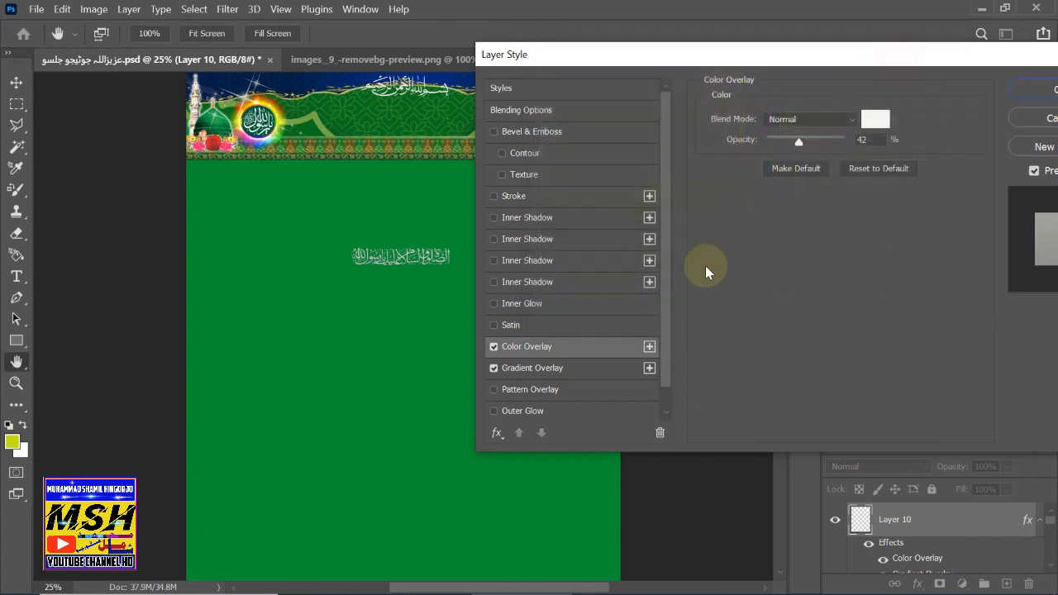
pyautogui.click(552, 374)
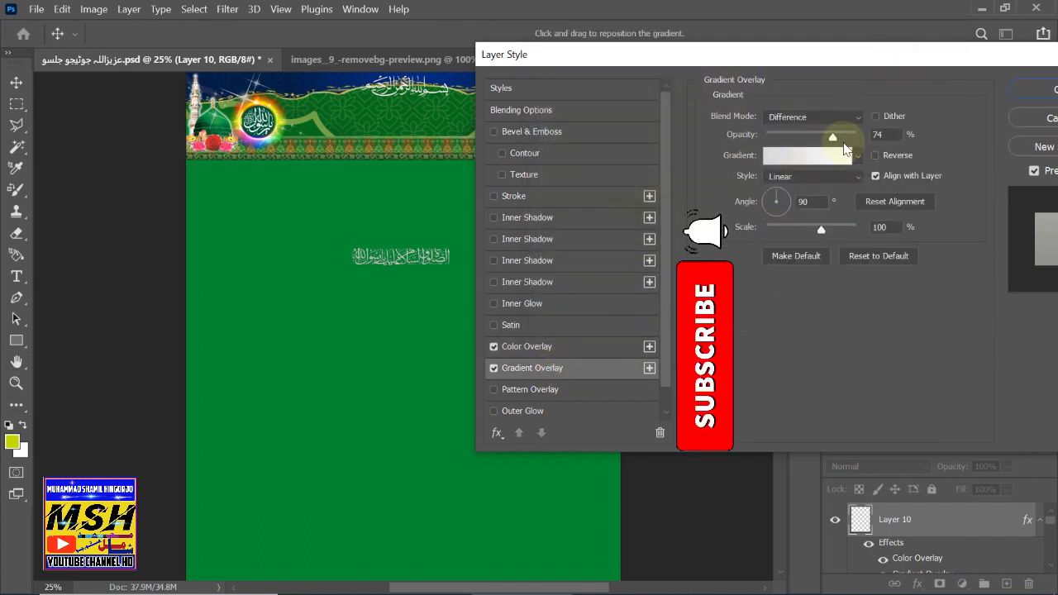
pyautogui.moveTo(832, 137); pyautogui.dragTo(867, 137)
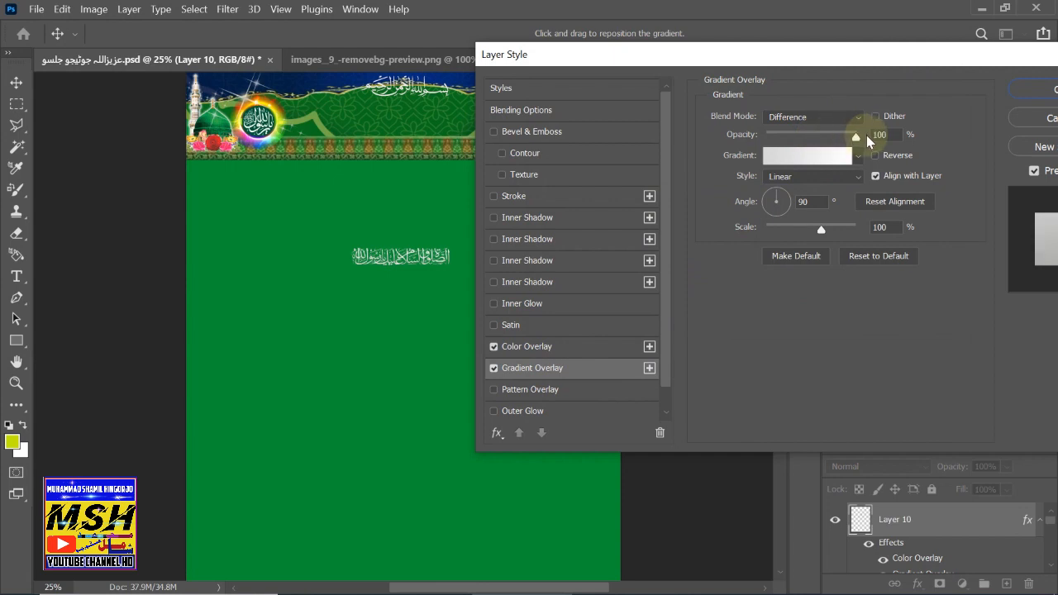
pyautogui.click(1038, 89)
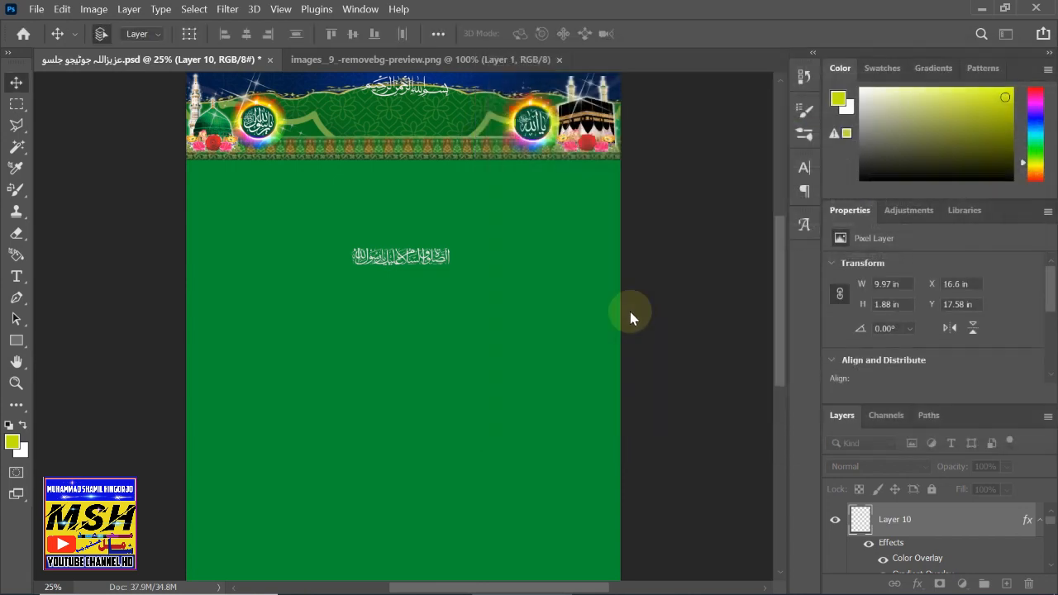
# - Enlarge the Layer 10 calligraphy line to about 14.15 × 3.38 in with Free Transform
pyautogui.press('ctrl')
pyautogui.hotkey('ctrl', 't')
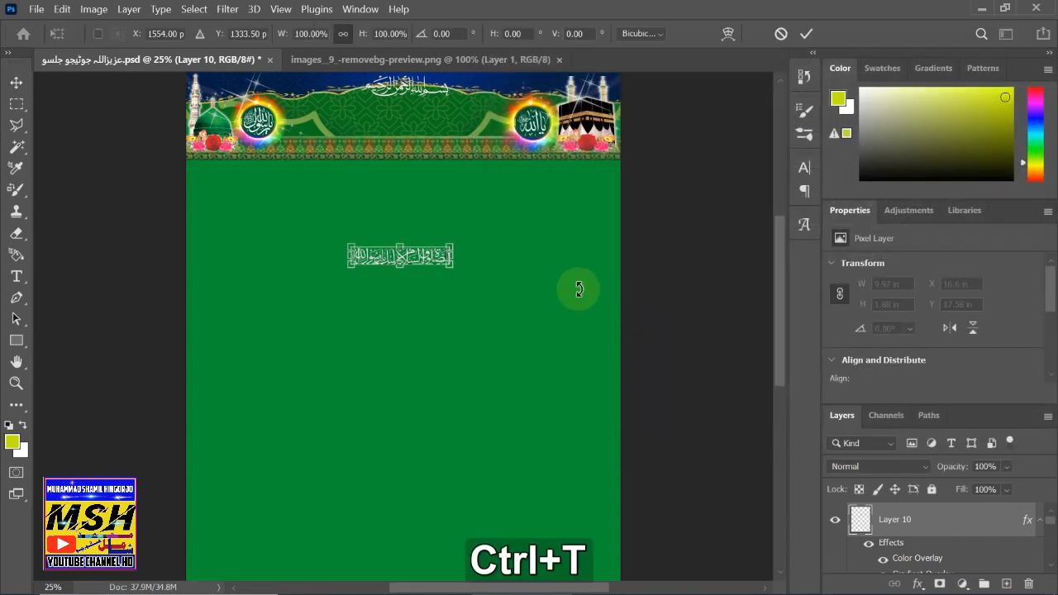
pyautogui.moveTo(351, 266); pyautogui.dragTo(311, 283)
pyautogui.press('shift')
pyautogui.click(17, 83)
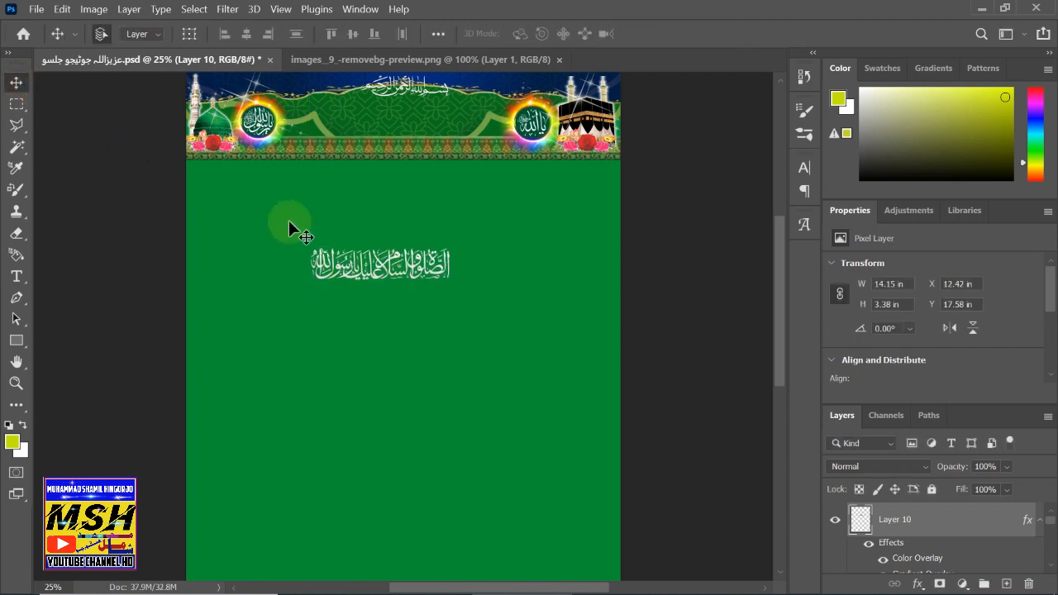
# - Move the calligraphy line into the header between the two medallions, below the Bismillah
pyautogui.moveTo(376, 279); pyautogui.dragTo(403, 128)
pyautogui.click(425, 189)
pyautogui.click(115, 107)
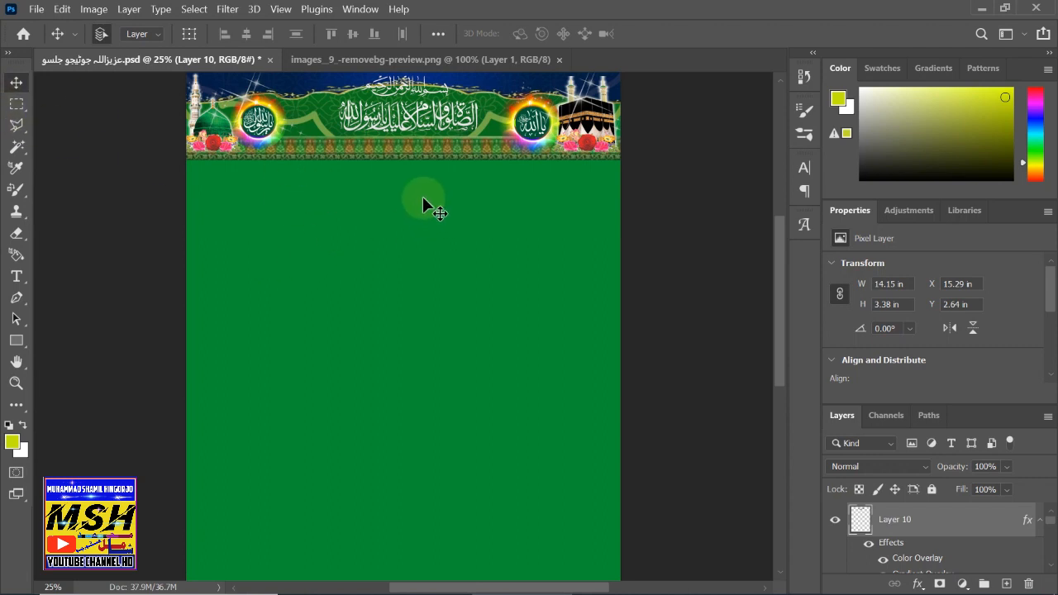
pyautogui.scroll(1, 317, 157)
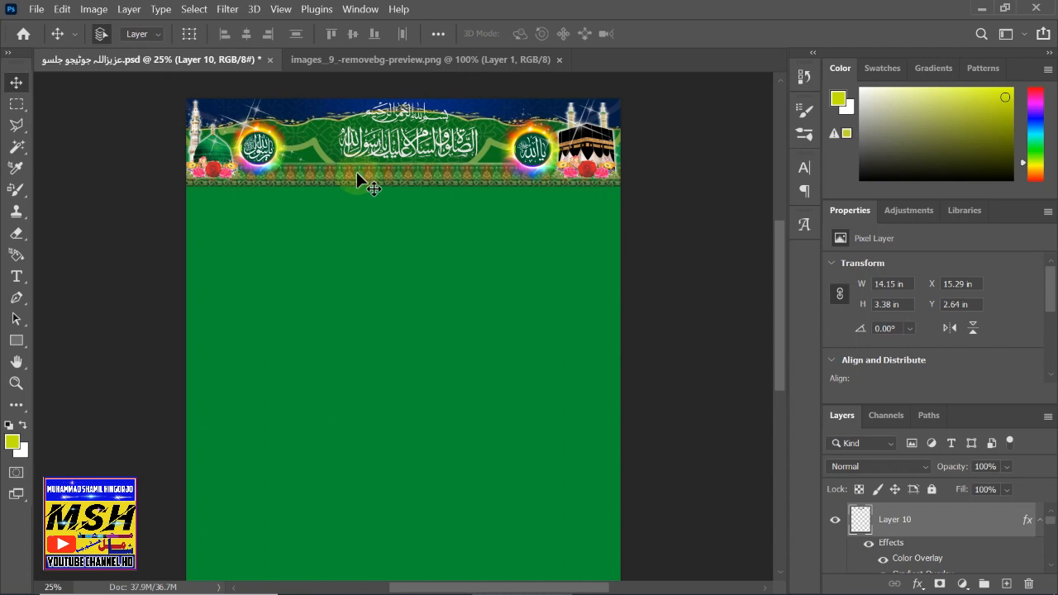
pyautogui.click(410, 65)
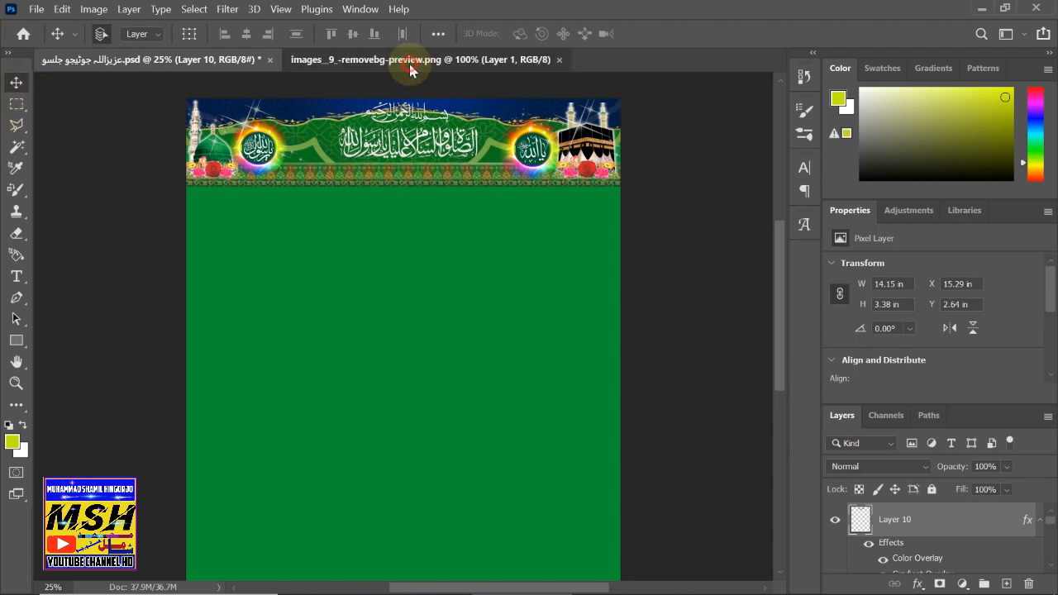
# - Close the calligraphy image and open untitled-1695196889728.png from Local Disk (D:)
pyautogui.moveTo(406, 71); pyautogui.dragTo(422, 158)
pyautogui.click(36, 8)
pyautogui.click(67, 41)
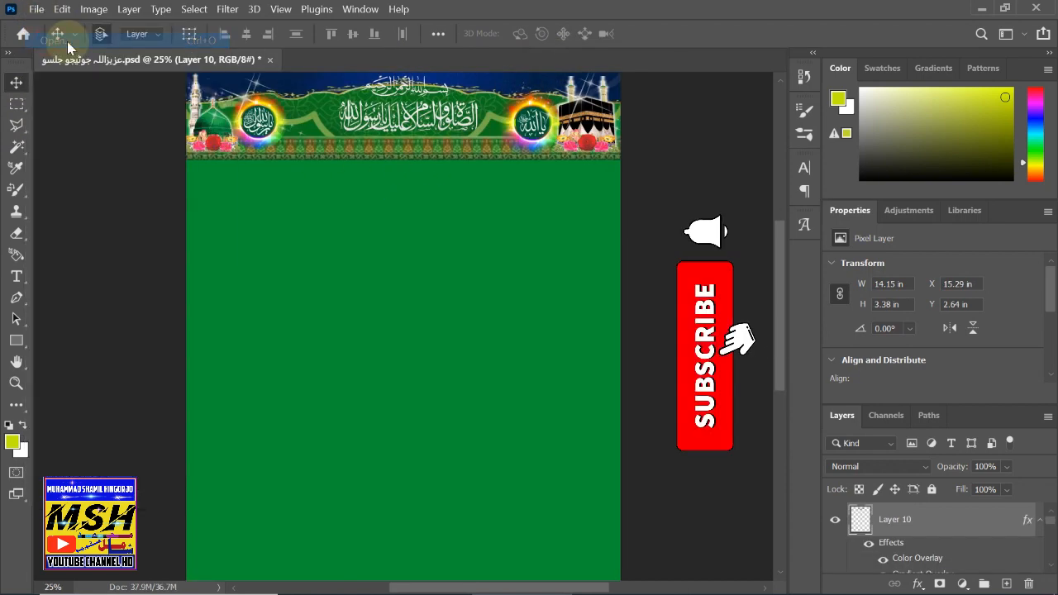
pyautogui.scroll(-3, 492, 247)
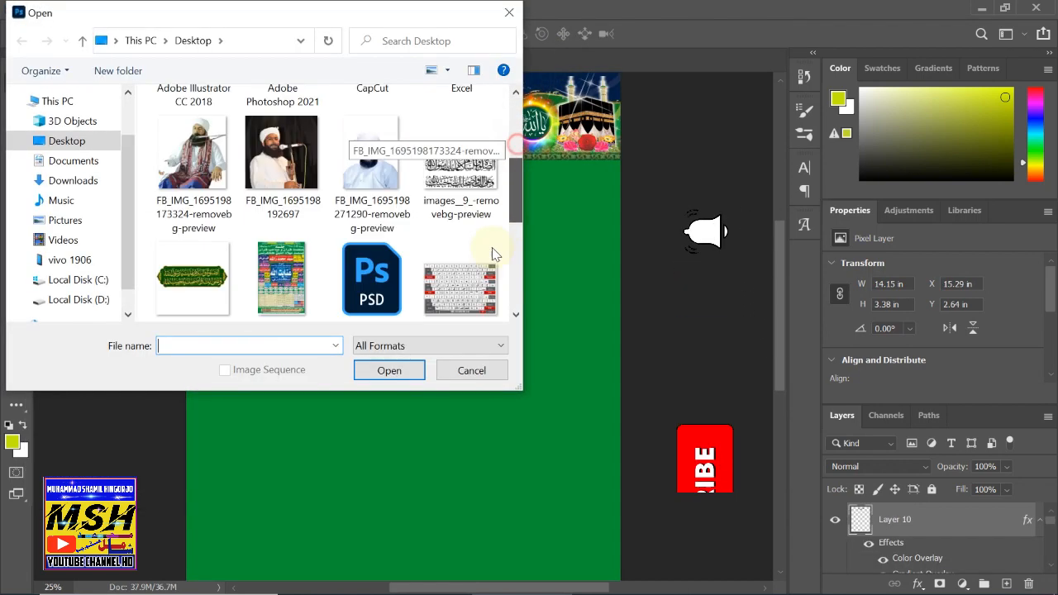
pyautogui.scroll(-5, 491, 247)
pyautogui.click(79, 299)
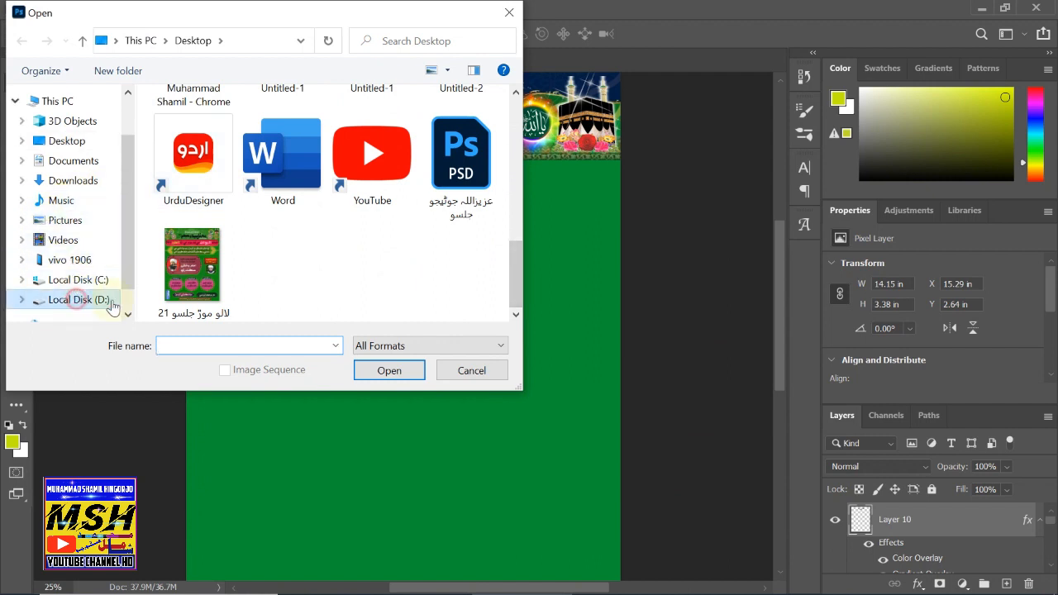
pyautogui.moveTo(511, 180); pyautogui.dragTo(501, 287)
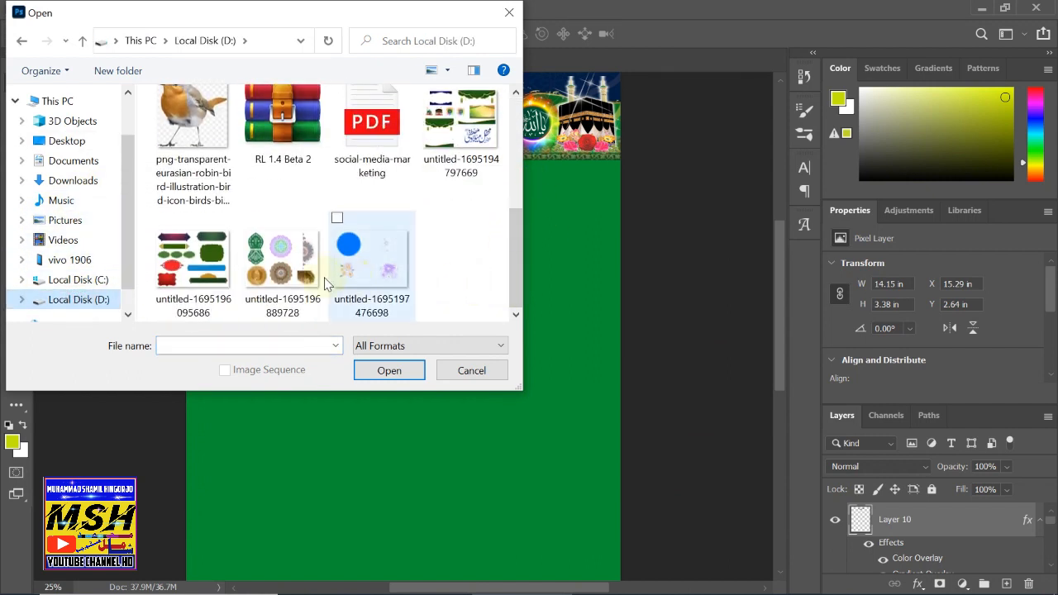
pyautogui.click(273, 273)
pyautogui.click(382, 372)
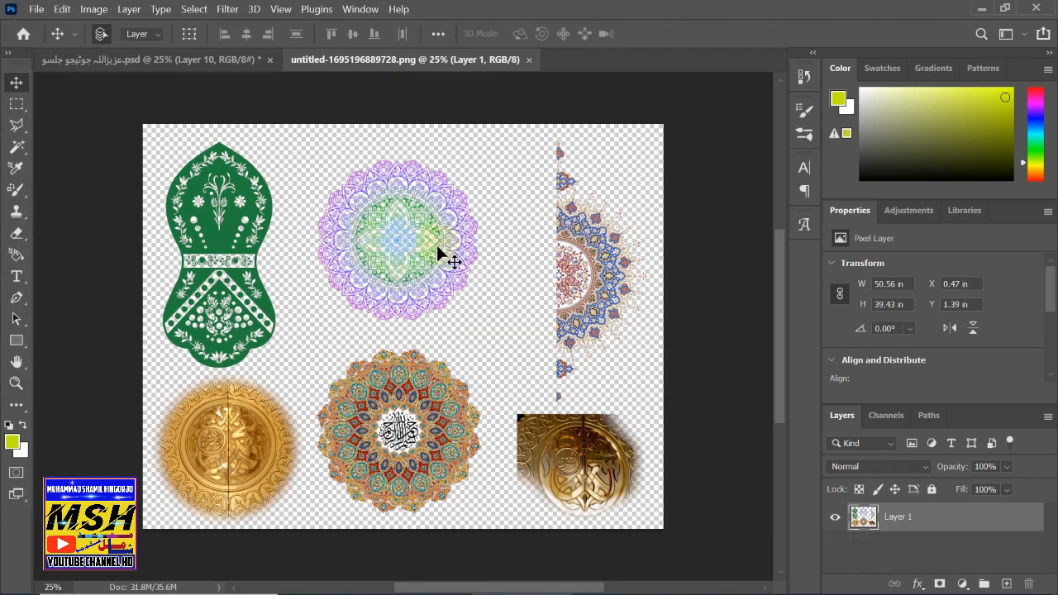
# - Select the green Nalain with an elliptical marquee, copy it, and paste it into the flyer
pyautogui.rightClick(20, 110)
pyautogui.click(50, 122)
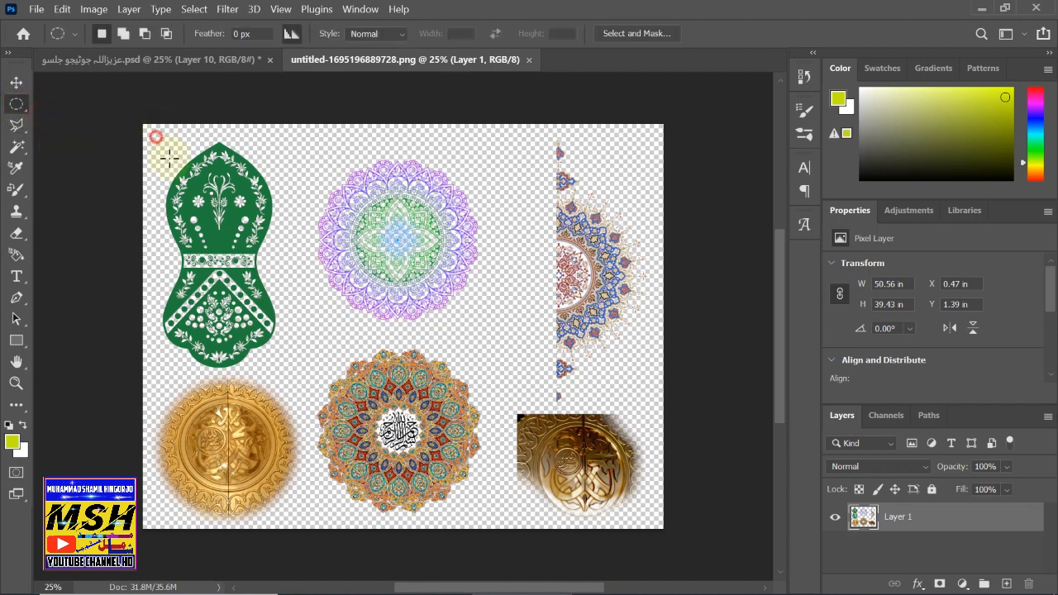
pyautogui.moveTo(168, 159); pyautogui.dragTo(307, 380)
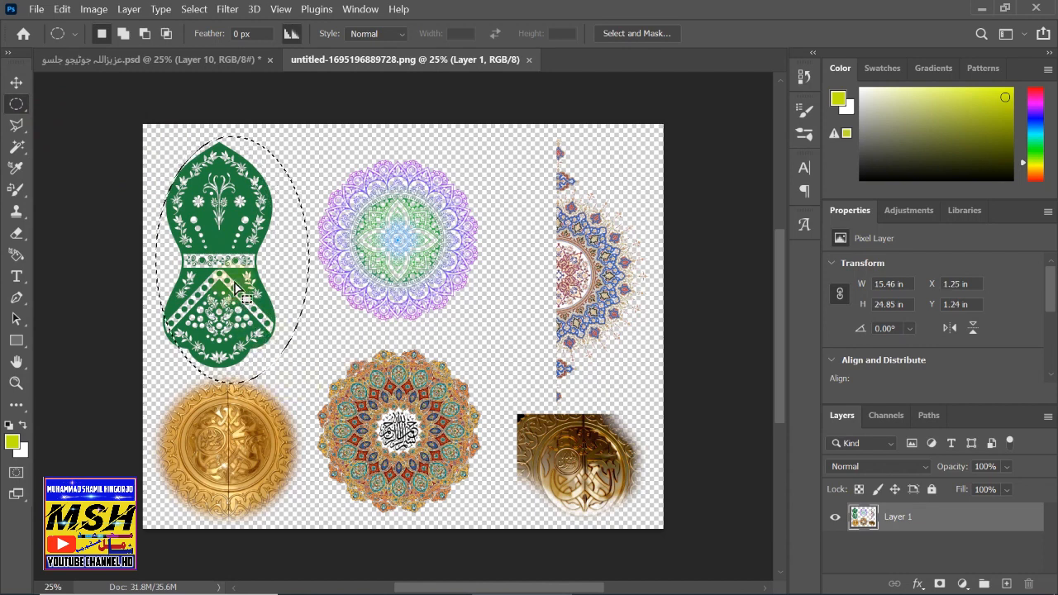
pyautogui.hotkey('ctrl', 'Left')
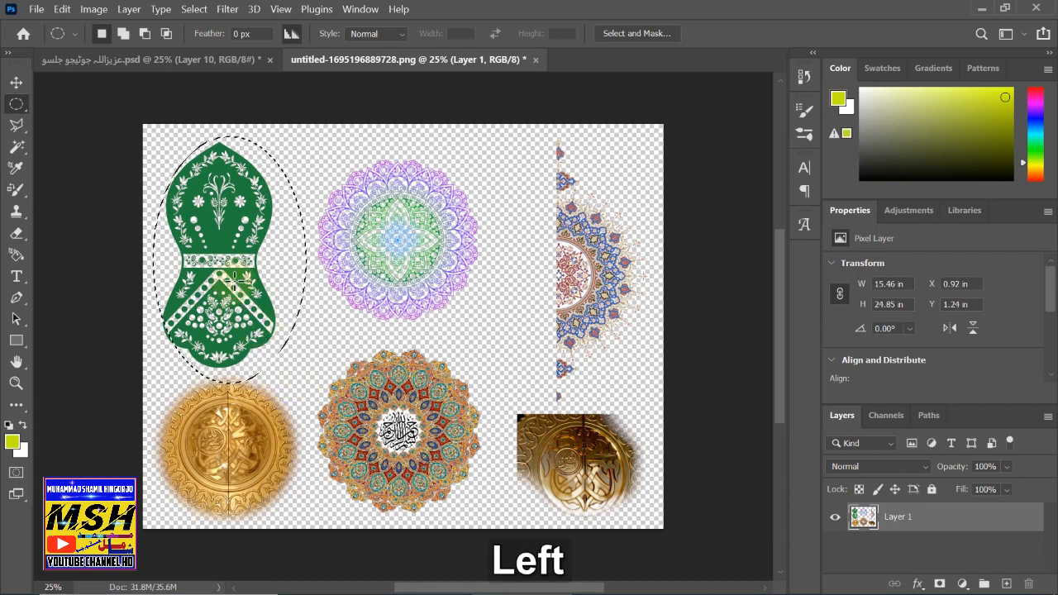
pyautogui.hotkey('ctrl', 'Left')
pyautogui.hotkey('ctrl', 'Left')
pyautogui.hotkey('ctrl', 'Left')
pyautogui.hotkey('ctrl', 'Left')
pyautogui.hotkey('ctrl', 'Left')
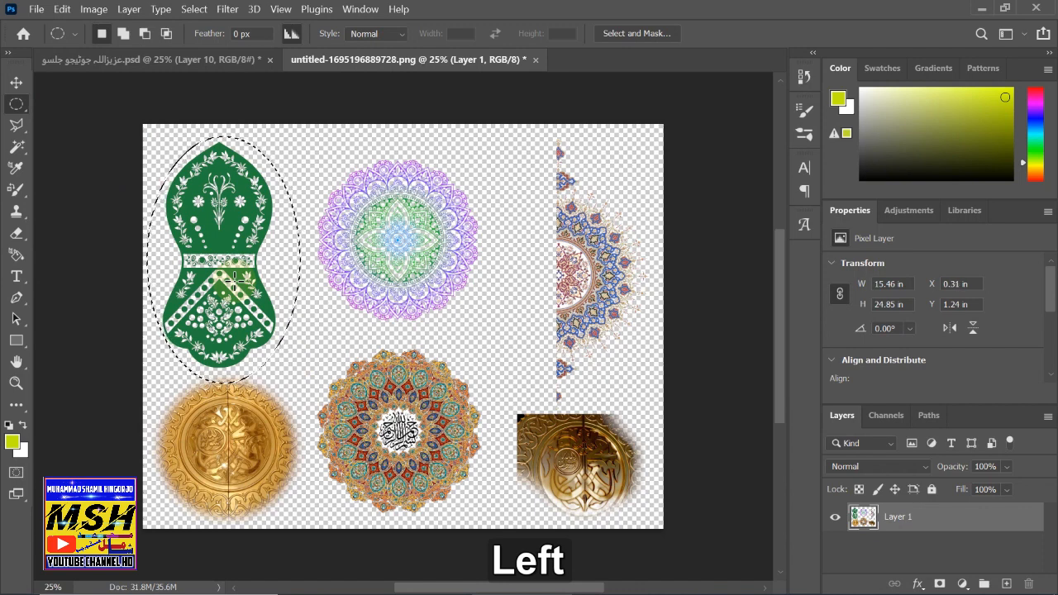
pyautogui.hotkey('ctrl', 'Left')
pyautogui.hotkey('ctrl', 'Left')
pyautogui.hotkey('ctrl', 'Left')
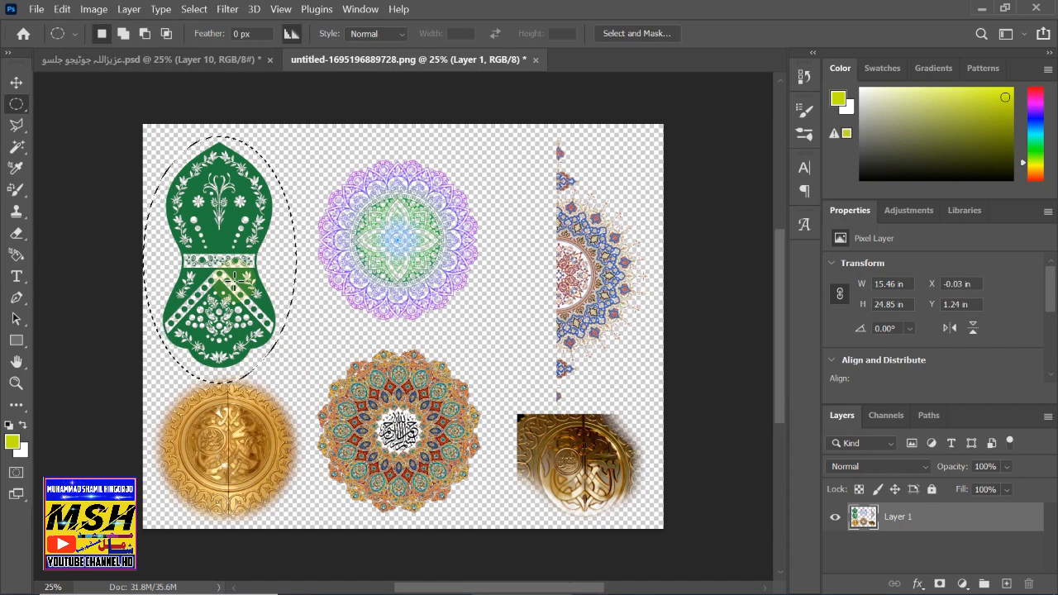
pyautogui.hotkey('ctrl', 'c')
pyautogui.click(81, 61)
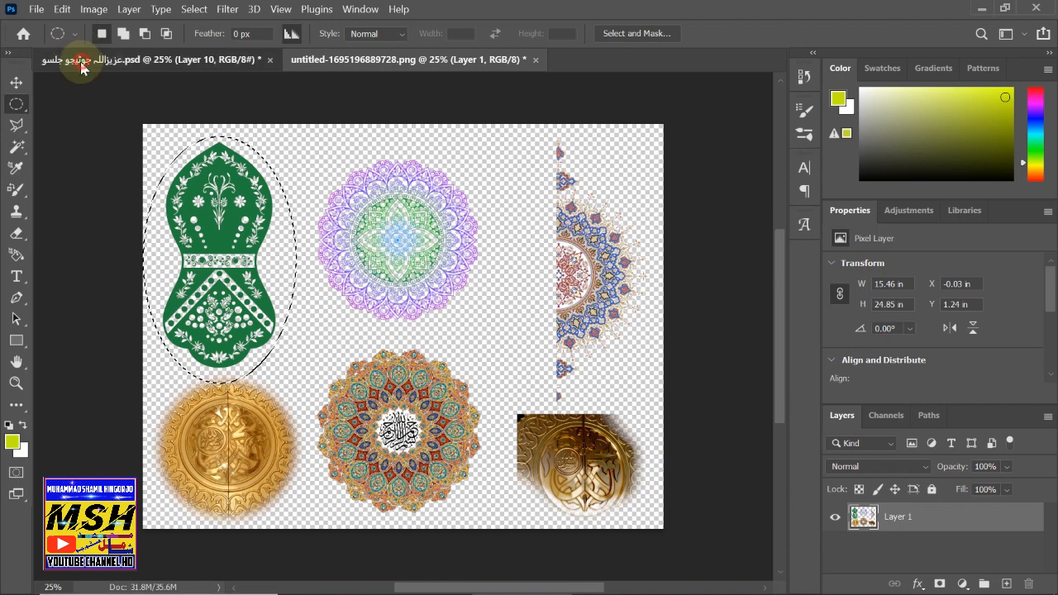
pyautogui.hotkey('ctrl', 'v')
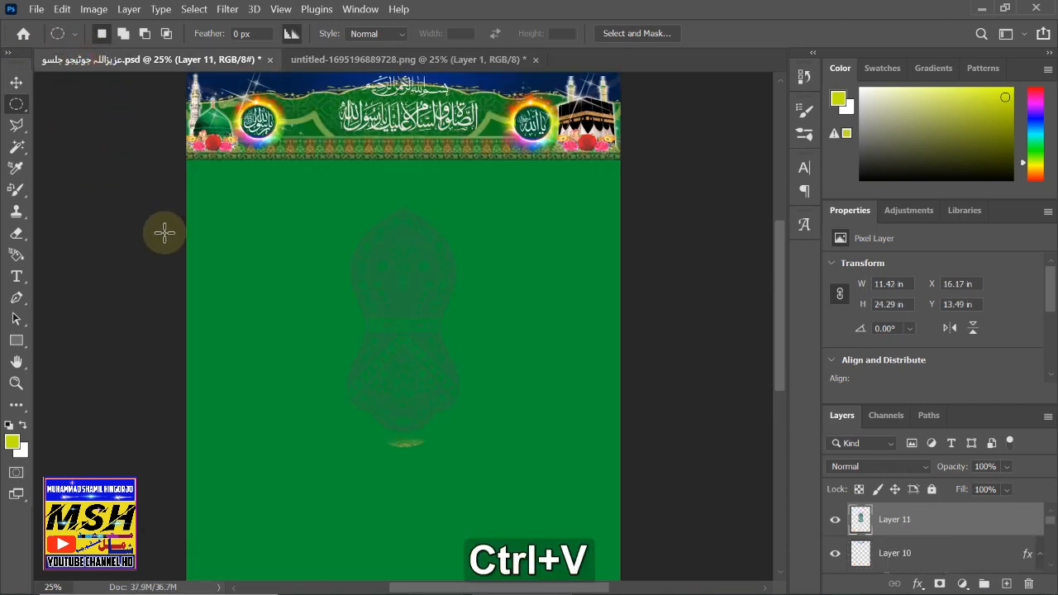
# - Shrink the pasted Nalain to 6.71 × 14.28 in and open Layer 11's Layer Style
pyautogui.hotkey('ctrl', 't')
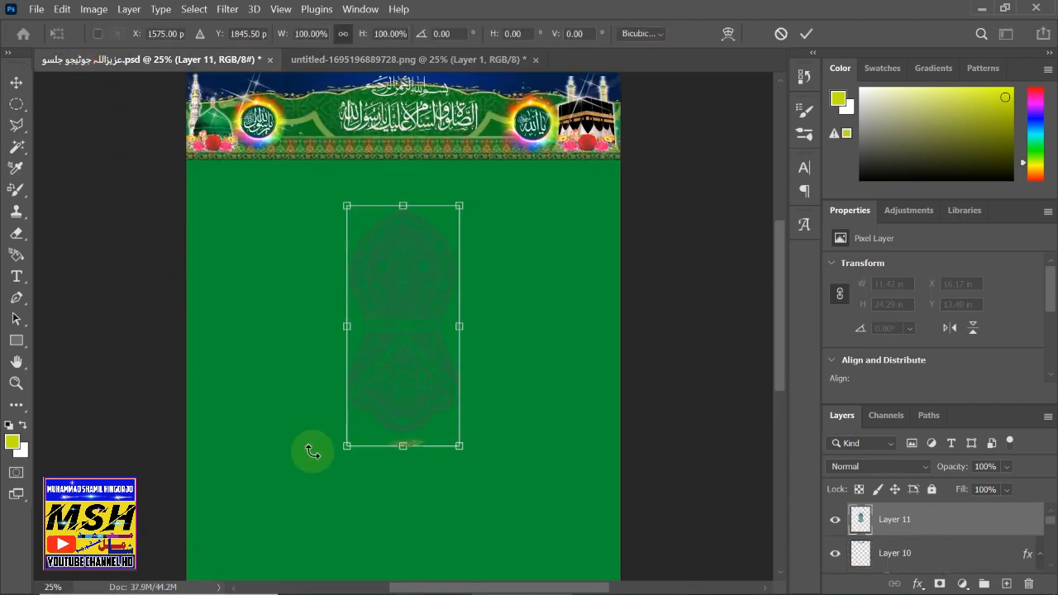
pyautogui.moveTo(348, 445); pyautogui.dragTo(417, 350)
pyautogui.click(978, 521)
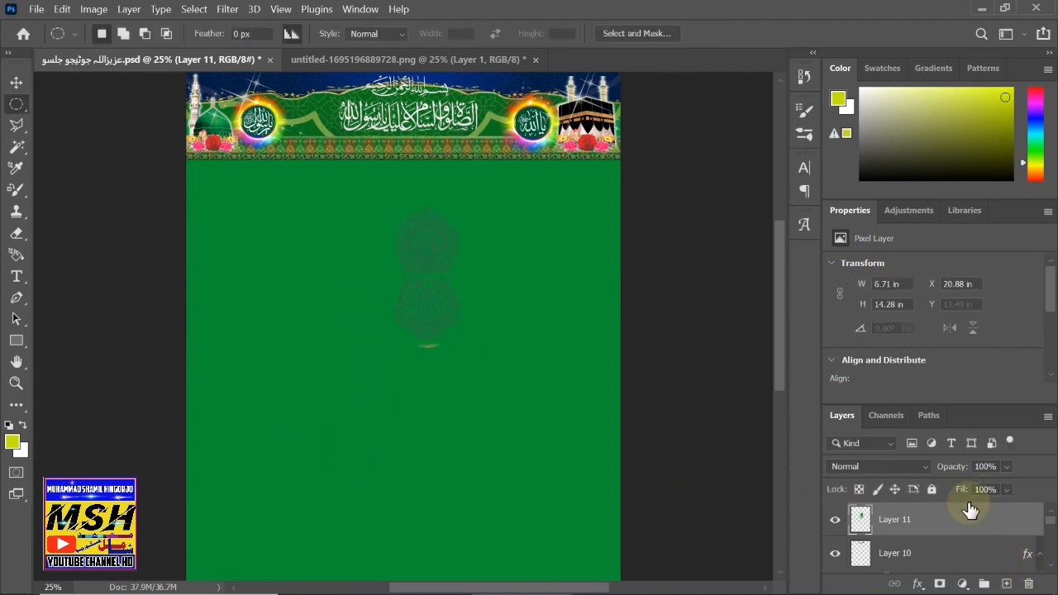
pyautogui.doubleClick(969, 510)
pyautogui.moveTo(435, 46); pyautogui.dragTo(765, 57)
# - Try Gradient Overlay and Color Overlay effects on the Nalain, toggling each on and off
pyautogui.click(556, 364)
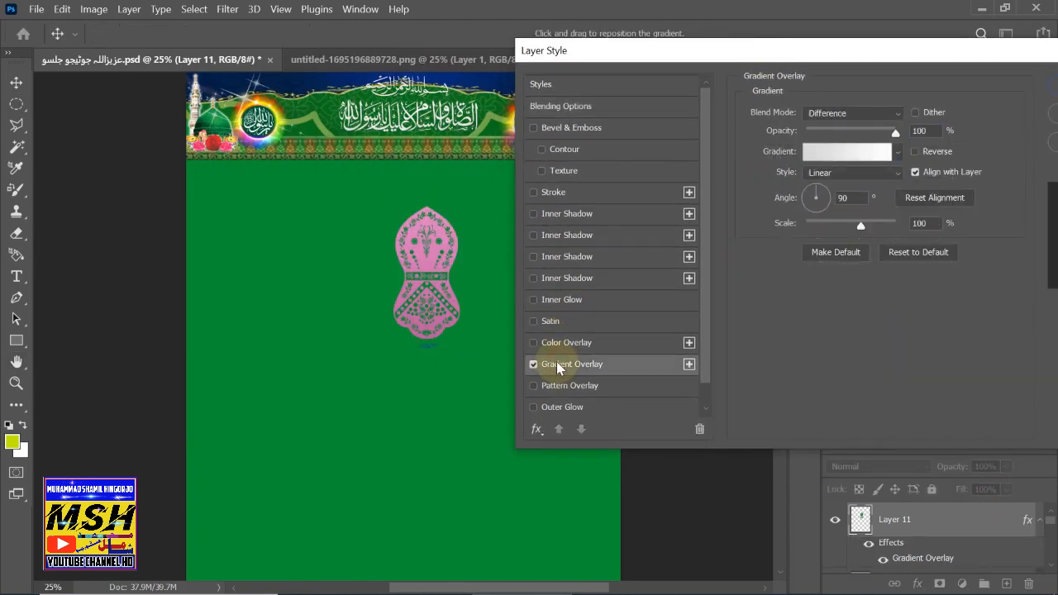
pyautogui.click(533, 342)
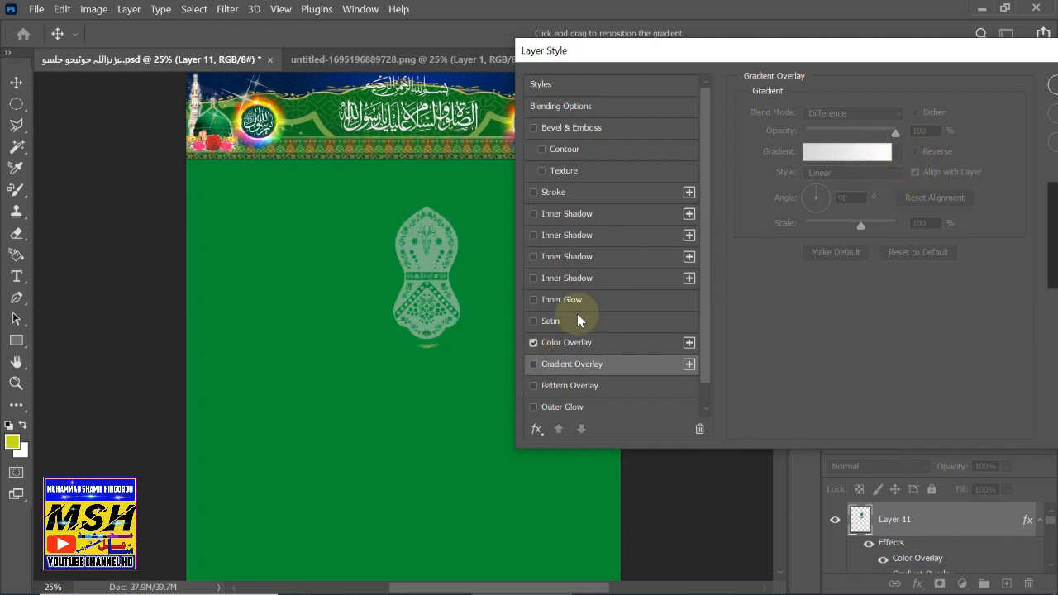
pyautogui.click(533, 342)
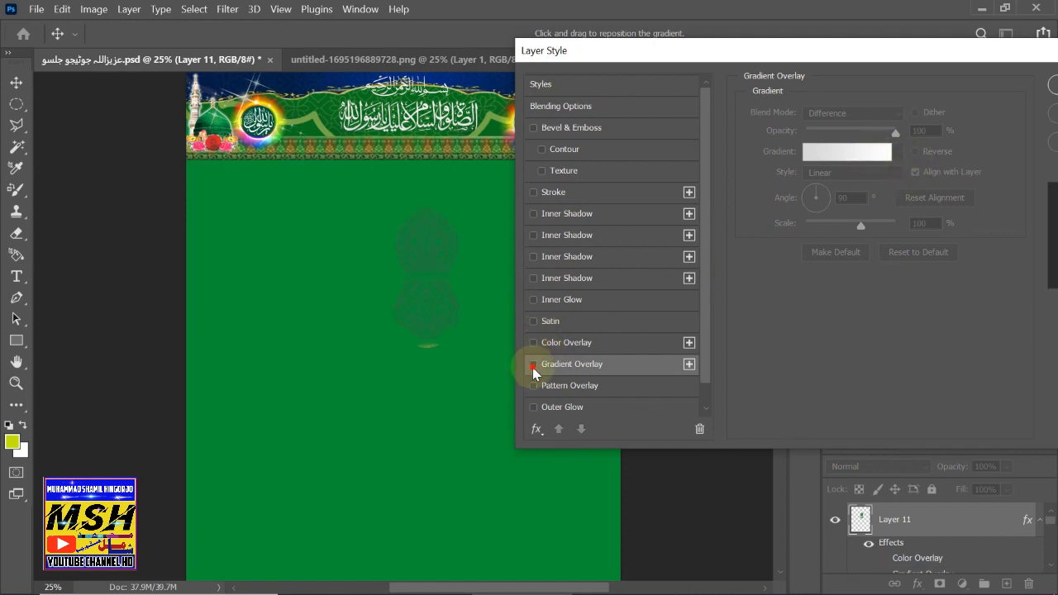
pyautogui.click(534, 364)
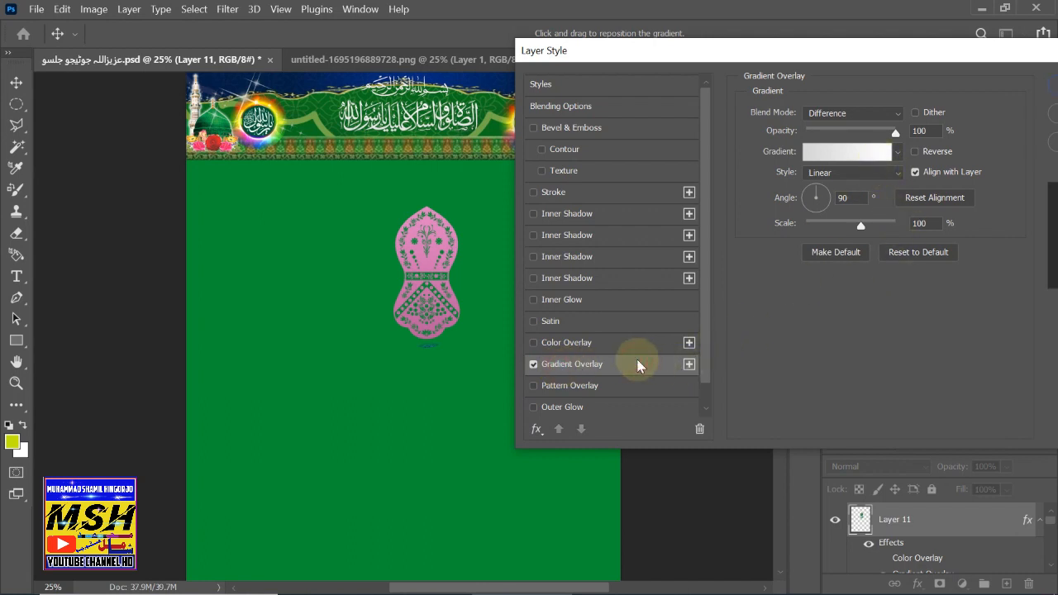
pyautogui.click(612, 342)
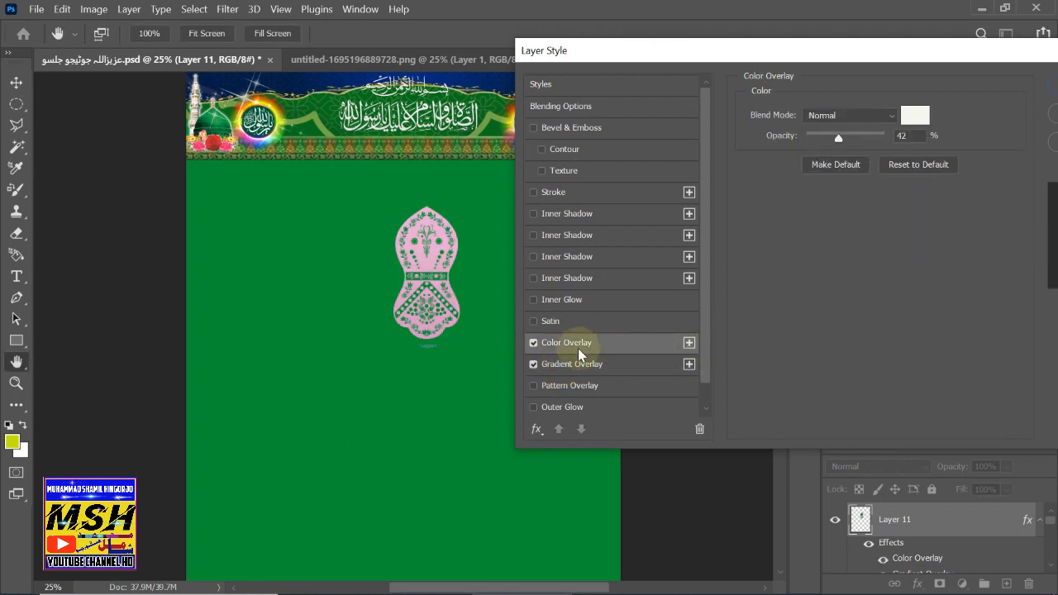
pyautogui.click(534, 364)
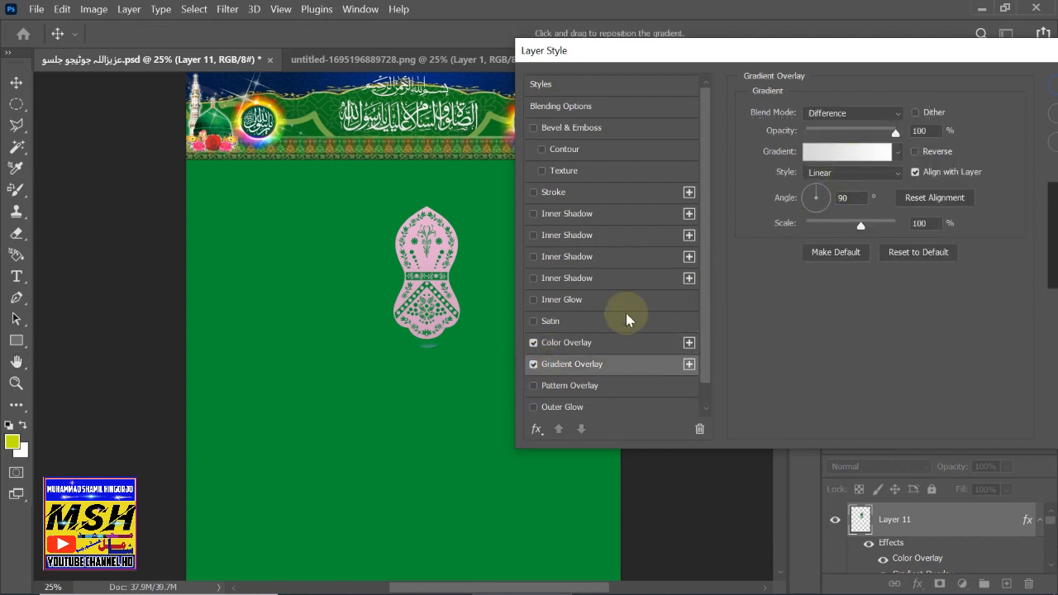
pyautogui.click(602, 344)
# - Test dark olive and bright green overlay colours in the Color Picker, then cancel them
pyautogui.click(914, 111)
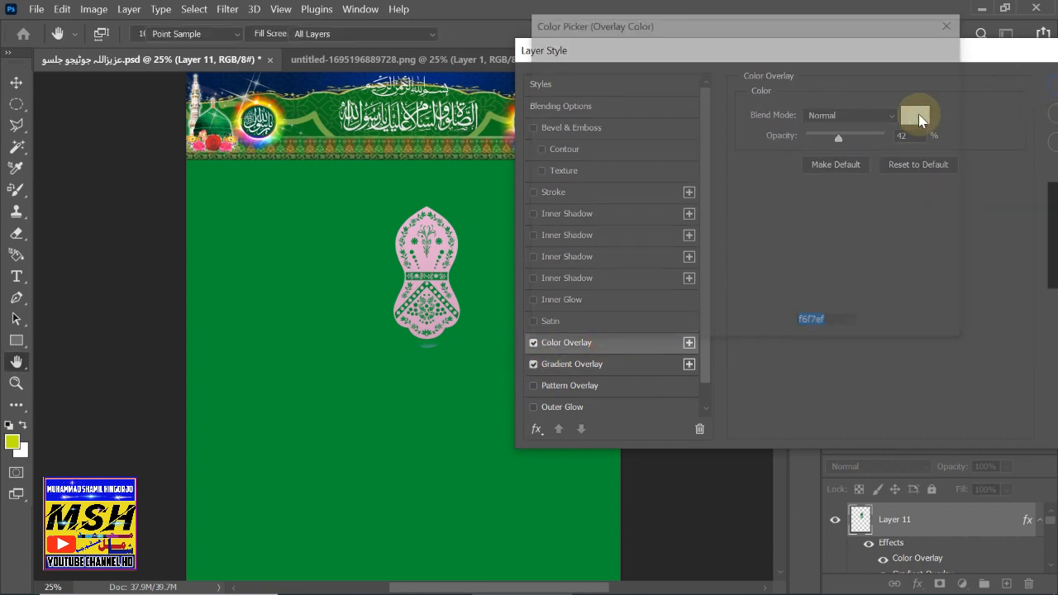
pyautogui.click(713, 189)
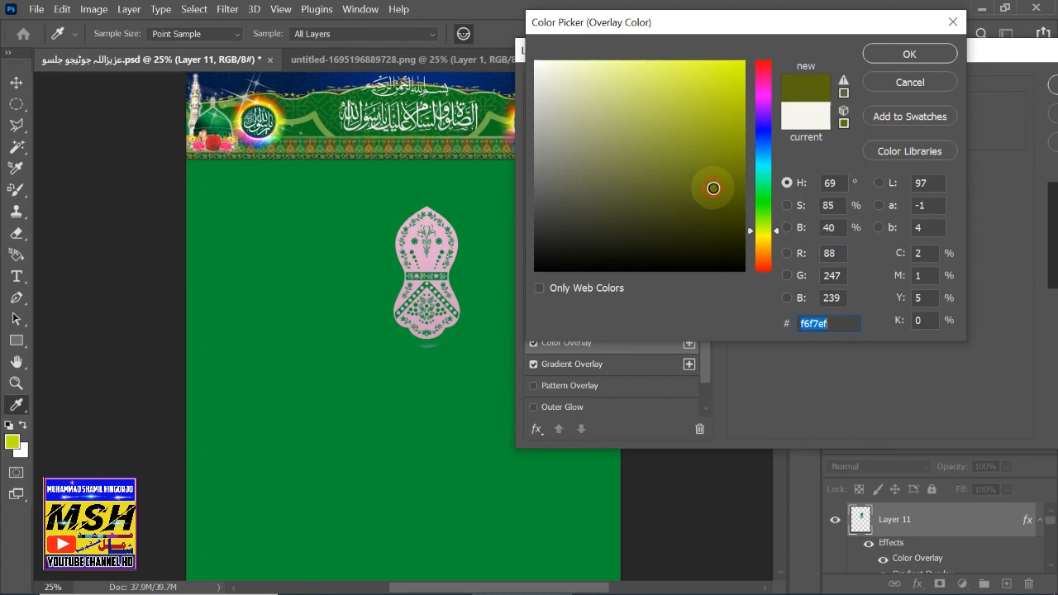
pyautogui.click(671, 195)
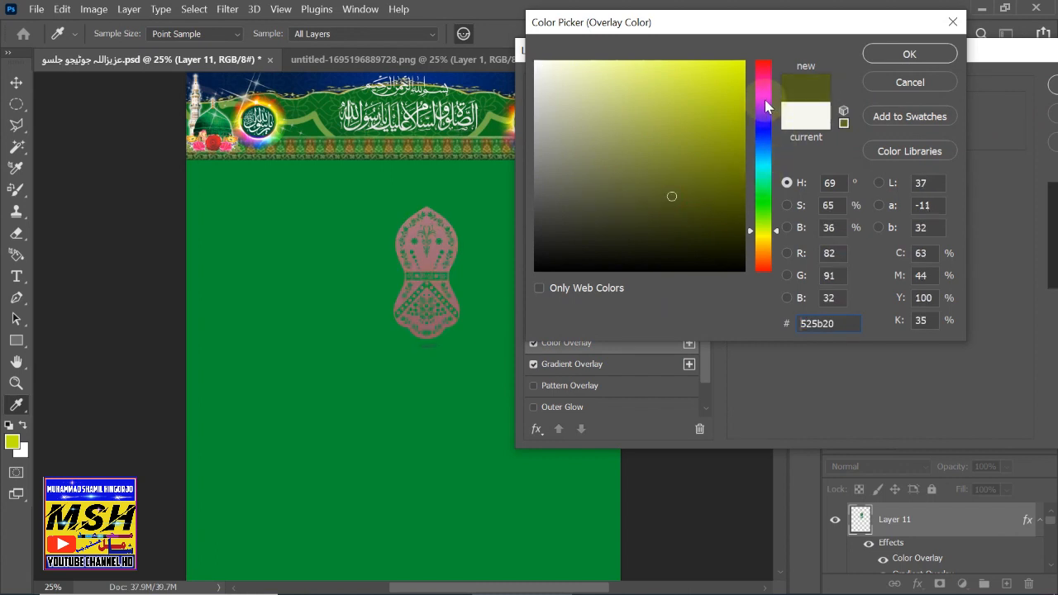
pyautogui.moveTo(767, 105); pyautogui.dragTo(777, 201)
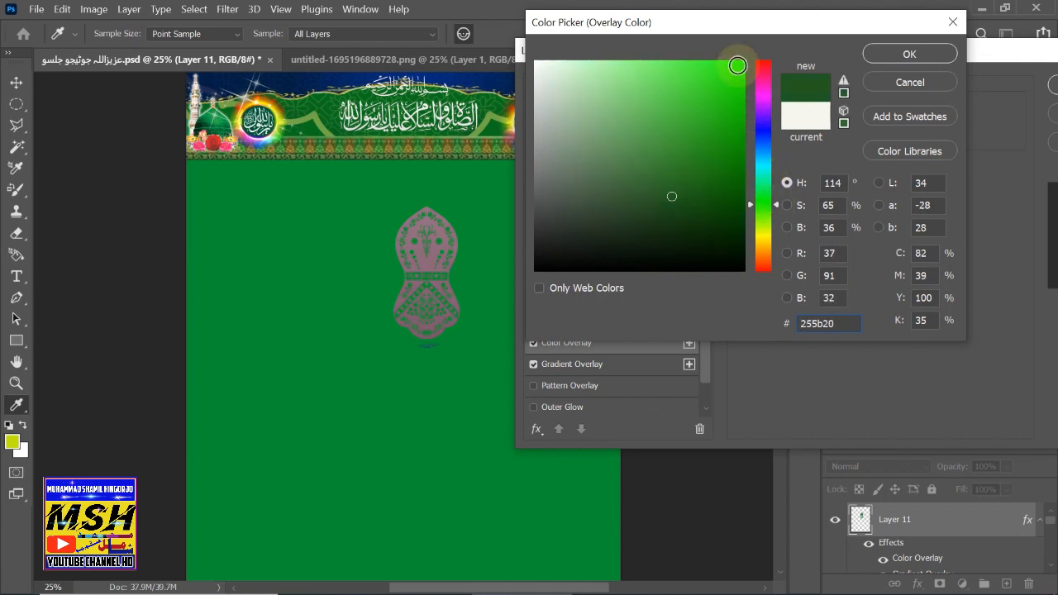
pyautogui.click(736, 78)
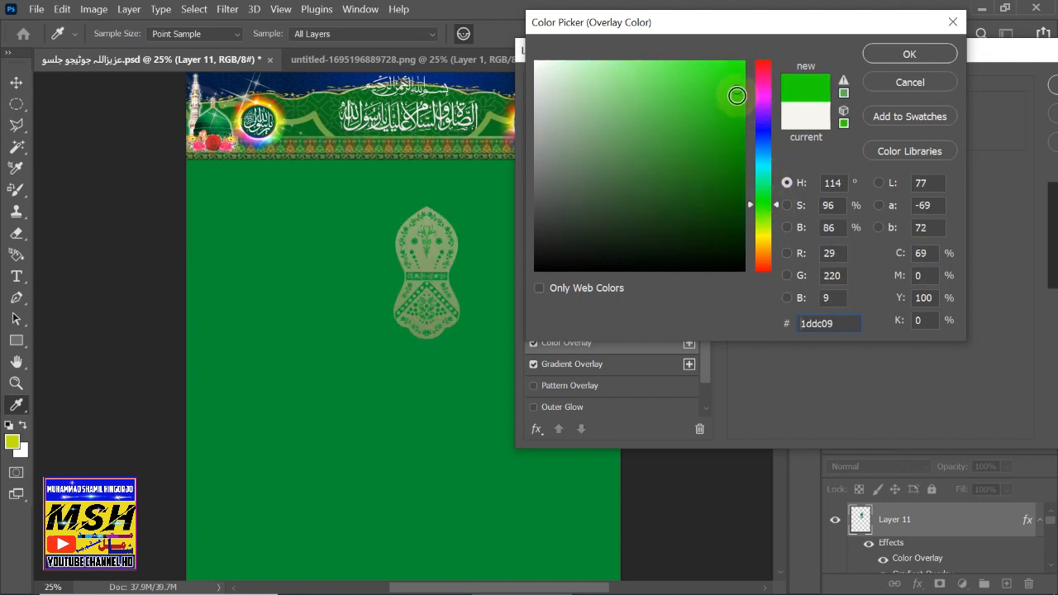
pyautogui.moveTo(736, 96)
pyautogui.mouseDown()
pyautogui.moveTo(736, 130)
pyautogui.moveTo(739, 62)
pyautogui.moveTo(737, 71)
pyautogui.mouseUp()
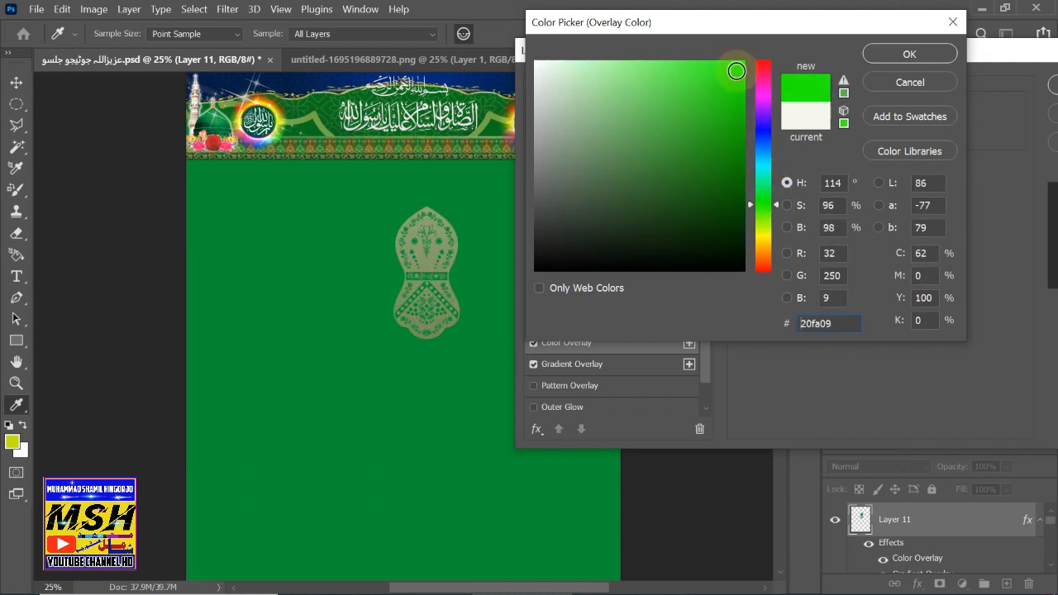
pyautogui.click(895, 86)
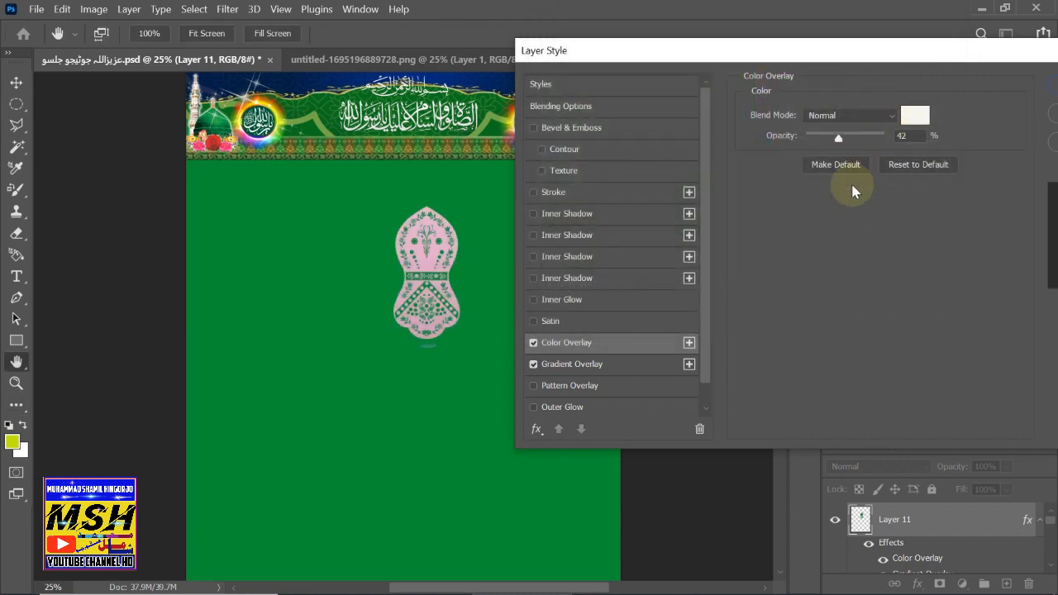
# - Keep only the Color Overlay enabled, with the Gradient Overlay switched off
pyautogui.click(533, 342)
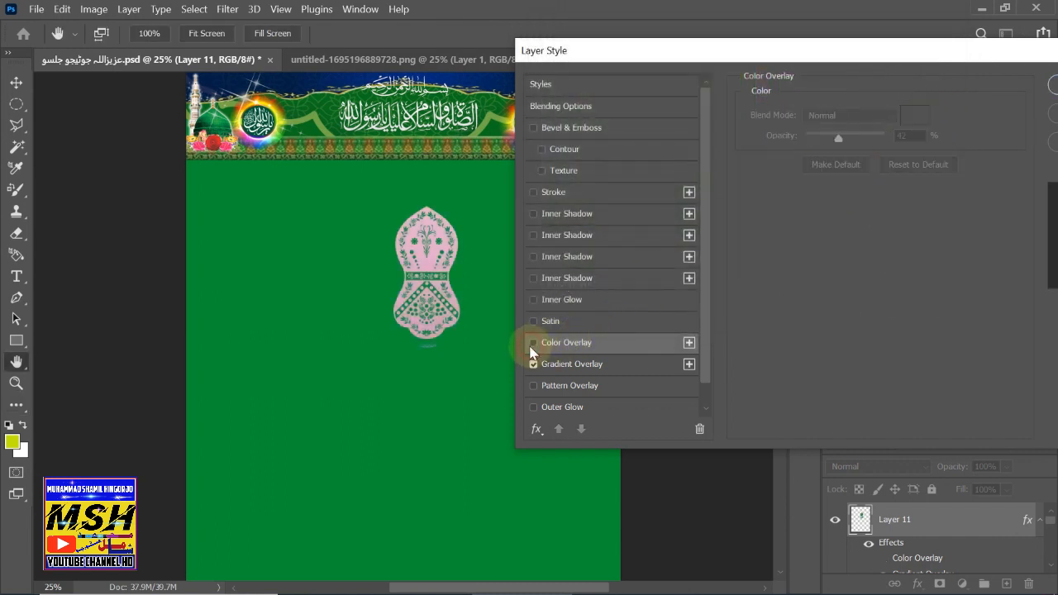
pyautogui.click(533, 364)
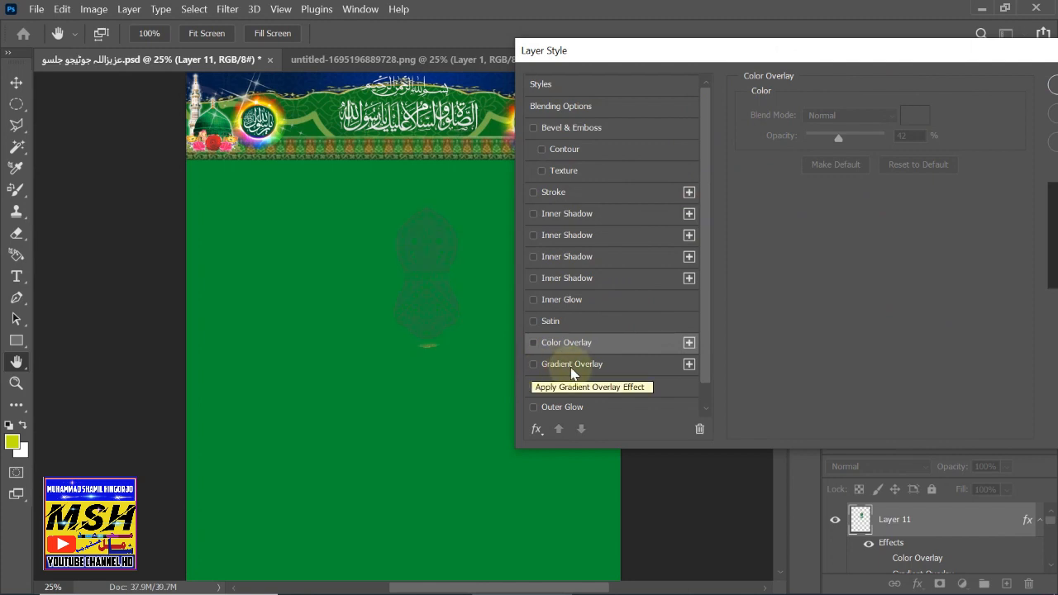
pyautogui.click(571, 369)
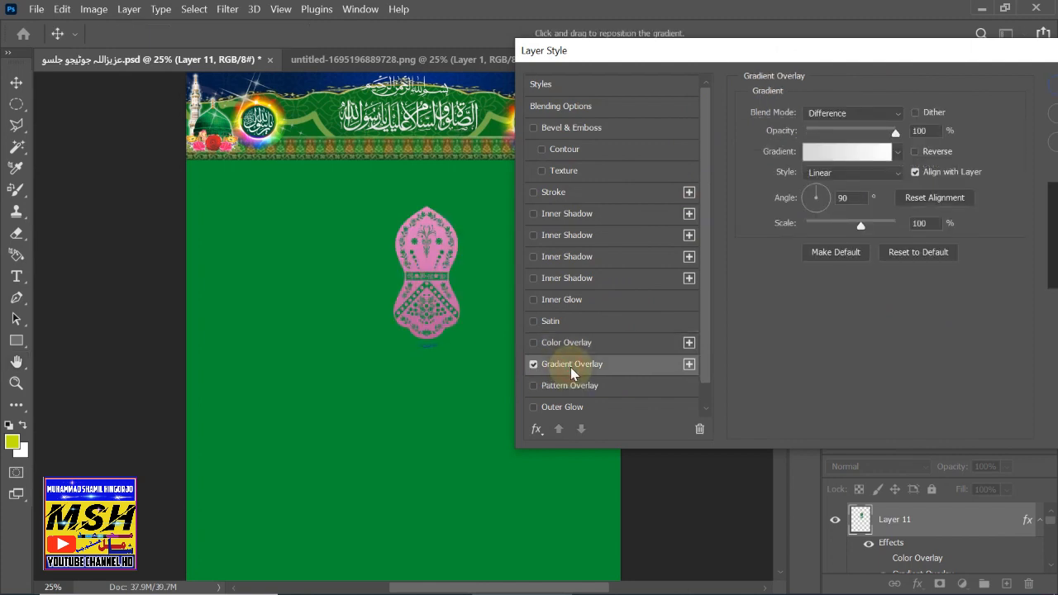
pyautogui.click(533, 364)
pyautogui.click(553, 341)
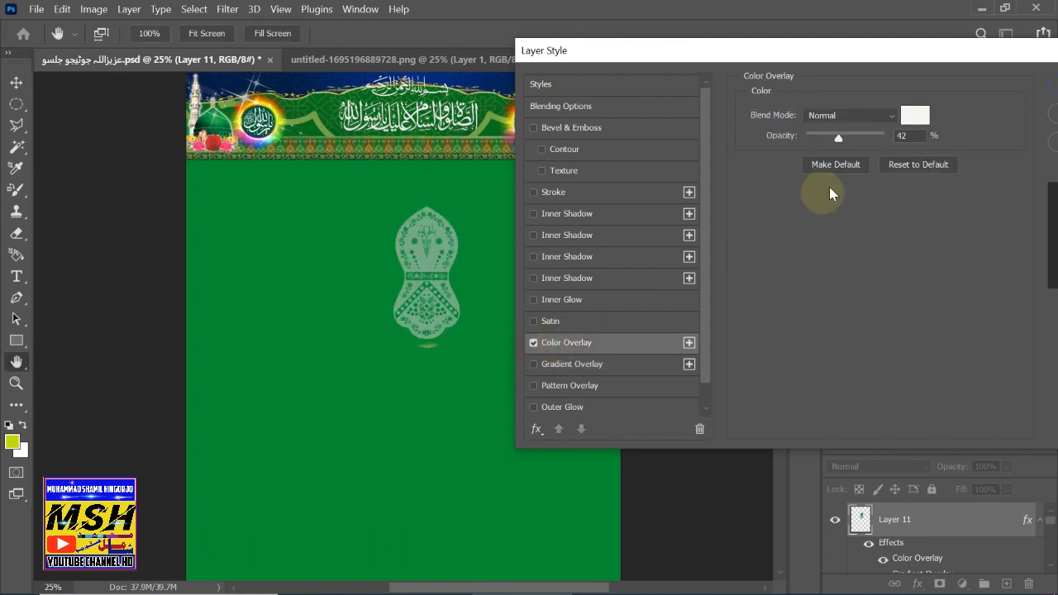
# - Set the Color Overlay to dark green #177504 at 42% opacity and apply the style
pyautogui.click(914, 116)
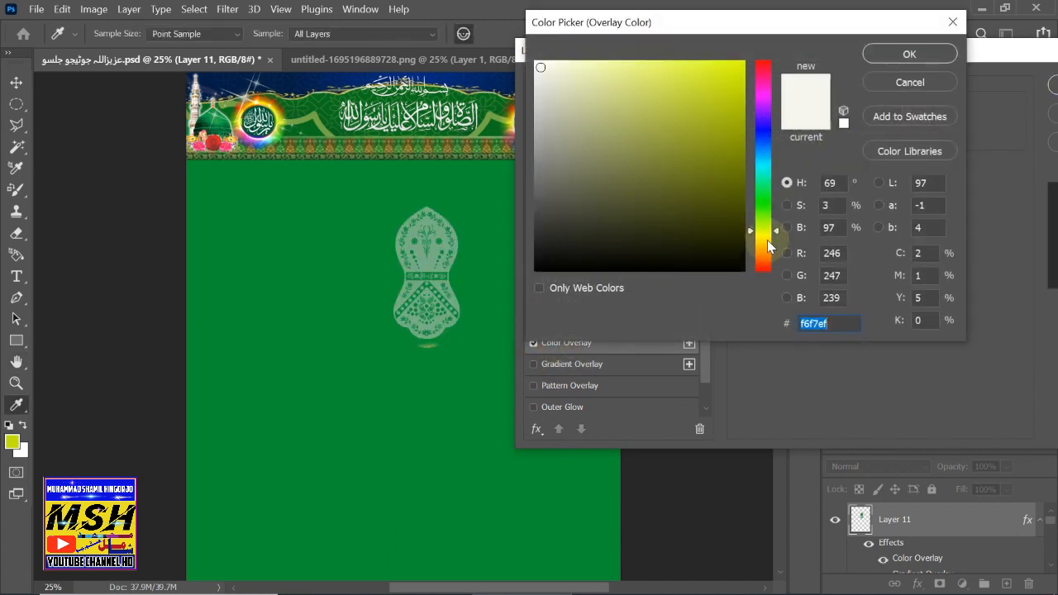
pyautogui.moveTo(768, 245); pyautogui.dragTo(768, 199)
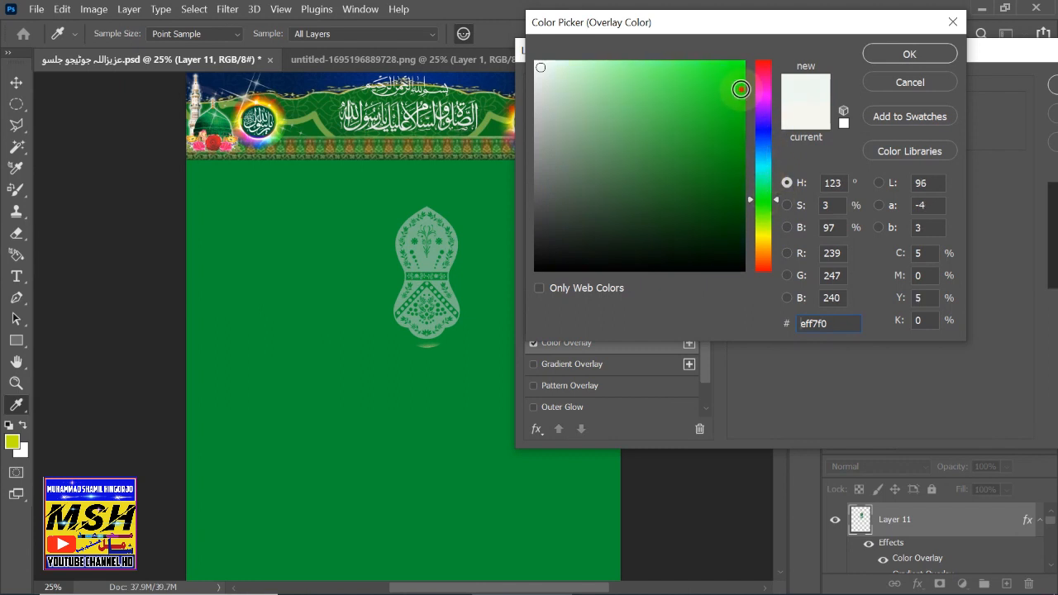
pyautogui.moveTo(741, 88); pyautogui.dragTo(738, 117)
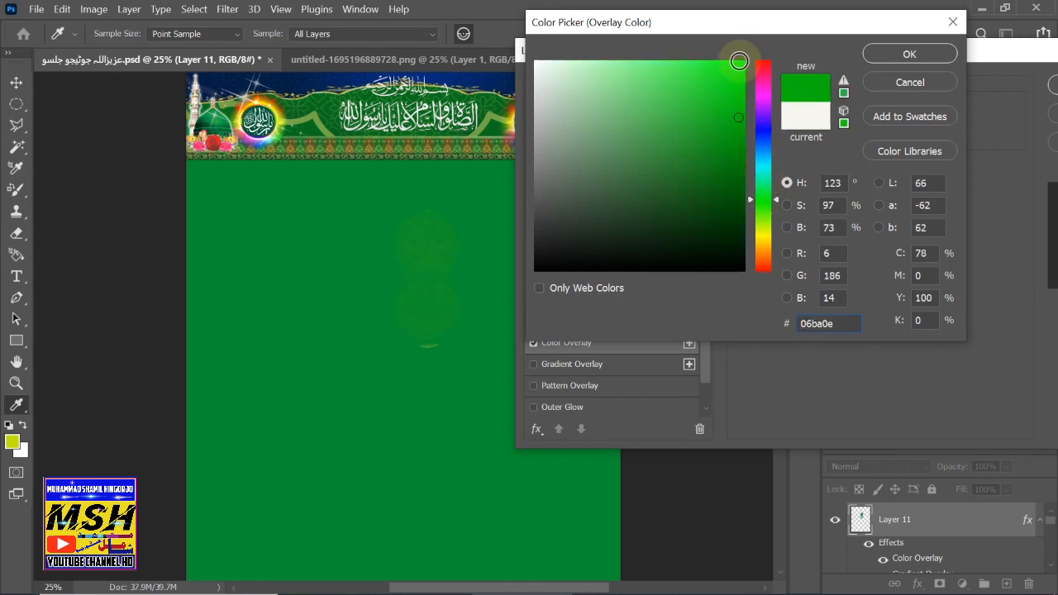
pyautogui.moveTo(739, 61); pyautogui.dragTo(736, 66)
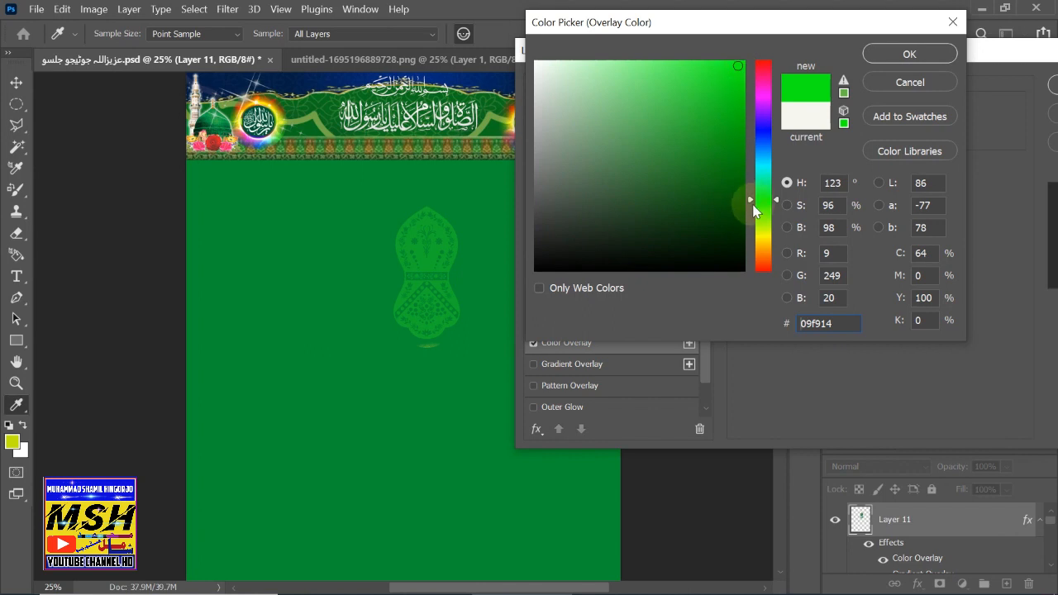
pyautogui.moveTo(752, 200); pyautogui.dragTo(775, 215)
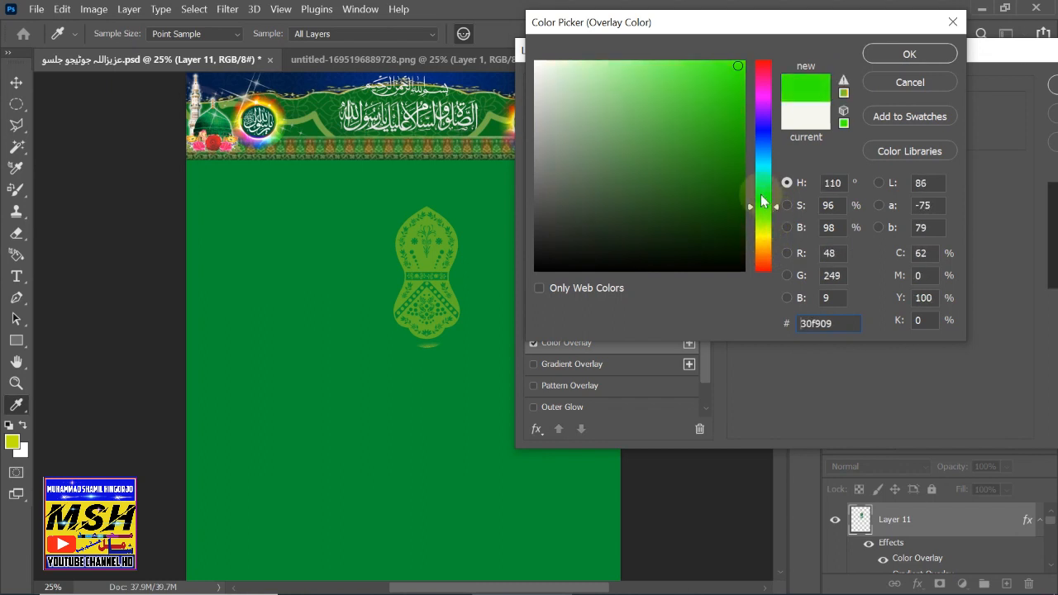
pyautogui.moveTo(738, 170); pyautogui.dragTo(736, 174)
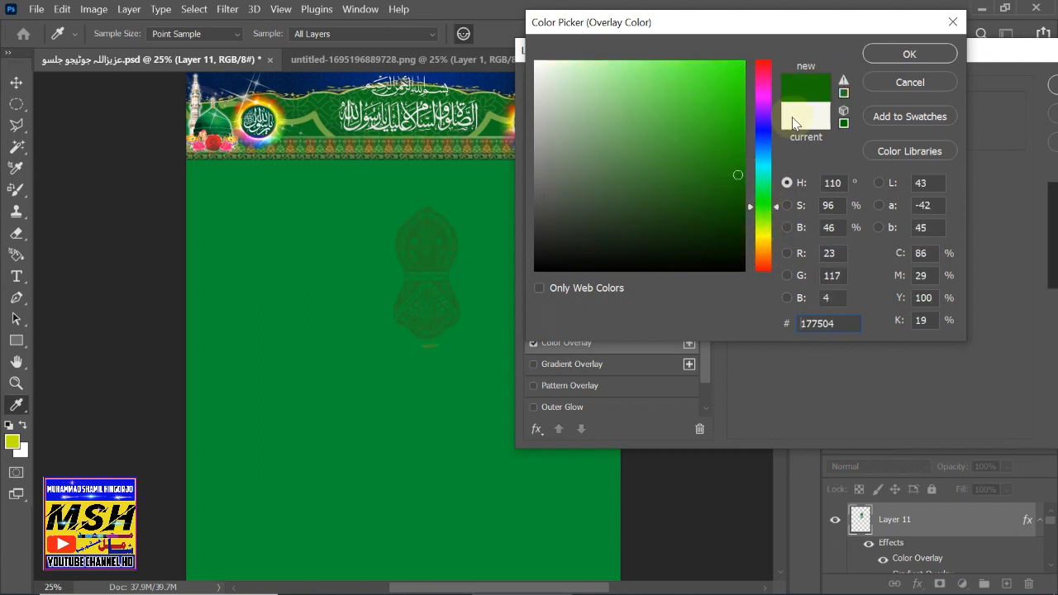
pyautogui.click(909, 52)
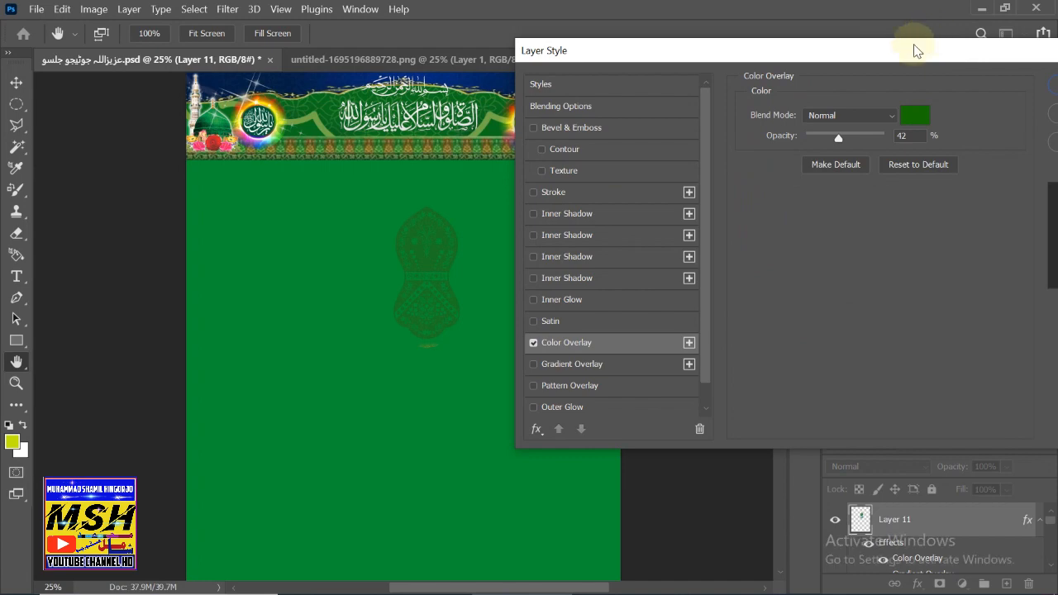
pyautogui.moveTo(909, 48); pyautogui.dragTo(683, 103)
pyautogui.click(881, 135)
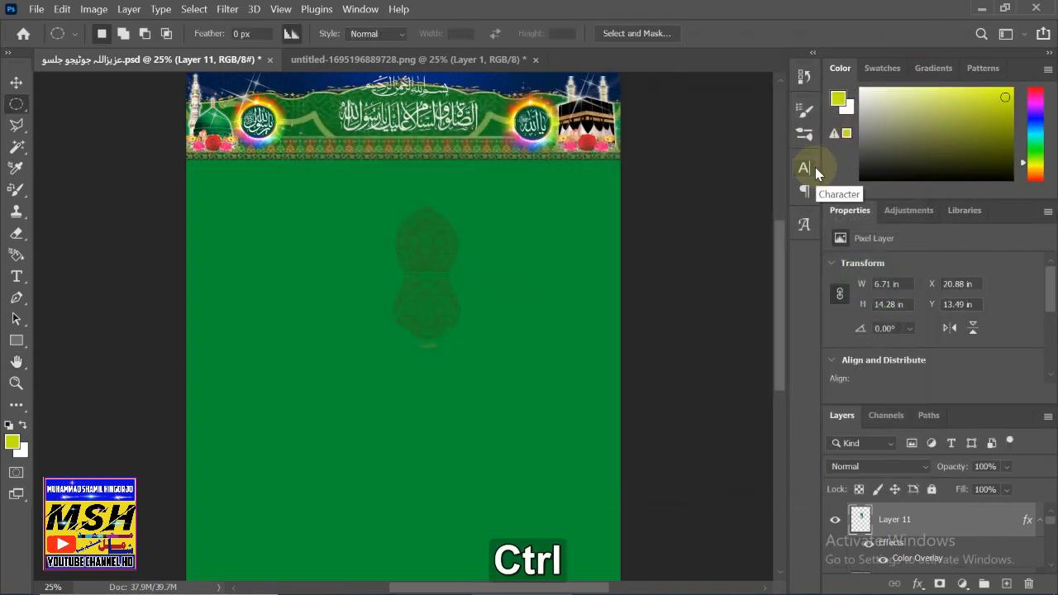
# - Scale the faint green Nalain to about 41% (2.75 × 5.86 in) beside the calligraphy in the header
pyautogui.hotkey('ctrl', 't')
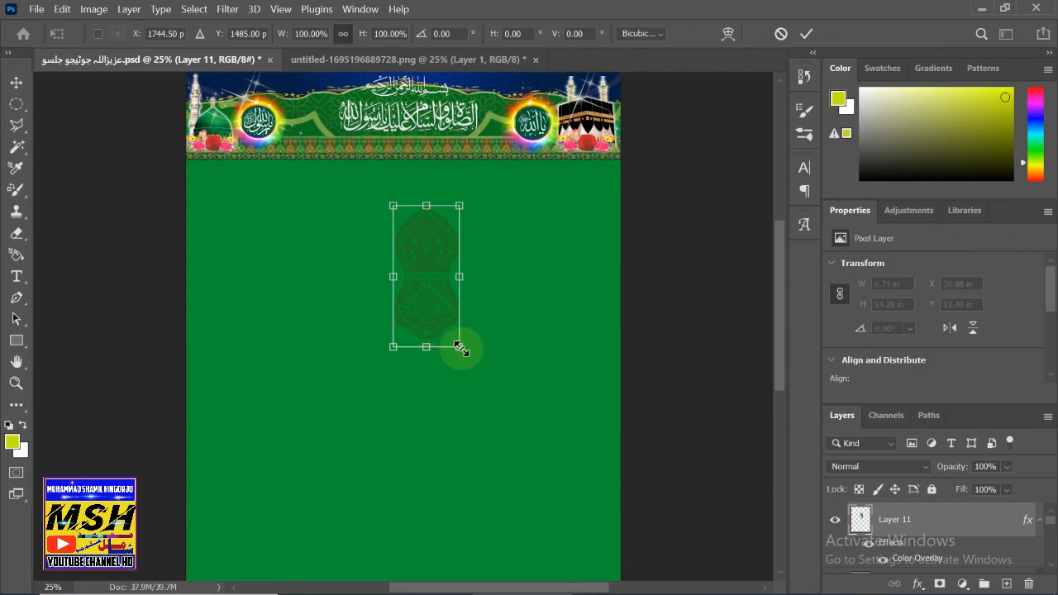
pyautogui.moveTo(460, 347); pyautogui.dragTo(298, 161)
pyautogui.scroll(2, 638, 257)
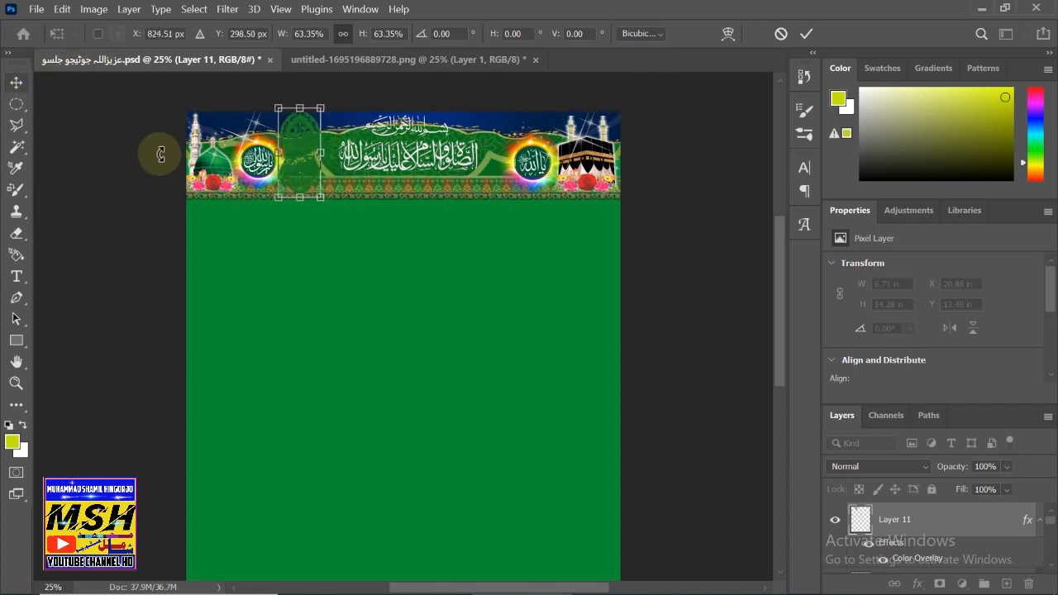
pyautogui.moveTo(324, 197); pyautogui.dragTo(298, 161)
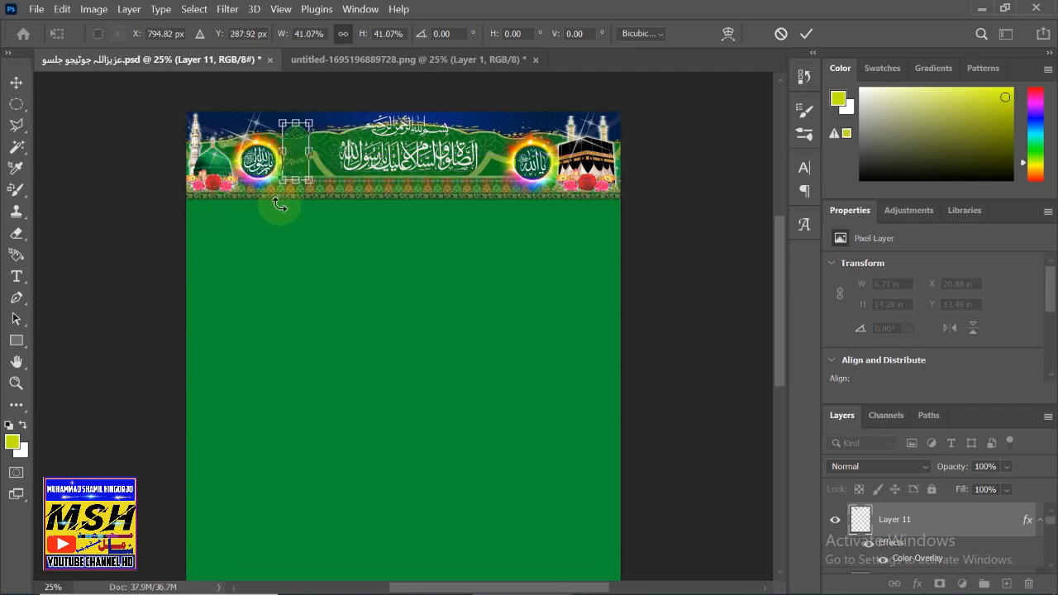
pyautogui.click(11, 86)
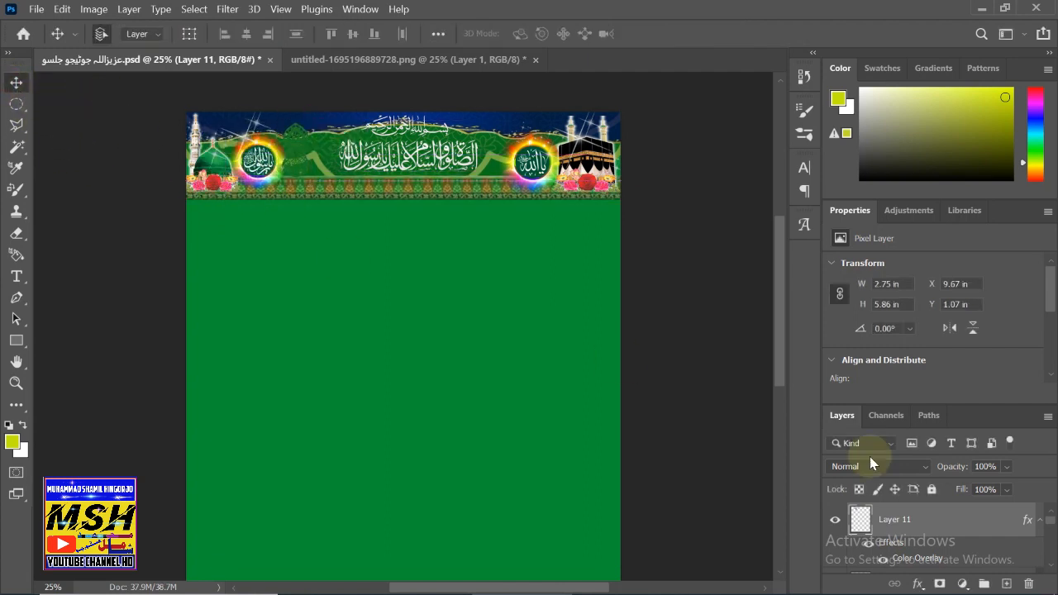
pyautogui.click(943, 527)
# - Delete the Nalain layer and copy the gold medallion from the ornaments PNG with an elliptical selection
pyautogui.moveTo(943, 527); pyautogui.dragTo(1026, 583)
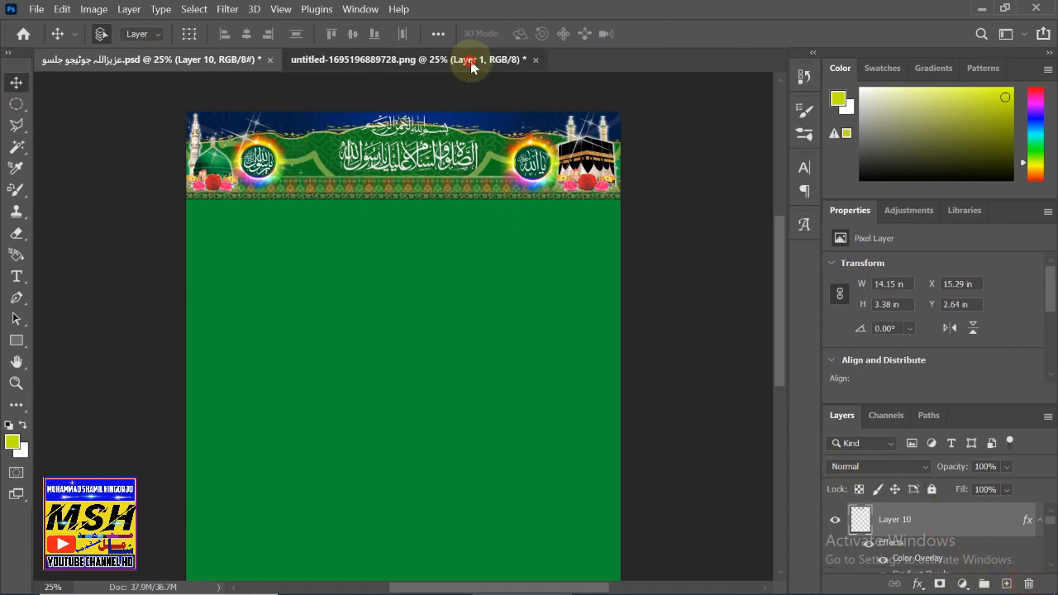
pyautogui.click(475, 62)
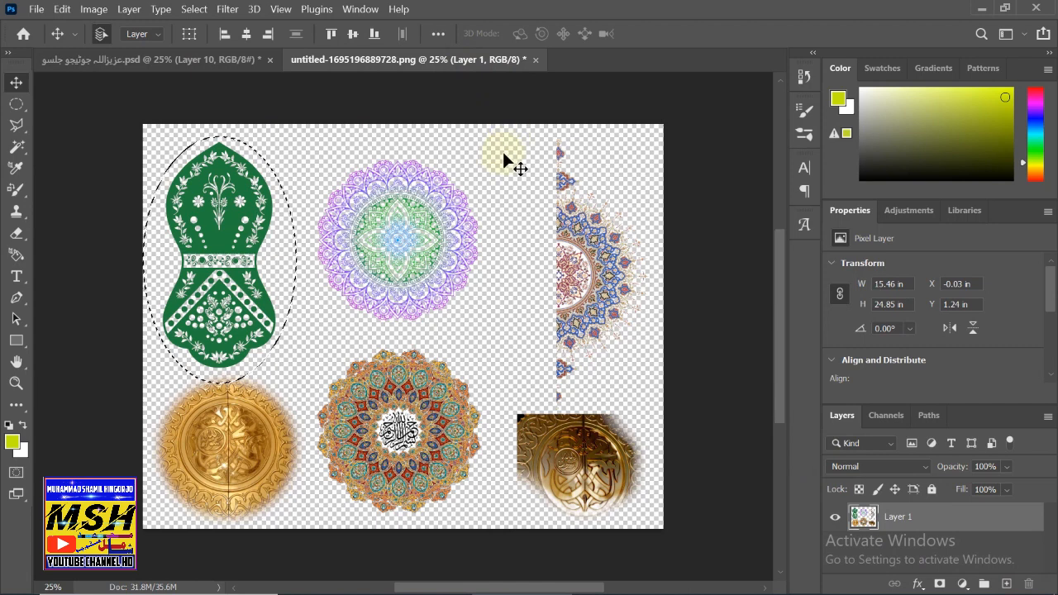
pyautogui.click(16, 104)
pyautogui.moveTo(151, 384); pyautogui.dragTo(303, 531)
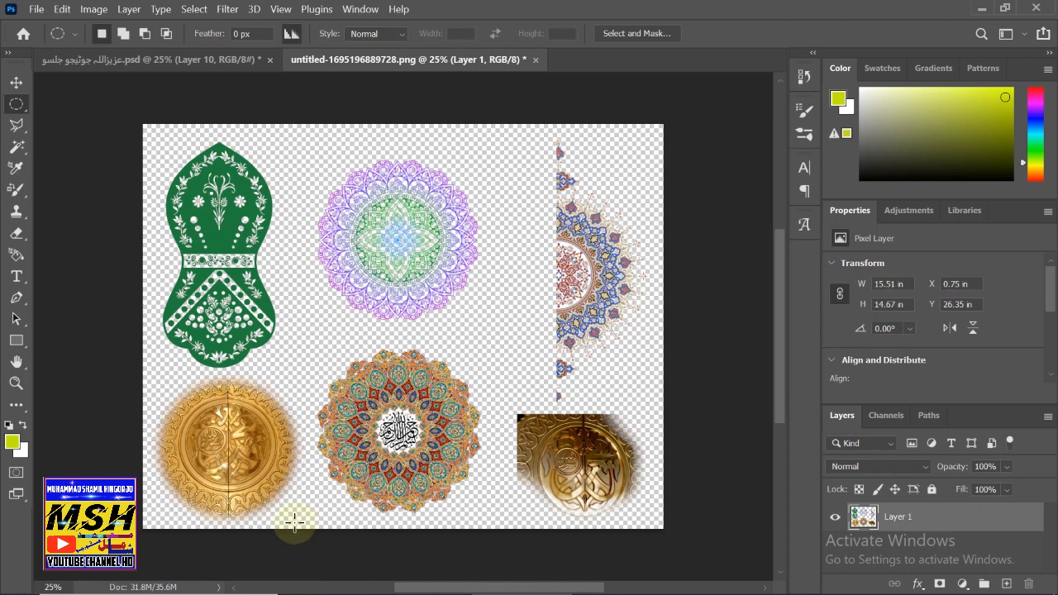
pyautogui.press('Up')
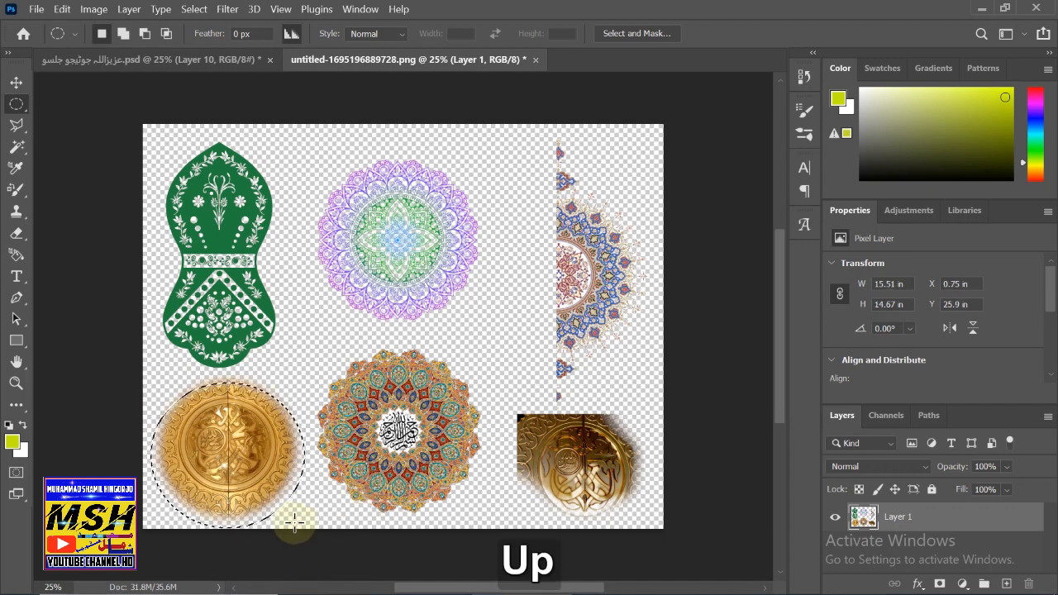
pyautogui.press('Up')
pyautogui.press('Up')
pyautogui.press('Up')
pyautogui.press('Up')
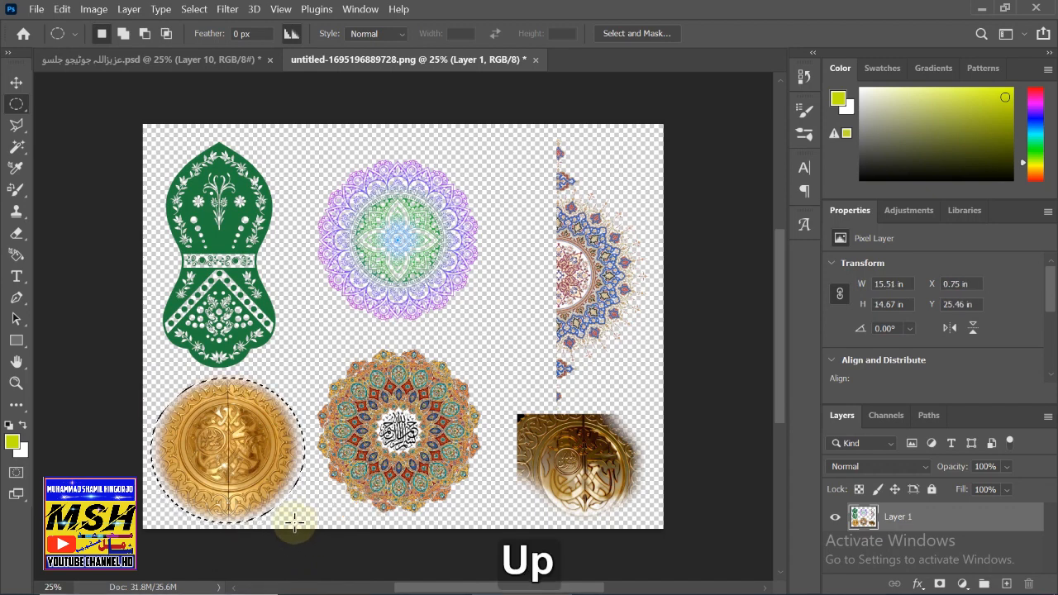
pyautogui.hotkey('ctrl', 'c')
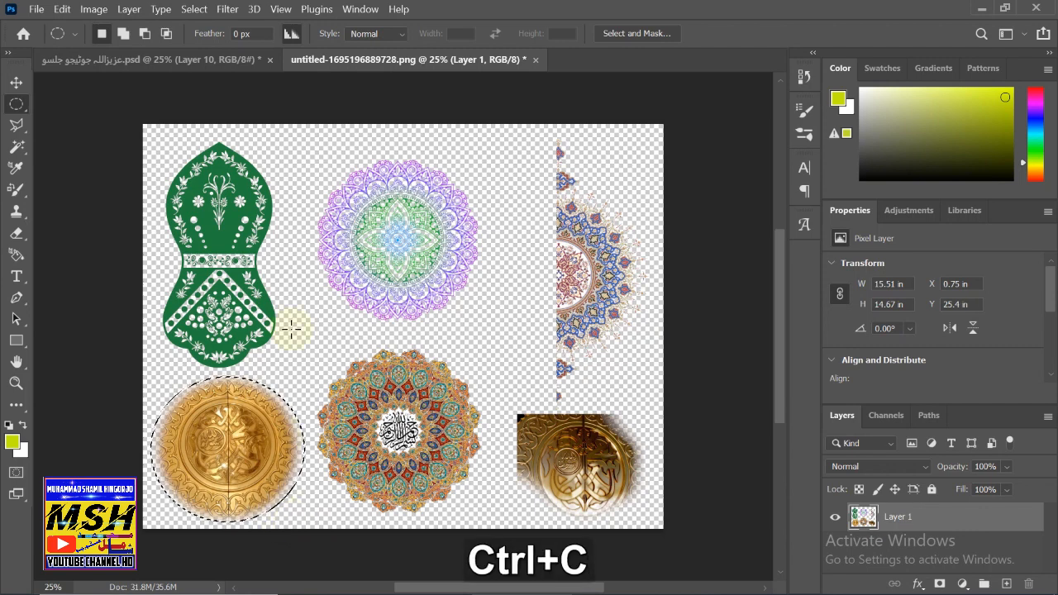
pyautogui.click(101, 59)
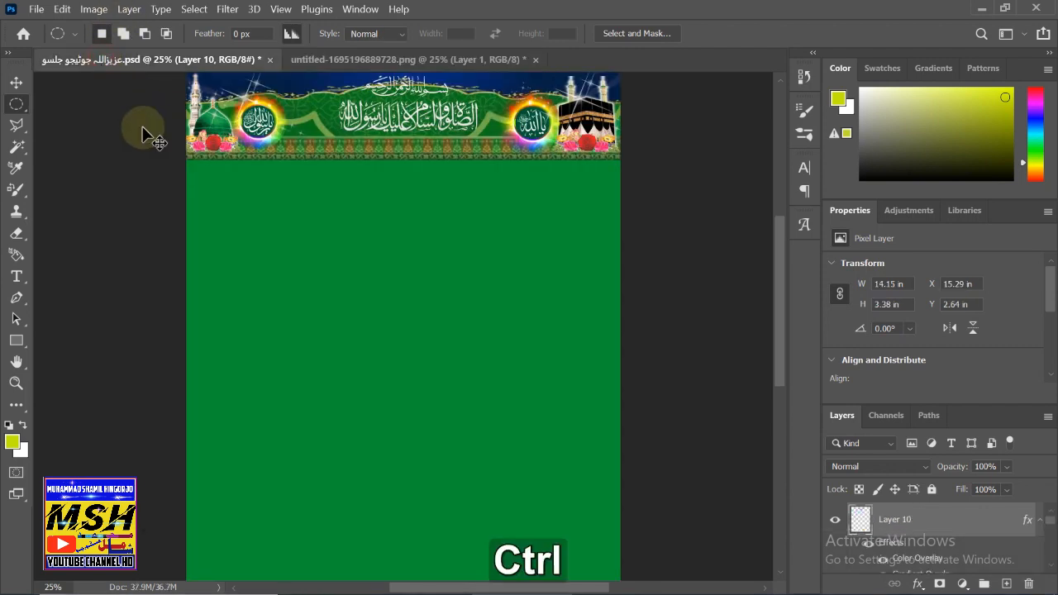
# - Paste the gold medallion, scaled to about 33% (5.17 × 4.88 in), left of the calligraphy
pyautogui.hotkey('ctrl', 'v')
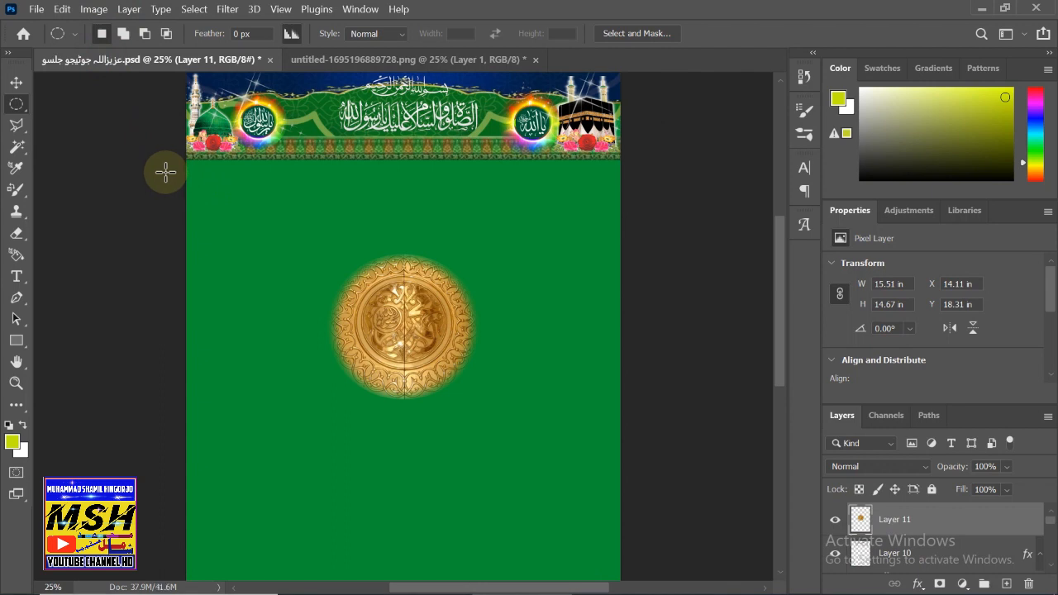
pyautogui.hotkey('ctrl', 't')
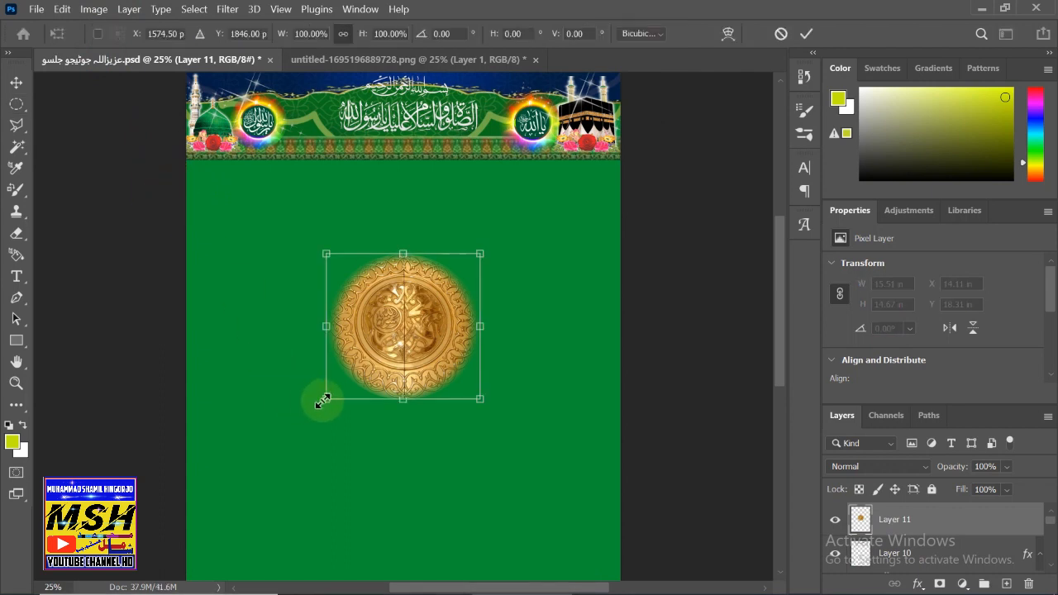
pyautogui.moveTo(331, 397); pyautogui.dragTo(315, 186)
pyautogui.scroll(2, 331, 355)
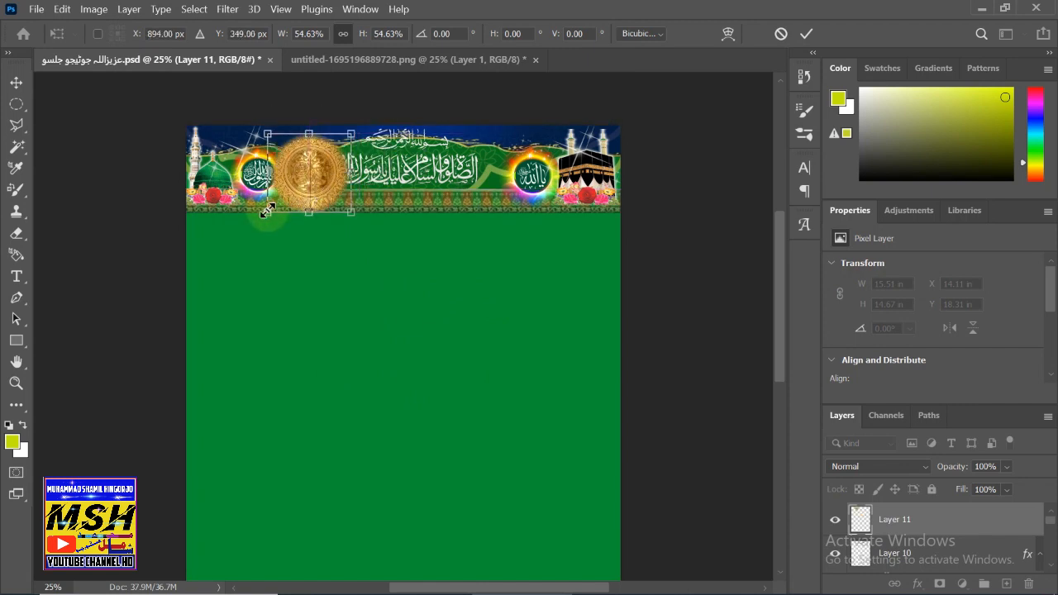
pyautogui.moveTo(267, 213); pyautogui.dragTo(296, 150)
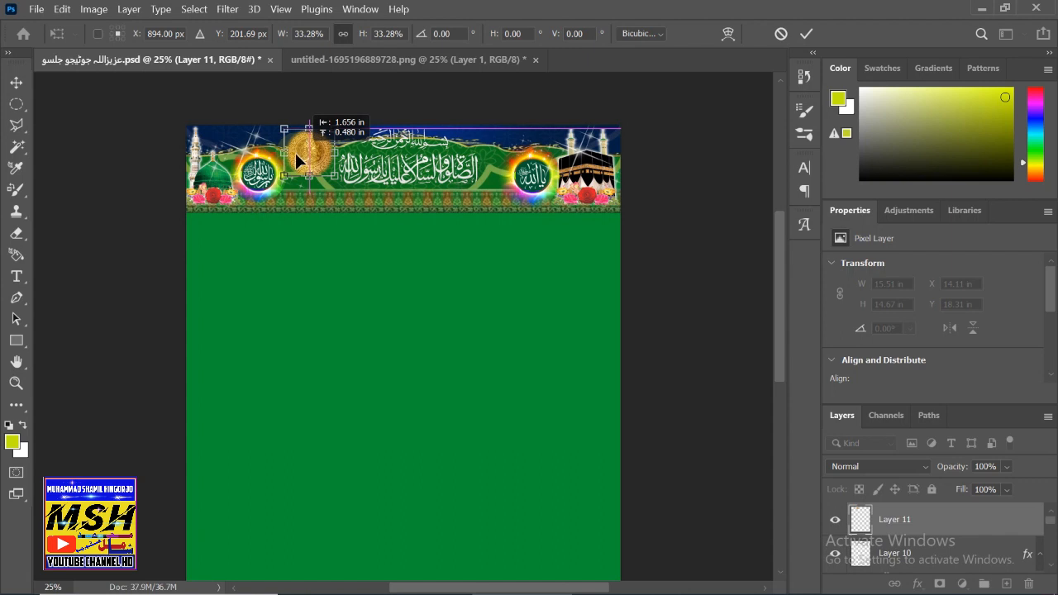
pyautogui.moveTo(295, 152); pyautogui.dragTo(292, 153)
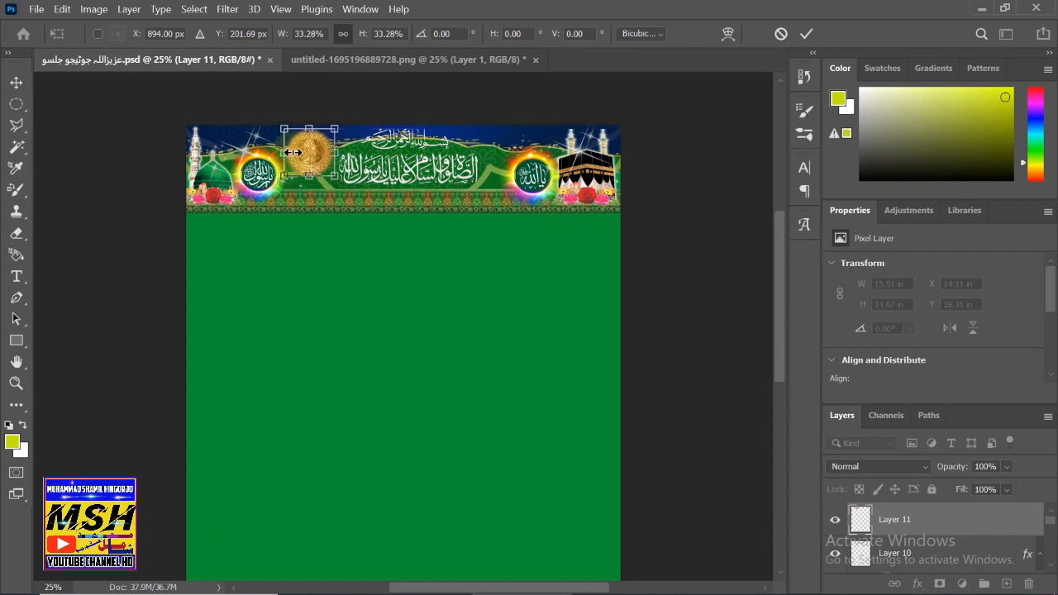
pyautogui.click(981, 529)
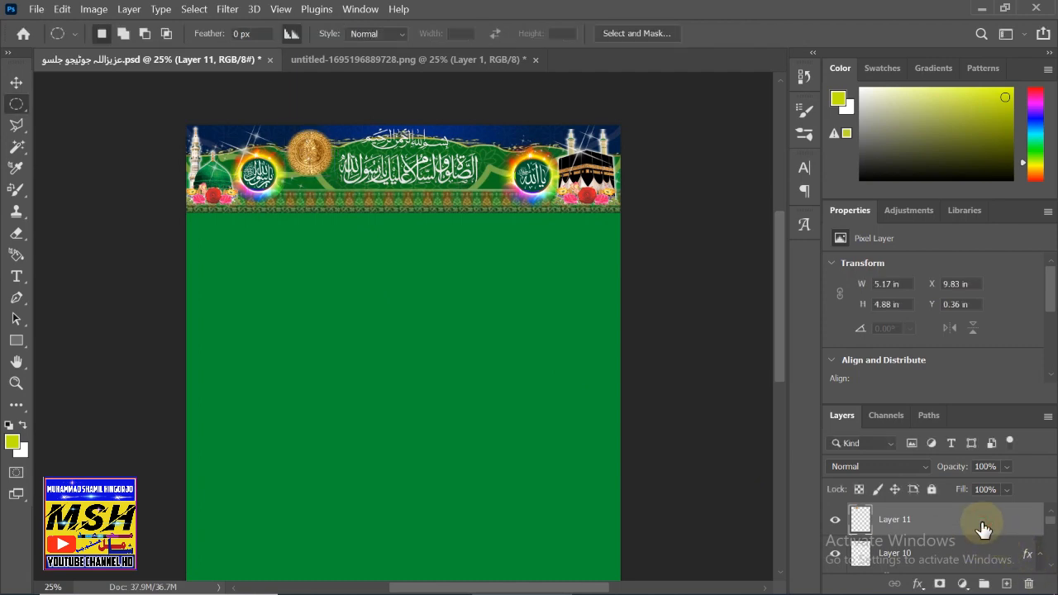
# - Give the medallion layer 83% opacity and 85% fill opacity in Blending Options
pyautogui.doubleClick(981, 529)
pyautogui.moveTo(564, 102); pyautogui.dragTo(784, 97)
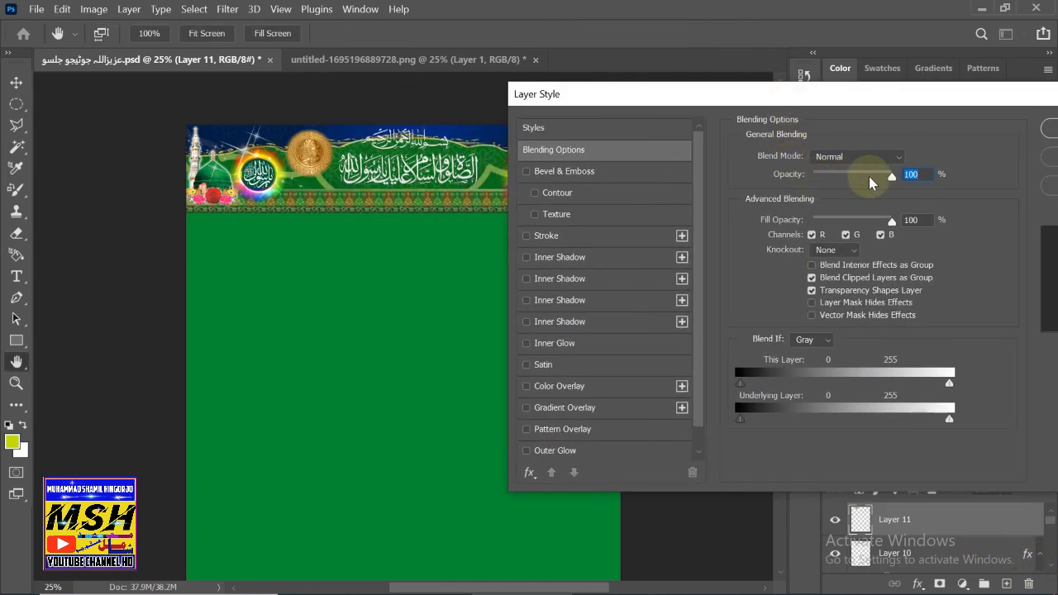
pyautogui.moveTo(871, 183)
pyautogui.mouseDown()
pyautogui.moveTo(900, 174)
pyautogui.moveTo(877, 185)
pyautogui.mouseUp()
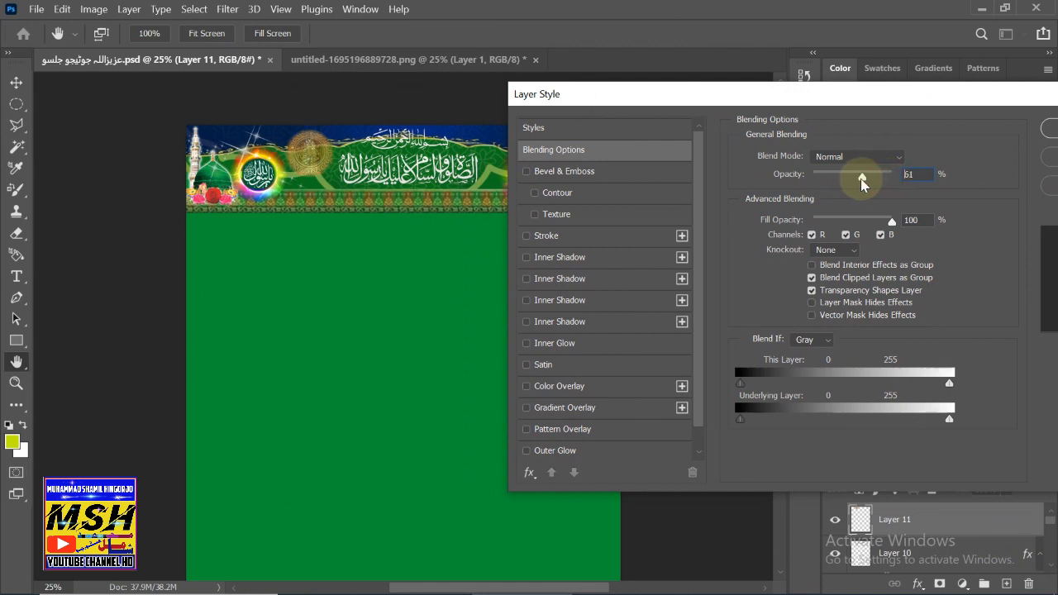
pyautogui.moveTo(892, 220); pyautogui.dragTo(882, 230)
pyautogui.moveTo(788, 100); pyautogui.dragTo(581, 221)
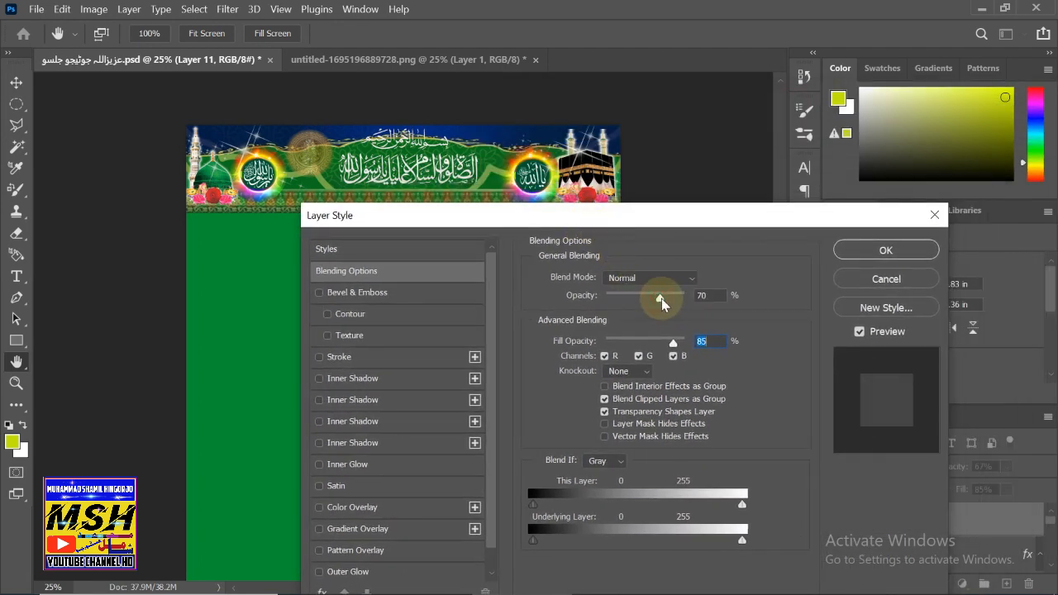
pyautogui.moveTo(667, 304)
pyautogui.mouseDown()
pyautogui.moveTo(700, 299)
pyautogui.moveTo(665, 304)
pyautogui.mouseUp()
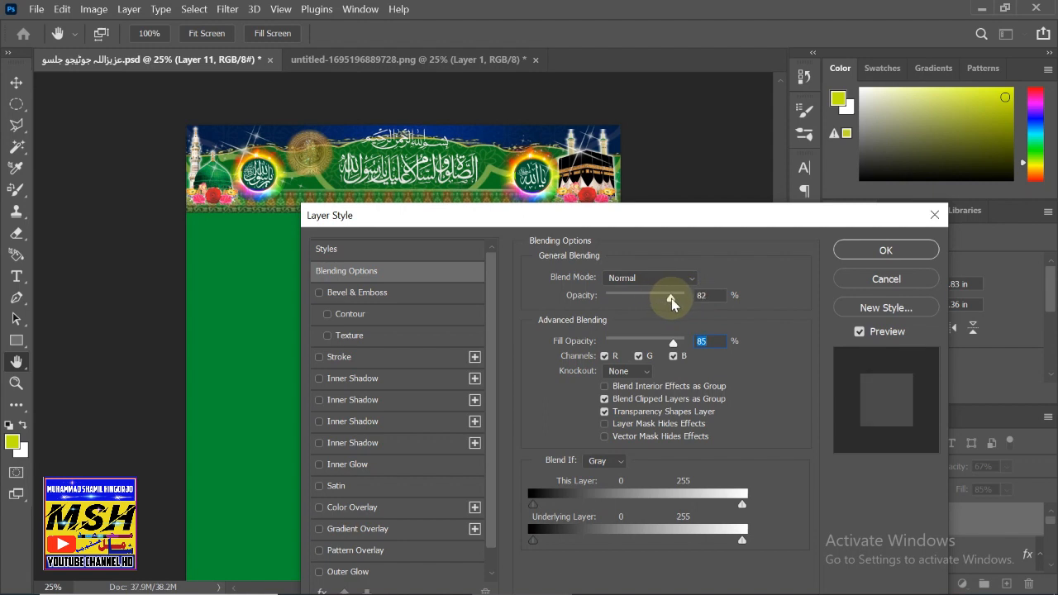
pyautogui.click(883, 251)
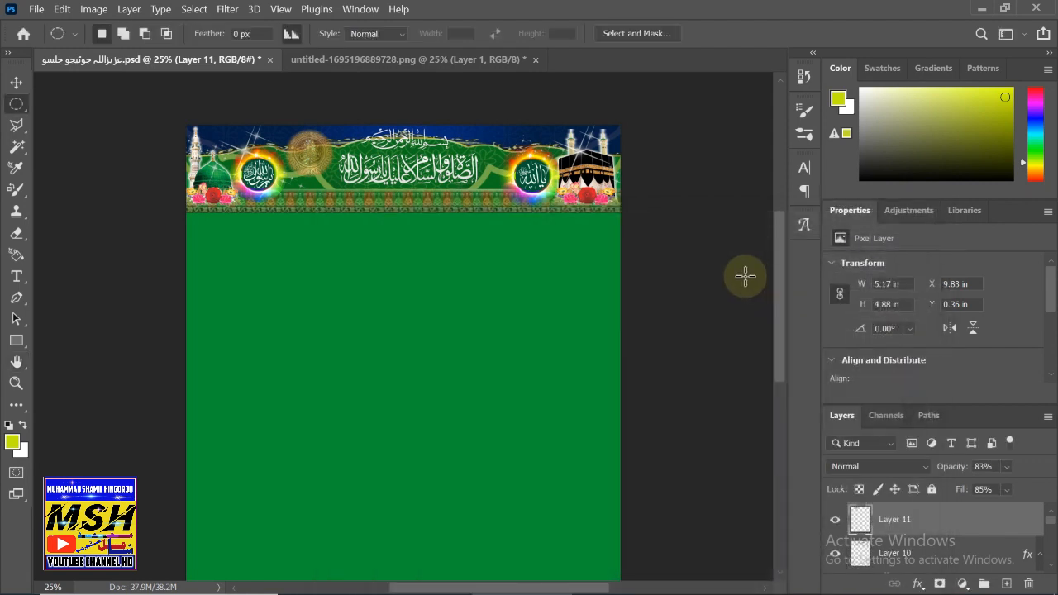
# - Duplicate the translucent medallion as Layer 12 and place it right of the calligraphy
pyautogui.hotkey('ctrl', 'c')
pyautogui.hotkey('ctrl', 'v')
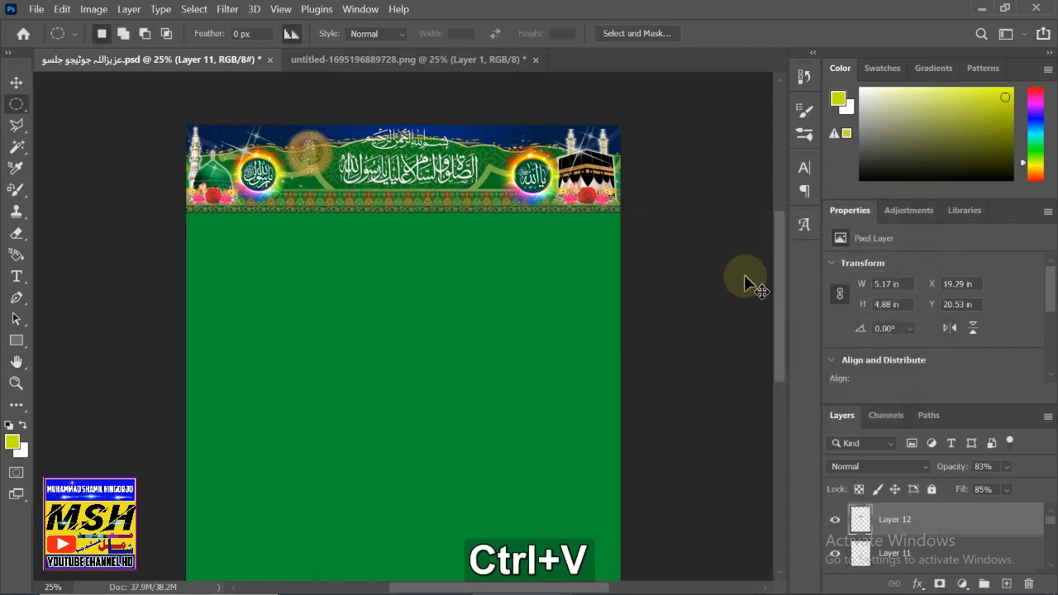
pyautogui.press('v')
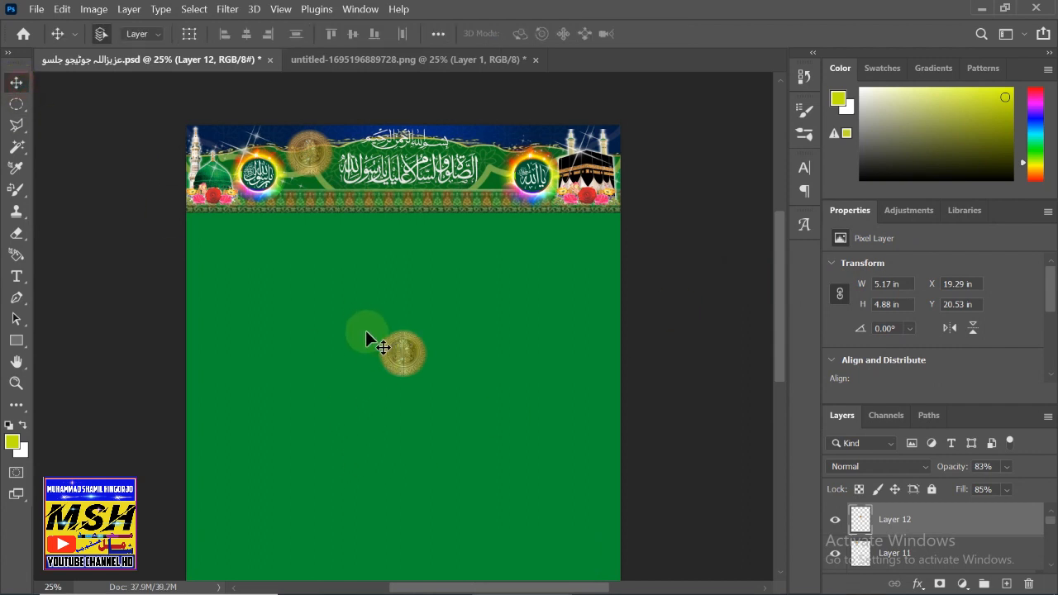
pyautogui.moveTo(415, 365); pyautogui.dragTo(507, 164)
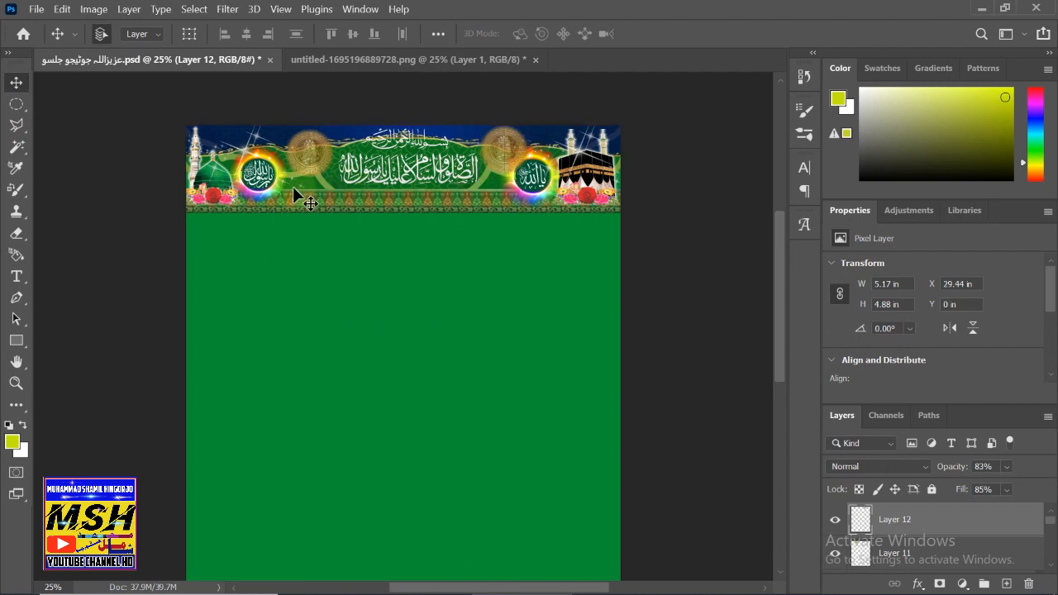
pyautogui.click(309, 151)
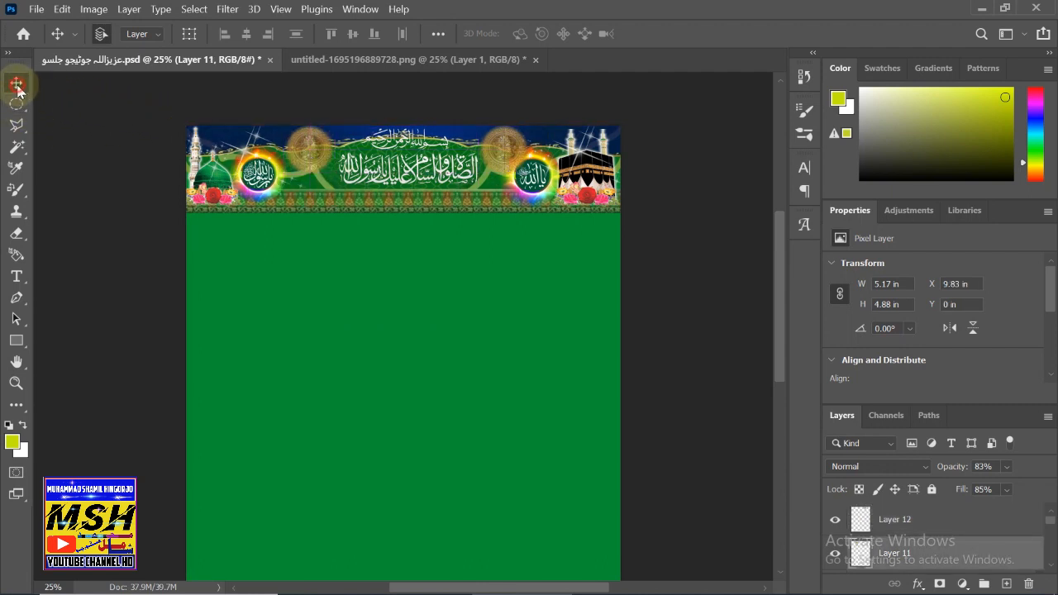
pyautogui.click(398, 356)
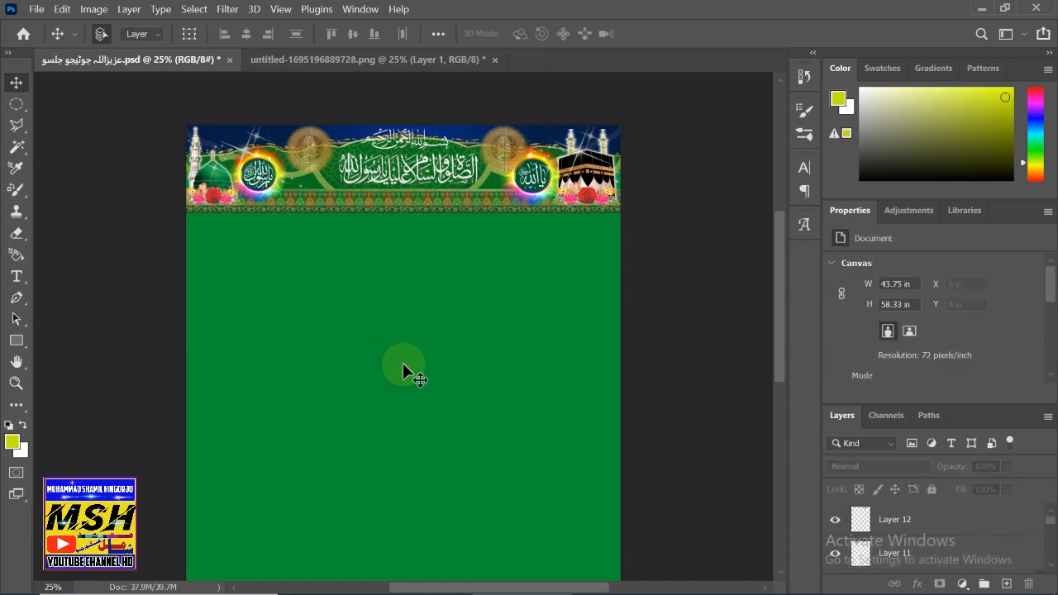
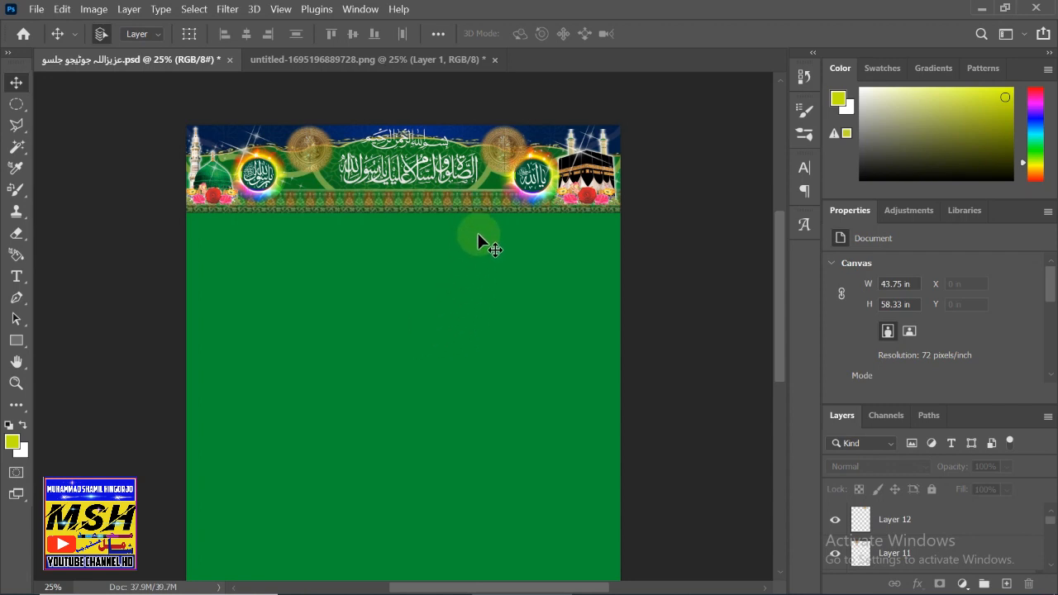
# - With Layer 12 active, select all of the canvas
pyautogui.click(990, 525)
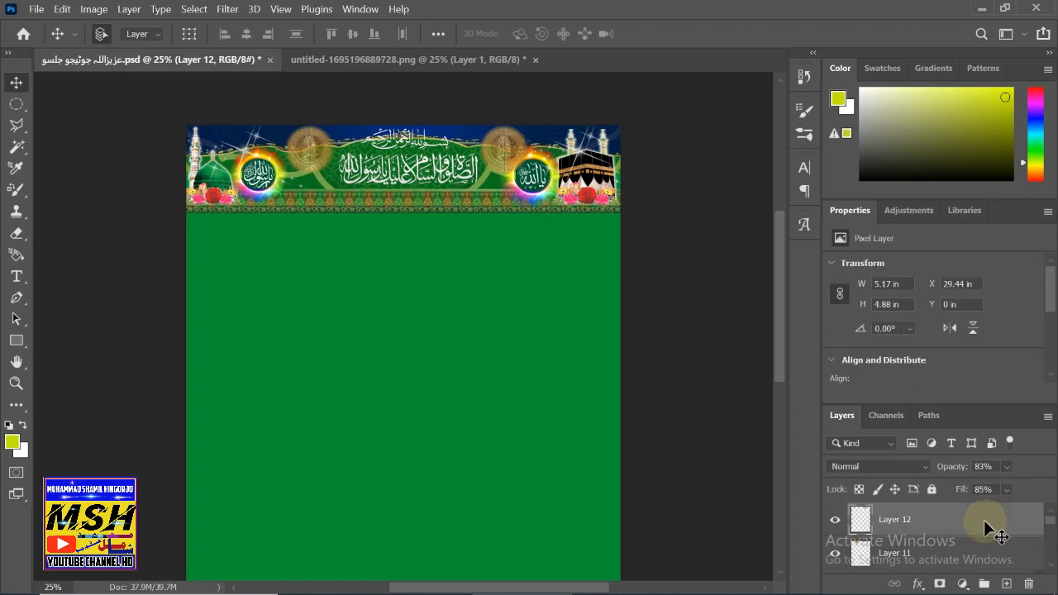
pyautogui.hotkey('ctrl', 'a')
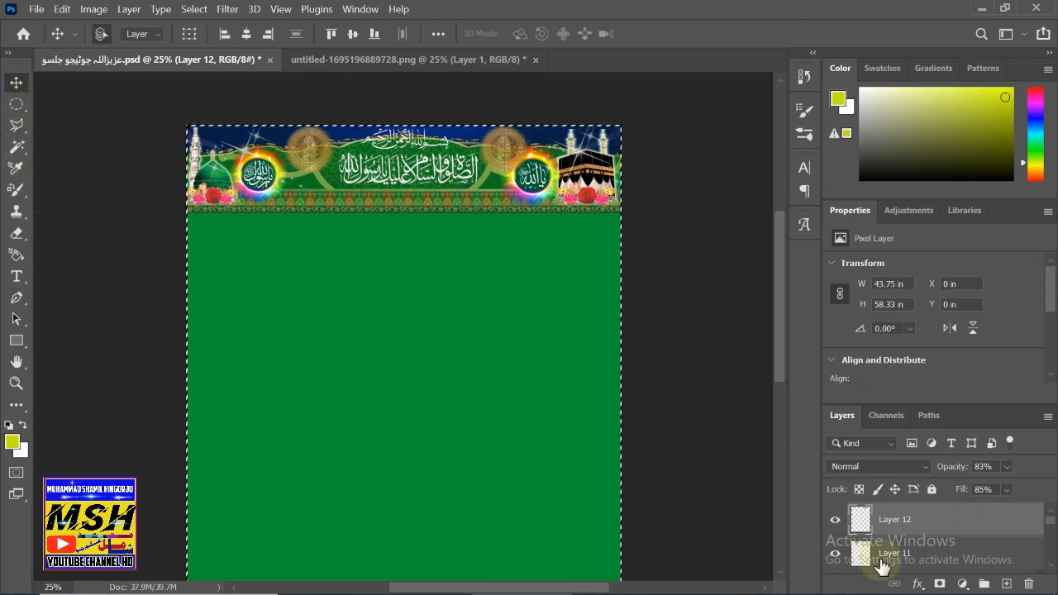
# - Clear the whole-canvas selection using the Rectangular Marquee tool
pyautogui.scroll(-4, 914, 562)
pyautogui.scroll(4, 908, 552)
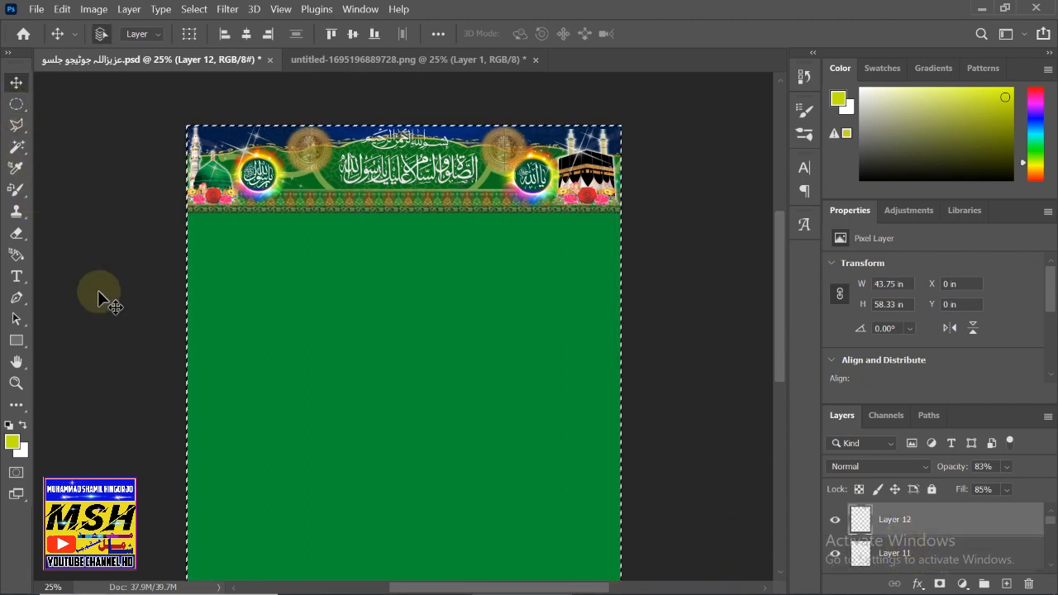
pyautogui.click(16, 104)
pyautogui.click(37, 113)
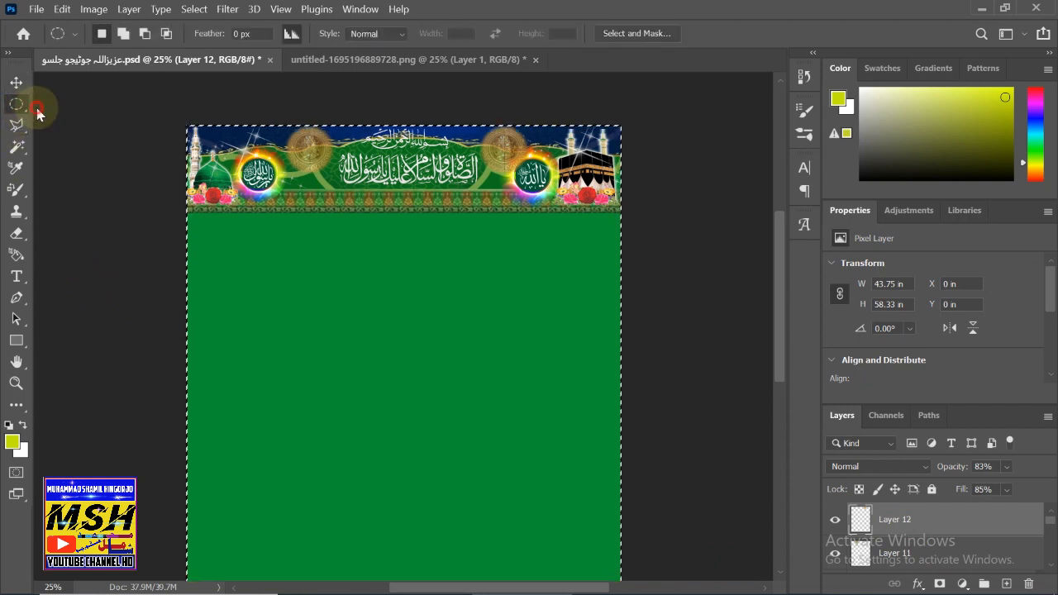
pyautogui.click(244, 303)
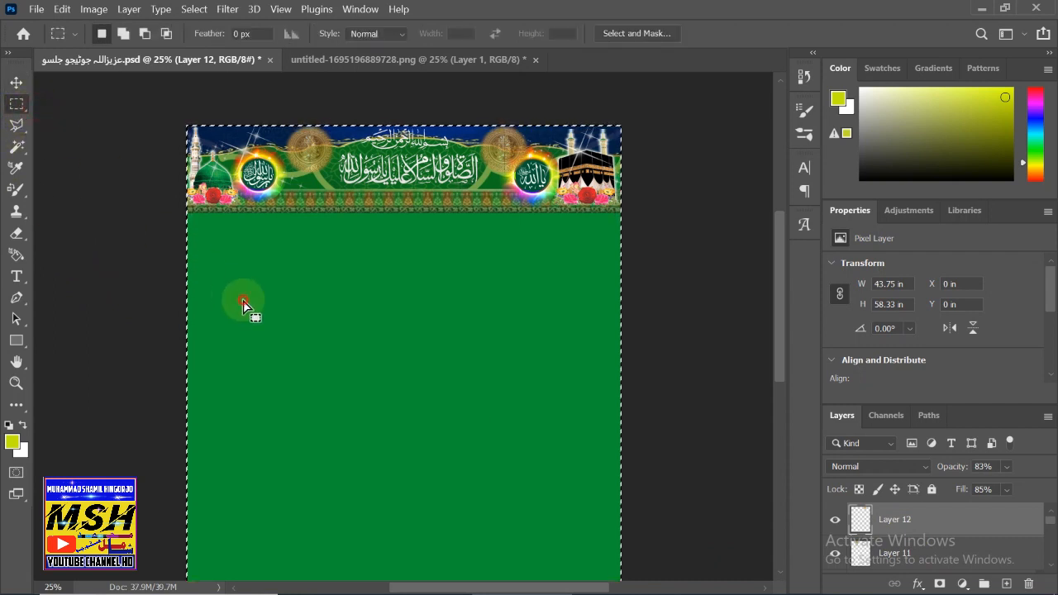
# - Select Layers 11 and 10 together and continue down the Layers panel
pyautogui.keyDown('shift'); pyautogui.click(897, 552); pyautogui.keyUp('shift')
pyautogui.click(1052, 566)
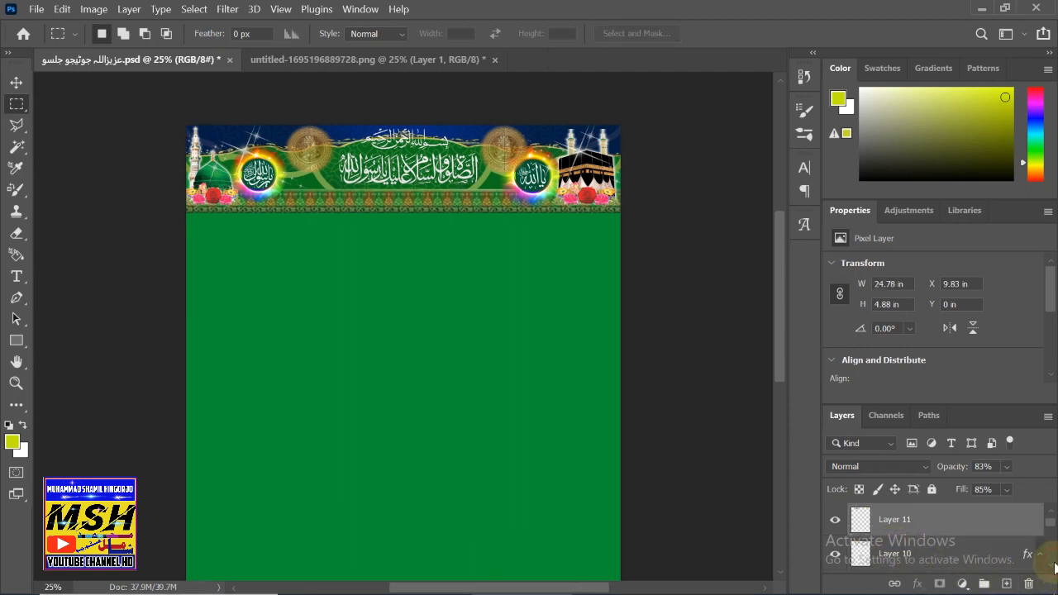
pyautogui.keyDown('shift'); pyautogui.click(976, 564); pyautogui.keyUp('shift')
pyautogui.click(1052, 566)
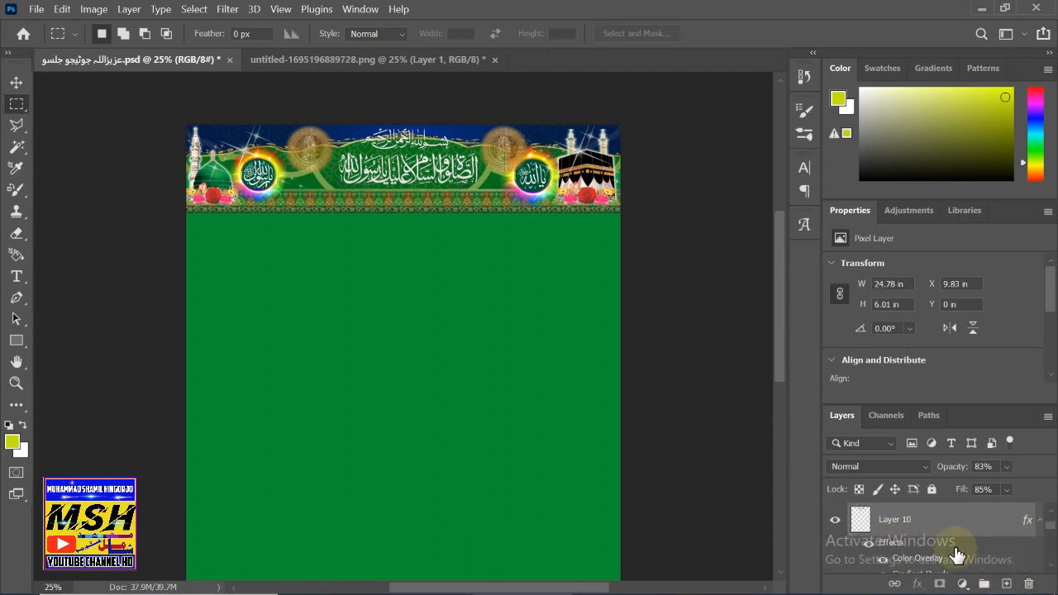
pyautogui.click(1052, 566)
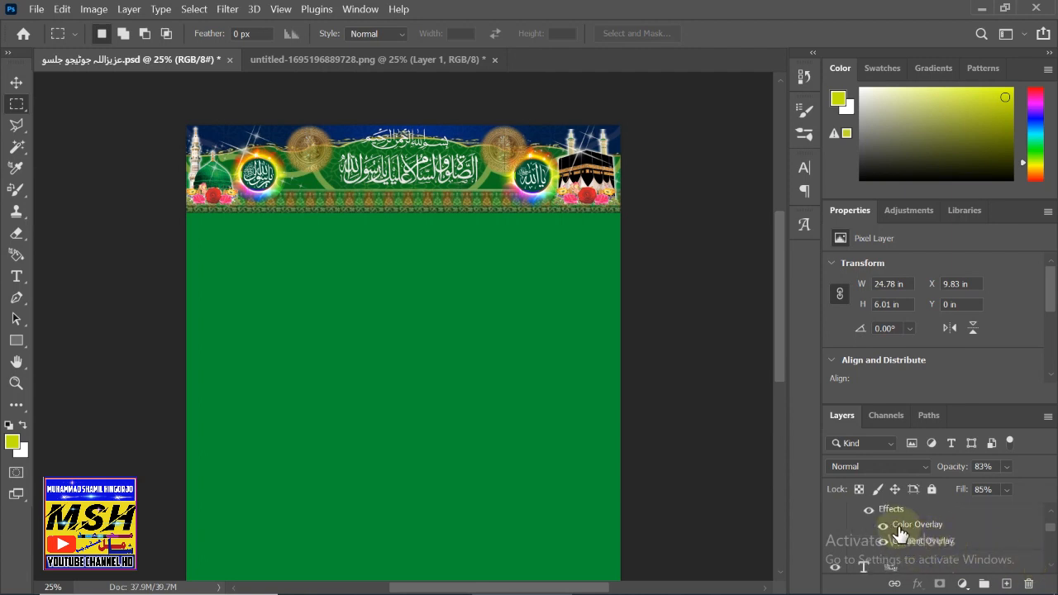
pyautogui.moveTo(907, 574); pyautogui.dragTo(1033, 578)
pyautogui.click(1051, 568)
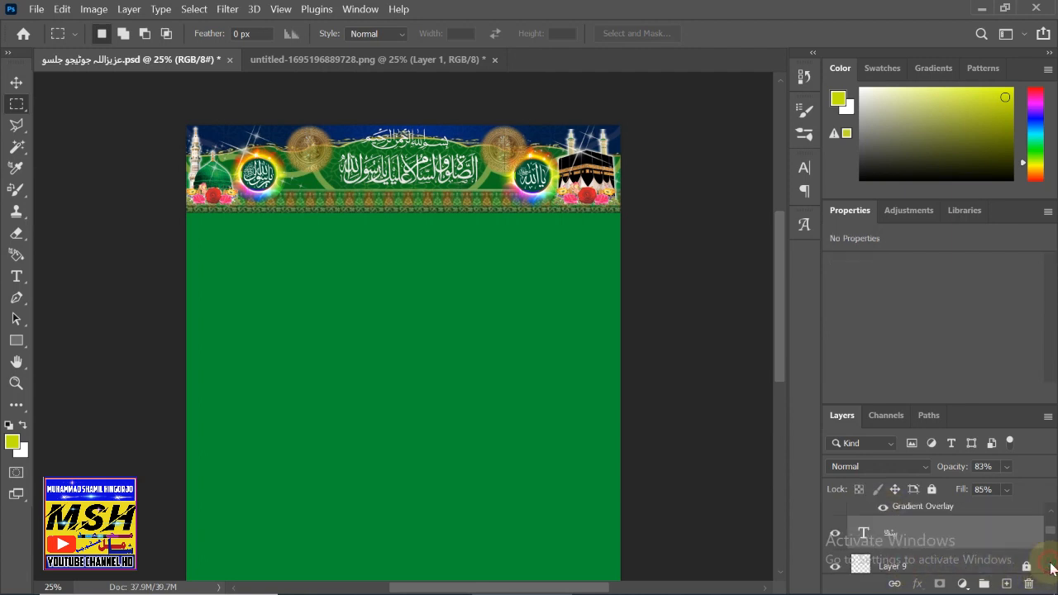
pyautogui.scroll(-1, 940, 538)
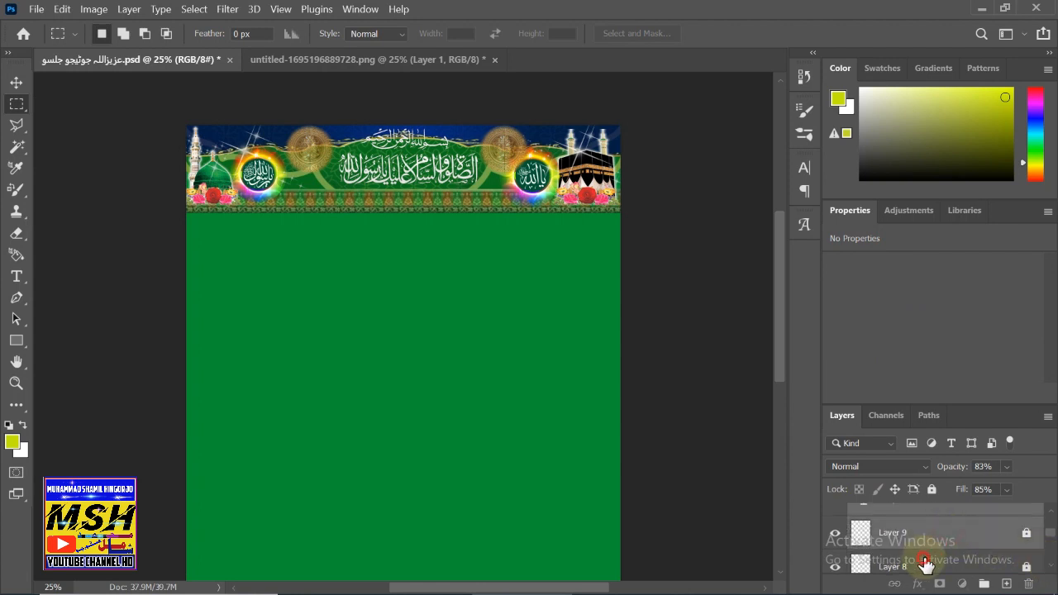
pyautogui.scroll(-2, 932, 543)
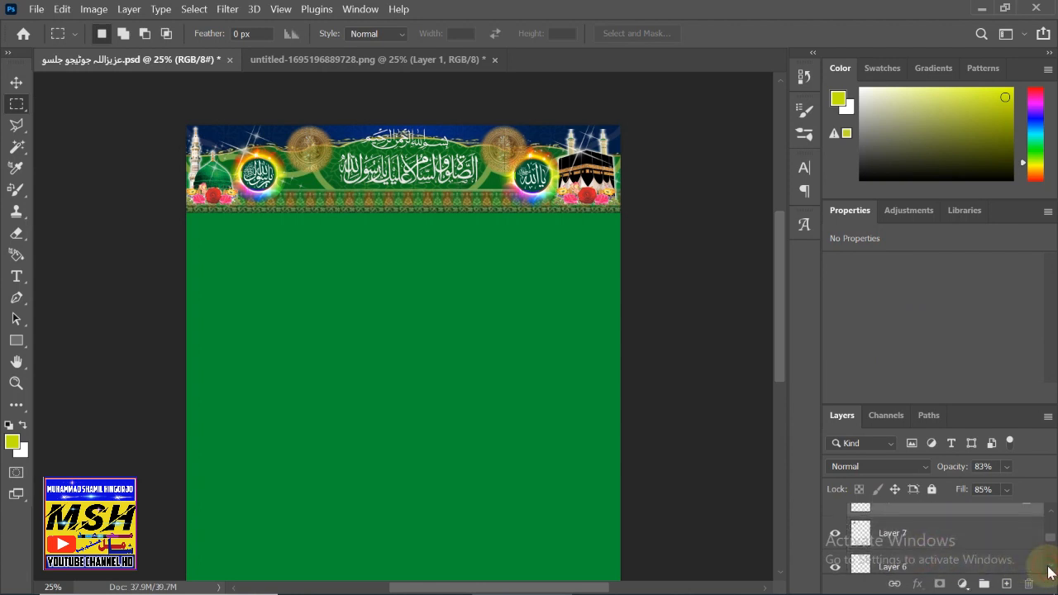
pyautogui.moveTo(886, 563); pyautogui.dragTo(1028, 583)
pyautogui.scroll(-1, 1025, 570)
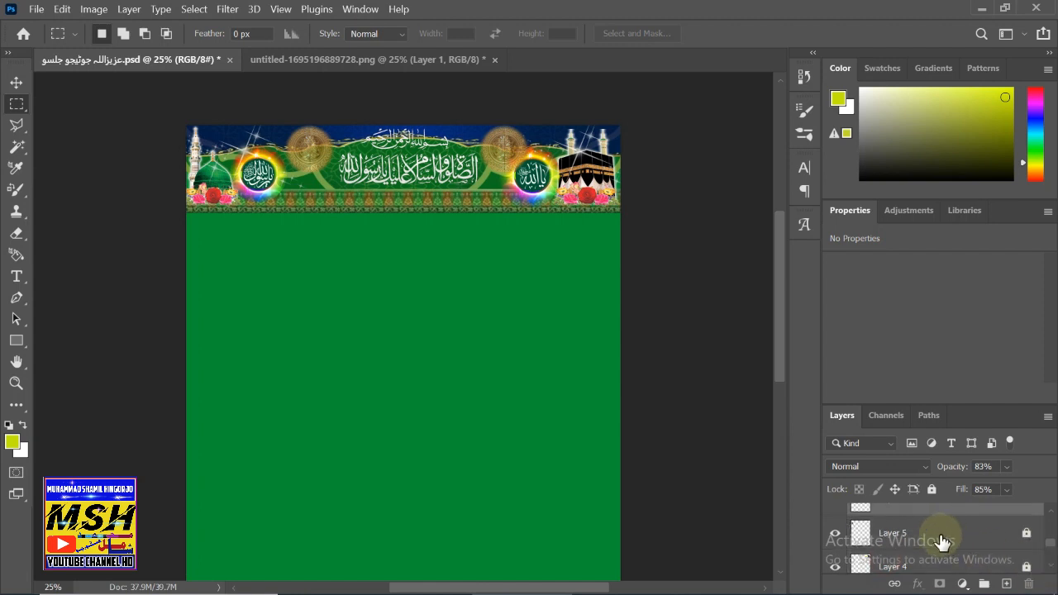
# - Extend the layer selection down through Layer 4, Layer 2 and Layer 1
pyautogui.keyDown('ctrl'); pyautogui.click(981, 562); pyautogui.keyUp('ctrl')
pyautogui.click(1050, 566)
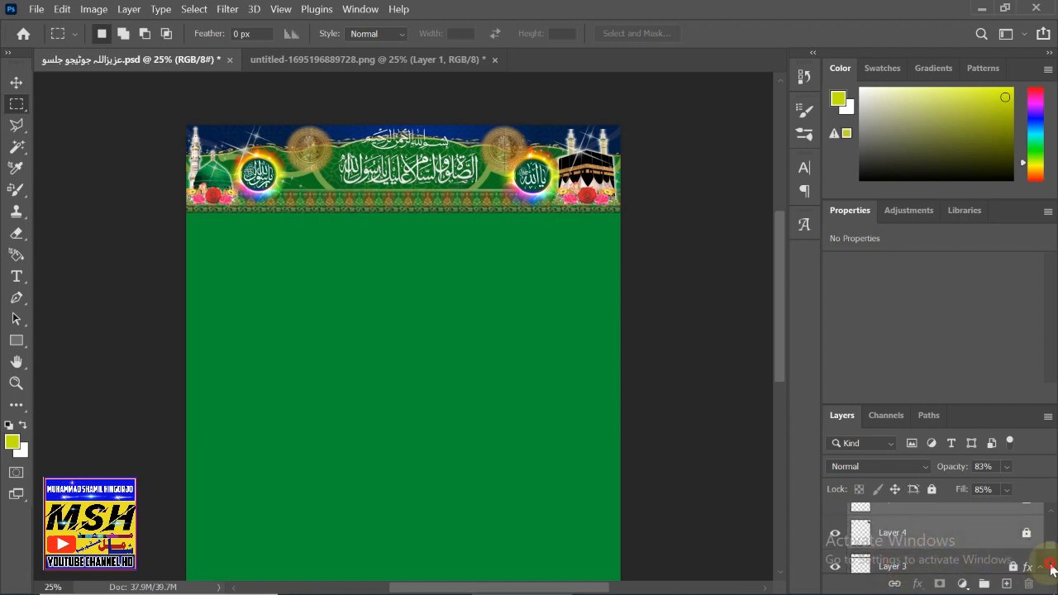
pyautogui.click(1048, 568)
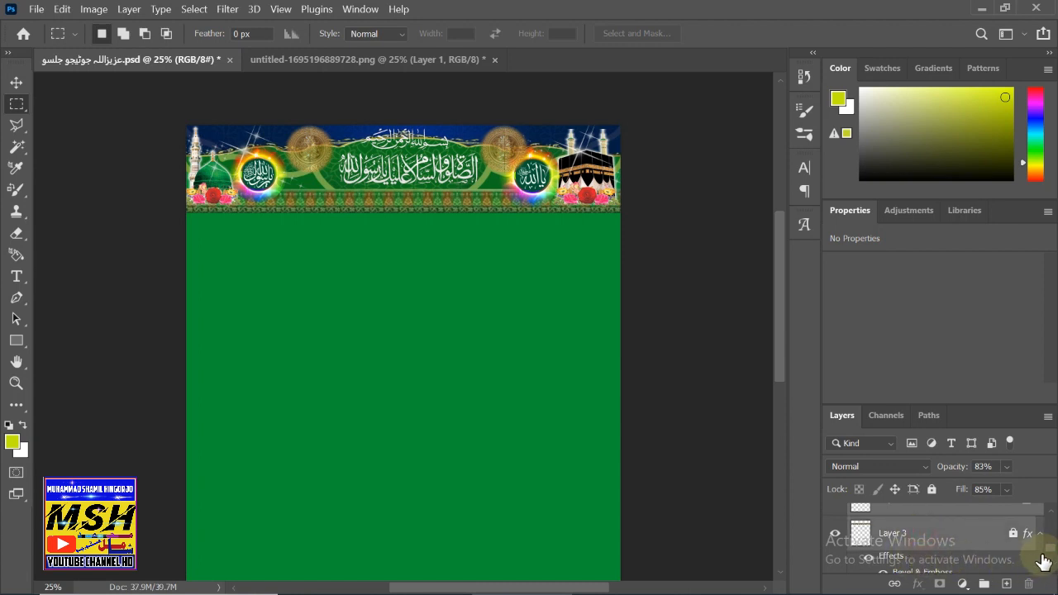
pyautogui.click(1055, 567)
pyautogui.click(1052, 568)
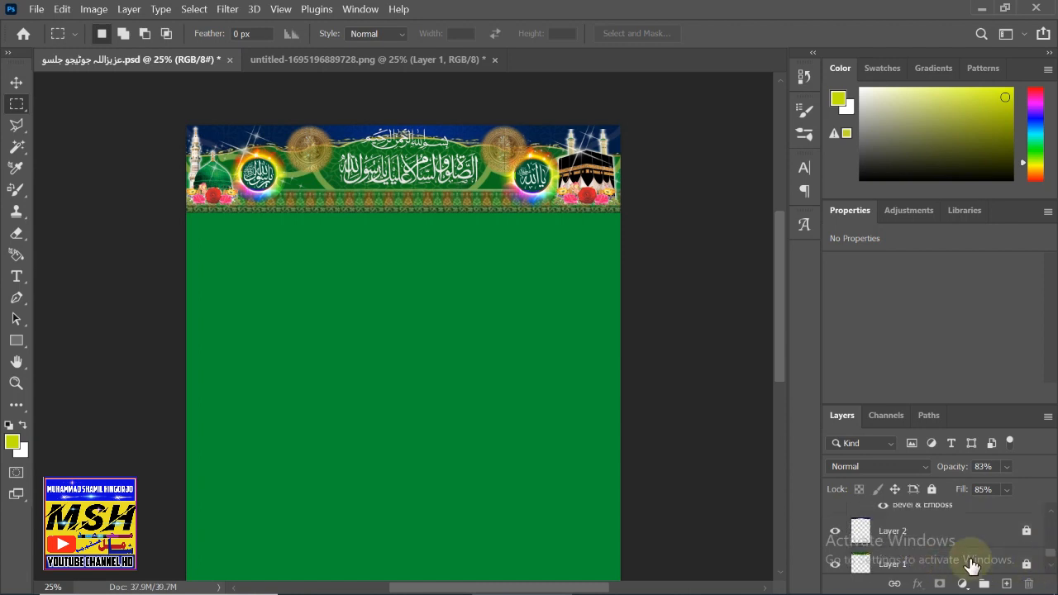
pyautogui.keyDown('ctrl'); pyautogui.click(897, 534); pyautogui.keyUp('ctrl')
pyautogui.keyDown('ctrl'); pyautogui.click(889, 566); pyautogui.keyUp('ctrl')
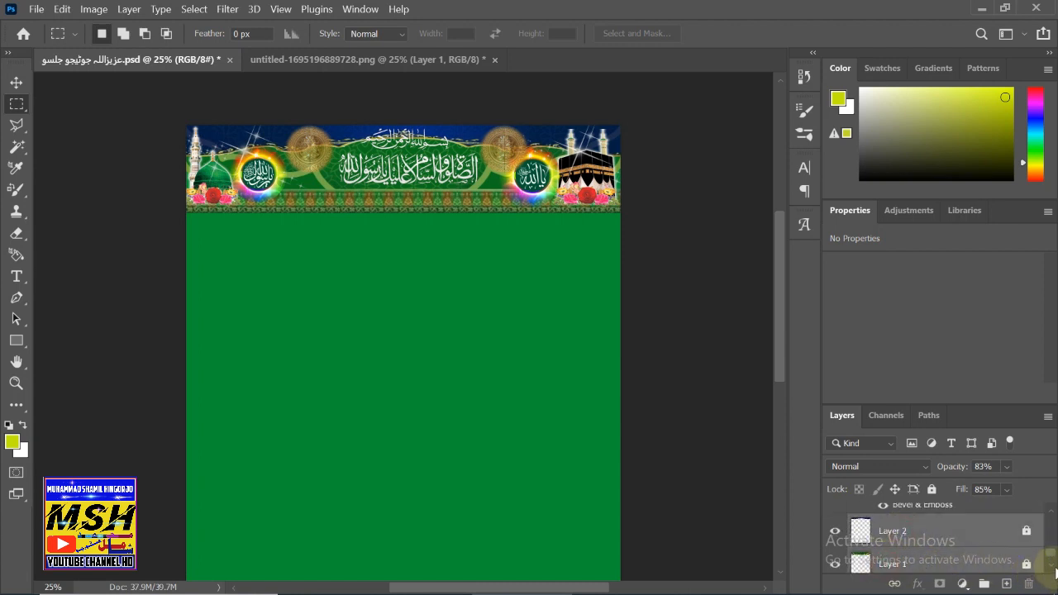
pyautogui.click(1055, 567)
pyautogui.click(1054, 567)
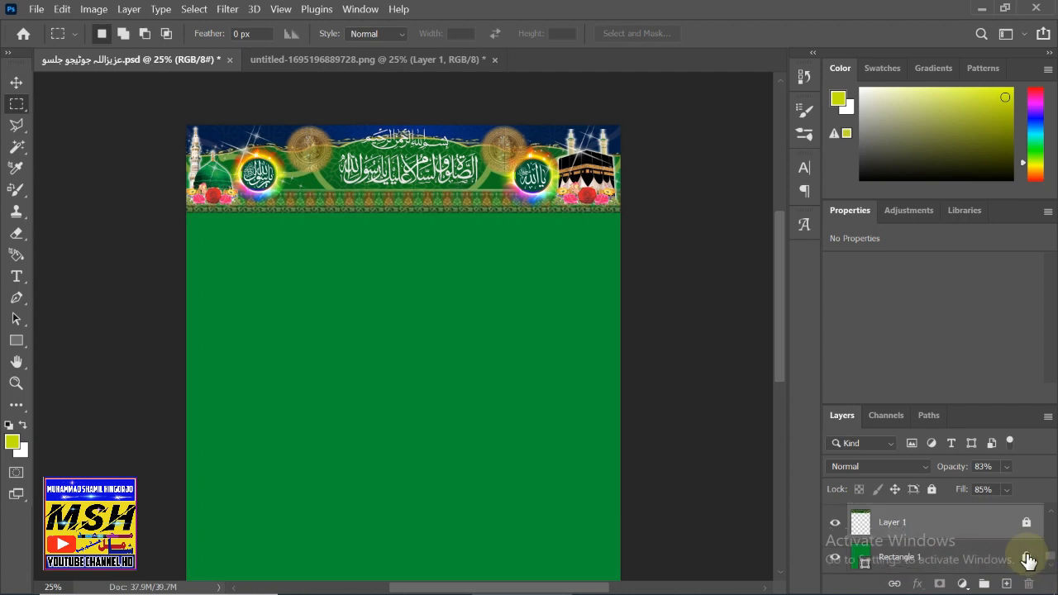
# - Group the selected layers, rename the group 'tile 1', and lock it completely
pyautogui.hotkey('ctrl', 'g')
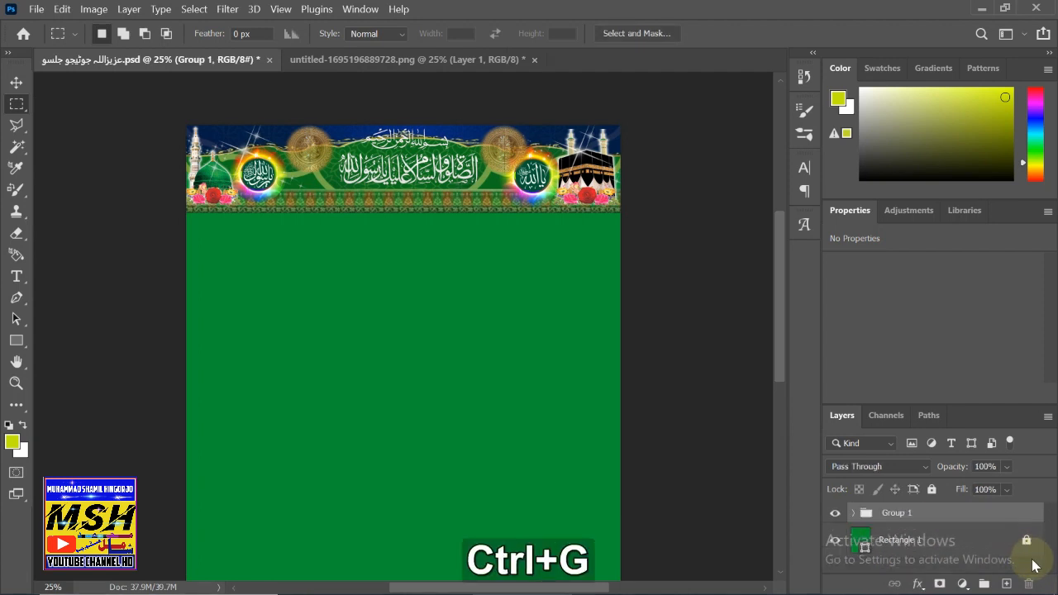
pyautogui.doubleClick(886, 513)
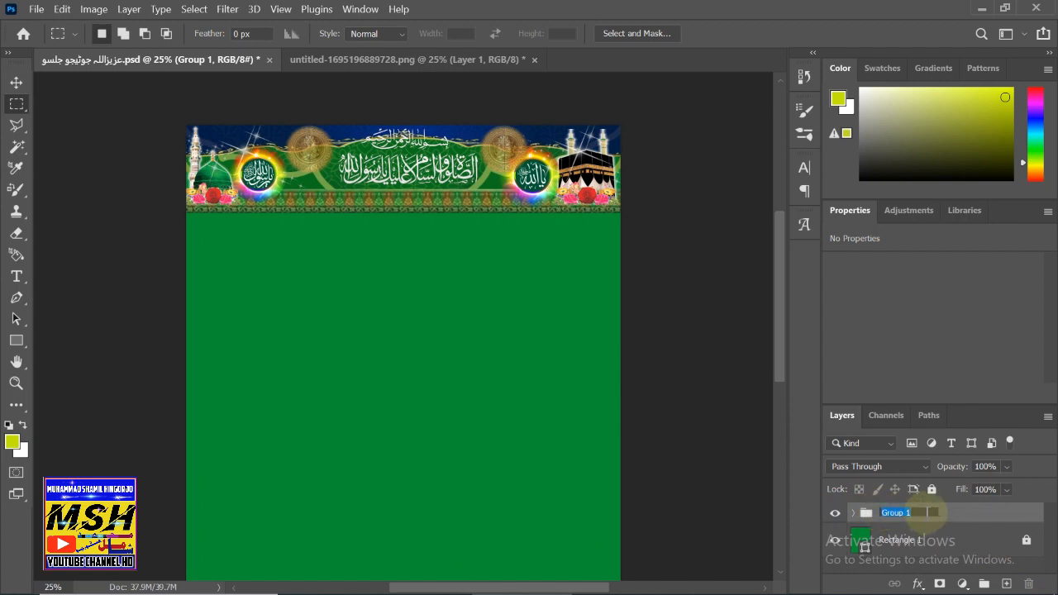
pyautogui.write('تڳتڳ')
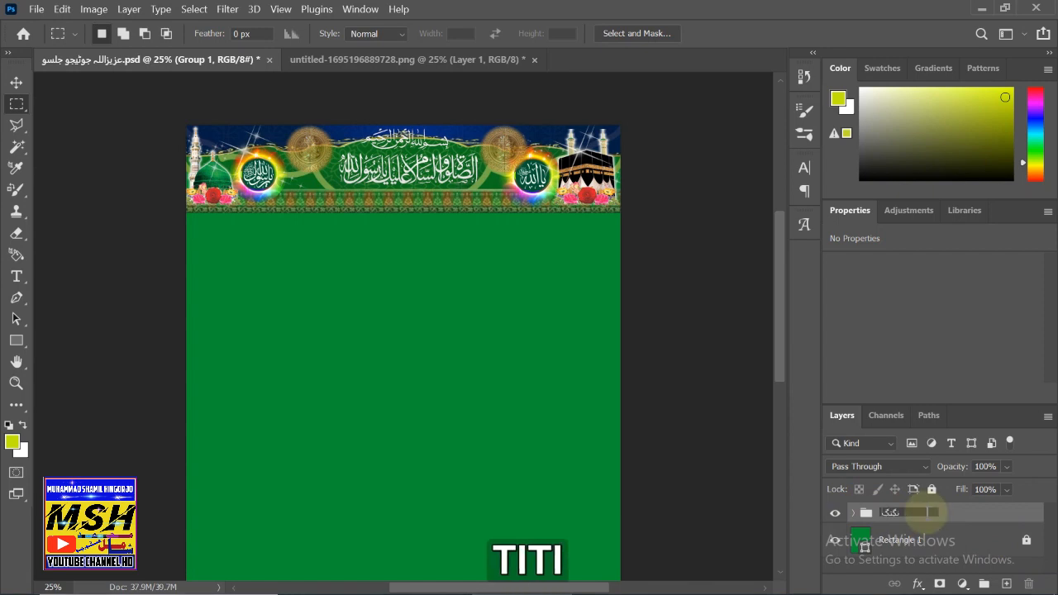
pyautogui.press('BackSpace')
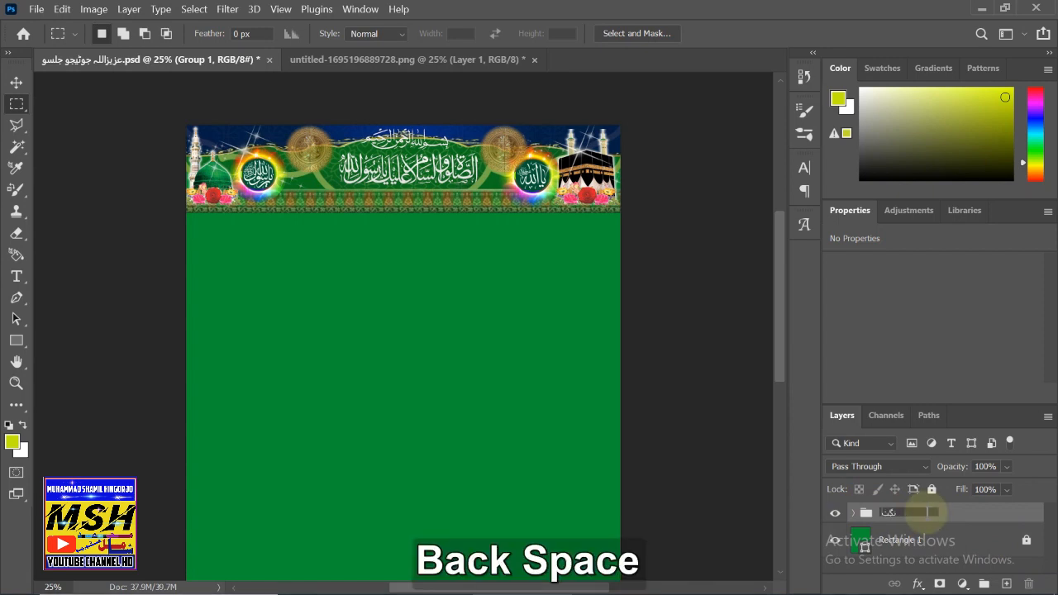
pyautogui.hotkey('alt', 'shift')
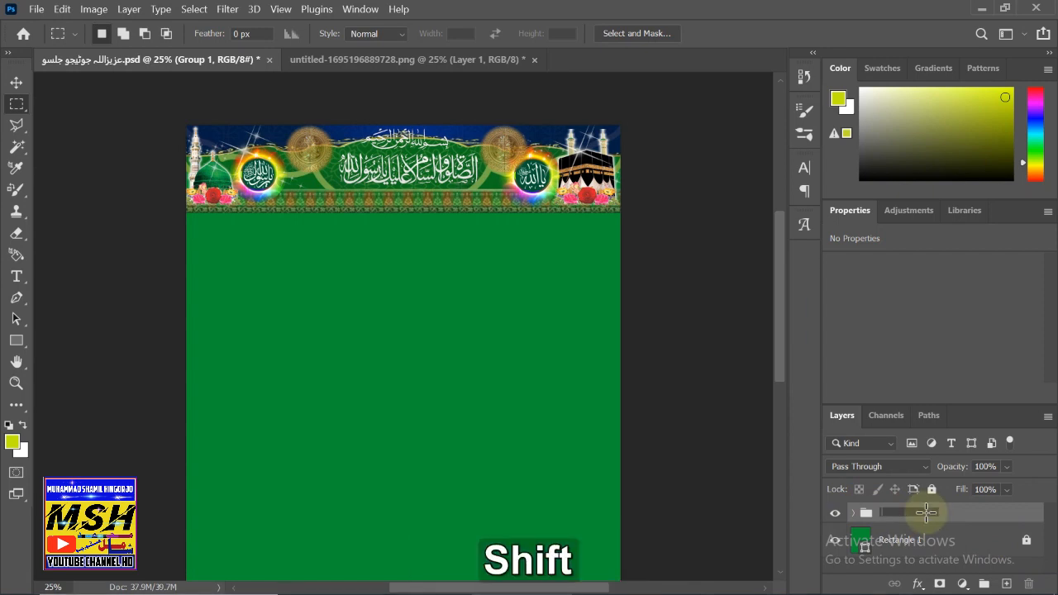
pyautogui.write('ti')
pyautogui.write('le ')
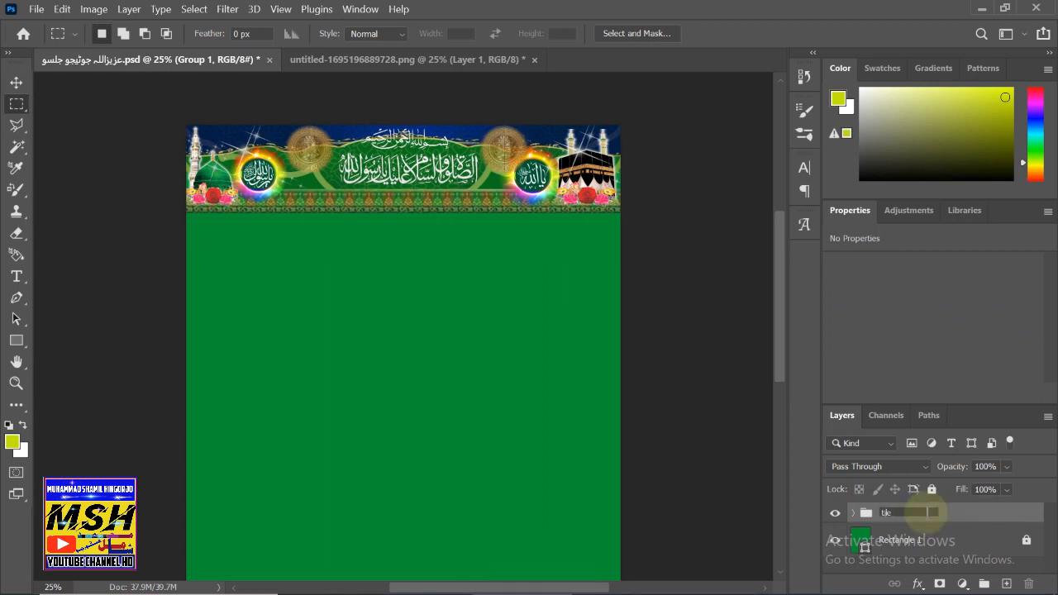
pyautogui.write('1')
pyautogui.press('shift')
pyautogui.press('Return')
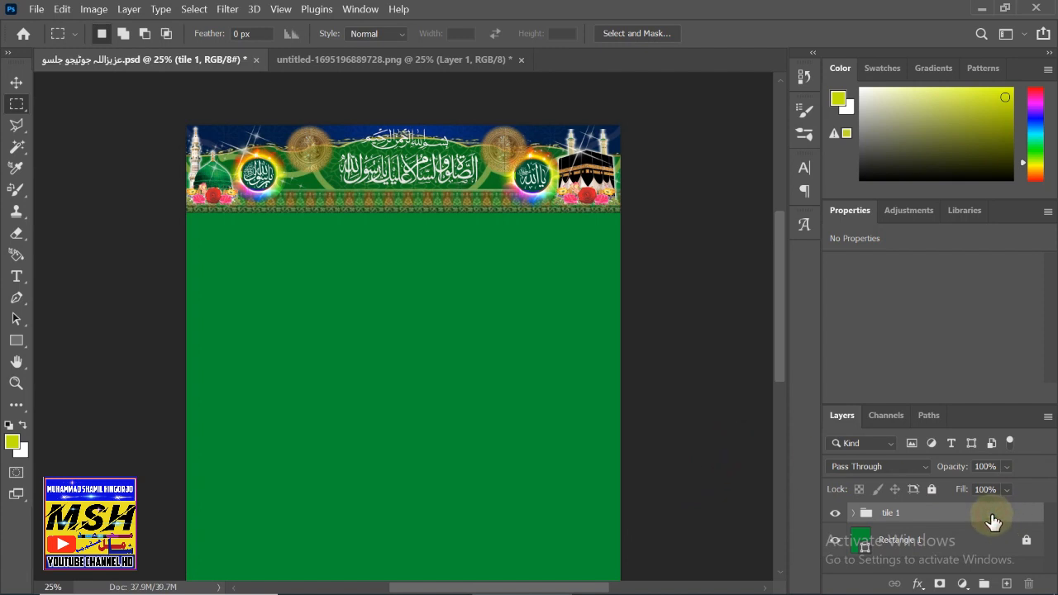
pyautogui.click(932, 490)
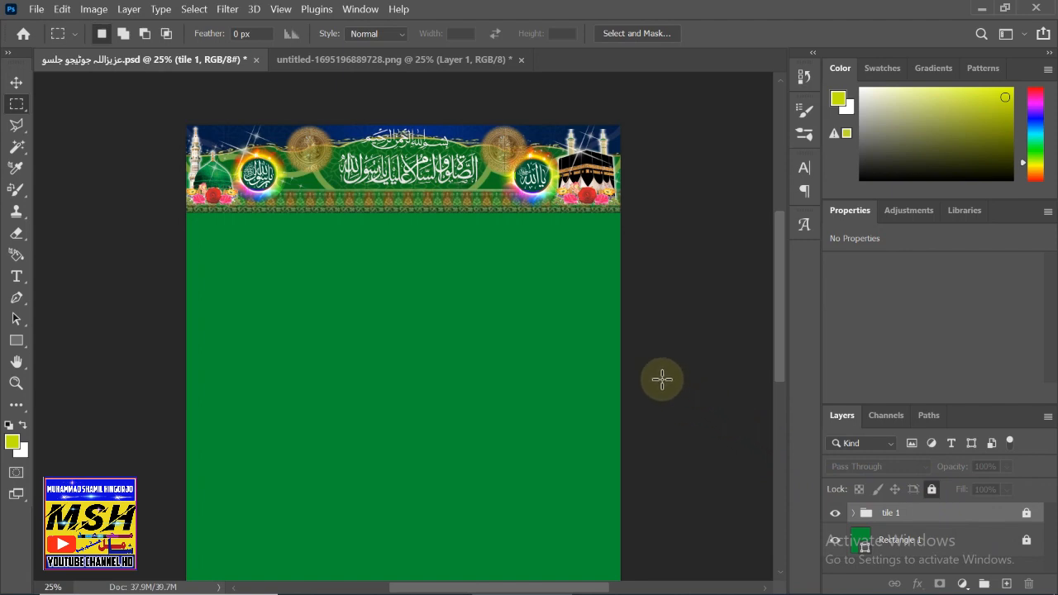
# - Close the untitled ornament image document without saving changes
pyautogui.click(310, 63)
pyautogui.click(521, 60)
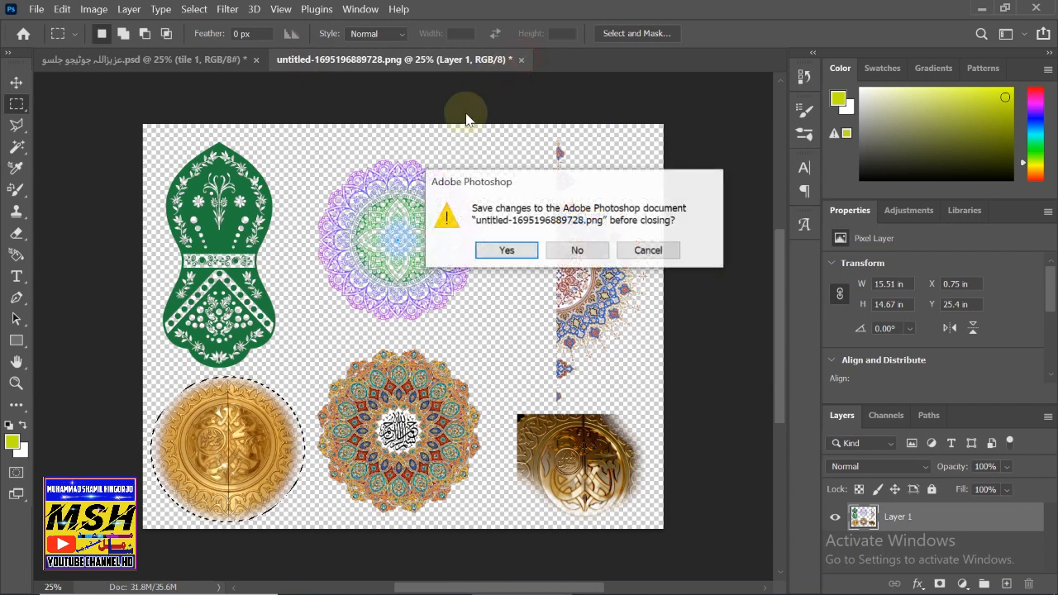
pyautogui.click(576, 251)
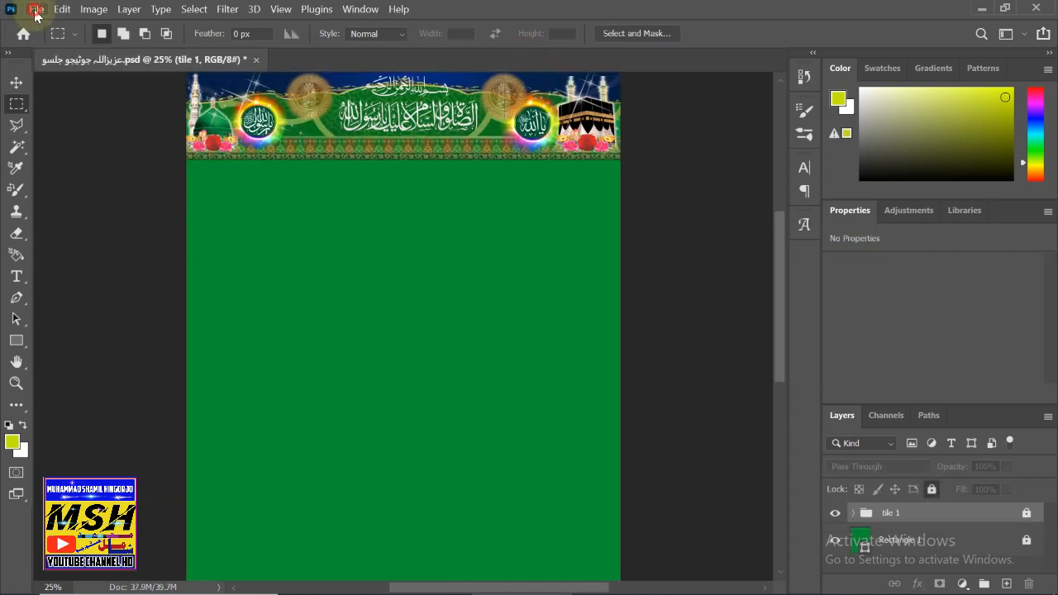
# - Open untitled-1695196095686.png, the banner frame-shapes image
pyautogui.click(37, 9)
pyautogui.click(45, 41)
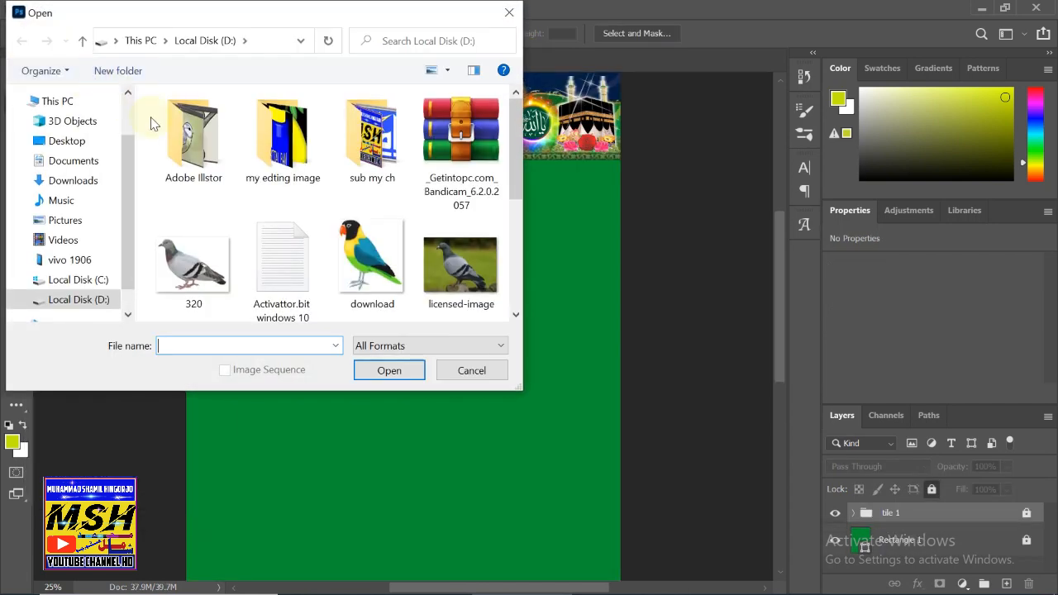
pyautogui.moveTo(517, 176); pyautogui.dragTo(489, 287)
pyautogui.click(193, 262)
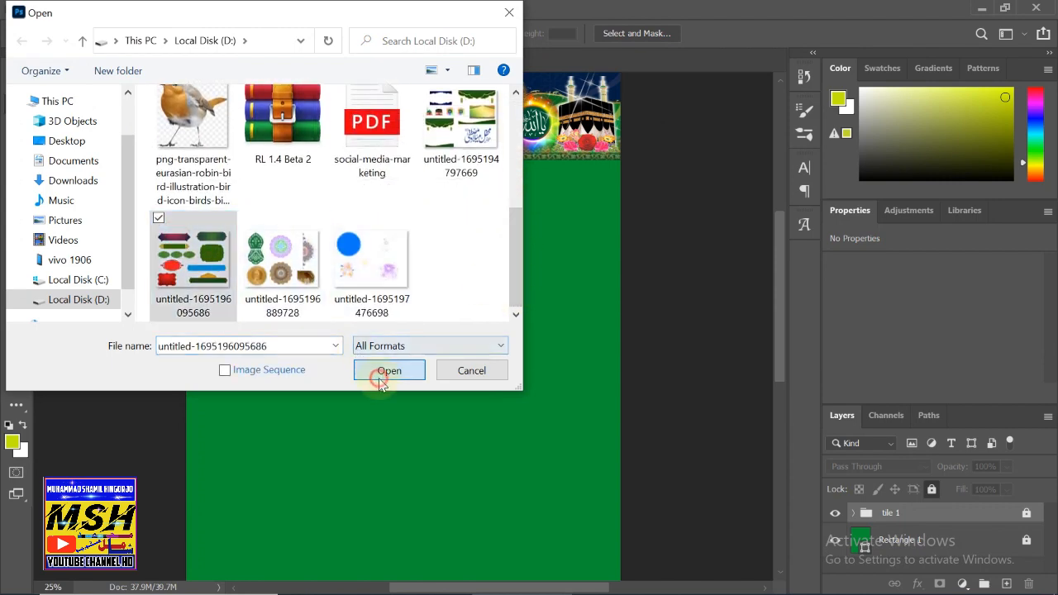
pyautogui.click(382, 372)
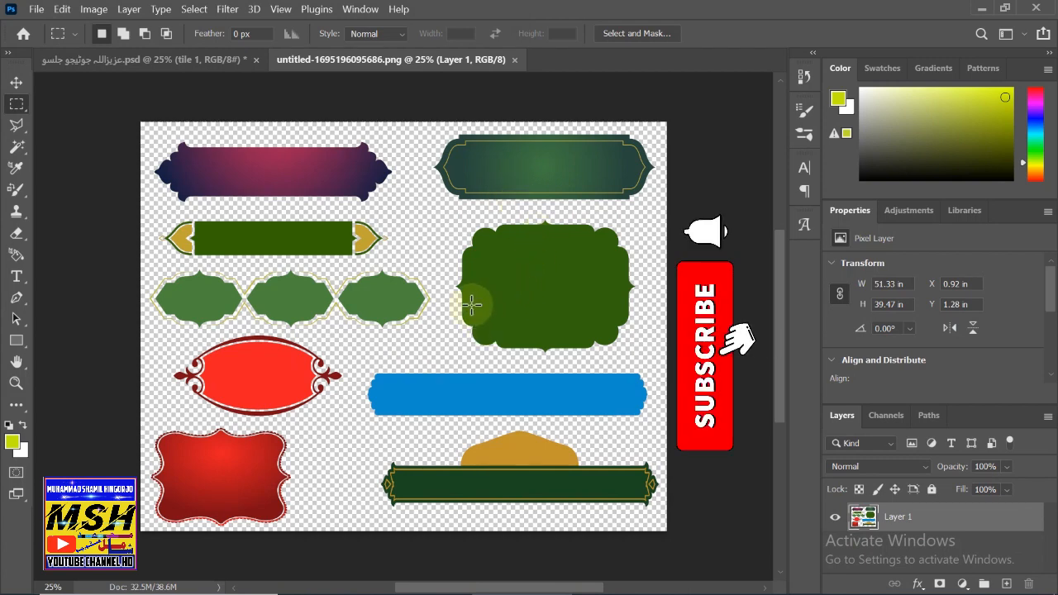
# - Lower the flyer's date line to Y 26.65 in, then return to the frame-shapes image
pyautogui.hotkey('shift', 'F12')
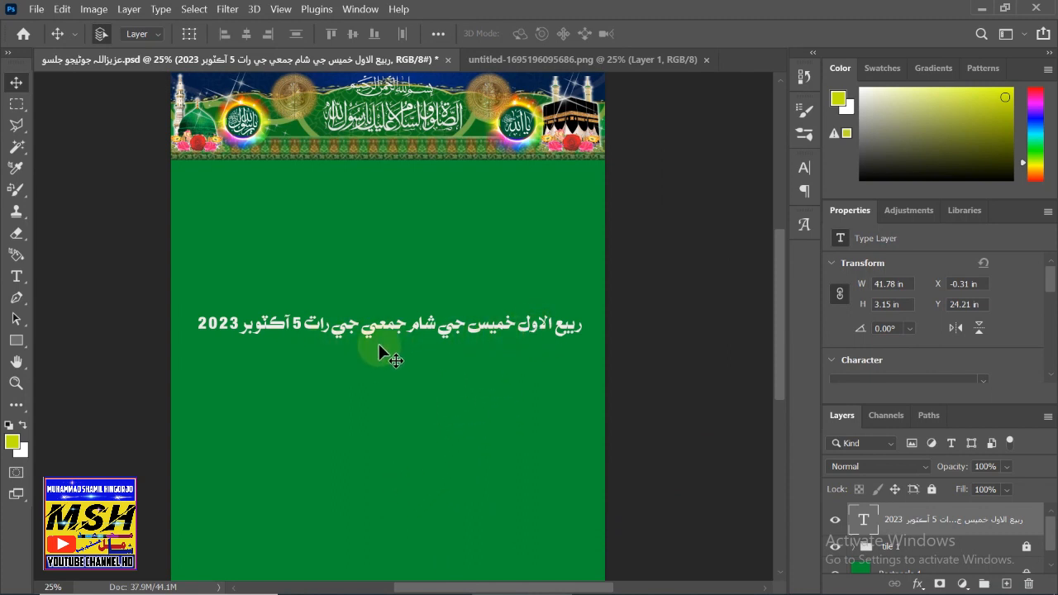
pyautogui.moveTo(335, 331); pyautogui.dragTo(340, 354)
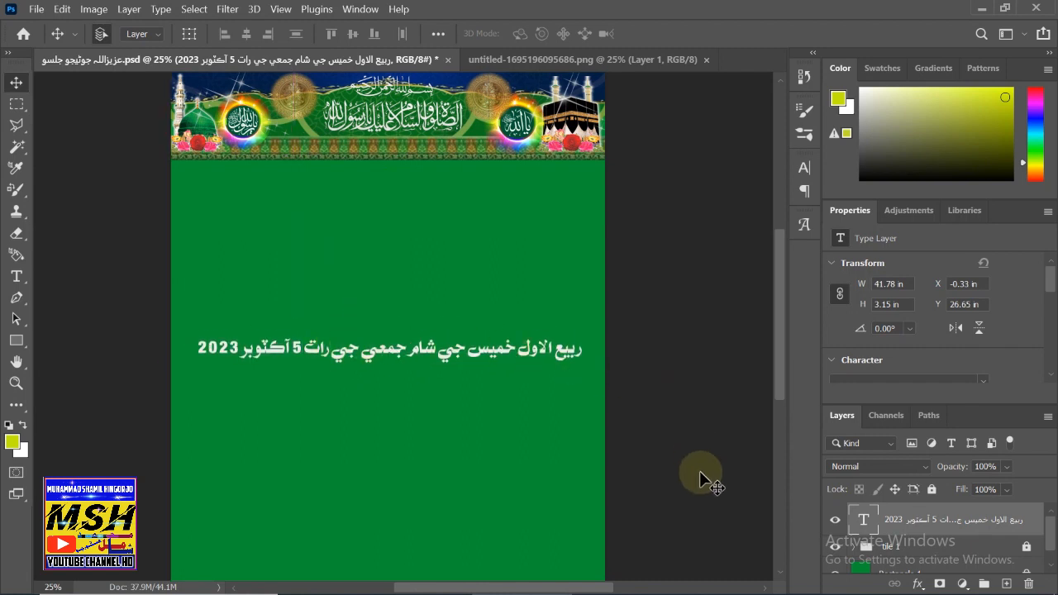
pyautogui.click(533, 60)
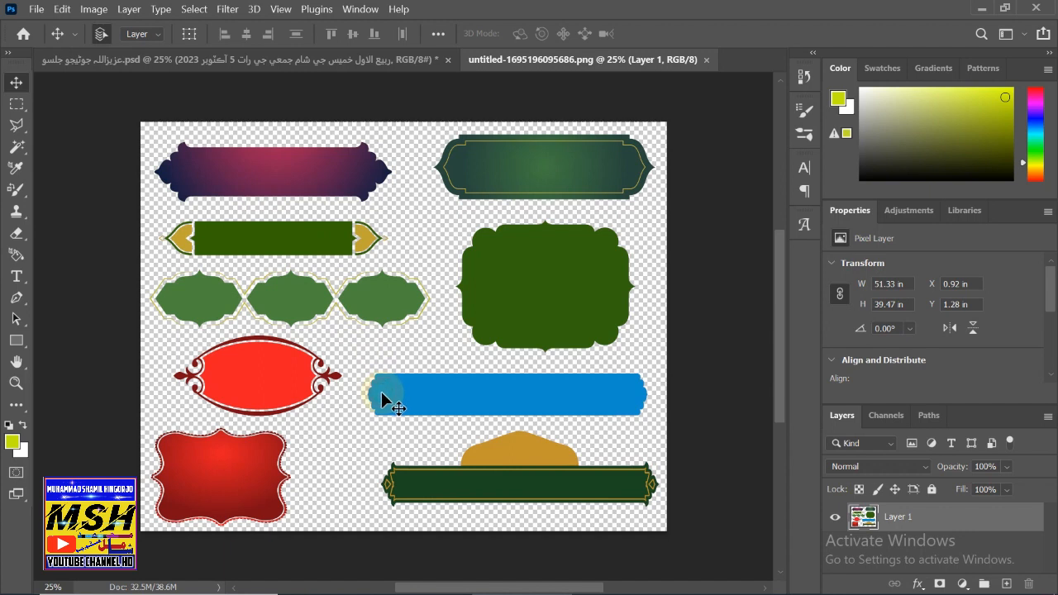
# - Copy the blue bar from the frame-shapes image and paste it into the flyer as Layer 13
pyautogui.click(16, 104)
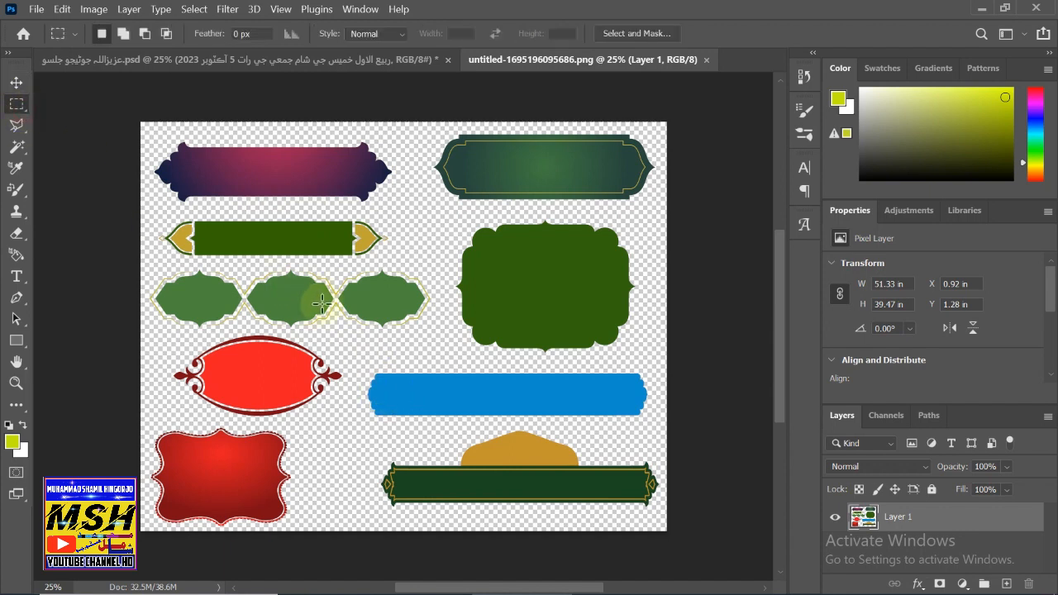
pyautogui.moveTo(360, 360); pyautogui.dragTo(654, 426)
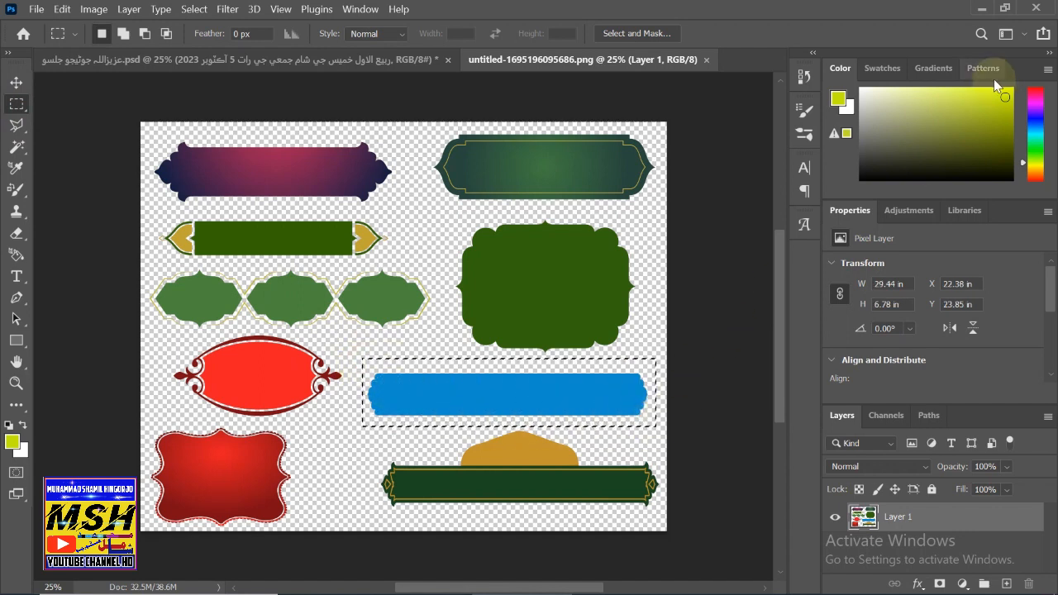
pyautogui.hotkey('ctrl', 'c')
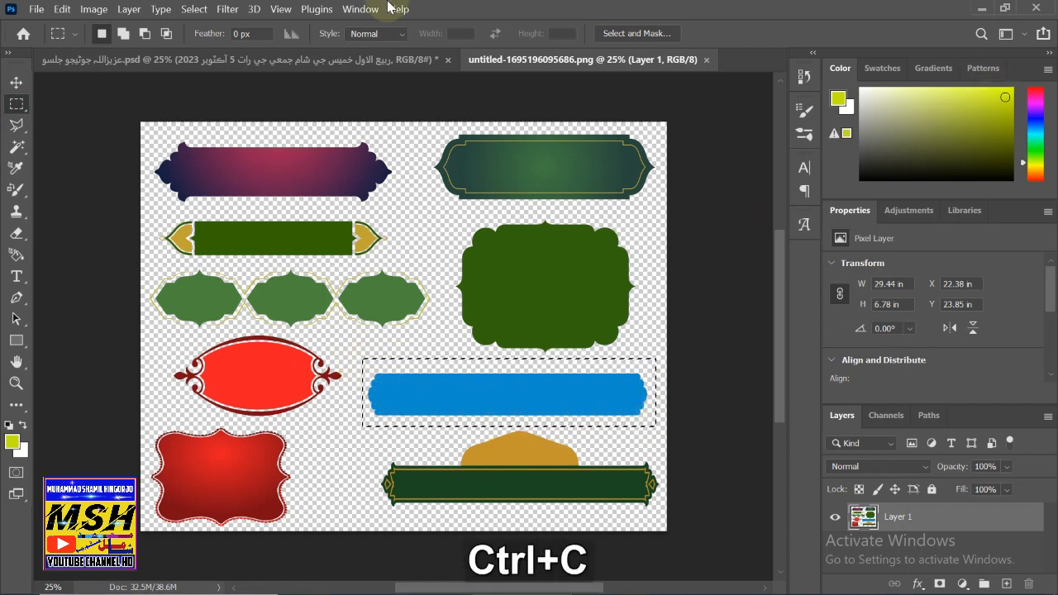
pyautogui.click(183, 62)
pyautogui.hotkey('ctrl', 'v')
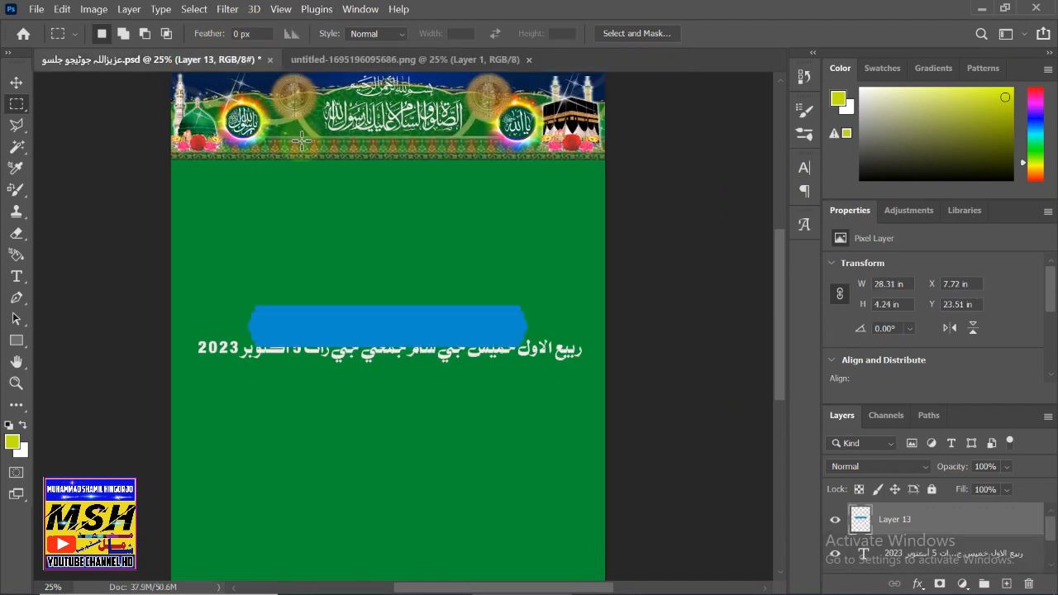
# - Stretch the blue bar to 42.86 in wide and move it just beneath the header banner
pyautogui.press('ctrl')
pyautogui.hotkey('ctrl', 't')
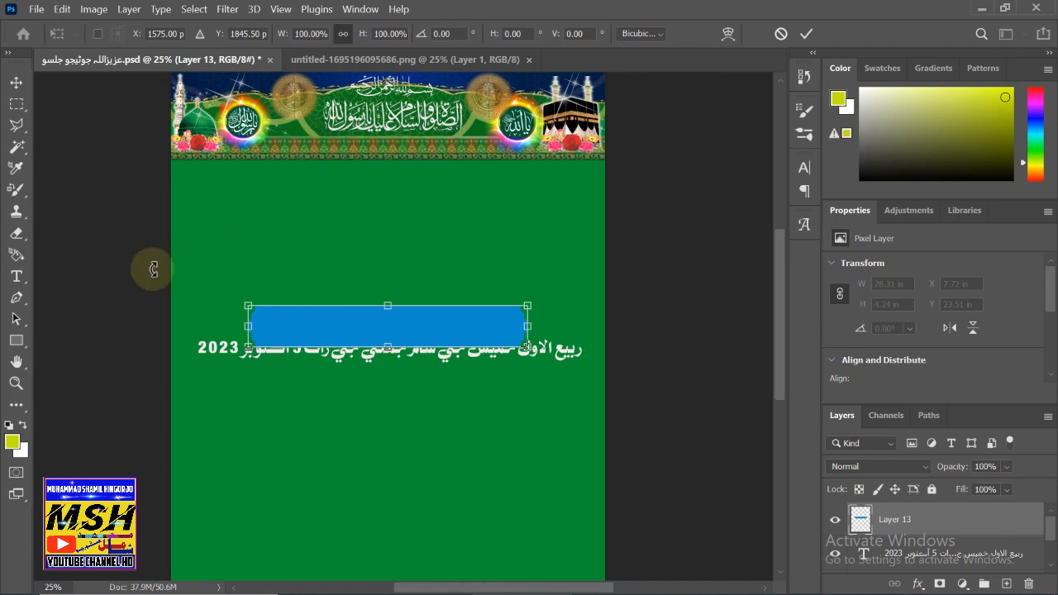
pyautogui.moveTo(247, 302); pyautogui.dragTo(180, 299)
pyautogui.moveTo(527, 302); pyautogui.dragTo(597, 306)
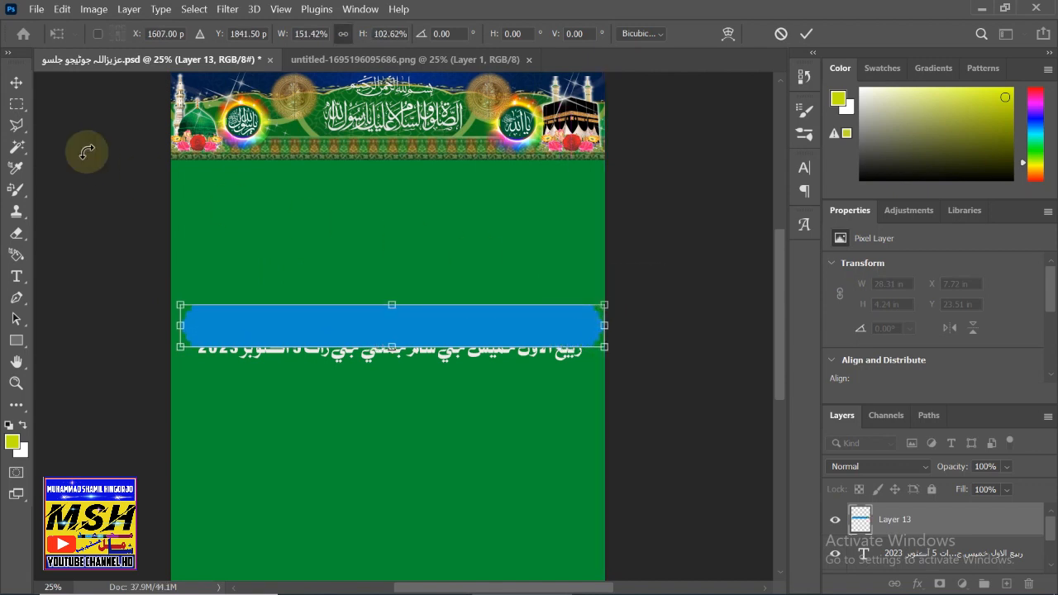
pyautogui.click(15, 83)
pyautogui.moveTo(307, 304); pyautogui.dragTo(298, 195)
pyautogui.click(950, 521)
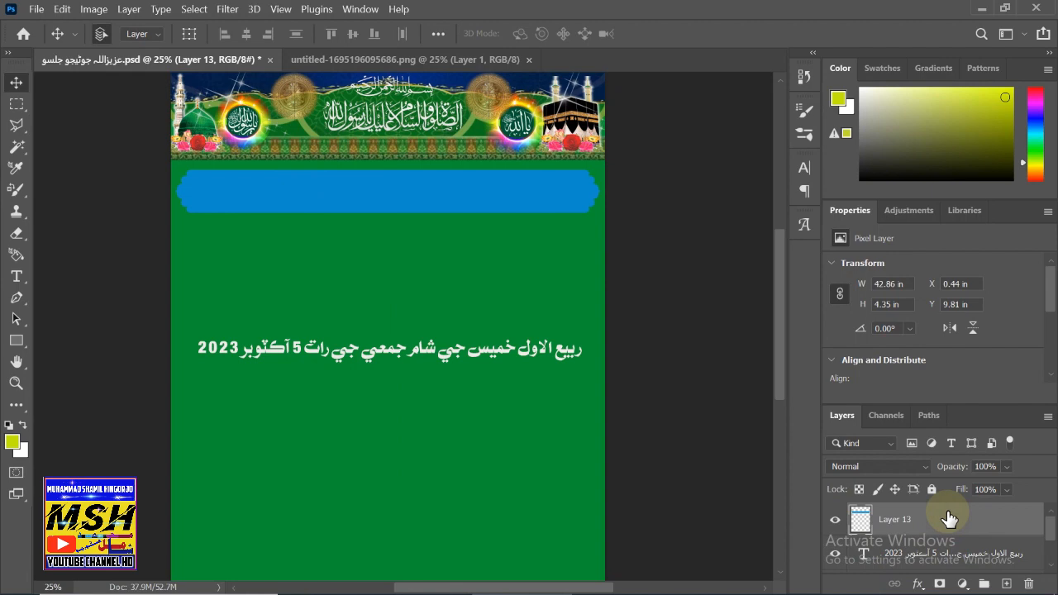
# - Give Layer 13 a #f105cd Color Overlay at 91% opacity and enable the bevel contour
pyautogui.doubleClick(948, 518)
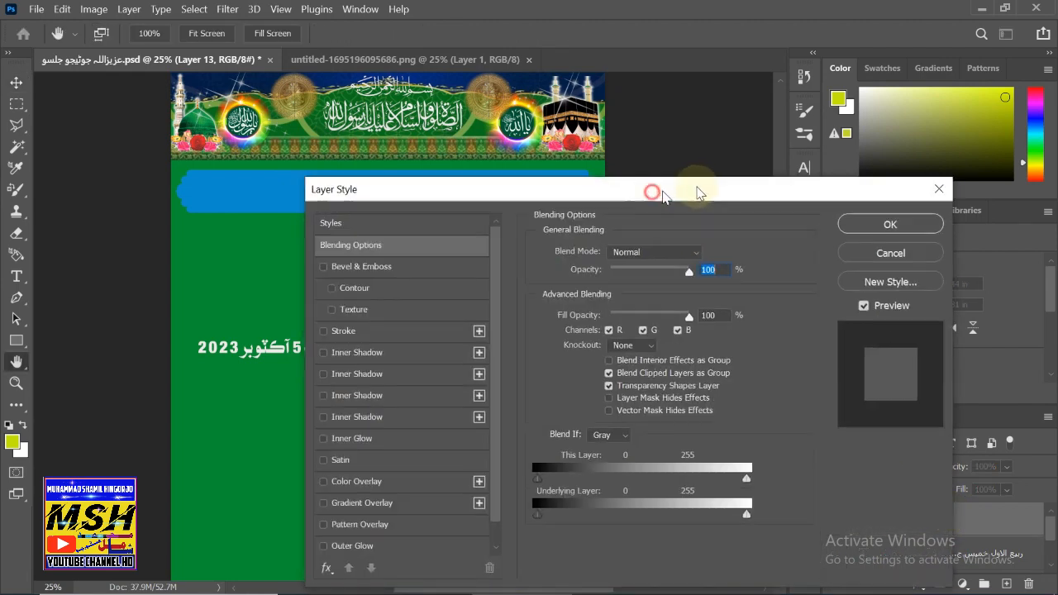
pyautogui.moveTo(652, 189); pyautogui.dragTo(841, 76)
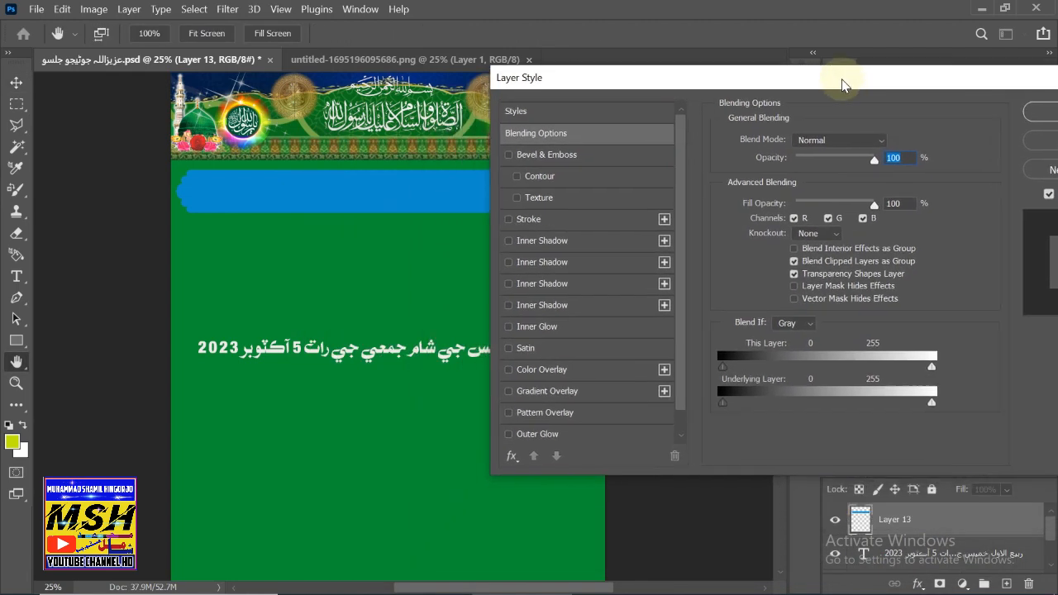
pyautogui.click(508, 371)
pyautogui.click(533, 372)
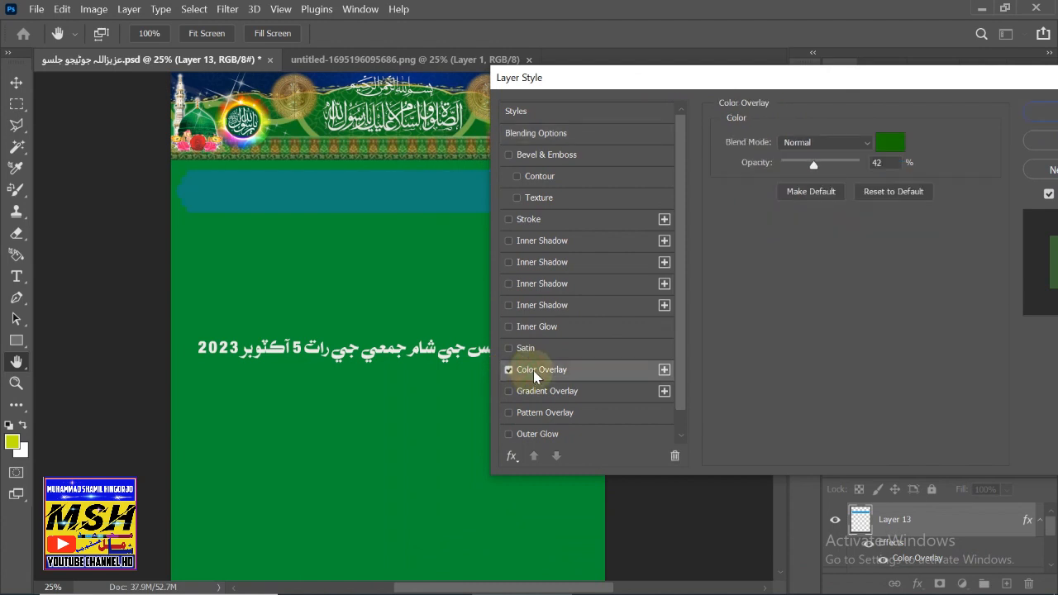
pyautogui.click(885, 144)
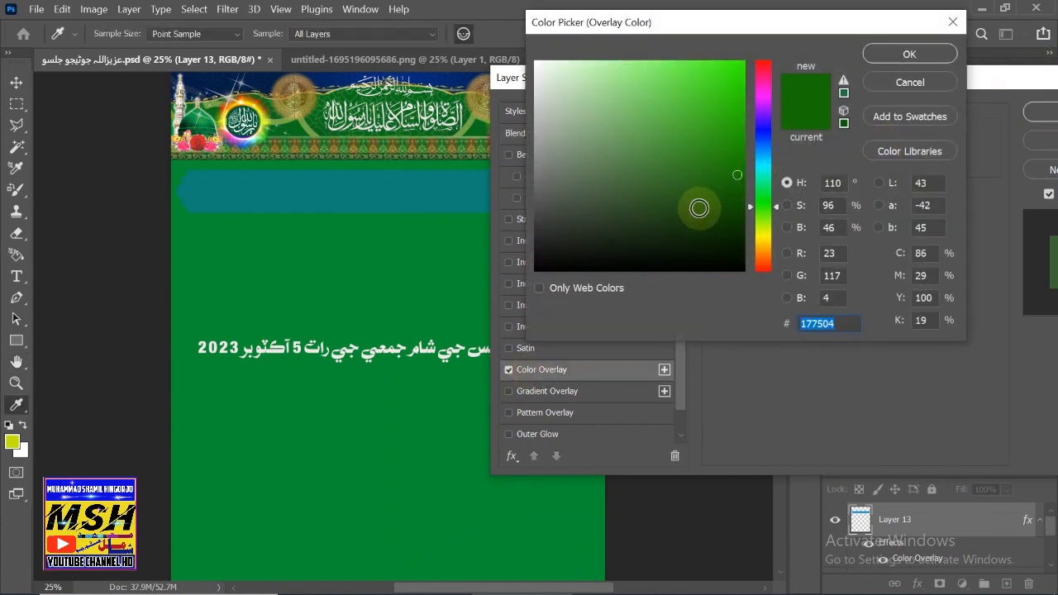
pyautogui.click(737, 78)
pyautogui.click(715, 127)
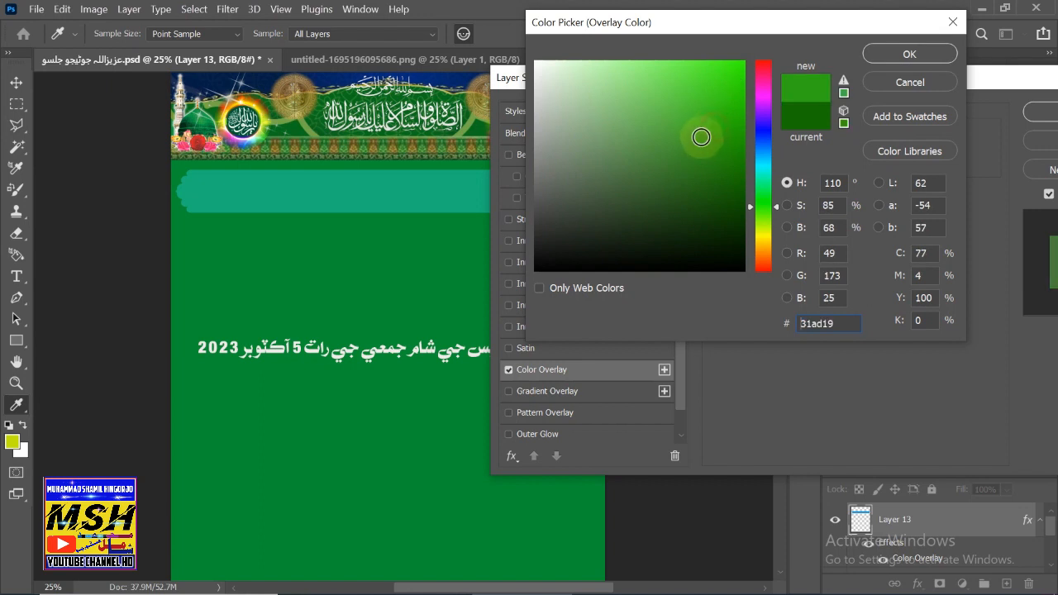
pyautogui.click(766, 93)
pyautogui.moveTo(724, 75)
pyautogui.mouseDown()
pyautogui.moveTo(728, 96)
pyautogui.moveTo(740, 71)
pyautogui.mouseUp()
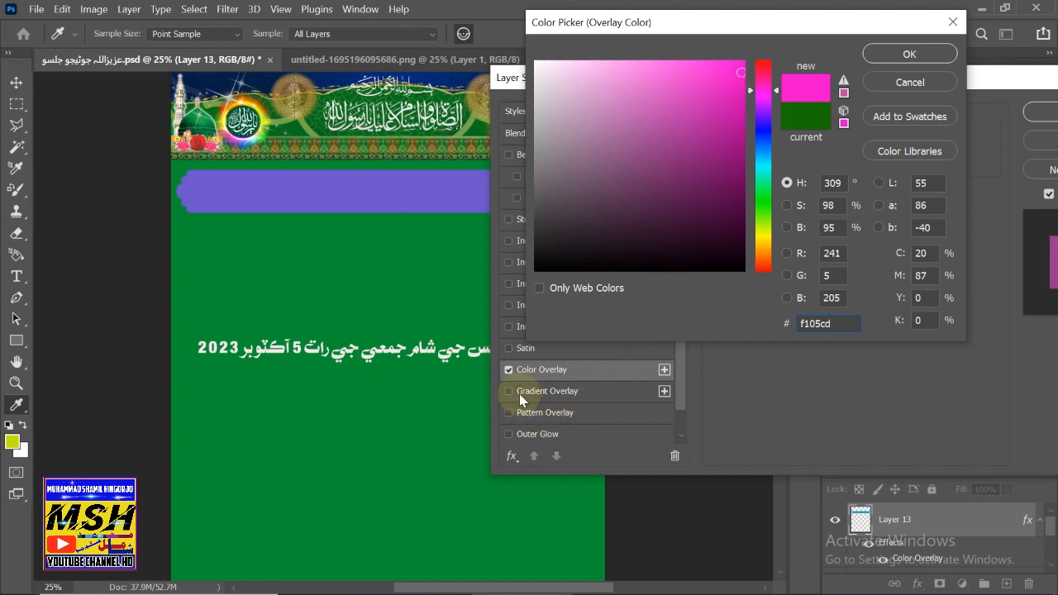
pyautogui.click(907, 53)
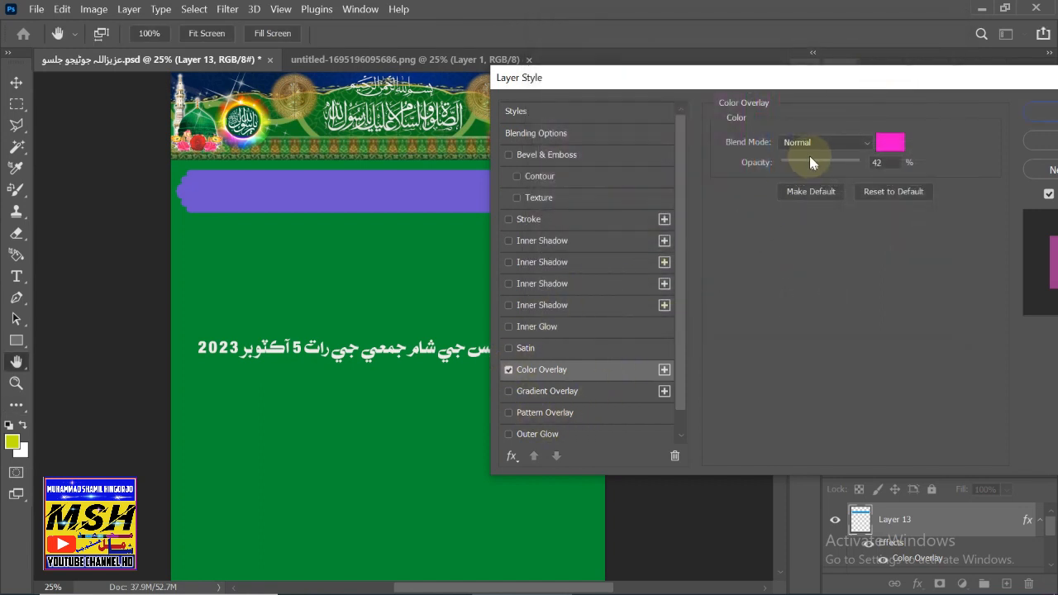
pyautogui.moveTo(814, 169); pyautogui.dragTo(843, 169)
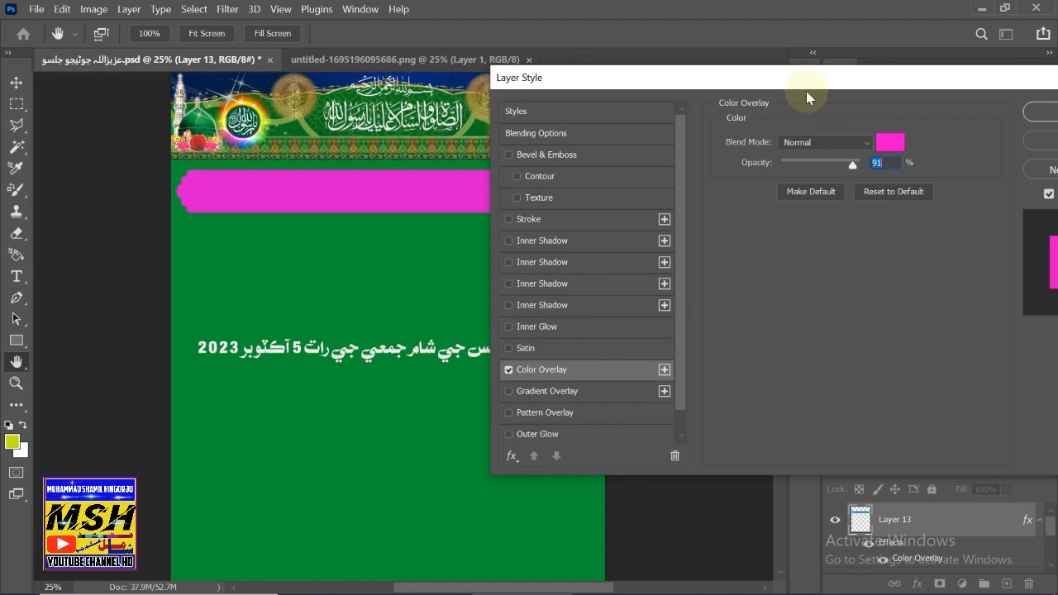
pyautogui.click(517, 176)
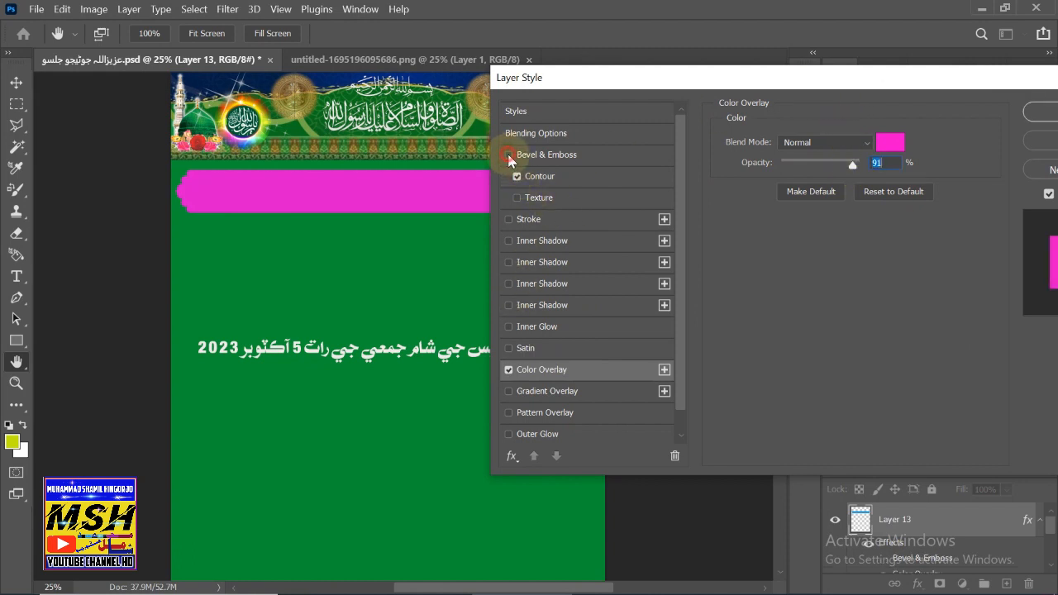
# - Keep the bevel on and add a texture and an outline stroke to the bar
pyautogui.click(508, 155)
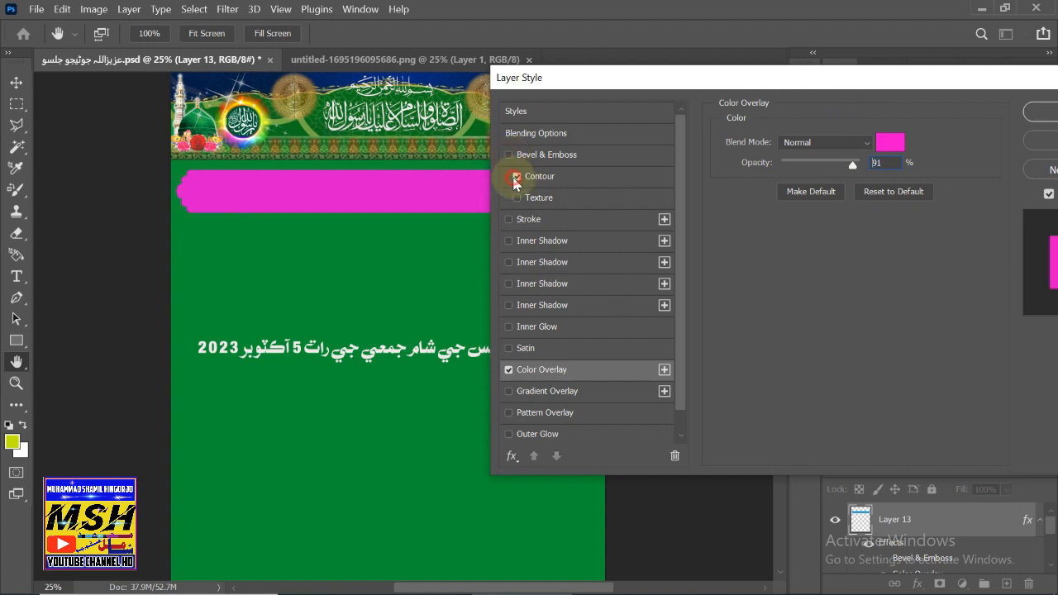
pyautogui.click(509, 156)
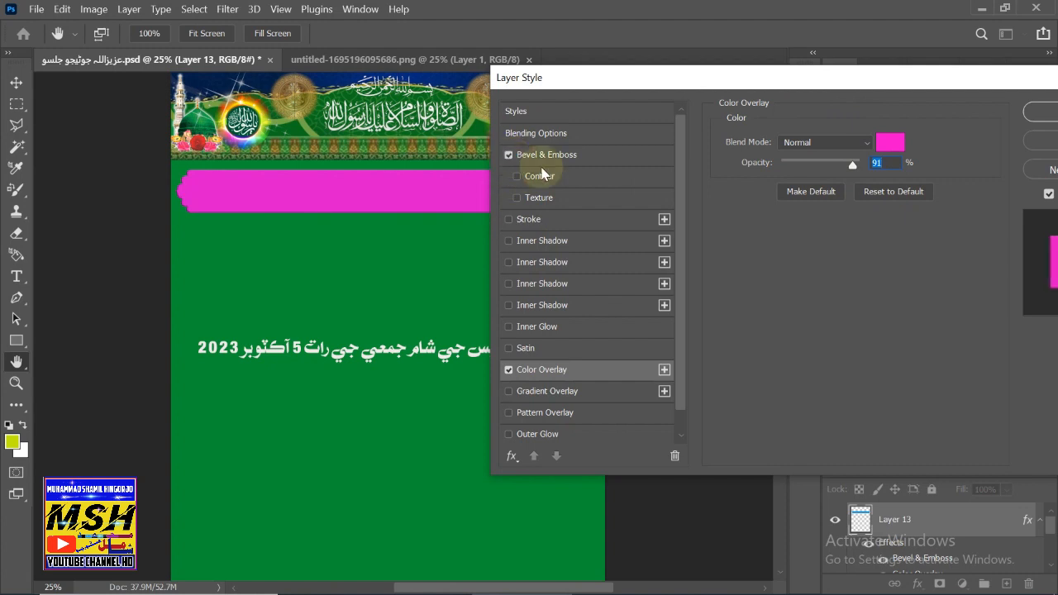
pyautogui.click(532, 178)
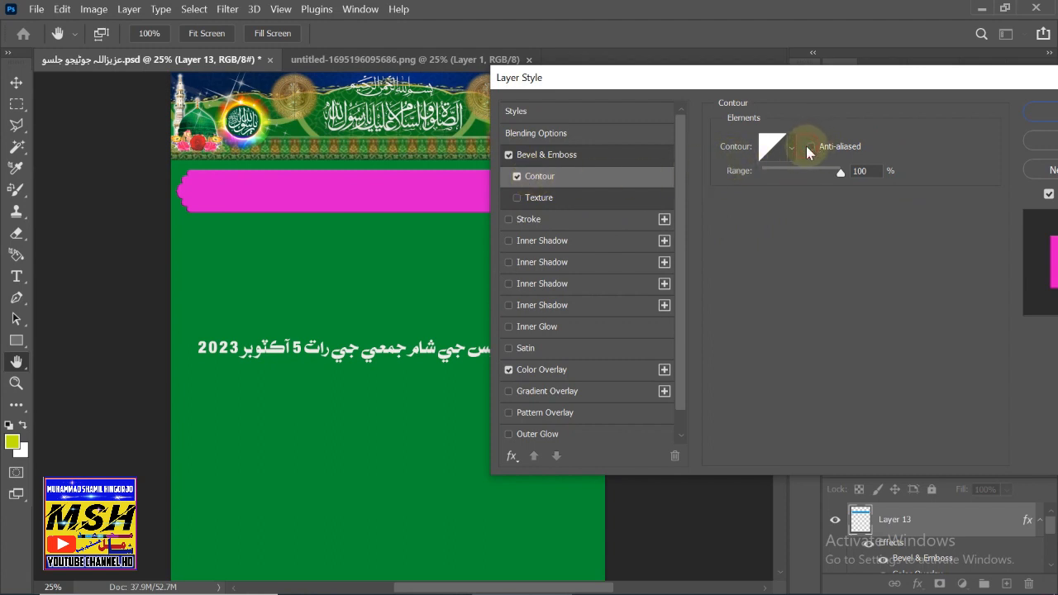
pyautogui.click(539, 202)
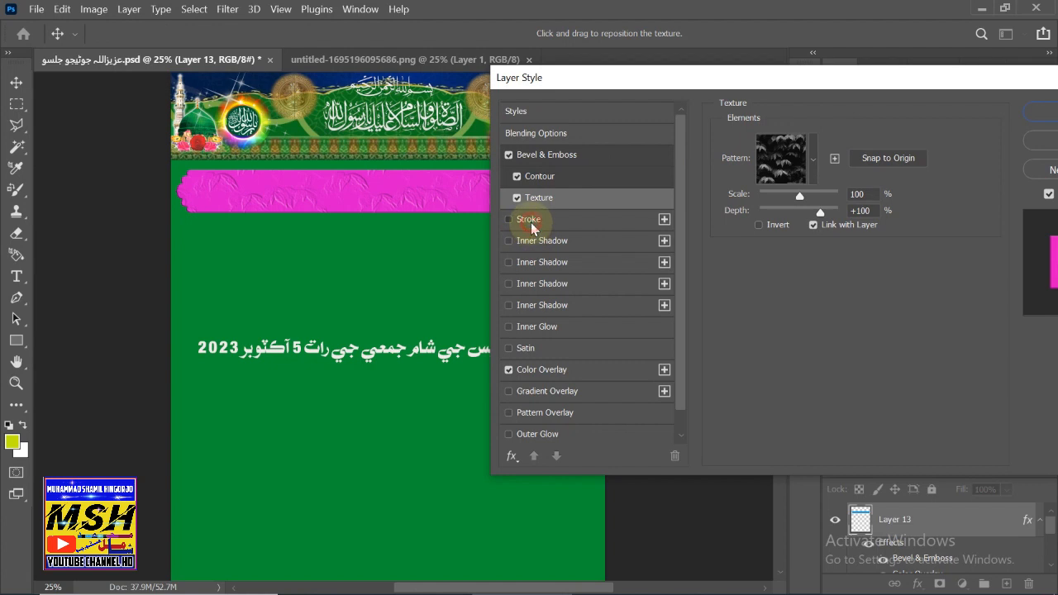
pyautogui.click(530, 219)
# - Add four inner shadows, adjusting distance and opacity, then enable Inner Glow
pyautogui.click(530, 240)
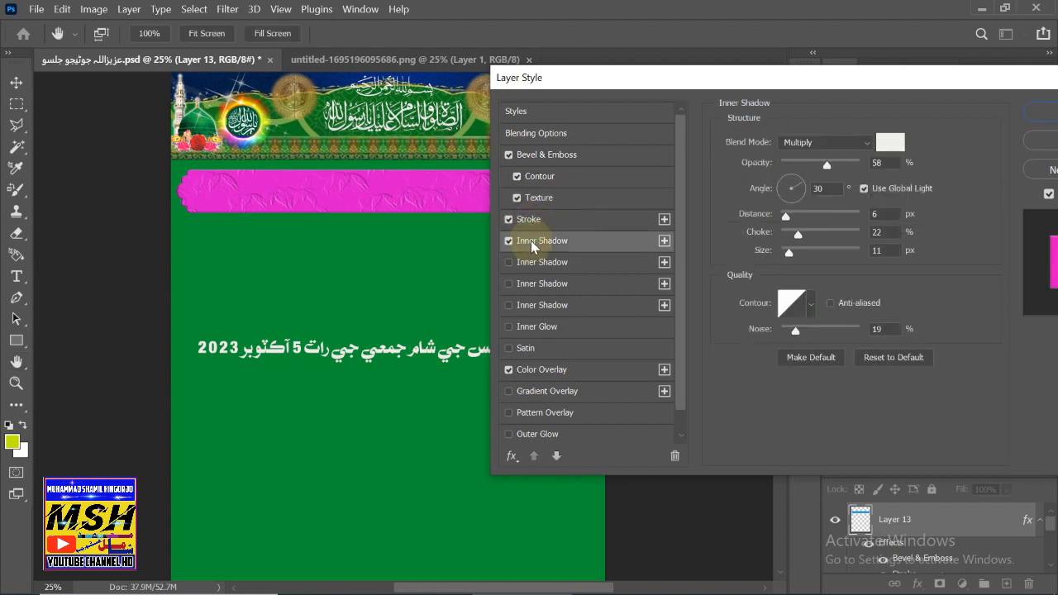
pyautogui.click(531, 265)
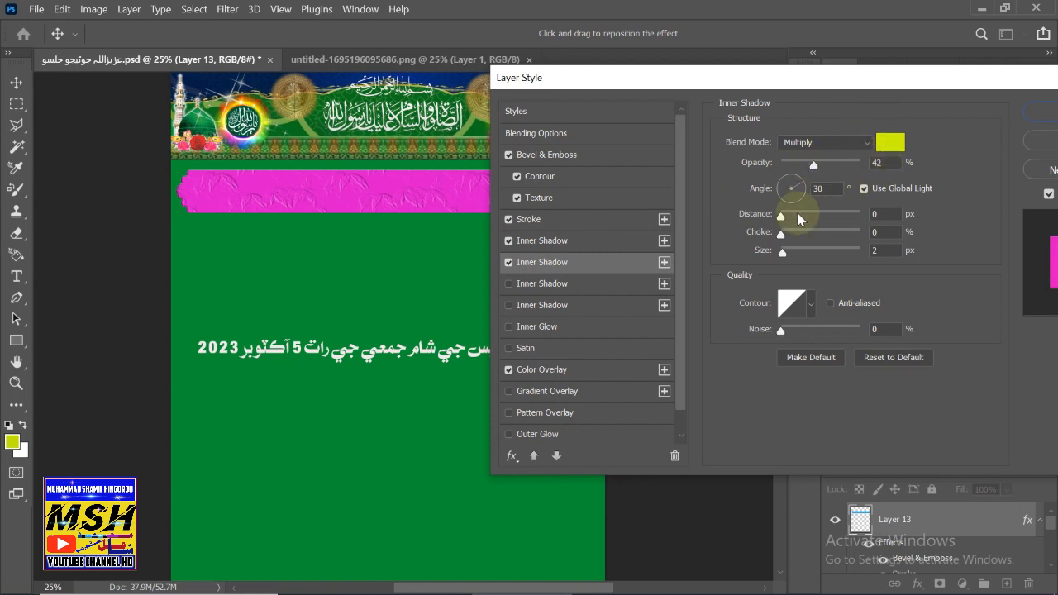
pyautogui.moveTo(781, 217); pyautogui.dragTo(798, 234)
pyautogui.click(560, 285)
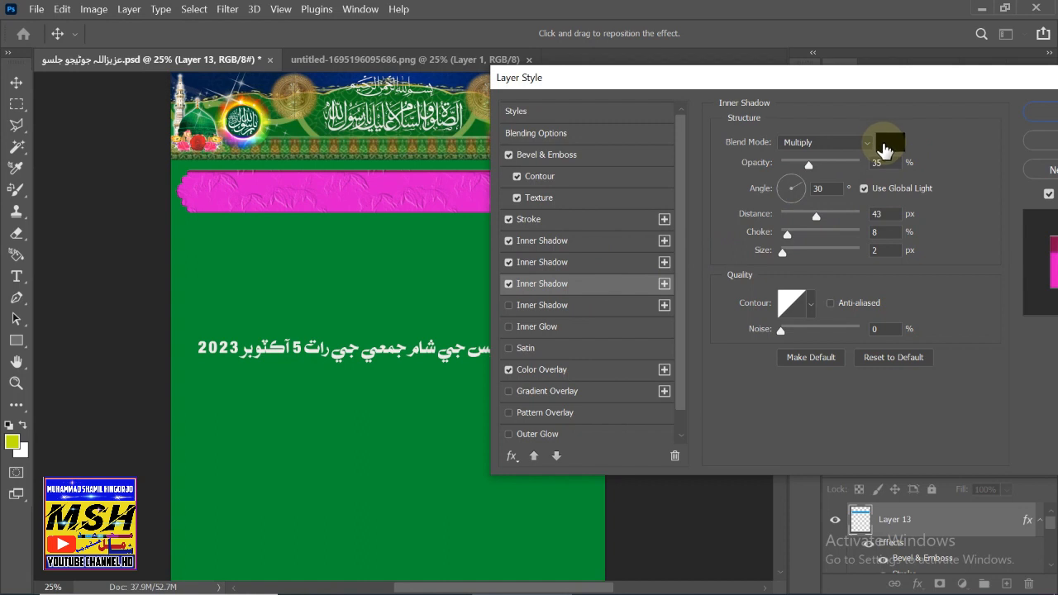
pyautogui.moveTo(809, 166); pyautogui.dragTo(792, 171)
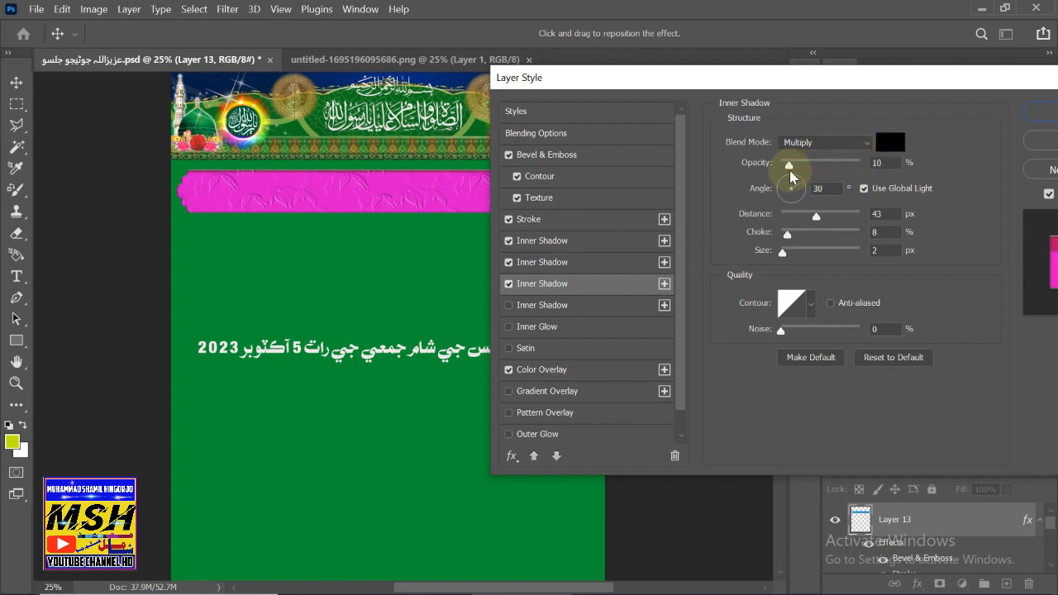
pyautogui.click(570, 305)
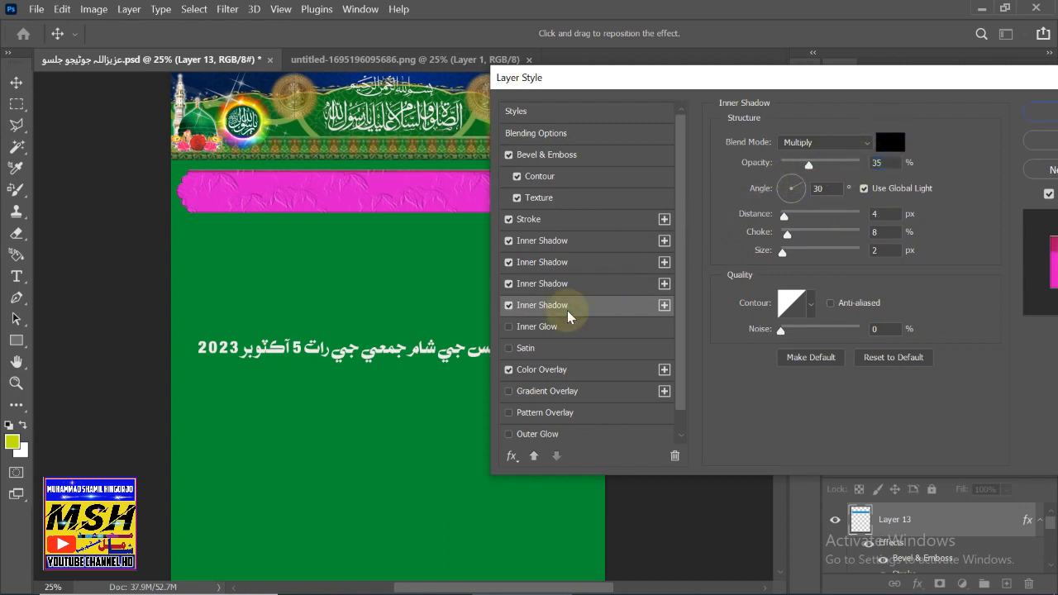
pyautogui.click(510, 329)
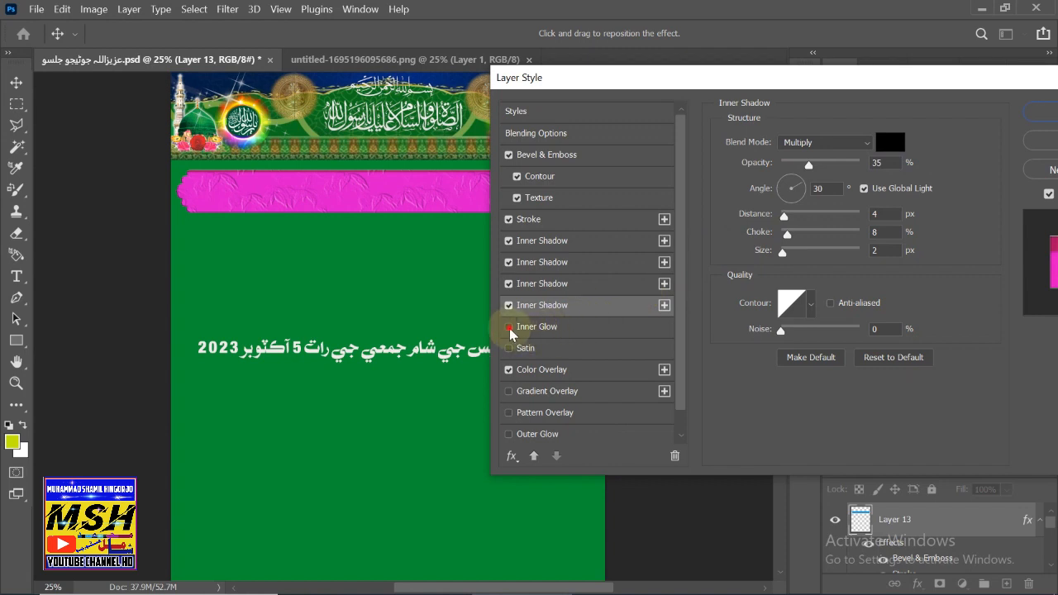
pyautogui.click(531, 329)
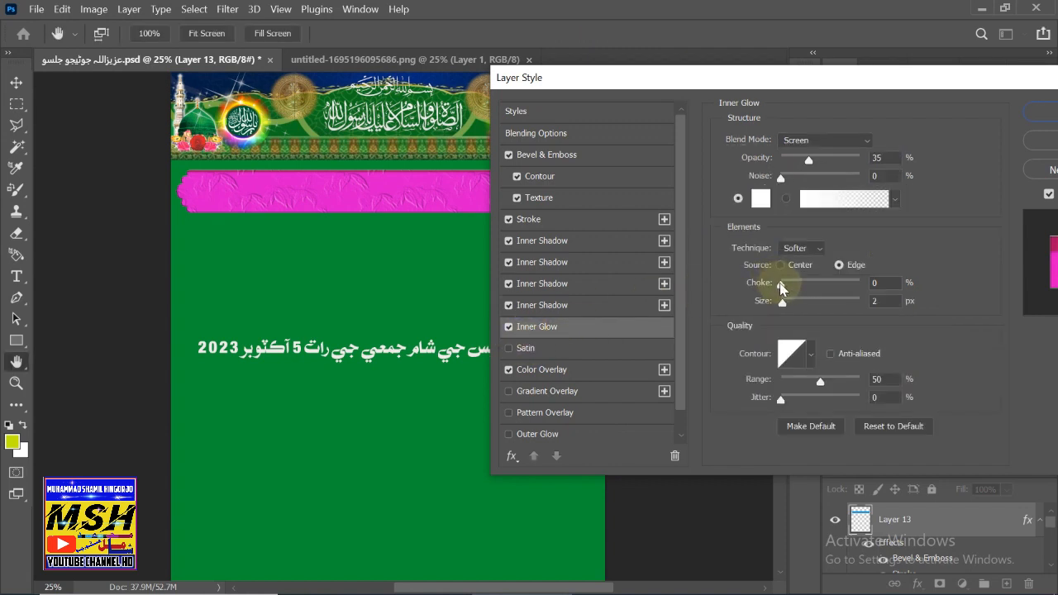
# - Increase the inner glow choke, add Satin at 3 px distance, and lower the colour overlay opacity
pyautogui.moveTo(780, 287); pyautogui.dragTo(789, 289)
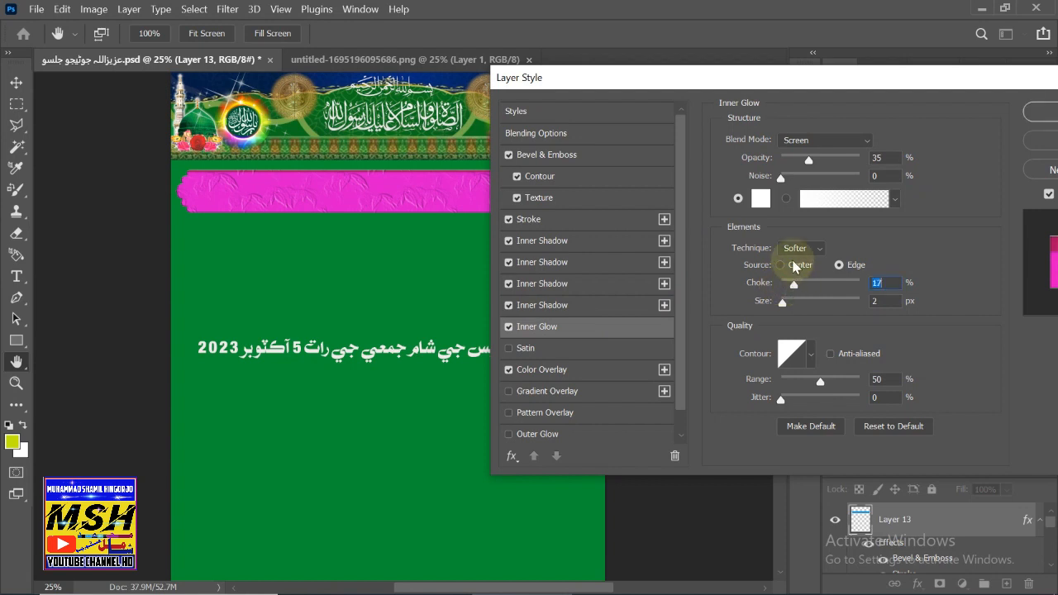
pyautogui.click(781, 265)
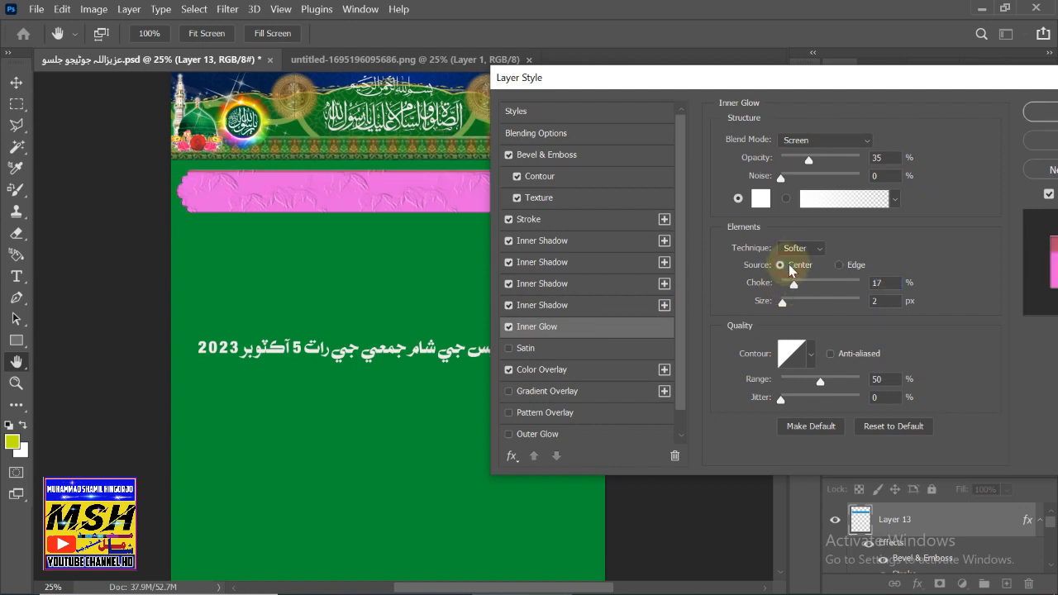
pyautogui.click(838, 264)
pyautogui.click(569, 353)
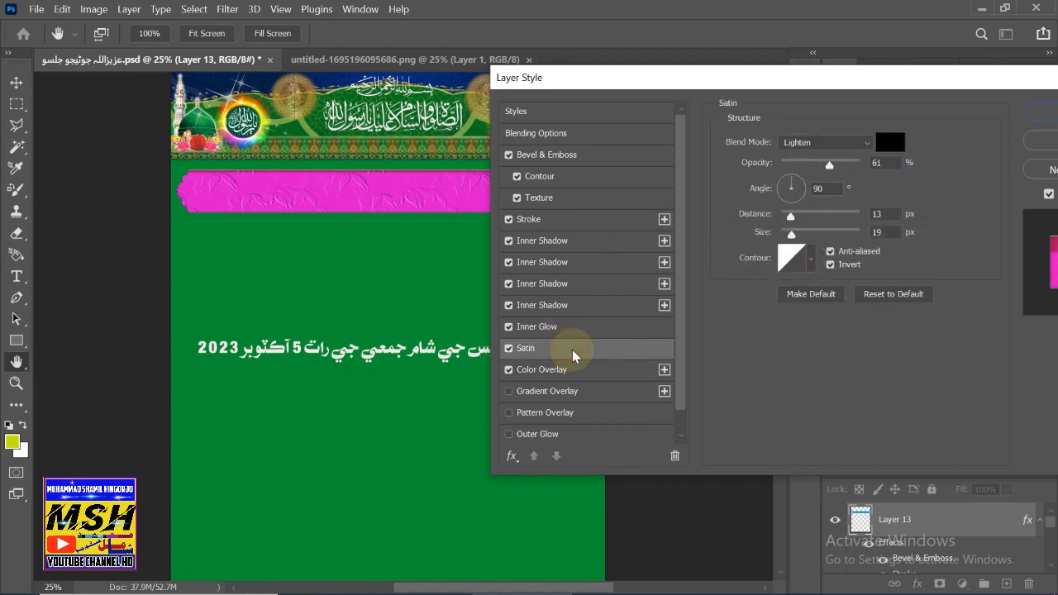
pyautogui.moveTo(805, 223); pyautogui.dragTo(782, 224)
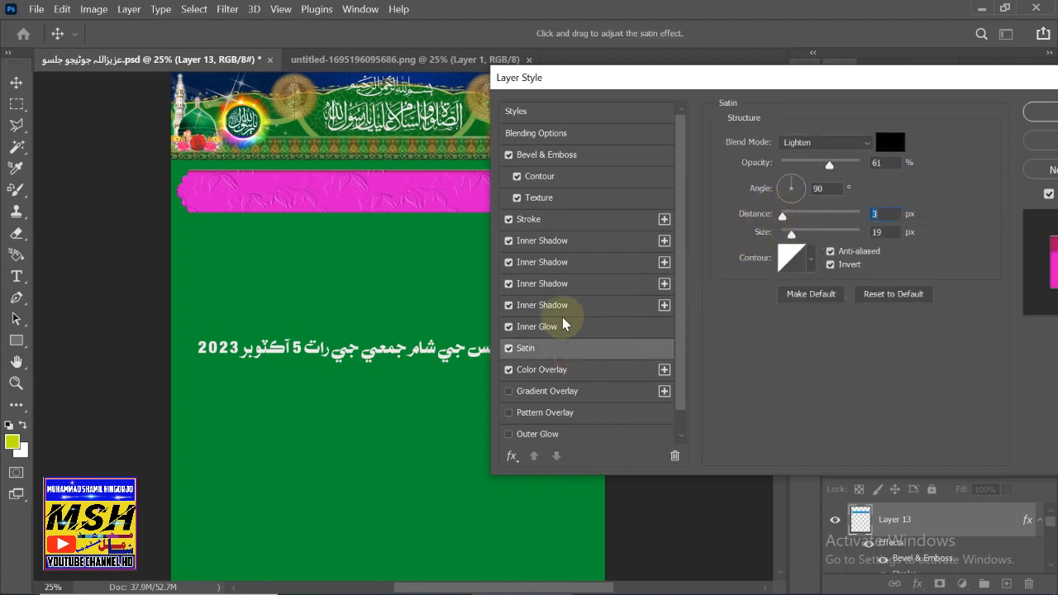
pyautogui.click(533, 376)
pyautogui.moveTo(850, 166)
pyautogui.mouseDown()
pyautogui.moveTo(788, 183)
pyautogui.moveTo(863, 181)
pyautogui.moveTo(842, 182)
pyautogui.mouseUp()
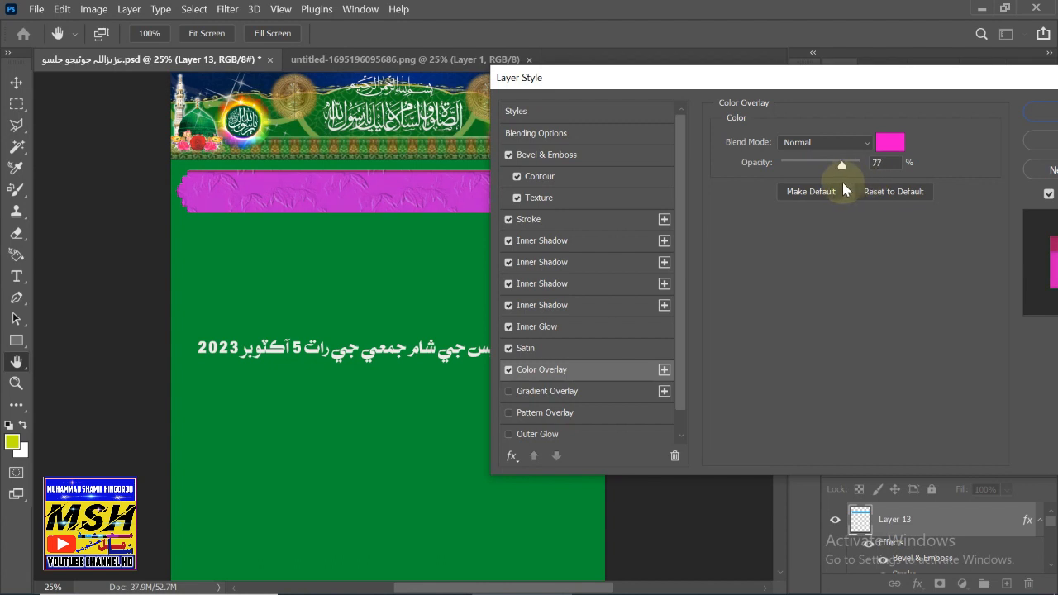
# - Add a reversed Gradient Overlay, a Pattern Overlay and an Outer Glow (spread 67%, size 9 px), then apply
pyautogui.click(548, 394)
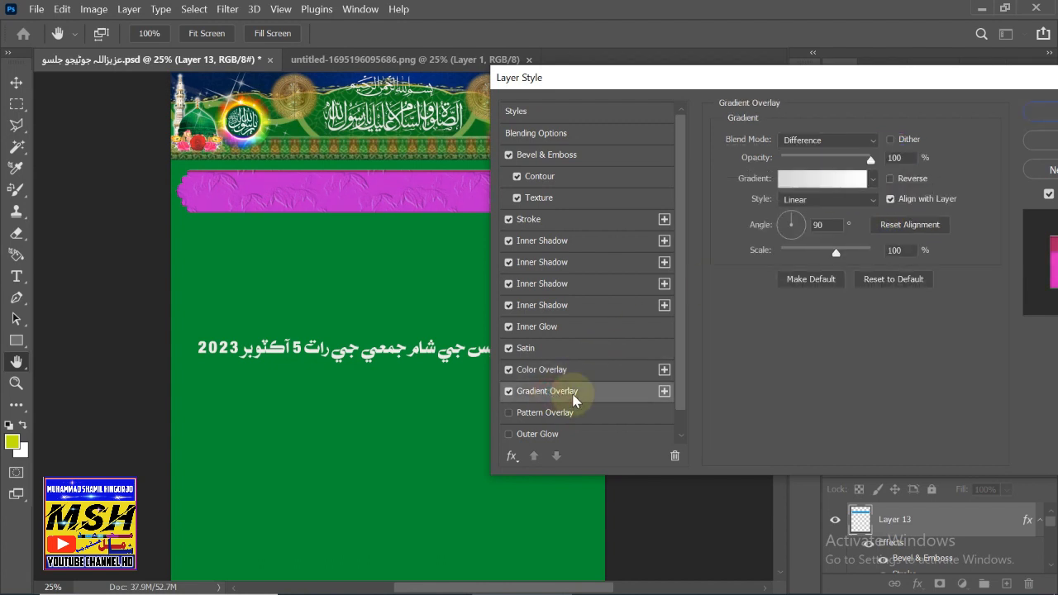
pyautogui.click(890, 178)
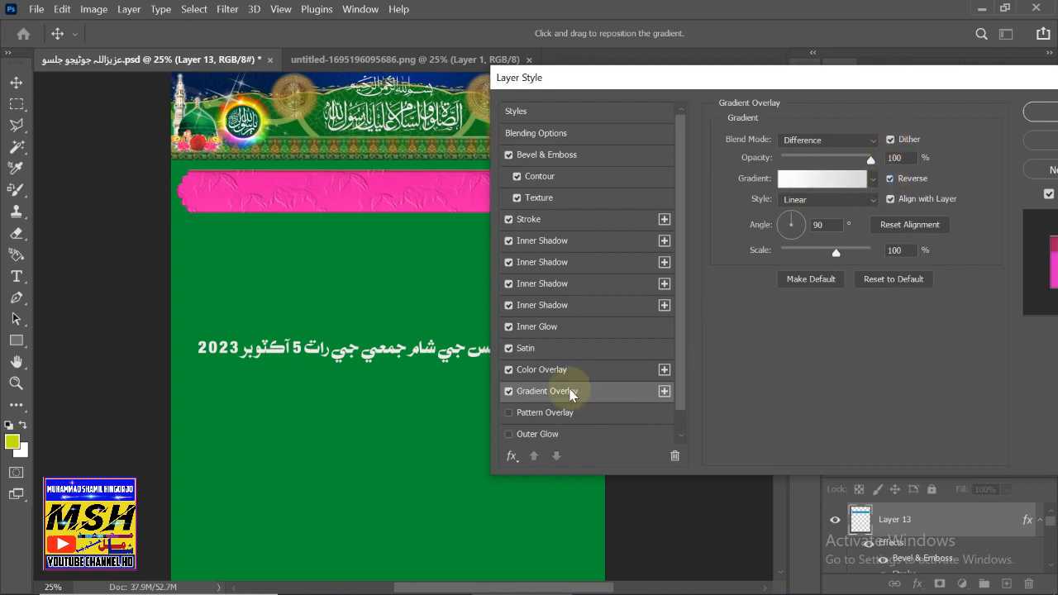
pyautogui.click(542, 413)
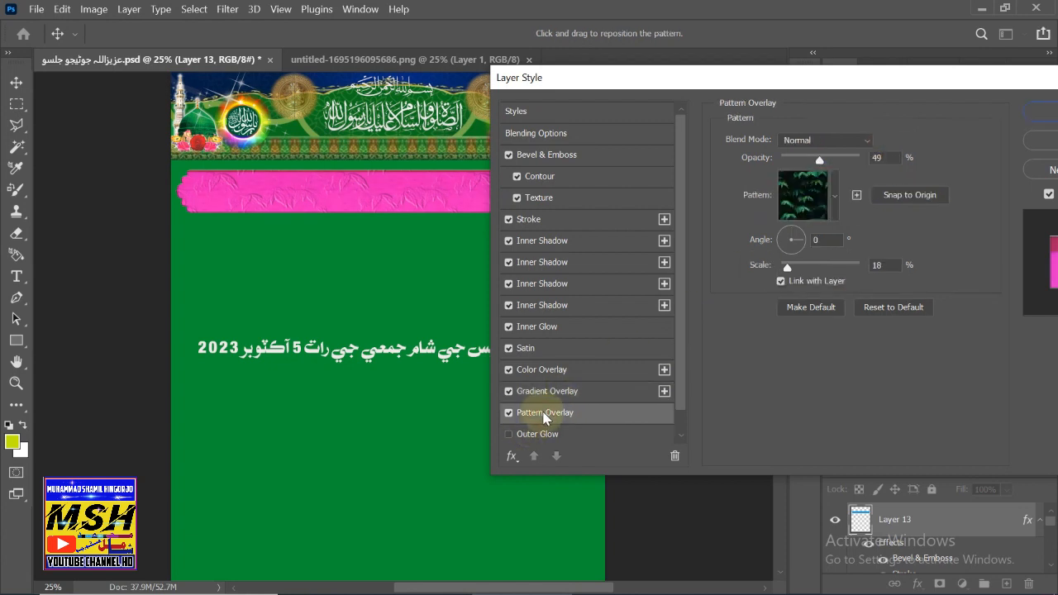
pyautogui.click(539, 434)
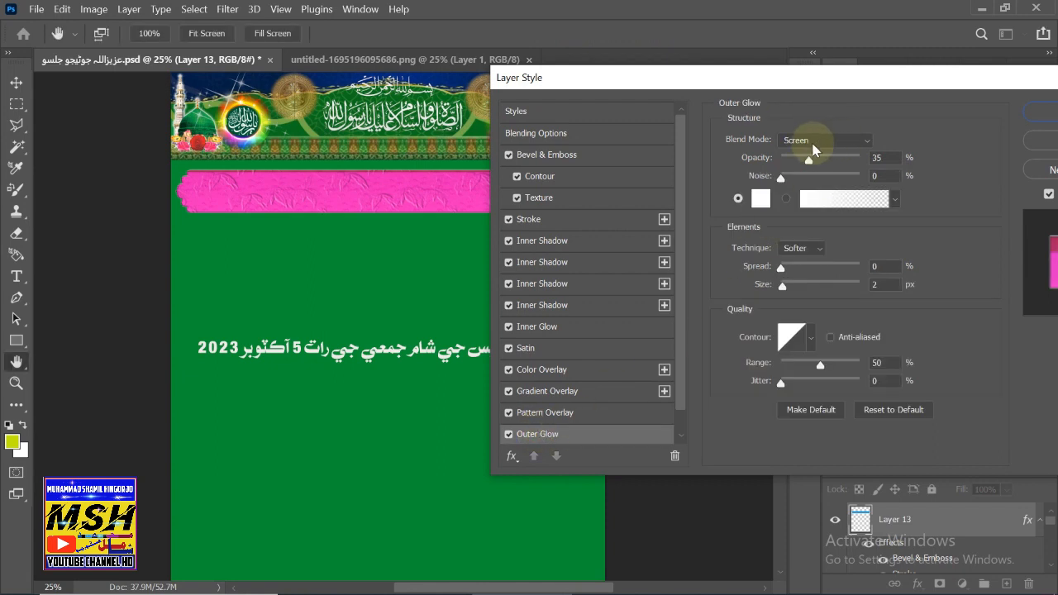
pyautogui.moveTo(787, 268)
pyautogui.mouseDown()
pyautogui.moveTo(835, 271)
pyautogui.moveTo(794, 286)
pyautogui.mouseUp()
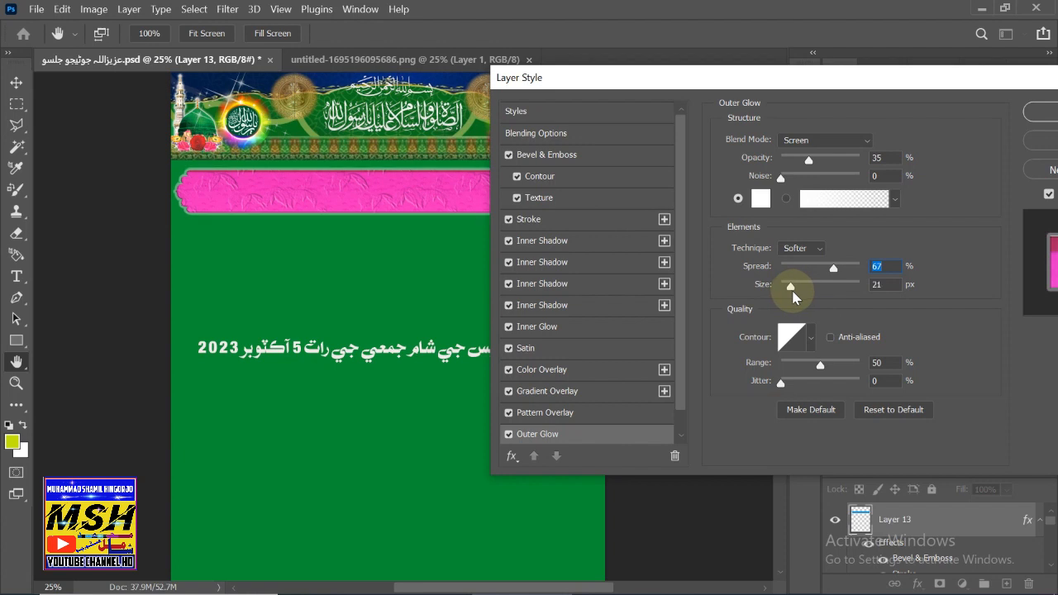
pyautogui.moveTo(792, 290); pyautogui.dragTo(788, 291)
pyautogui.click(1038, 111)
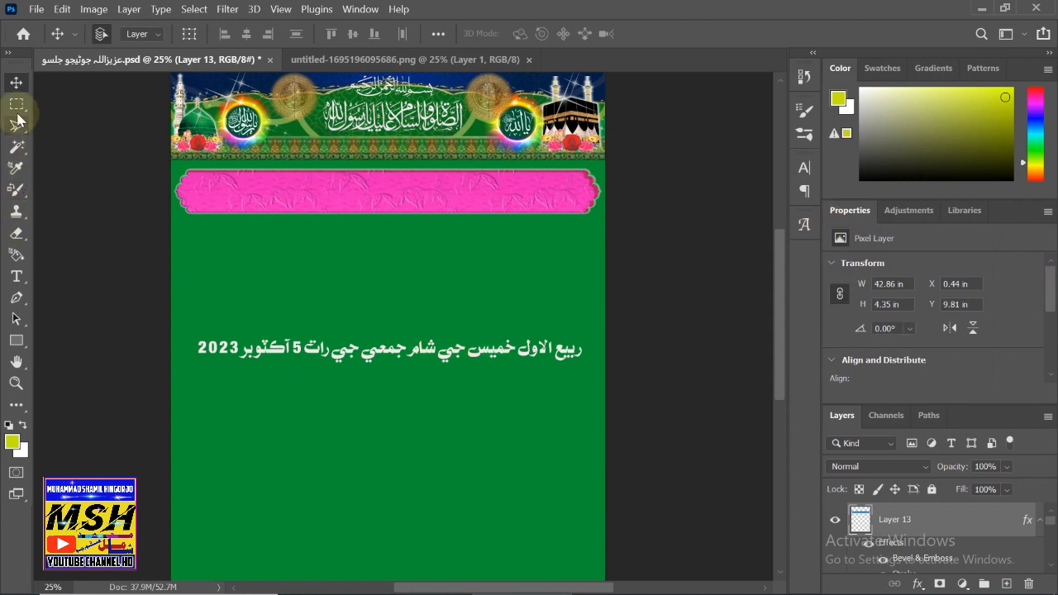
# - Move the date text up to sit just below the pink banner
pyautogui.moveTo(246, 346); pyautogui.dragTo(246, 273)
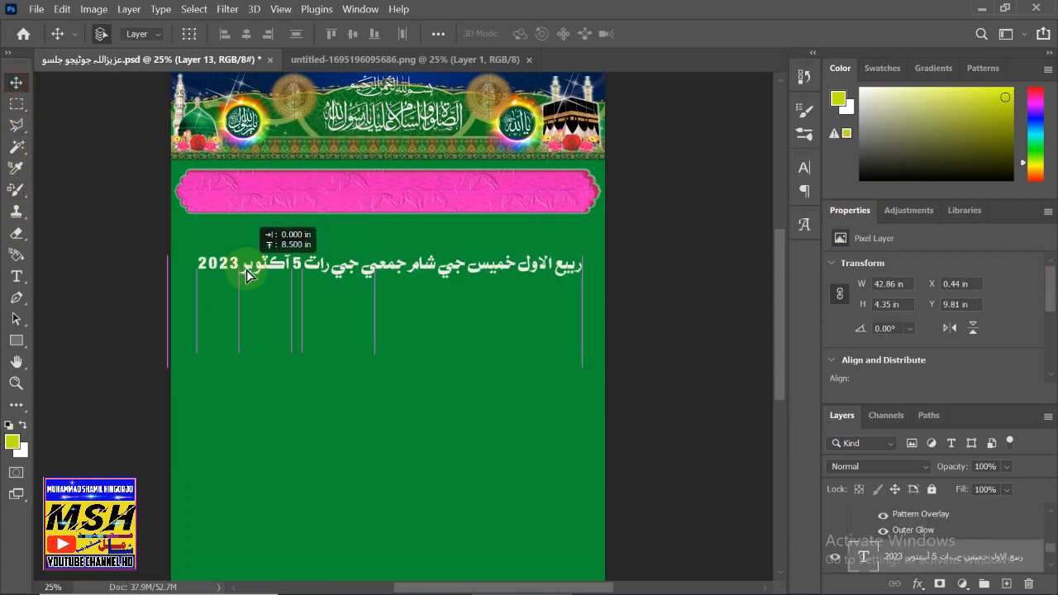
pyautogui.click(862, 566)
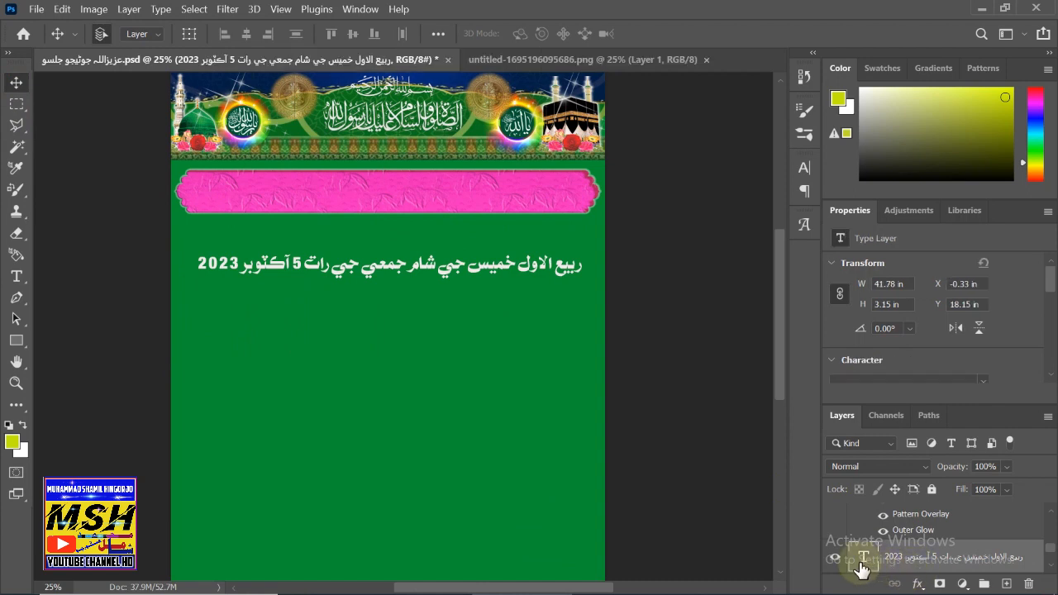
pyautogui.scroll(4, 867, 550)
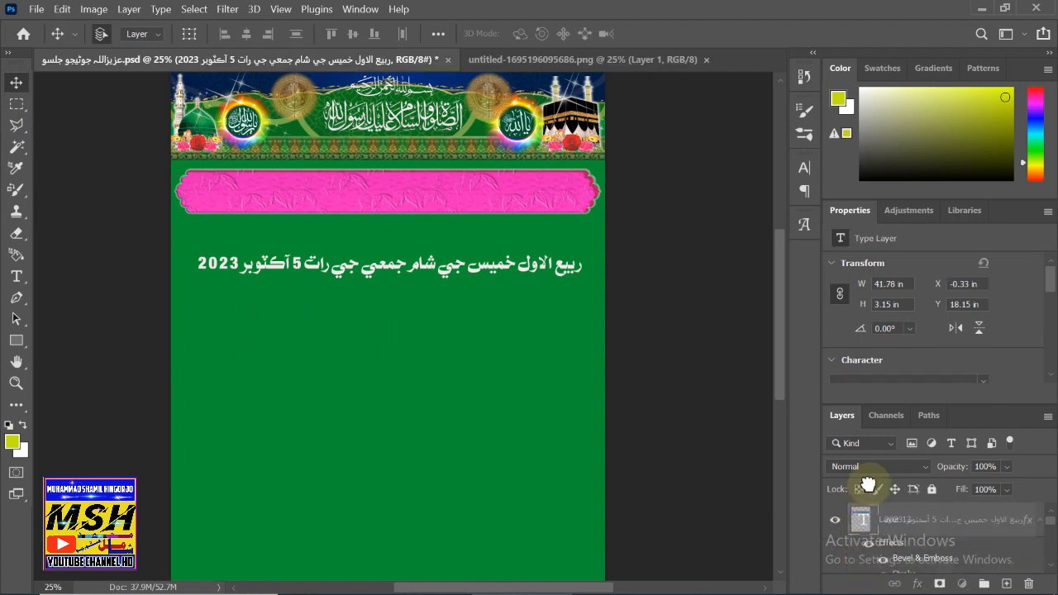
pyautogui.click(936, 523)
pyautogui.moveTo(408, 266); pyautogui.dragTo(421, 235)
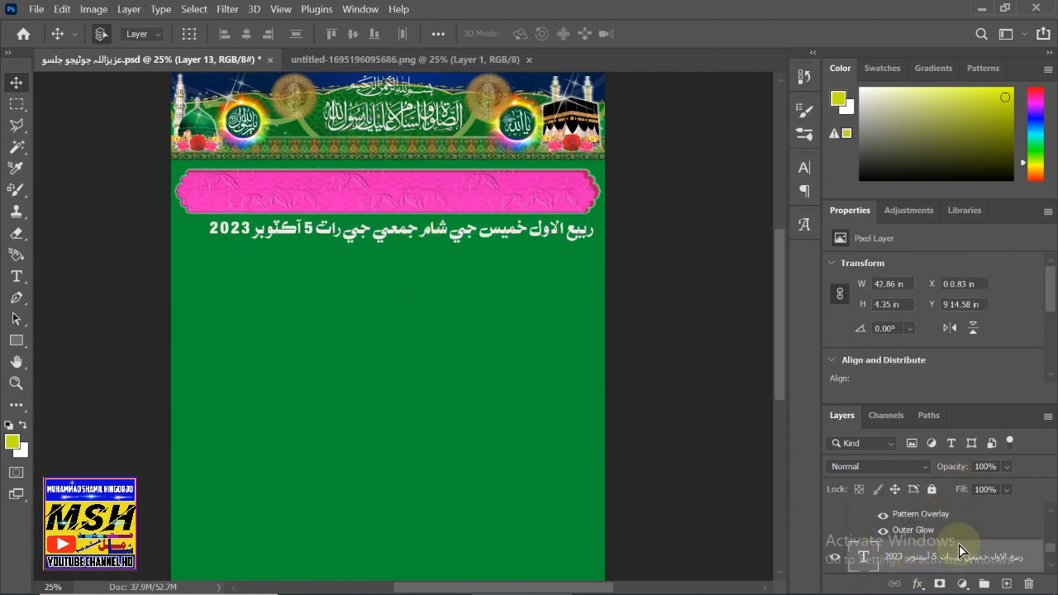
# - Stack the date text layer above Layer 13 and drag it into the pink banner
pyautogui.click(958, 552)
pyautogui.moveTo(863, 558); pyautogui.dragTo(867, 522)
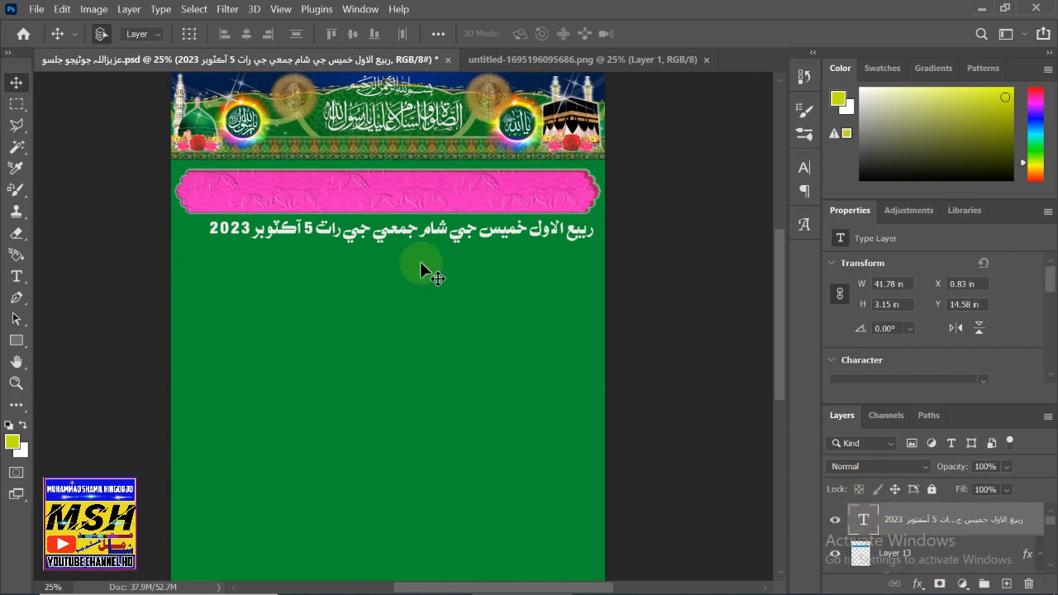
pyautogui.moveTo(423, 233); pyautogui.dragTo(415, 204)
pyautogui.hotkey('ctrl', 't')
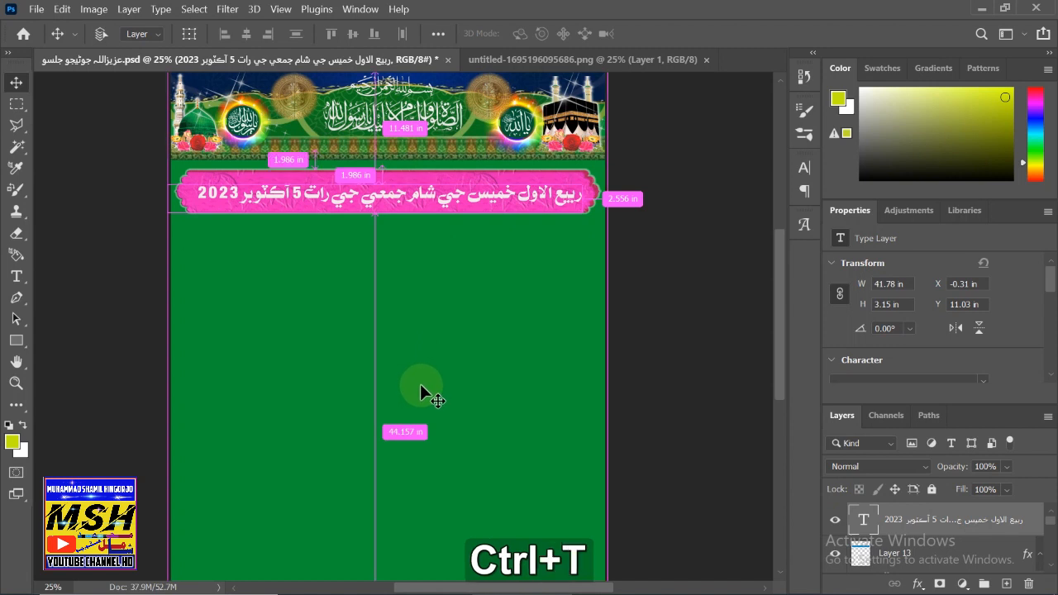
# - Stretch the date text to 41.48 × 4.7 in so it fills the pink banner
pyautogui.moveTo(168, 213)
pyautogui.mouseDown()
pyautogui.moveTo(160, 225)
pyautogui.moveTo(171, 228)
pyautogui.mouseUp()
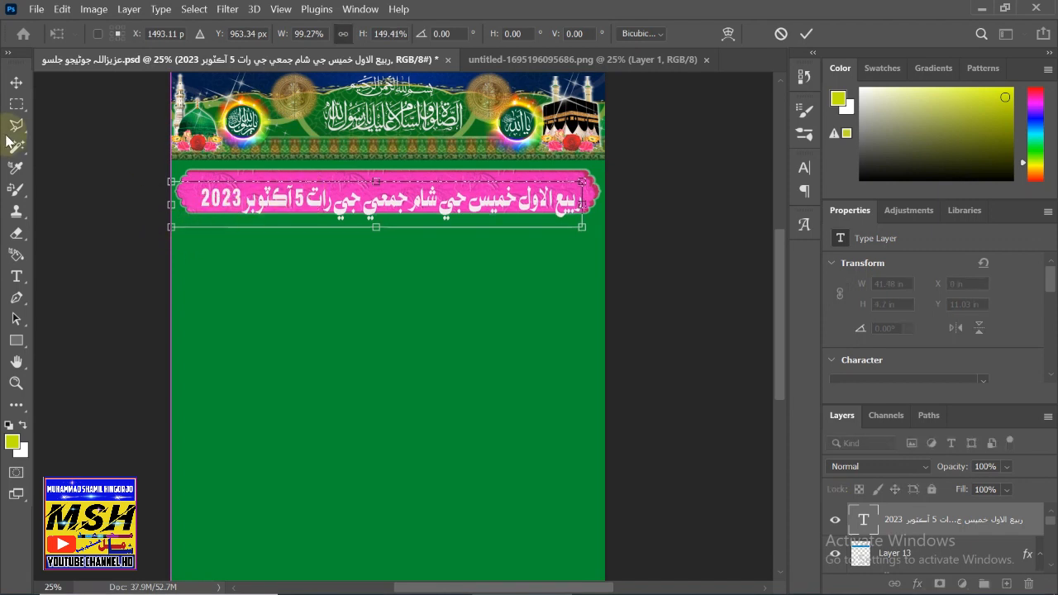
pyautogui.click(16, 82)
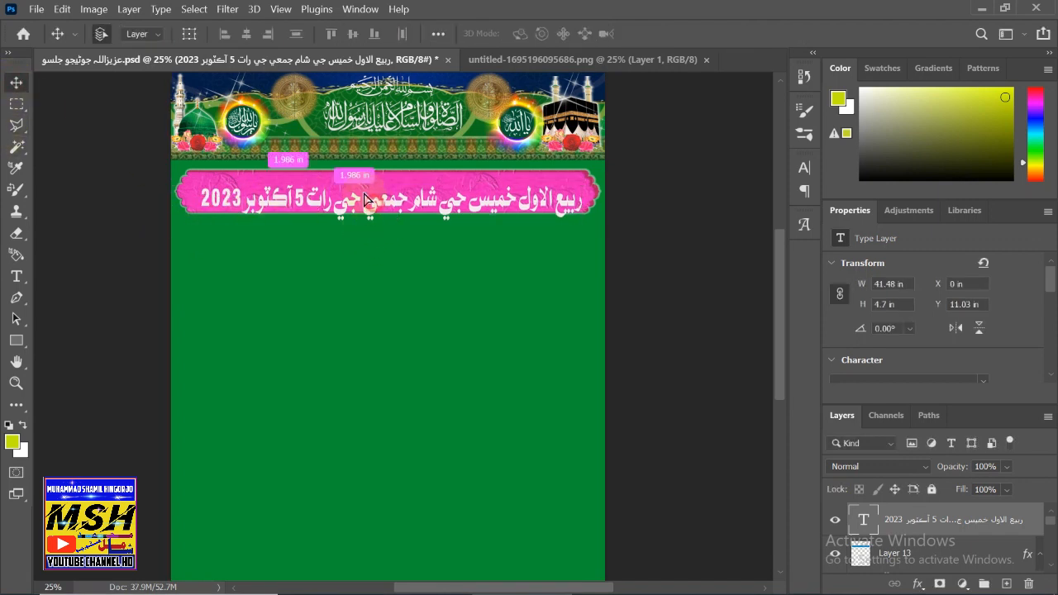
pyautogui.moveTo(364, 194); pyautogui.dragTo(358, 197)
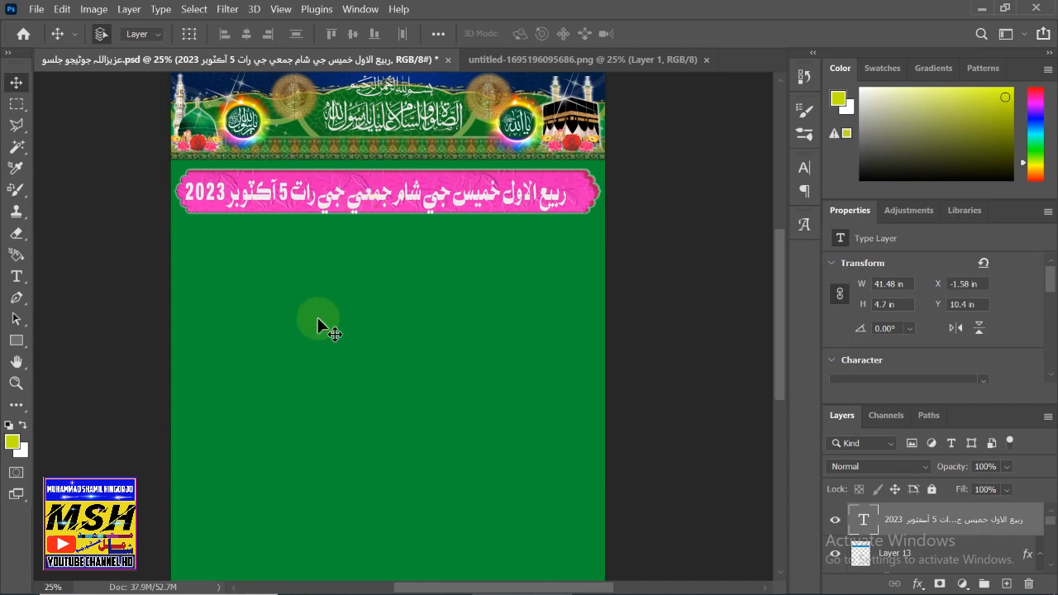
# - Nudge the date line into place at X −1.75 in, Y 10.35 in
pyautogui.press('Up')
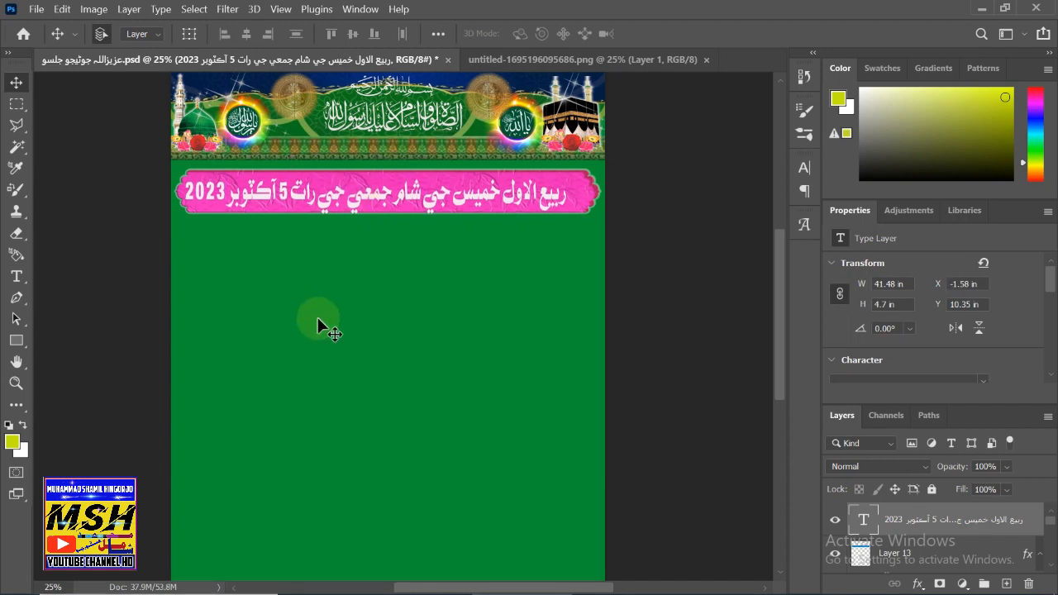
pyautogui.press('Up')
pyautogui.press('Up')
pyautogui.press('Up')
pyautogui.press('Up')
pyautogui.press('Up')
pyautogui.press('Up')
pyautogui.press('Up')
pyautogui.press('Up')
pyautogui.press('Up')
pyautogui.press('Up')
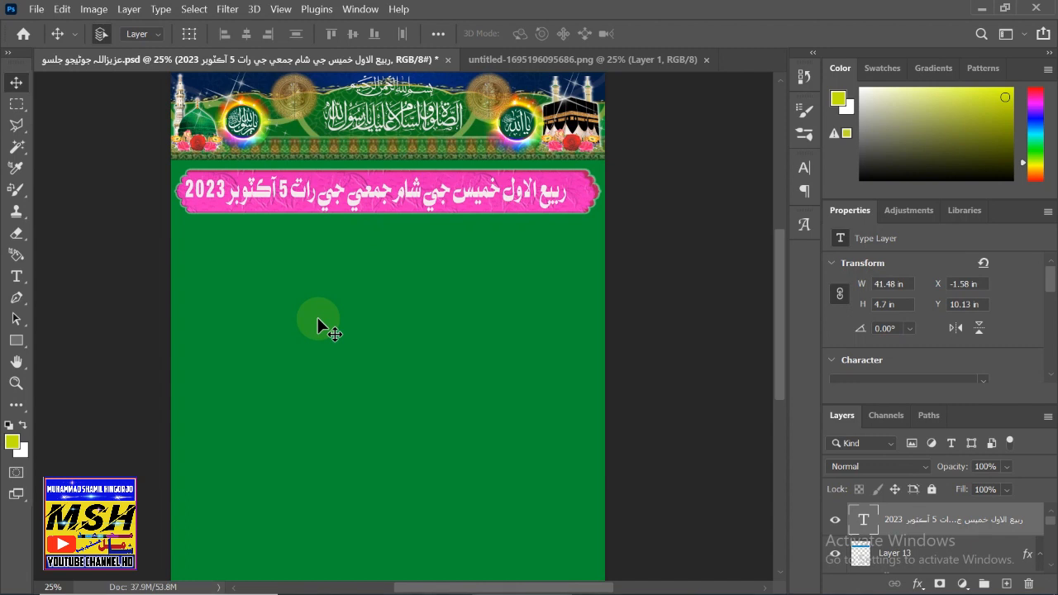
pyautogui.press('Left')
pyautogui.press('Left')
pyautogui.press('Left')
pyautogui.press('Left')
pyautogui.press('Left')
pyautogui.press('Left')
pyautogui.press('Left')
pyautogui.press('Left')
pyautogui.press('Left')
pyautogui.press('Down')
pyautogui.press('Down')
pyautogui.press('Down')
pyautogui.press('Down')
pyautogui.press('Down')
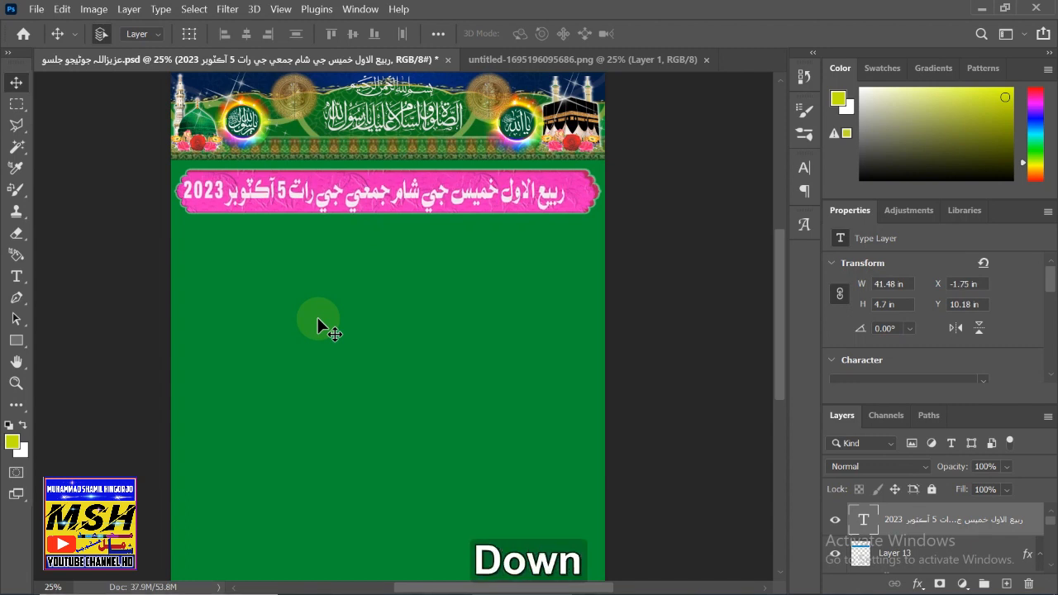
pyautogui.press('Left')
pyautogui.press('Left')
pyautogui.press('Left')
pyautogui.press('Left')
pyautogui.press('Left')
pyautogui.press('Left')
pyautogui.press('Left')
pyautogui.press('Down')
pyautogui.press('Down')
pyautogui.press('Down')
pyautogui.press('Down')
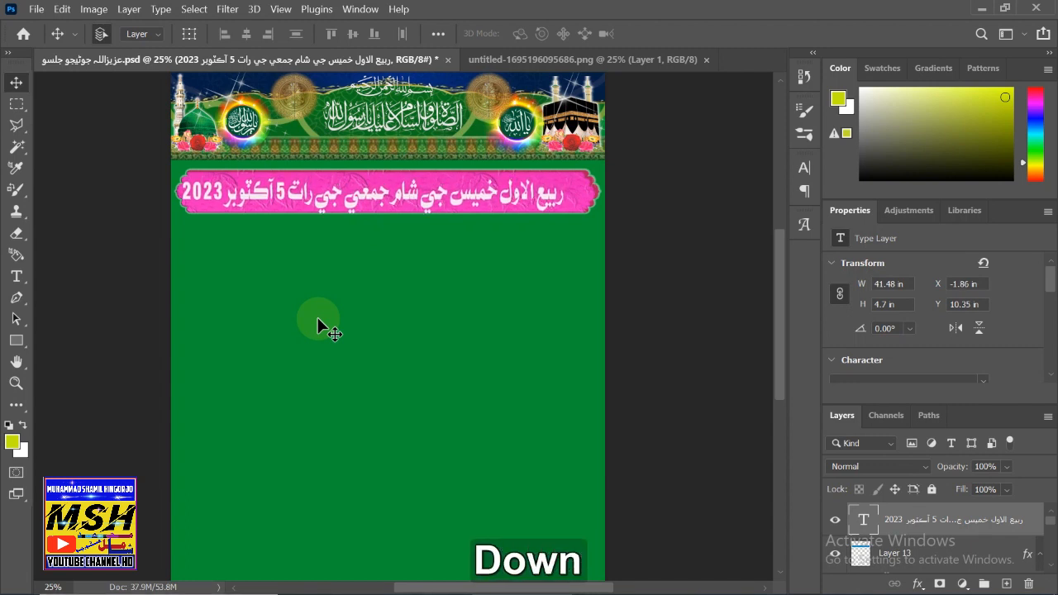
pyautogui.press('Right')
pyautogui.press('Right')
pyautogui.press('Right')
pyautogui.press('Right')
pyautogui.press('Right')
pyautogui.press('Right')
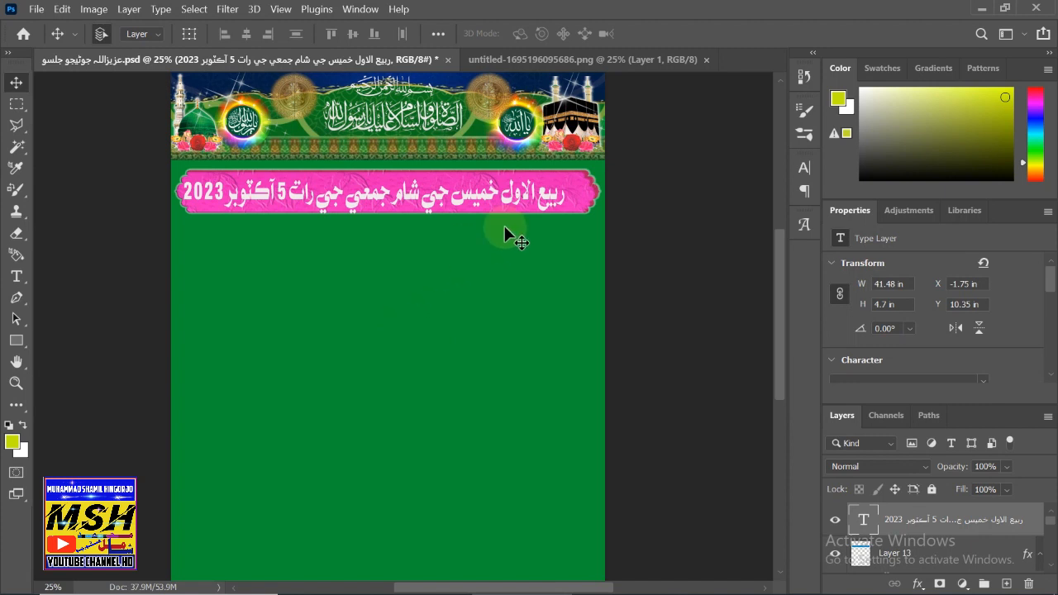
pyautogui.click(575, 178)
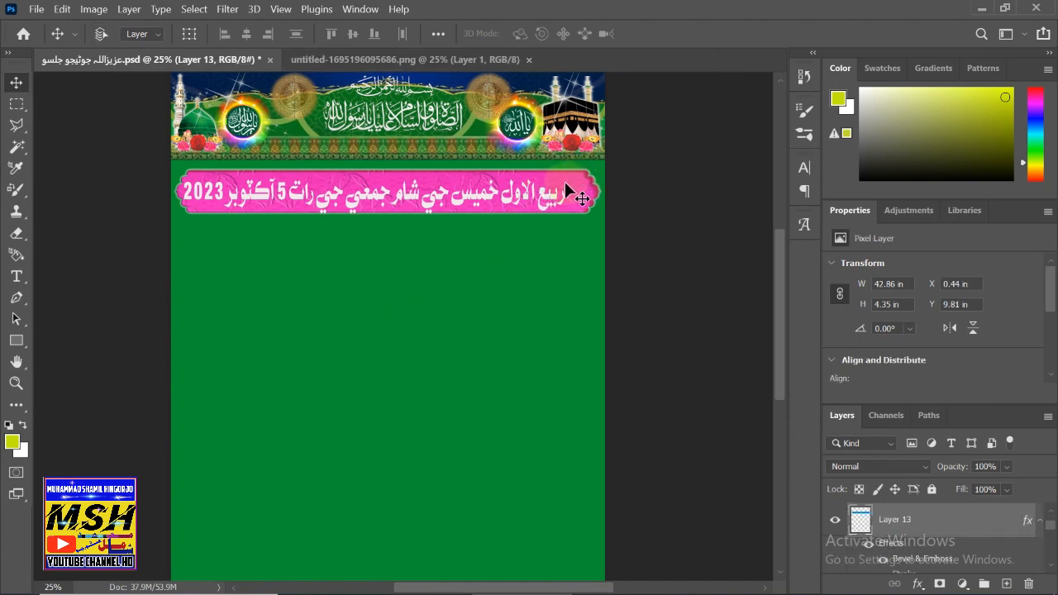
# - Enlarge the pink banner to 44.5 × 5.25 in and move the date text onto it
pyautogui.hotkey('ctrl', 't')
pyautogui.moveTo(386, 214); pyautogui.dragTo(386, 220)
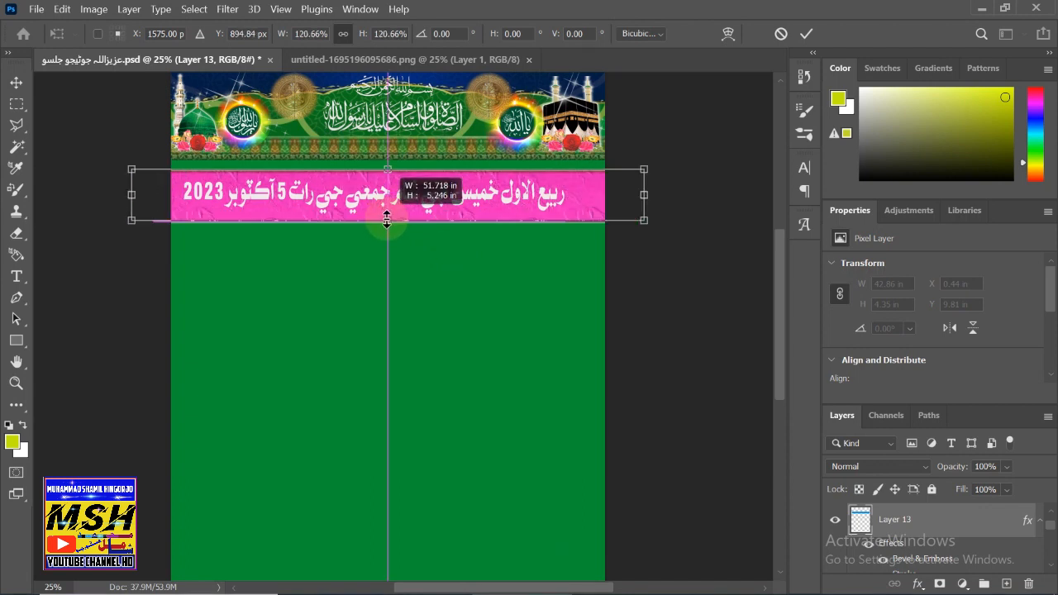
pyautogui.moveTo(386, 217); pyautogui.dragTo(386, 217)
pyautogui.press('shift')
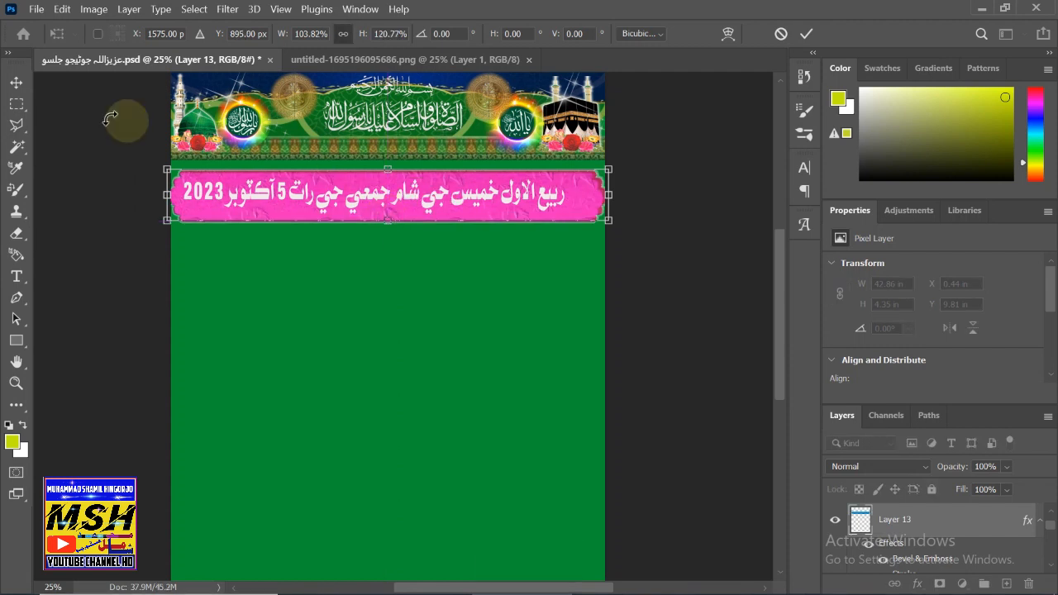
pyautogui.click(15, 82)
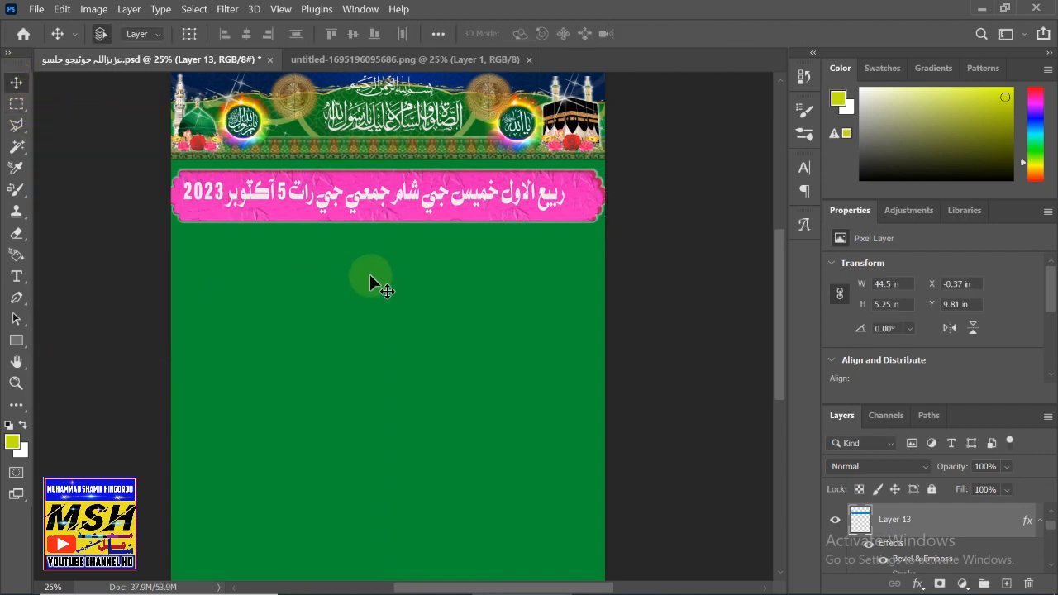
pyautogui.moveTo(374, 197); pyautogui.dragTo(367, 196)
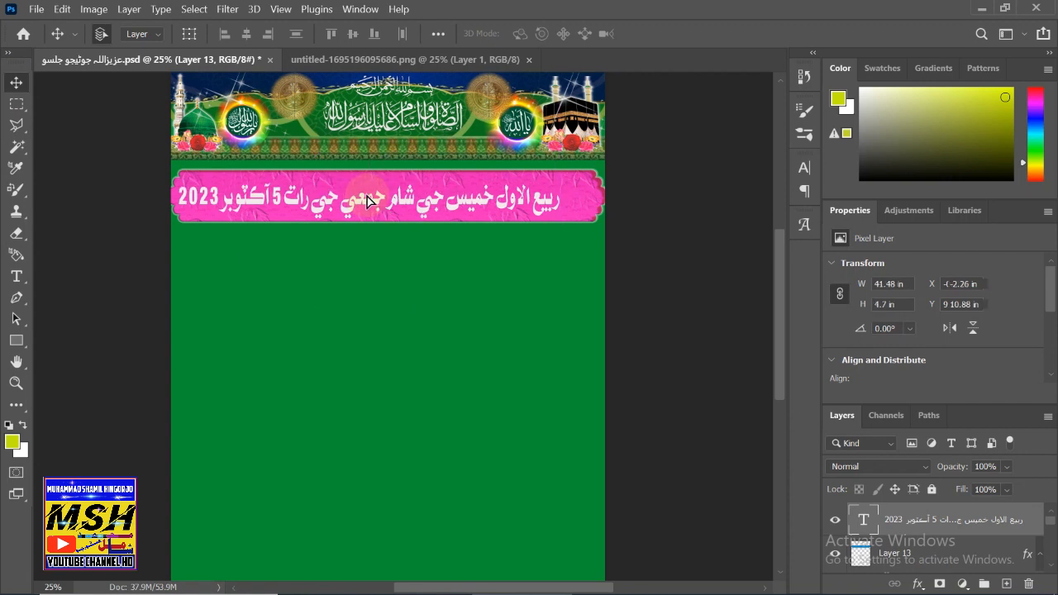
# - Duplicate the date text layer and change the copy's text to 5
pyautogui.press('Up')
pyautogui.press('Up')
pyautogui.press('Up')
pyautogui.press('Up')
pyautogui.press('Up')
pyautogui.press('Up')
pyautogui.press('Up')
pyautogui.press('Up')
pyautogui.press('Up')
pyautogui.press('Up')
pyautogui.press('Up')
pyautogui.press('Up')
pyautogui.press('Up')
pyautogui.press('Up')
pyautogui.press('Up')
pyautogui.press('Up')
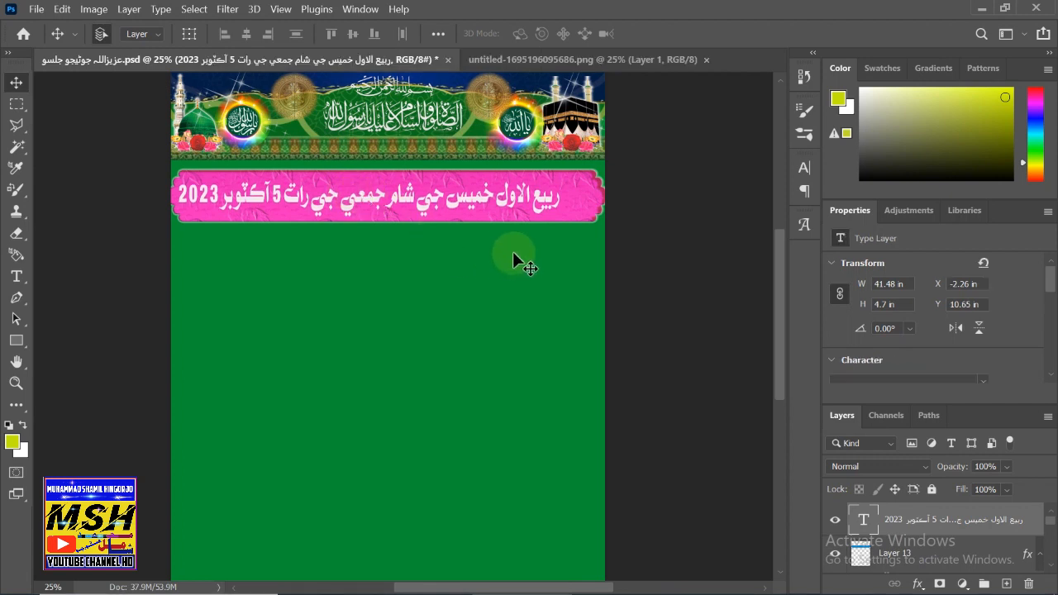
pyautogui.hotkey('ctrl', 'c')
pyautogui.hotkey('ctrl', 'v')
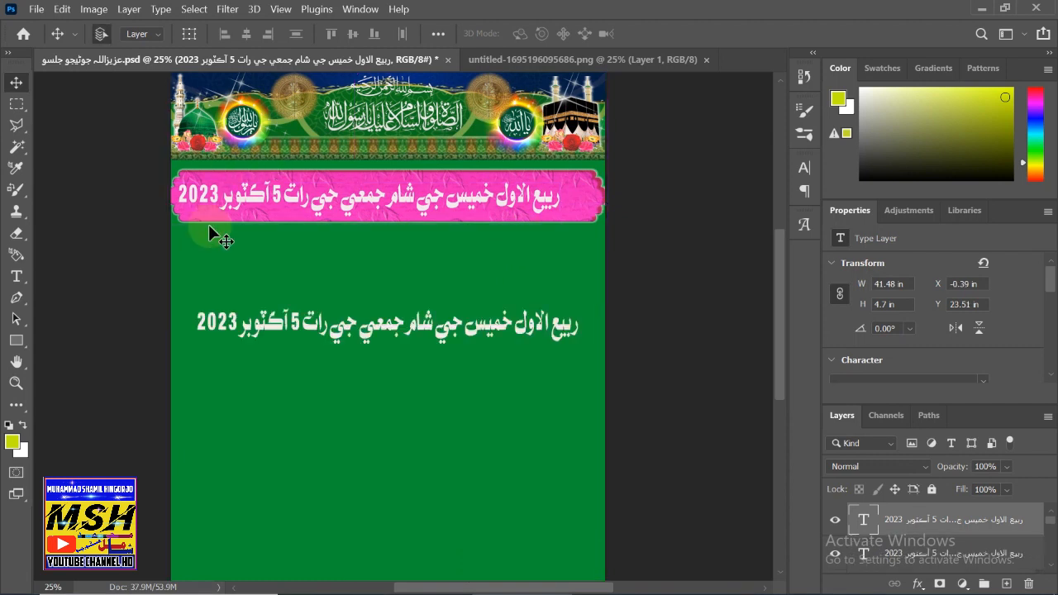
pyautogui.doubleClick(266, 326)
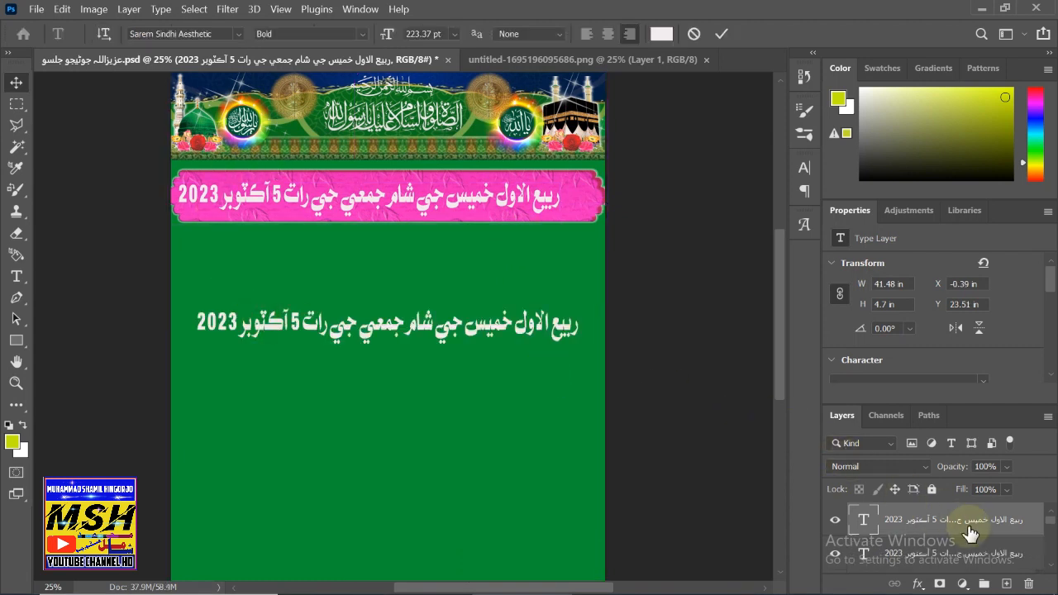
pyautogui.press('BackSpace')
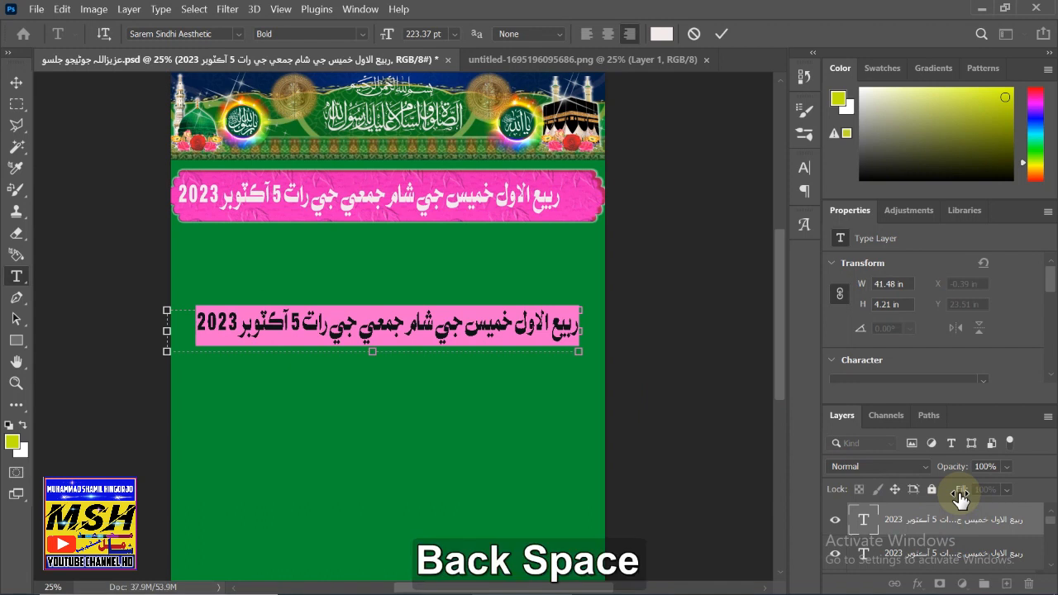
pyautogui.write('5')
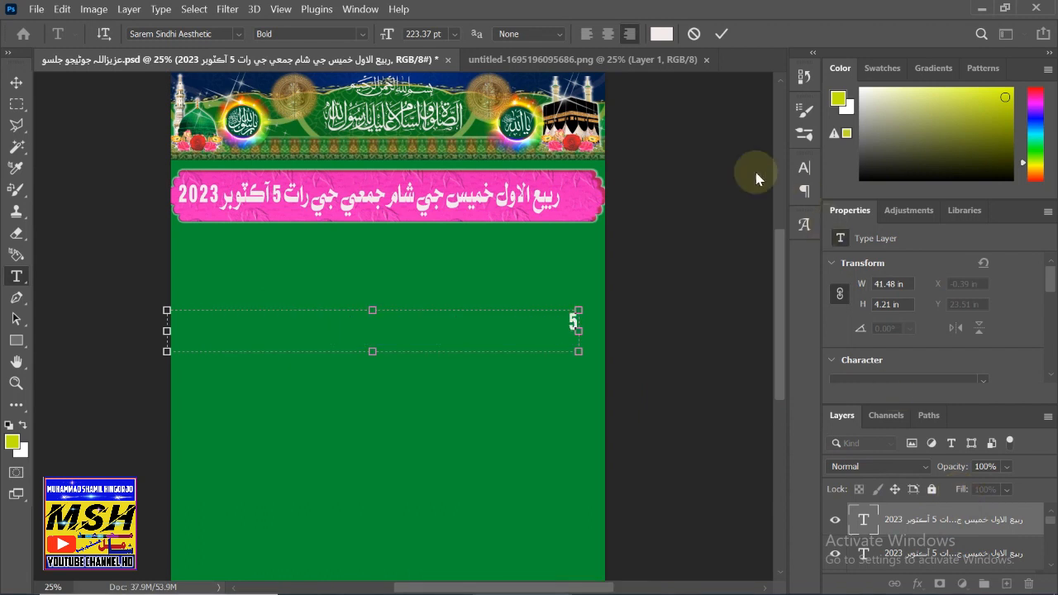
pyautogui.click(16, 82)
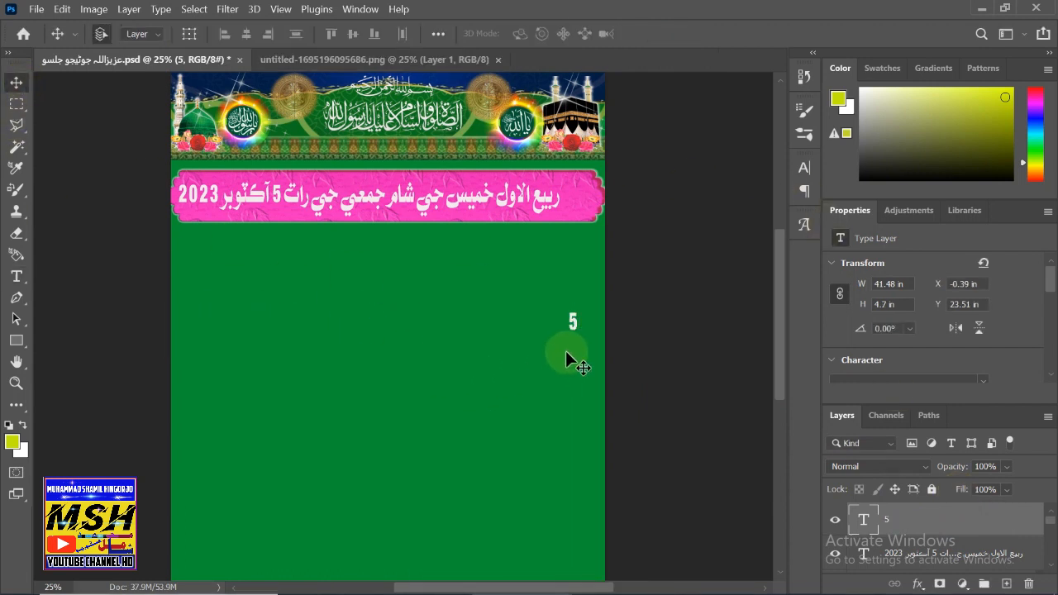
# - Place the 5 at the banner's right end, X −0.26 in, Y 10.88 in
pyautogui.moveTo(570, 320); pyautogui.dragTo(570, 203)
pyautogui.press('Left')
pyautogui.press('Left')
pyautogui.press('Left')
pyautogui.press('Left')
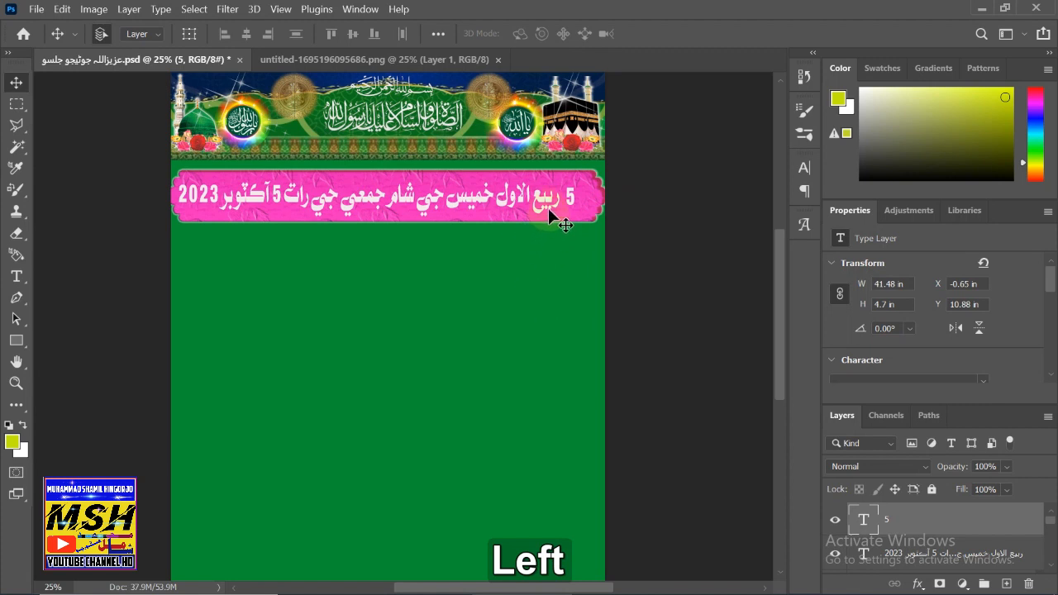
pyautogui.press('Right')
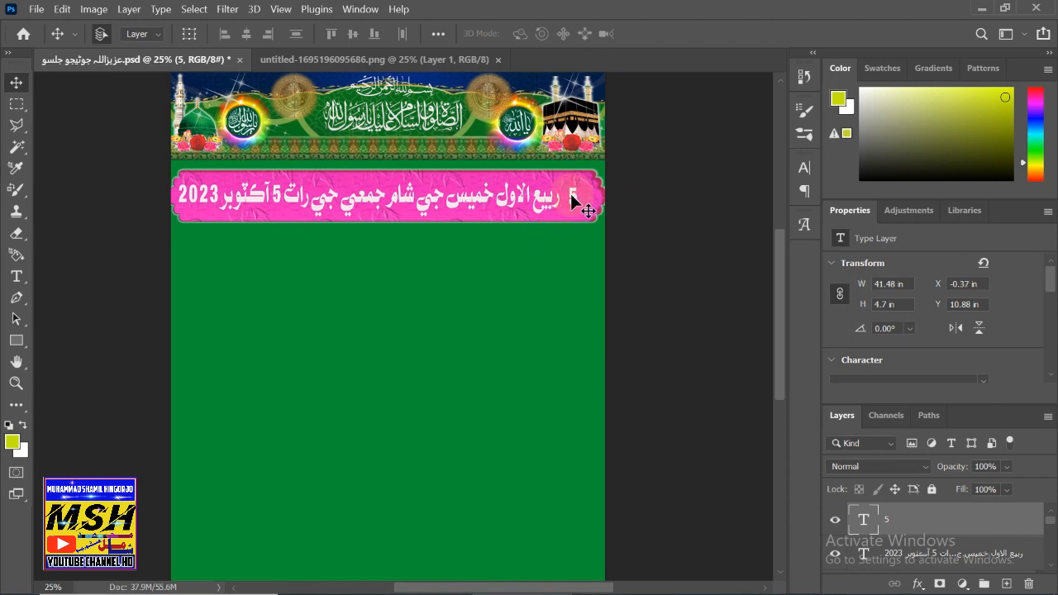
pyautogui.press('Right')
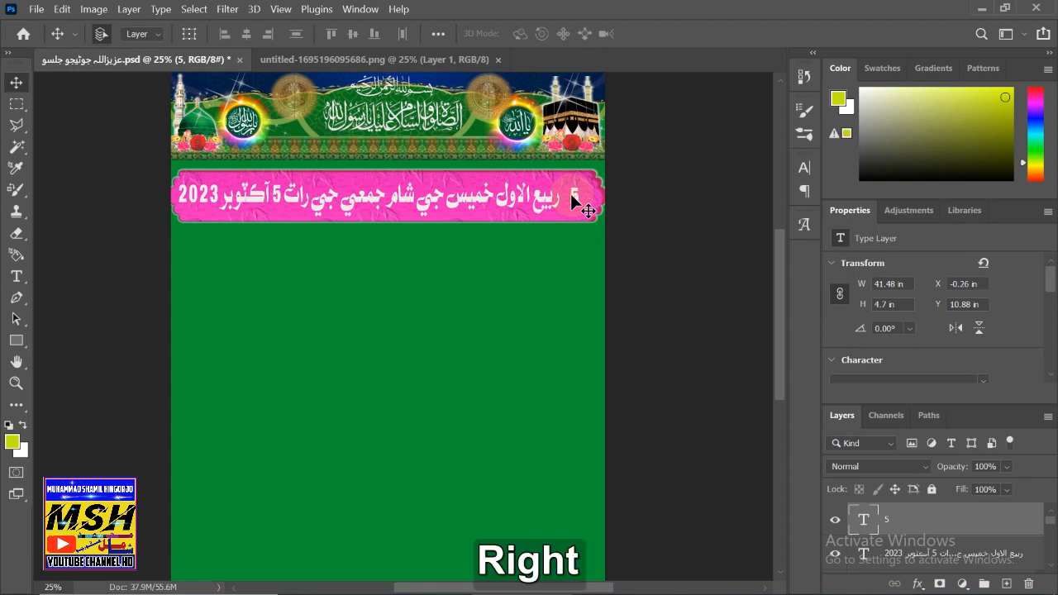
# - Change the number on the banner from 5 to 18
pyautogui.doubleClick(571, 195)
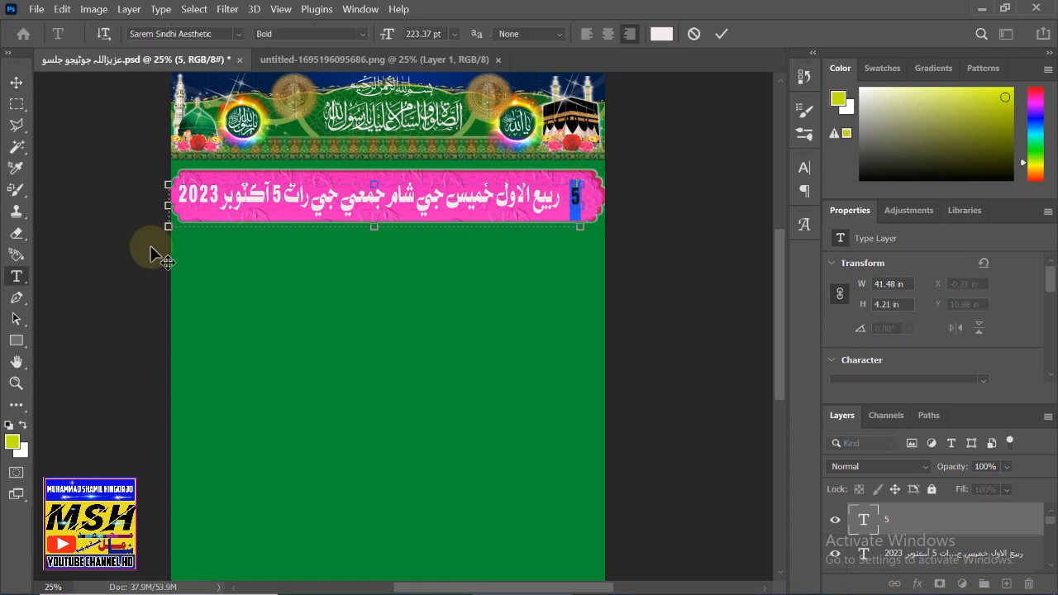
pyautogui.write('1')
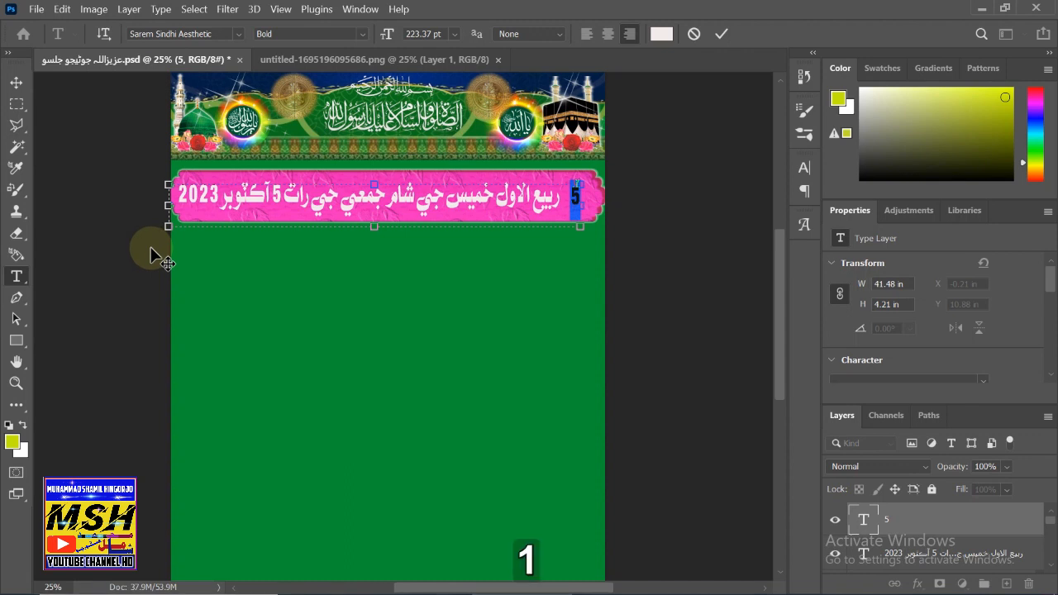
pyautogui.write('8')
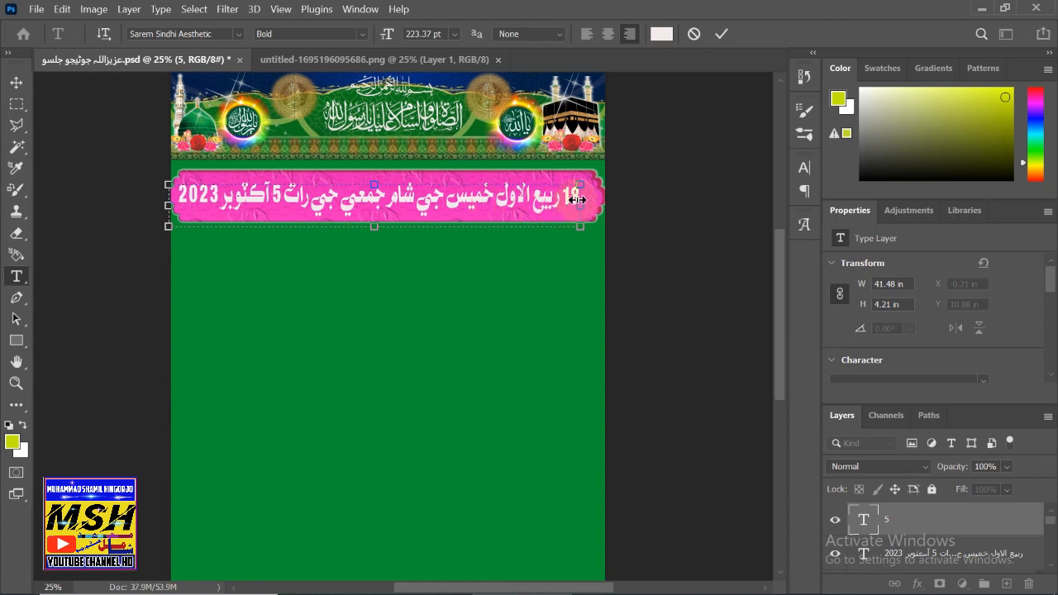
pyautogui.press('BackSpace')
pyautogui.write('9')
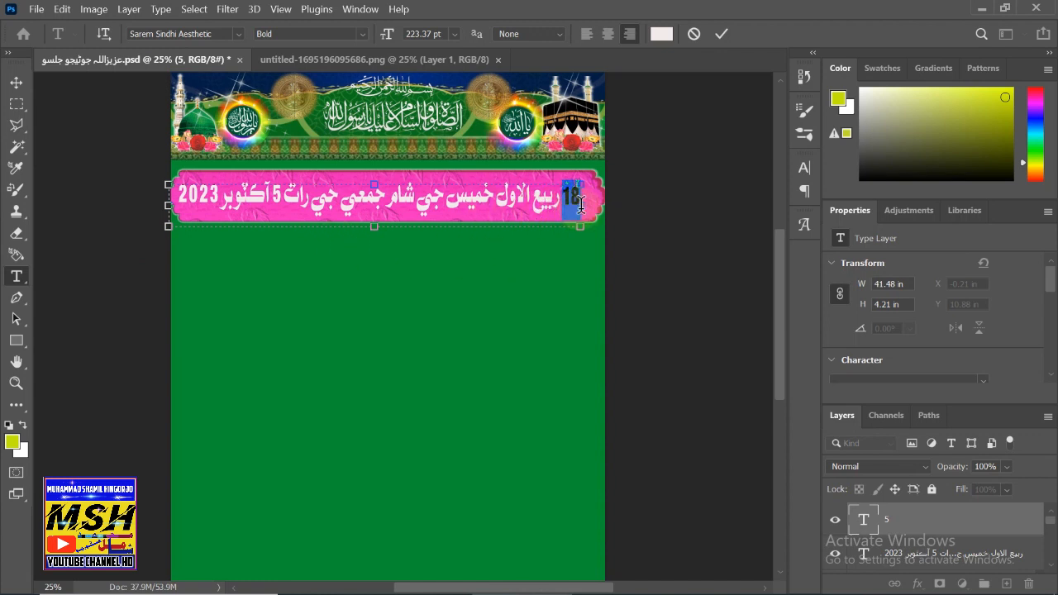
# - Colour the 18 yellow-green #c2e90f
pyautogui.click(661, 34)
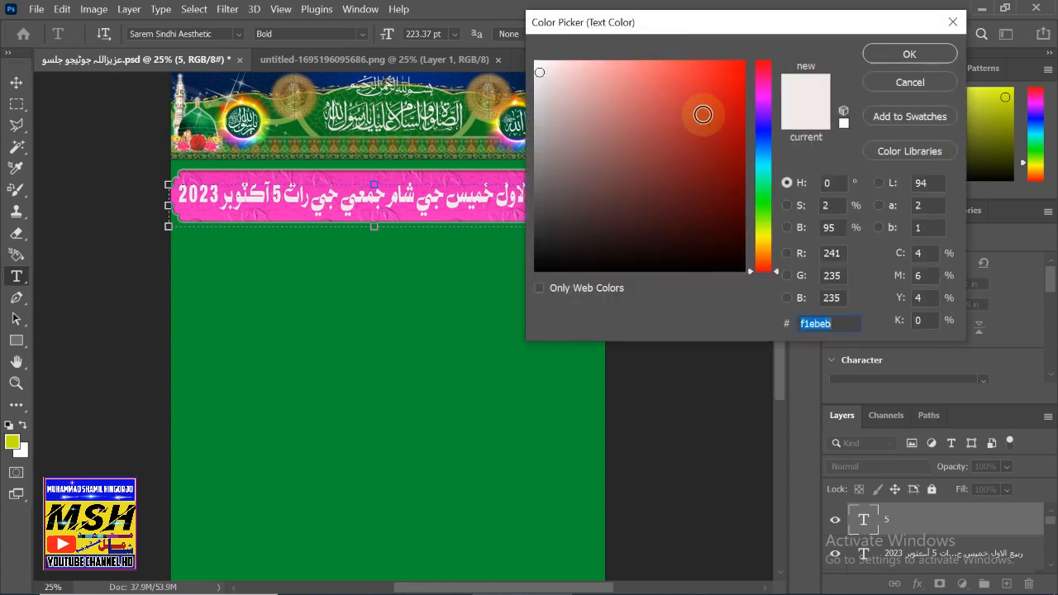
pyautogui.click(763, 215)
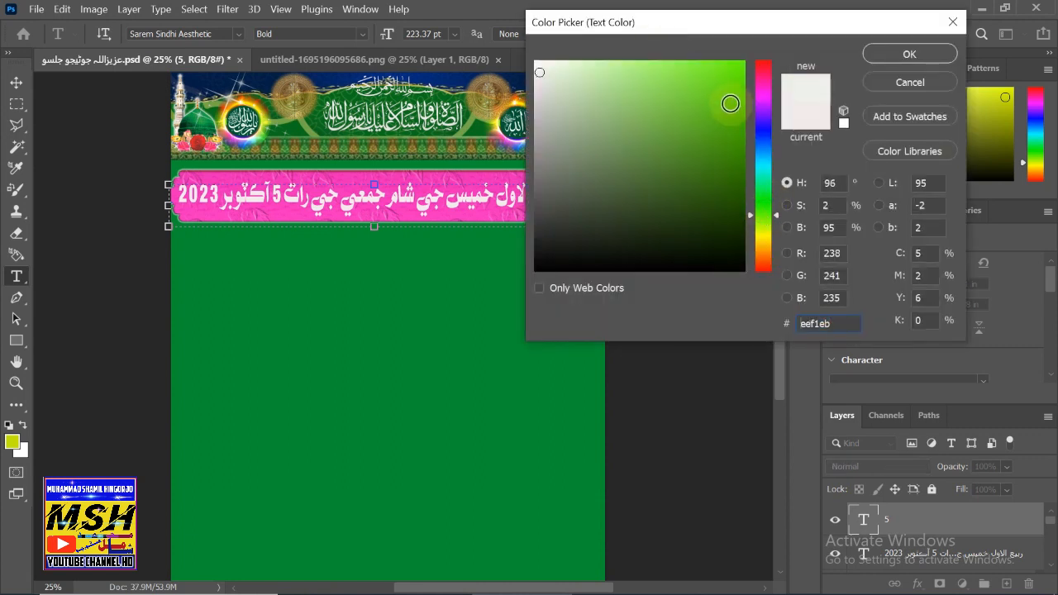
pyautogui.moveTo(730, 104); pyautogui.dragTo(733, 71)
pyautogui.moveTo(668, 21)
pyautogui.mouseDown()
pyautogui.moveTo(780, 108)
pyautogui.moveTo(776, 51)
pyautogui.moveTo(762, 41)
pyautogui.mouseUp()
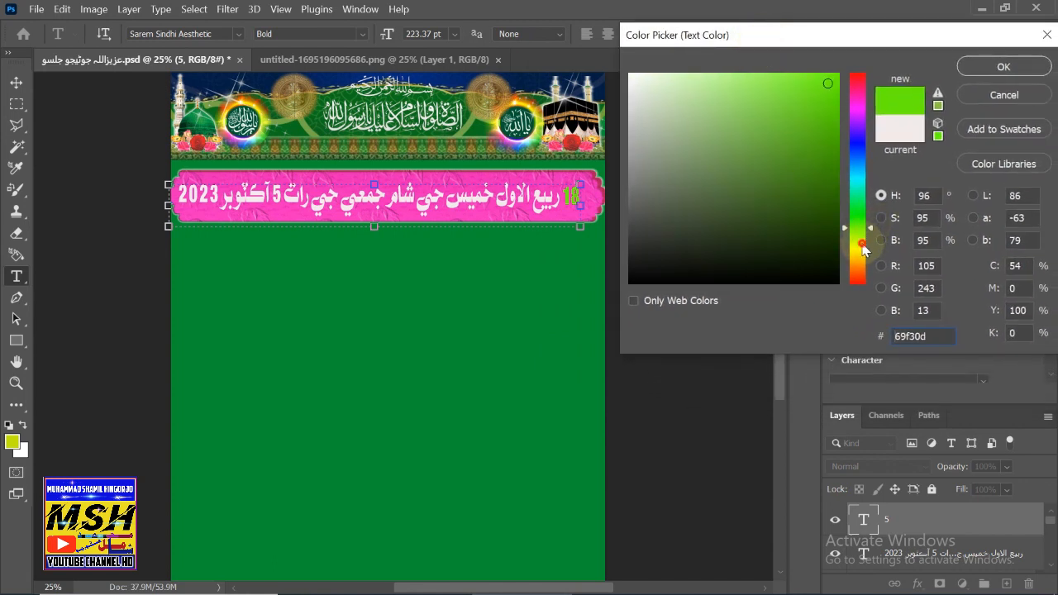
pyautogui.click(862, 247)
pyautogui.click(826, 91)
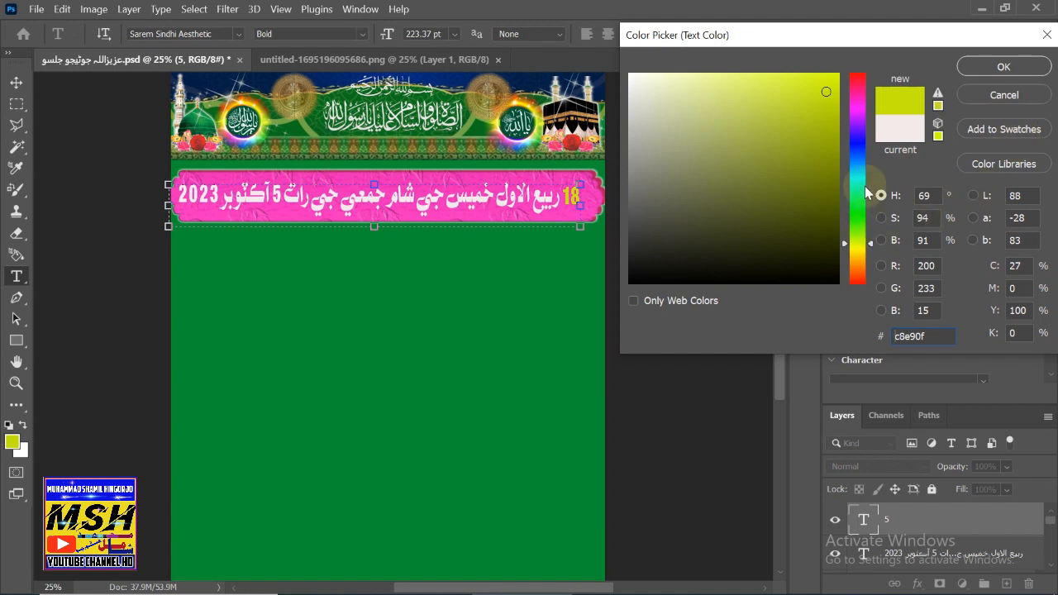
pyautogui.click(856, 142)
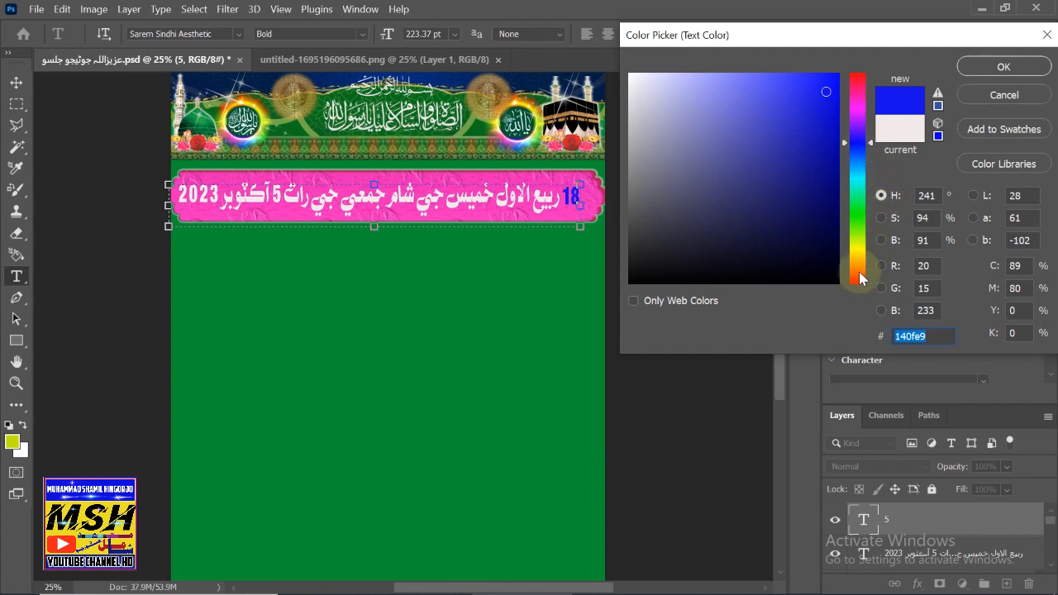
pyautogui.click(859, 243)
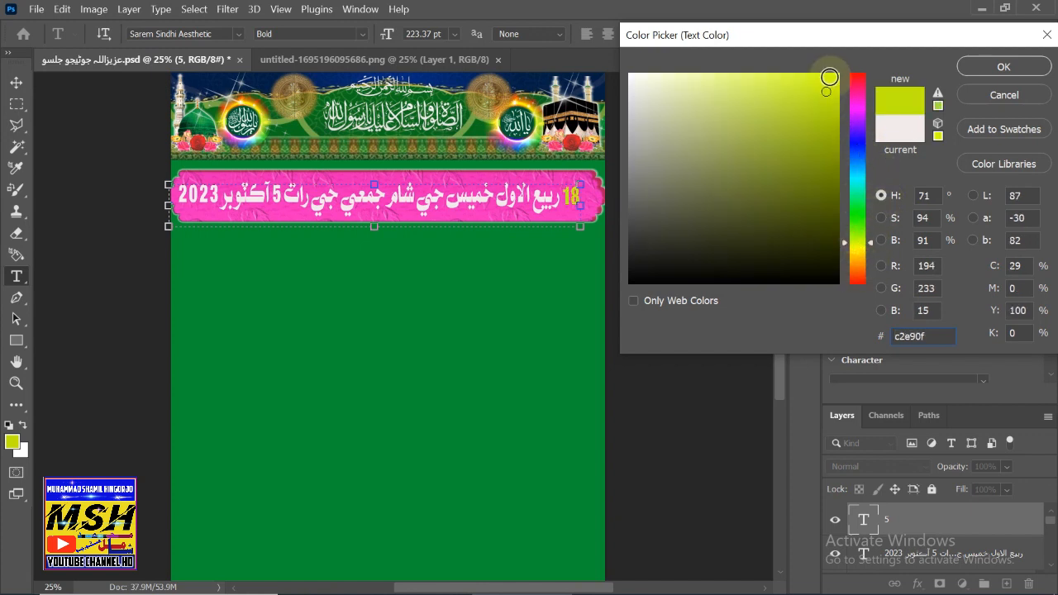
pyautogui.click(997, 67)
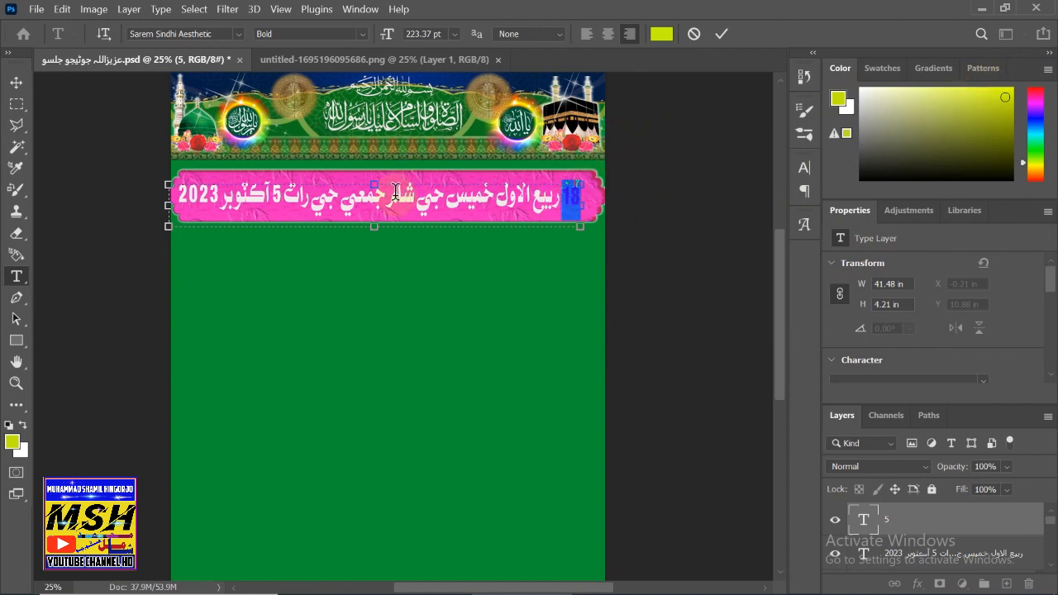
pyautogui.click(16, 81)
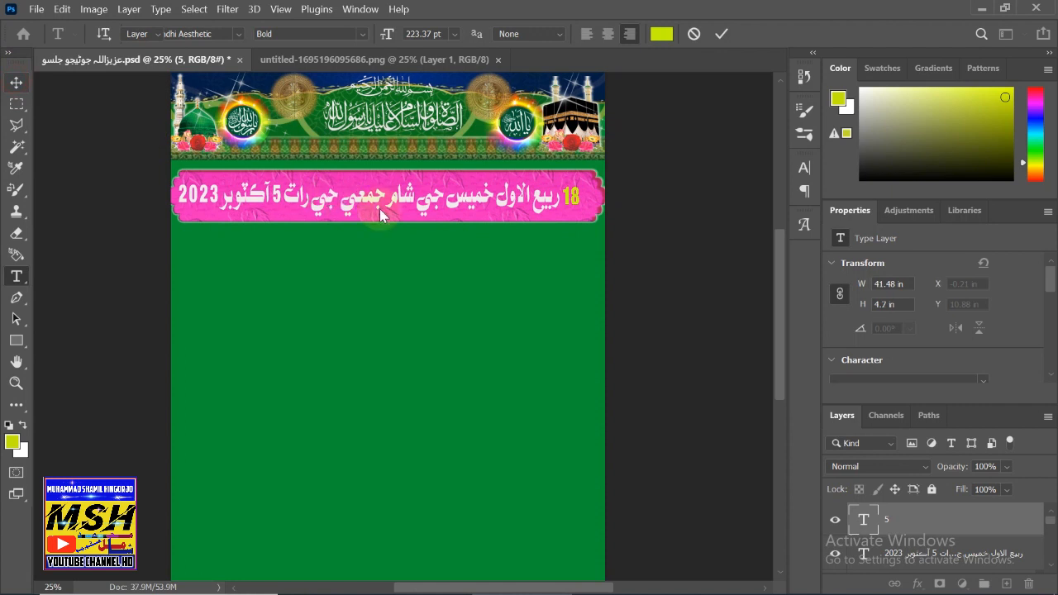
# - Recolour the Sindhi date line's words yellow-green #d6f509 to match the 18
pyautogui.click(546, 197)
pyautogui.doubleClick(562, 204)
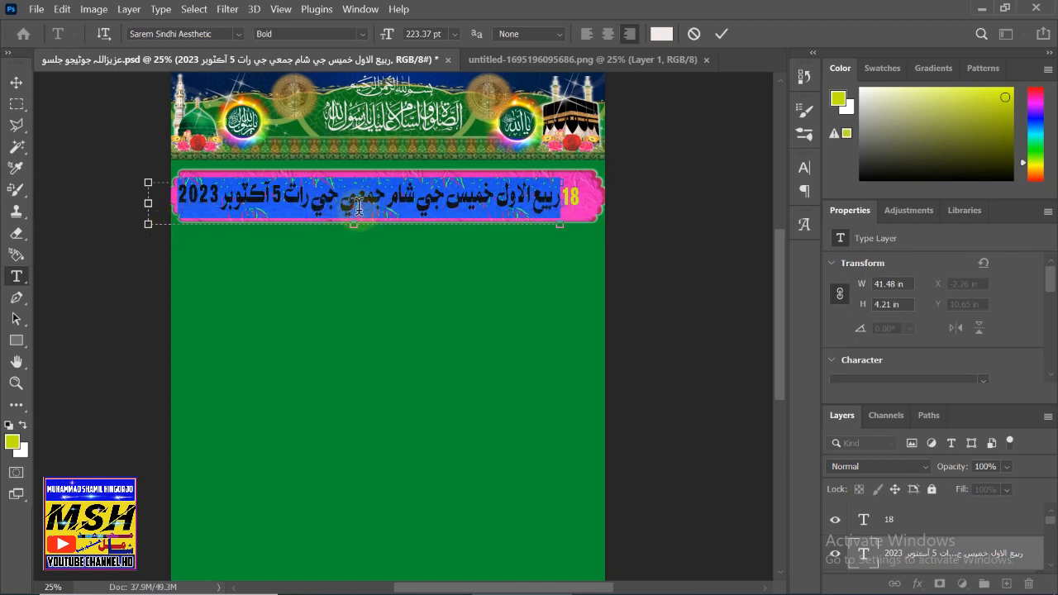
pyautogui.moveTo(339, 205); pyautogui.dragTo(560, 193)
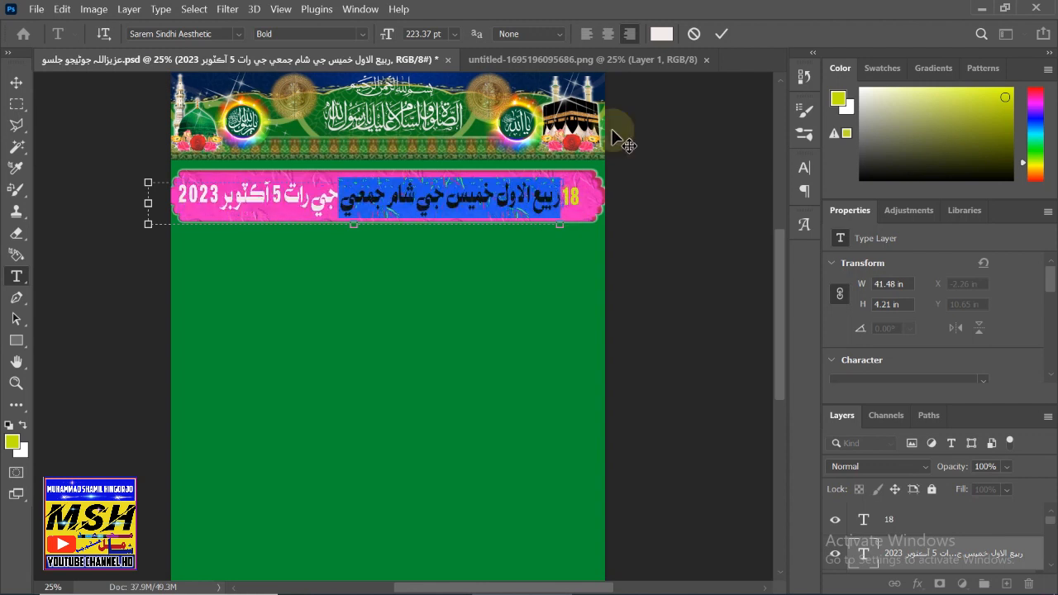
pyautogui.click(662, 35)
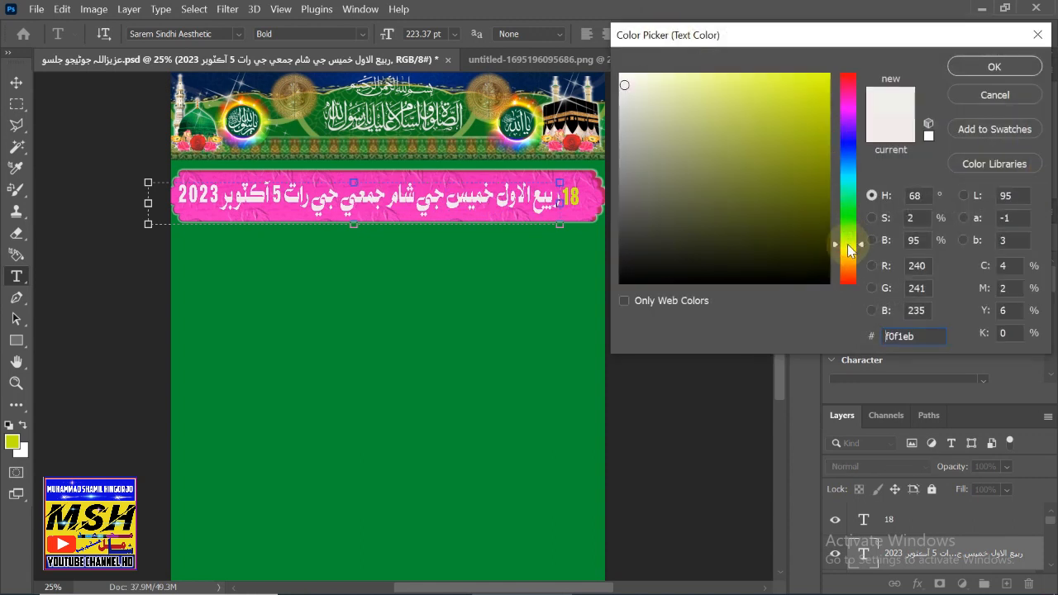
pyautogui.click(822, 81)
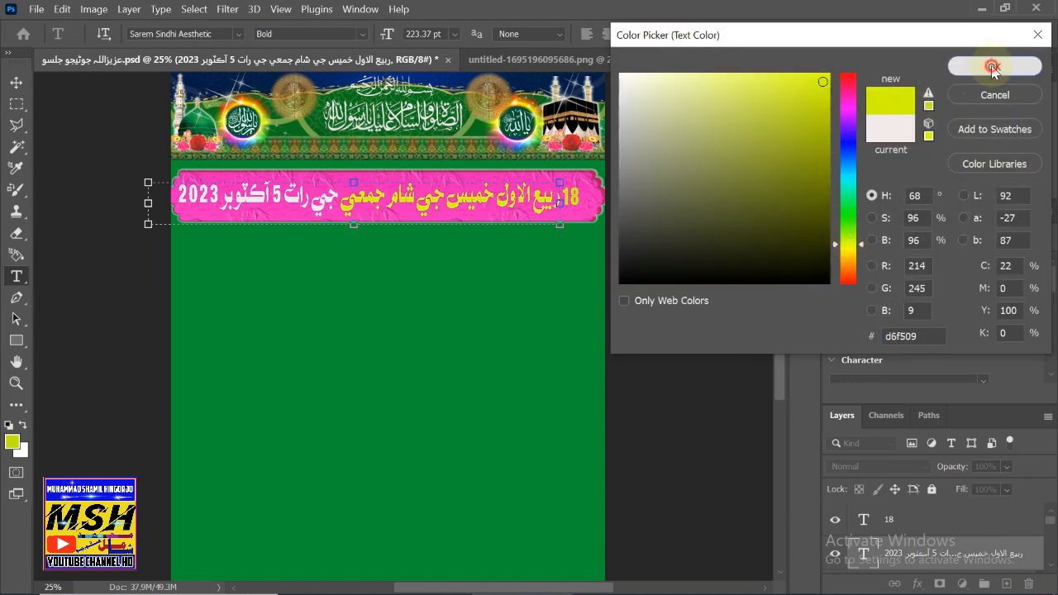
pyautogui.click(995, 62)
pyautogui.click(14, 84)
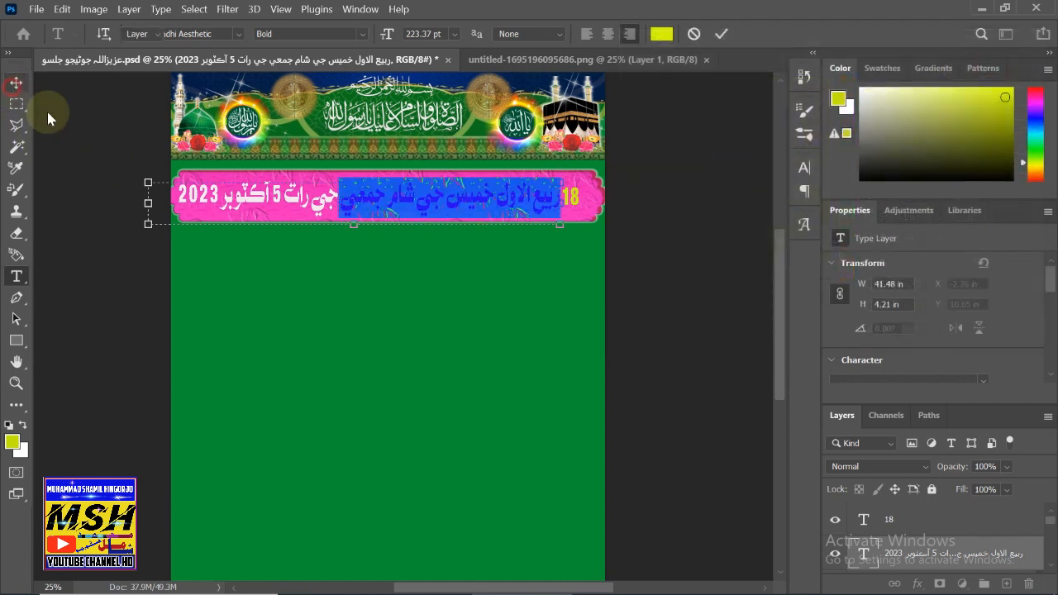
pyautogui.click(581, 216)
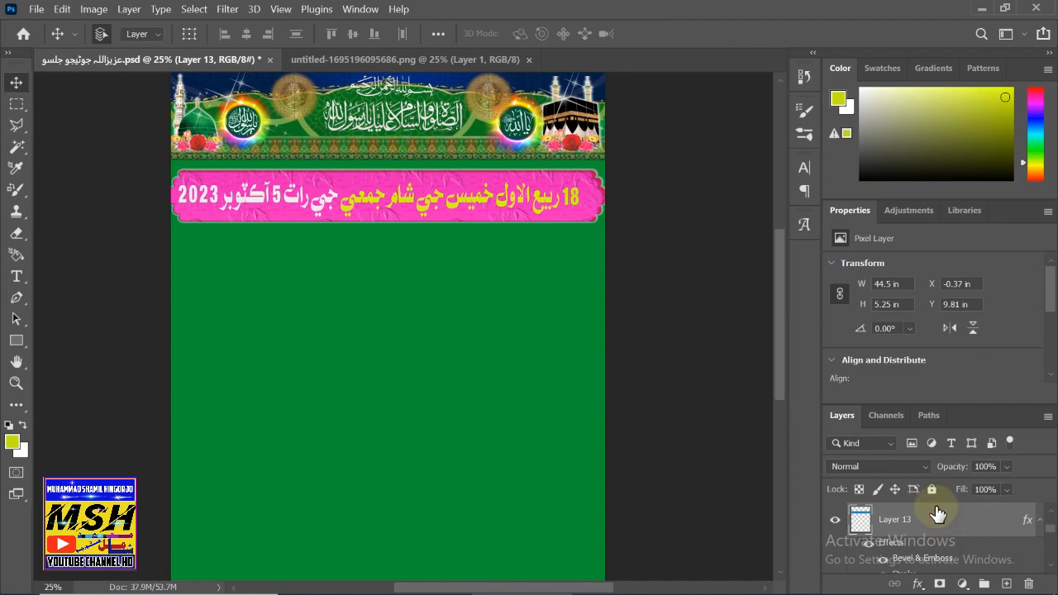
# - Give Layer 13's banner a dark magenta 650957 Color Overlay at 77% opacity
pyautogui.doubleClick(937, 518)
pyautogui.moveTo(502, 52); pyautogui.dragTo(788, 19)
pyautogui.click(533, 310)
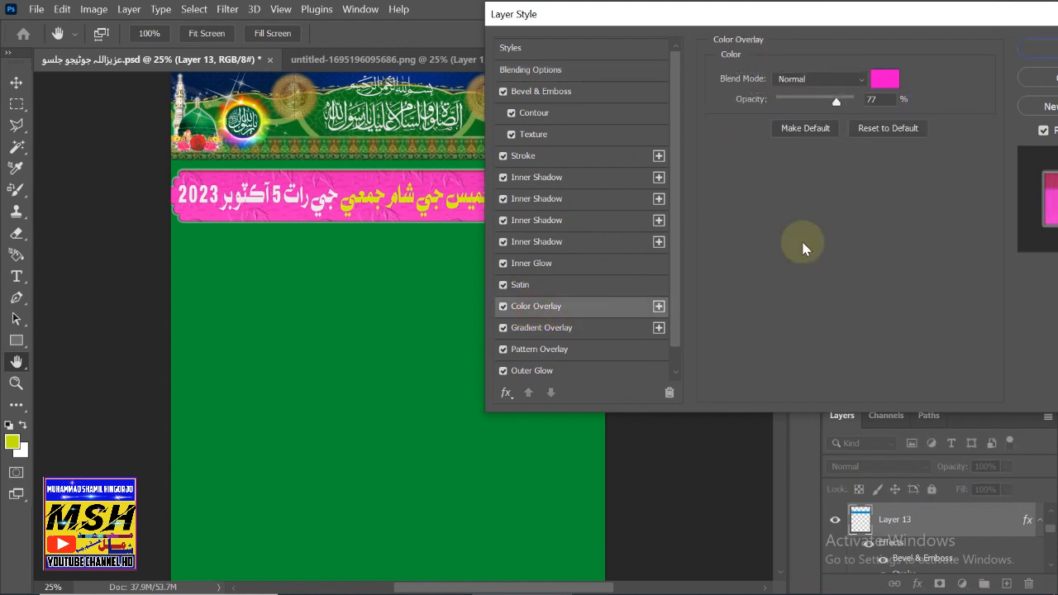
pyautogui.click(892, 86)
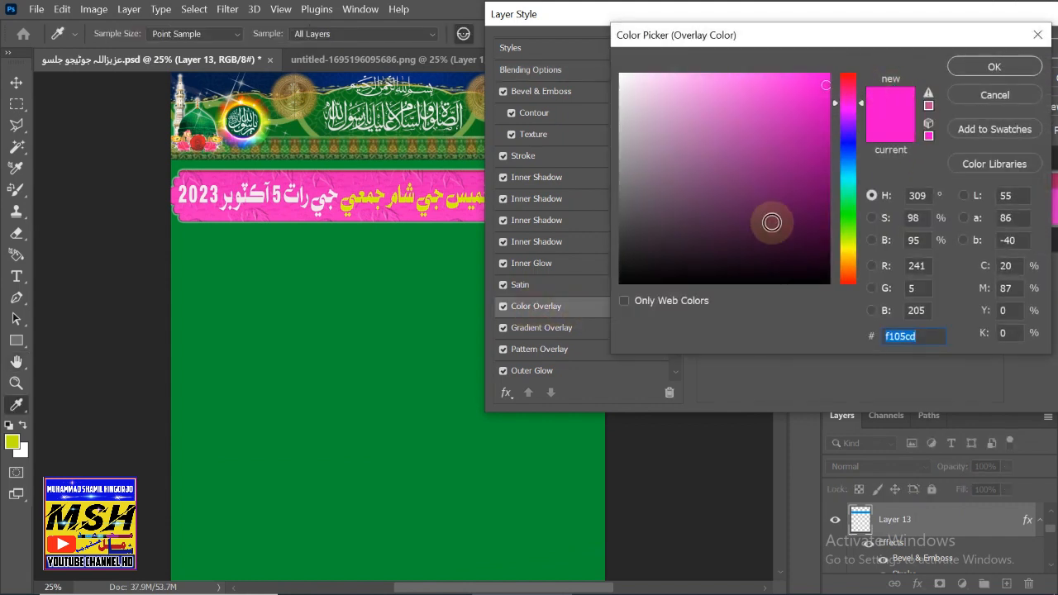
pyautogui.click(772, 224)
pyautogui.click(800, 227)
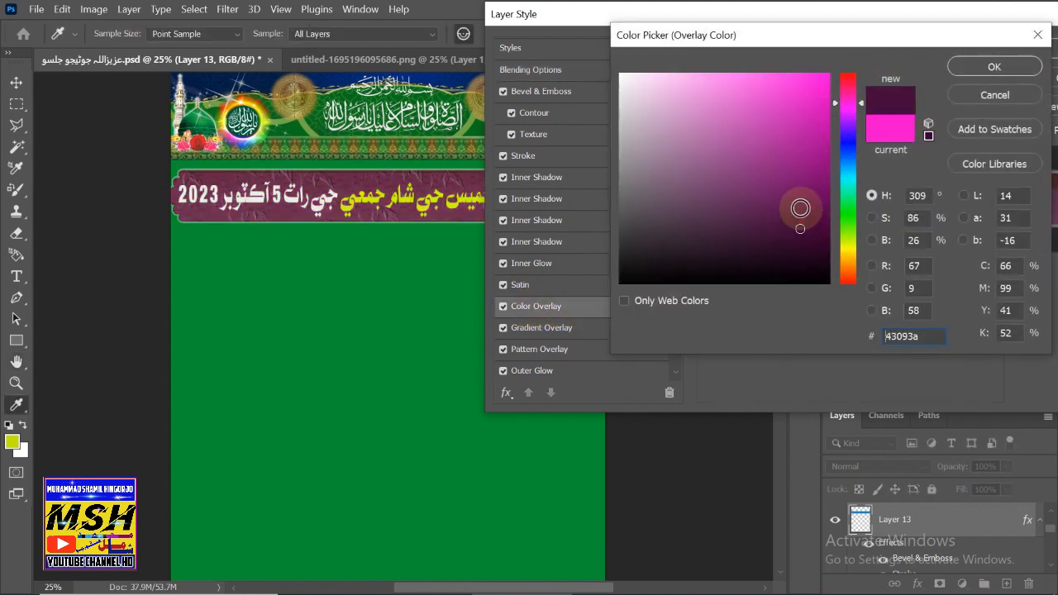
pyautogui.click(810, 201)
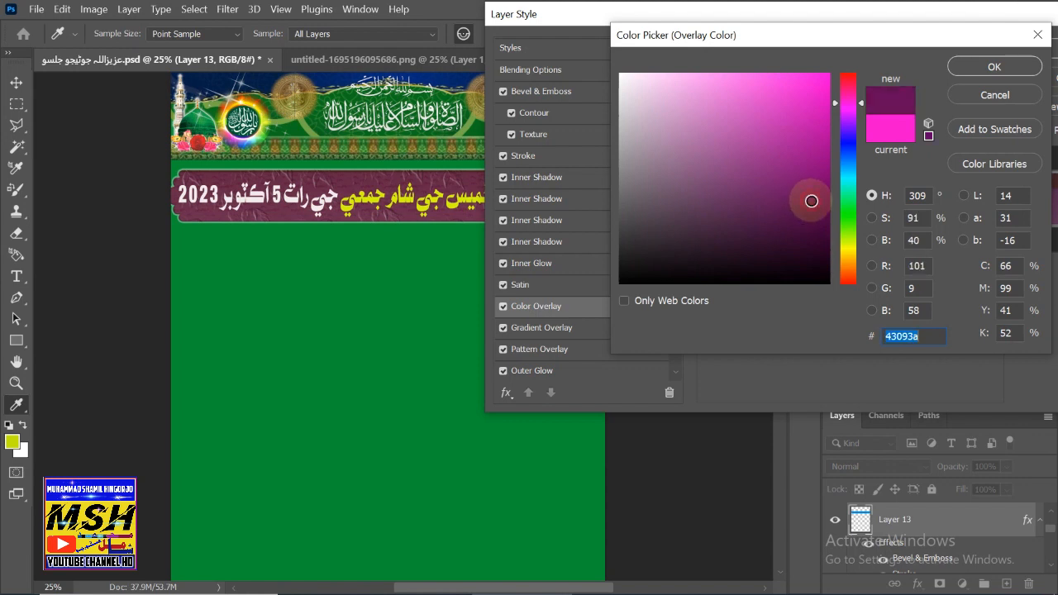
pyautogui.click(994, 66)
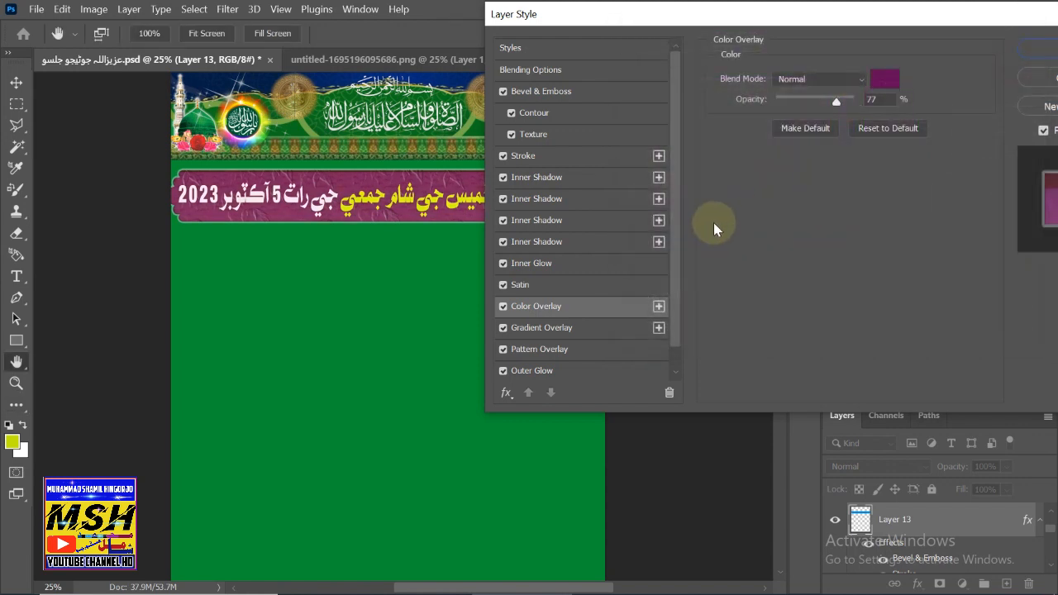
pyautogui.click(1043, 51)
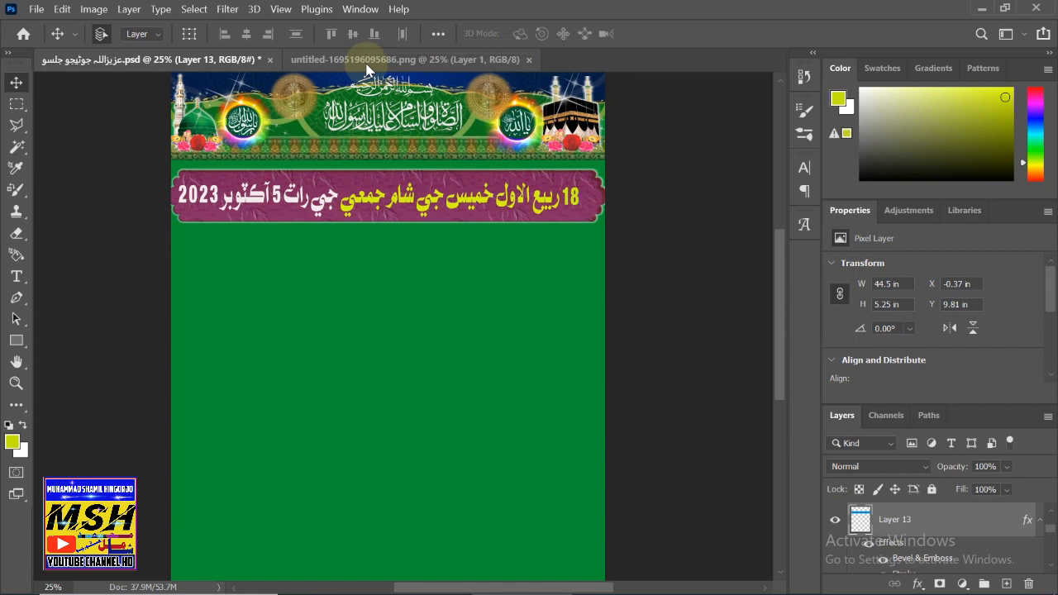
# - Finish the date text edit and bring up the untitled-1695196095686.png shapes document
pyautogui.click(233, 200)
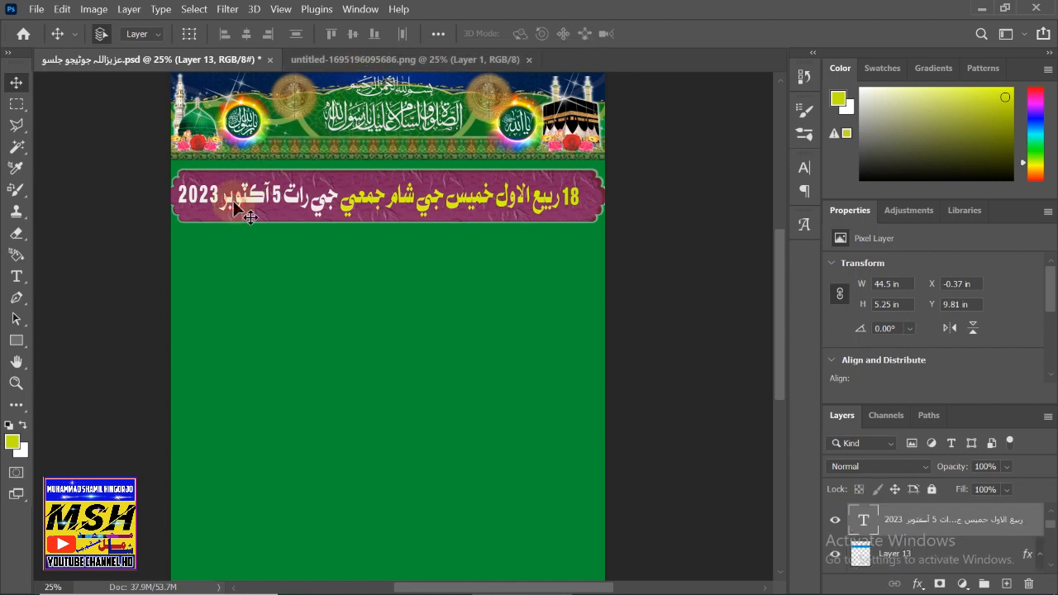
pyautogui.doubleClick(231, 200)
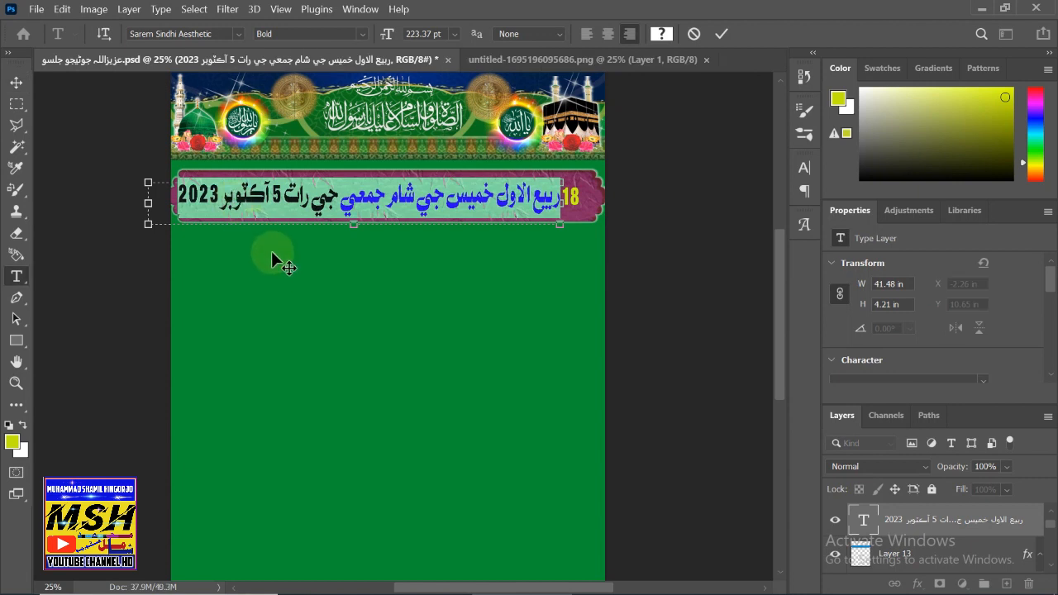
pyautogui.click(16, 83)
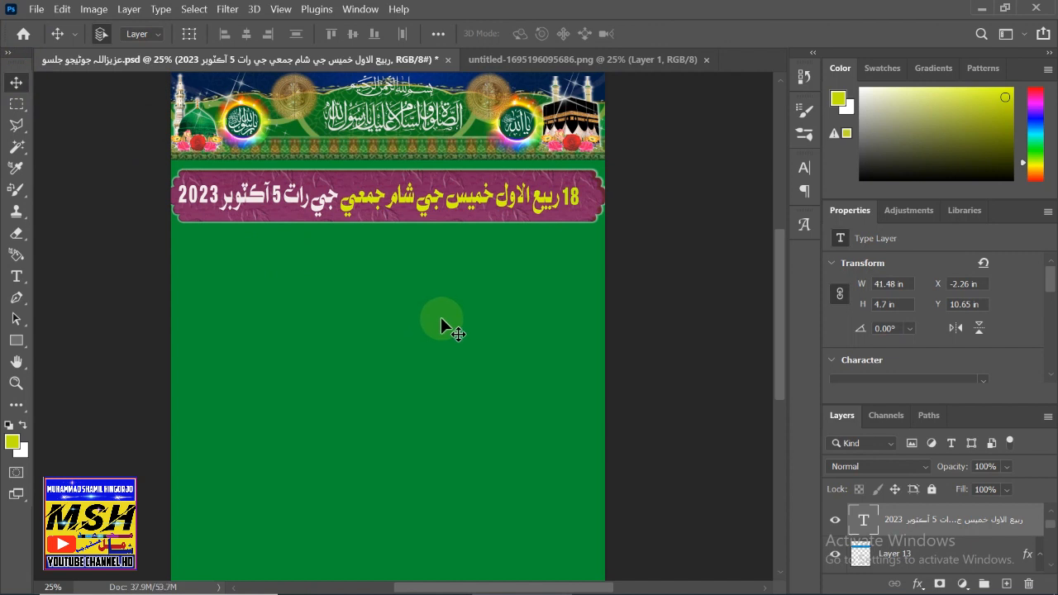
pyautogui.click(493, 66)
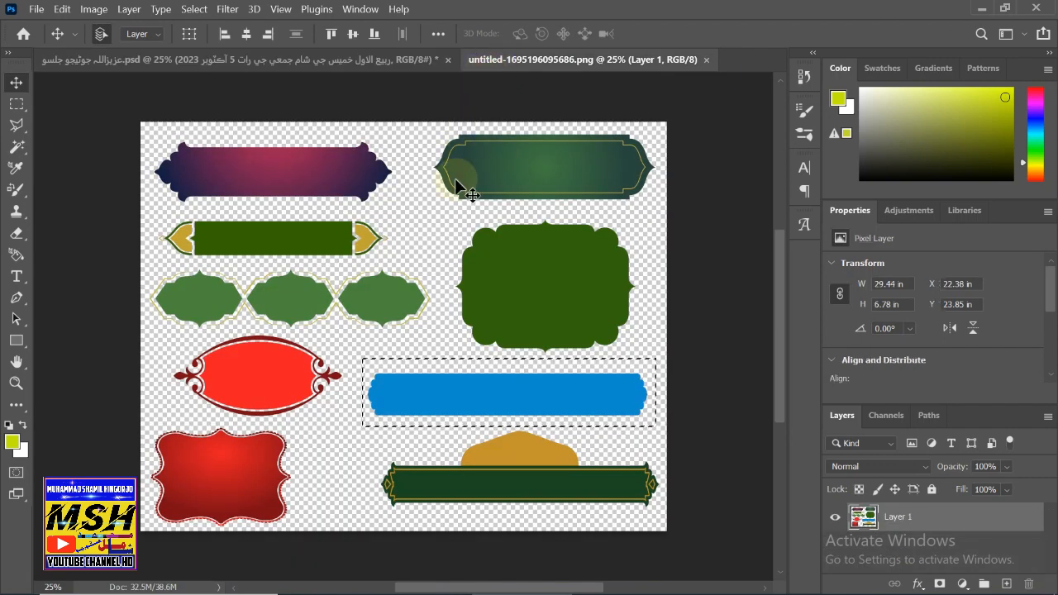
# - Copy the purple gradient banner shape from the shapes sheet into the flyer
pyautogui.click(18, 106)
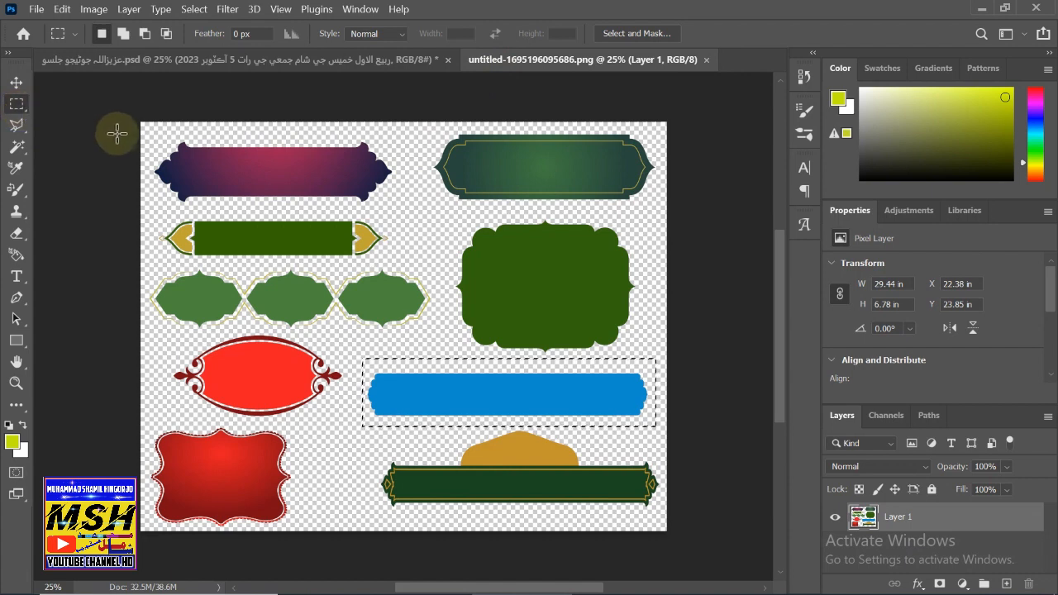
pyautogui.click(148, 134)
pyautogui.moveTo(176, 165); pyautogui.dragTo(399, 211)
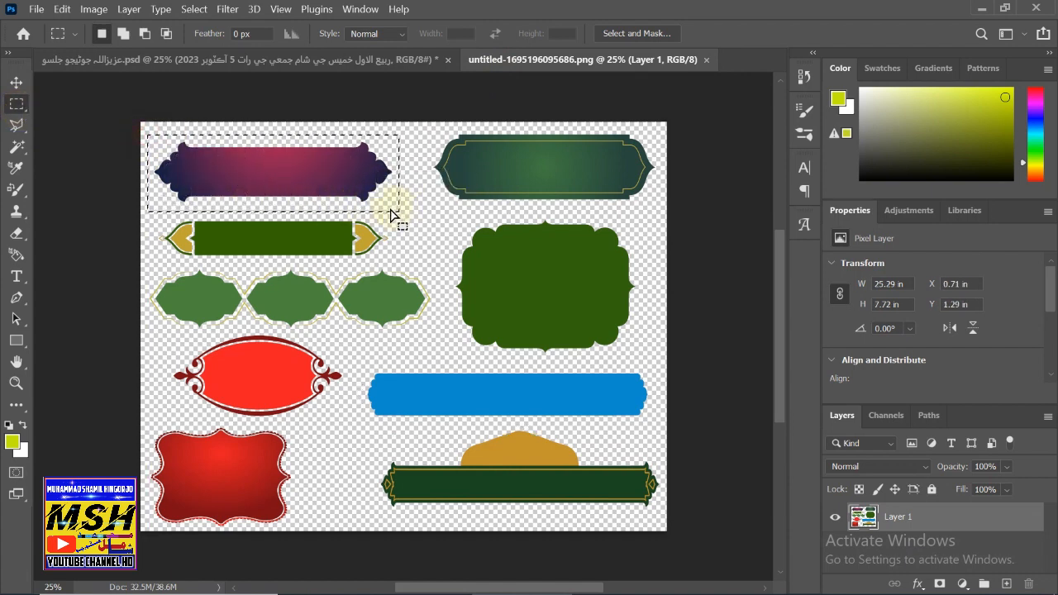
pyautogui.hotkey('ctrl', 'c')
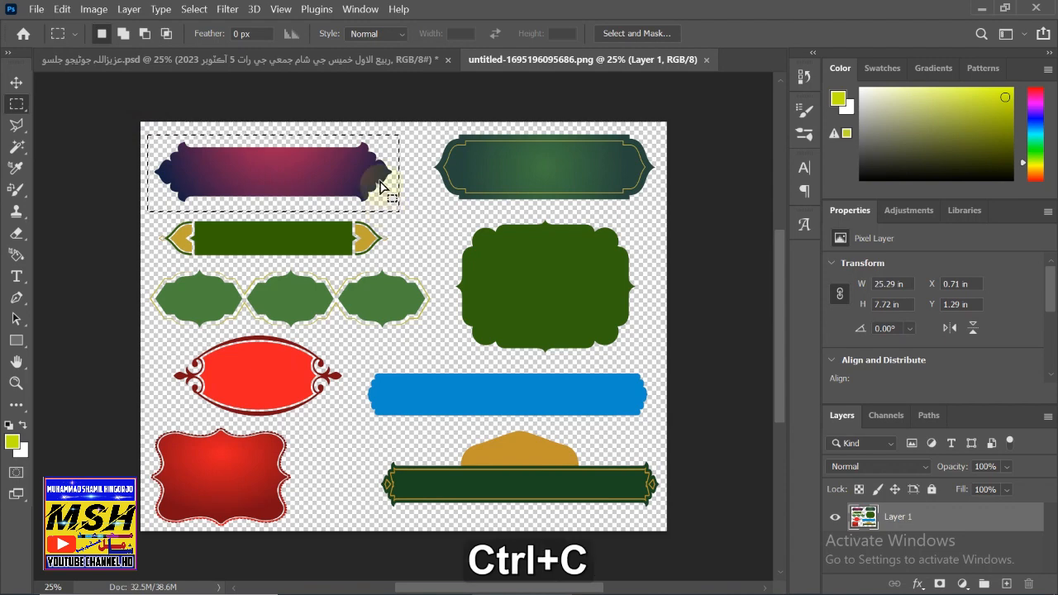
pyautogui.click(237, 64)
pyautogui.hotkey('ctrl', 'v')
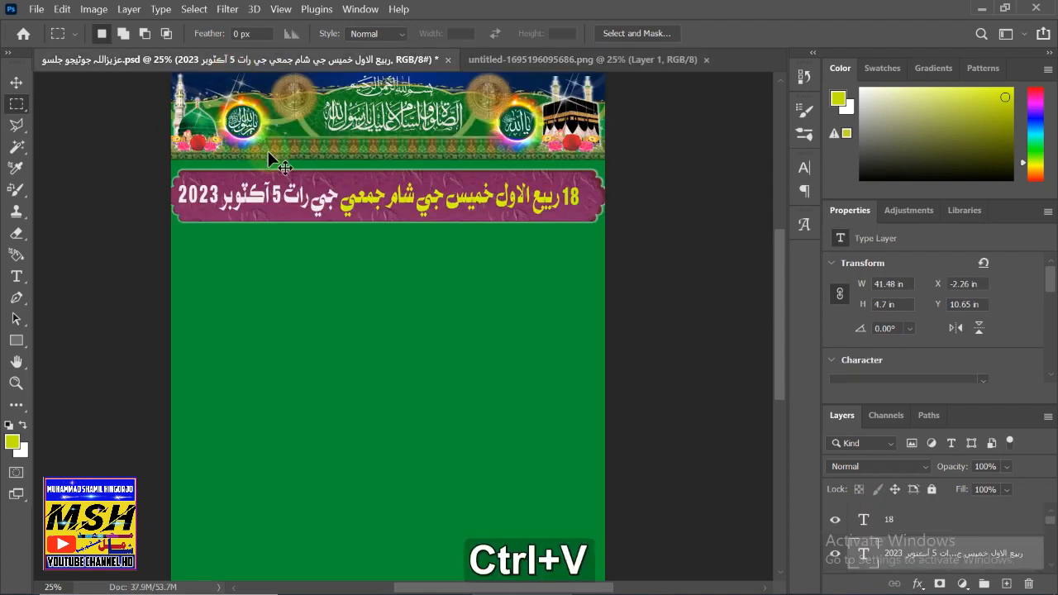
# - Enlarge the pasted banner to 40.99 × 8.72 in and place it below the date banner
pyautogui.click(16, 85)
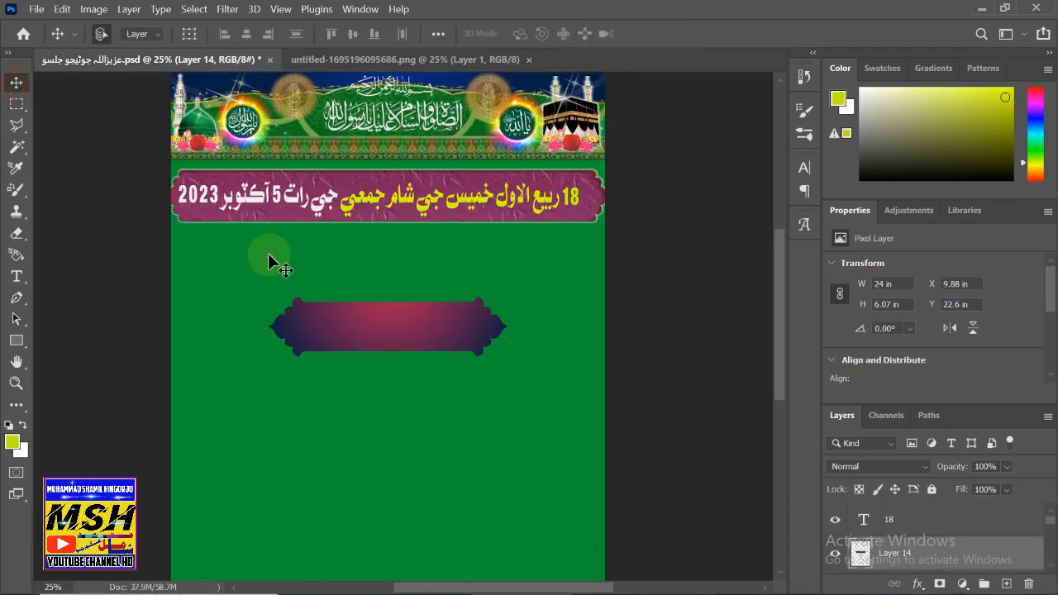
pyautogui.moveTo(304, 307); pyautogui.dragTo(254, 282)
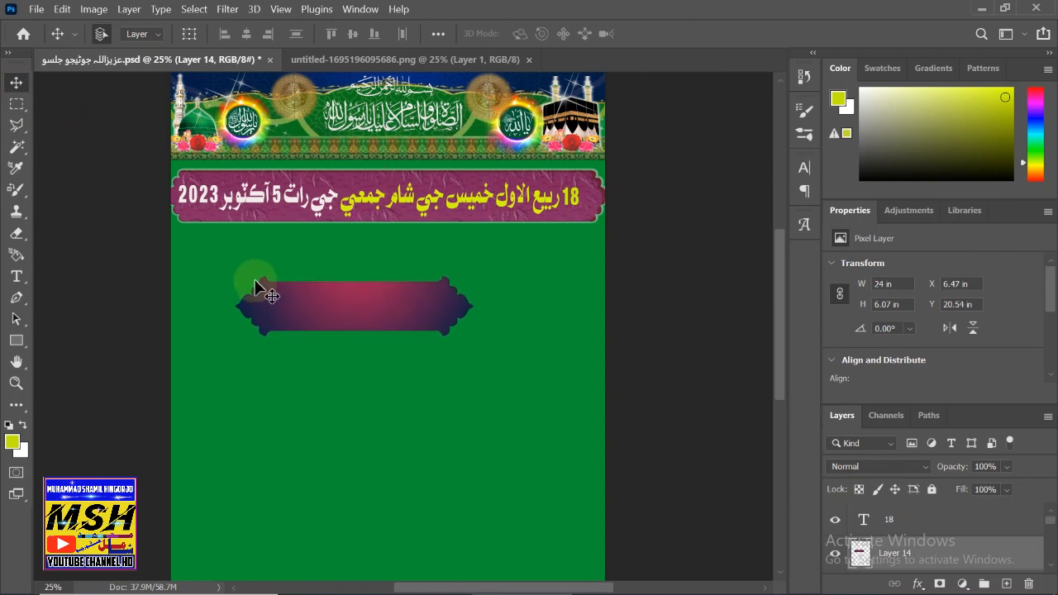
pyautogui.hotkey('ctrl', 't')
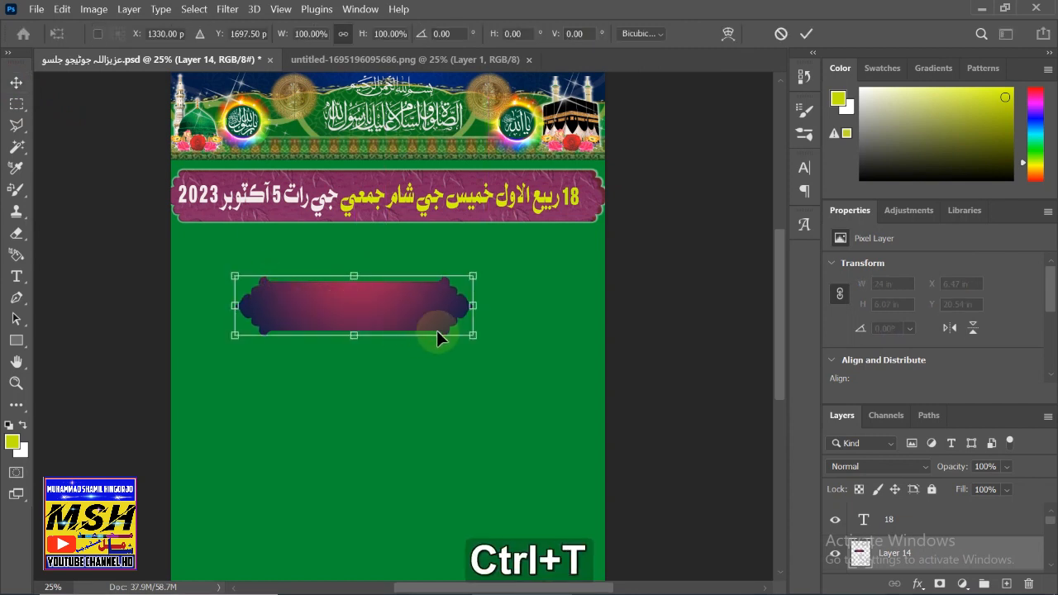
pyautogui.moveTo(474, 334); pyautogui.dragTo(582, 367)
pyautogui.moveTo(517, 343); pyautogui.dragTo(466, 322)
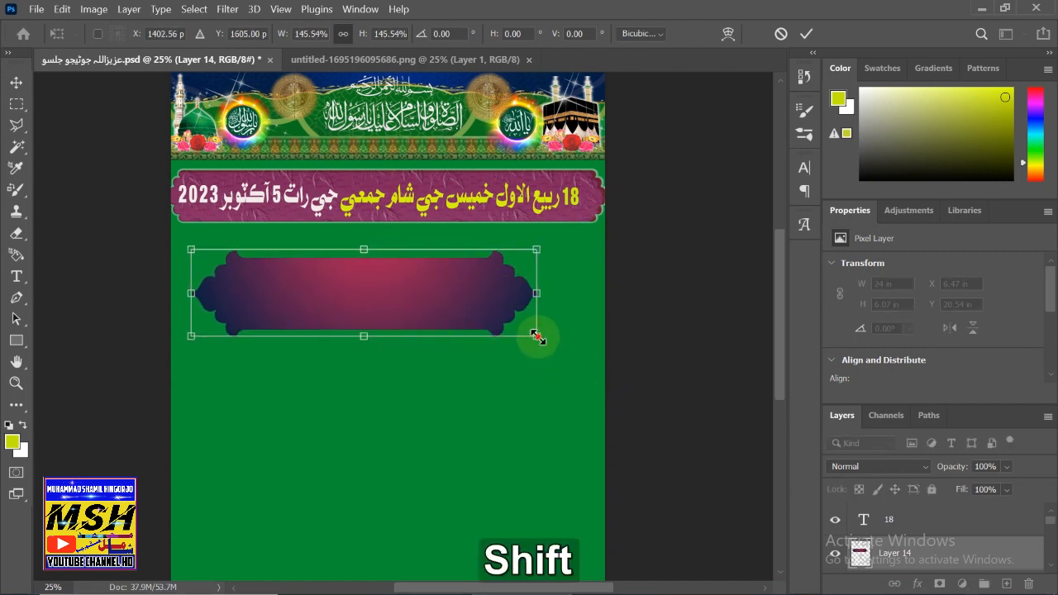
pyautogui.moveTo(537, 336); pyautogui.dragTo(597, 334)
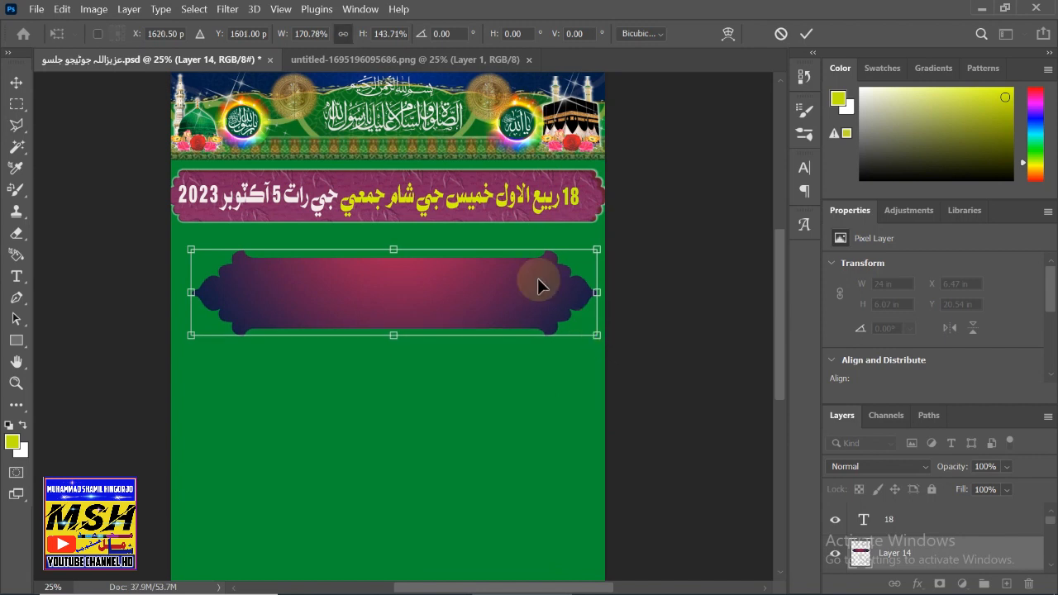
pyautogui.click(16, 81)
pyautogui.moveTo(324, 274)
pyautogui.mouseDown()
pyautogui.moveTo(315, 262)
pyautogui.moveTo(323, 286)
pyautogui.mouseUp()
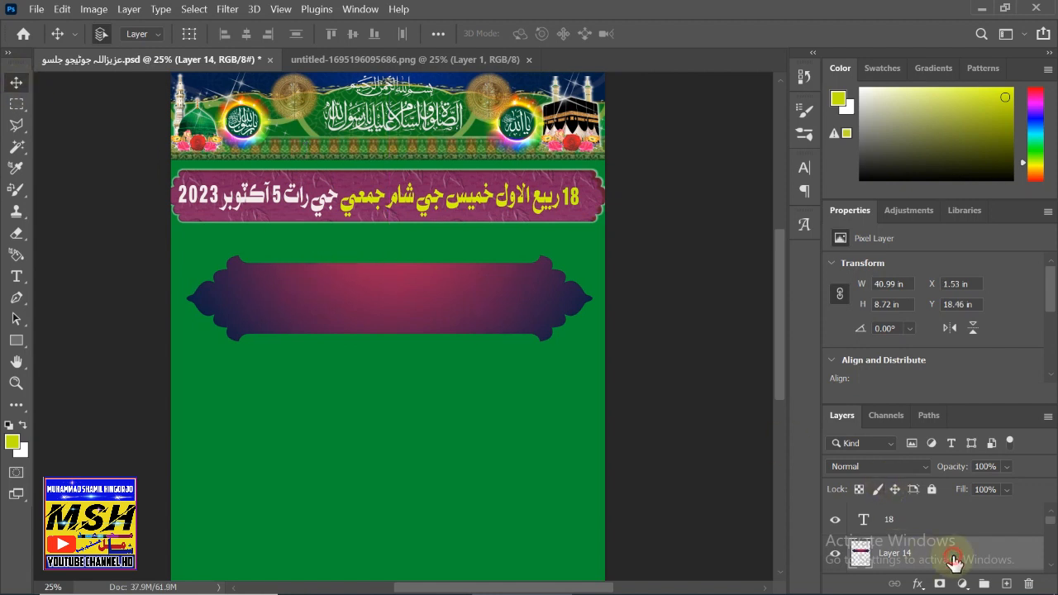
# - Turn on Bevel & Emboss with Contour for the purple frame's Layer 14
pyautogui.doubleClick(954, 562)
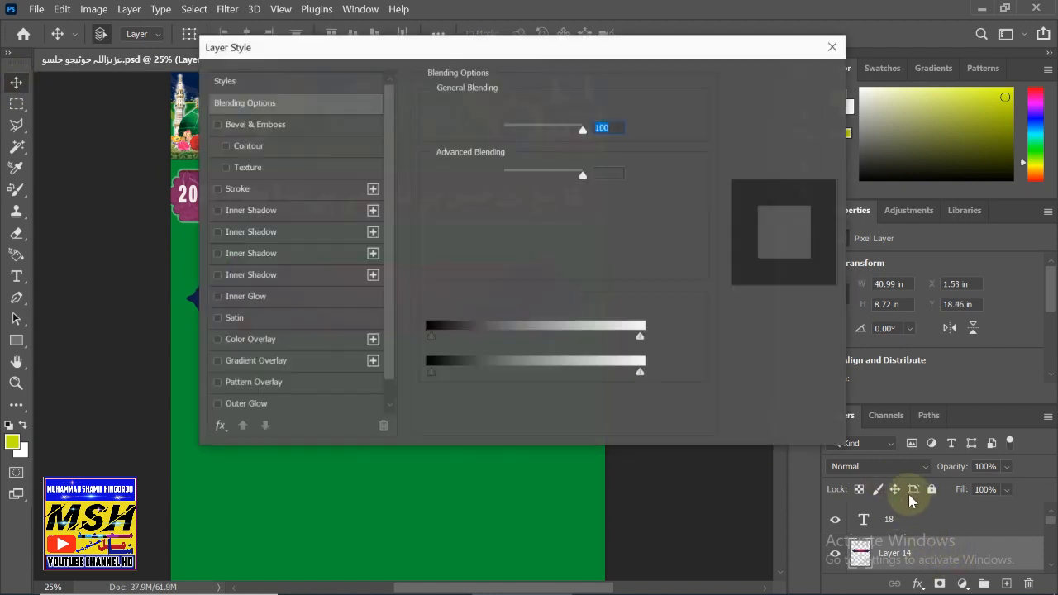
pyautogui.press('shift')
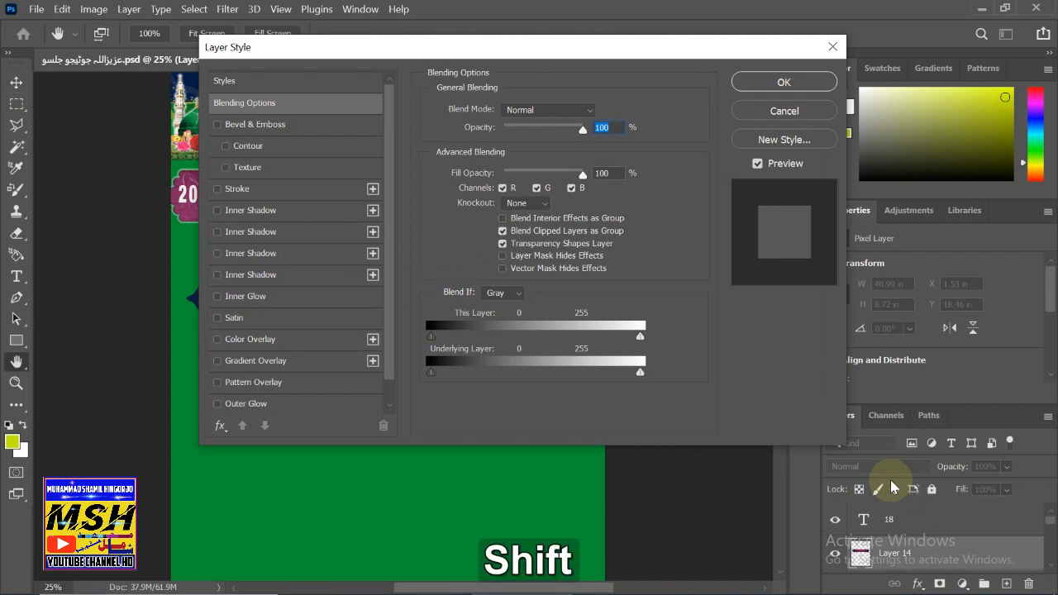
pyautogui.hotkey('shift', 'F12')
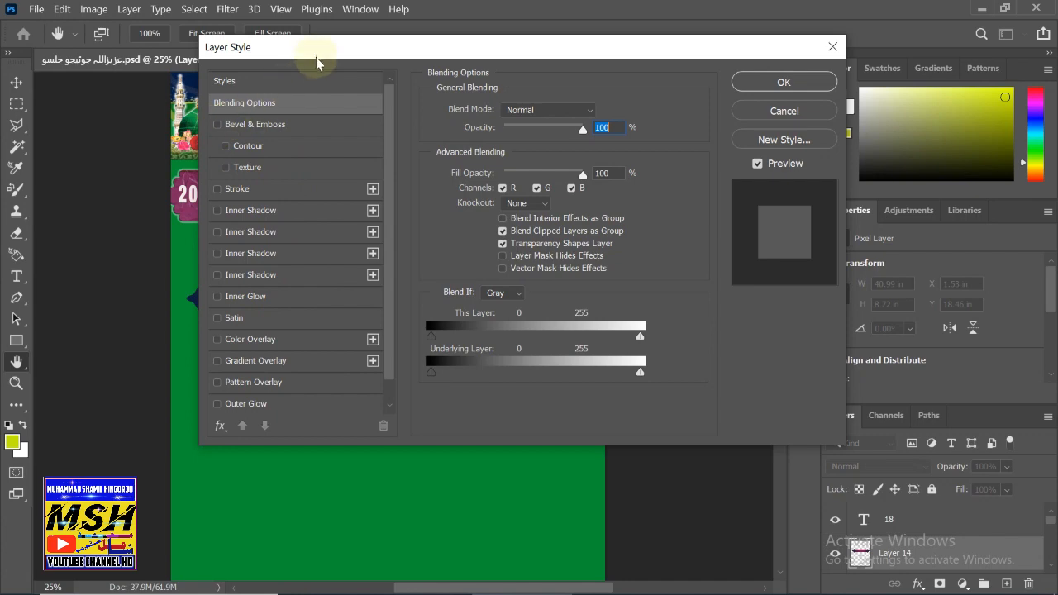
pyautogui.moveTo(315, 57); pyautogui.dragTo(491, 44)
pyautogui.click(394, 111)
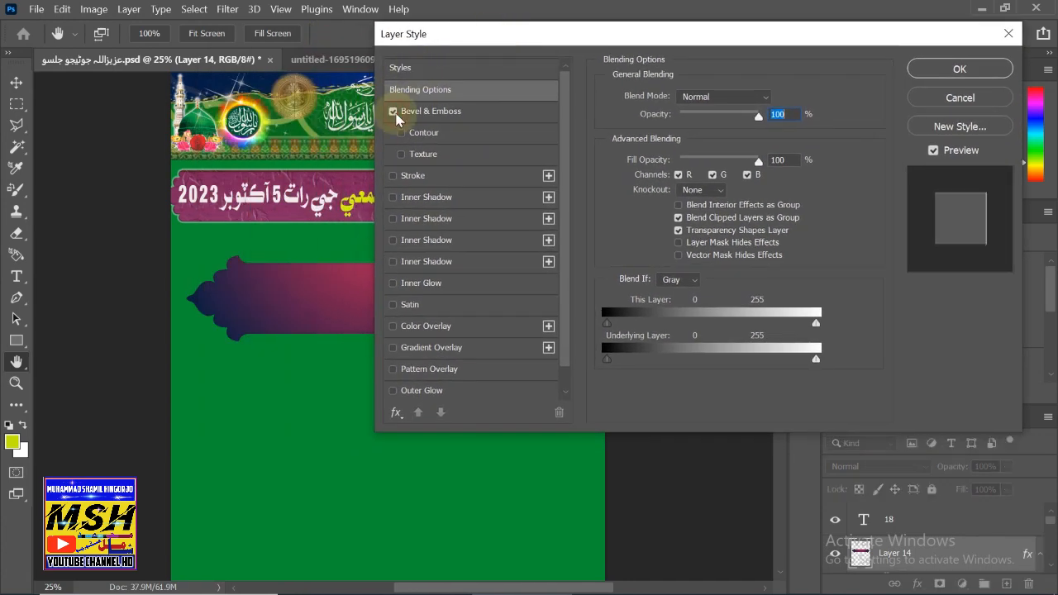
pyautogui.click(403, 113)
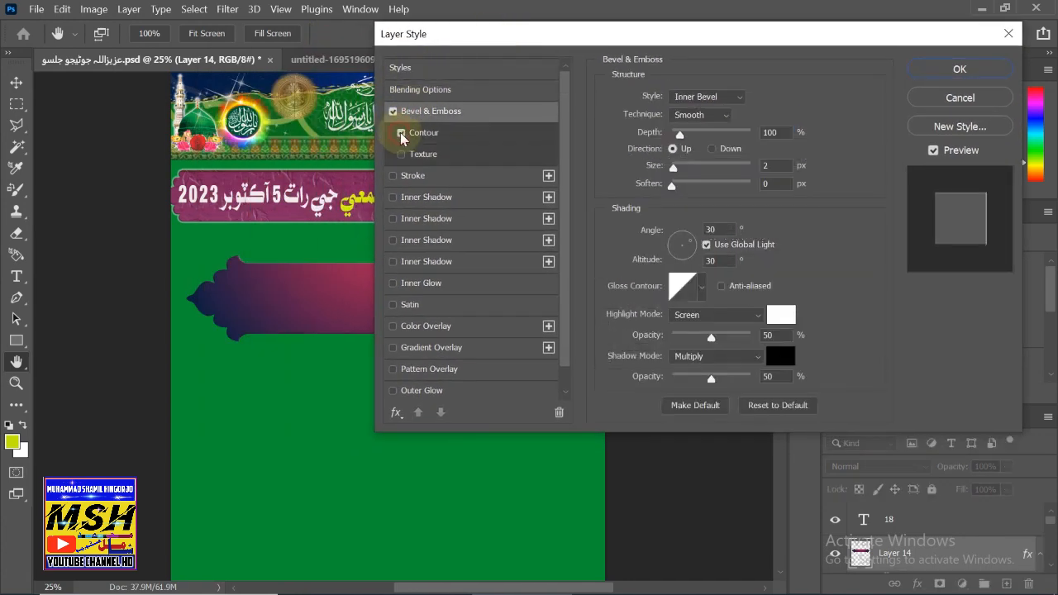
pyautogui.click(414, 139)
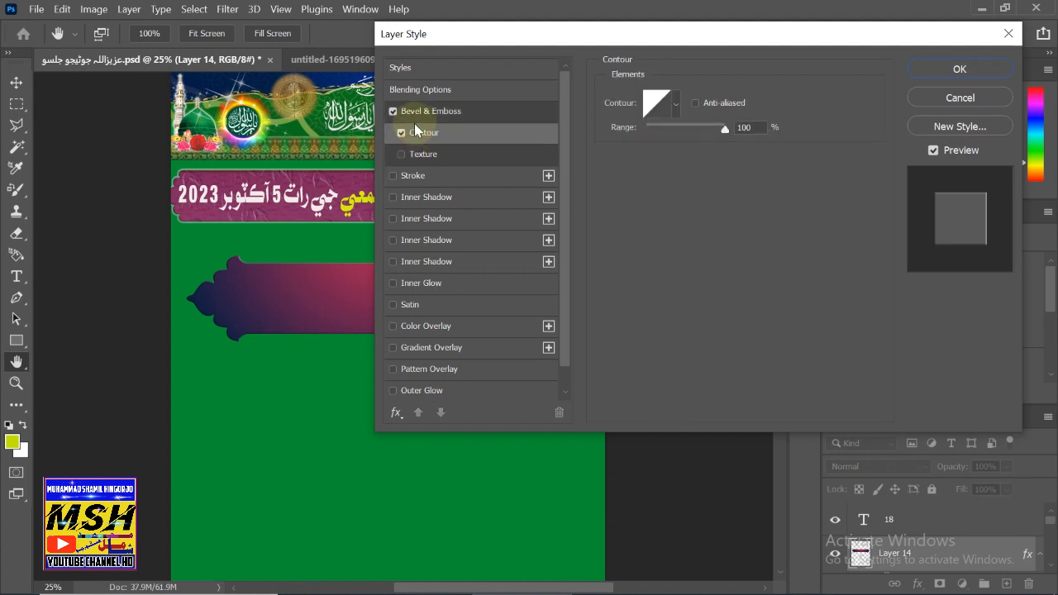
pyautogui.click(425, 110)
# - Set the bevel to Pillow Emboss, direction Up, depth 292%
pyautogui.click(712, 149)
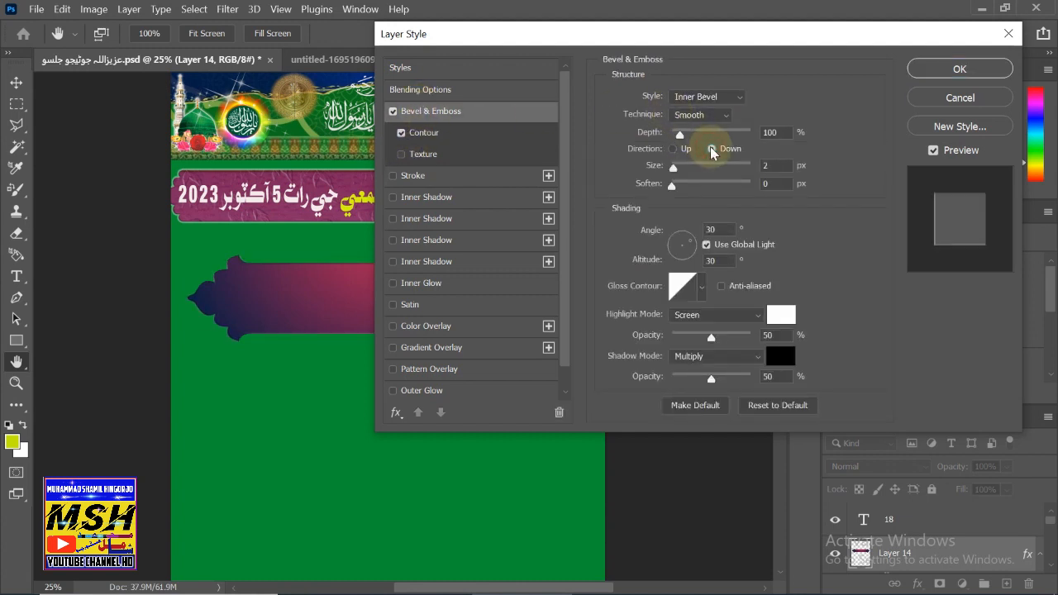
pyautogui.click(681, 146)
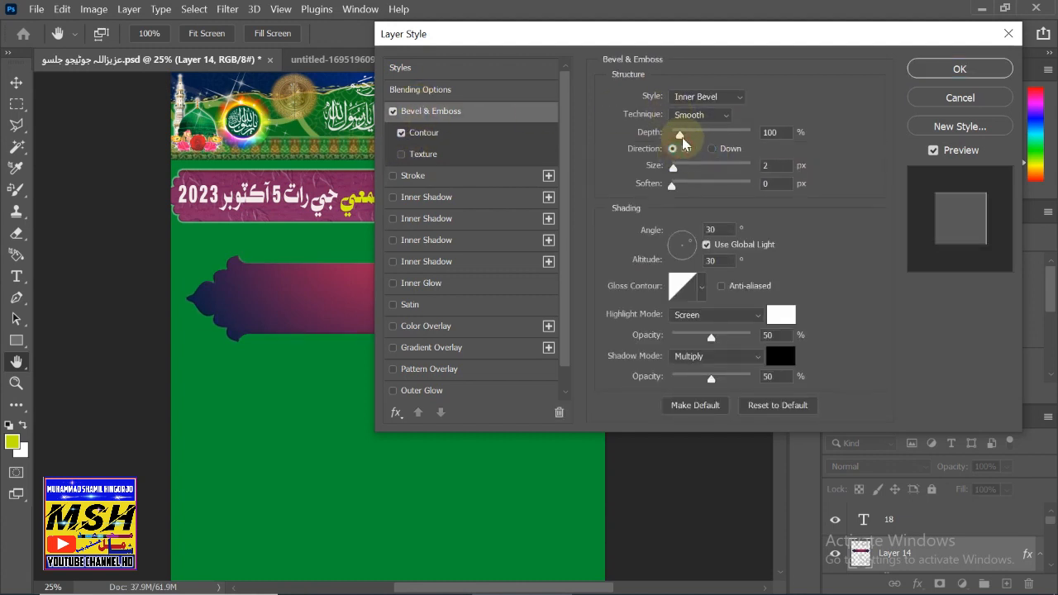
pyautogui.moveTo(691, 142); pyautogui.dragTo(692, 132)
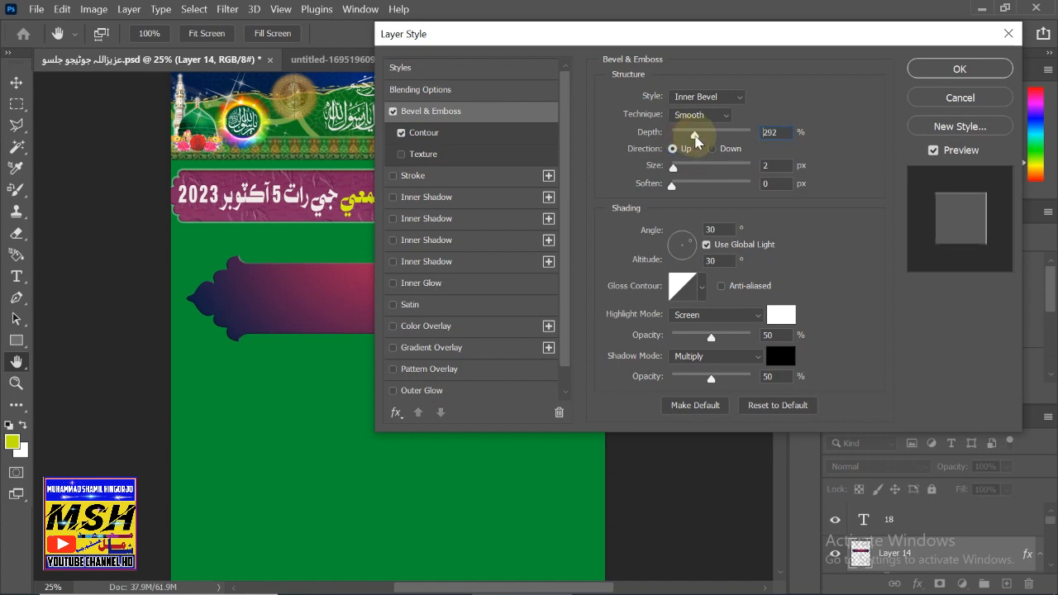
pyautogui.click(702, 96)
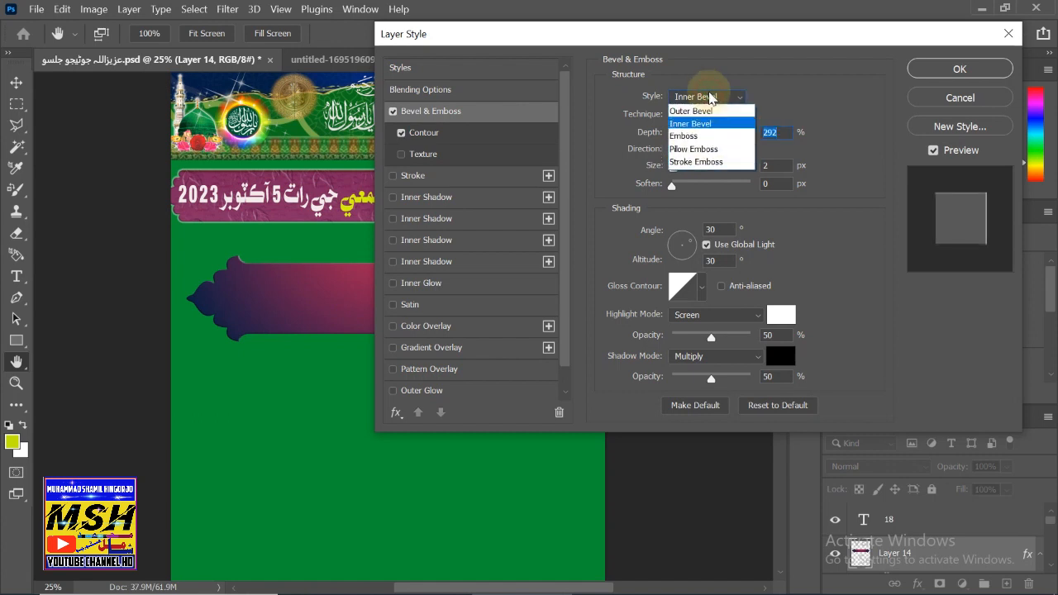
pyautogui.click(683, 137)
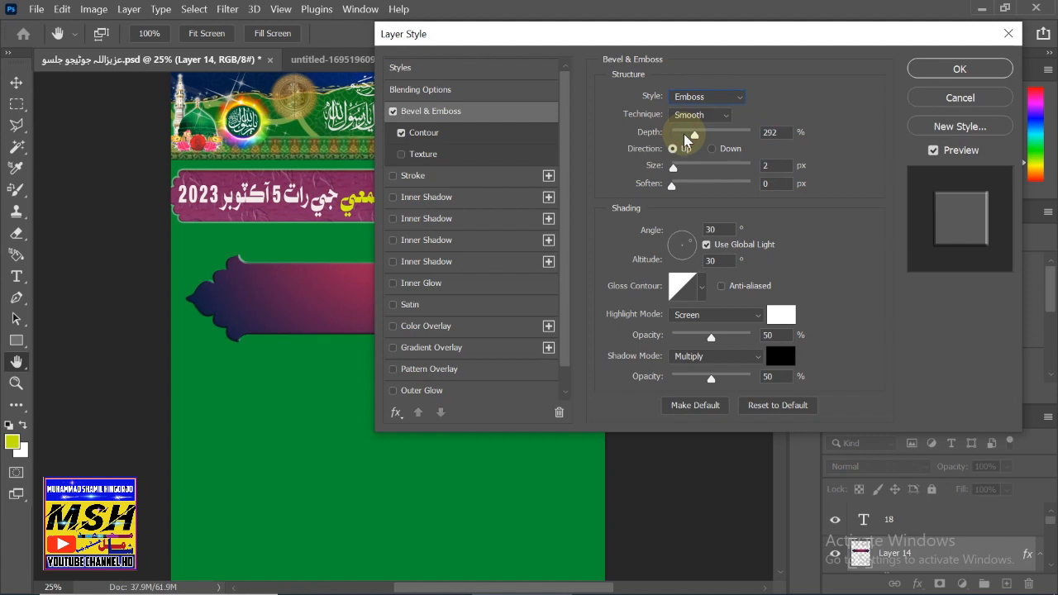
pyautogui.click(715, 103)
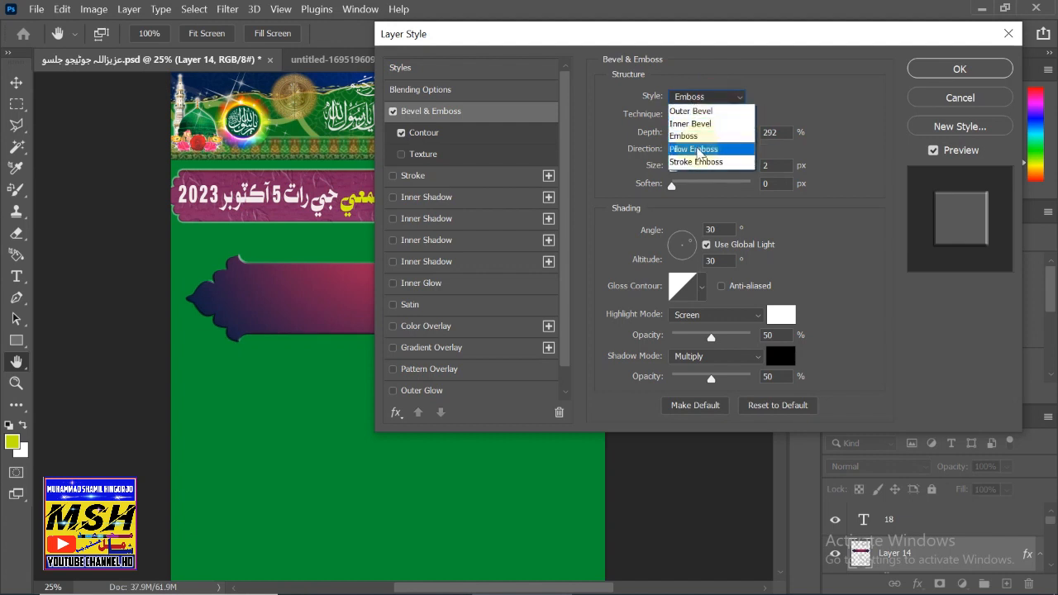
pyautogui.click(698, 150)
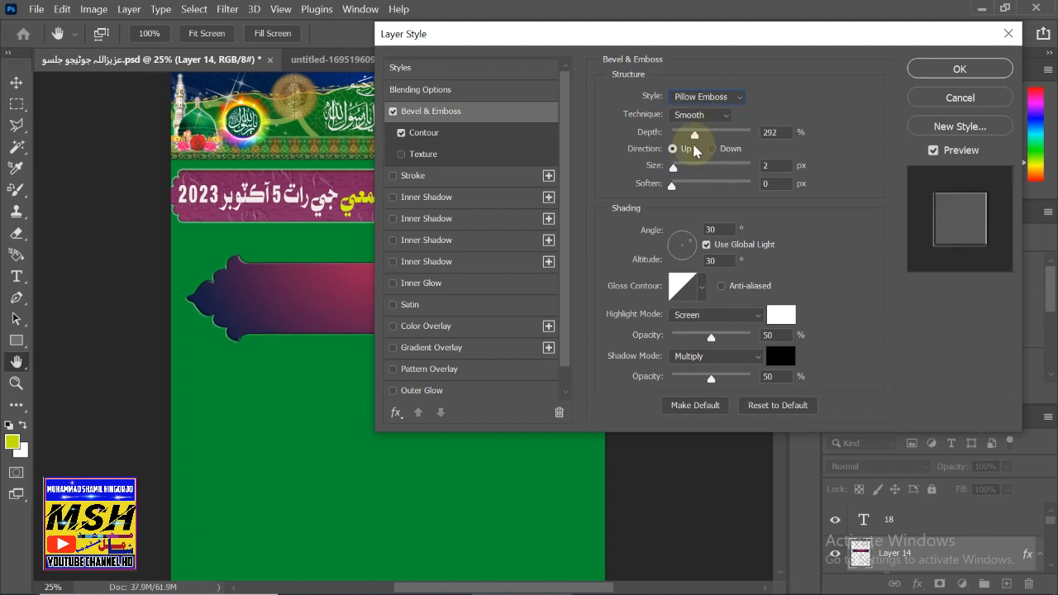
# - Turn on the emboss Texture and try the three Water patterns on the frame
pyautogui.click(421, 157)
pyautogui.click(699, 117)
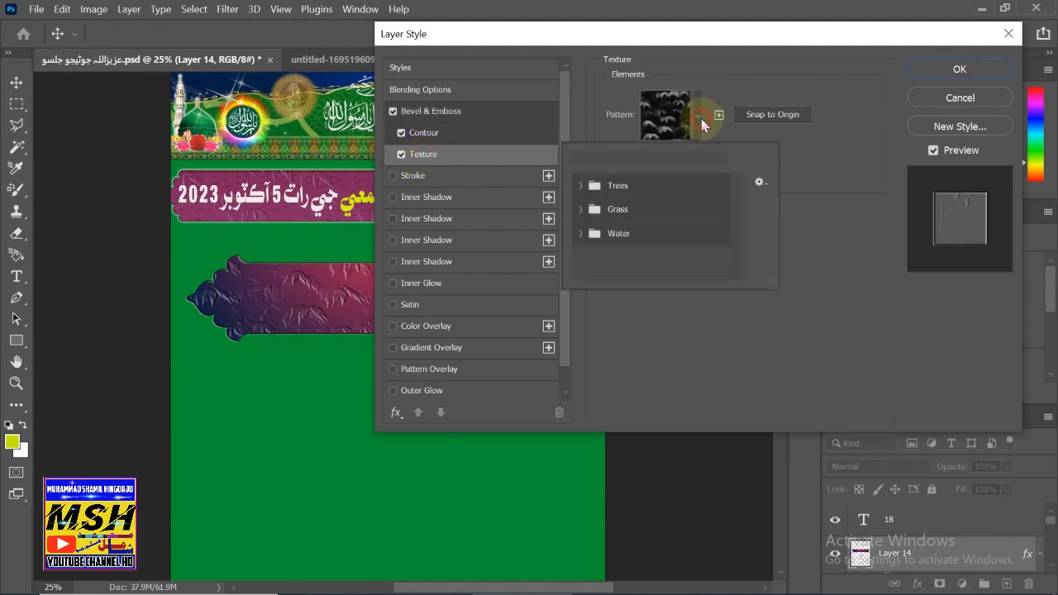
pyautogui.click(576, 232)
pyautogui.click(653, 259)
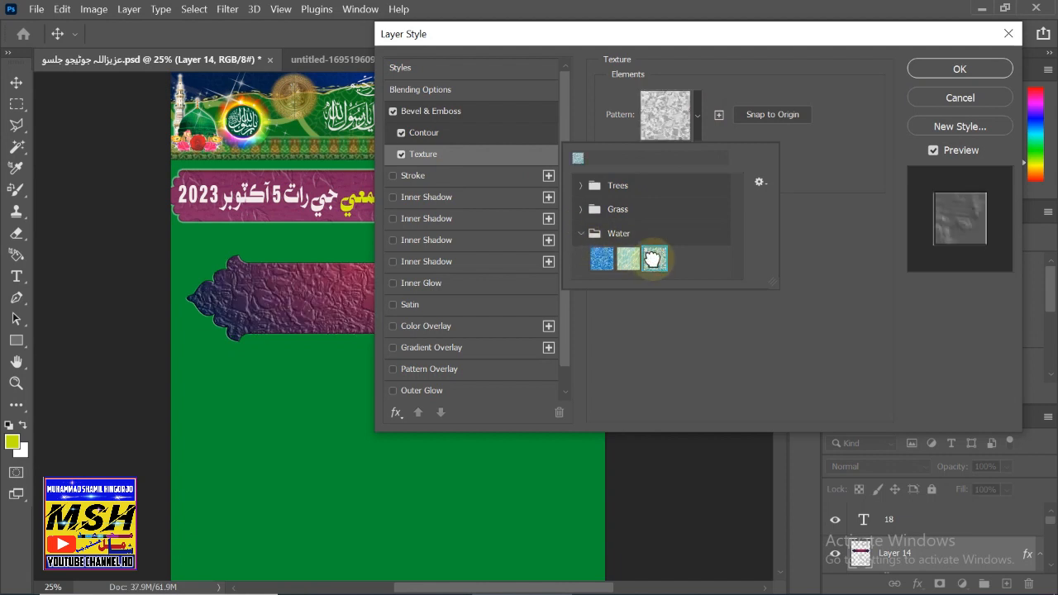
pyautogui.click(627, 259)
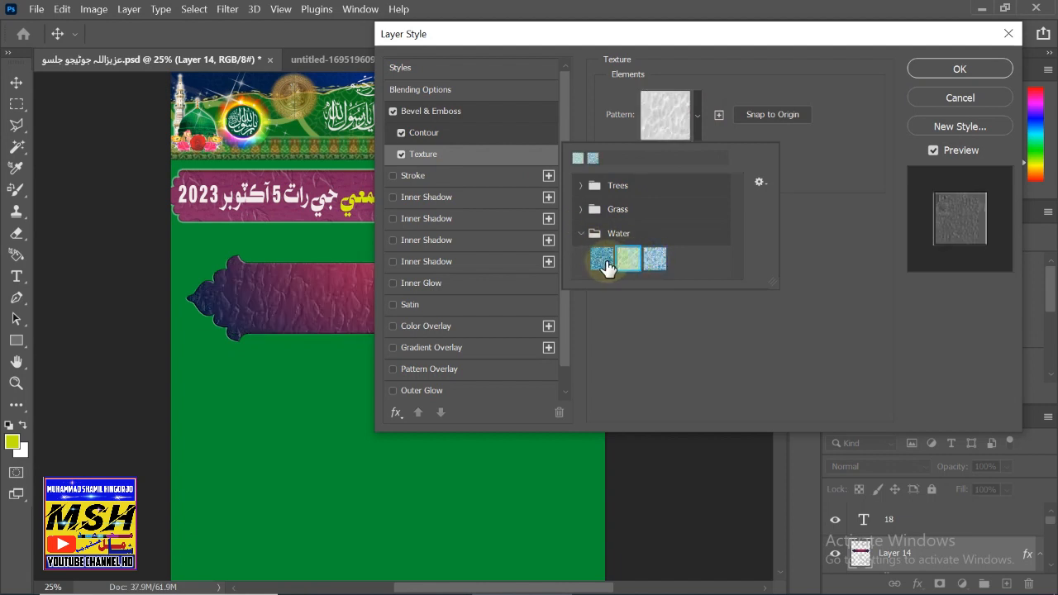
pyautogui.click(603, 261)
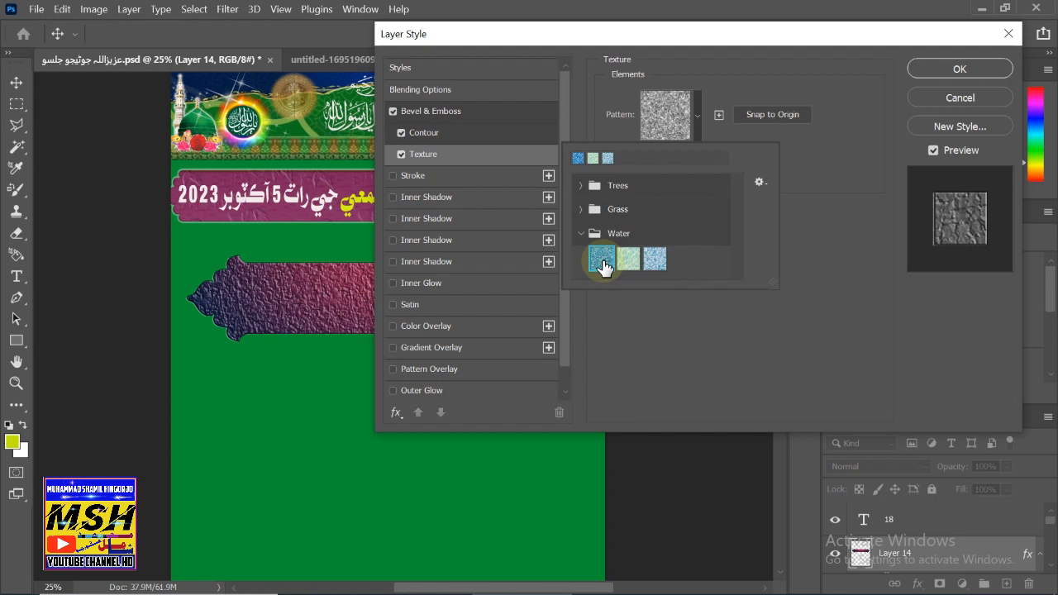
# - Use the dark-green Grass pattern as the texture and switch on a 1 px inside stroke
pyautogui.click(589, 209)
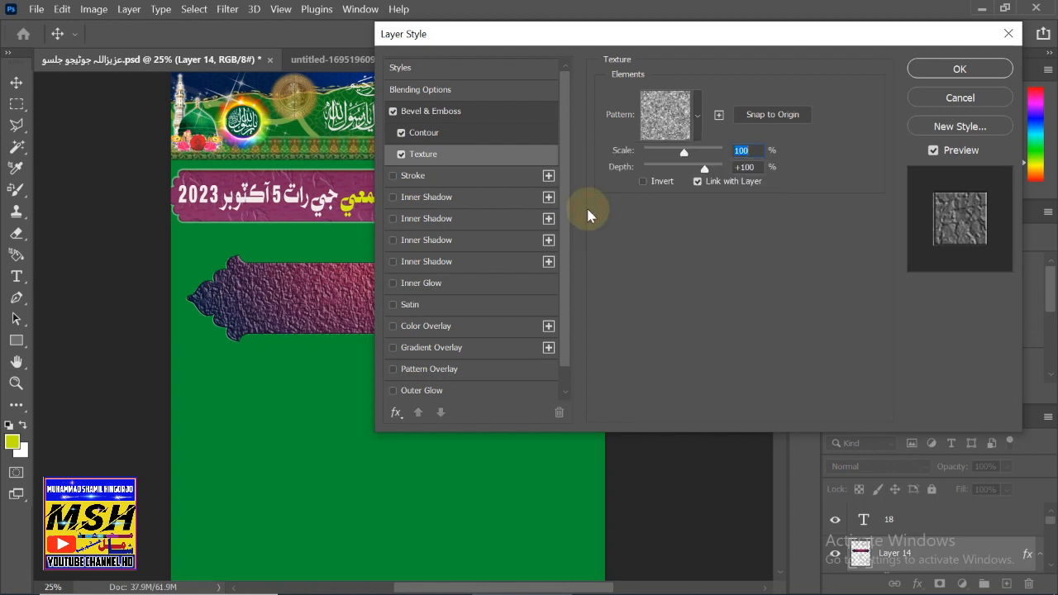
pyautogui.click(691, 132)
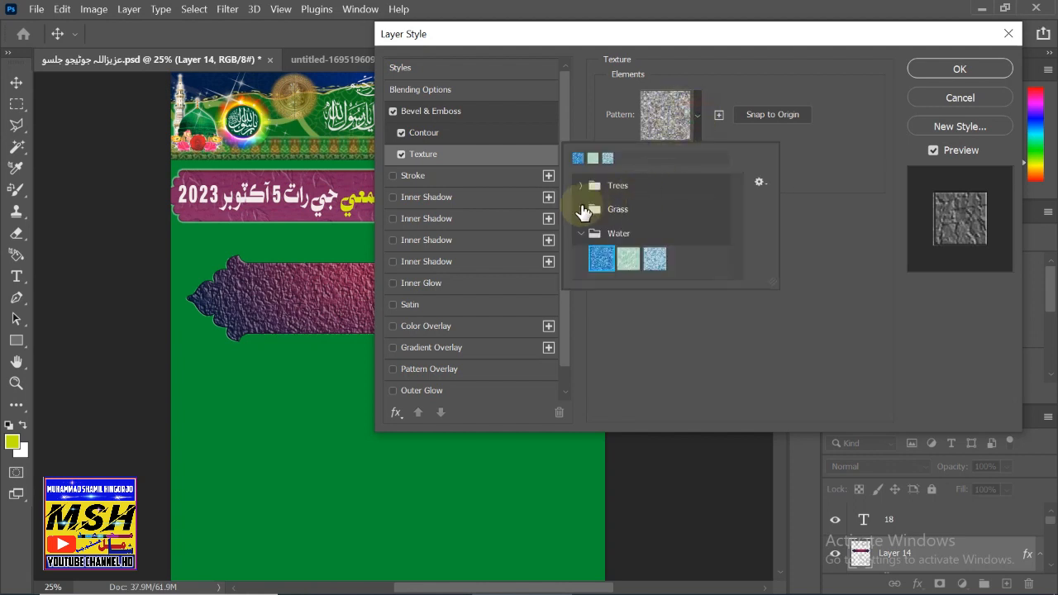
pyautogui.click(584, 209)
pyautogui.click(630, 238)
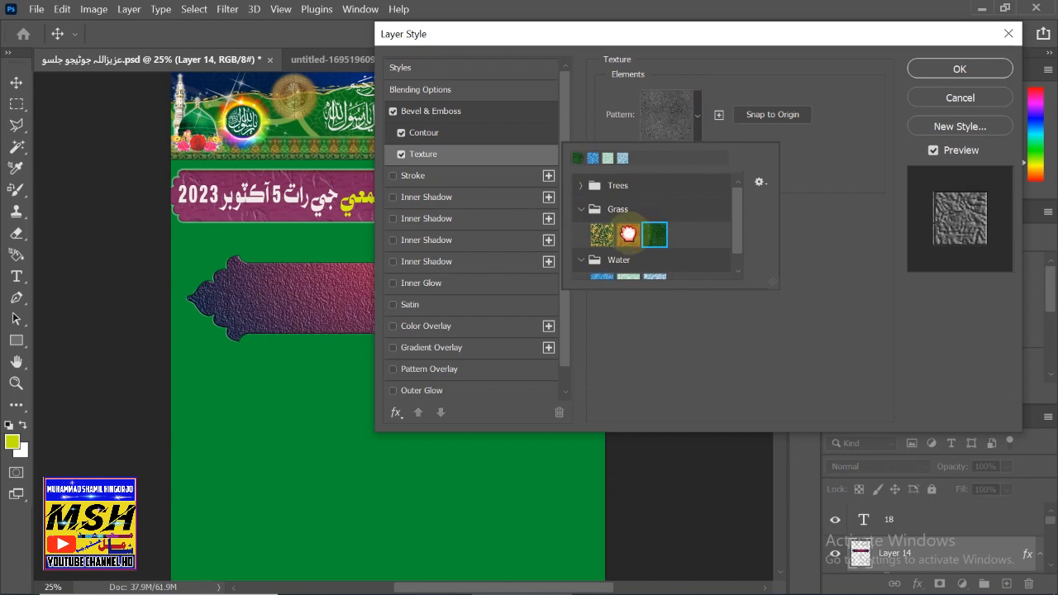
pyautogui.click(648, 234)
pyautogui.click(628, 235)
pyautogui.click(654, 235)
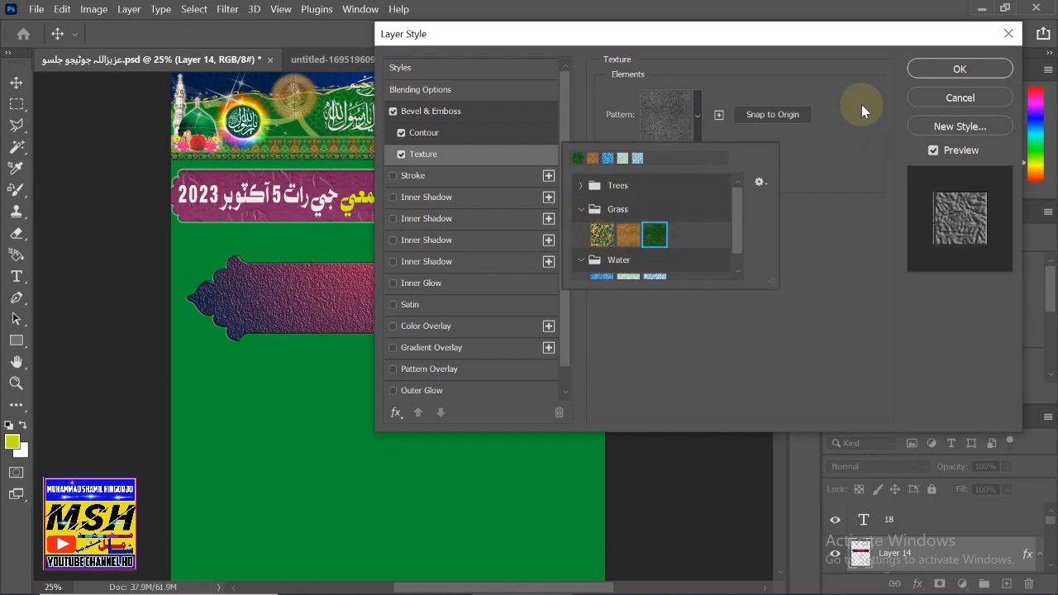
pyautogui.click(411, 180)
pyautogui.click(409, 181)
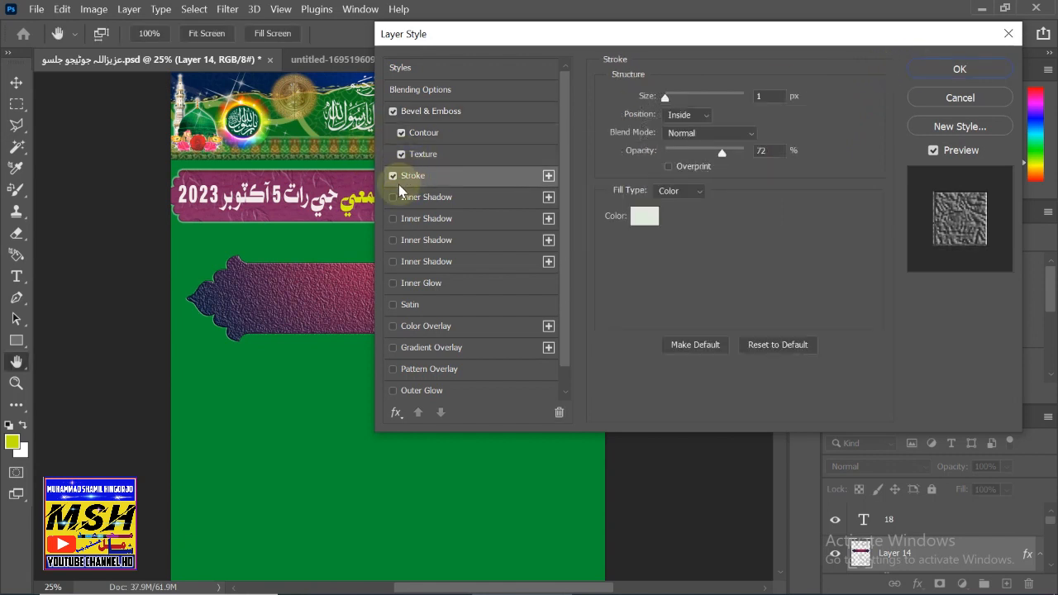
# - Add four inner shadows to the frame: the second yellow with choke 40, the third black
pyautogui.click(410, 198)
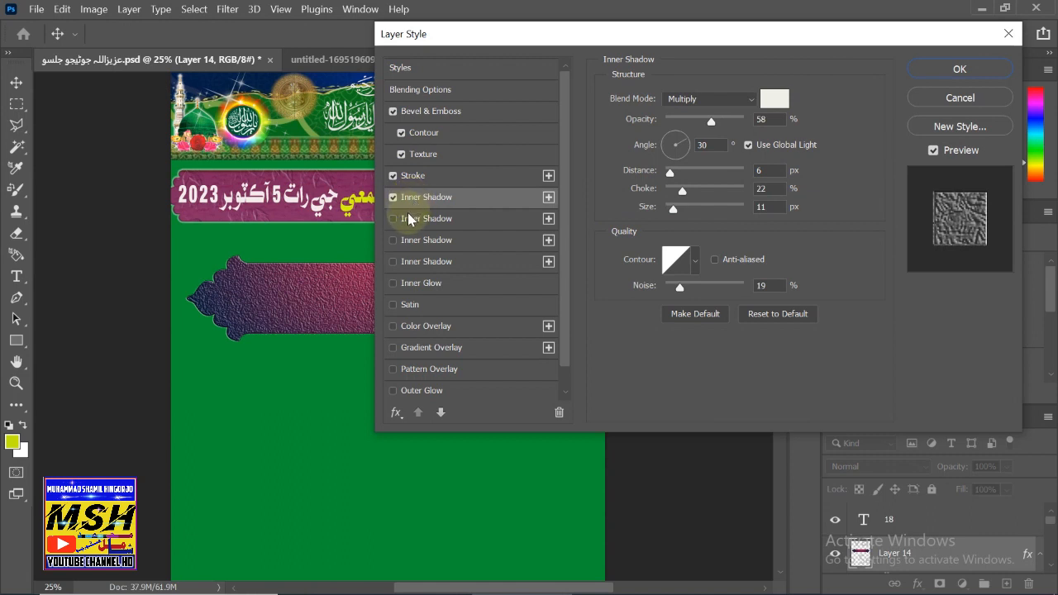
pyautogui.moveTo(670, 173); pyautogui.dragTo(680, 174)
pyautogui.click(426, 219)
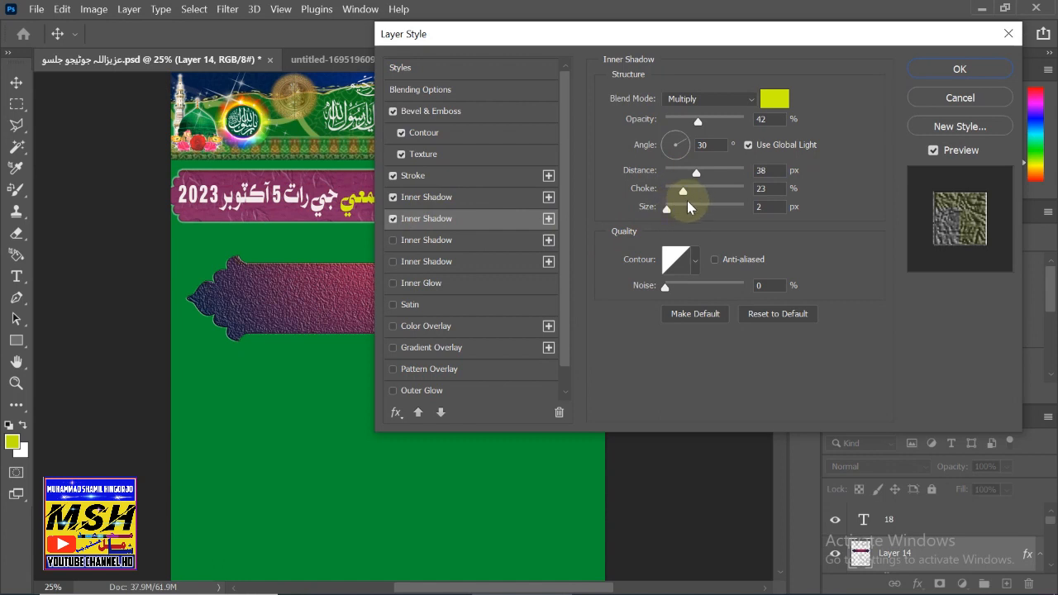
pyautogui.moveTo(685, 190); pyautogui.dragTo(708, 176)
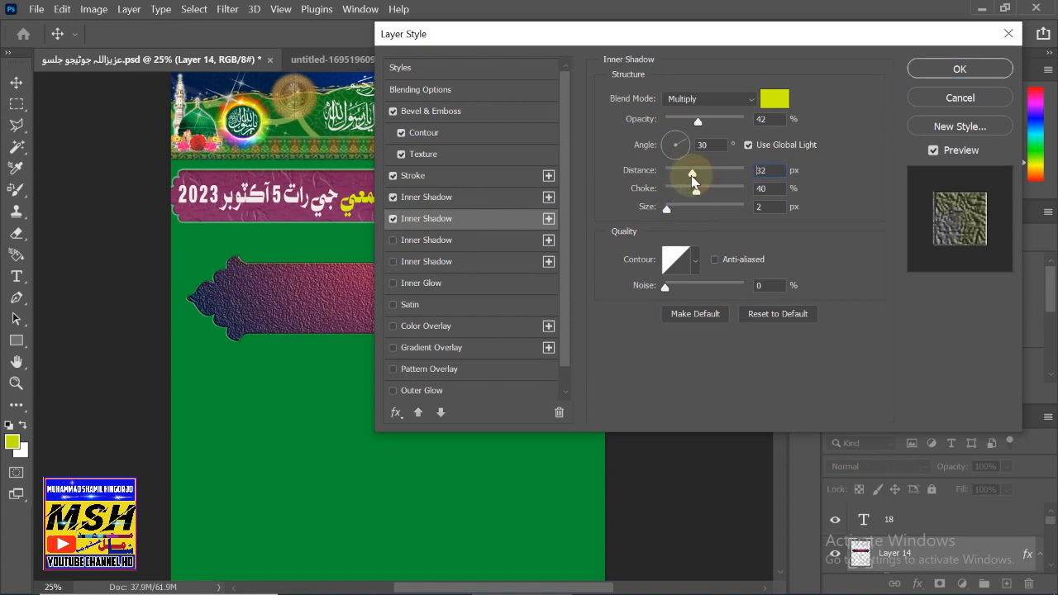
pyautogui.click(429, 241)
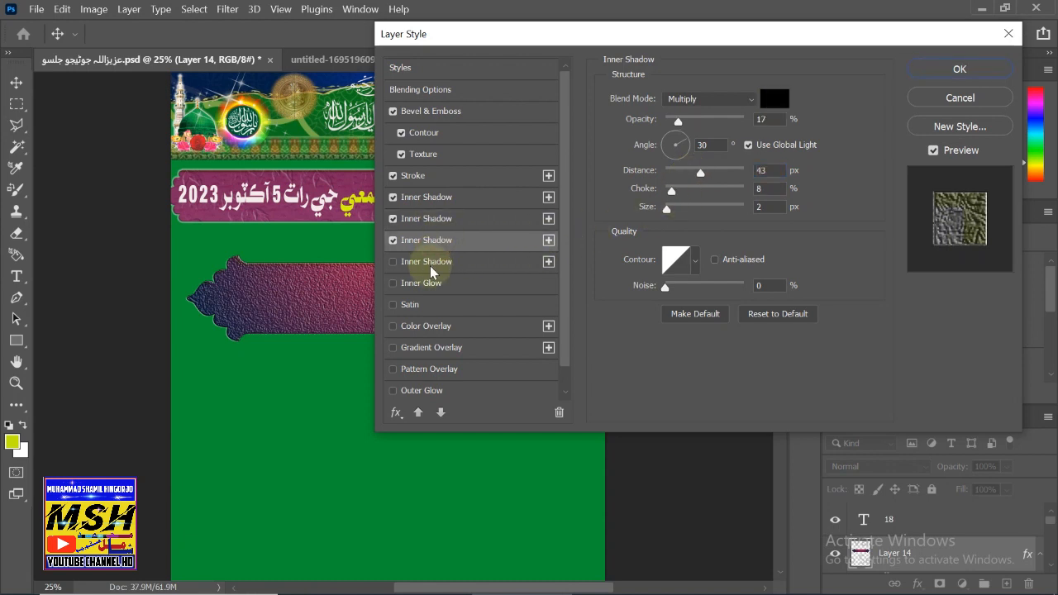
pyautogui.click(421, 262)
# - Add an inner glow and accept the frame's finished layer style
pyautogui.click(424, 283)
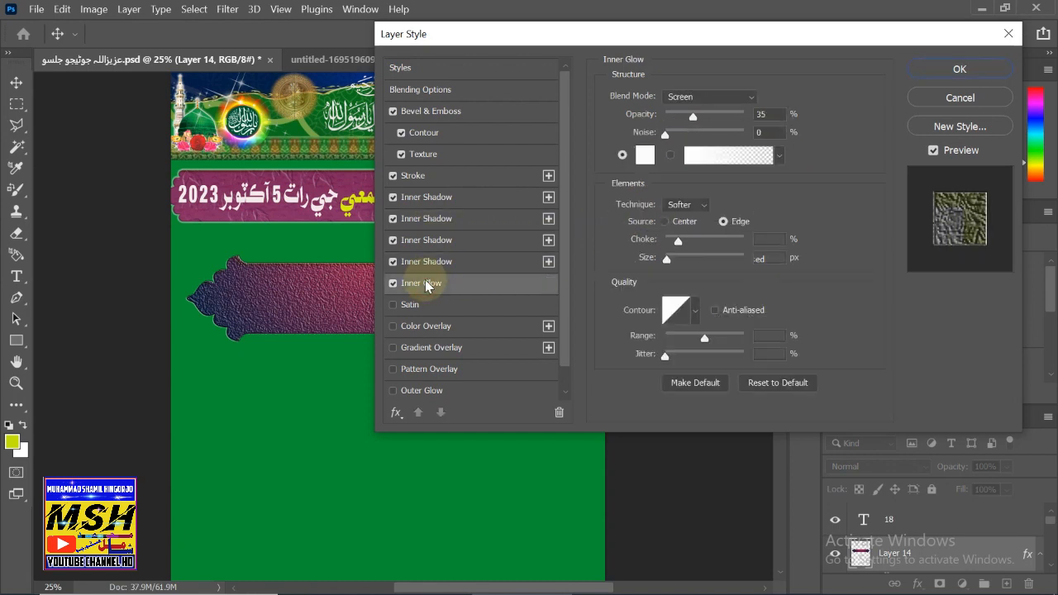
pyautogui.press('shift')
pyautogui.hotkey('shift', 'F12')
pyautogui.click(959, 71)
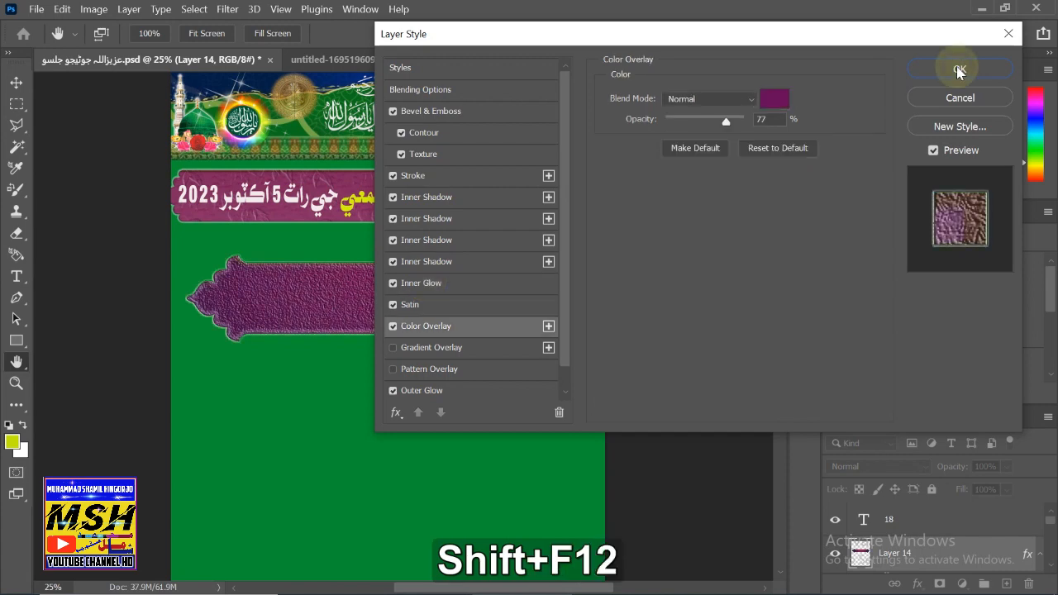
pyautogui.click(958, 70)
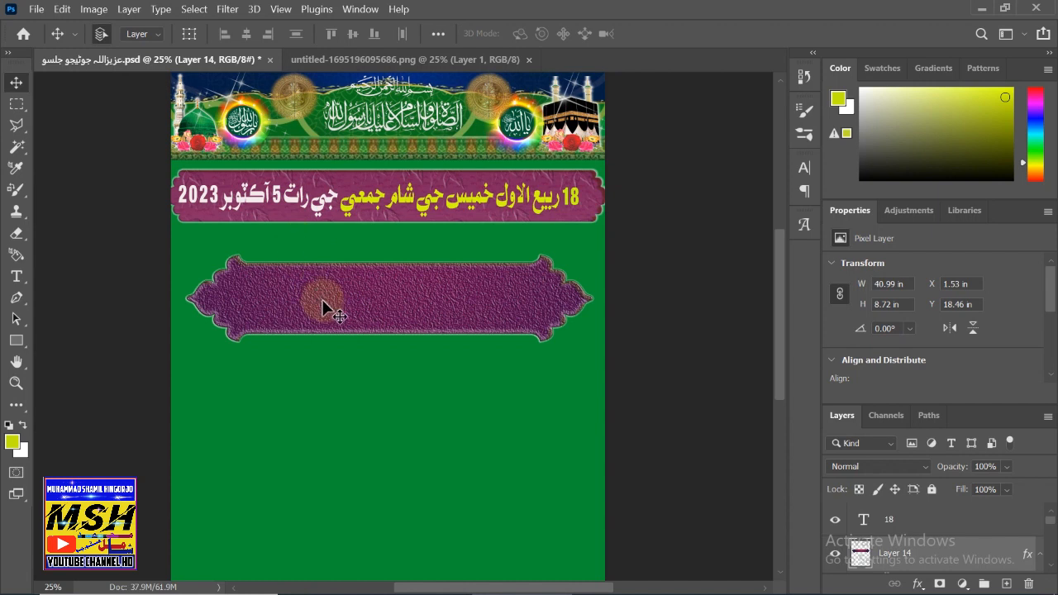
# - Draw an empty text box below the purple frame with a 200 pt font size
pyautogui.click(16, 276)
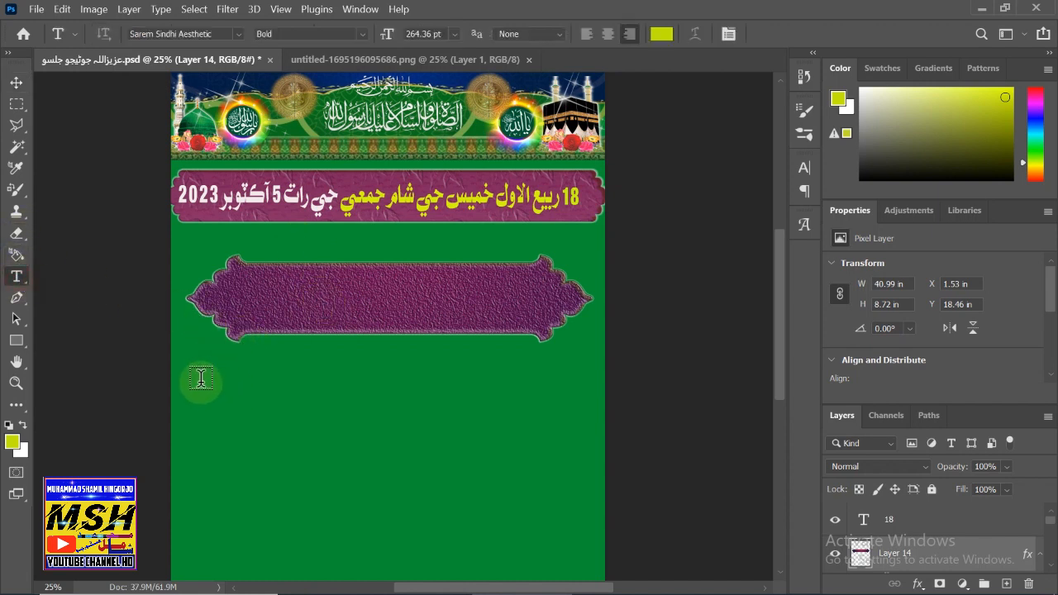
pyautogui.moveTo(197, 382); pyautogui.dragTo(592, 473)
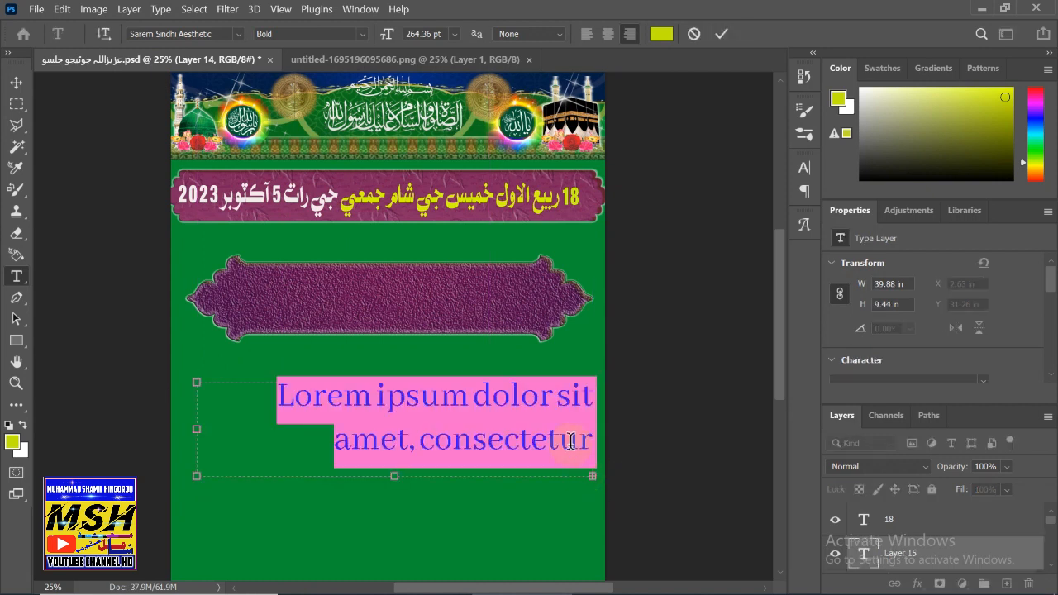
pyautogui.press('BackSpace')
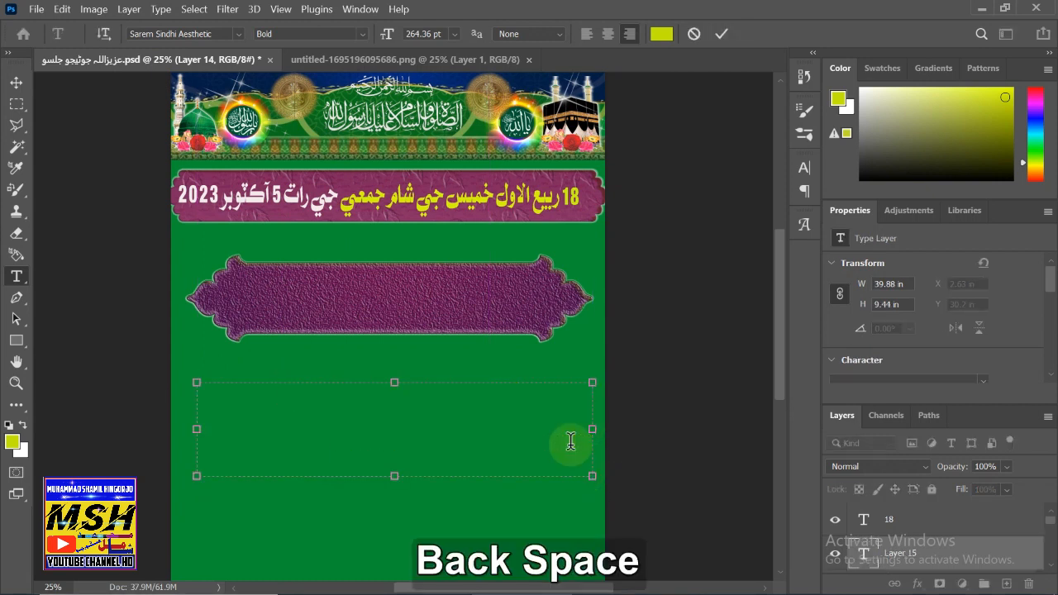
pyautogui.click(405, 35)
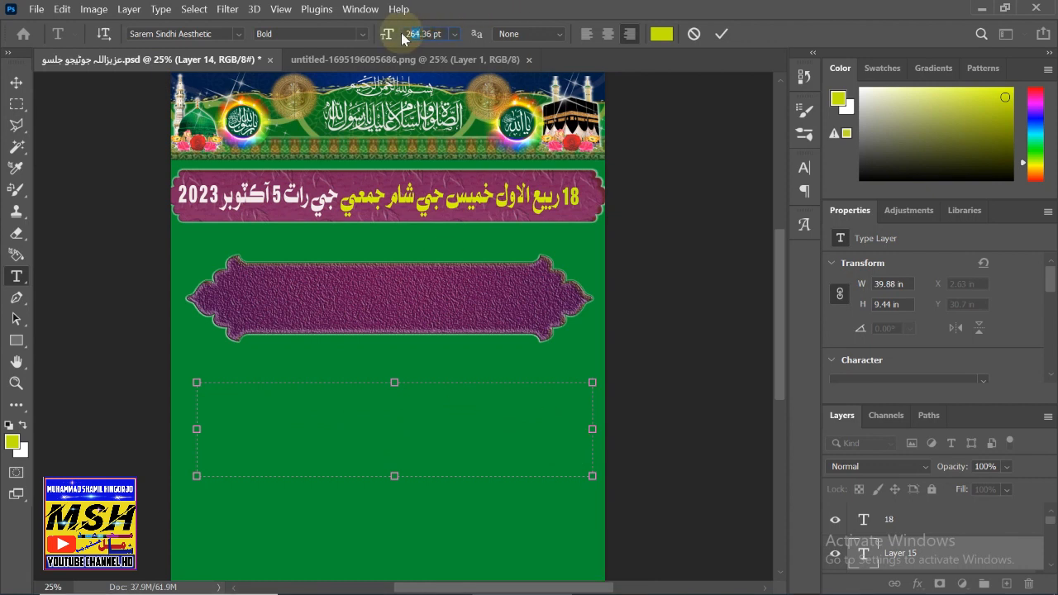
pyautogui.write('2')
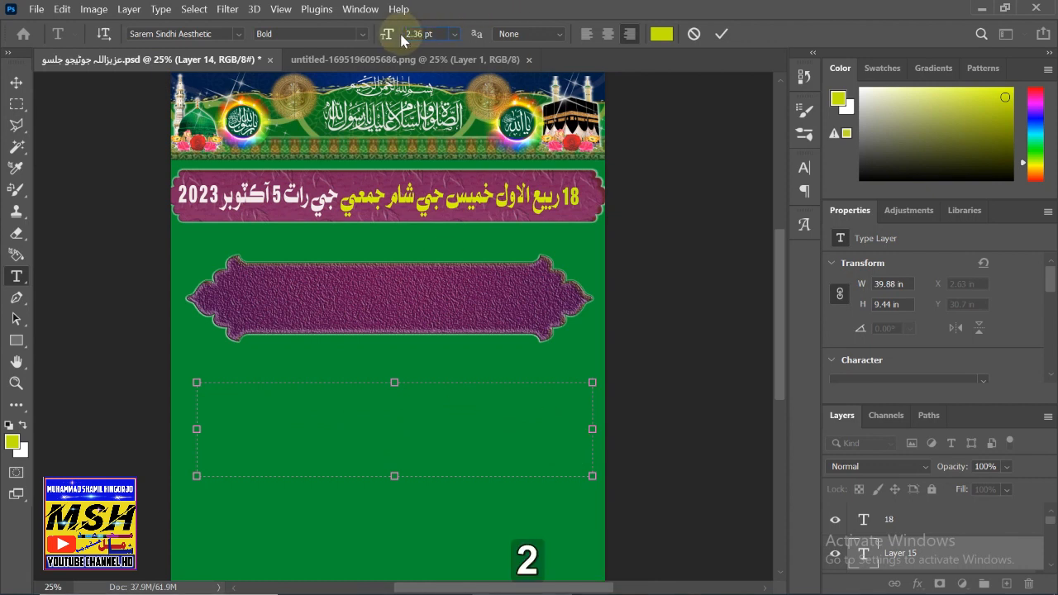
pyautogui.write('00')
pyautogui.press('Return')
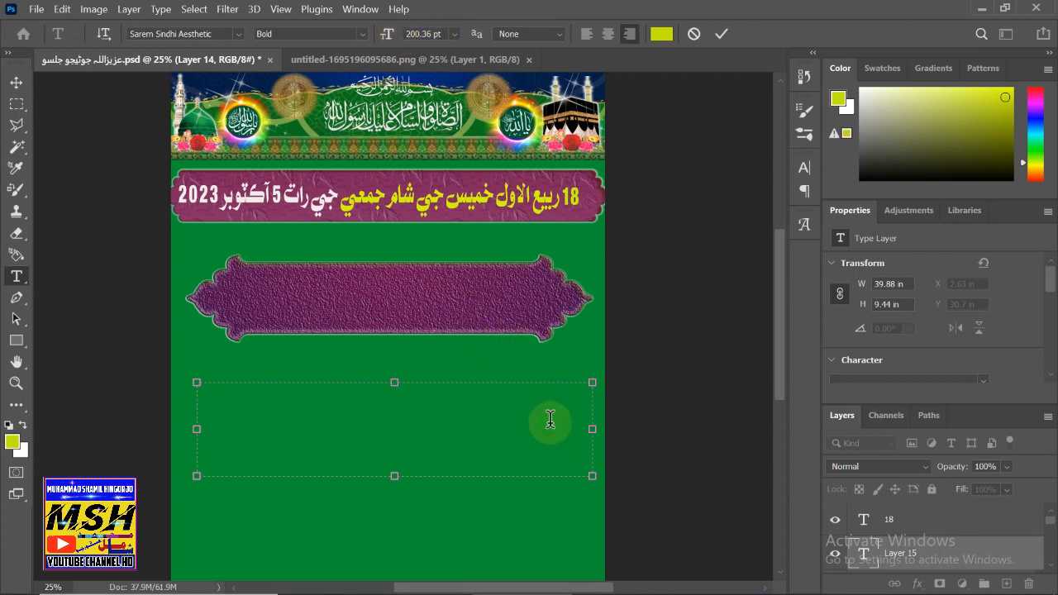
# - Fit the yellow Sindhi name text into the purple frame at 93.54% × 129.36%
pyautogui.press('shift')
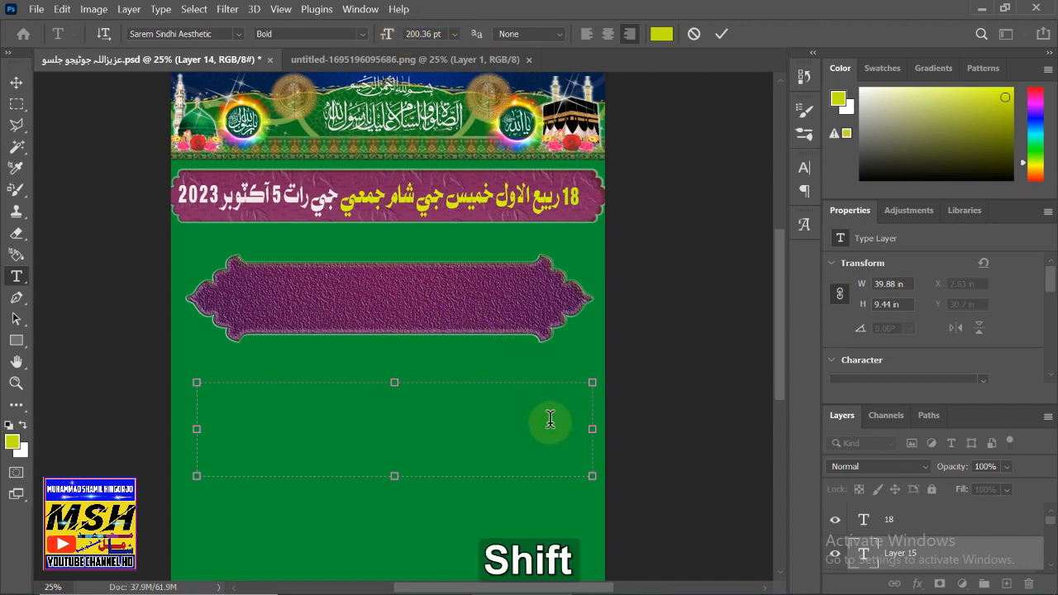
pyautogui.hotkey('shift', 'F12')
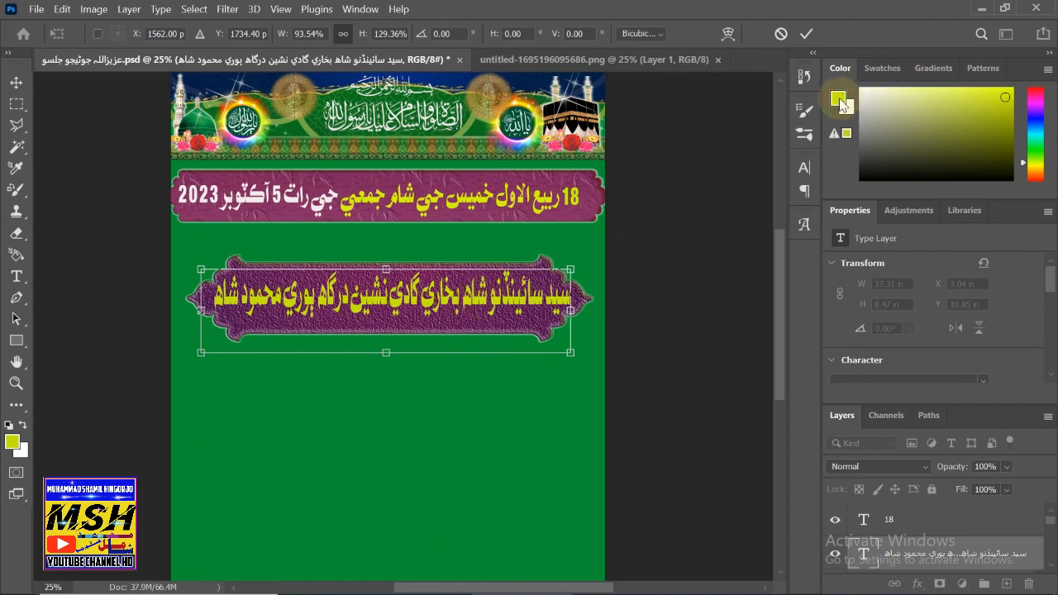
pyautogui.rightClick(16, 276)
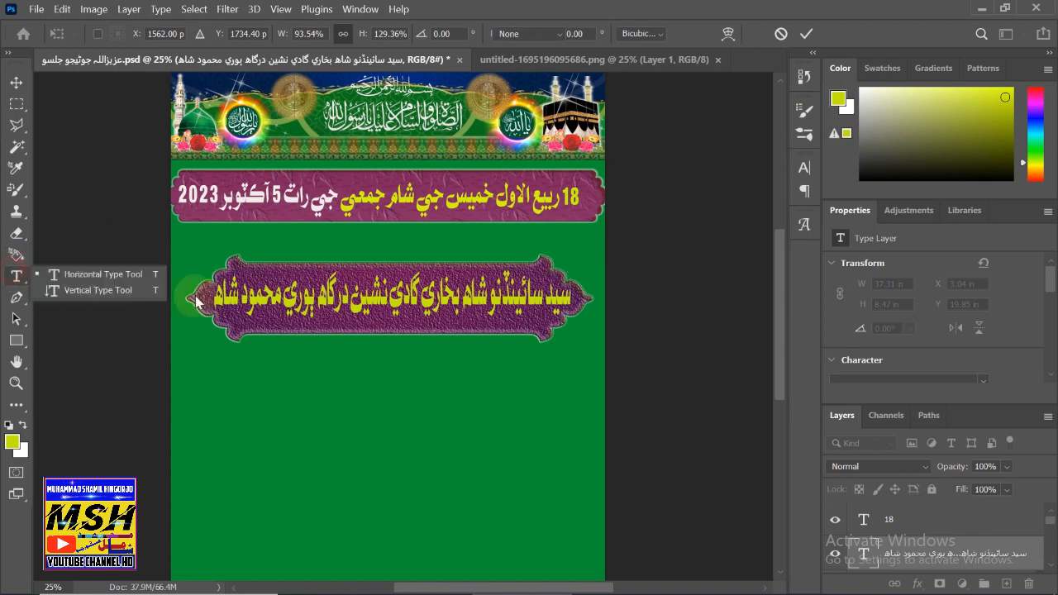
pyautogui.click(99, 291)
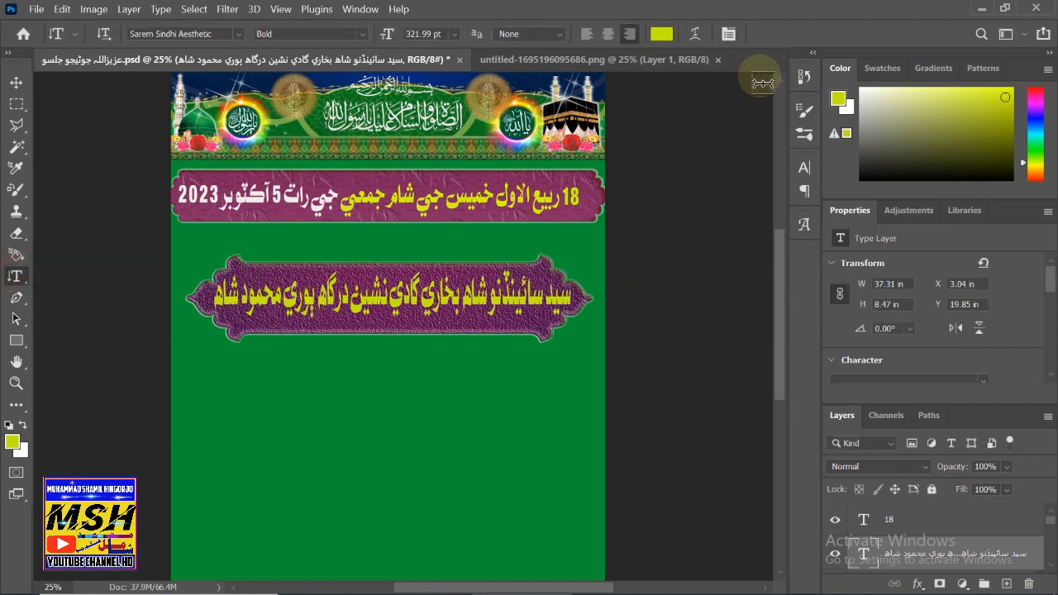
# - Recolour the name text to bright yellow #ecef0c after trying olive, black, blue and green
pyautogui.click(661, 34)
pyautogui.click(680, 160)
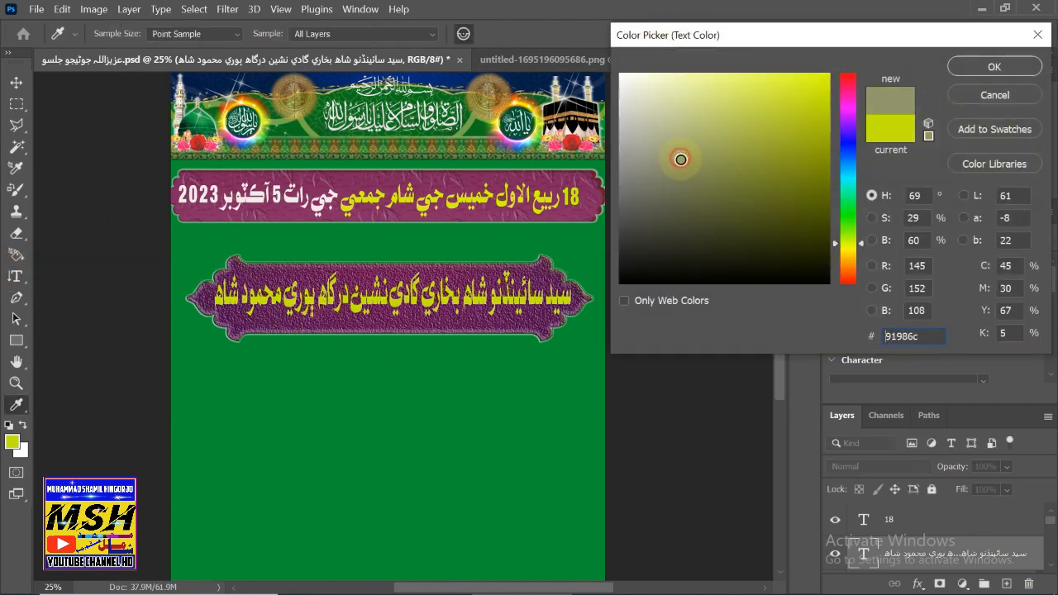
pyautogui.moveTo(680, 159); pyautogui.dragTo(632, 86)
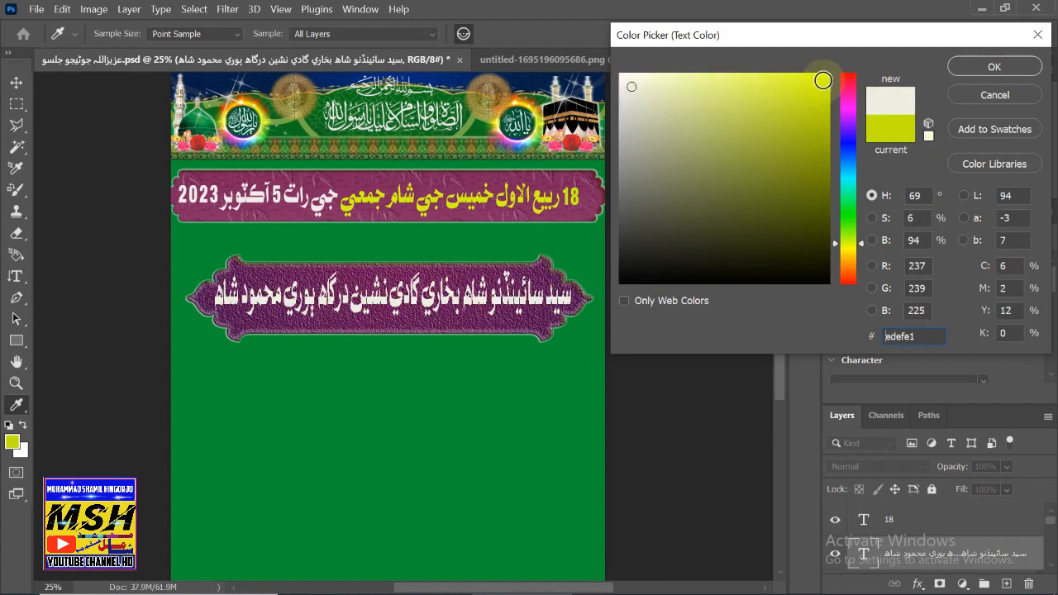
pyautogui.click(822, 80)
pyautogui.moveTo(822, 80)
pyautogui.mouseDown()
pyautogui.moveTo(816, 113)
pyautogui.moveTo(818, 85)
pyautogui.mouseUp()
pyautogui.click(847, 144)
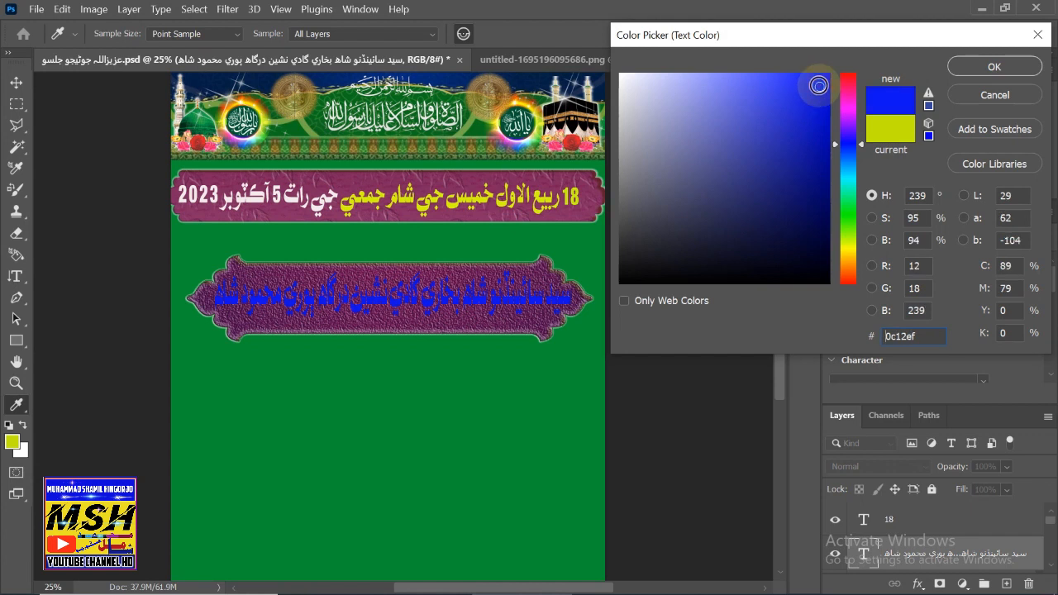
pyautogui.click(849, 230)
pyautogui.moveTo(849, 251); pyautogui.dragTo(850, 244)
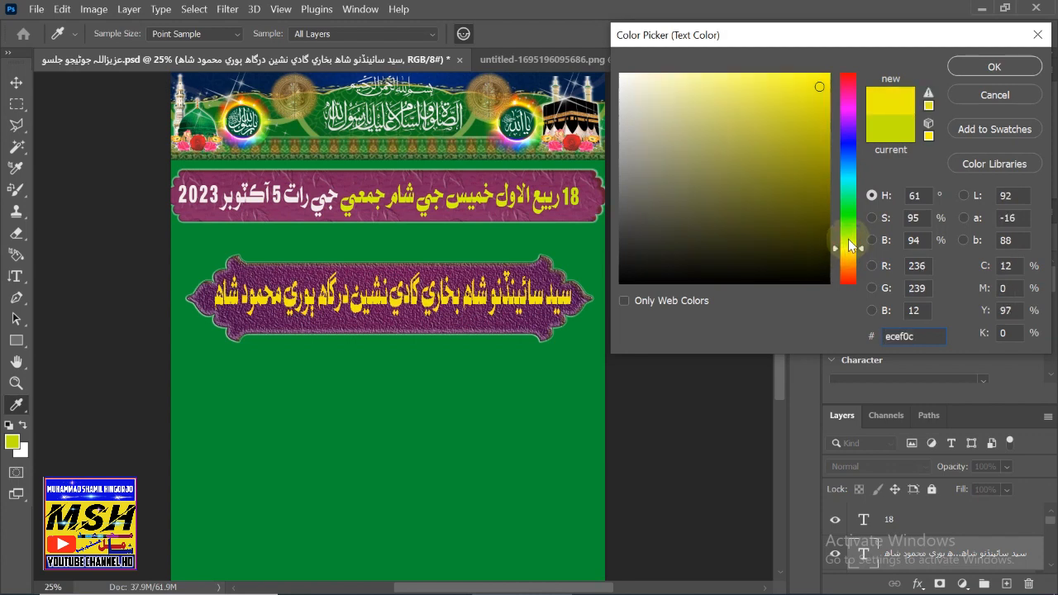
pyautogui.click(1000, 68)
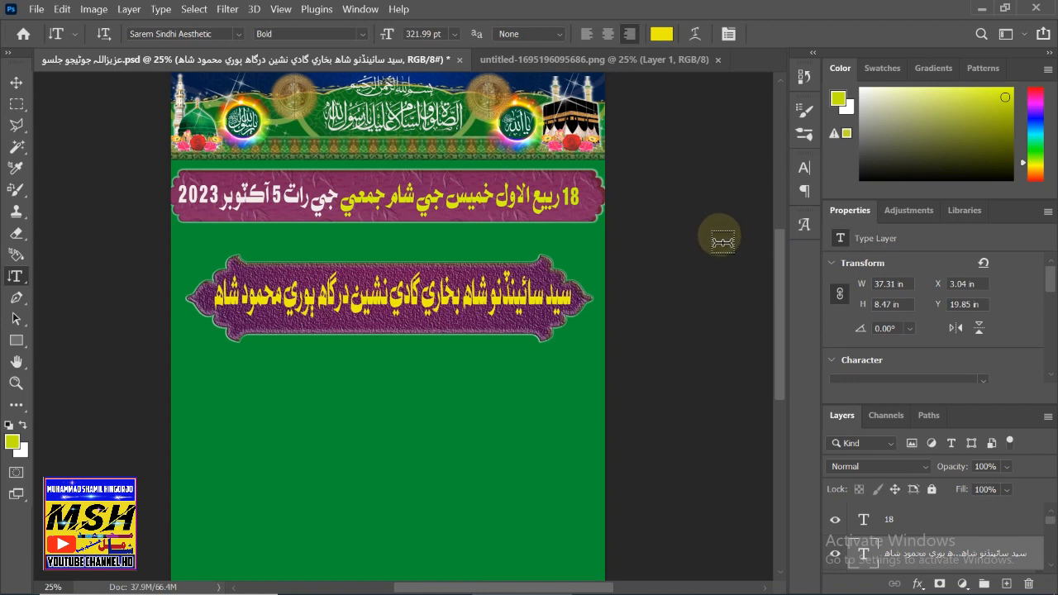
pyautogui.click(17, 81)
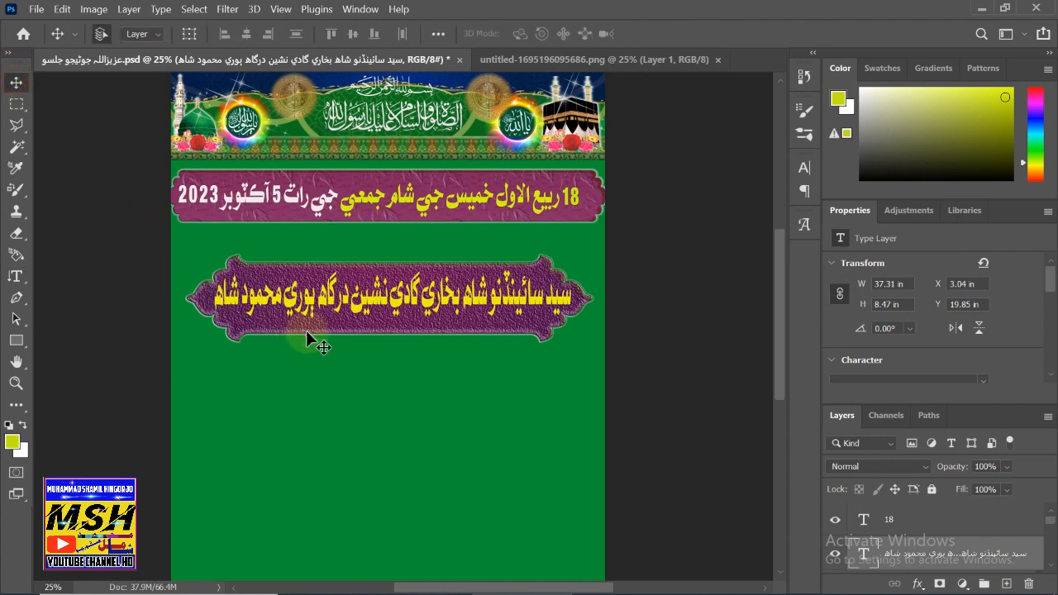
# - Copy the green arrow-ended banner from the shapes image and paste it into the flyer
pyautogui.press('shift')
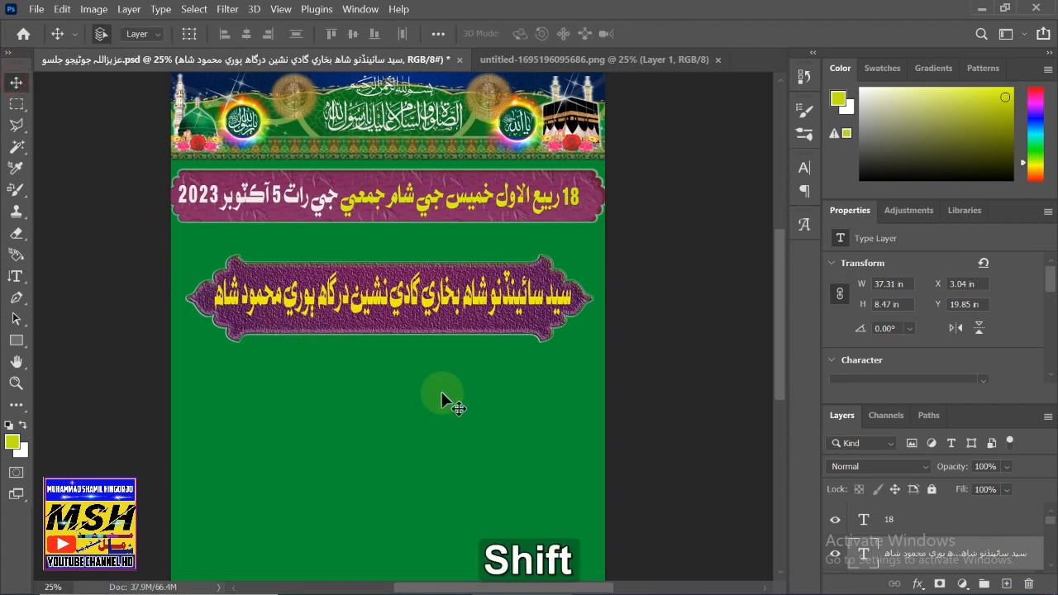
pyautogui.hotkey('shift', 'F12')
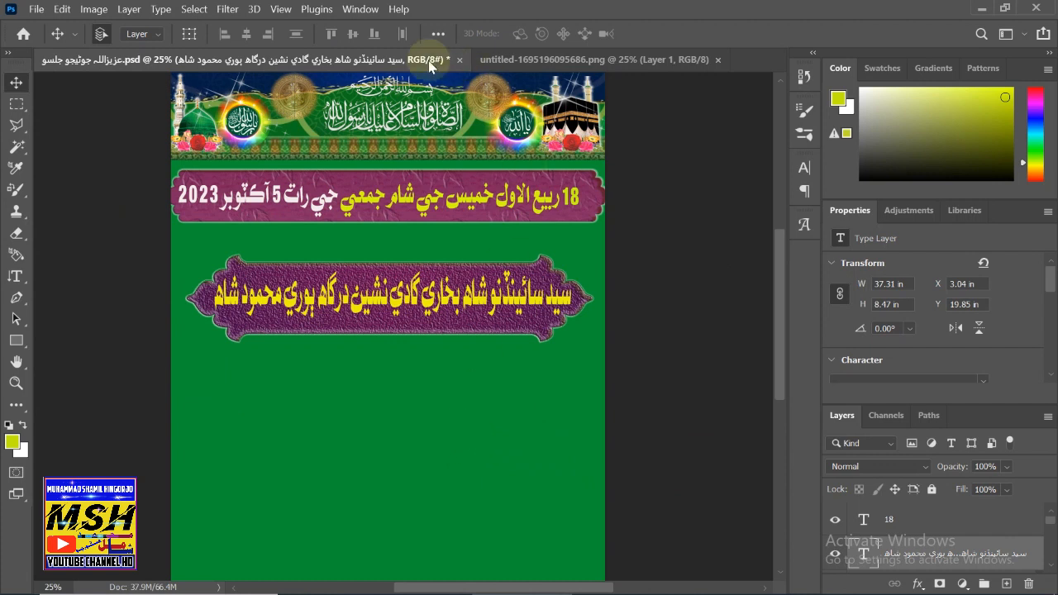
pyautogui.click(488, 66)
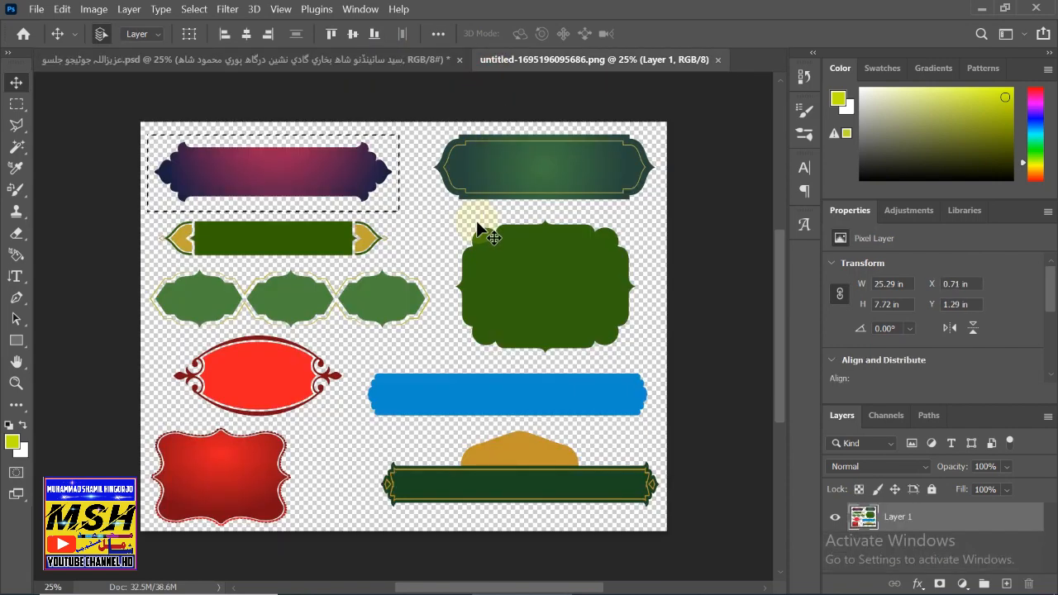
pyautogui.click(16, 103)
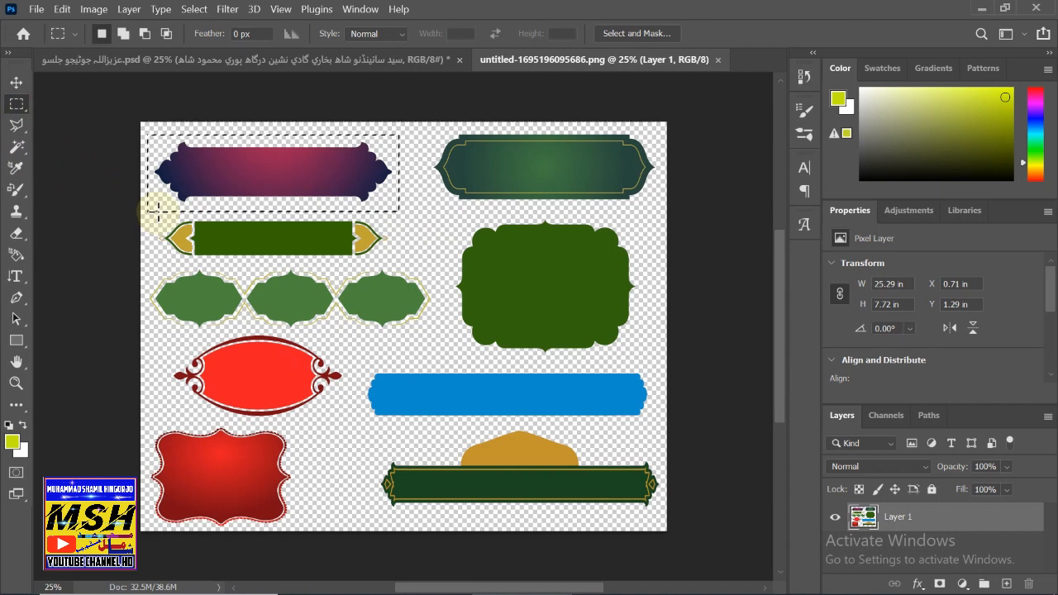
pyautogui.moveTo(158, 212); pyautogui.dragTo(388, 265)
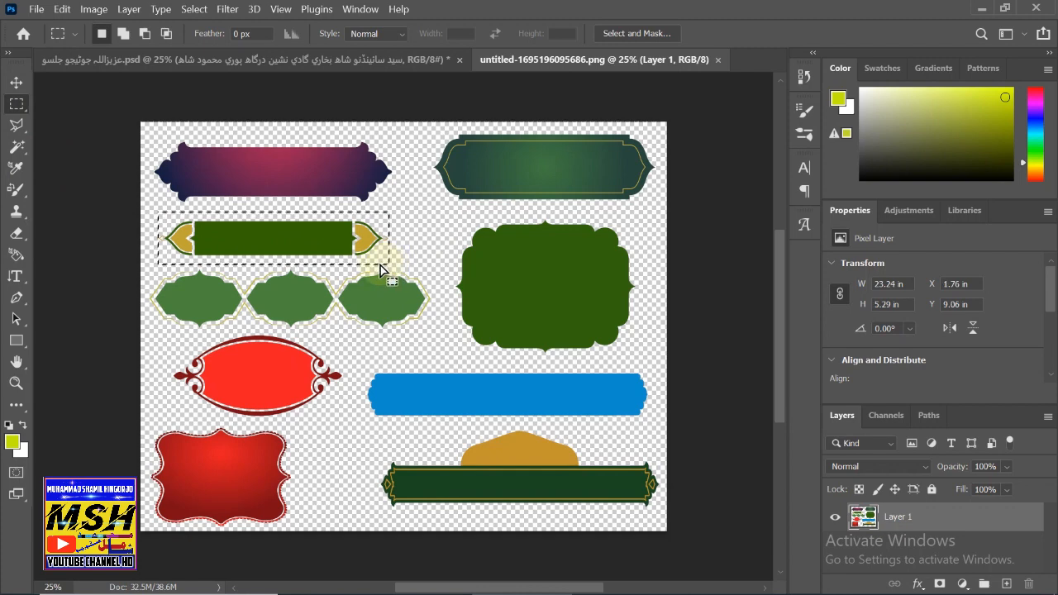
pyautogui.hotkey('ctrl', 'c')
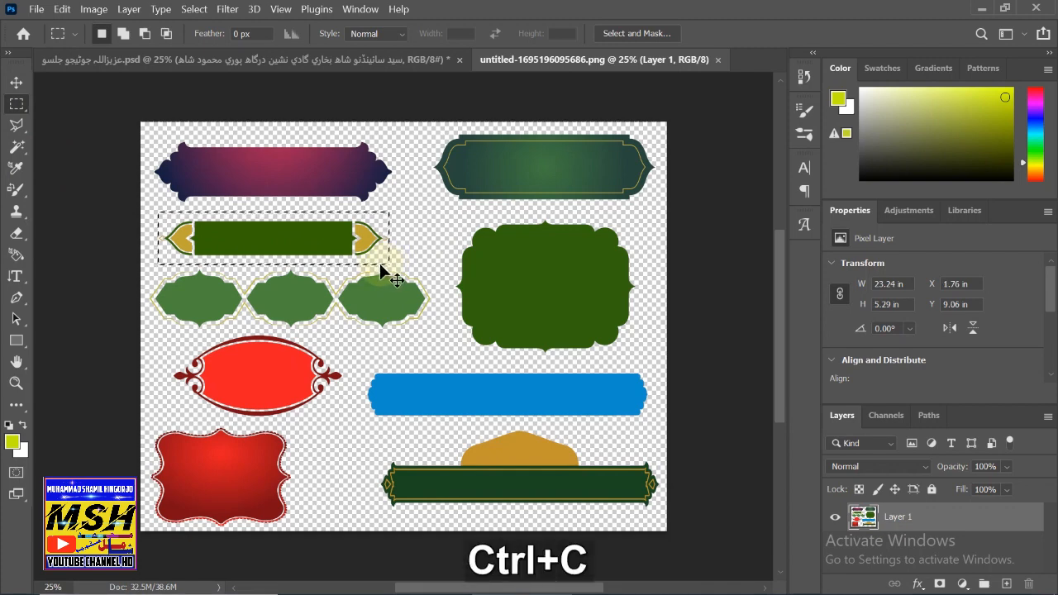
pyautogui.click(90, 60)
pyautogui.hotkey('ctrl', 'v')
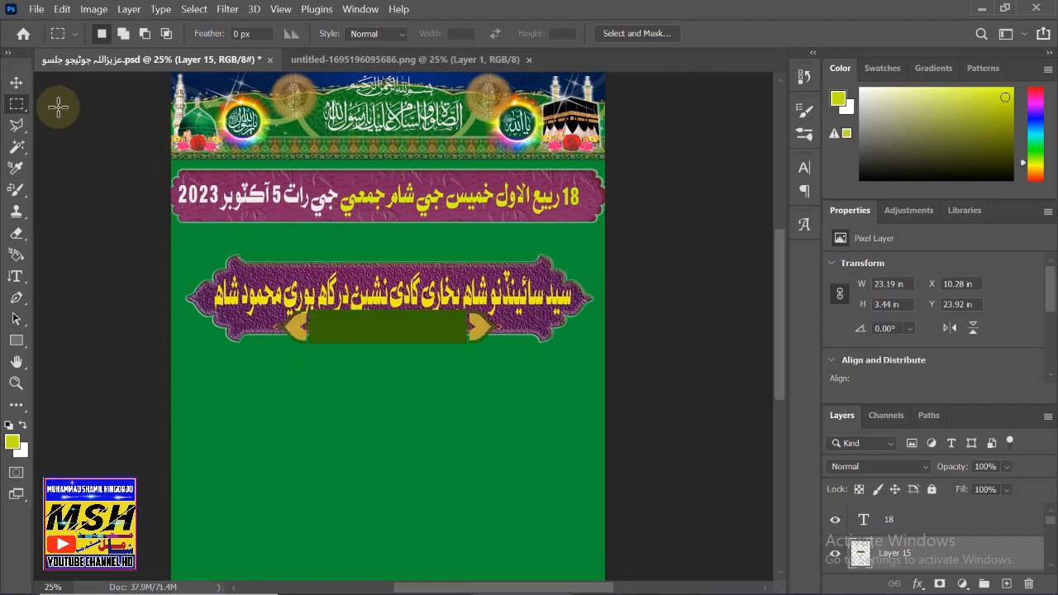
# - Move Layer 15 above the purple frame, shrink it with Free Transform, and centre it
pyautogui.click(16, 82)
pyautogui.moveTo(394, 322); pyautogui.dragTo(402, 239)
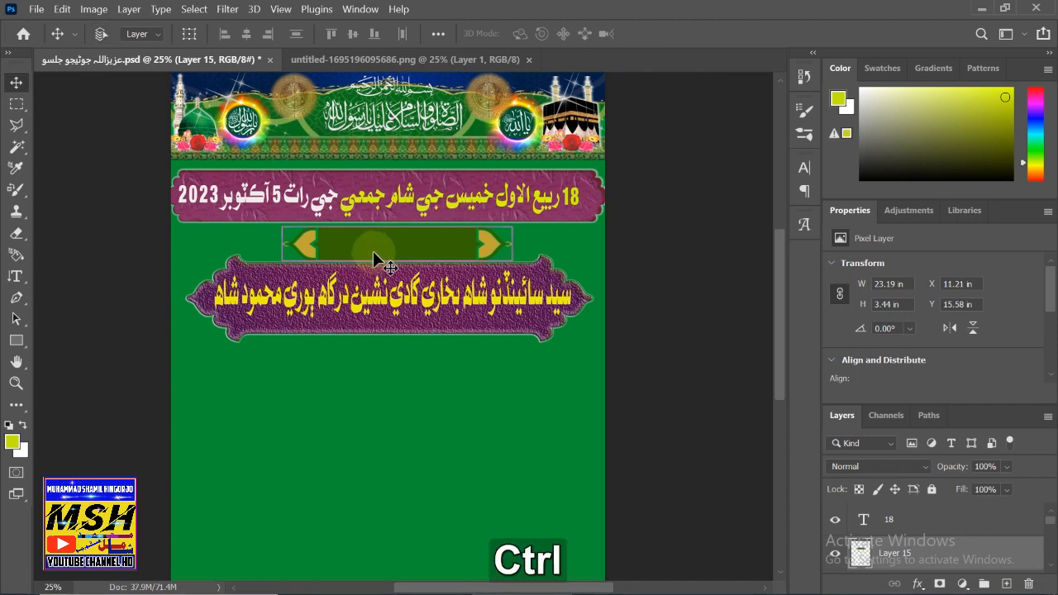
pyautogui.hotkey('ctrl', 't')
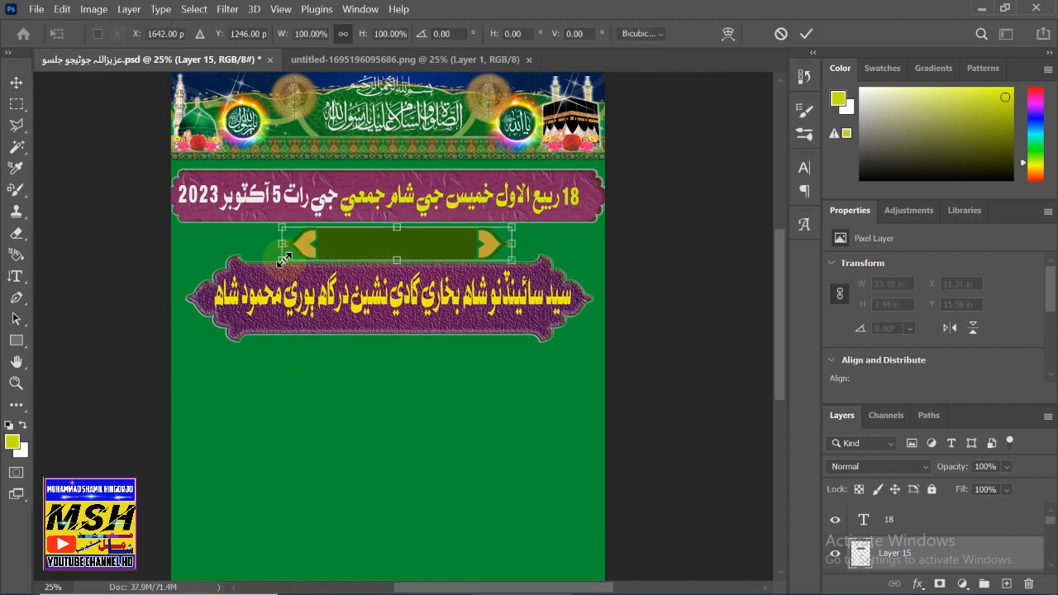
pyautogui.moveTo(284, 258); pyautogui.dragTo(378, 259)
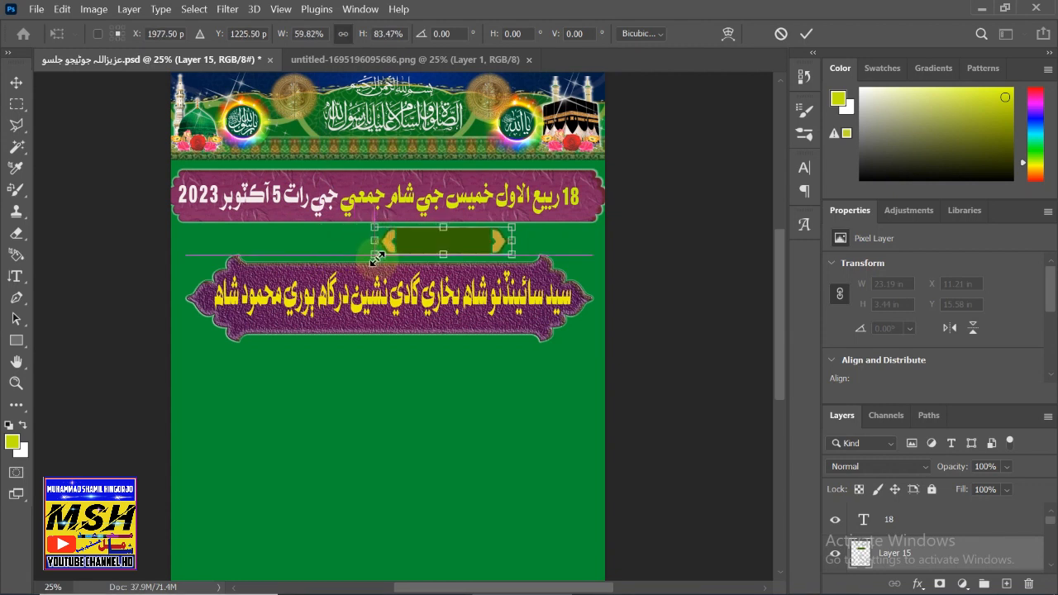
pyautogui.click(16, 84)
pyautogui.moveTo(442, 244); pyautogui.dragTo(399, 254)
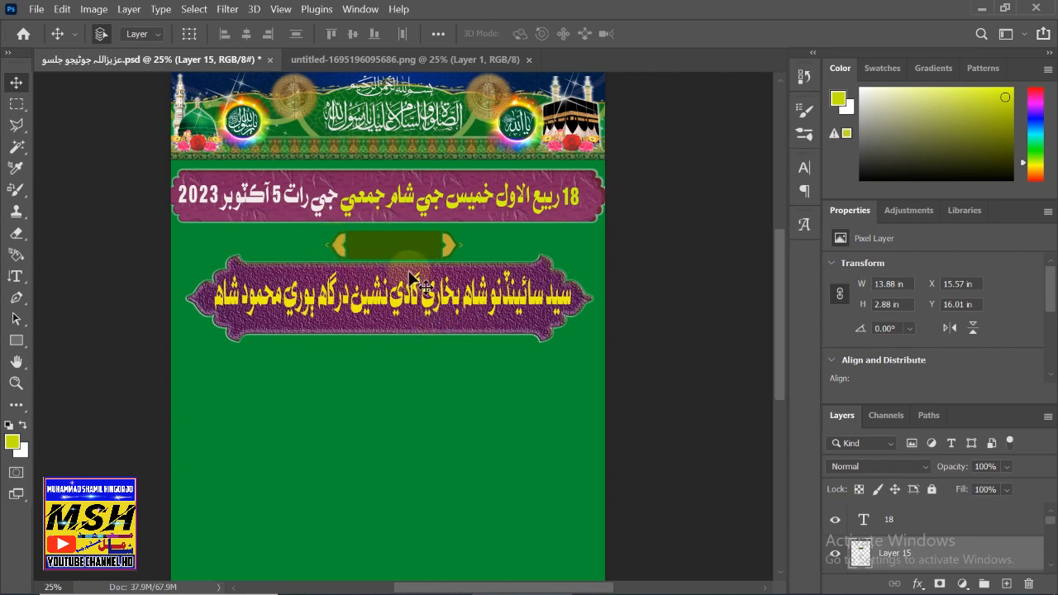
# - Open Layer 15's layer style and enable Bevel & Emboss with Contour
pyautogui.doubleClick(969, 558)
pyautogui.moveTo(619, 28); pyautogui.dragTo(730, 55)
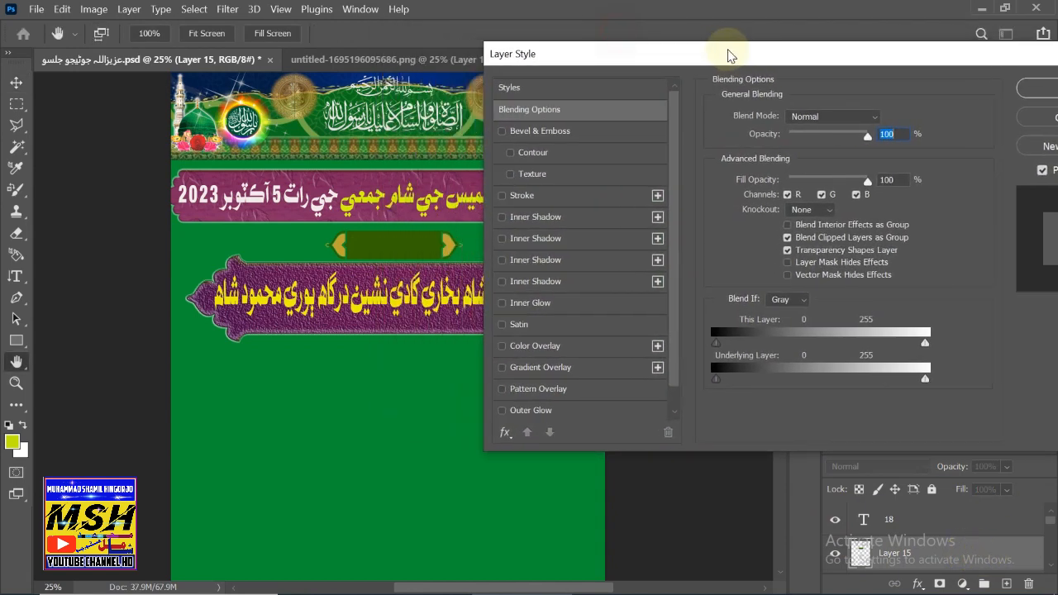
pyautogui.click(502, 132)
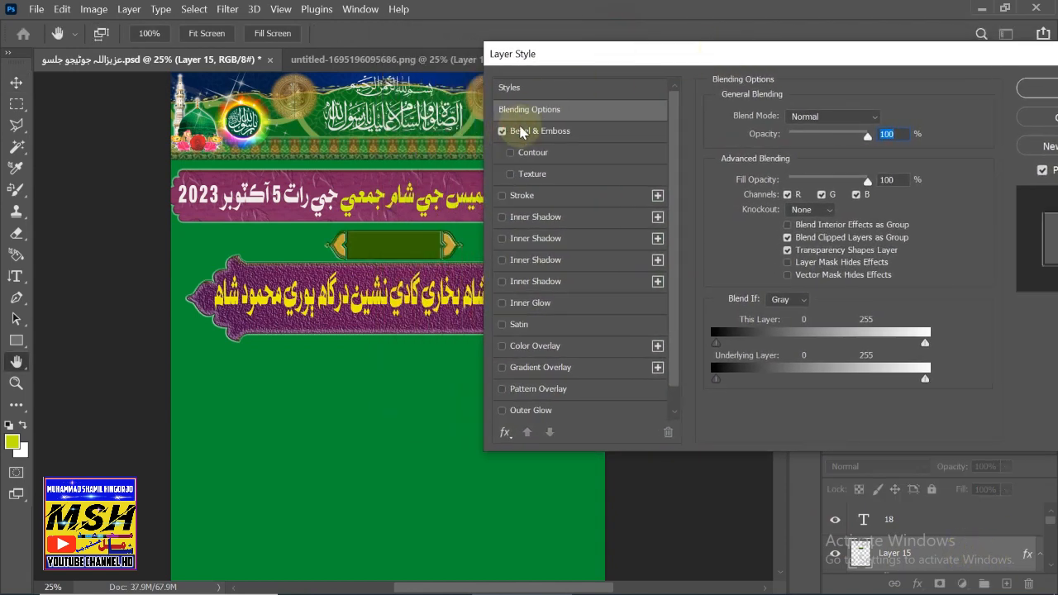
pyautogui.click(510, 153)
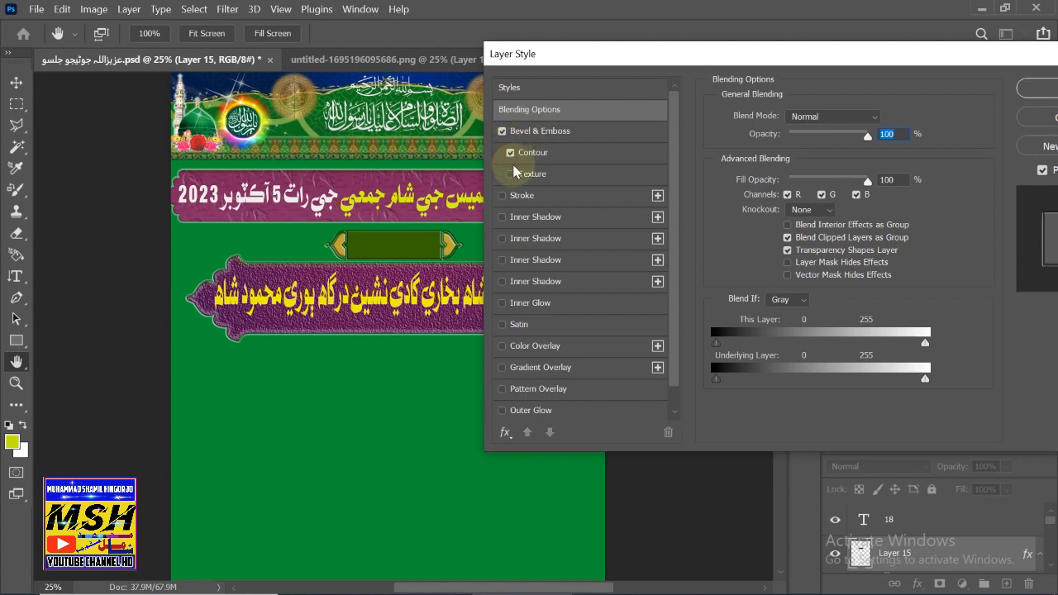
pyautogui.click(511, 174)
pyautogui.click(510, 175)
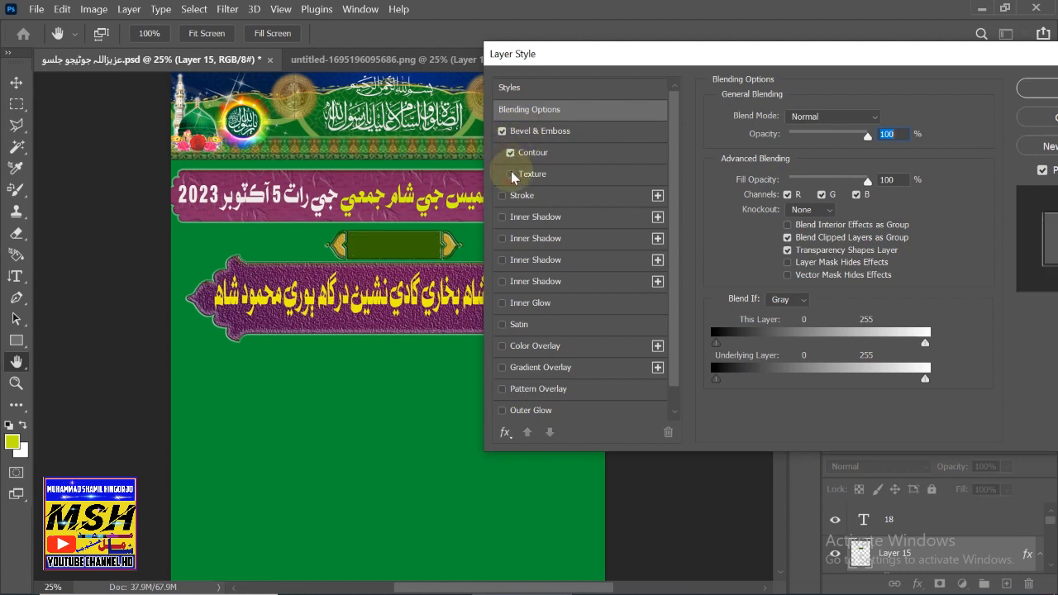
# - Add a stroke, inner shadows and a lower-opacity inner glow to the banner
pyautogui.click(503, 196)
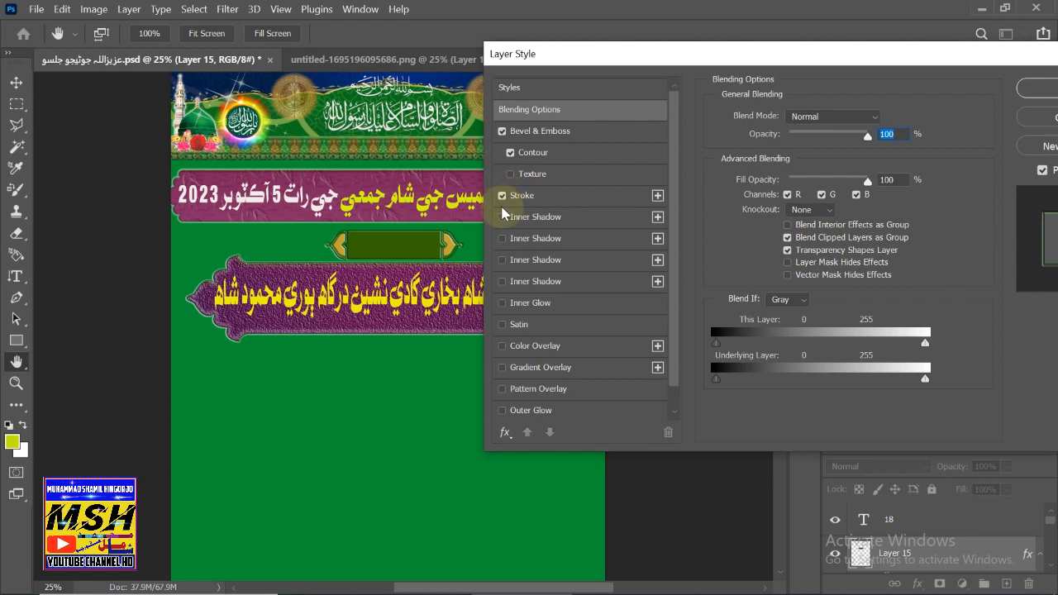
pyautogui.click(503, 218)
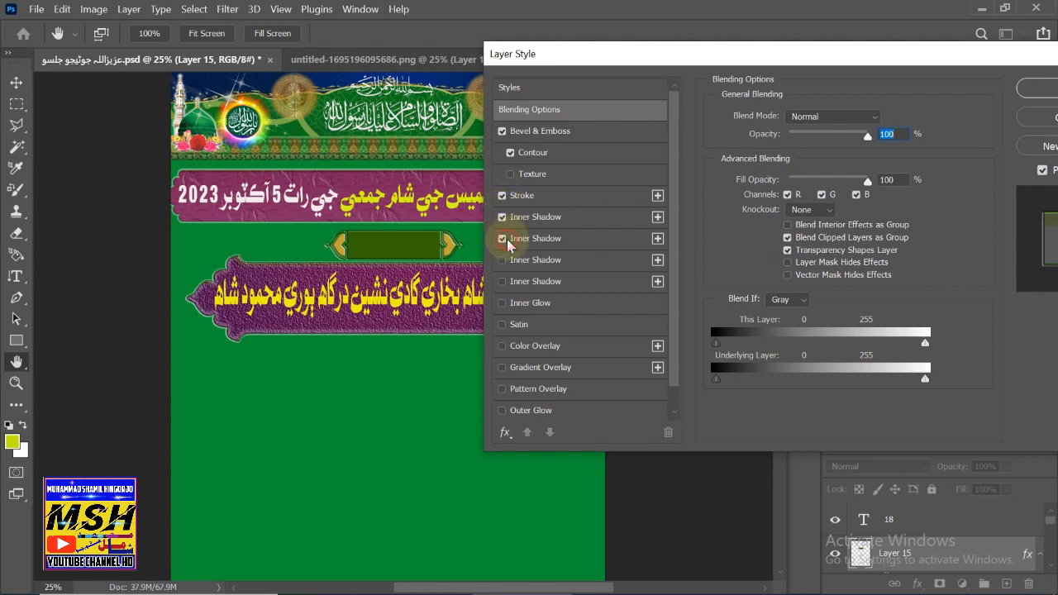
pyautogui.click(512, 261)
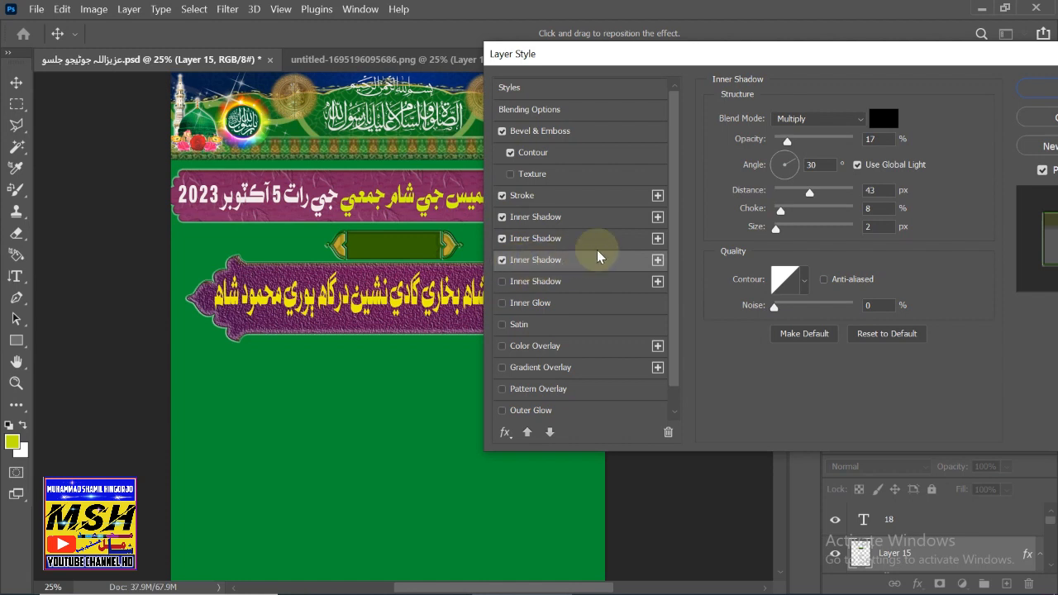
pyautogui.click(550, 284)
pyautogui.click(537, 303)
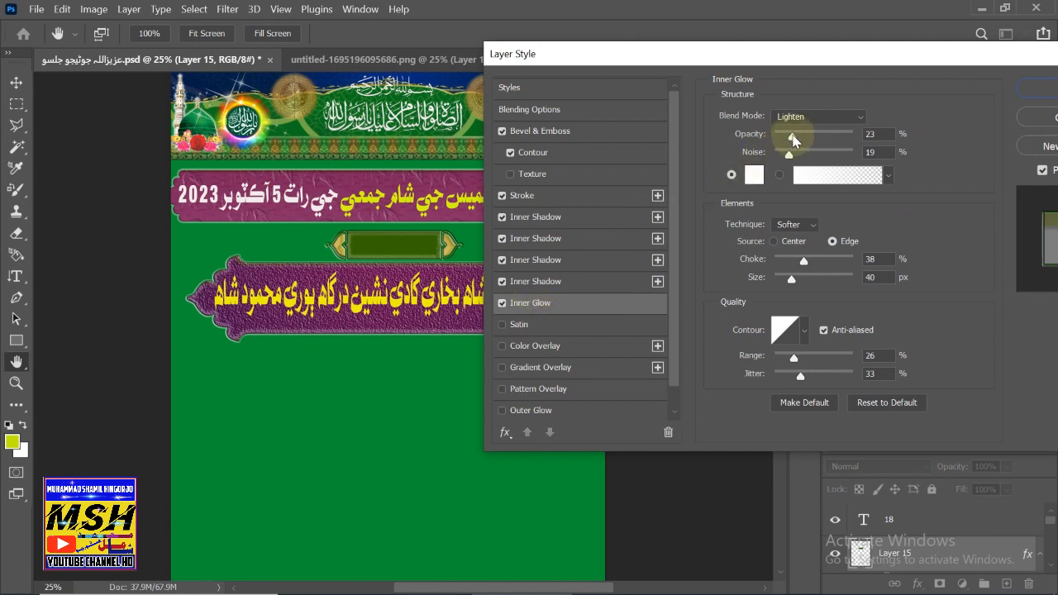
pyautogui.moveTo(794, 138); pyautogui.dragTo(775, 140)
# - Add satin and outer glow, leaving colour, gradient and pattern overlays off
pyautogui.click(534, 329)
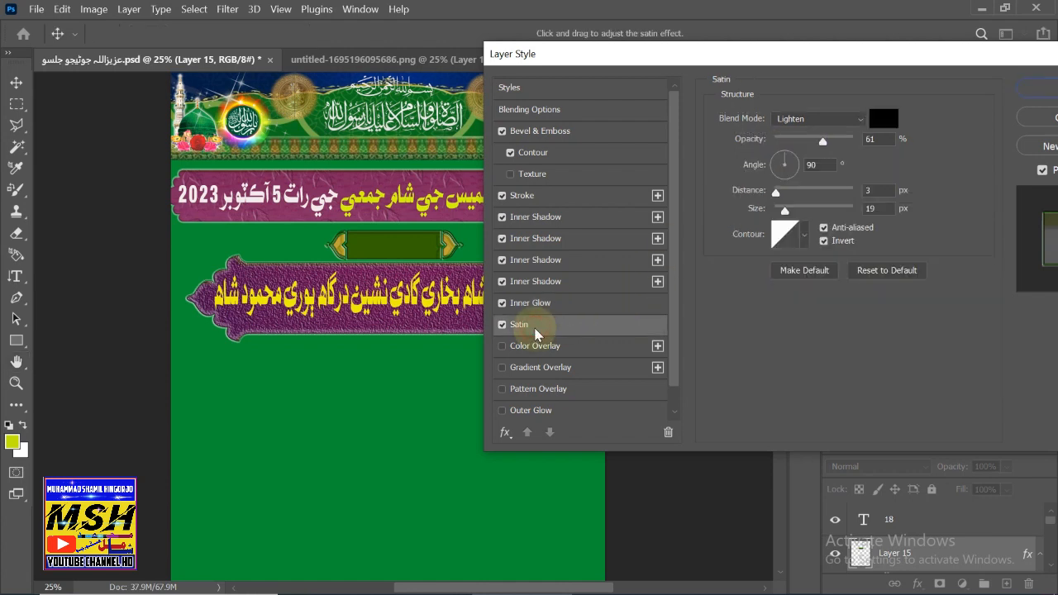
pyautogui.click(529, 345)
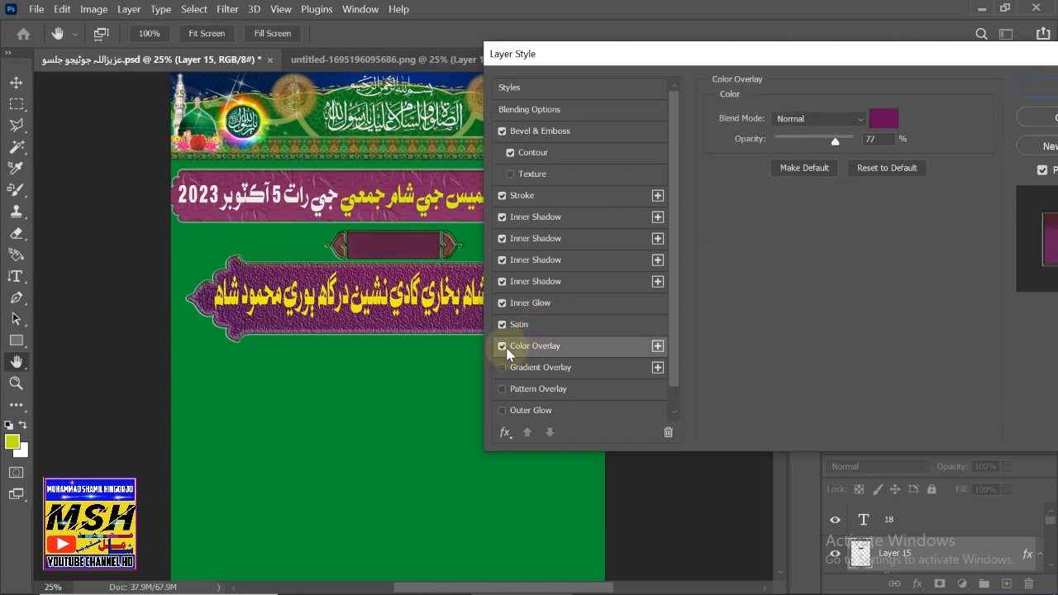
pyautogui.click(504, 347)
pyautogui.click(524, 372)
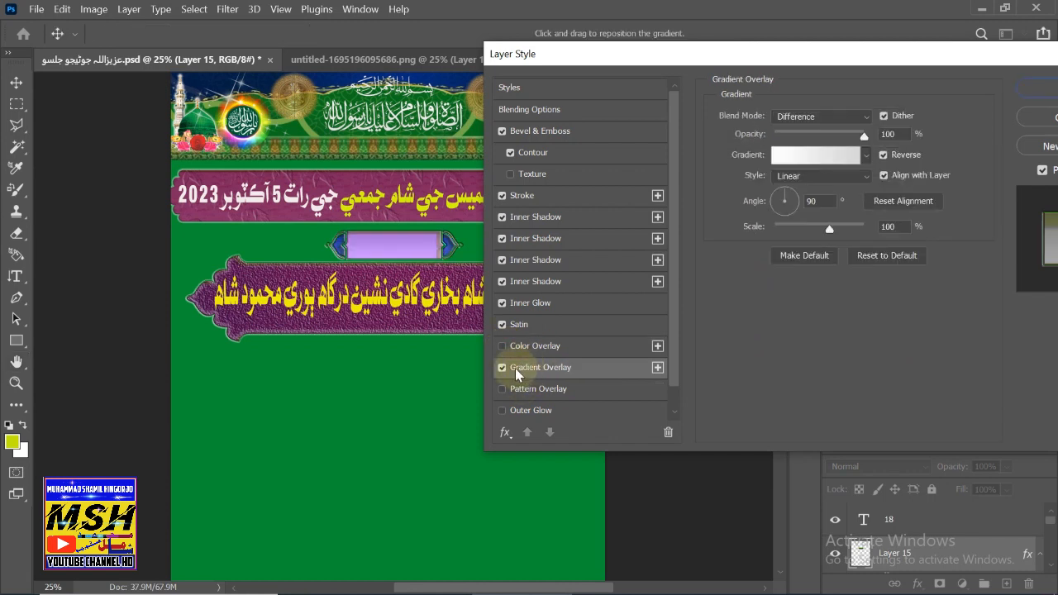
pyautogui.click(503, 369)
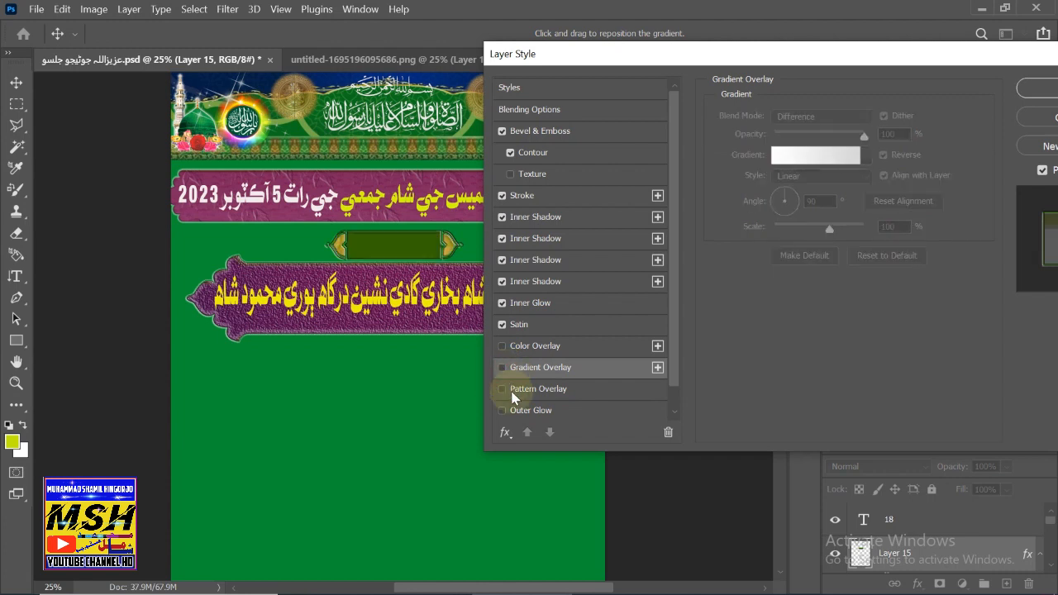
pyautogui.click(514, 391)
pyautogui.click(502, 390)
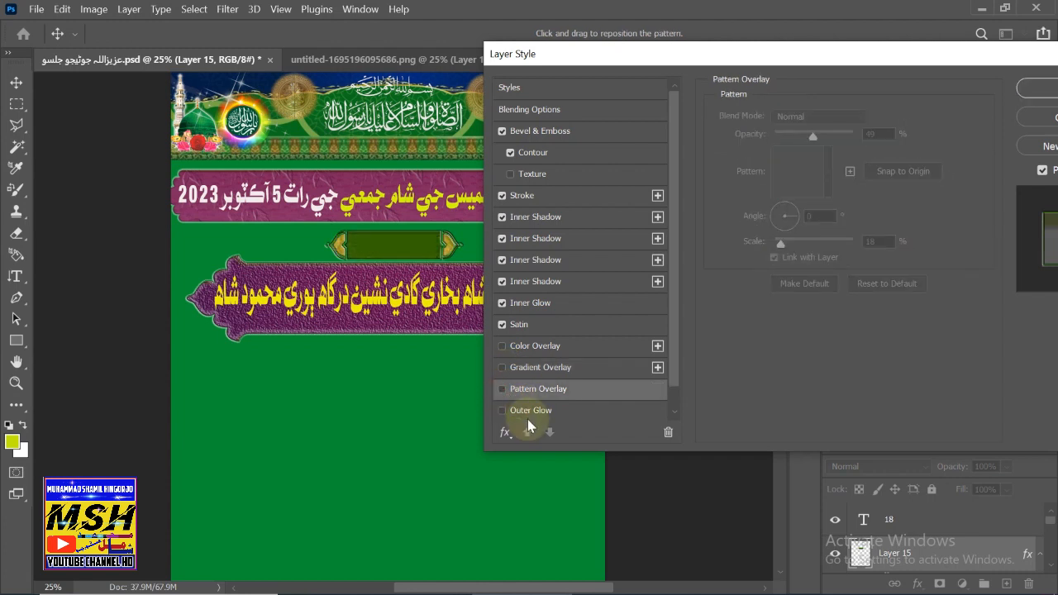
pyautogui.click(506, 412)
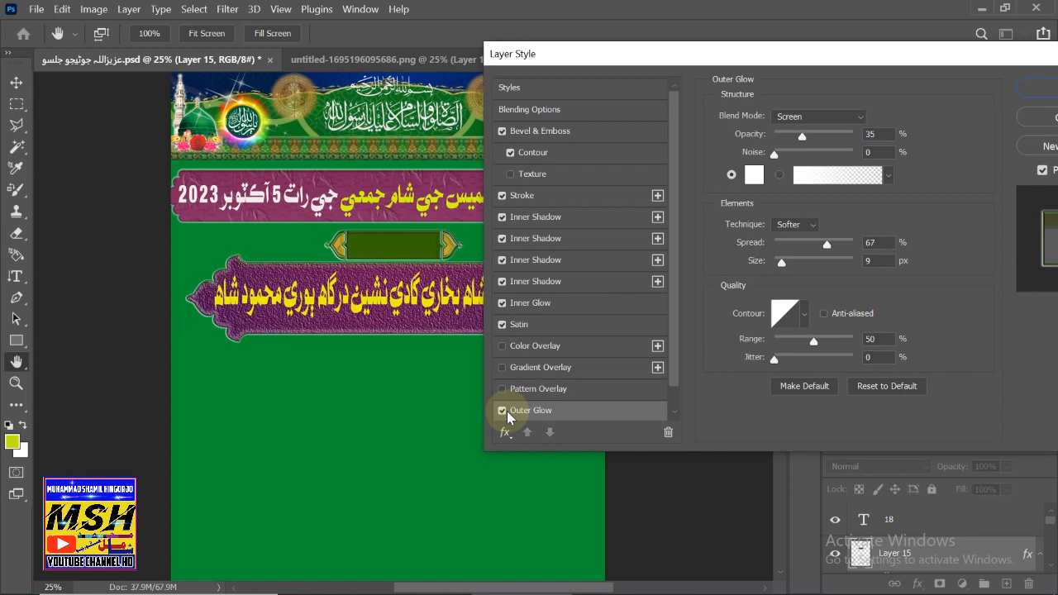
# - Enable an inverted 43% texture and set the bevel direction to Down
pyautogui.click(527, 174)
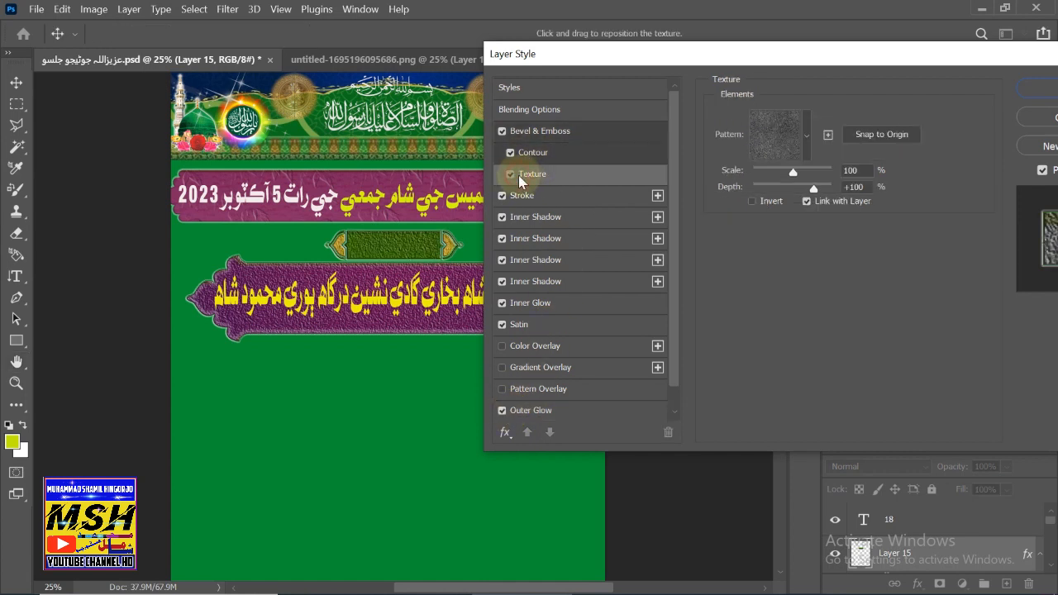
pyautogui.click(515, 174)
pyautogui.click(534, 177)
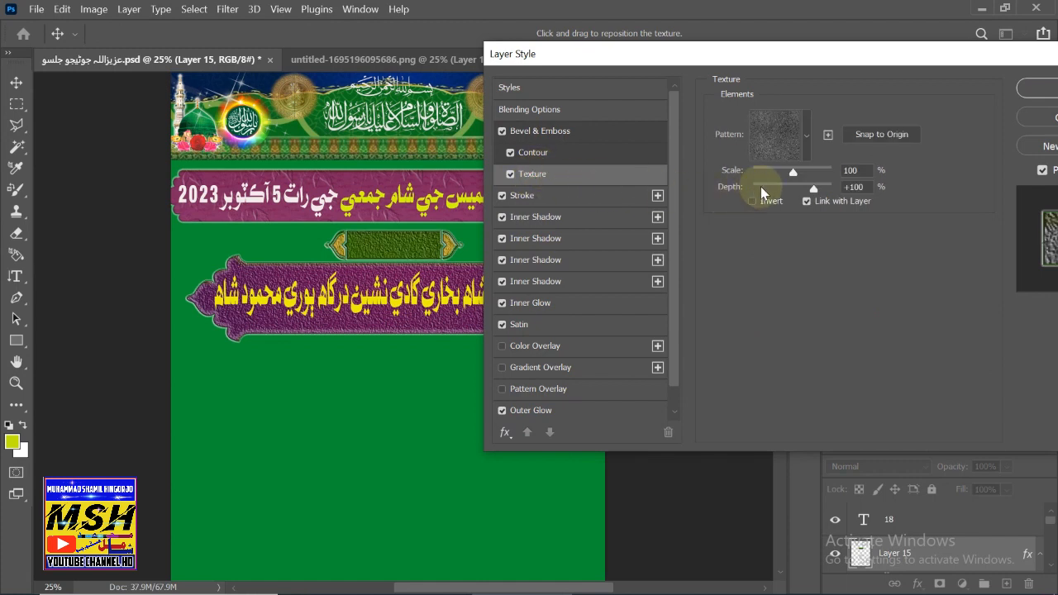
pyautogui.moveTo(794, 172); pyautogui.dragTo(769, 181)
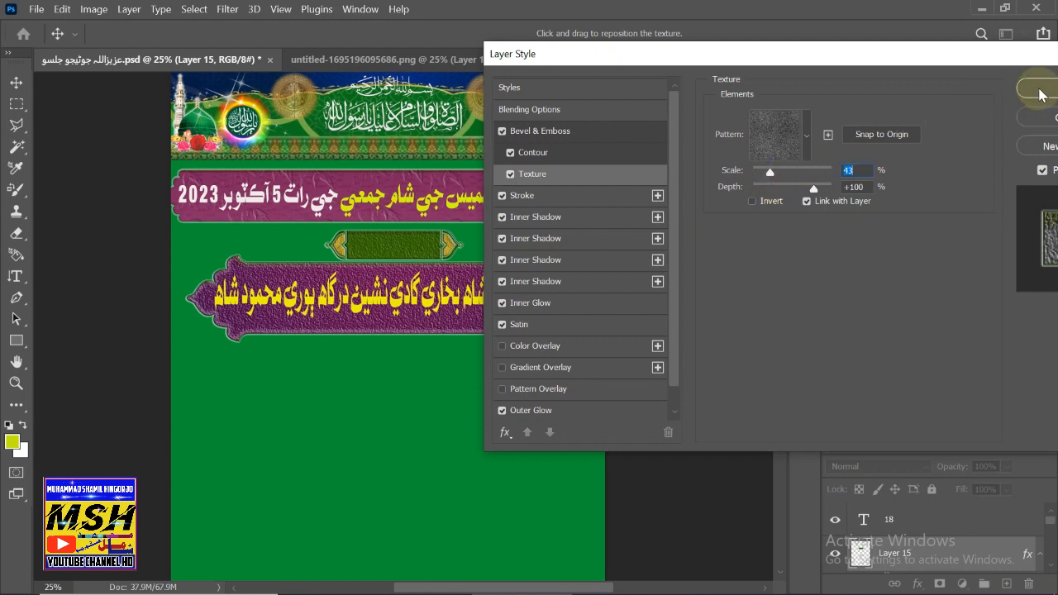
pyautogui.click(752, 202)
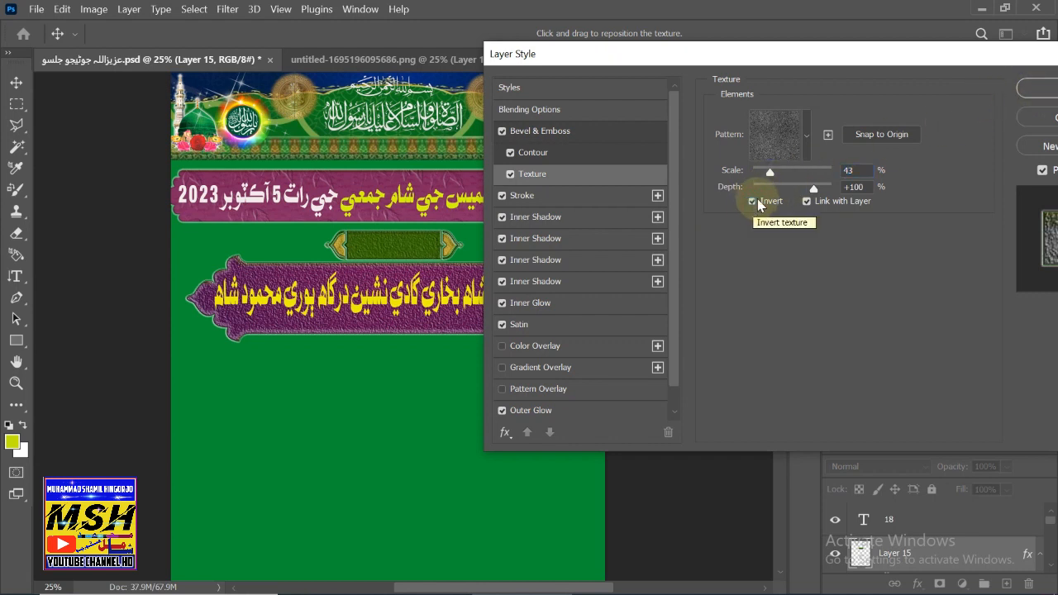
pyautogui.click(557, 136)
pyautogui.click(823, 170)
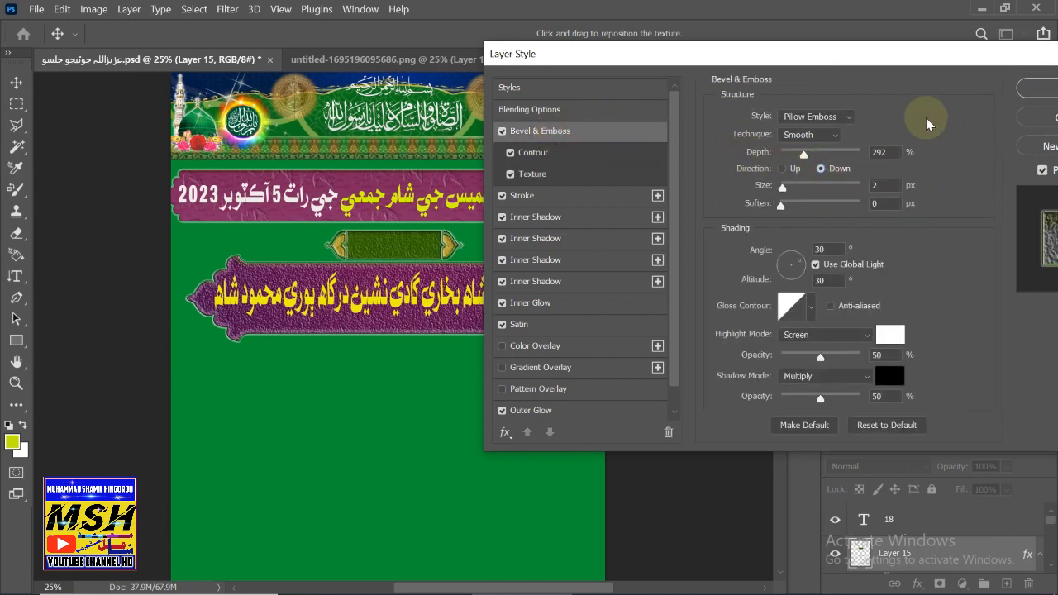
pyautogui.click(1037, 87)
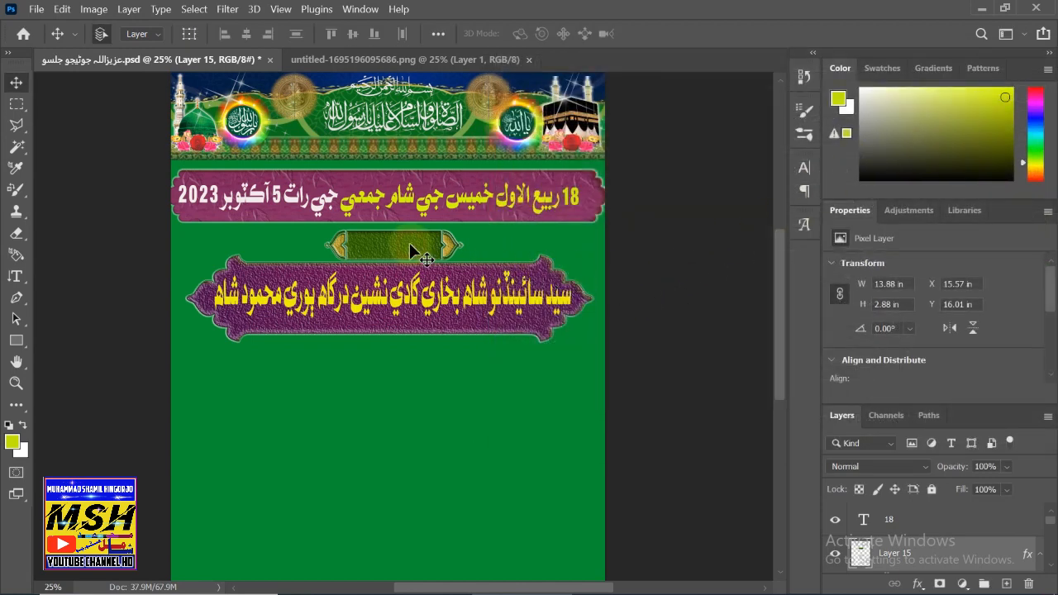
# - Nudge the green plate slightly up and left
pyautogui.moveTo(410, 245); pyautogui.dragTo(406, 240)
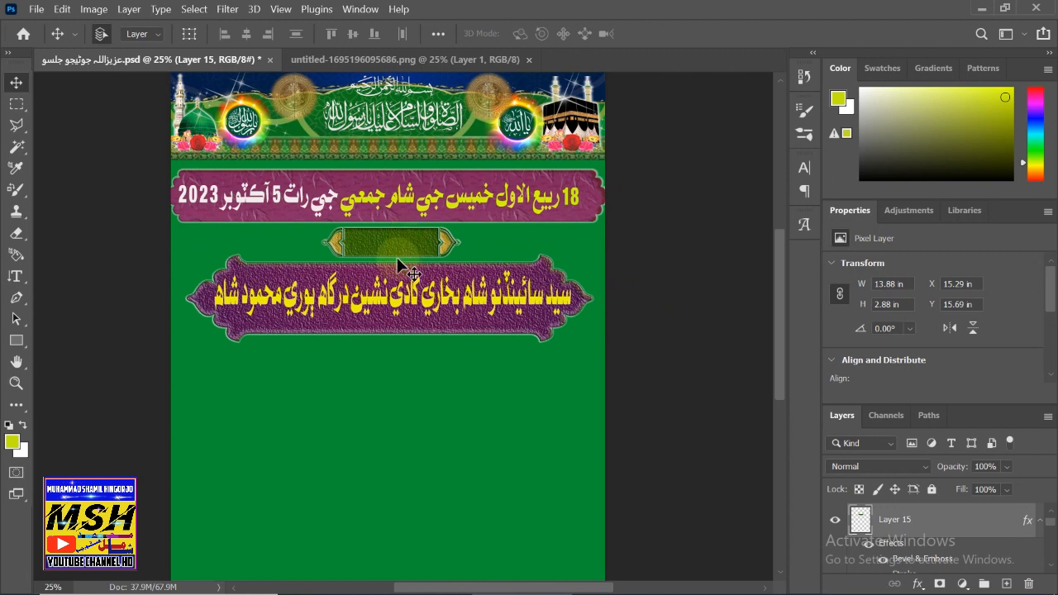
pyautogui.click(15, 276)
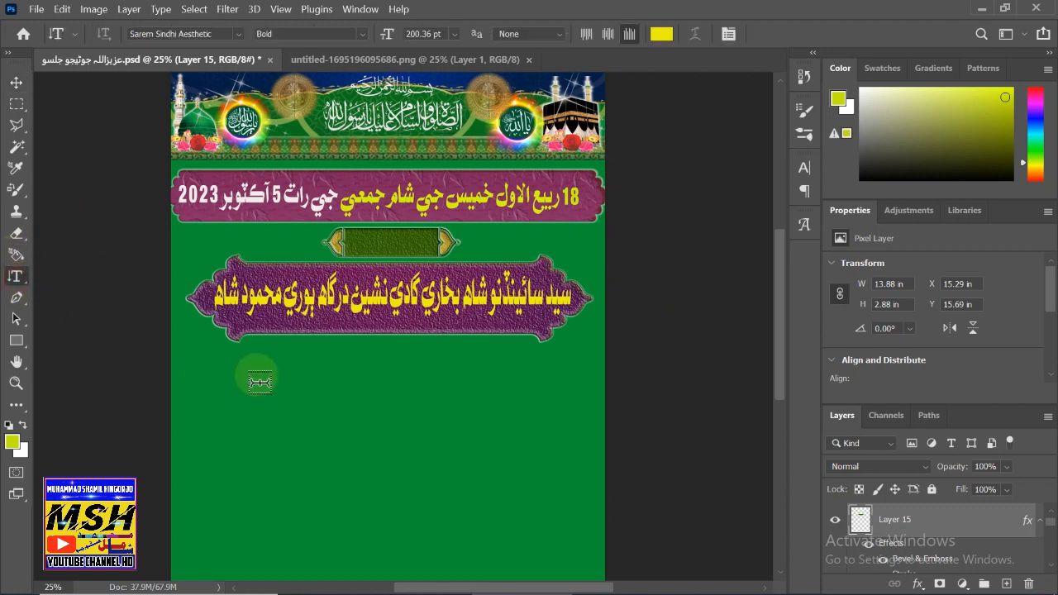
pyautogui.press('shift')
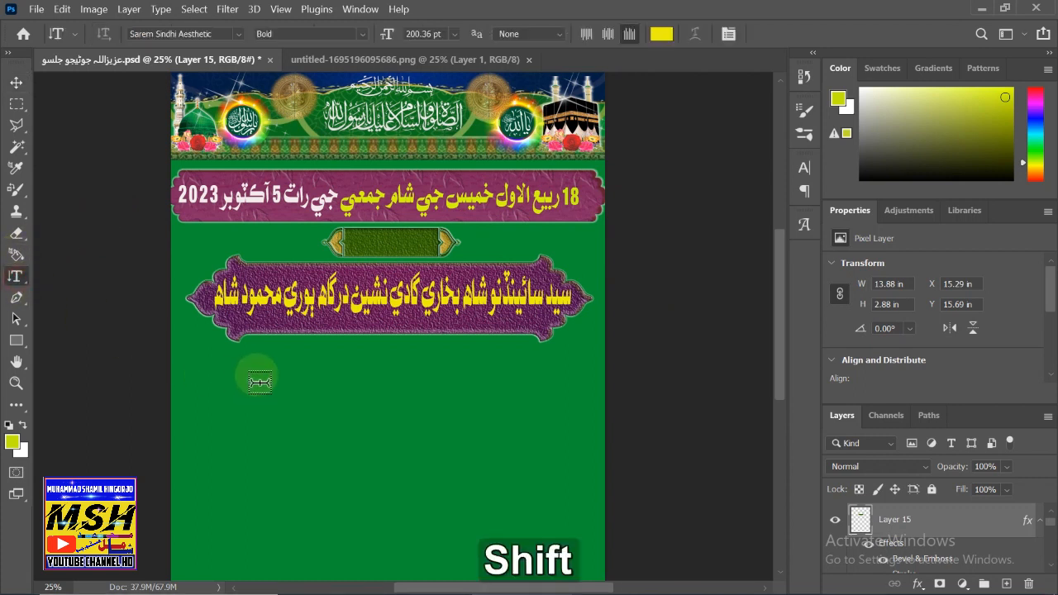
pyautogui.keyDown('shift'); pyautogui.click(260, 381); pyautogui.keyUp('shift')
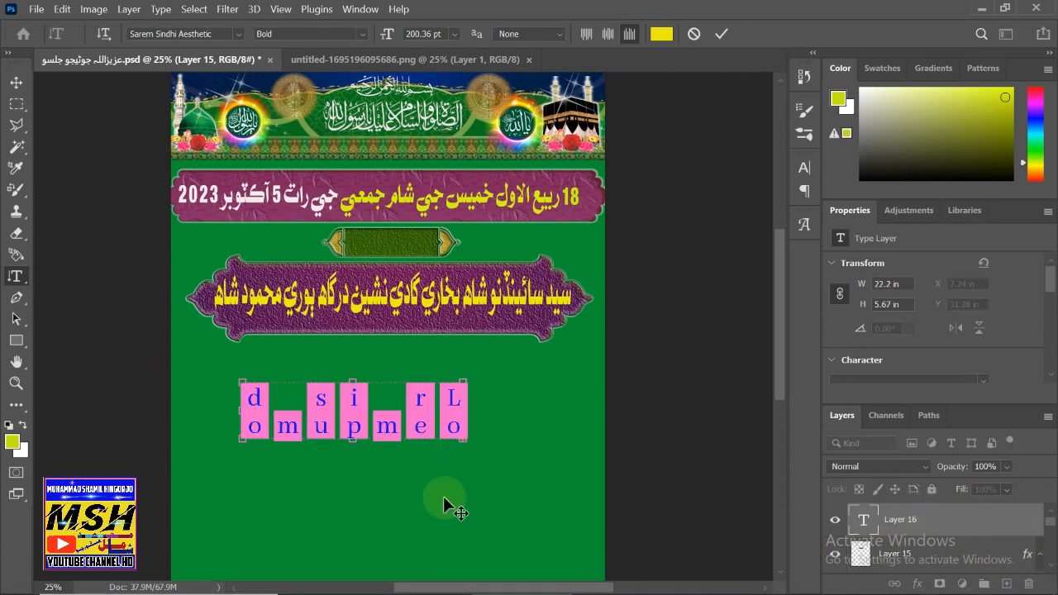
pyautogui.click(16, 83)
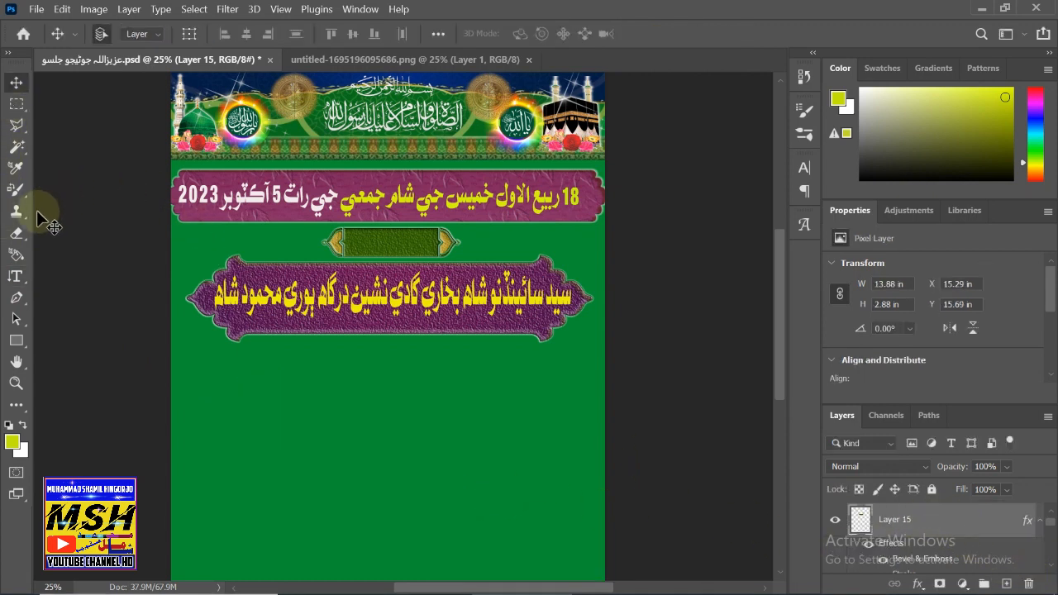
# - Add a horizontal text box below the name frame reading مهمان خاص
pyautogui.click(16, 276)
pyautogui.rightClick(17, 277)
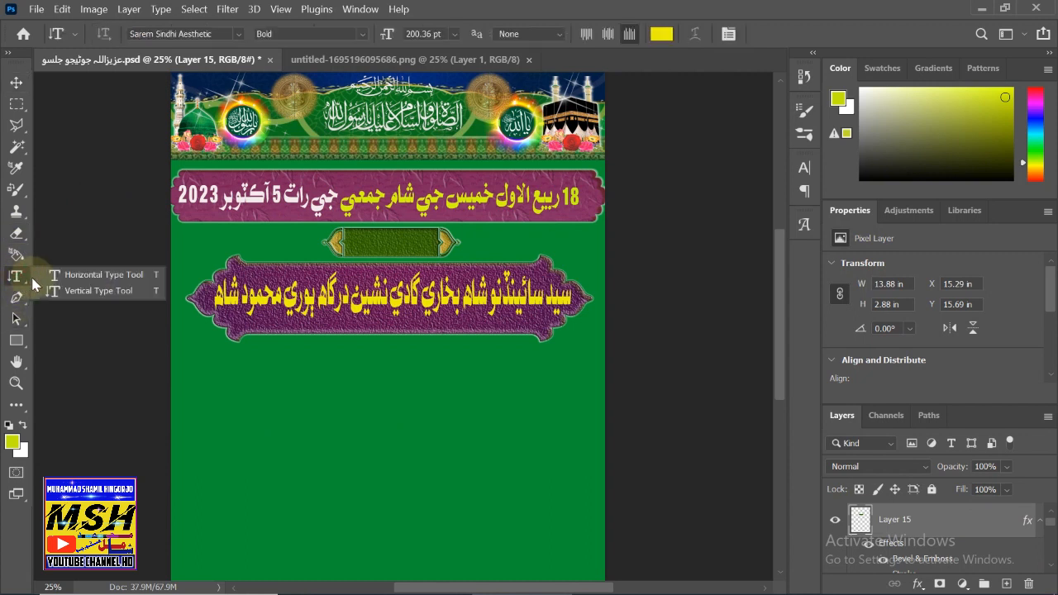
pyautogui.click(42, 277)
pyautogui.moveTo(269, 381); pyautogui.dragTo(560, 422)
pyautogui.press('BackSpace')
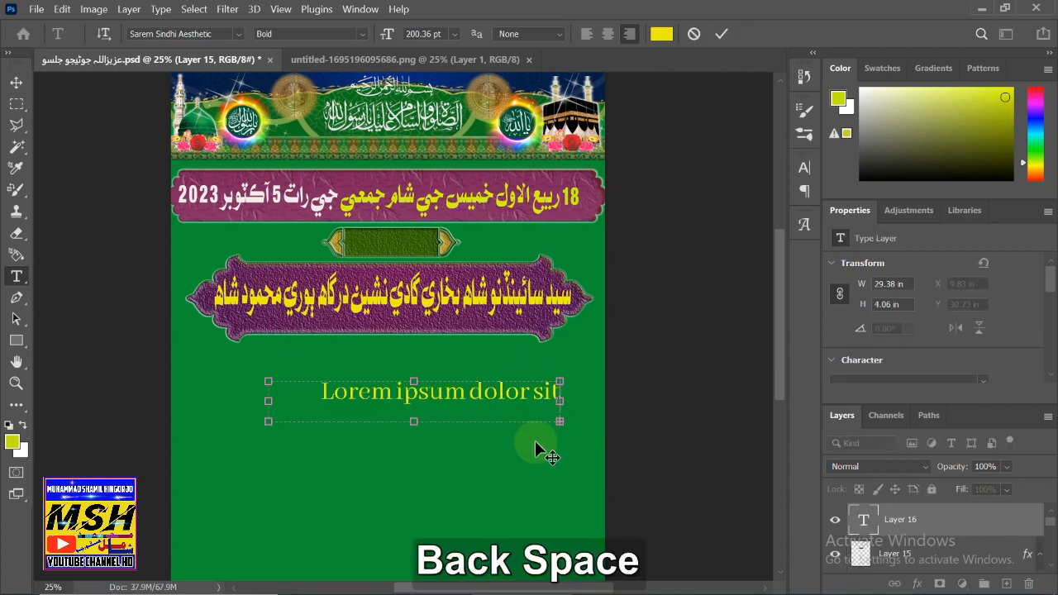
pyautogui.write('مهمان')
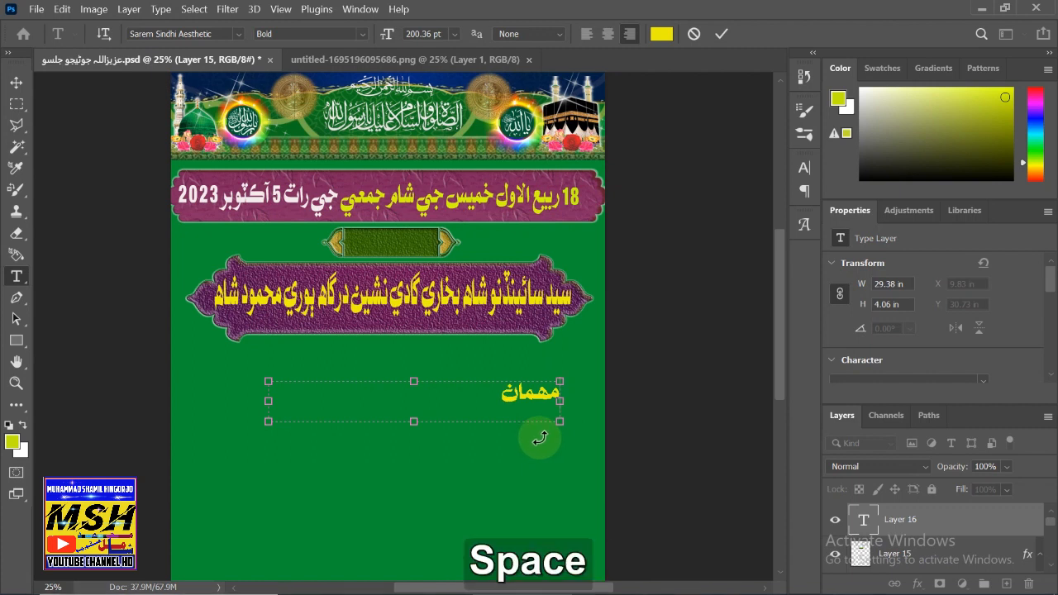
pyautogui.write(' x')
pyautogui.write('ا')
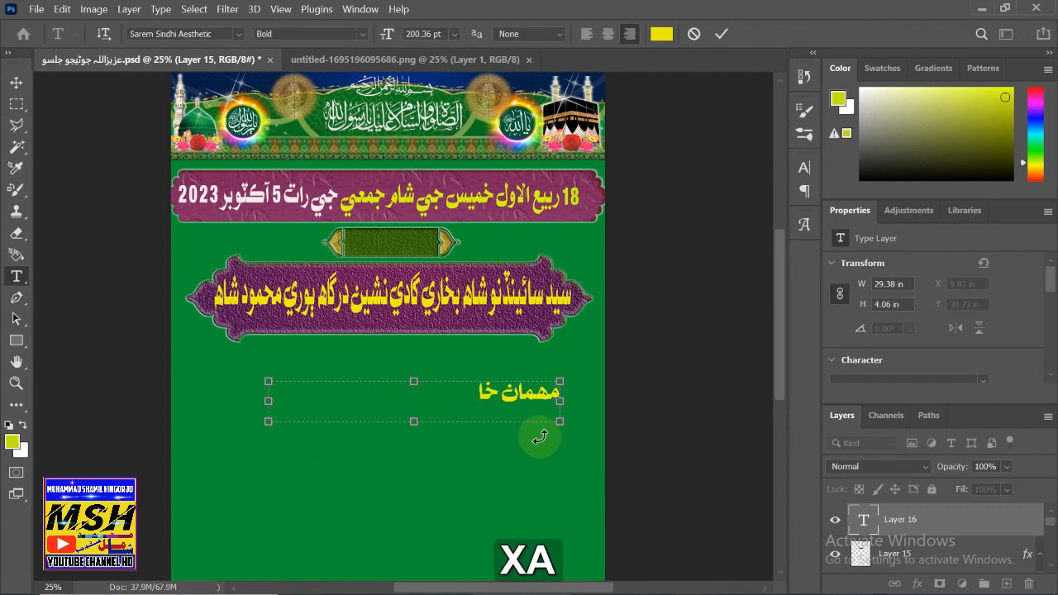
pyautogui.write('ص')
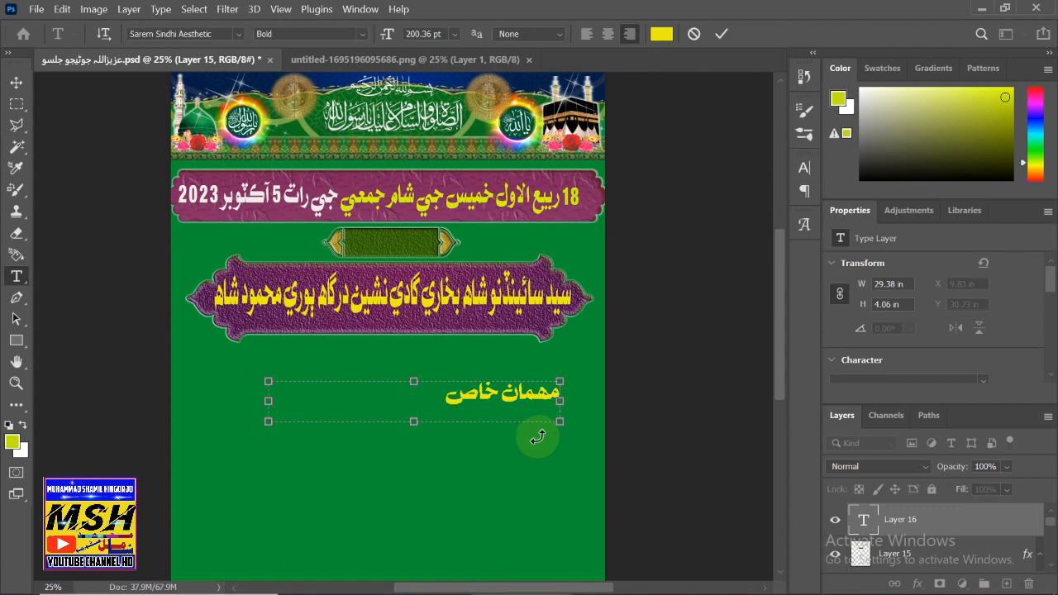
pyautogui.moveTo(432, 393)
pyautogui.mouseDown()
pyautogui.moveTo(563, 387)
pyautogui.moveTo(418, 394)
pyautogui.mouseUp()
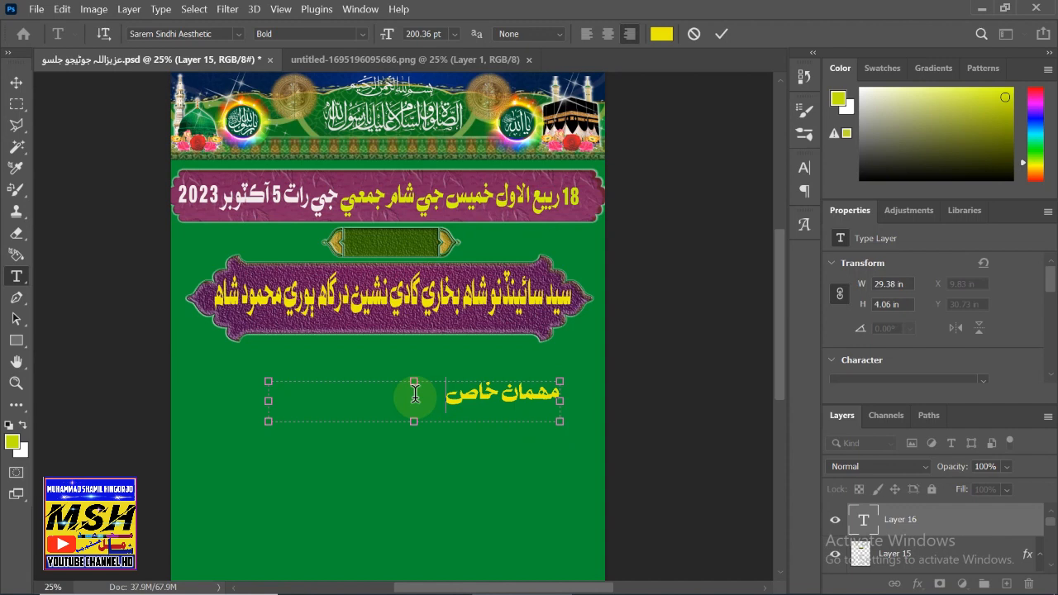
# - Try Arial and then MB Sarem Habib Sajid 1.0 on the Sindhi text
pyautogui.click(236, 37)
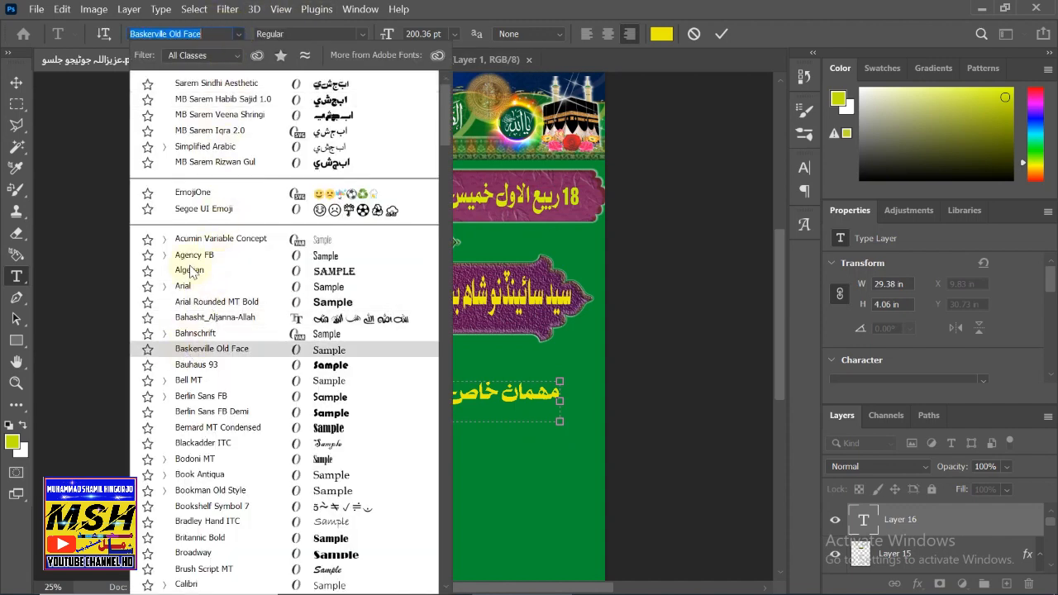
pyautogui.click(238, 33)
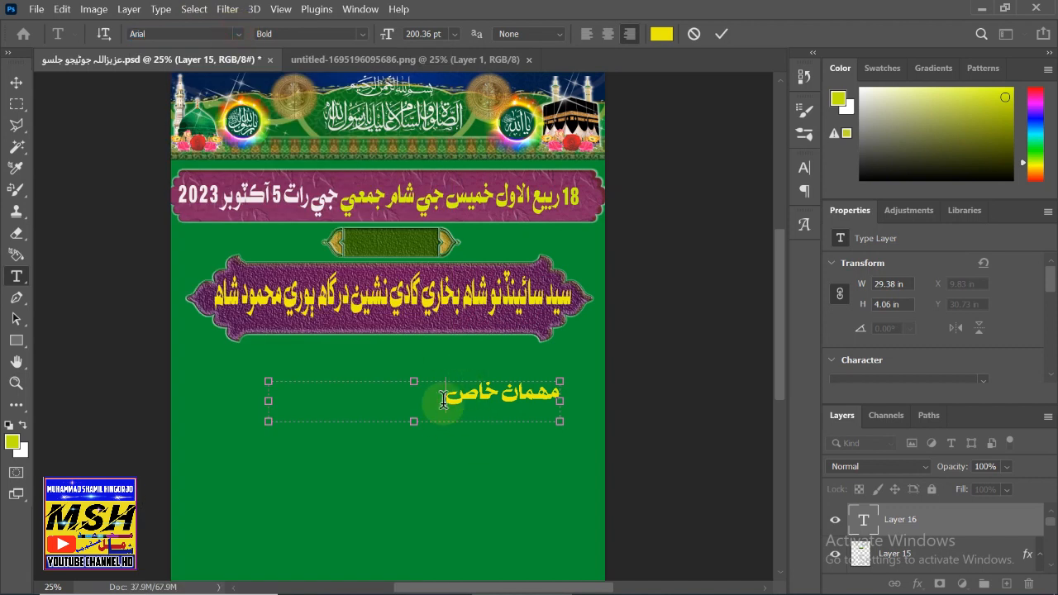
pyautogui.moveTo(564, 397); pyautogui.dragTo(558, 400)
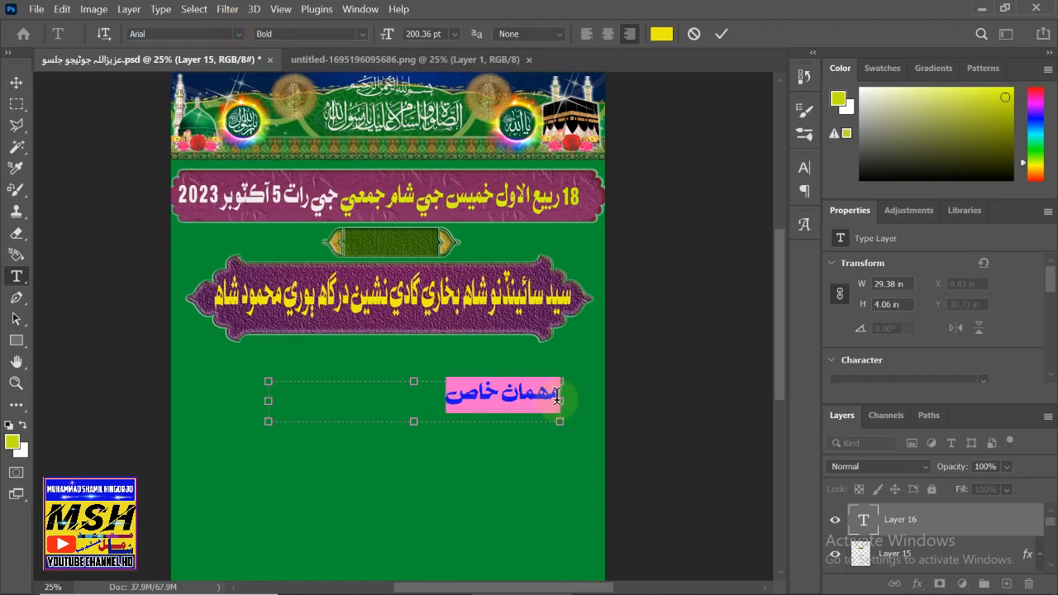
pyautogui.click(237, 37)
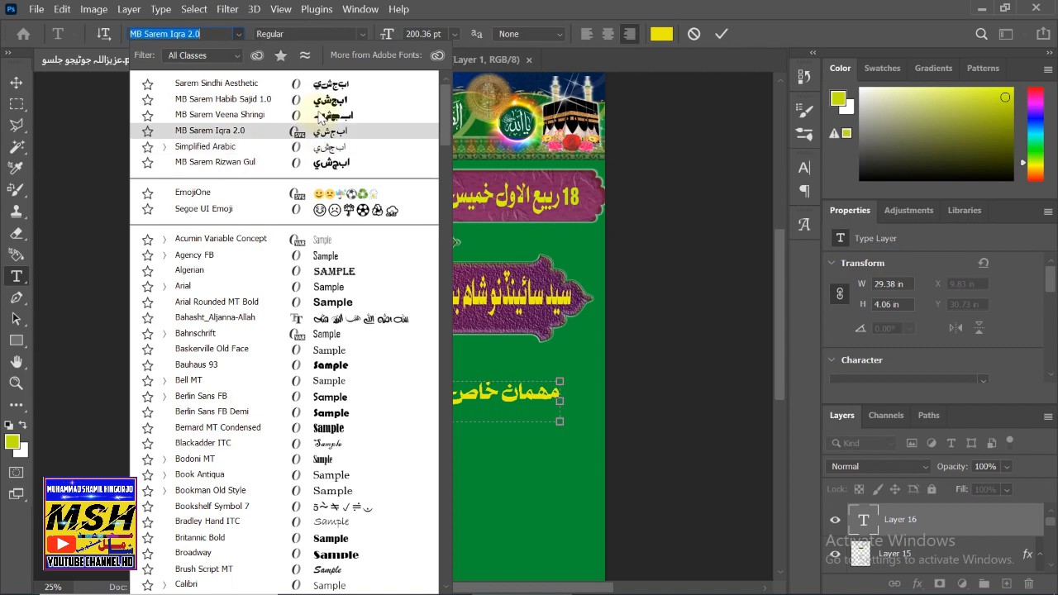
pyautogui.click(285, 99)
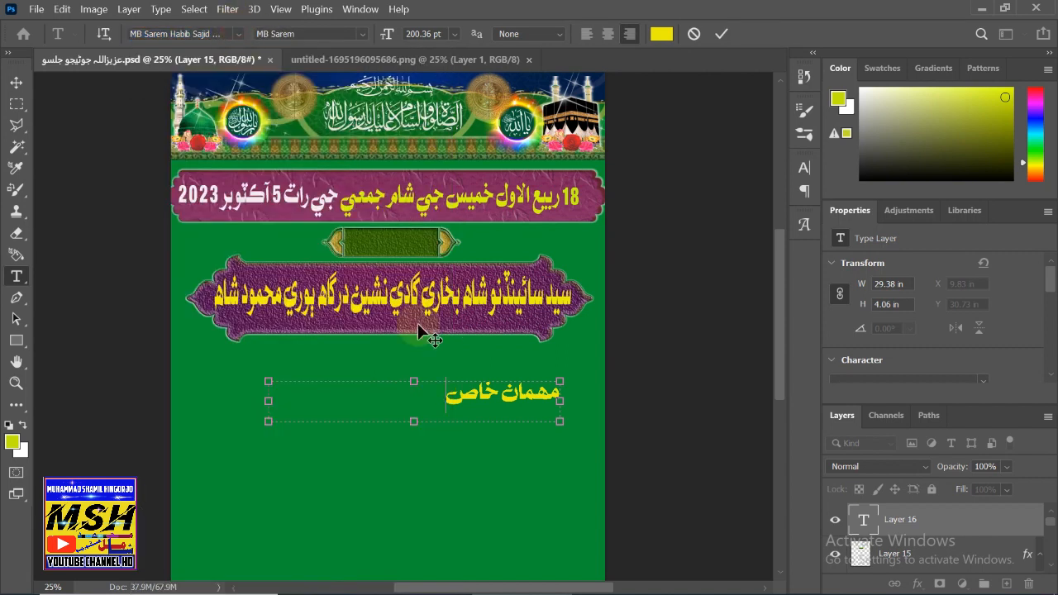
# - Set the whole مهمان خاص line in MB Sarem Masroor 2.0 Bold
pyautogui.moveTo(433, 402); pyautogui.dragTo(560, 398)
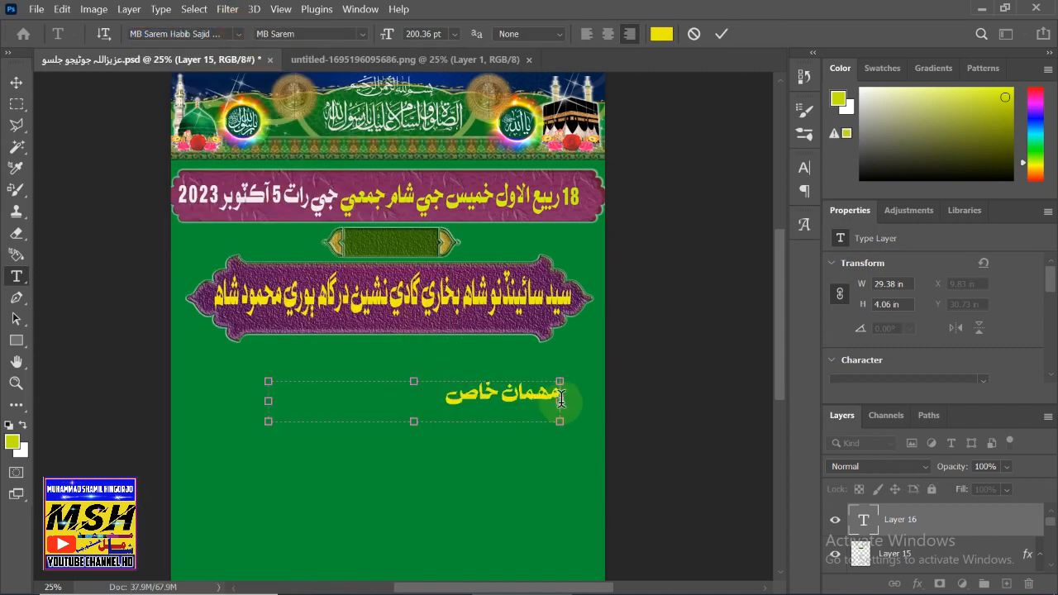
pyautogui.click(239, 34)
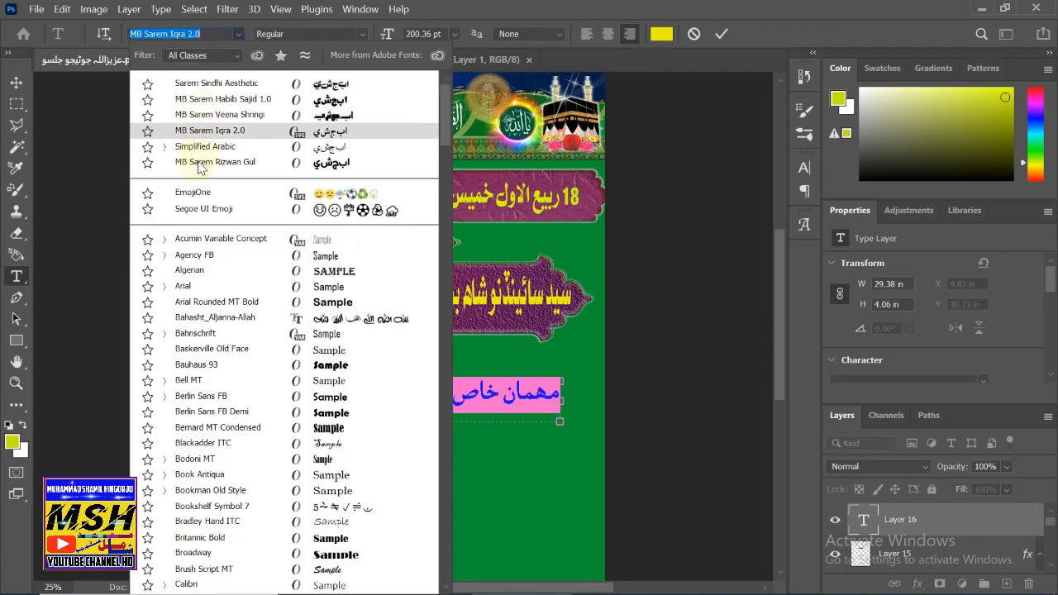
pyautogui.scroll(-10, 201, 168)
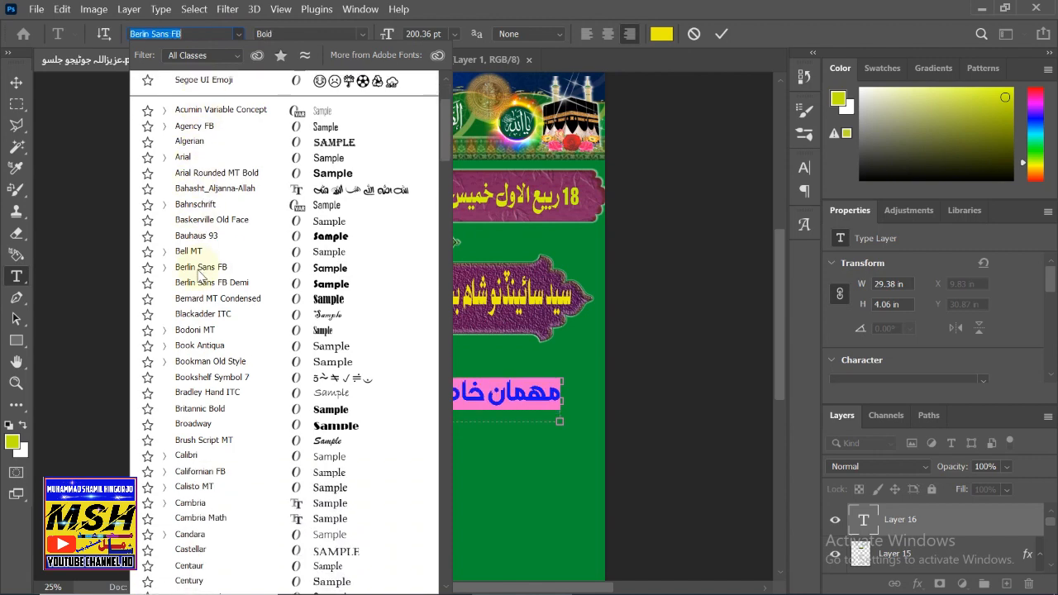
pyautogui.scroll(-14, 197, 281)
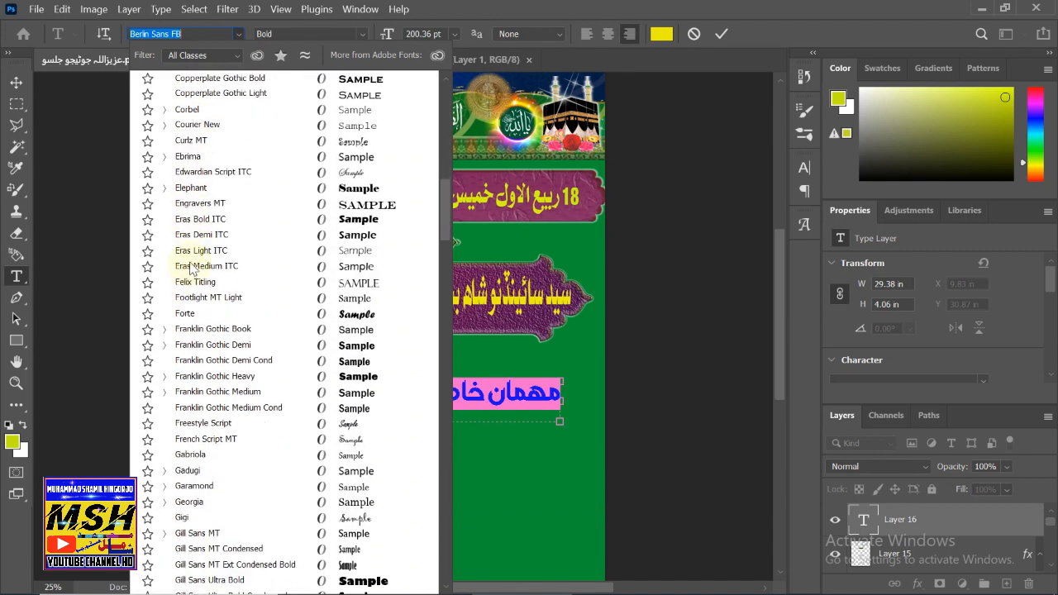
pyautogui.scroll(-14, 188, 261)
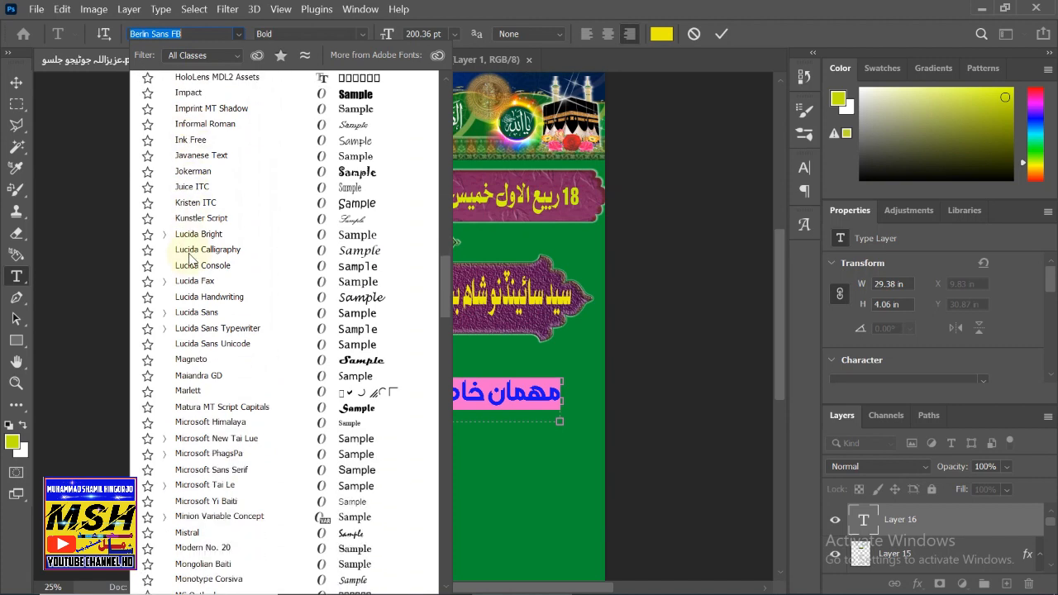
pyautogui.scroll(-14, 188, 262)
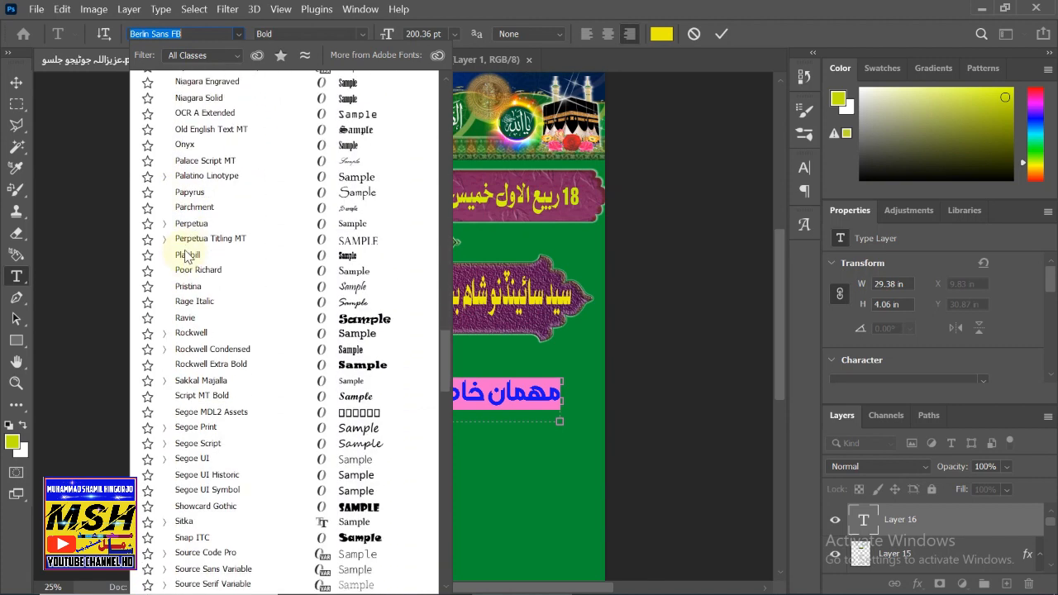
pyautogui.scroll(-15, 188, 250)
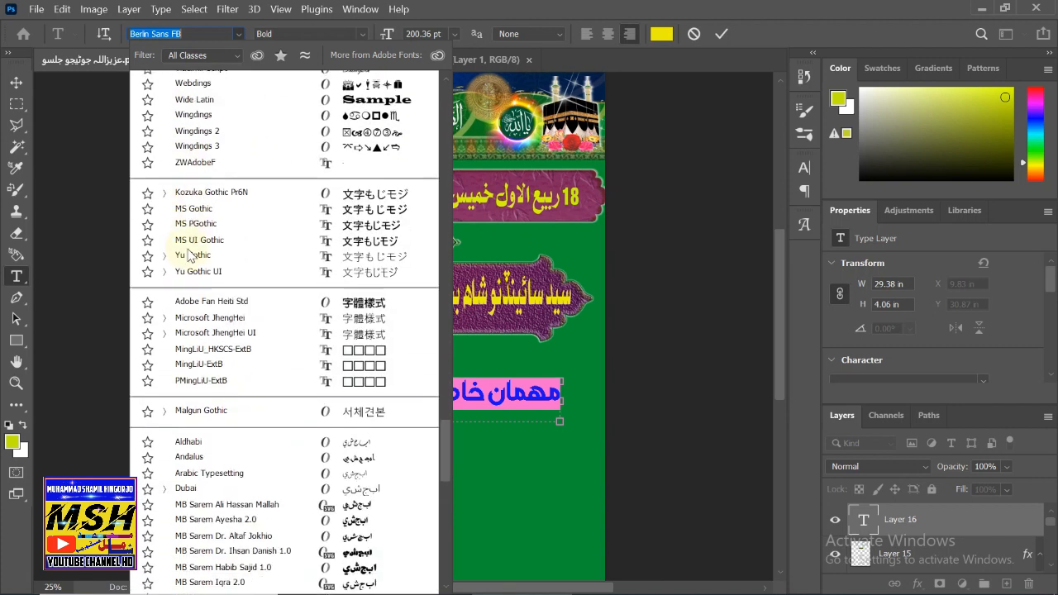
pyautogui.scroll(-4, 199, 248)
pyautogui.scroll(3, 215, 225)
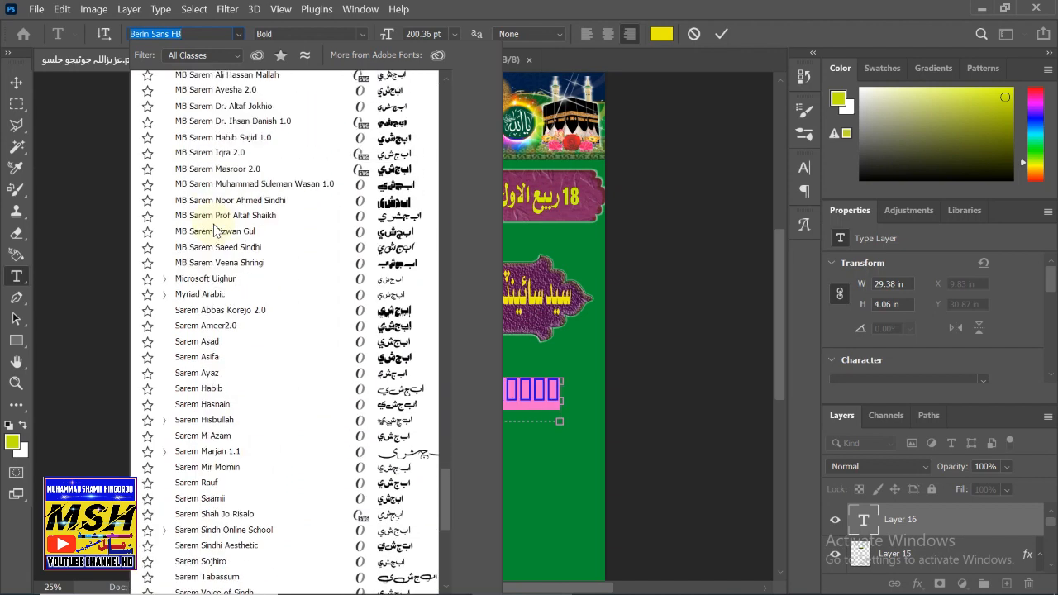
pyautogui.click(214, 220)
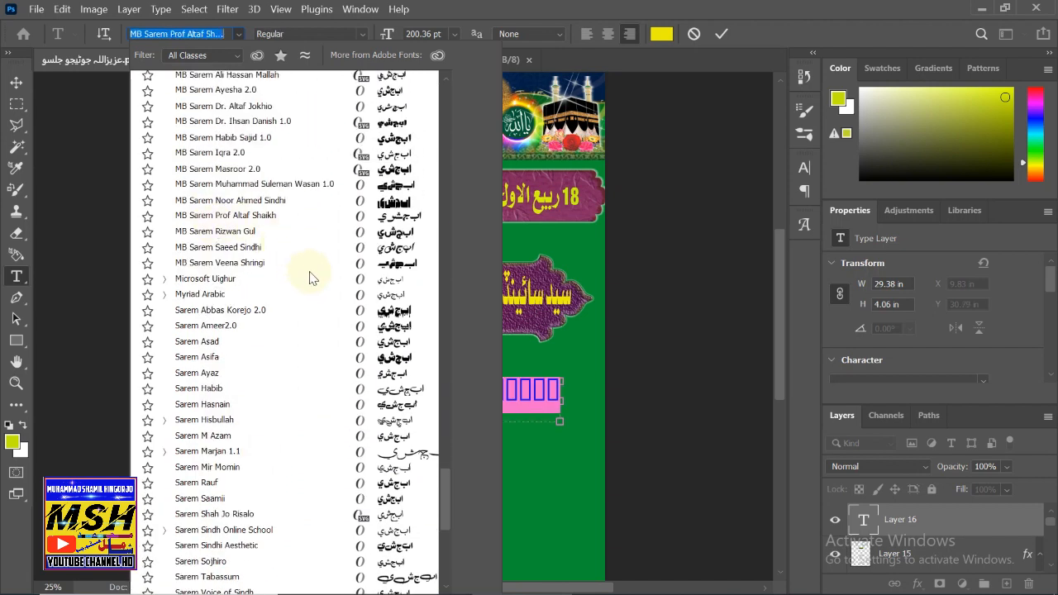
pyautogui.click(405, 173)
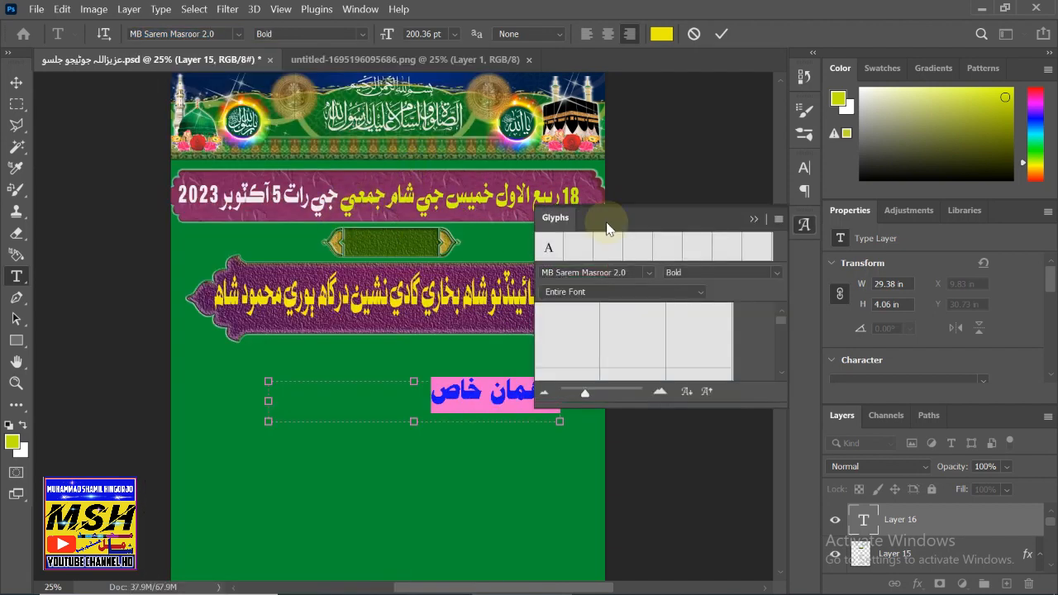
# - Close the Glyphs panel, narrow the text box to 14.72 in, and commit the text
pyautogui.click(753, 219)
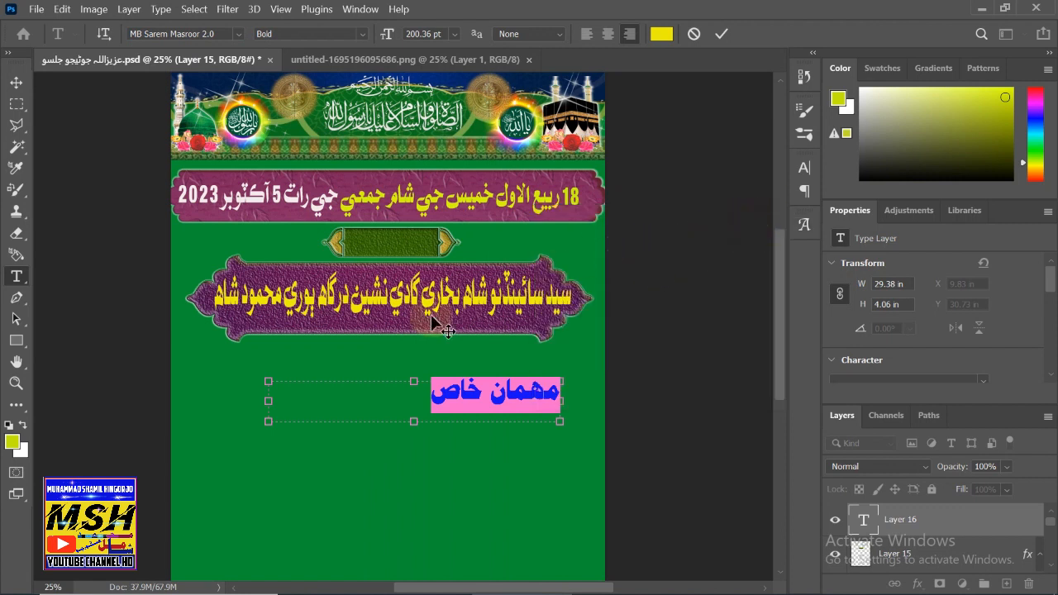
pyautogui.moveTo(268, 421); pyautogui.dragTo(414, 420)
pyautogui.click(16, 82)
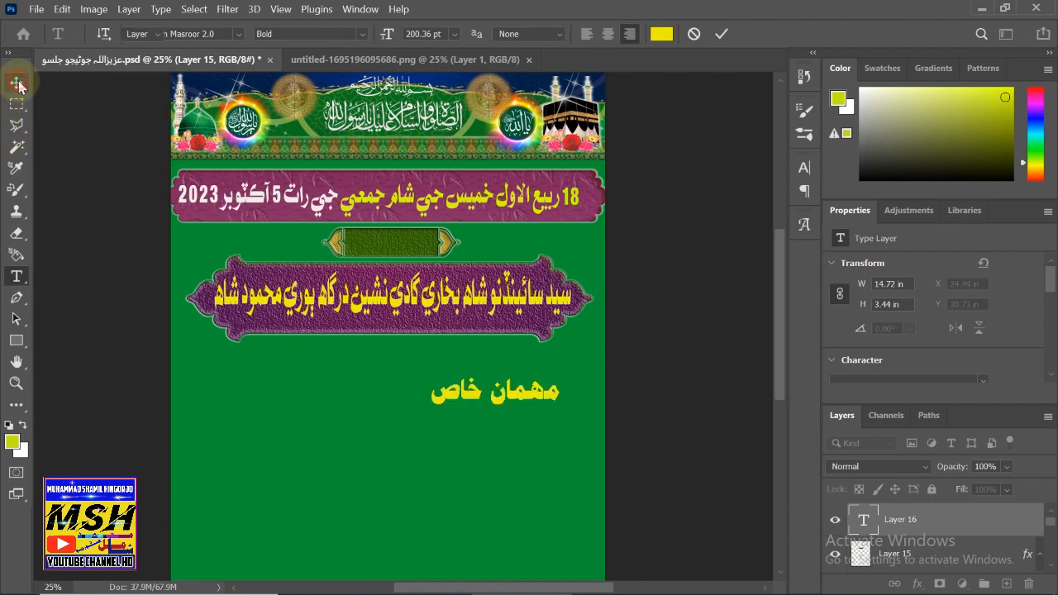
# - Drag the مهمان خاص text layer up onto the small green plate above the name frame
pyautogui.moveTo(462, 396); pyautogui.dragTo(393, 250)
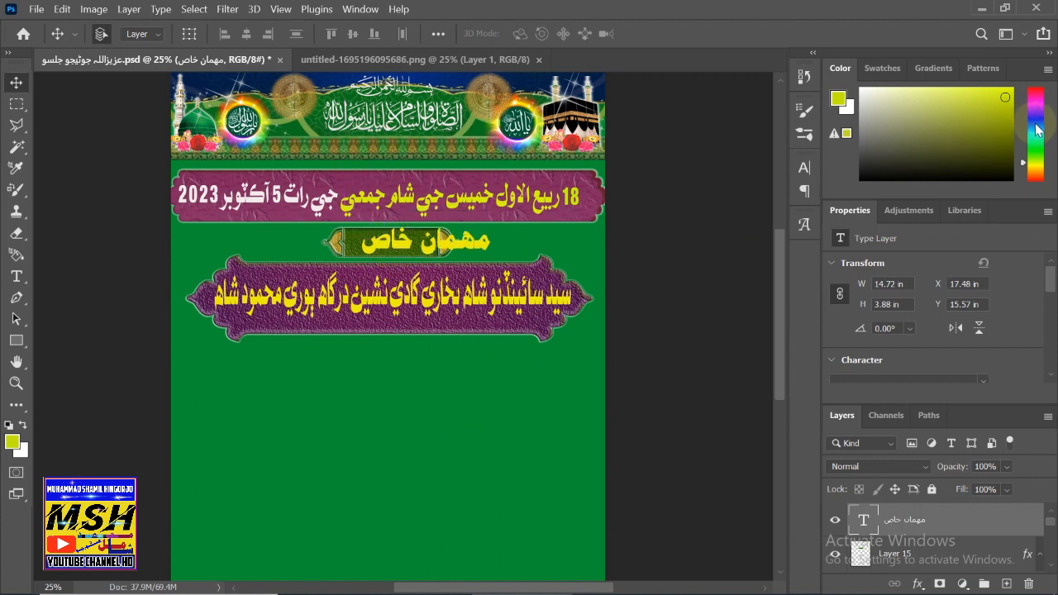
pyautogui.click(16, 276)
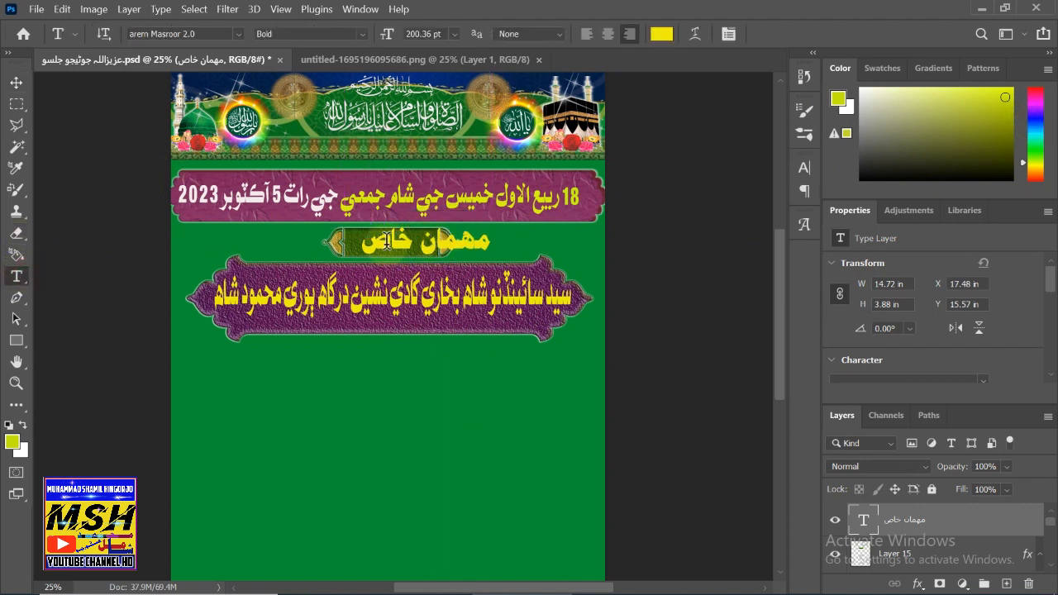
pyautogui.click(363, 245)
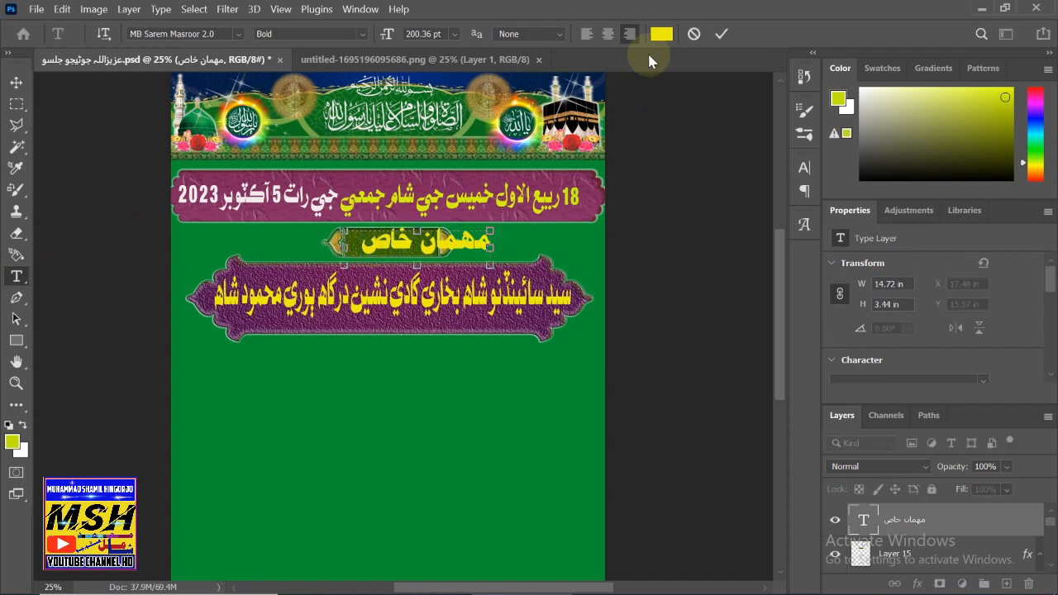
# - Change the text colour from yellow to a dark blue shade
pyautogui.click(662, 33)
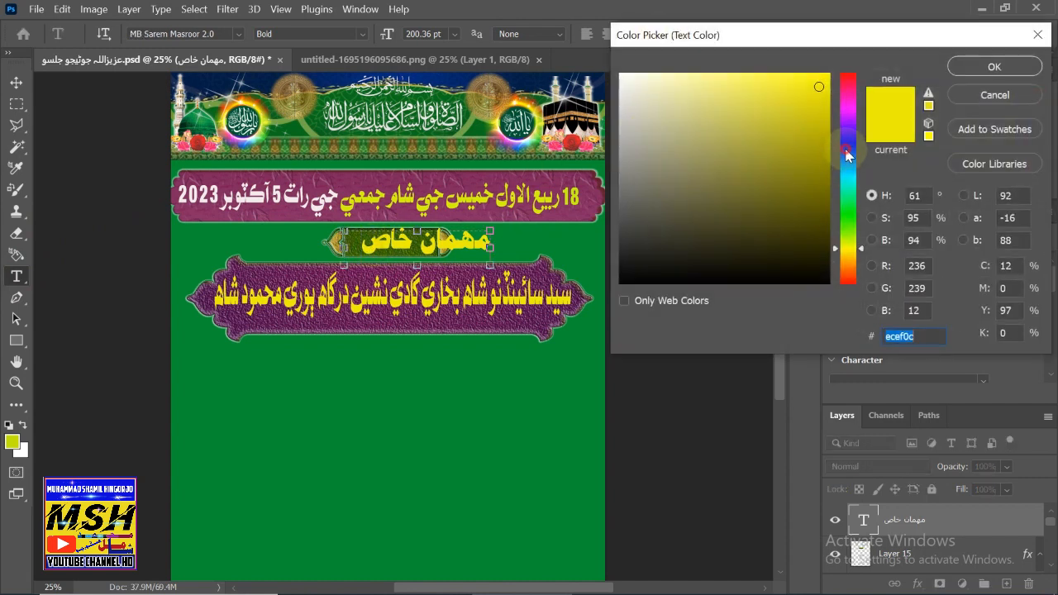
pyautogui.moveTo(848, 157); pyautogui.dragTo(847, 136)
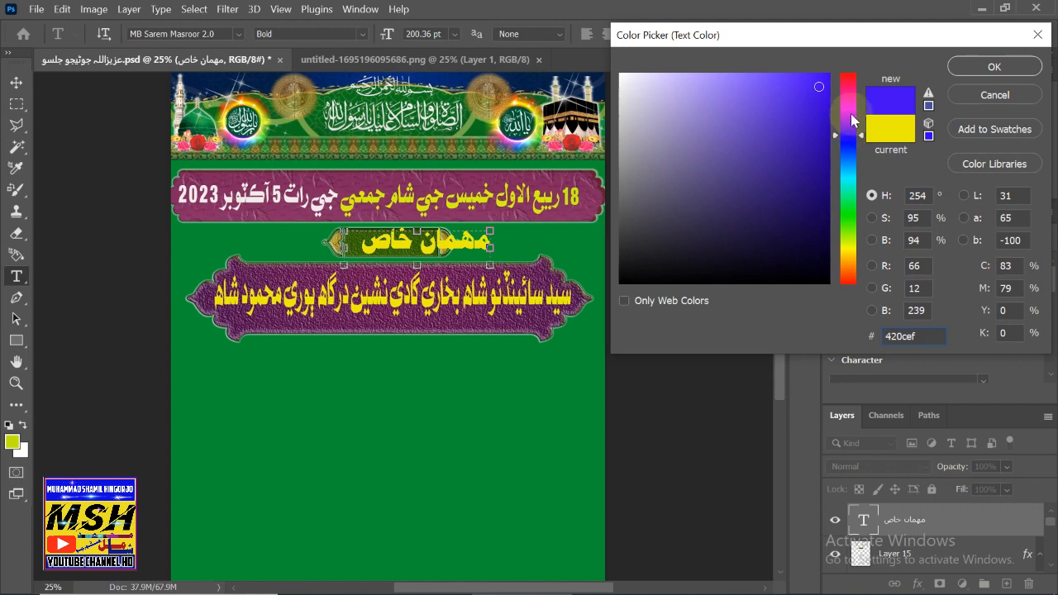
pyautogui.click(818, 166)
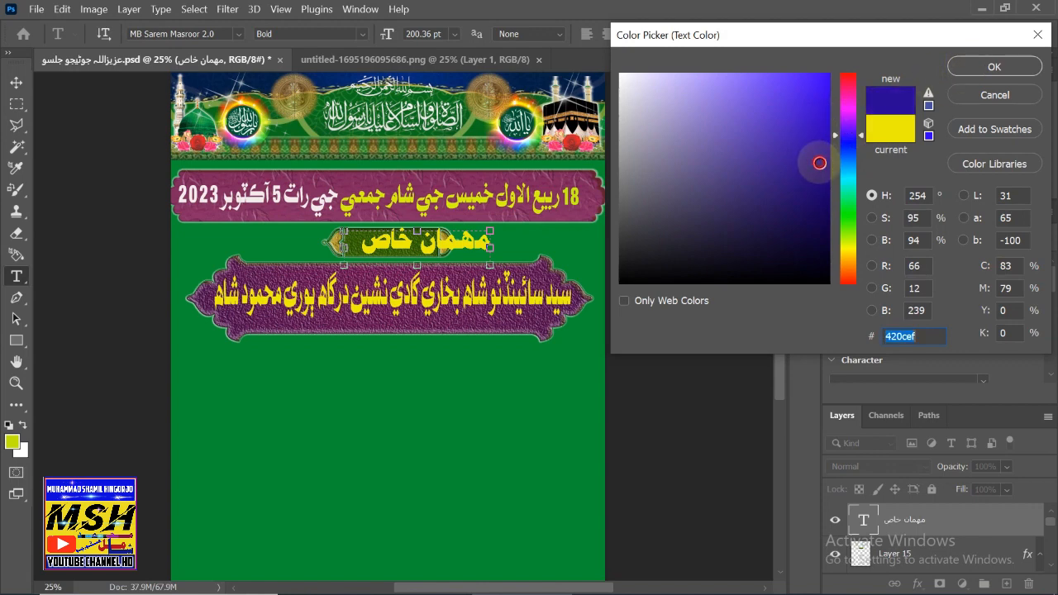
pyautogui.click(994, 66)
# - Select all of the مهمان خاص text, recolour it near-white #dedfeb, and commit the edit
pyautogui.moveTo(352, 250); pyautogui.dragTo(495, 243)
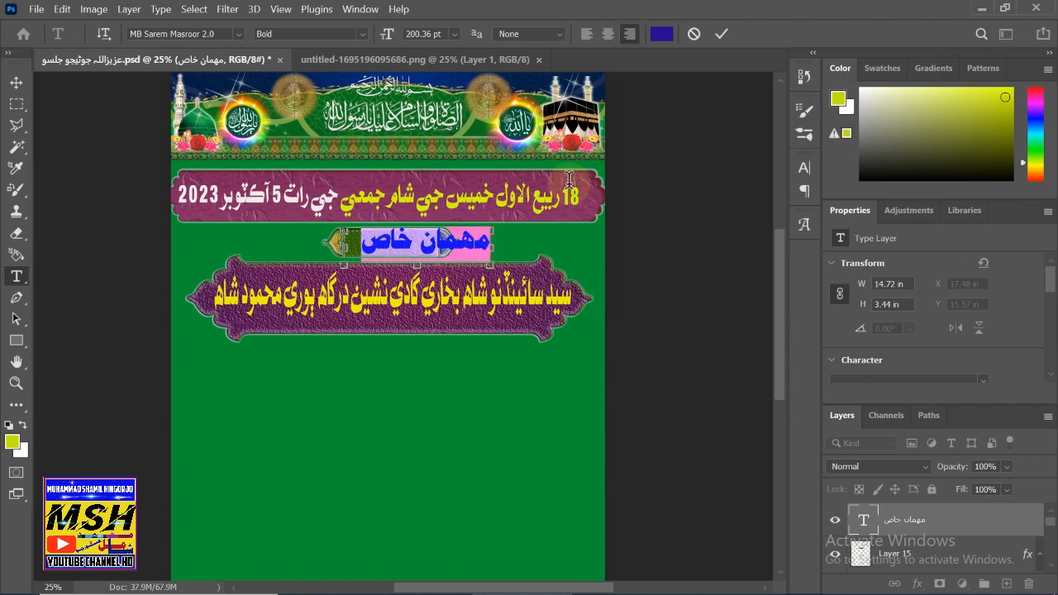
pyautogui.click(661, 34)
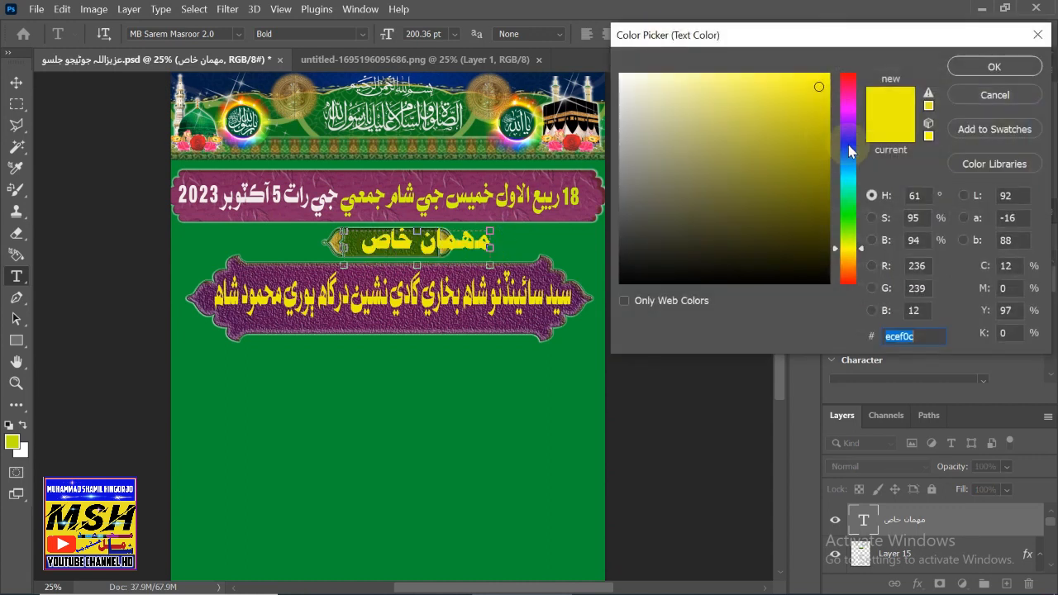
pyautogui.click(848, 146)
pyautogui.click(813, 178)
pyautogui.moveTo(813, 179); pyautogui.dragTo(814, 154)
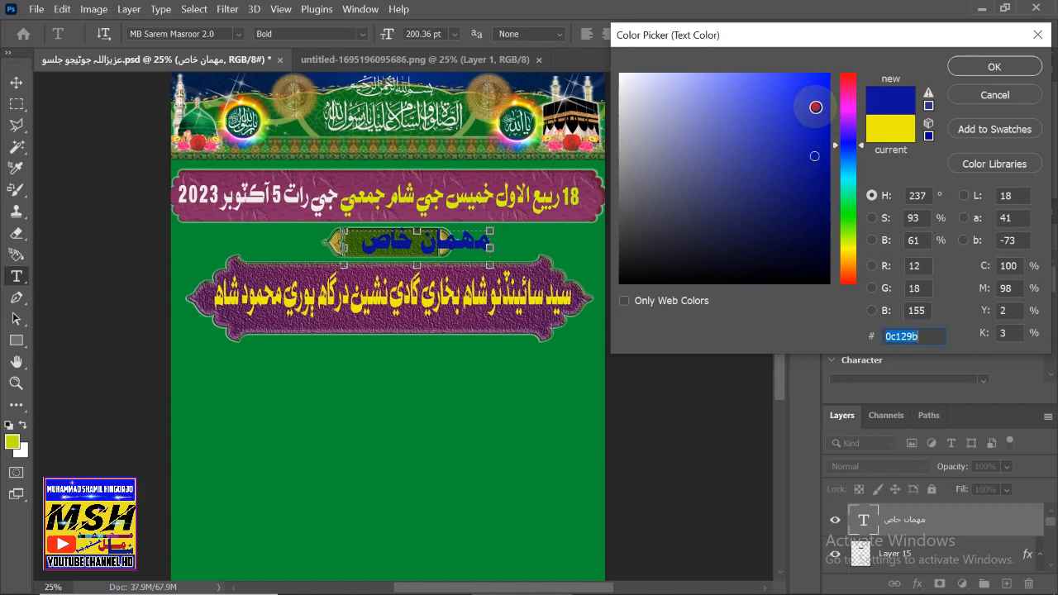
pyautogui.moveTo(816, 106); pyautogui.dragTo(777, 96)
pyautogui.click(628, 89)
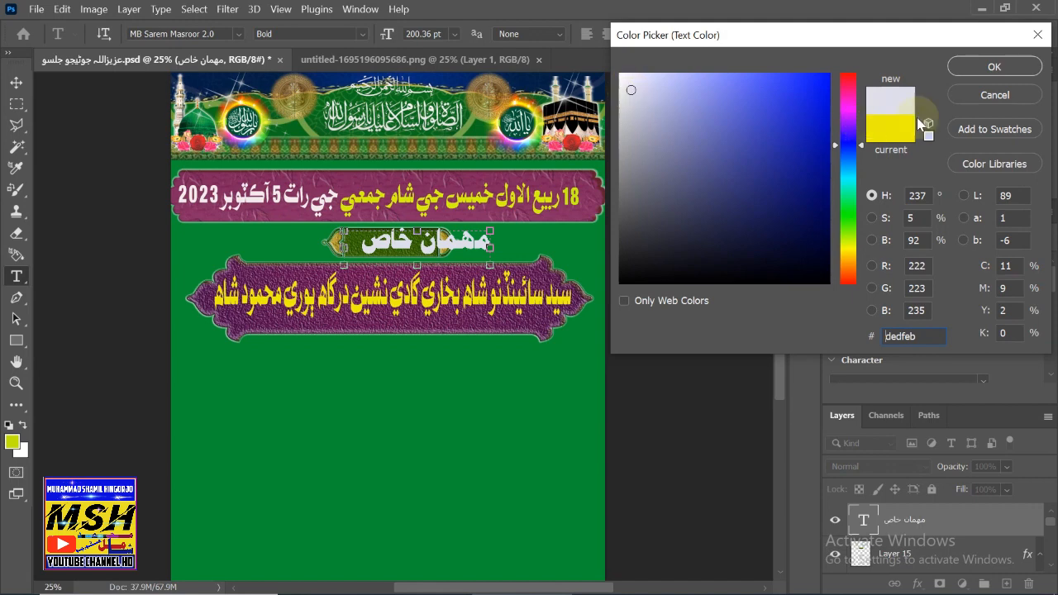
pyautogui.click(994, 67)
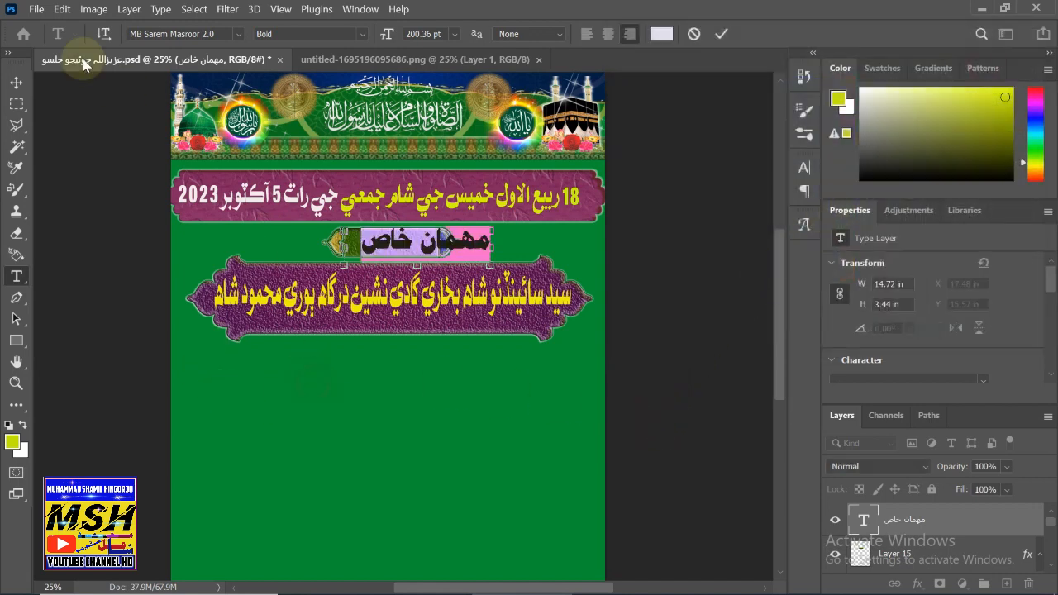
pyautogui.click(19, 86)
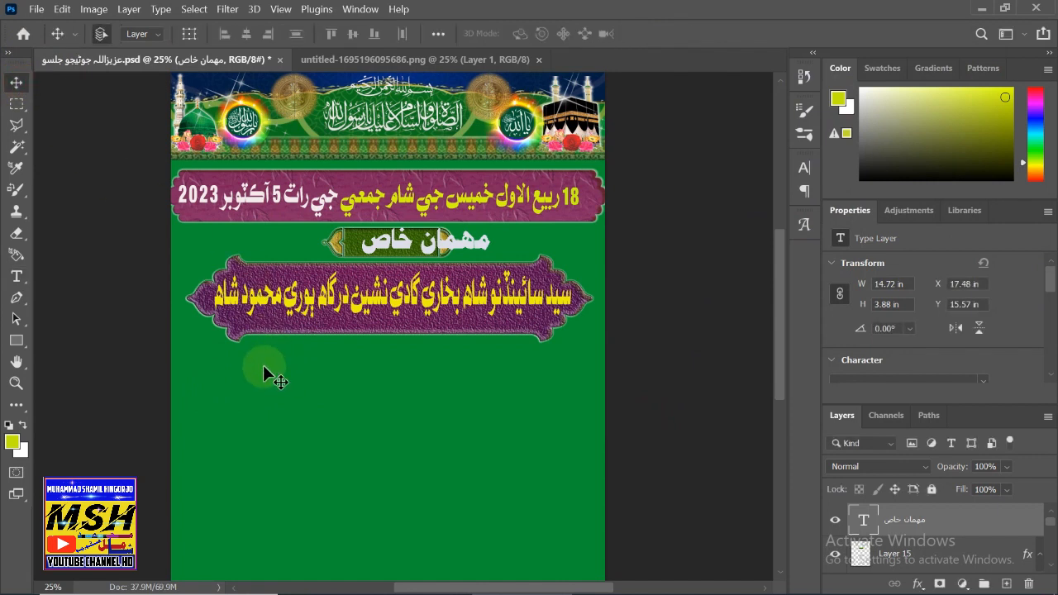
# - Scale the مهمان خاص text proportionally to 66.56% and centre it inside the green plate
pyautogui.hotkey('ctrl', 't')
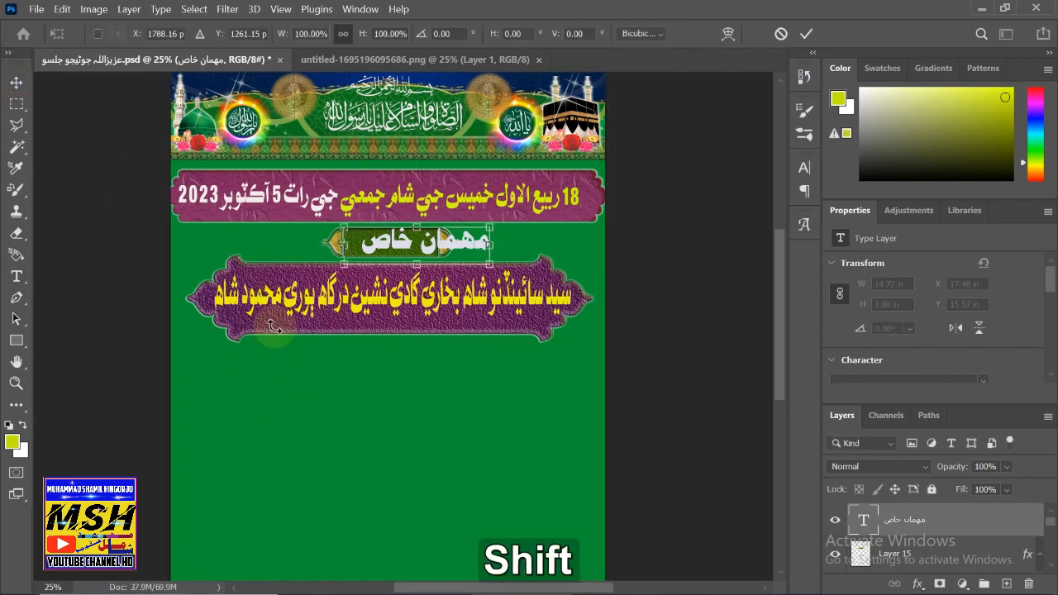
pyautogui.hotkey('shift', 'F12')
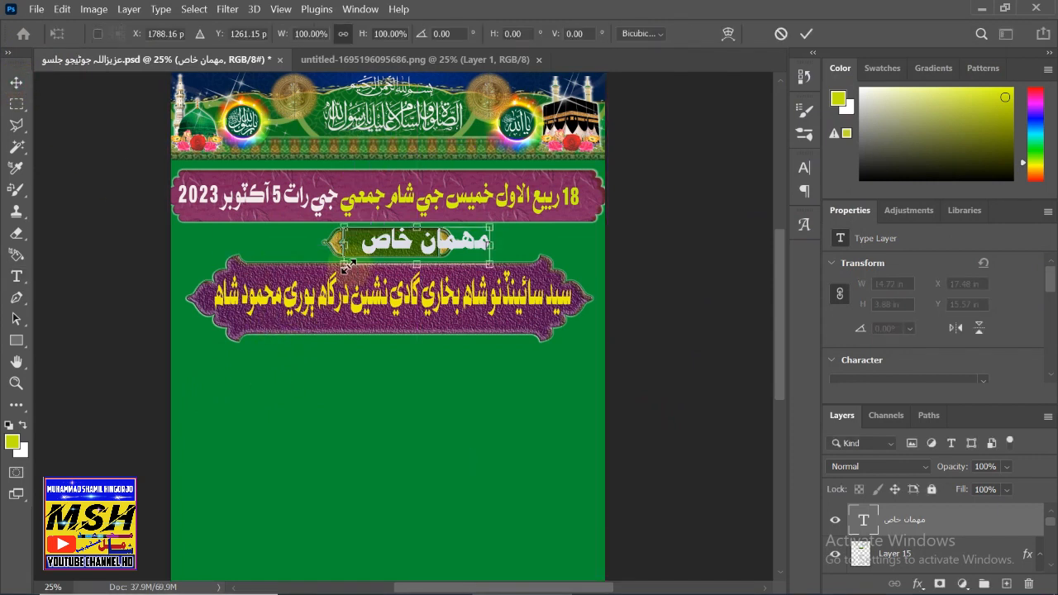
pyautogui.moveTo(348, 266); pyautogui.dragTo(391, 244)
pyautogui.press('shift')
pyautogui.hotkey('shift', 'F12')
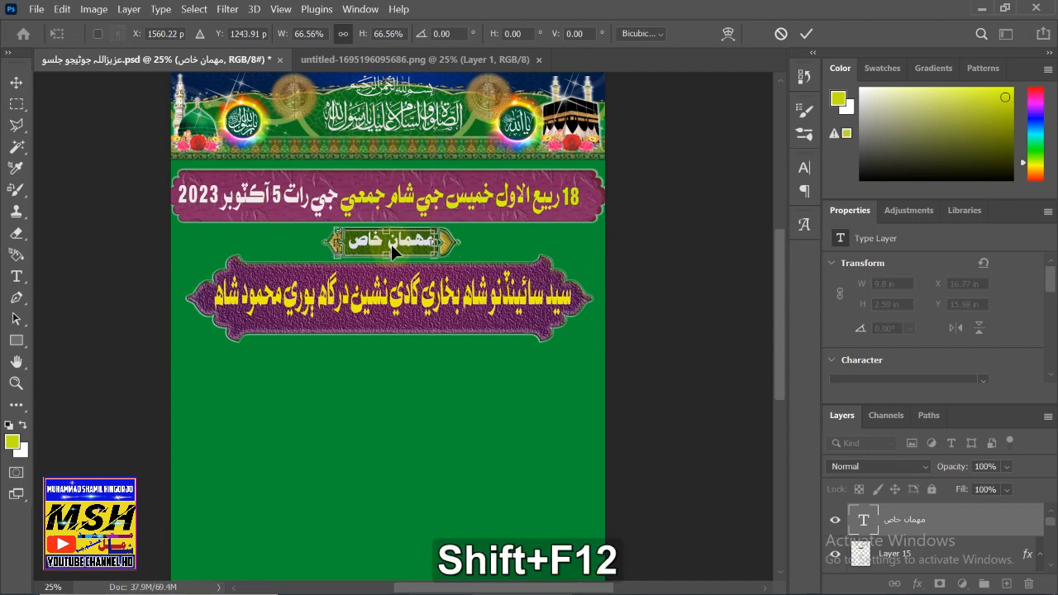
pyautogui.click(398, 241)
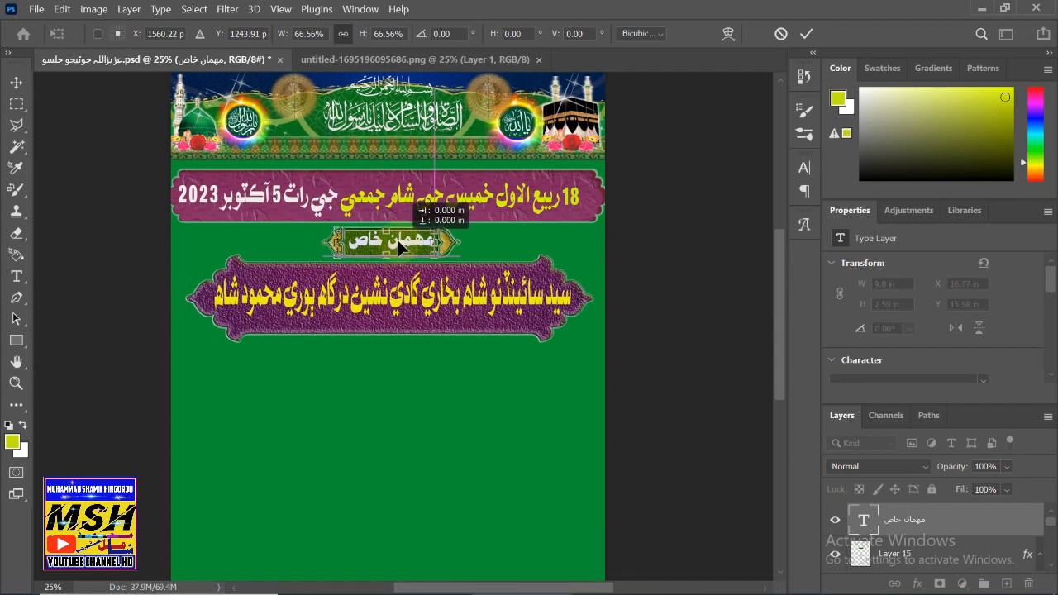
pyautogui.click(16, 82)
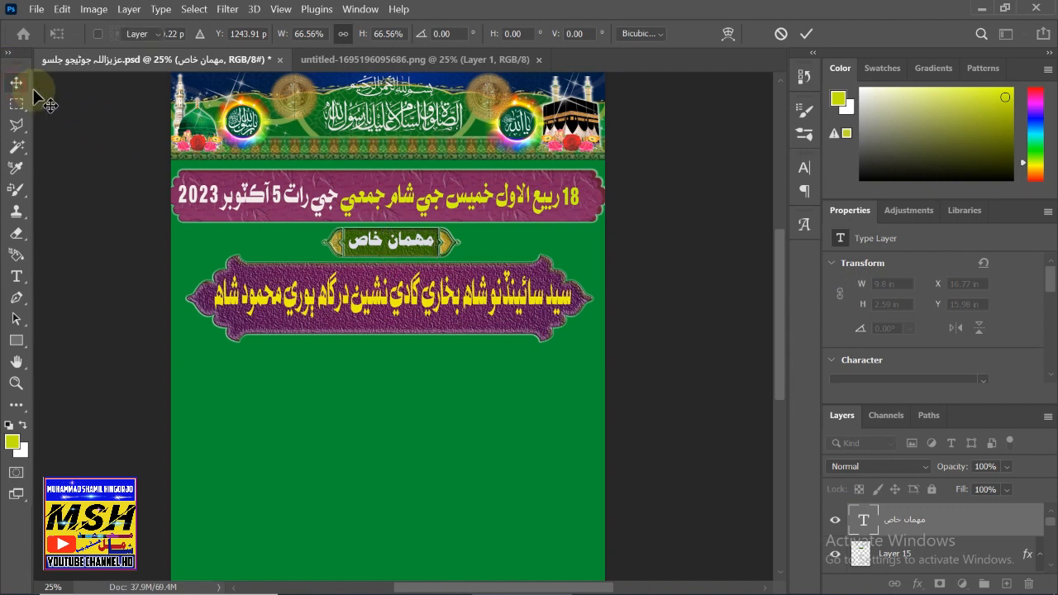
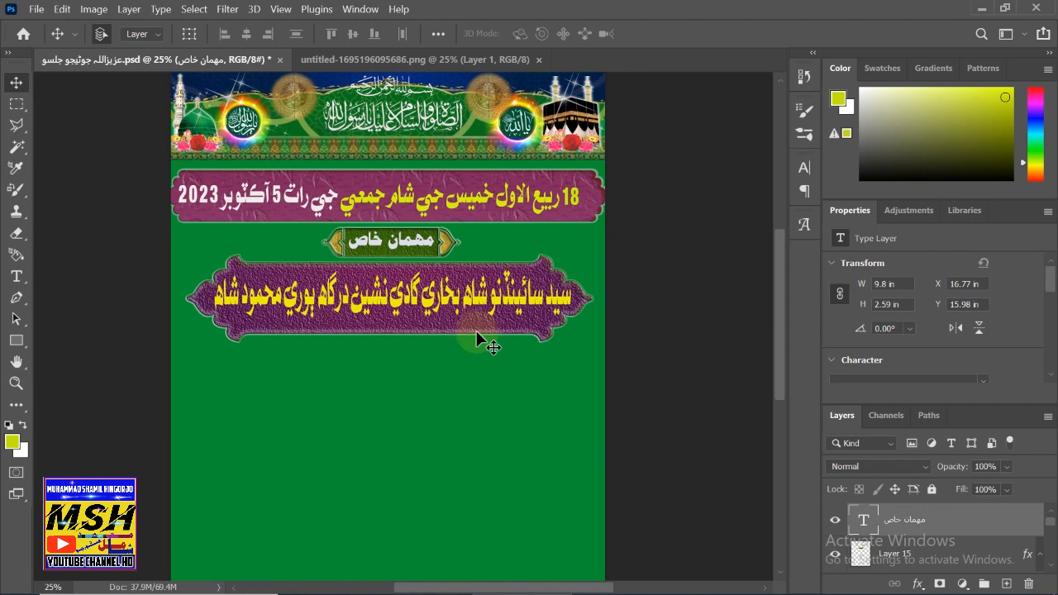
# - Duplicate the green gold-tipped label frame, shrink it proportionally, and centre it just below the purple name banner
pyautogui.scroll(-5, 426, 376)
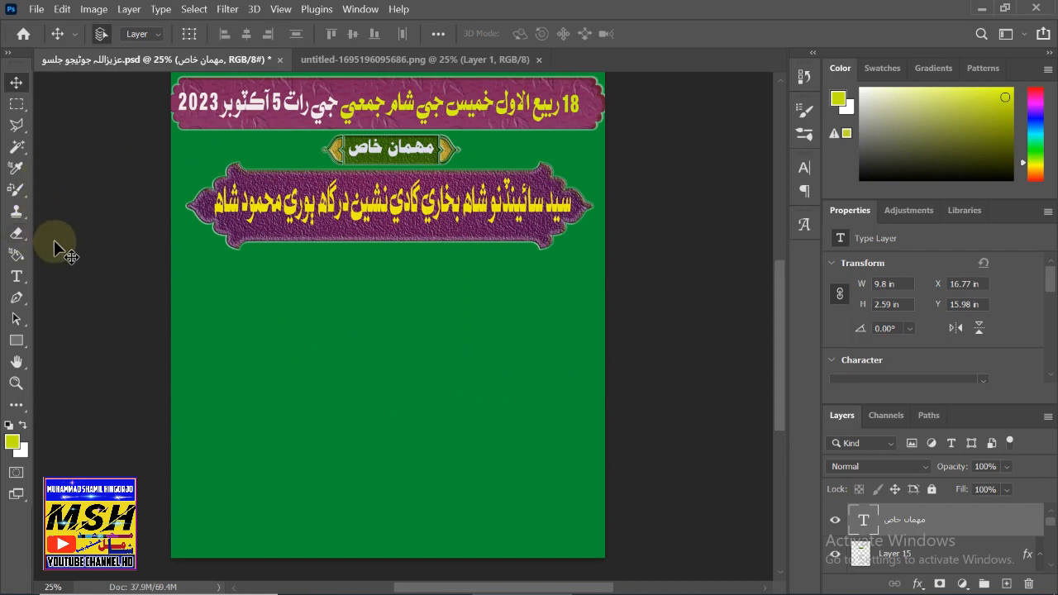
pyautogui.click(334, 154)
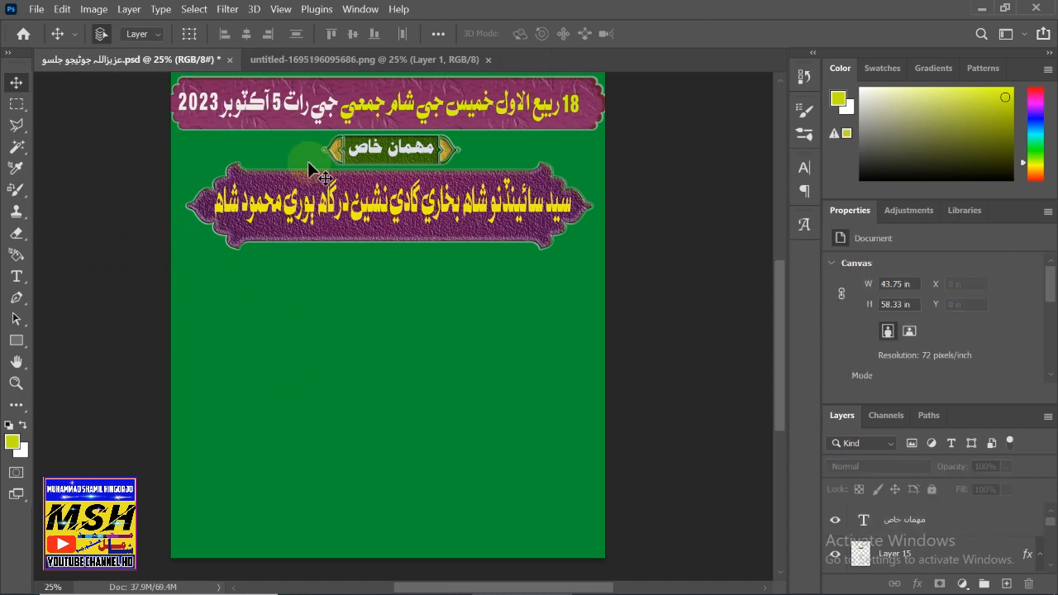
pyautogui.hotkey('ctrl', 'c')
pyautogui.hotkey('ctrl', 'v')
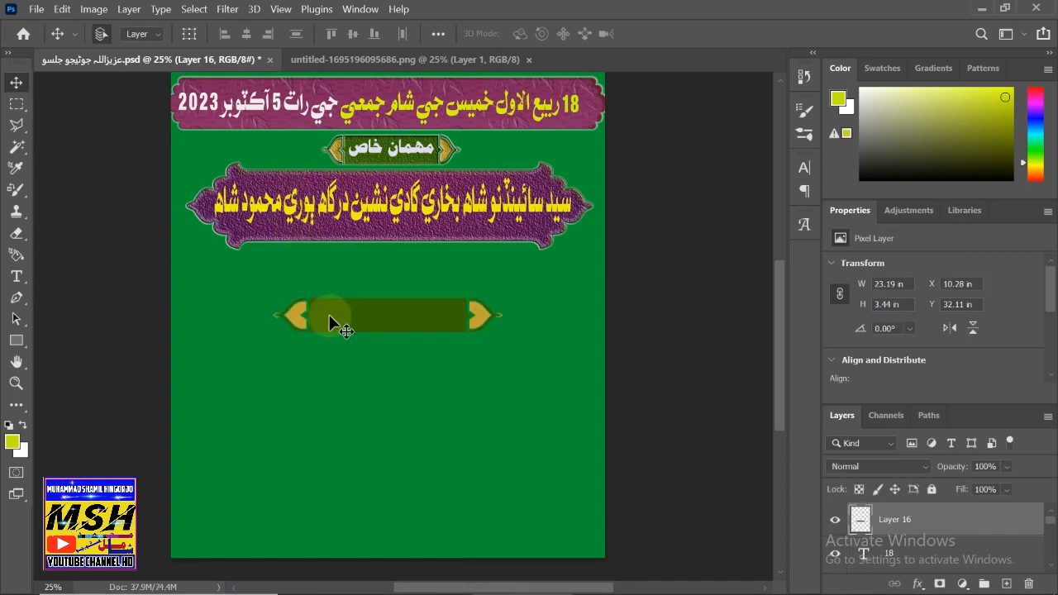
pyautogui.press('ctrl')
pyautogui.hotkey('ctrl', 't')
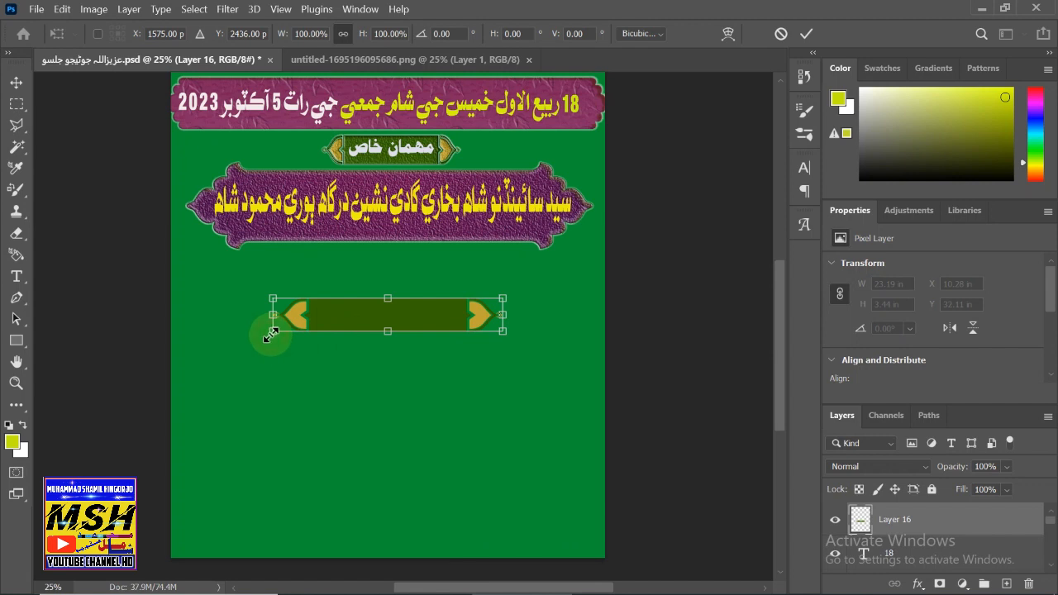
pyautogui.moveTo(273, 332); pyautogui.dragTo(351, 281)
pyautogui.click(24, 86)
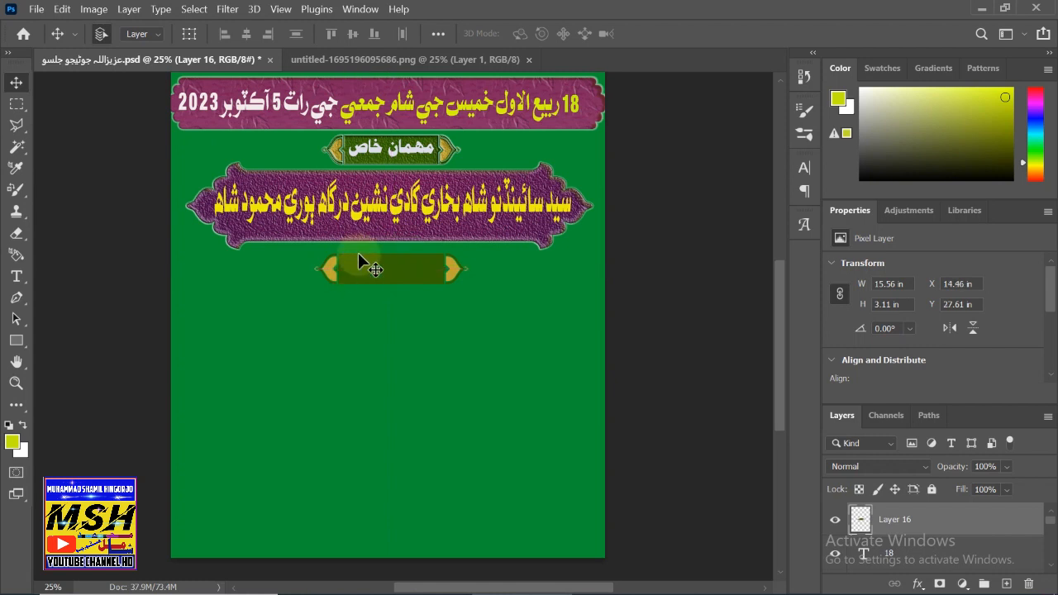
pyautogui.press('Up')
pyautogui.press('Up')
pyautogui.press('Up')
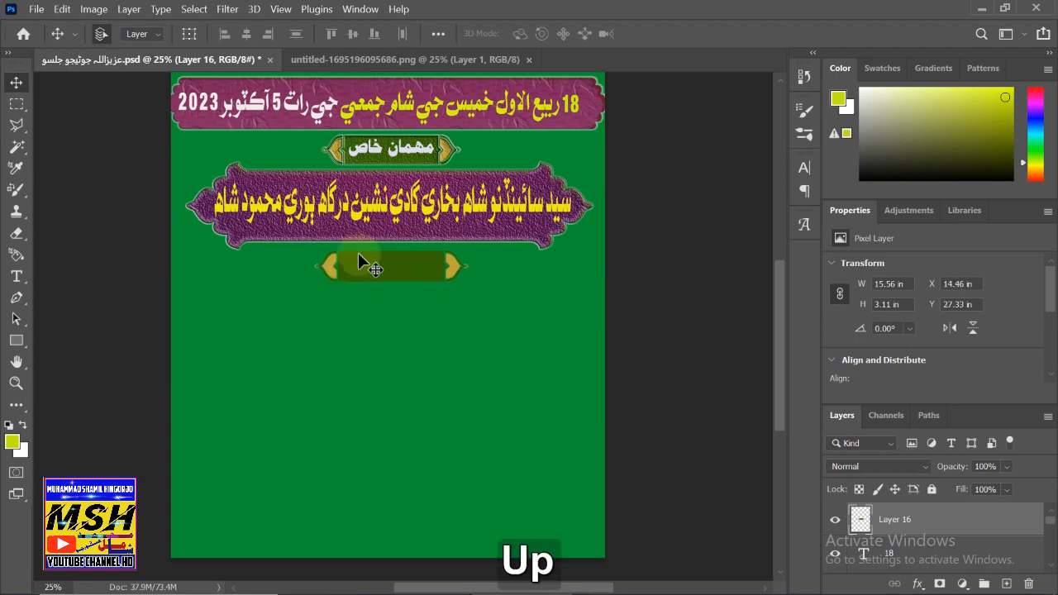
pyautogui.press('Up')
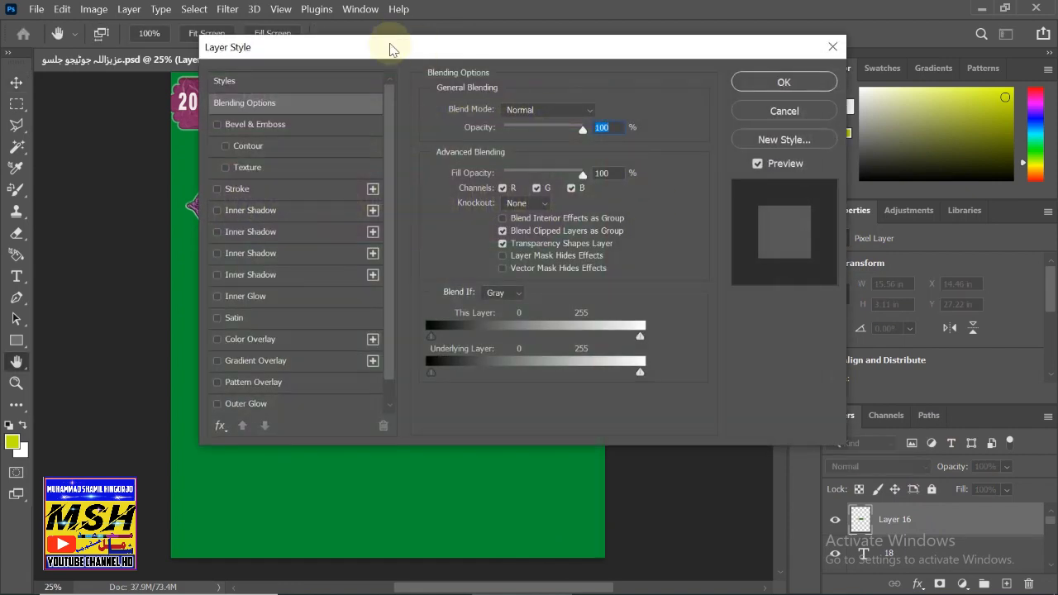
# - Give the new frame Bevel & Emboss with Contour and Texture plus a lavender Gradient Overlay
pyautogui.moveTo(391, 46); pyautogui.dragTo(692, 42)
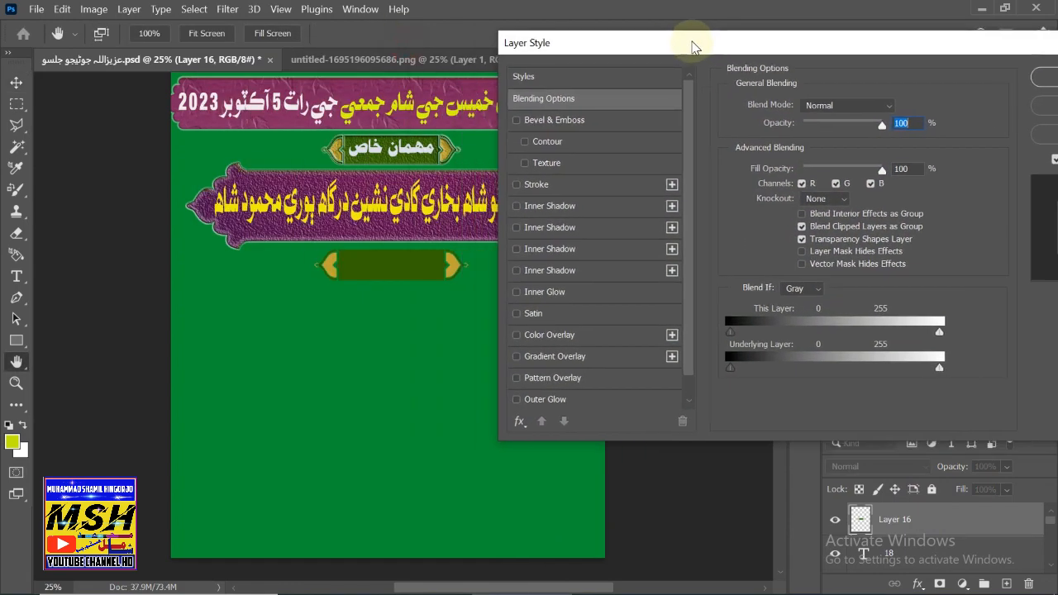
pyautogui.click(517, 121)
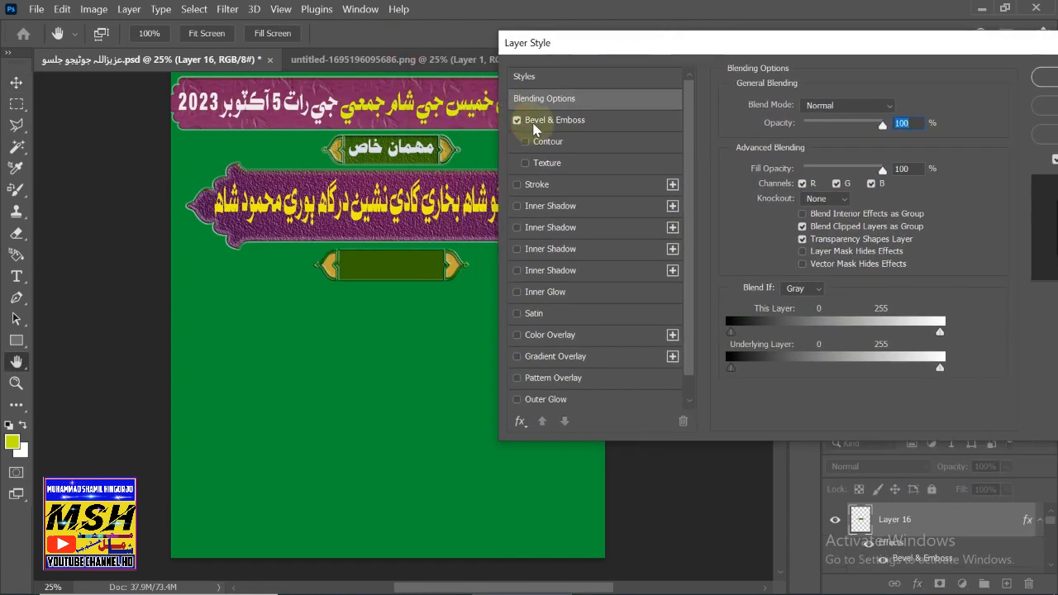
pyautogui.click(535, 124)
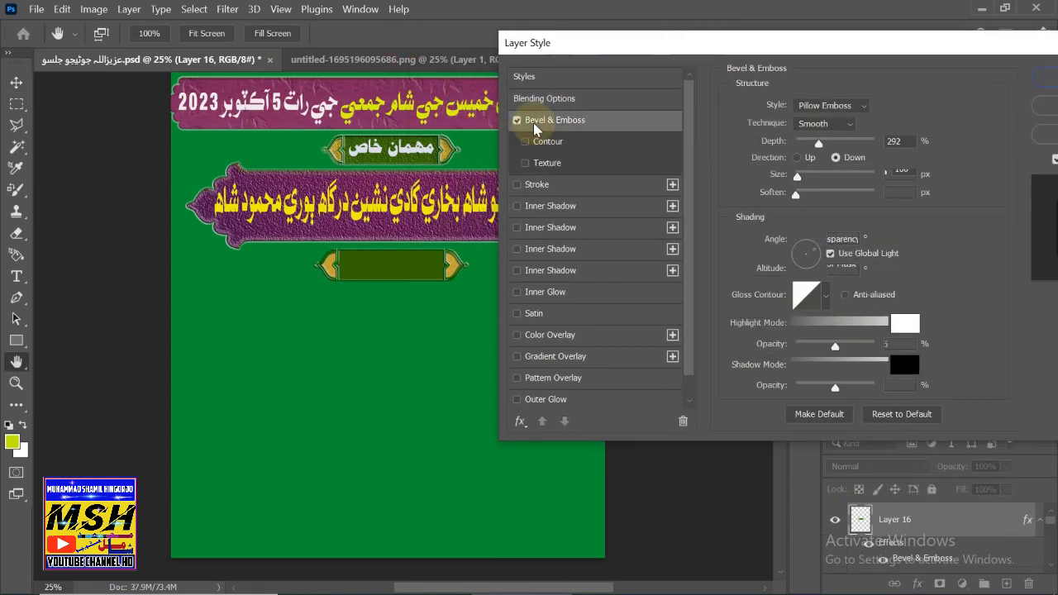
pyautogui.click(527, 163)
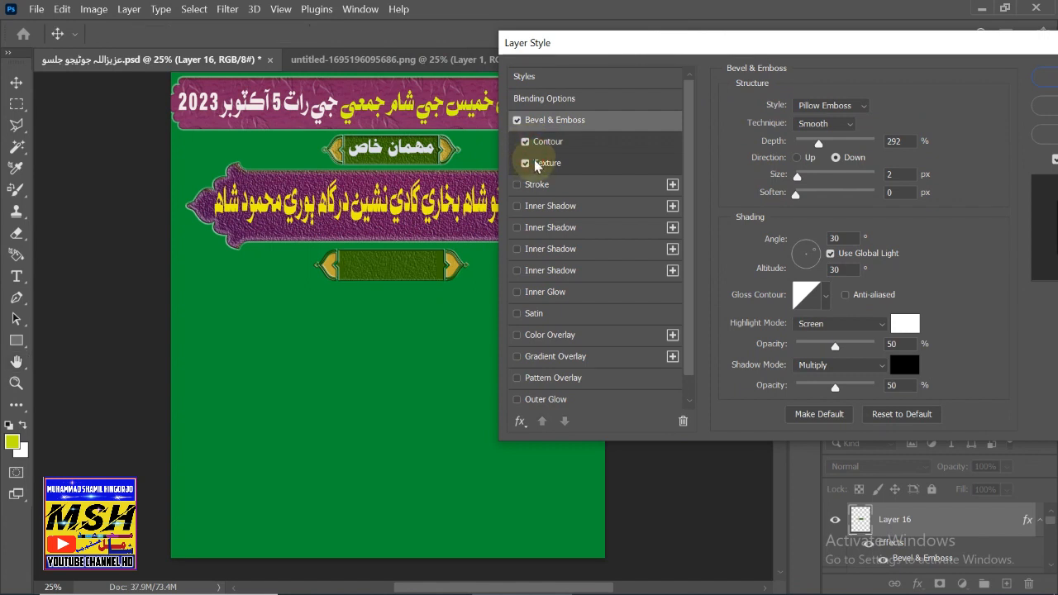
pyautogui.click(531, 379)
pyautogui.click(517, 378)
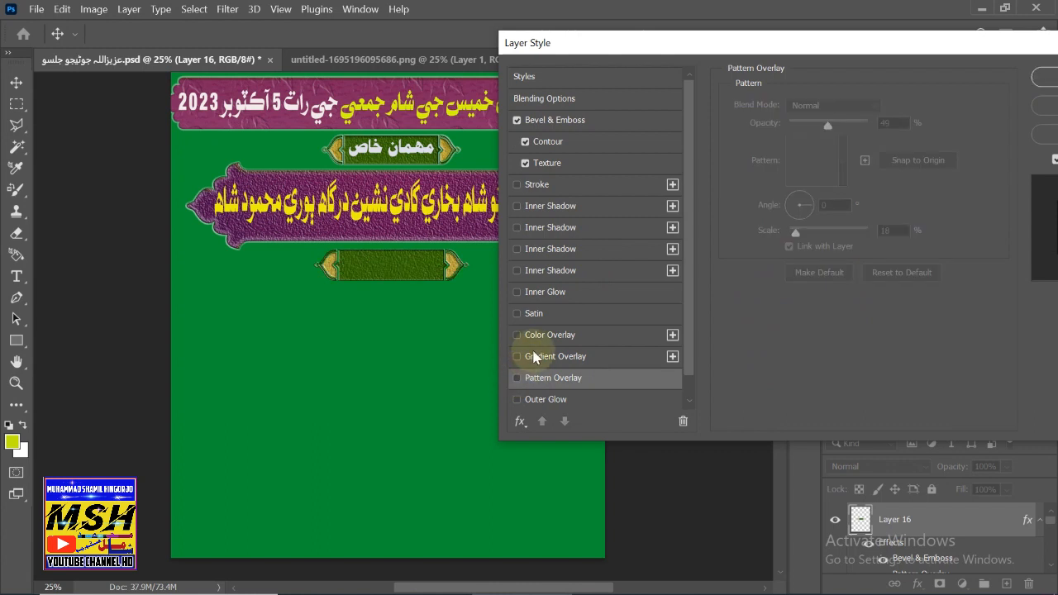
pyautogui.click(534, 357)
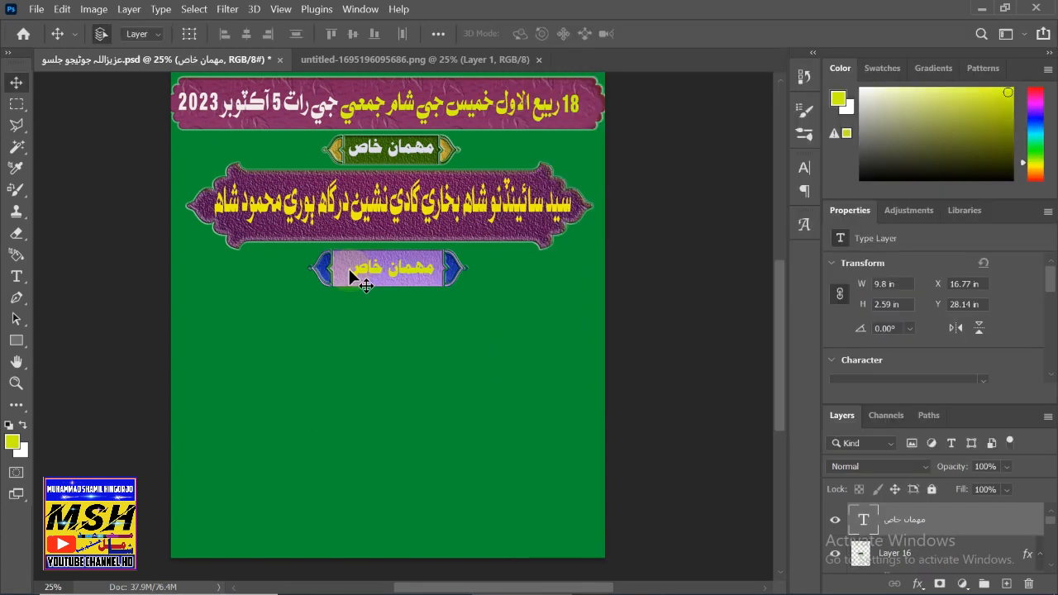
# - Enlarge the lower label's text slightly, change it to 'خصوصي خطاب', and bring up the PNG shapes sheet
pyautogui.hotkey('ctrl', 't')
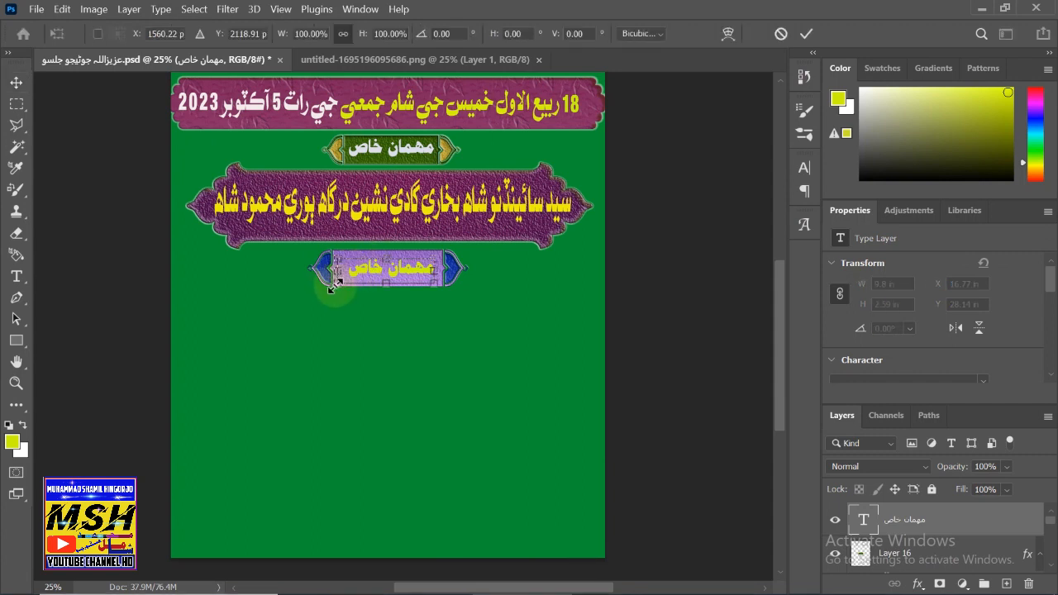
pyautogui.moveTo(337, 285)
pyautogui.mouseDown()
pyautogui.moveTo(322, 288)
pyautogui.moveTo(332, 289)
pyautogui.mouseUp()
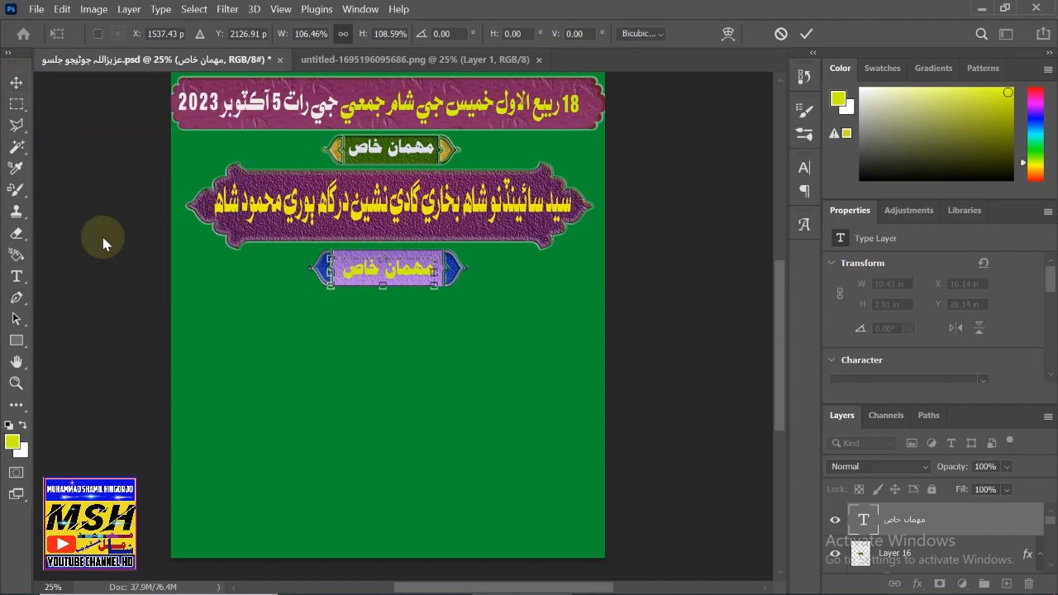
pyautogui.click(17, 276)
pyautogui.click(343, 269)
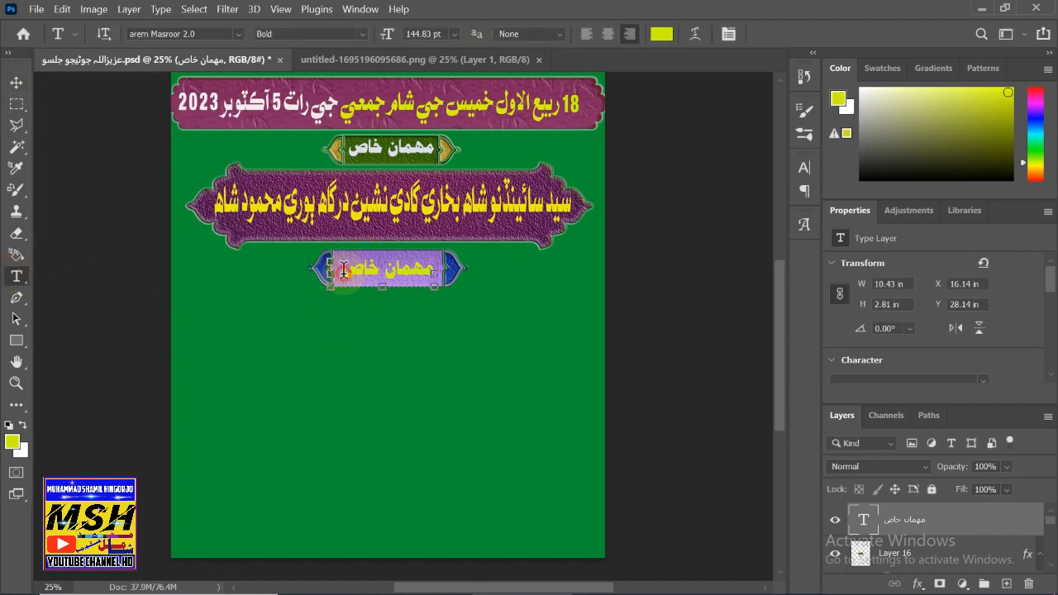
pyautogui.doubleClick(343, 268)
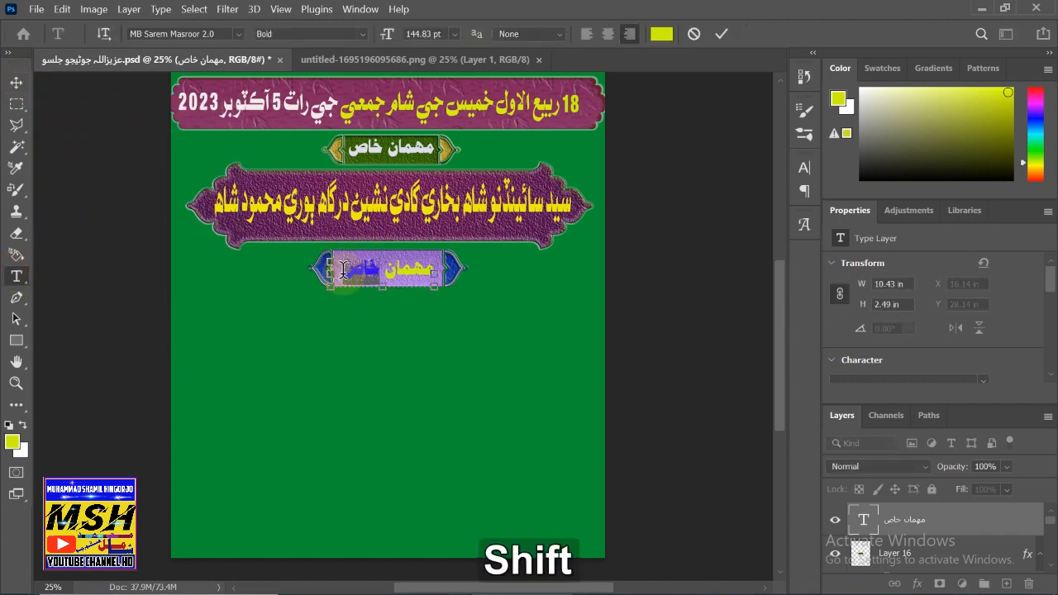
pyautogui.hotkey('shift', 'F12')
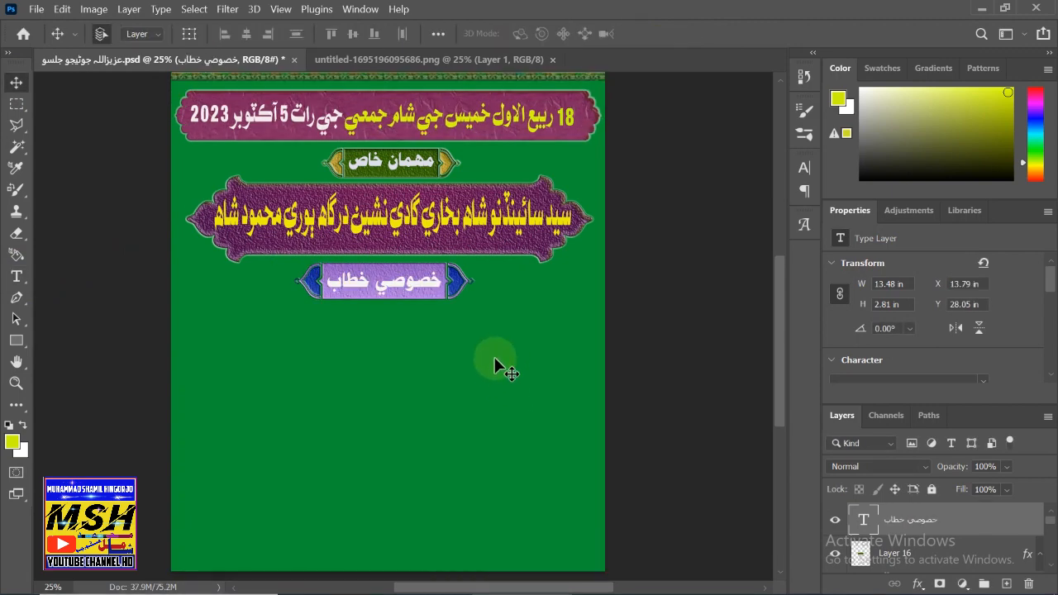
pyautogui.click(407, 66)
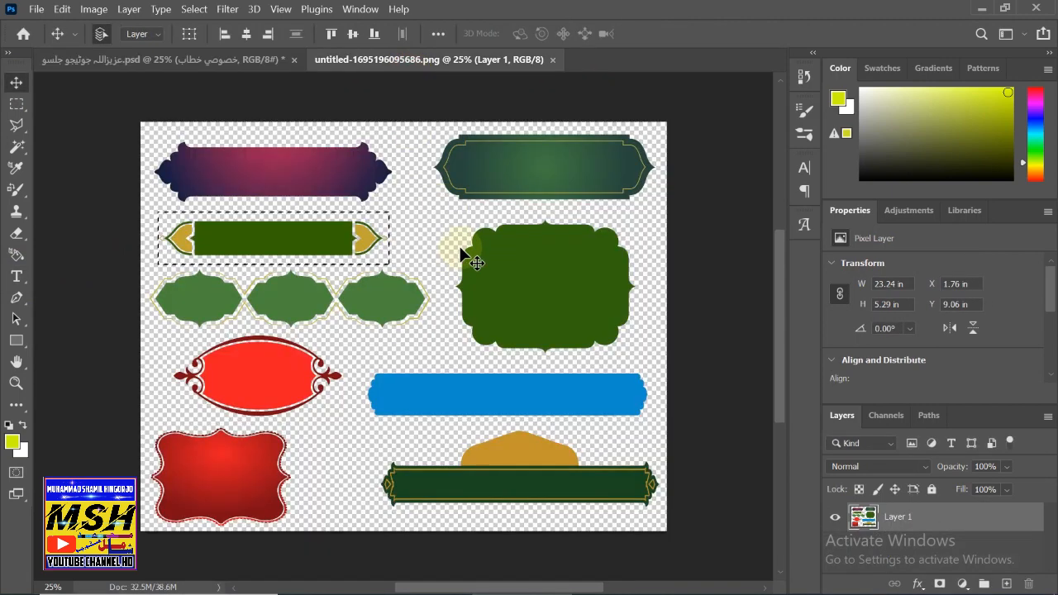
# - Marquee-select and copy the dark green framed banner at the sheet's top right, then return to the flyer
pyautogui.click(17, 103)
pyautogui.moveTo(427, 124); pyautogui.dragTo(664, 211)
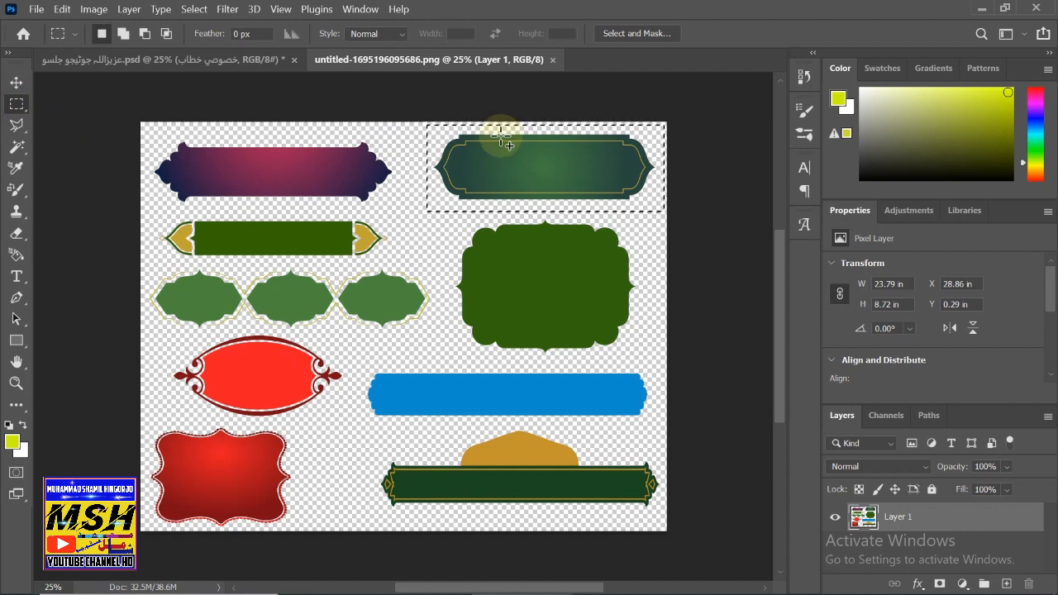
pyautogui.hotkey('shift', 'F12')
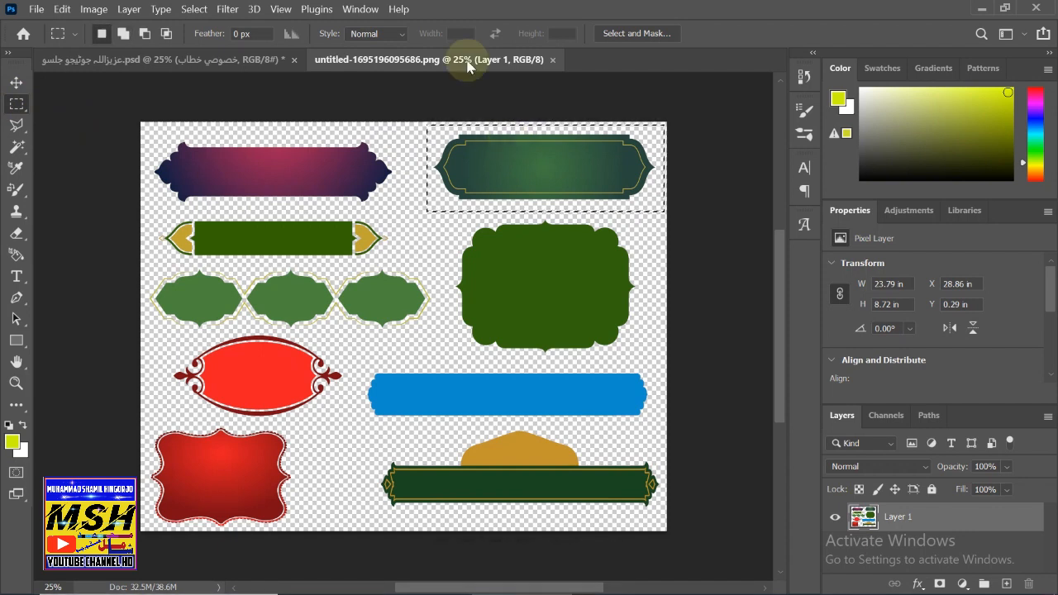
pyautogui.press('ctrl')
pyautogui.hotkey('ctrl', 'c')
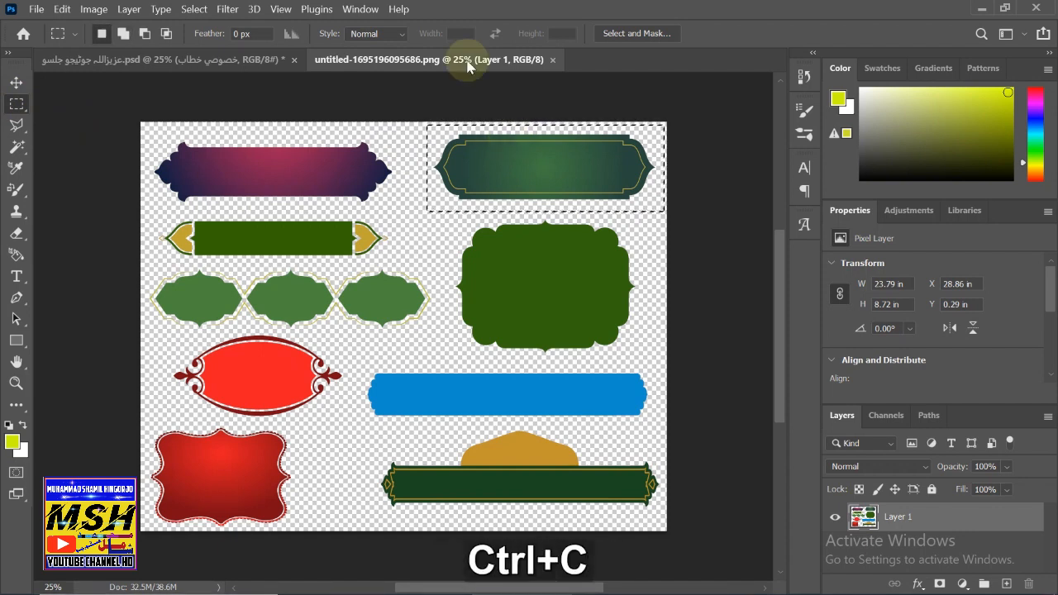
pyautogui.click(138, 65)
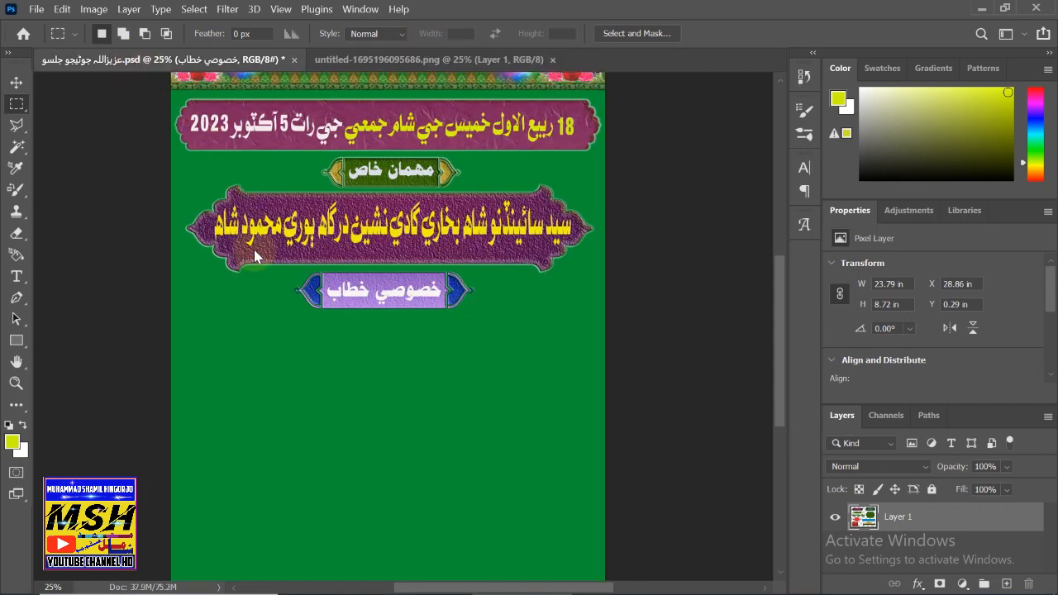
# - Paste the dark green ornate frame as Layer 17, enlarge and widen it, and centre it below the lavender label
pyautogui.press('ctrl')
pyautogui.hotkey('ctrl', 'v')
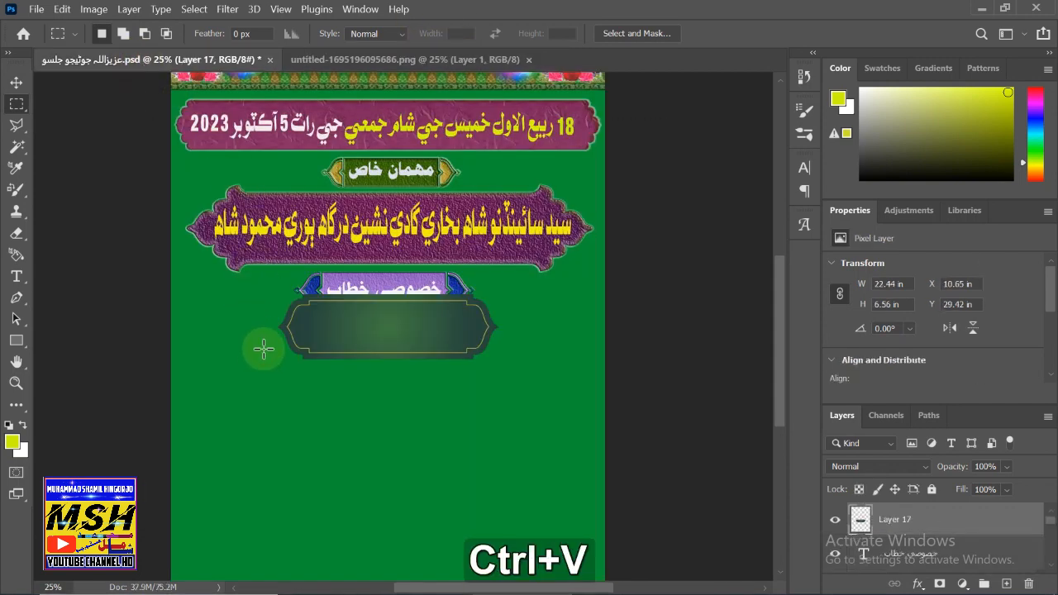
pyautogui.click(16, 83)
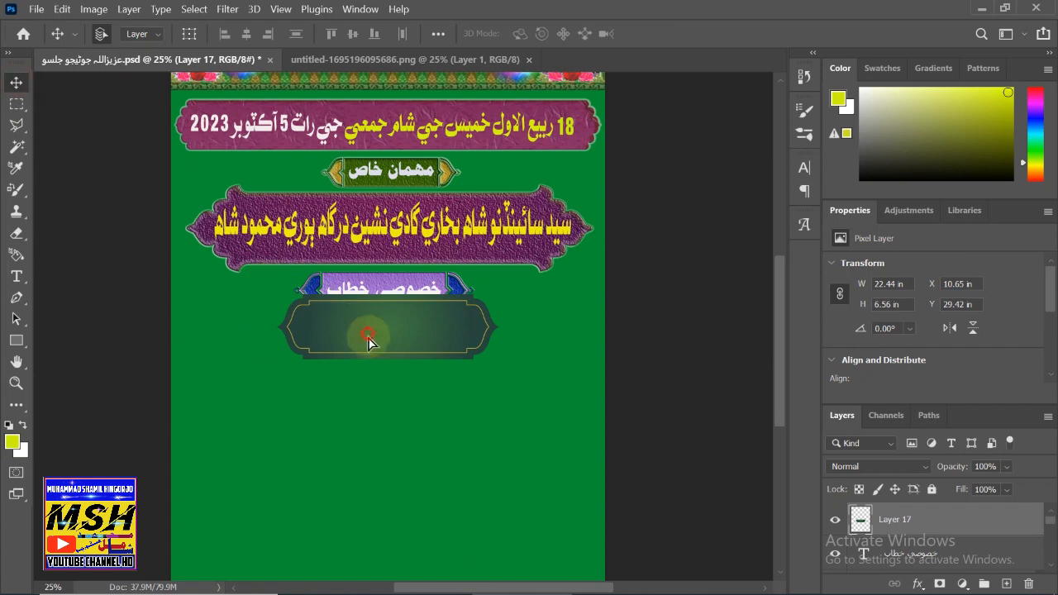
pyautogui.moveTo(368, 332); pyautogui.dragTo(348, 370)
pyautogui.hotkey('ctrl', 't')
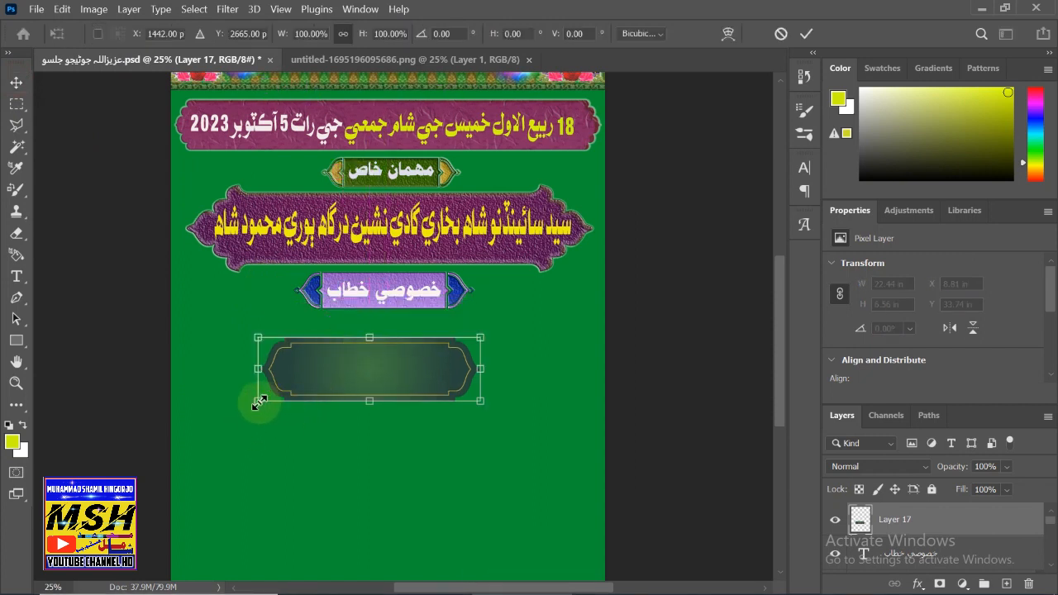
pyautogui.moveTo(258, 401); pyautogui.dragTo(191, 407)
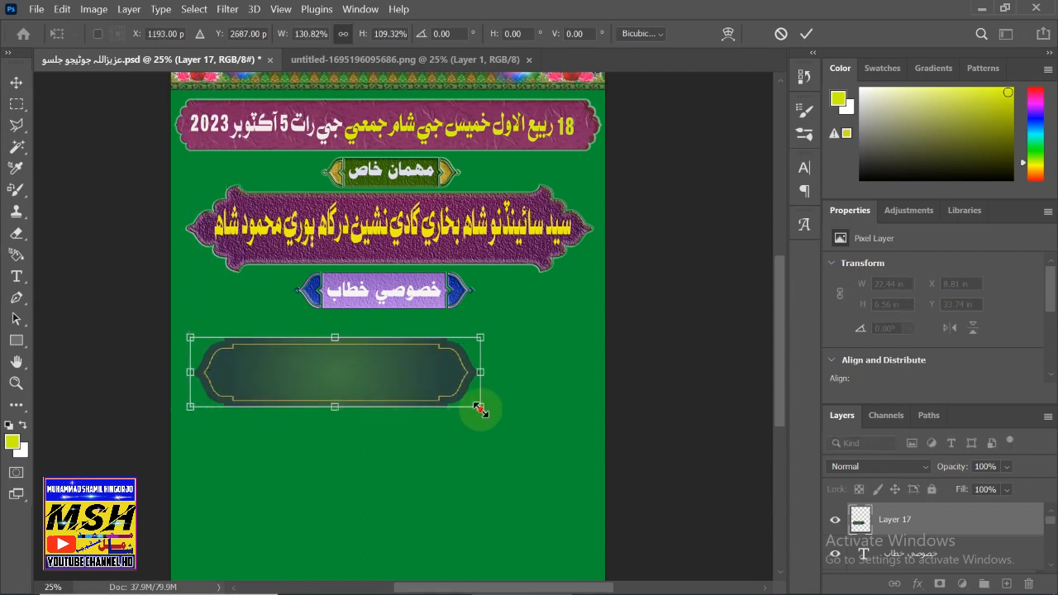
pyautogui.moveTo(481, 407); pyautogui.dragTo(545, 419)
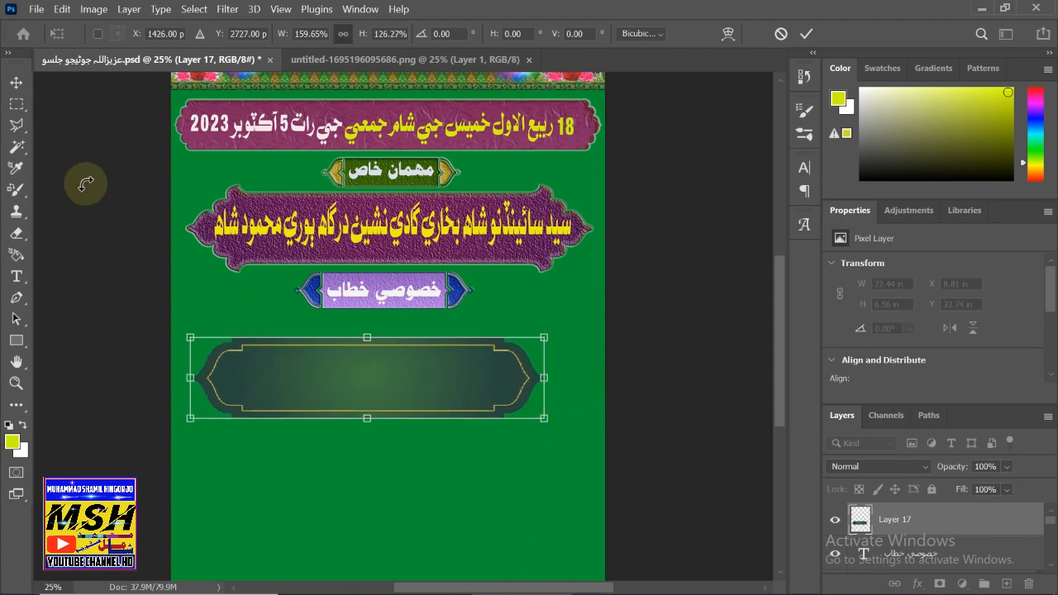
pyautogui.click(15, 82)
pyautogui.moveTo(350, 395); pyautogui.dragTo(386, 379)
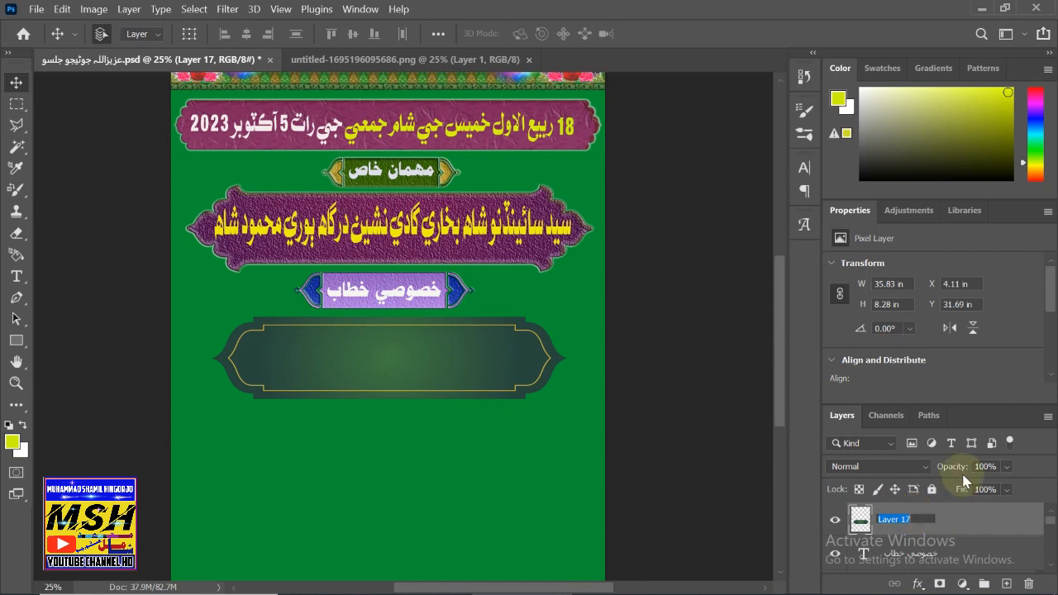
# - Give Layer 17 Bevel & Emboss with Contour, Stroke, four Inner Shadows, Inner Glow, Satin and a purple Color Overlay
pyautogui.doubleClick(977, 524)
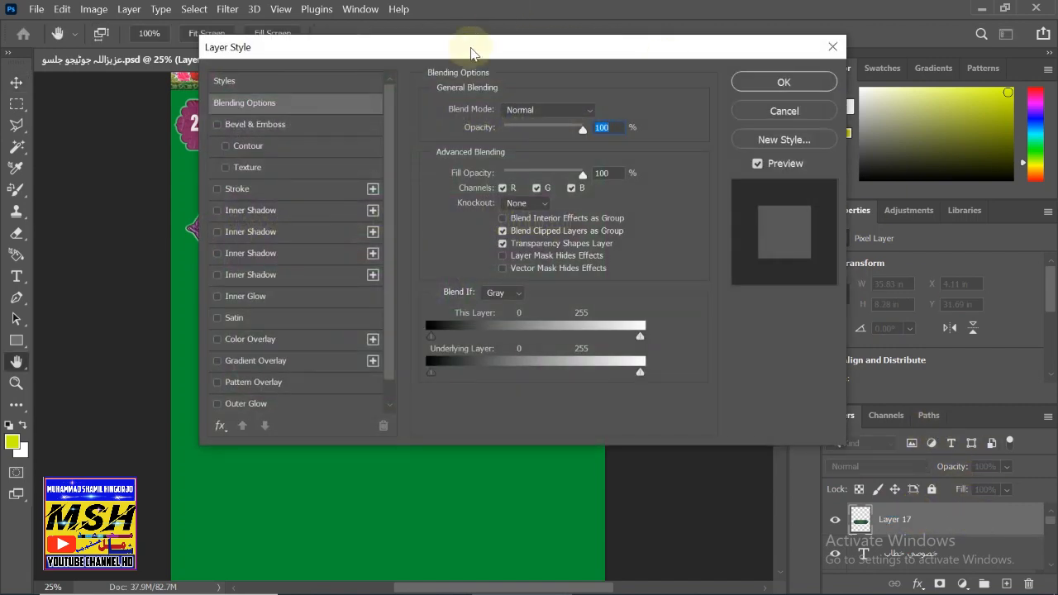
pyautogui.moveTo(472, 44); pyautogui.dragTo(831, 71)
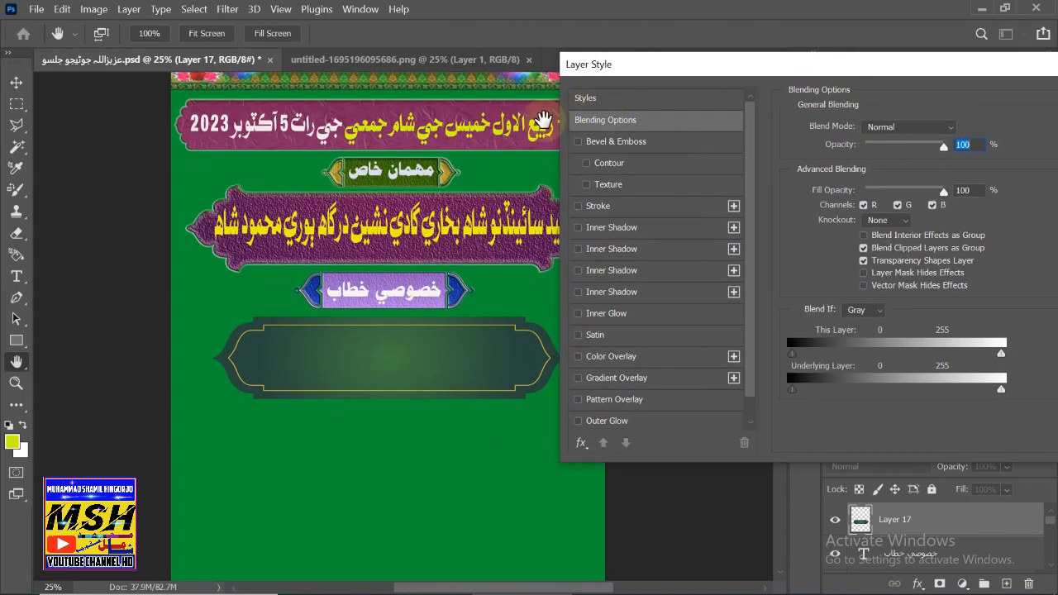
pyautogui.click(577, 142)
pyautogui.click(610, 161)
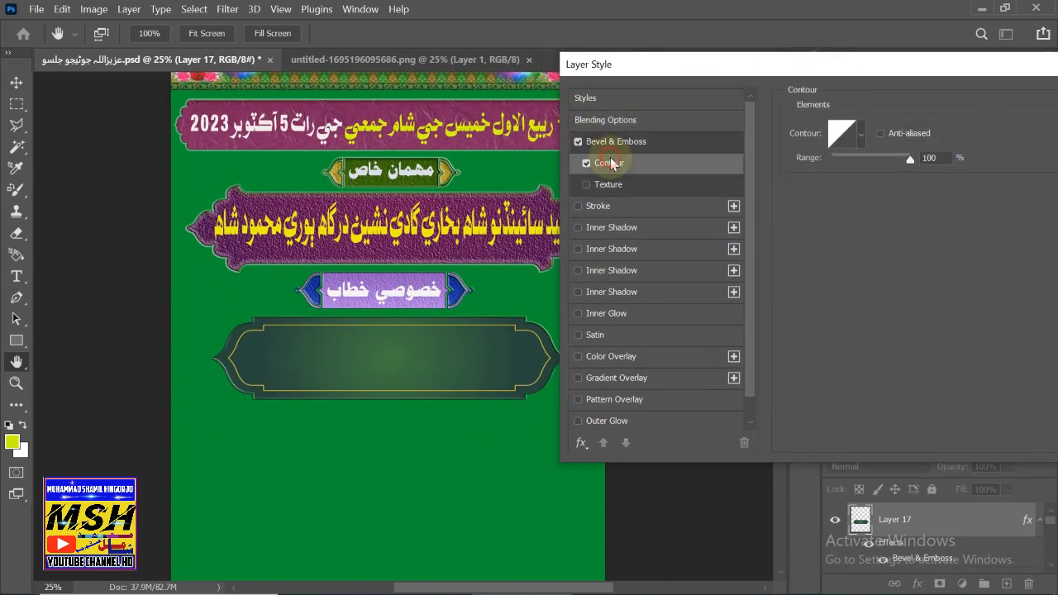
pyautogui.click(619, 213)
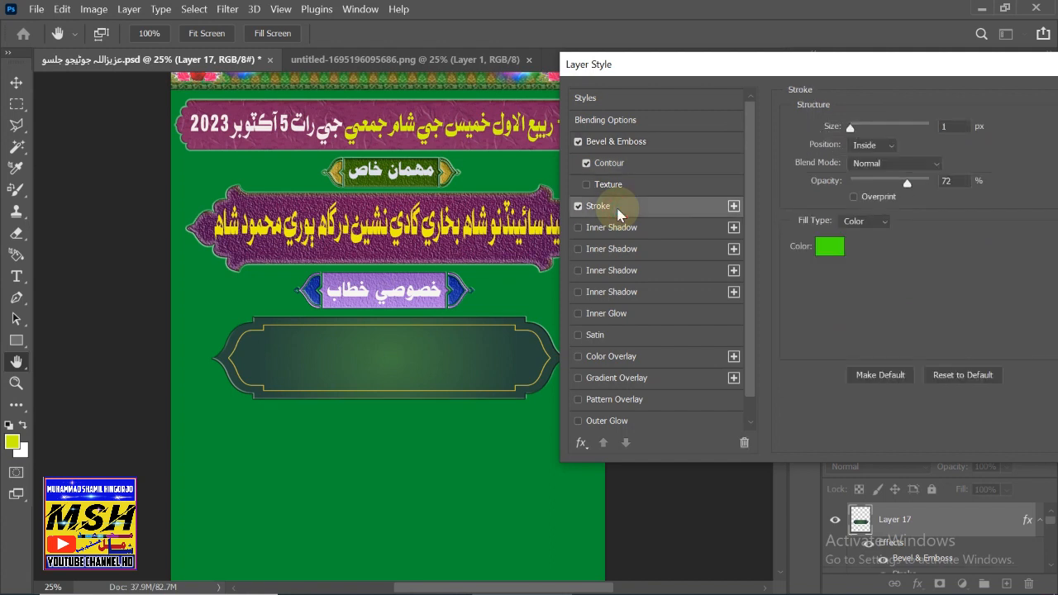
pyautogui.click(623, 235)
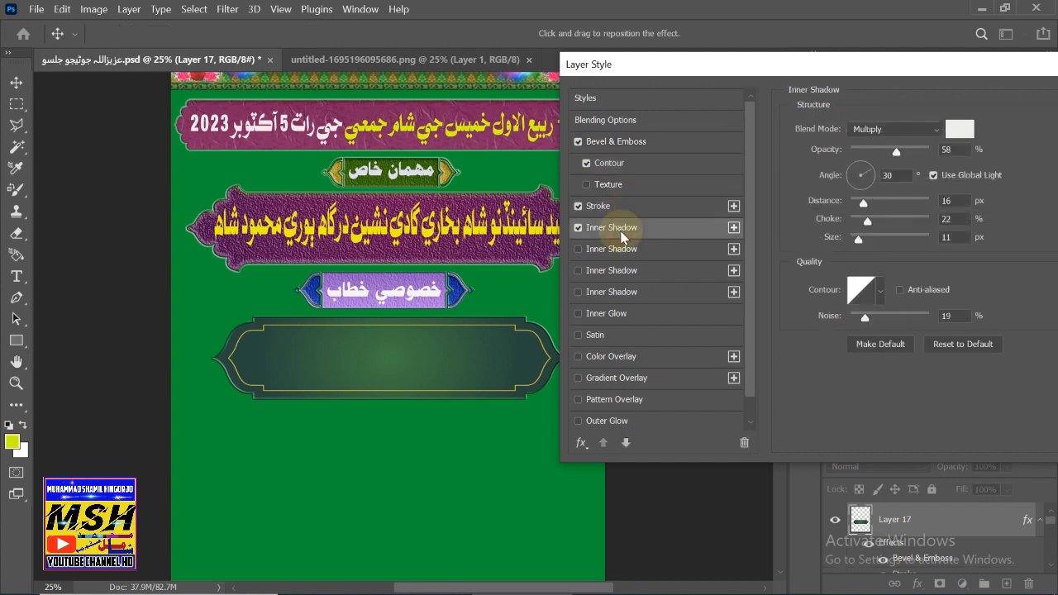
pyautogui.click(615, 249)
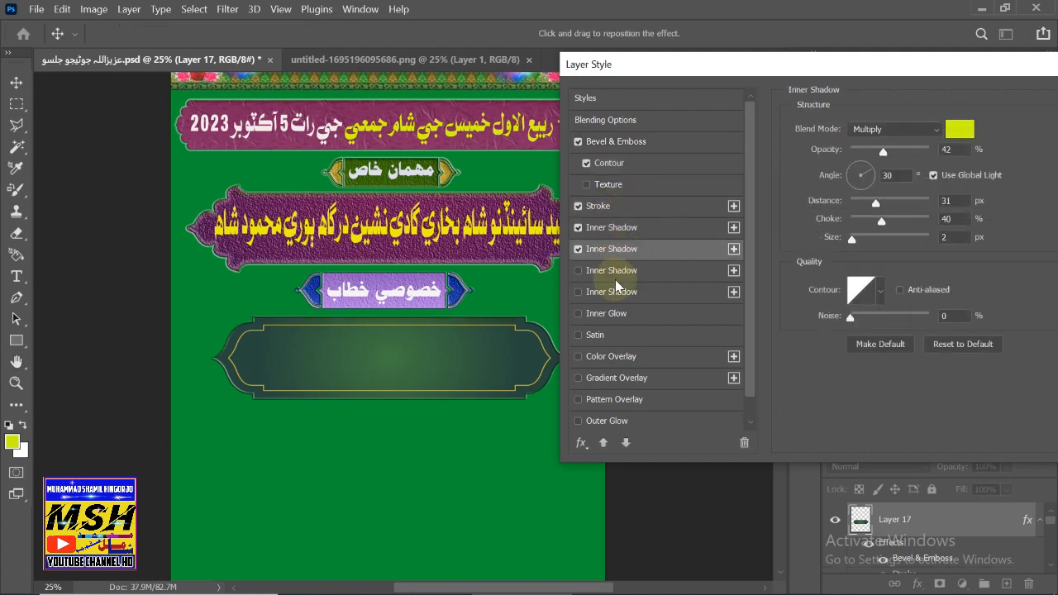
pyautogui.click(639, 272)
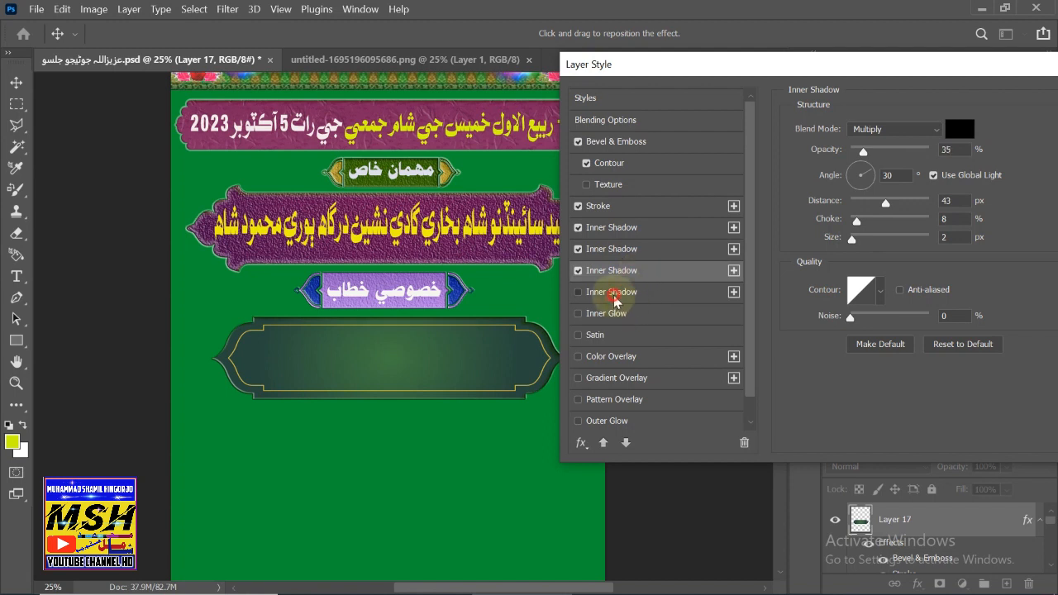
pyautogui.click(613, 292)
pyautogui.click(610, 315)
pyautogui.click(608, 335)
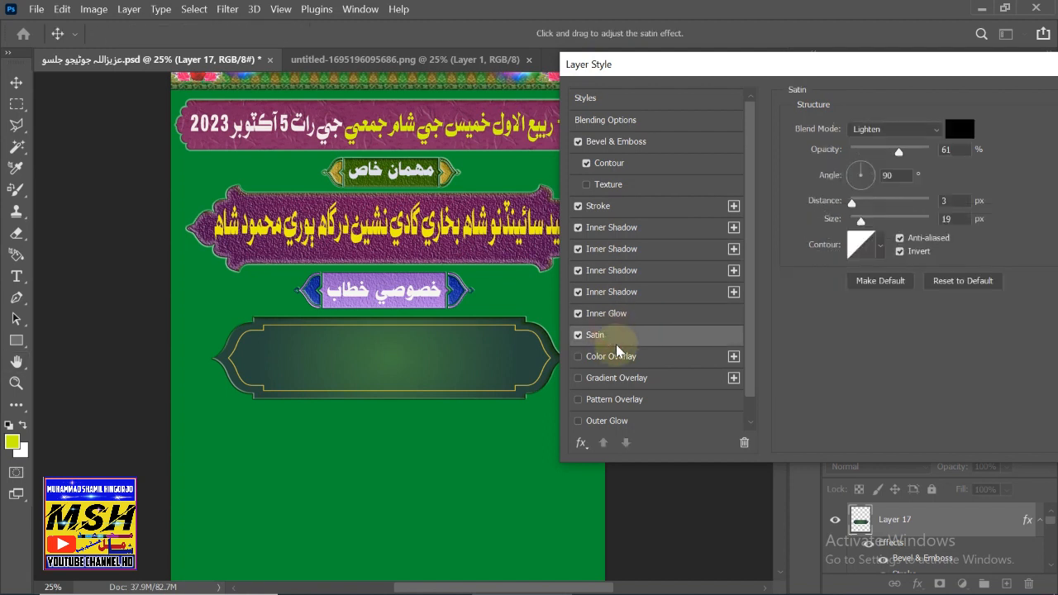
pyautogui.click(614, 360)
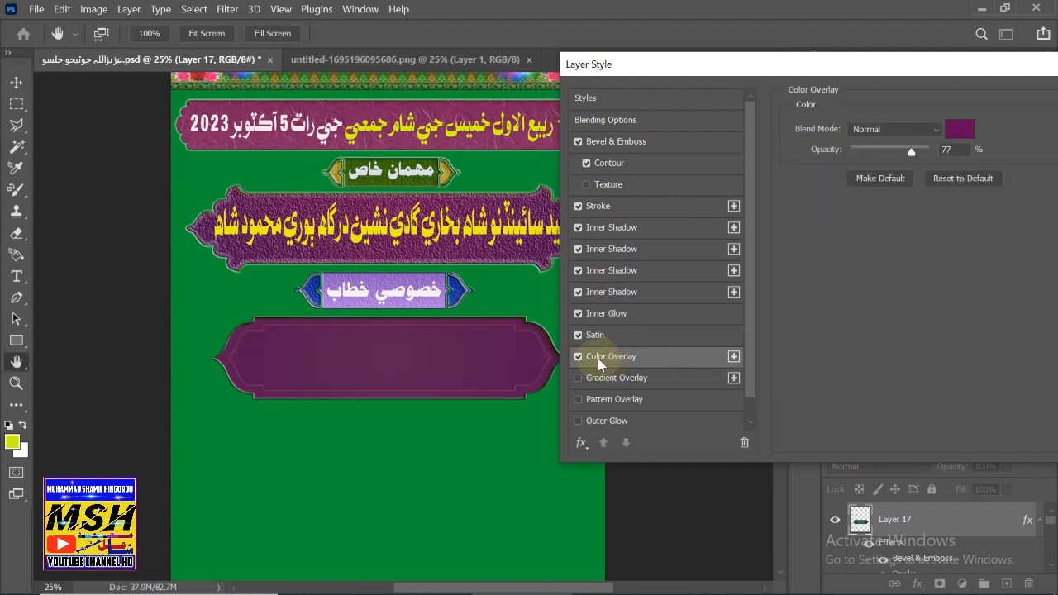
# - Try several blend modes for the Color Overlay, settling on Hard Light at 46% opacity
pyautogui.click(907, 129)
pyautogui.click(869, 193)
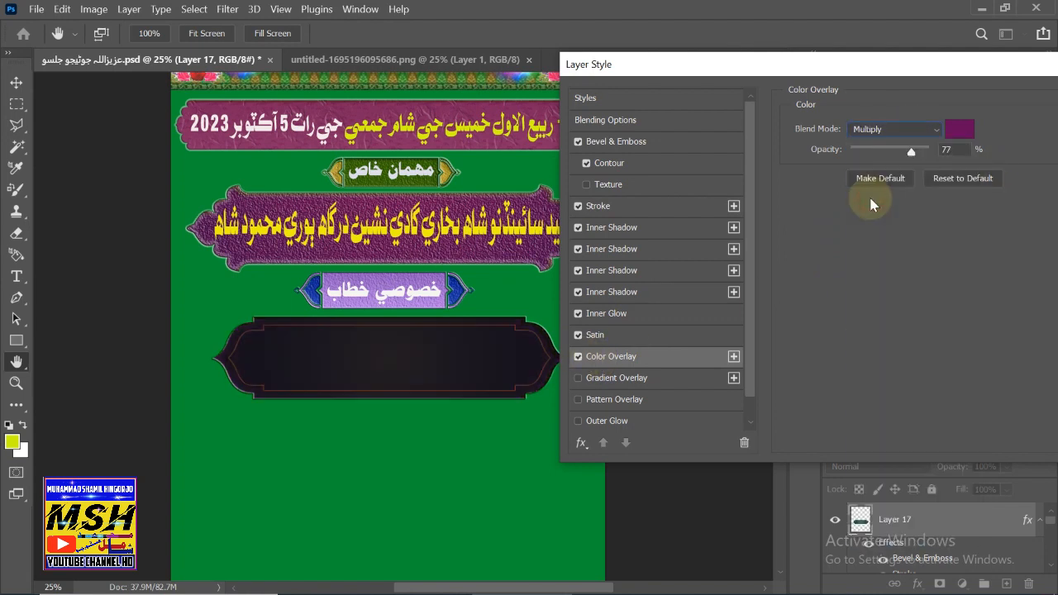
pyautogui.click(917, 130)
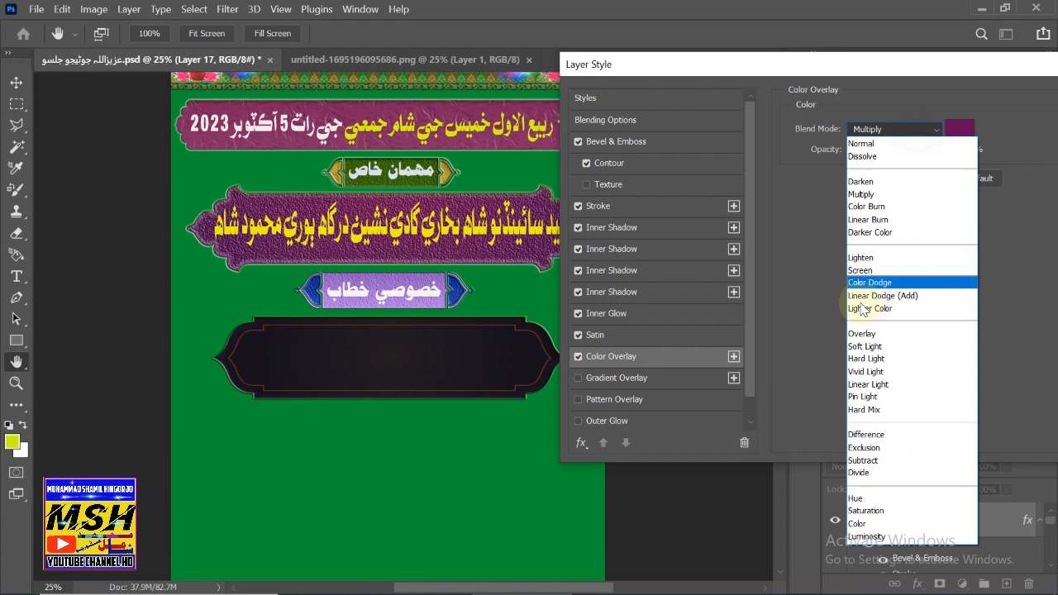
pyautogui.click(860, 347)
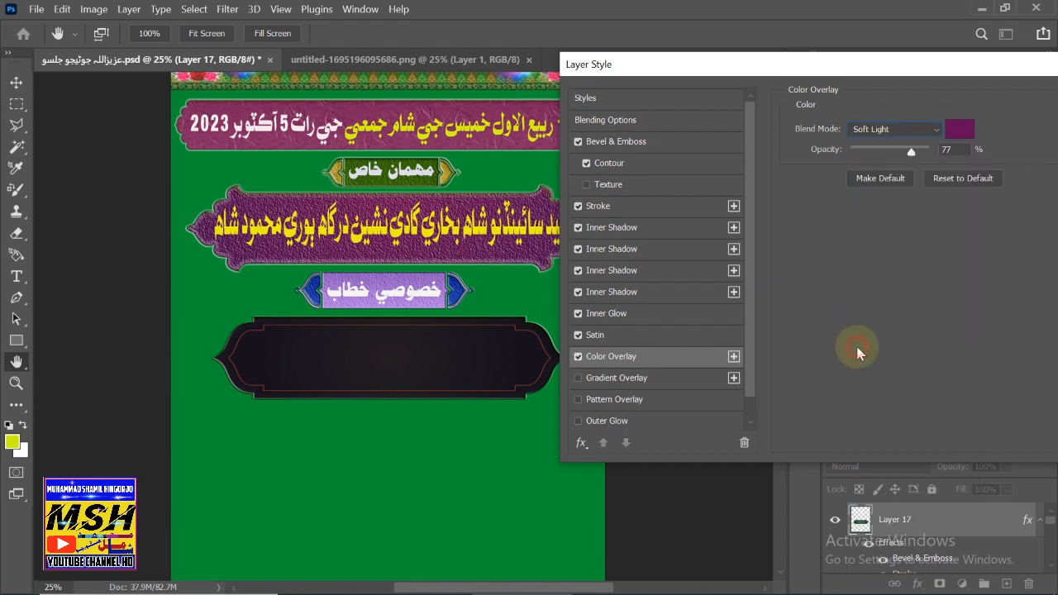
pyautogui.click(910, 129)
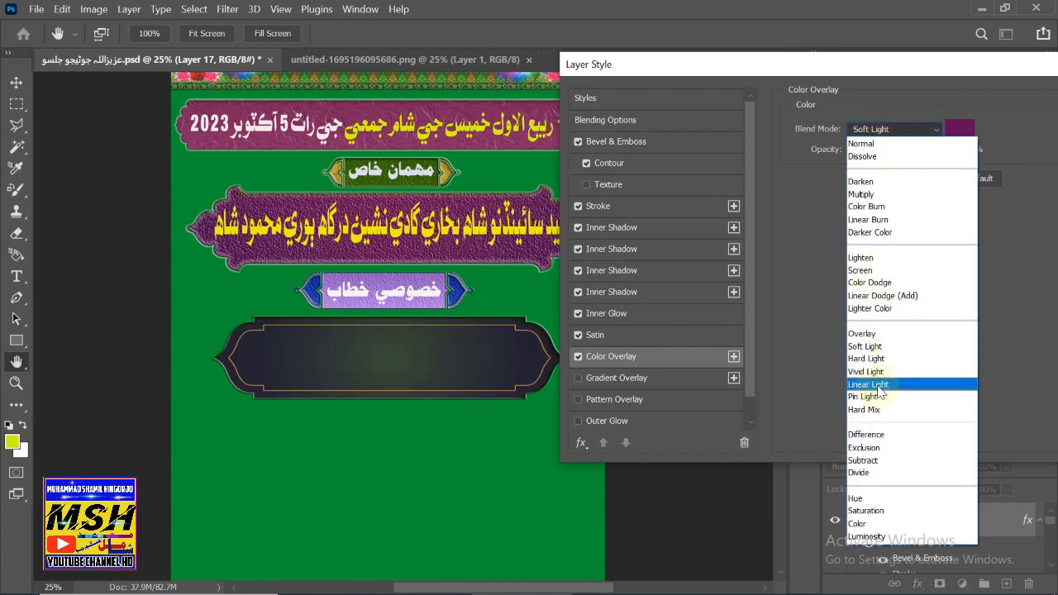
pyautogui.click(868, 384)
pyautogui.click(889, 129)
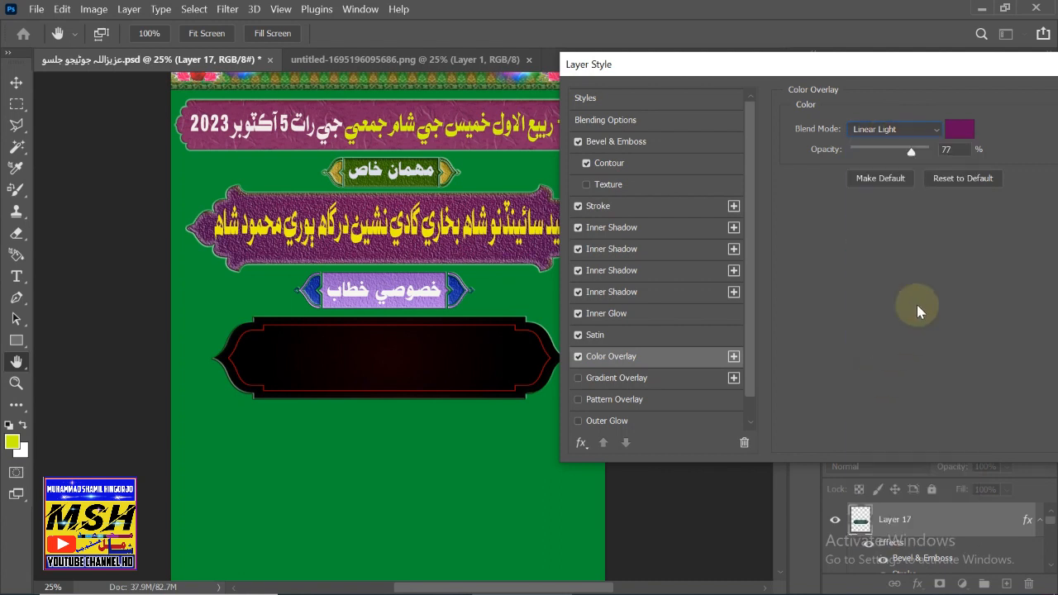
pyautogui.click(900, 129)
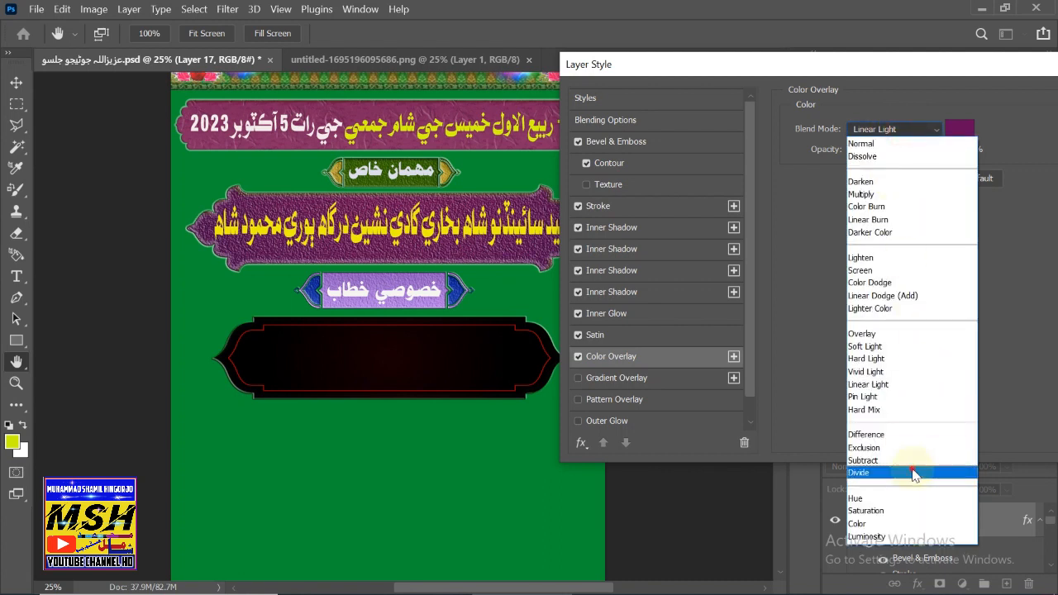
pyautogui.click(911, 465)
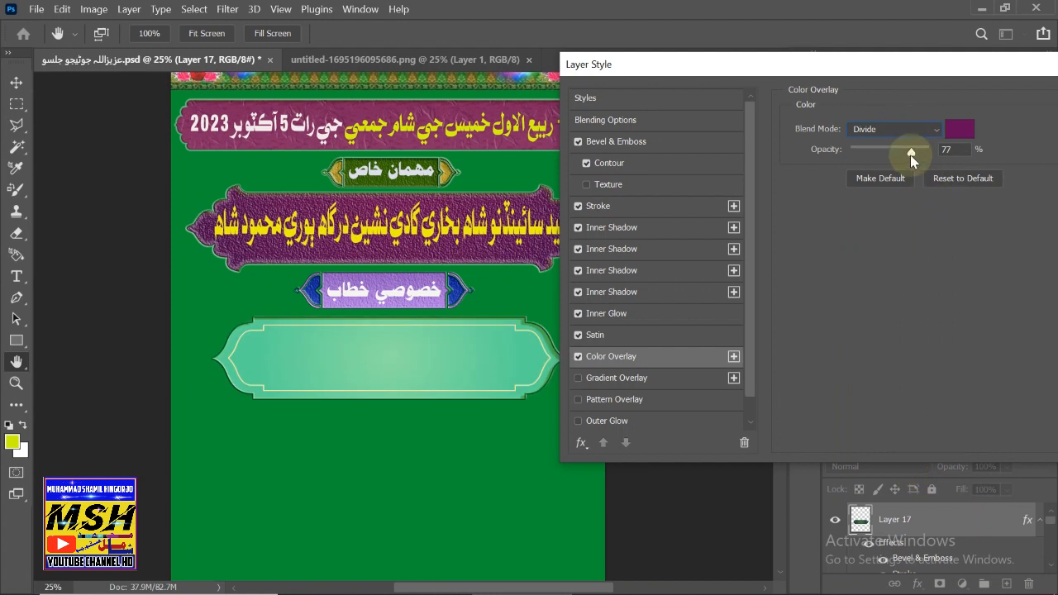
pyautogui.moveTo(910, 154); pyautogui.dragTo(877, 153)
pyautogui.click(897, 129)
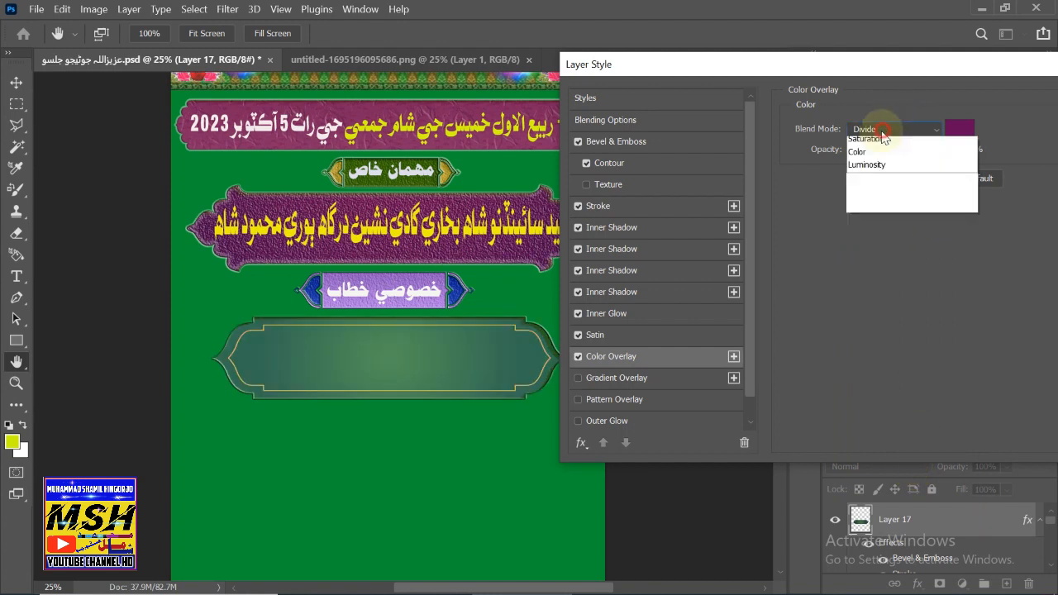
pyautogui.click(907, 358)
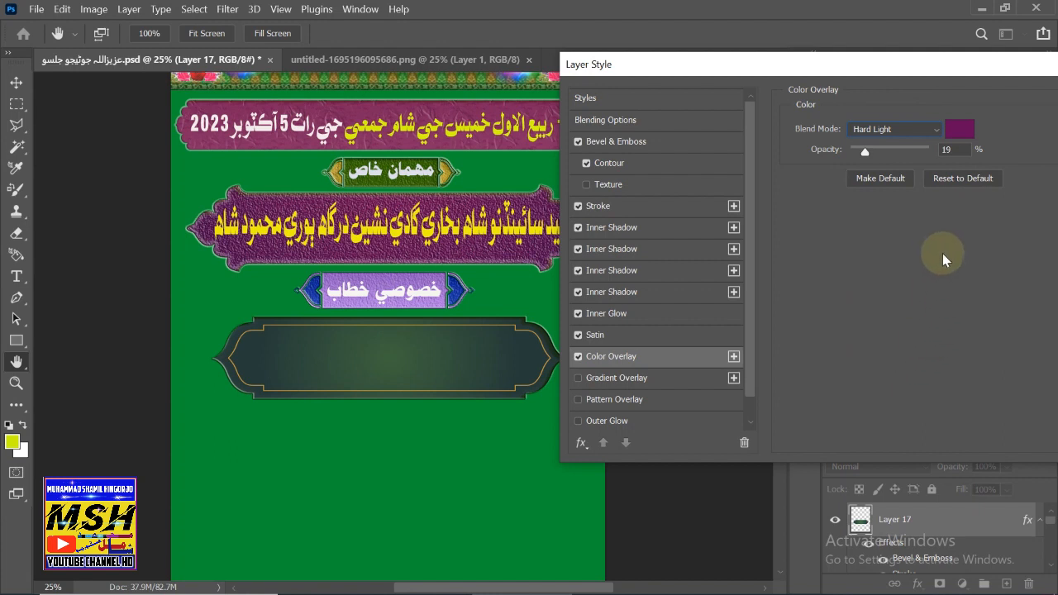
pyautogui.moveTo(863, 155); pyautogui.dragTo(886, 156)
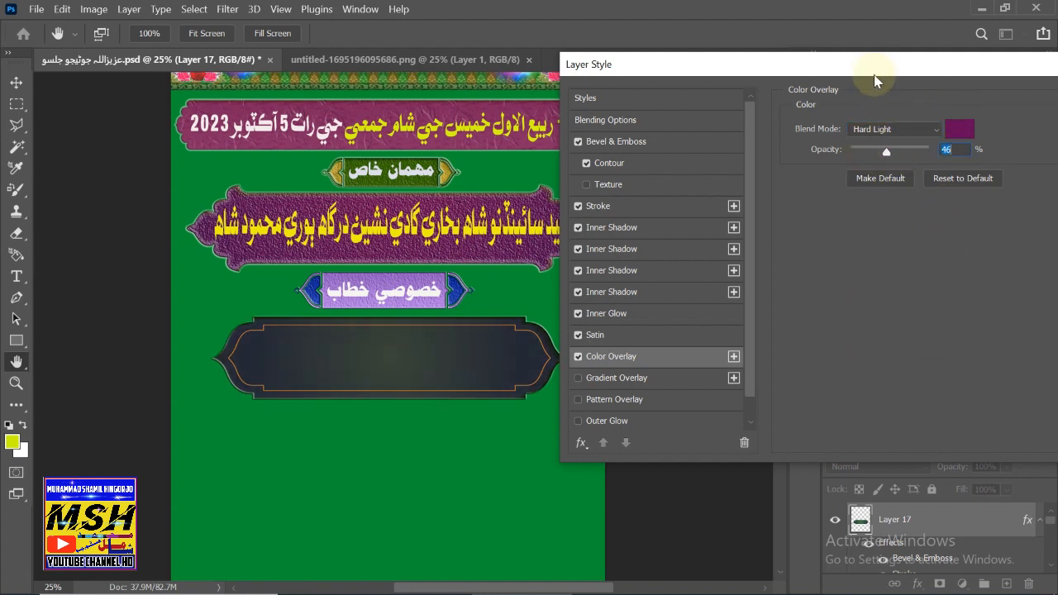
pyautogui.moveTo(868, 71); pyautogui.dragTo(802, 75)
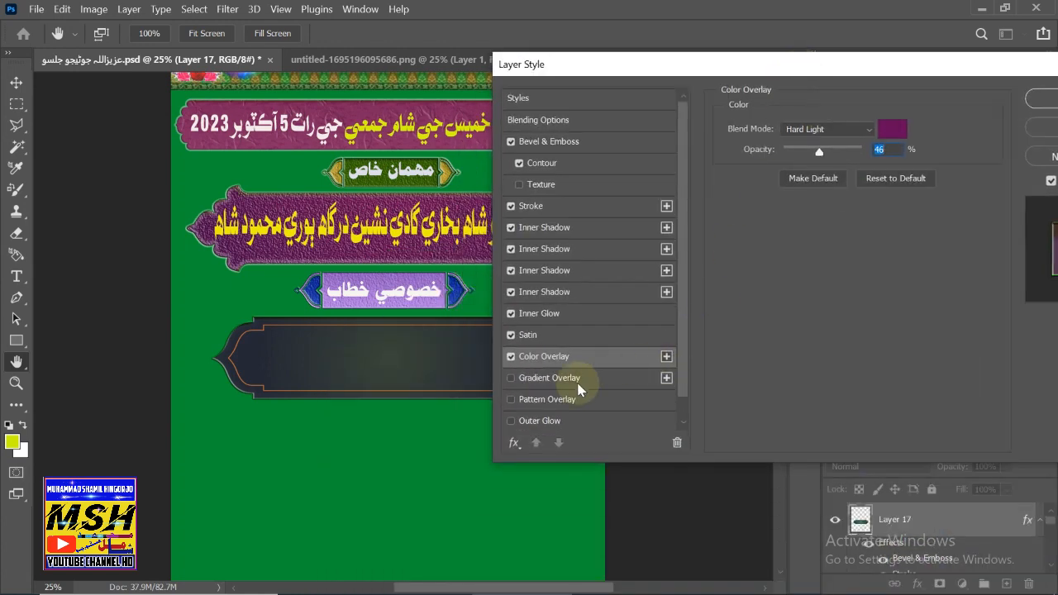
# - Add a pink Gradient Overlay to the frame, comparing it on and off
pyautogui.click(512, 402)
pyautogui.click(512, 402)
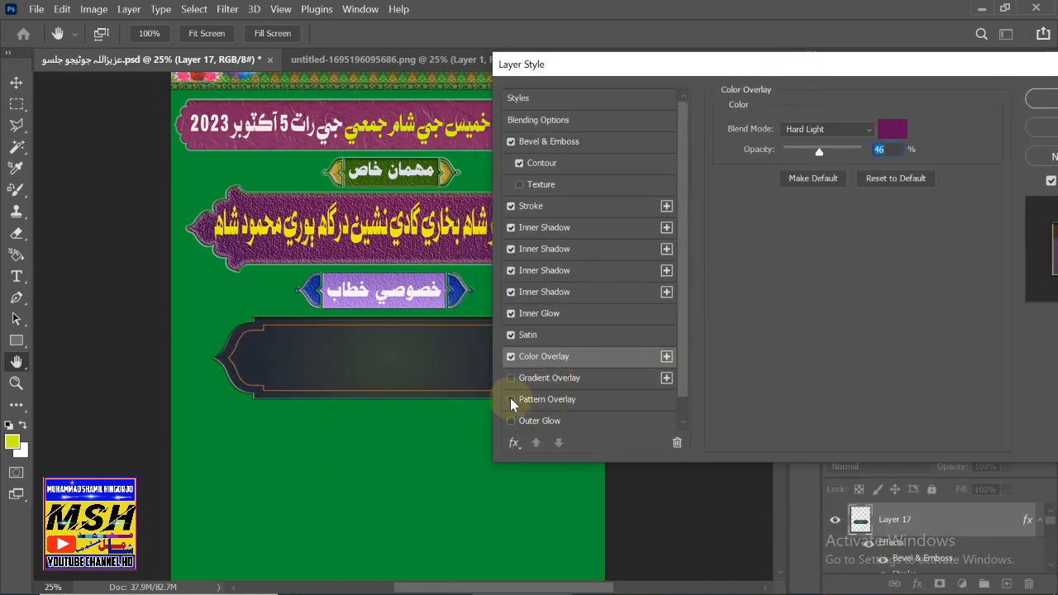
pyautogui.click(512, 379)
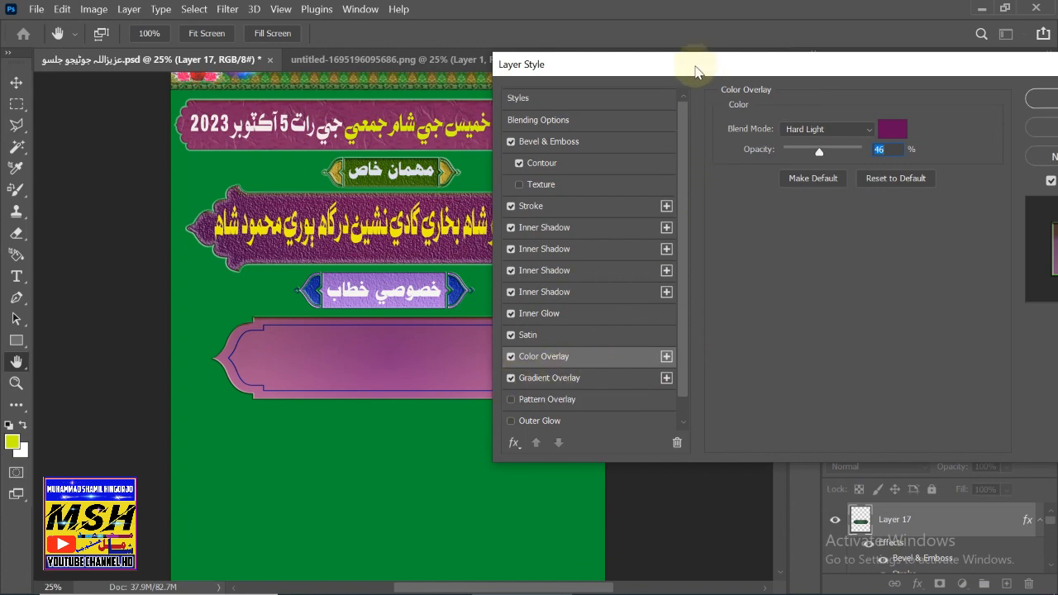
pyautogui.moveTo(692, 71); pyautogui.dragTo(507, 516)
pyautogui.moveTo(479, 561); pyautogui.dragTo(711, 166)
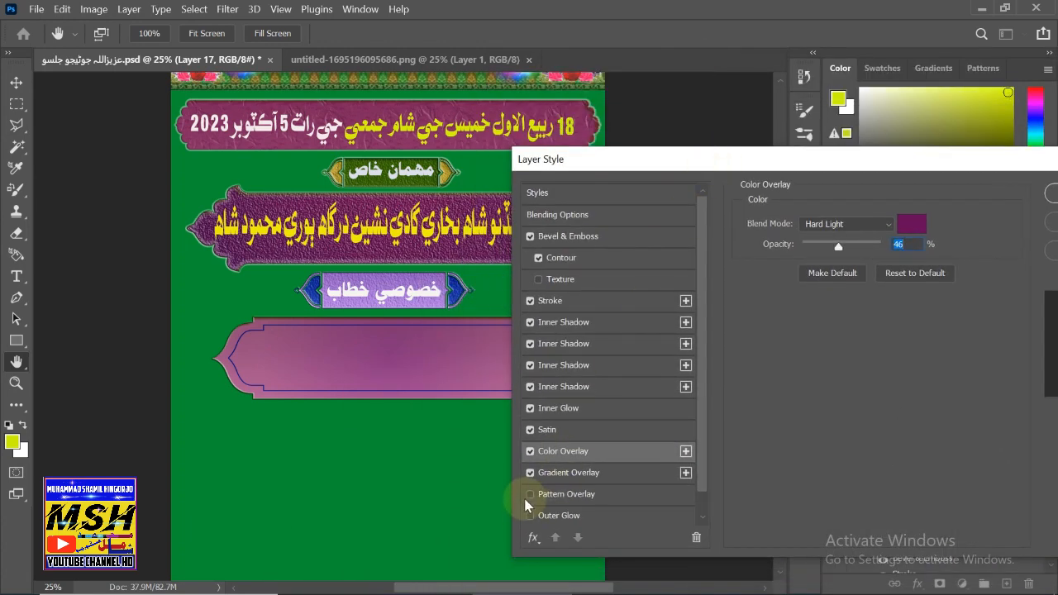
pyautogui.click(530, 472)
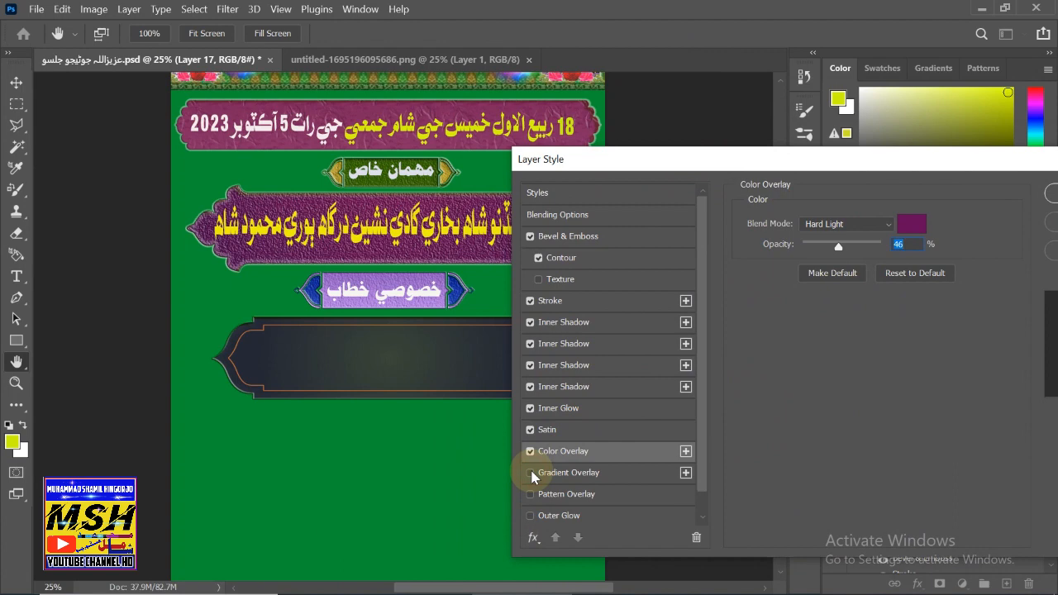
pyautogui.click(531, 472)
pyautogui.moveTo(929, 162); pyautogui.dragTo(901, 160)
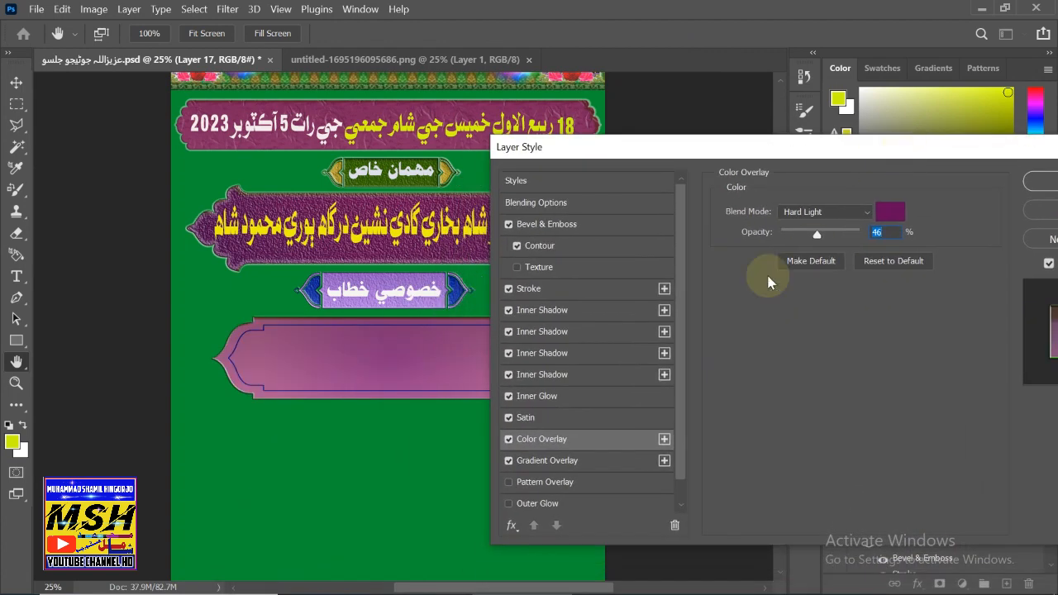
# - Add Texture to the bevel at 53% scale and apply the layer style
pyautogui.click(537, 269)
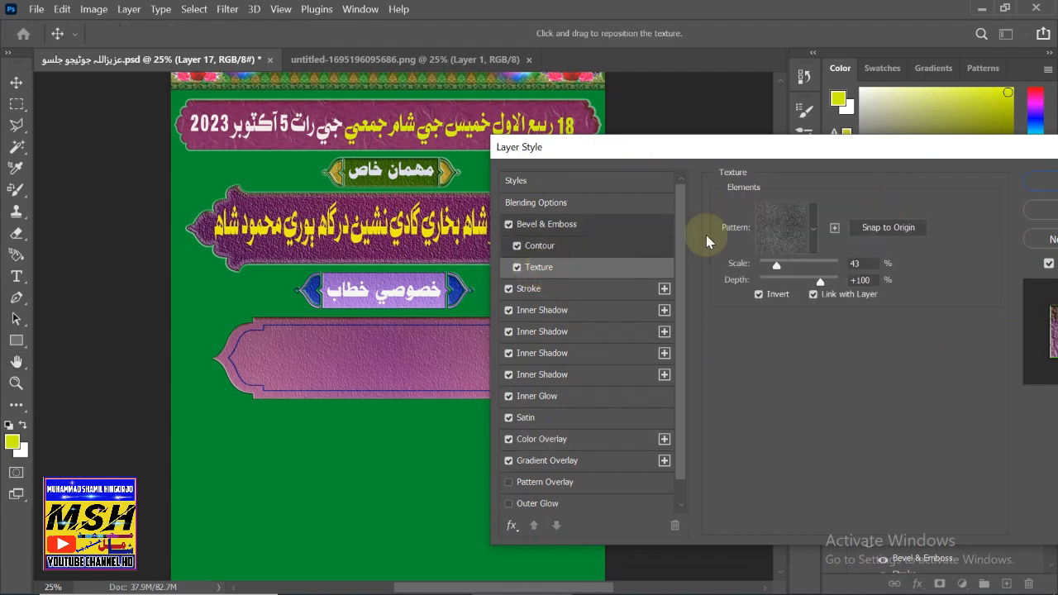
pyautogui.moveTo(777, 264); pyautogui.dragTo(783, 266)
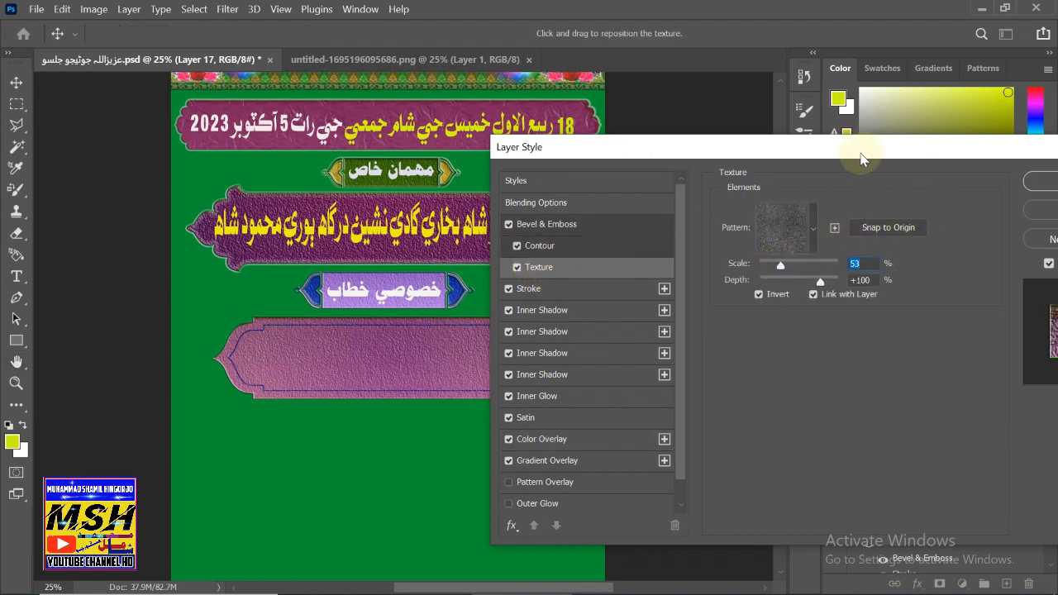
pyautogui.moveTo(862, 152); pyautogui.dragTo(702, 229)
pyautogui.click(917, 259)
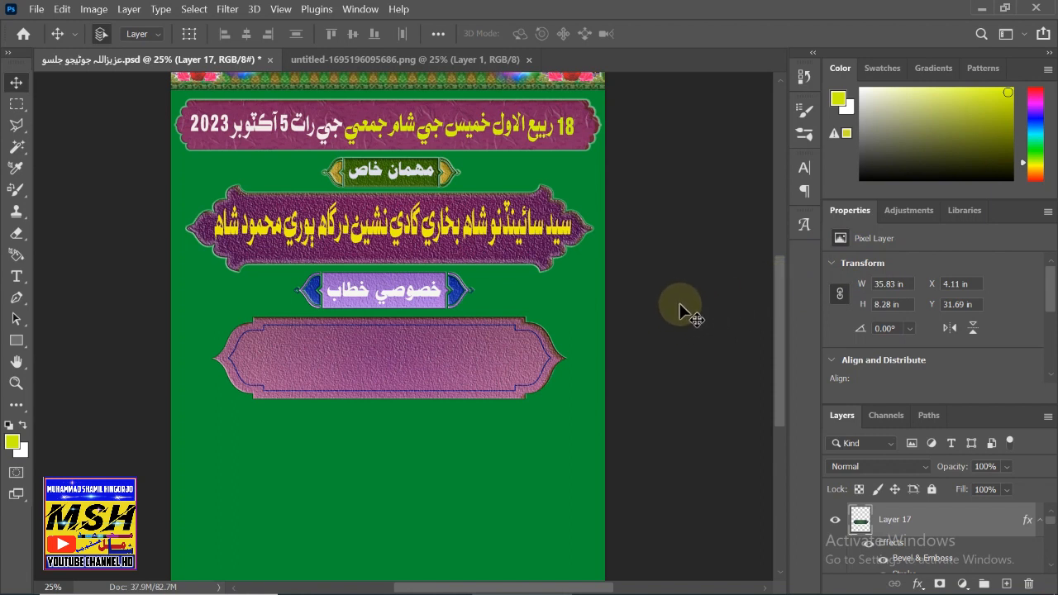
# - Bring the decorative frame-shapes PNG sheet into view in place of the flyer
pyautogui.press('shift')
pyautogui.hotkey('shift', 'F12')
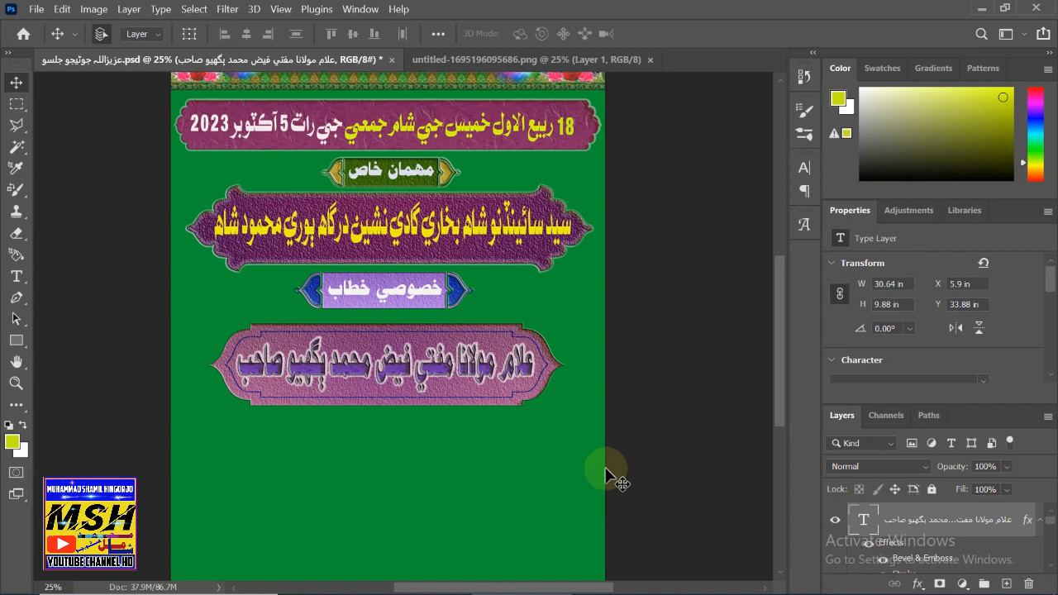
pyautogui.scroll(-2, 578, 473)
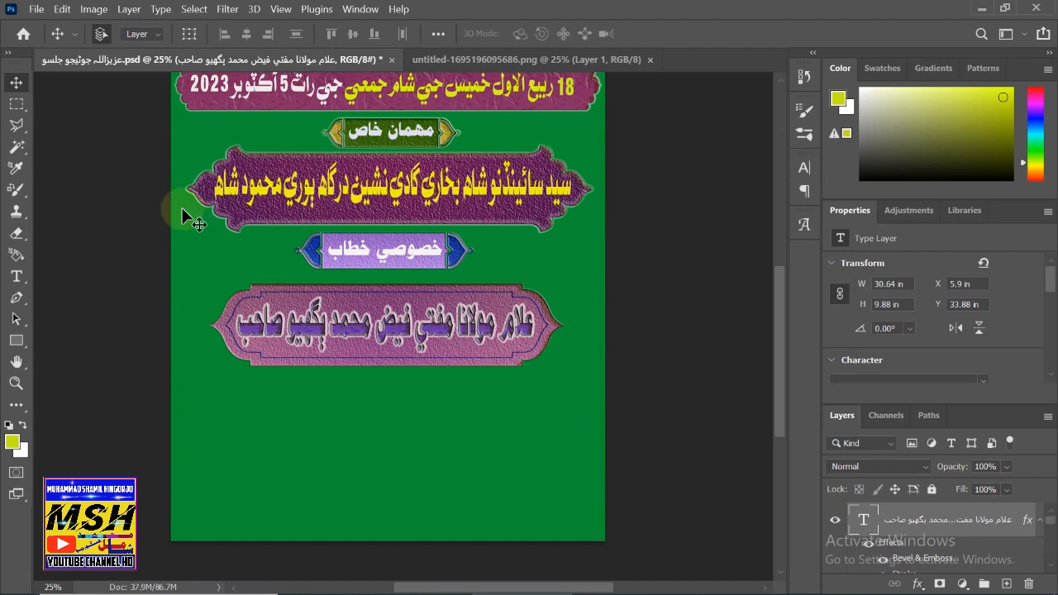
pyautogui.click(465, 61)
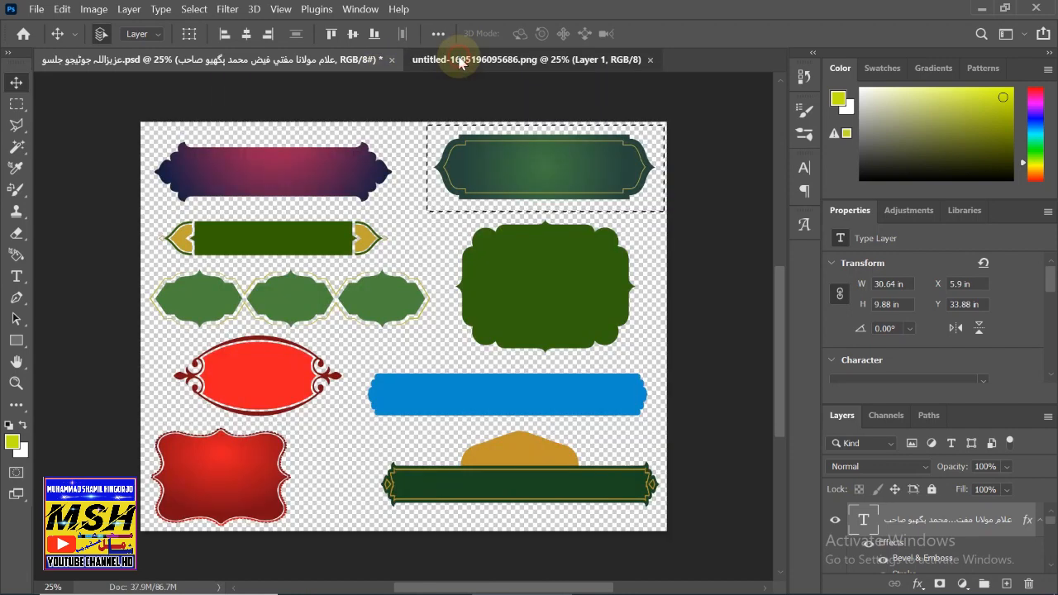
# - Select two green frames on the shapes sheet and place them side by side in the flyer
pyautogui.click(17, 104)
pyautogui.click(149, 265)
pyautogui.moveTo(150, 265); pyautogui.dragTo(336, 324)
pyautogui.press('shift')
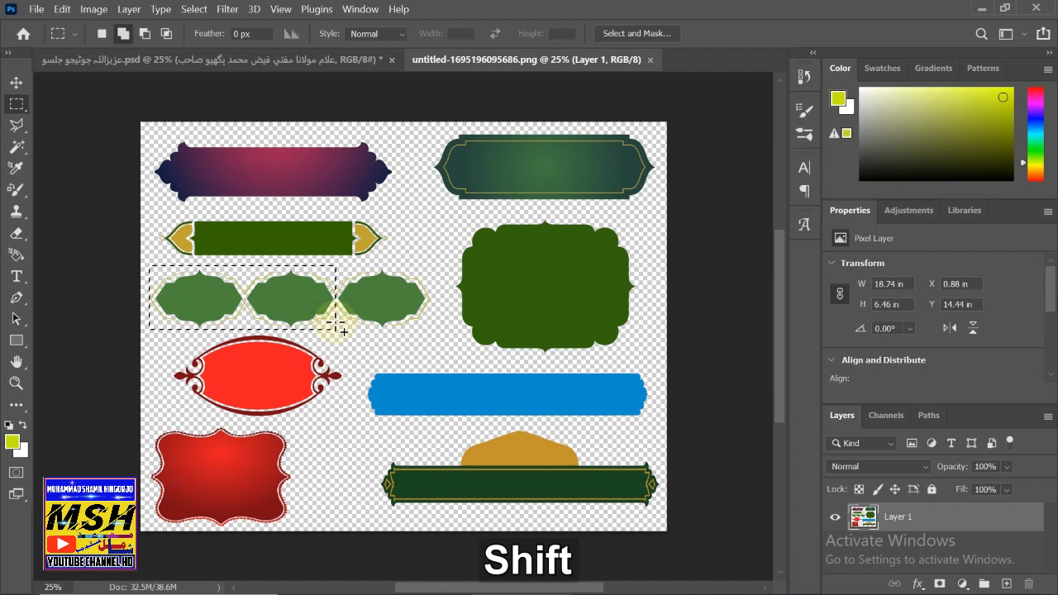
pyautogui.hotkey('shift', 'F12')
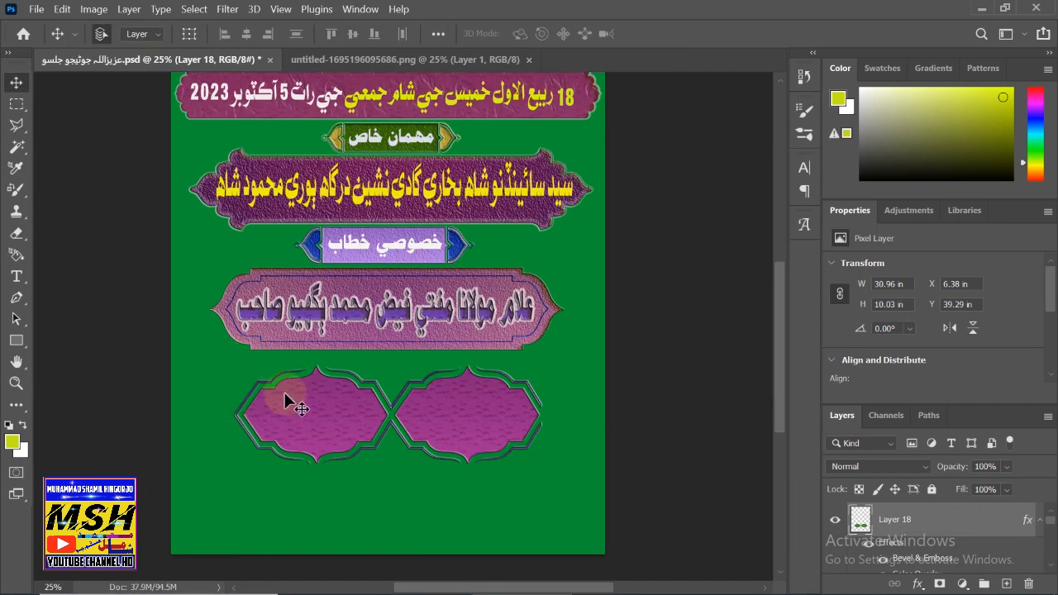
pyautogui.moveTo(295, 413); pyautogui.dragTo(300, 416)
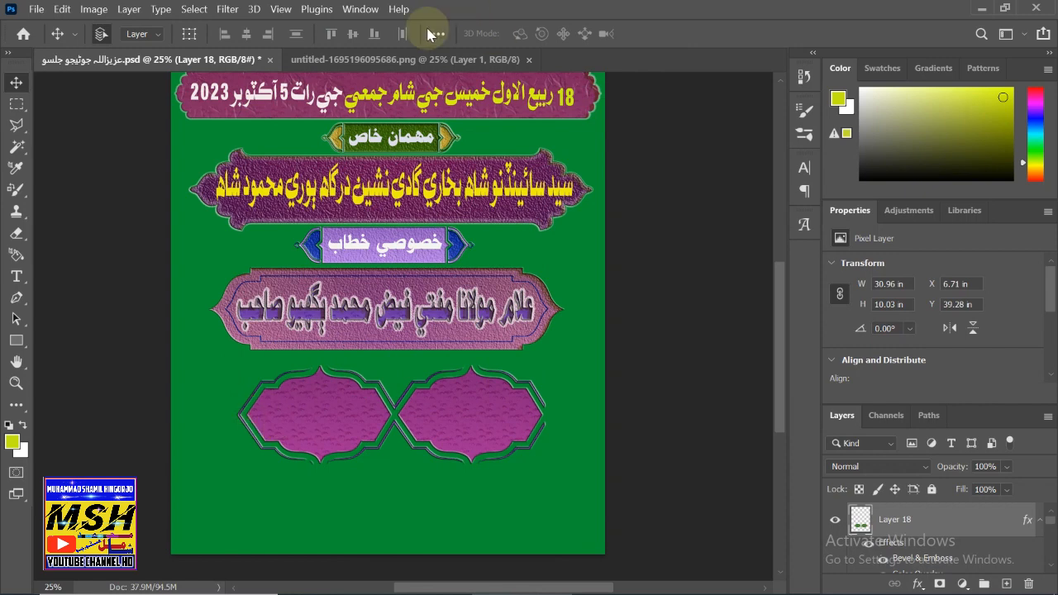
# - Bring the red oval over from the shapes sheet, placing one atop each purple frame
pyautogui.hotkey('ctrl', 'Tab')
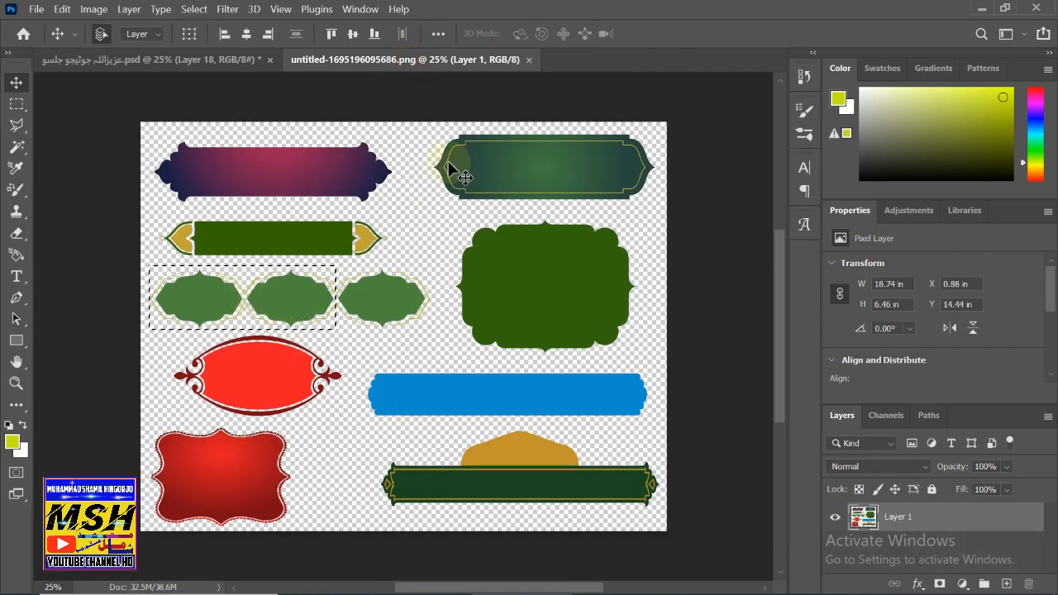
pyautogui.click(161, 64)
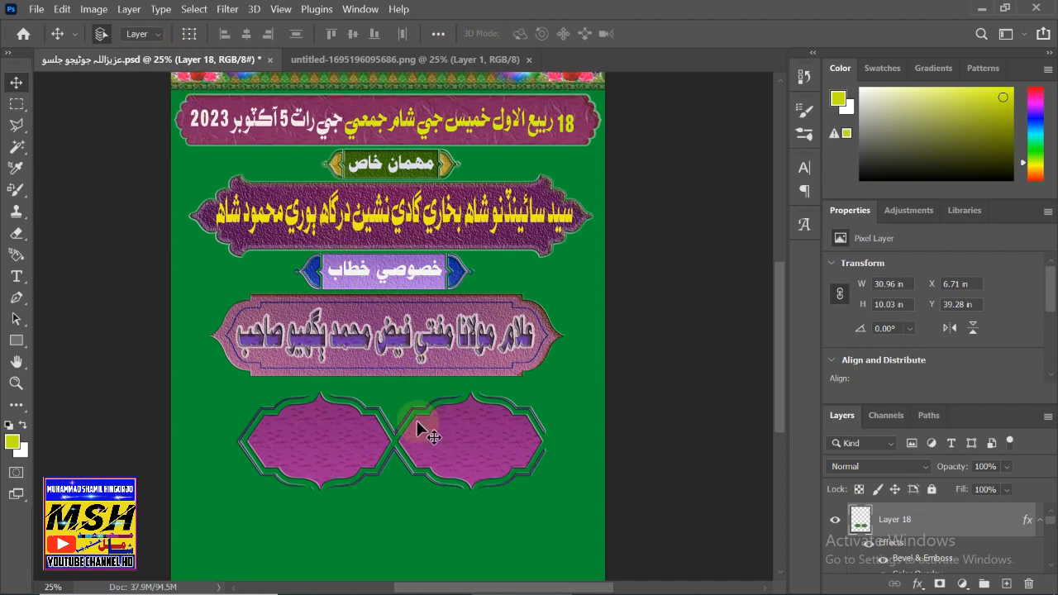
pyautogui.click(313, 60)
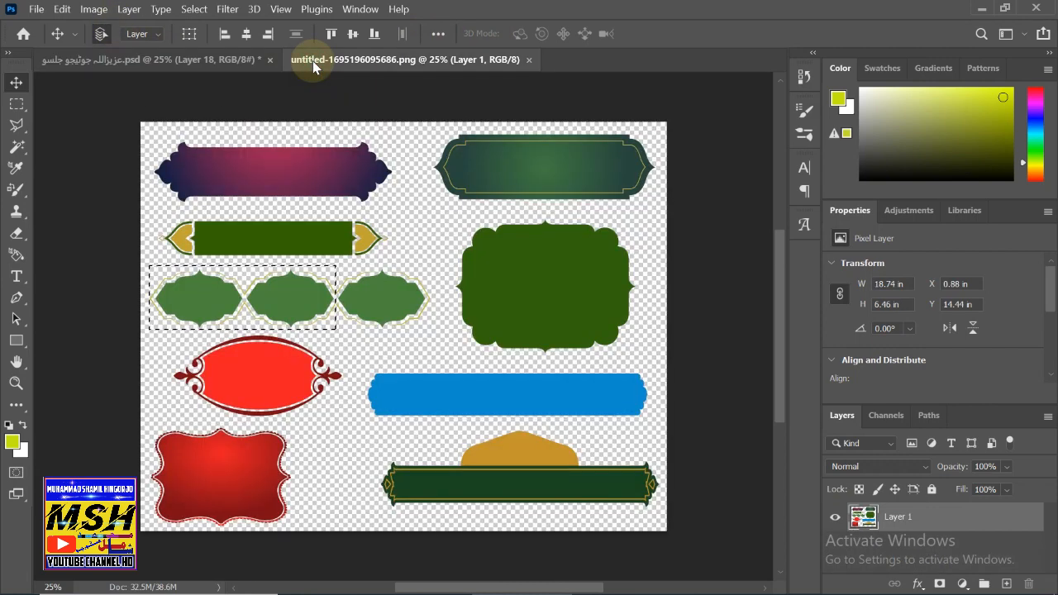
pyautogui.click(195, 57)
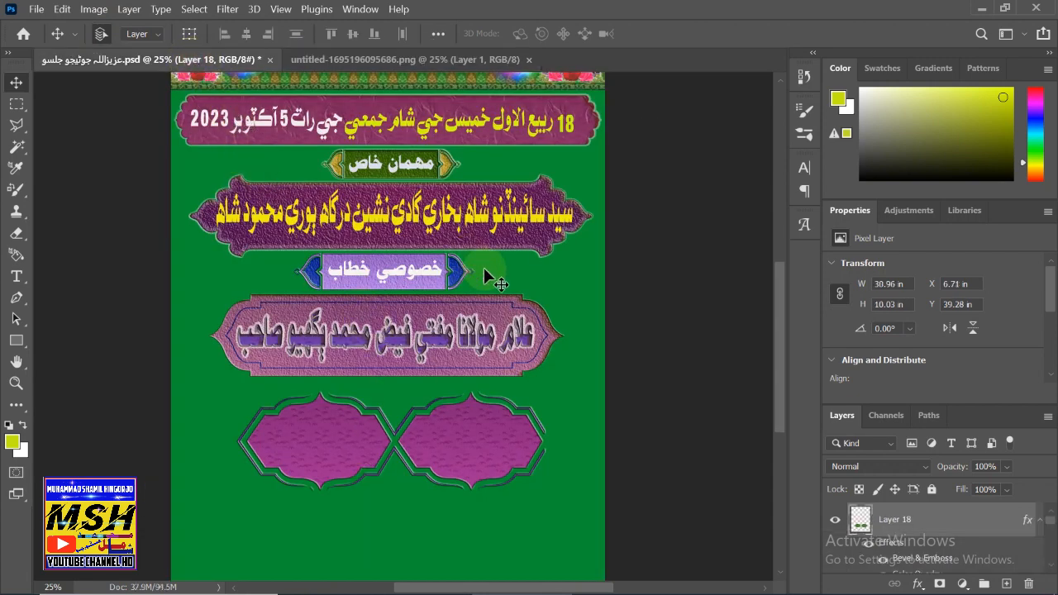
pyautogui.press('shift')
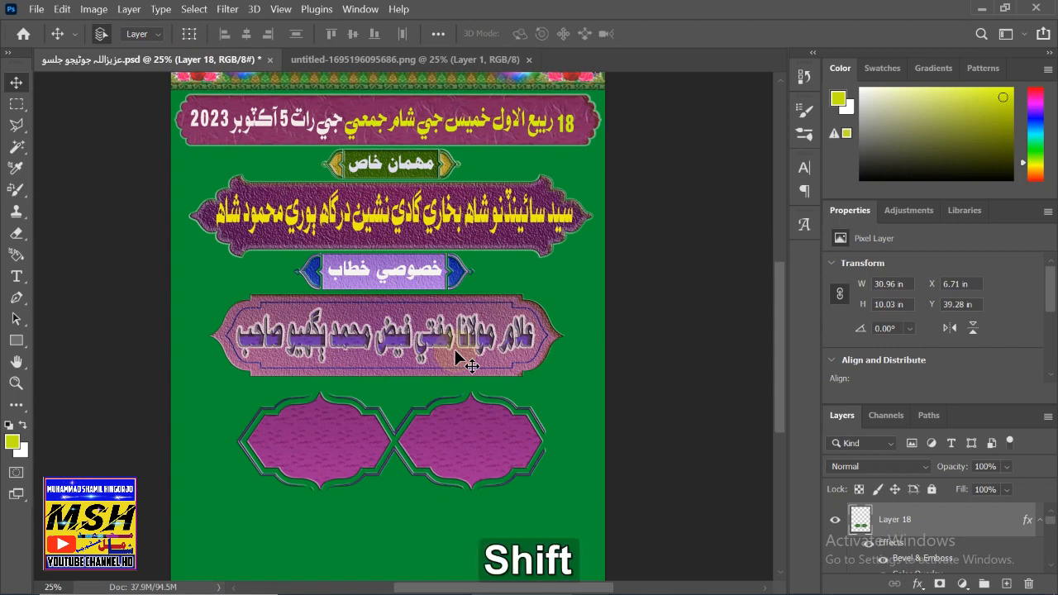
pyautogui.hotkey('shift', 'F12')
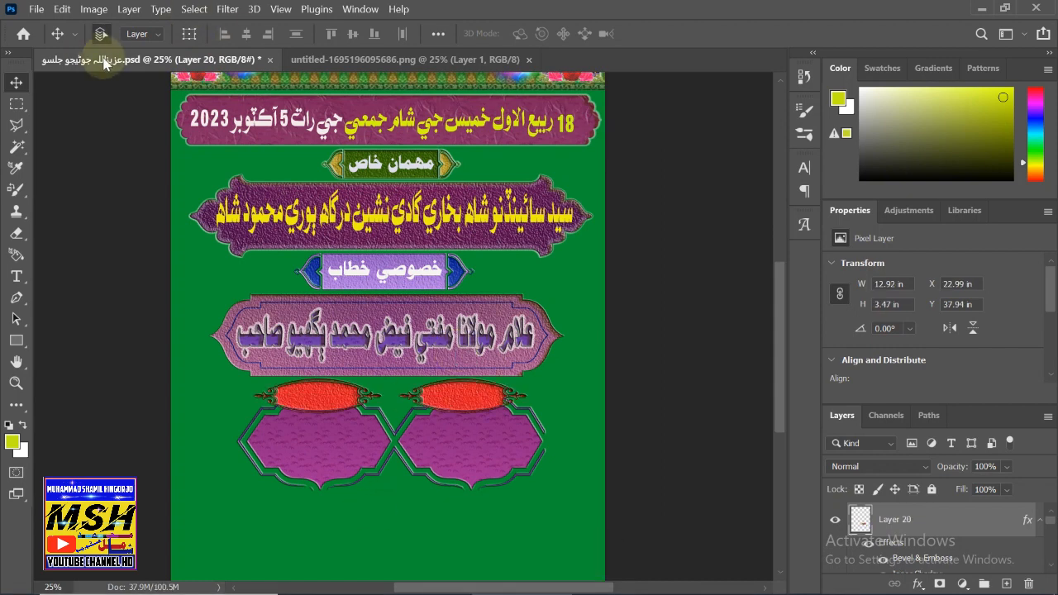
pyautogui.click(341, 61)
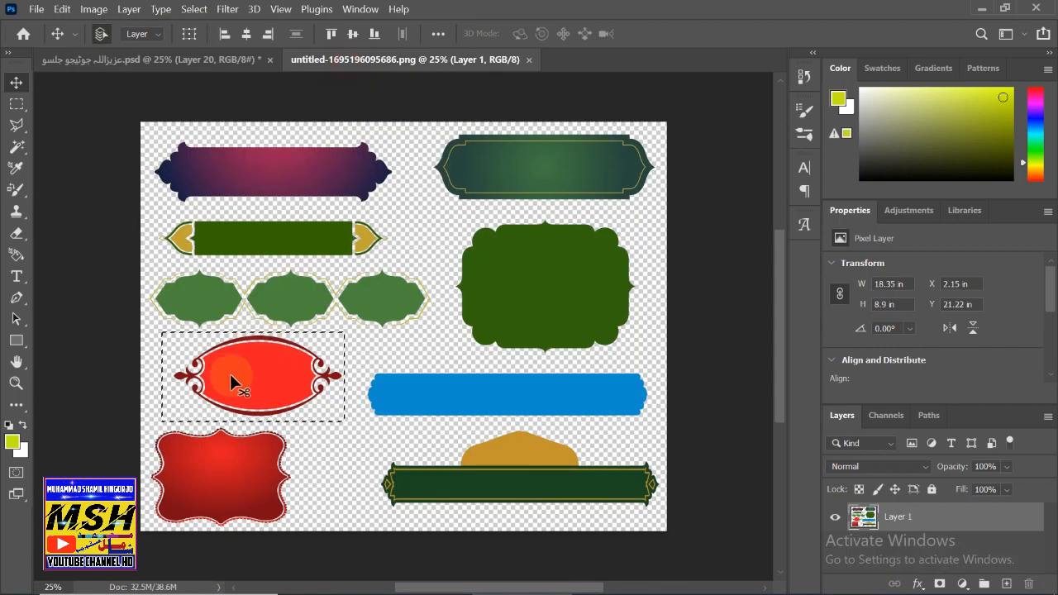
pyautogui.click(70, 61)
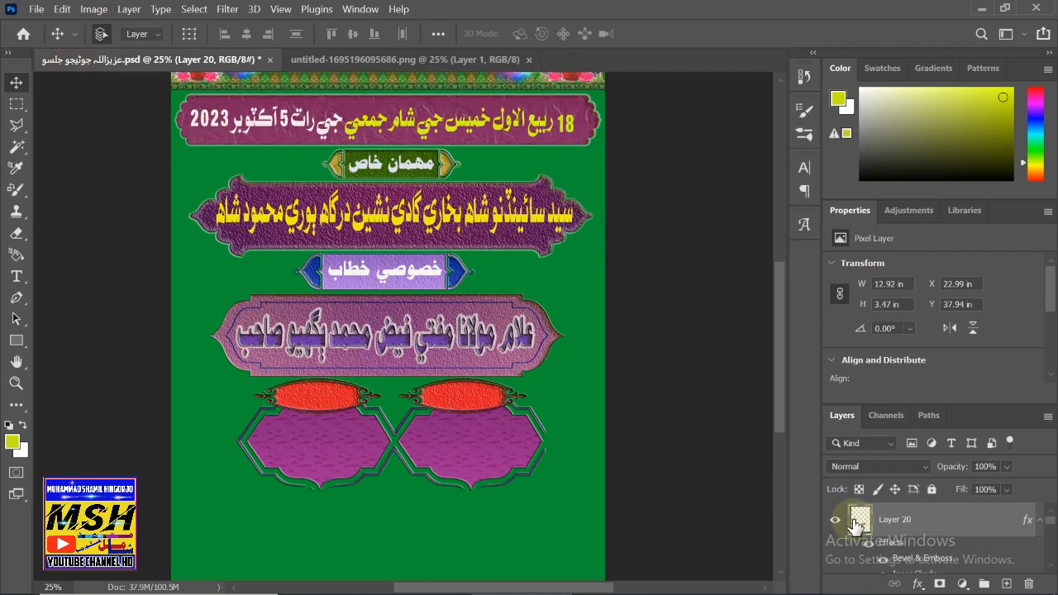
# - Confirm Layer 20's style on the red ovals and label them 'تلاوت كلام پاڪ' and 'اسٽيج سيڪريٽري'
pyautogui.click(959, 521)
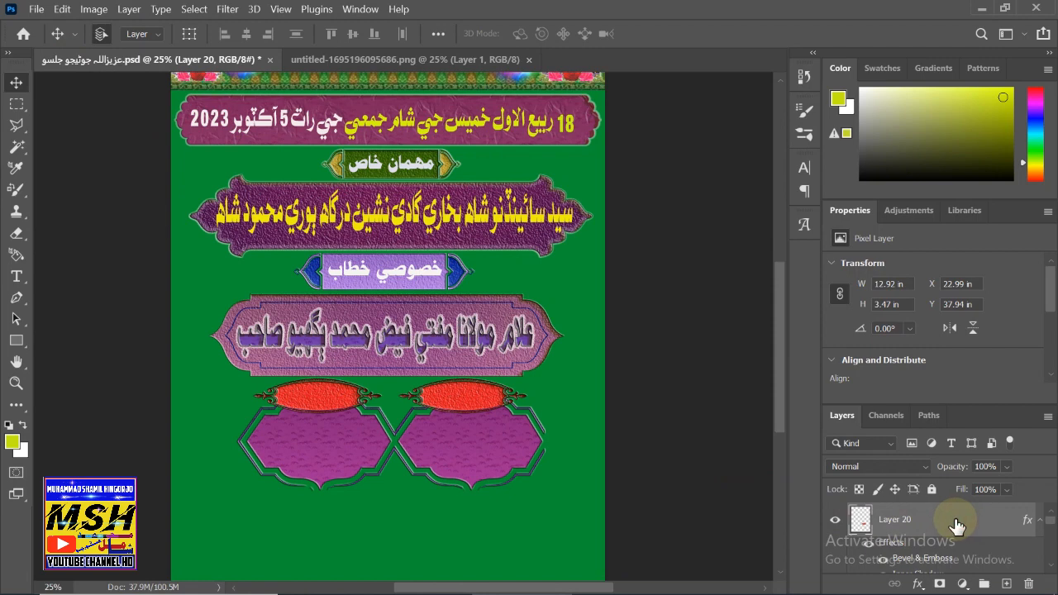
pyautogui.doubleClick(957, 527)
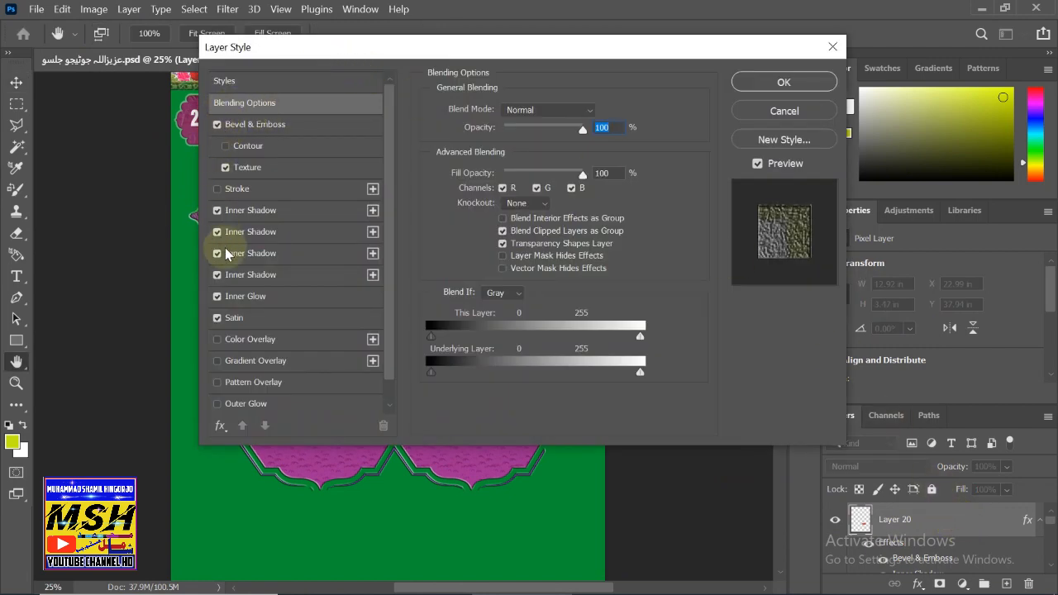
pyautogui.click(748, 81)
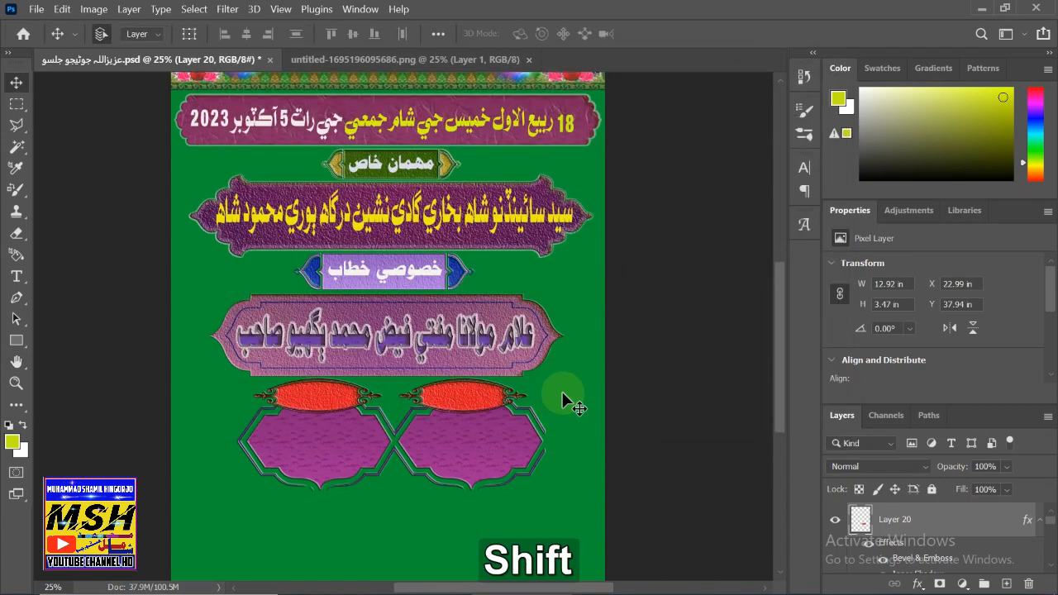
pyautogui.hotkey('shift', 'F12')
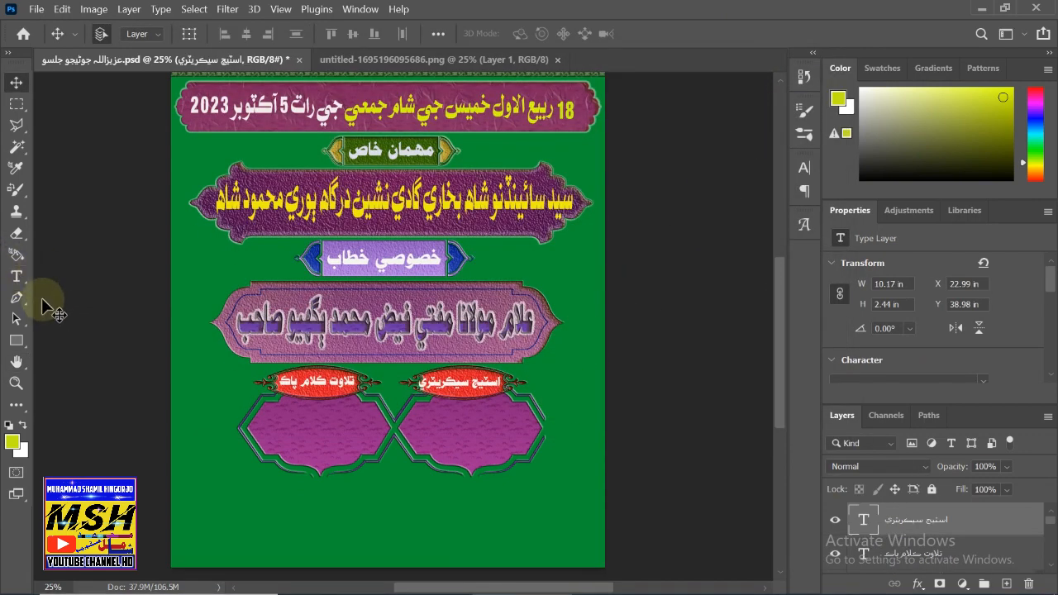
pyautogui.click(17, 276)
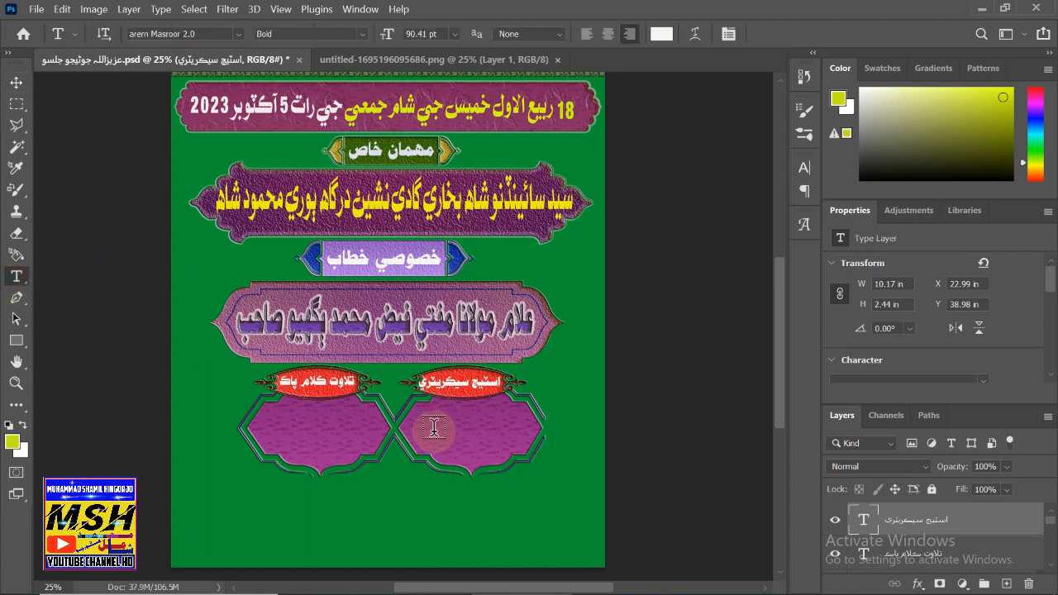
# - Draw a text box over the right frame and type the first word of the secretary's name
pyautogui.moveTo(399, 413); pyautogui.dragTo(581, 481)
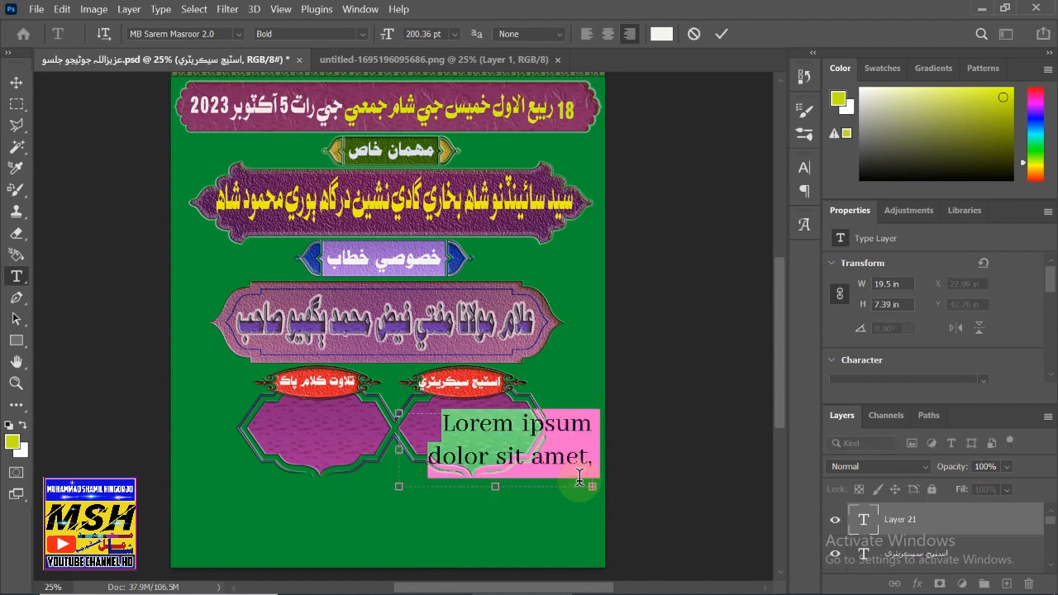
pyautogui.press('BackSpace')
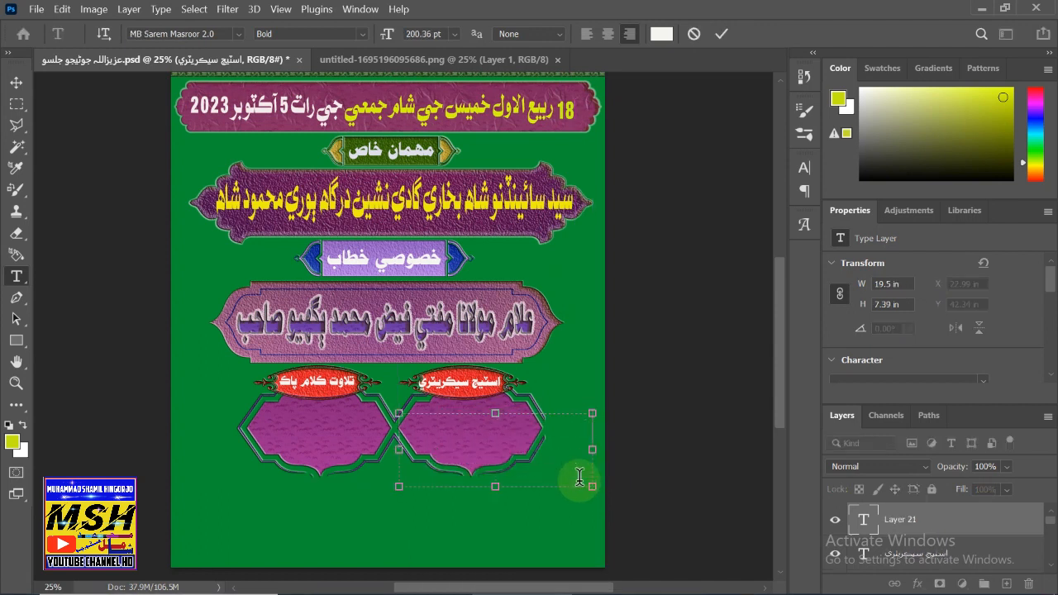
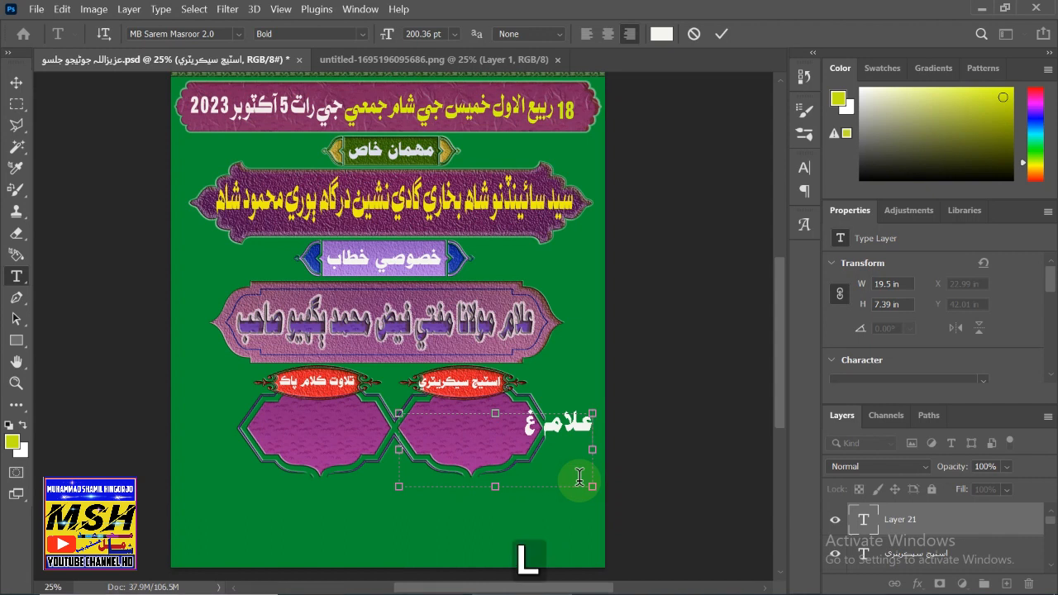
# - Type the rest of the name's first line, correcting the typos
pyautogui.hotkey('shift', 'F12')
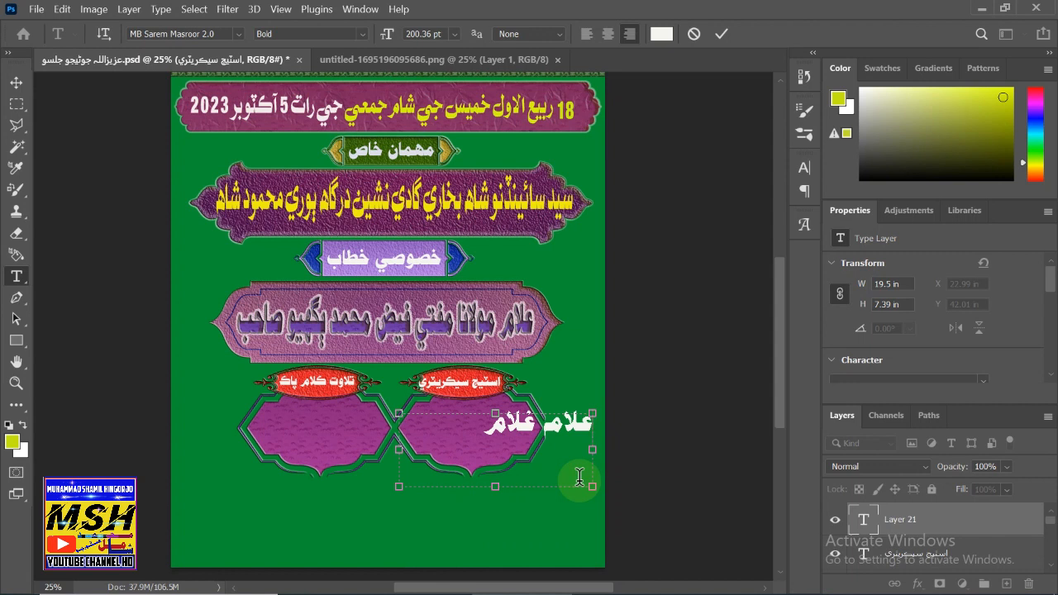
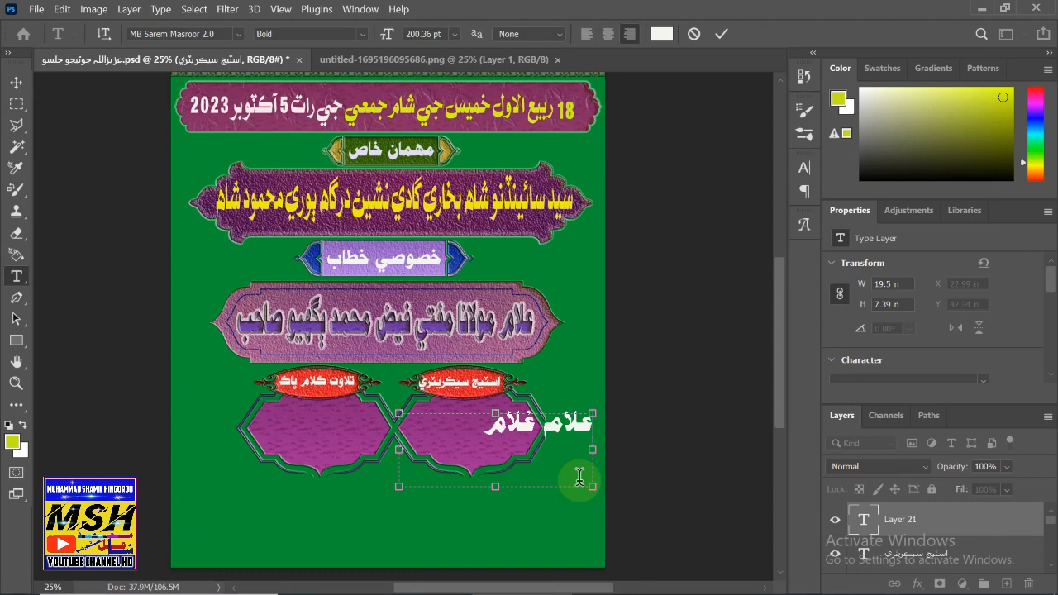
pyautogui.press('space')
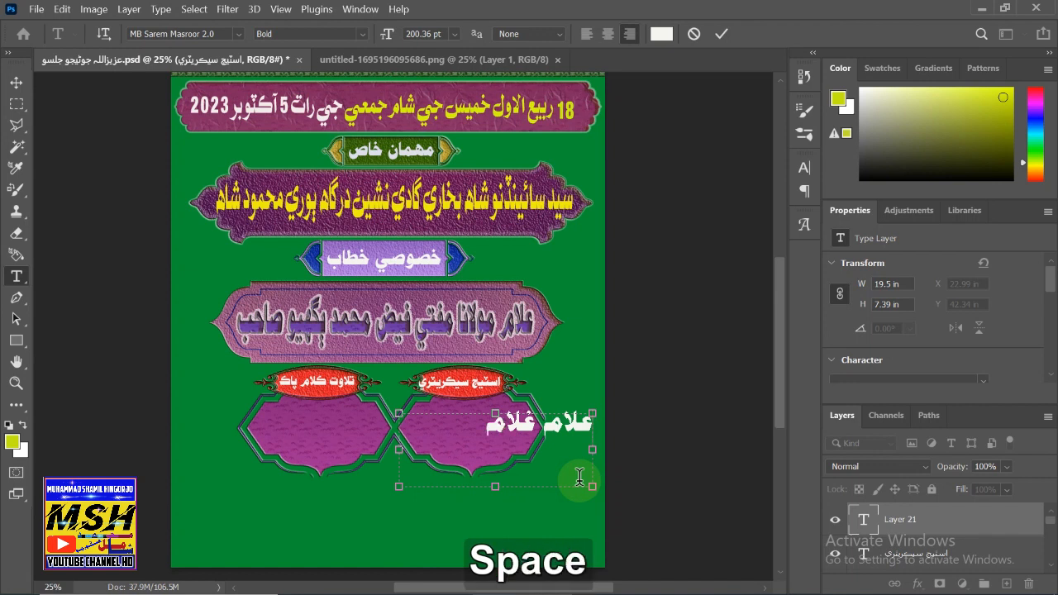
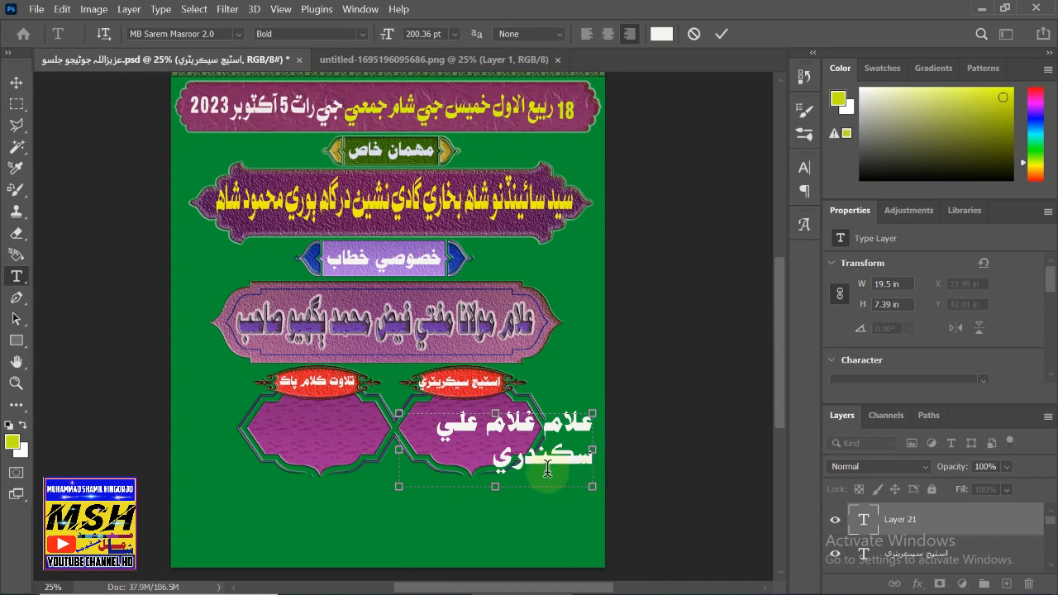
# - Add the name's second line and commit the two-line white text
pyautogui.click(430, 423)
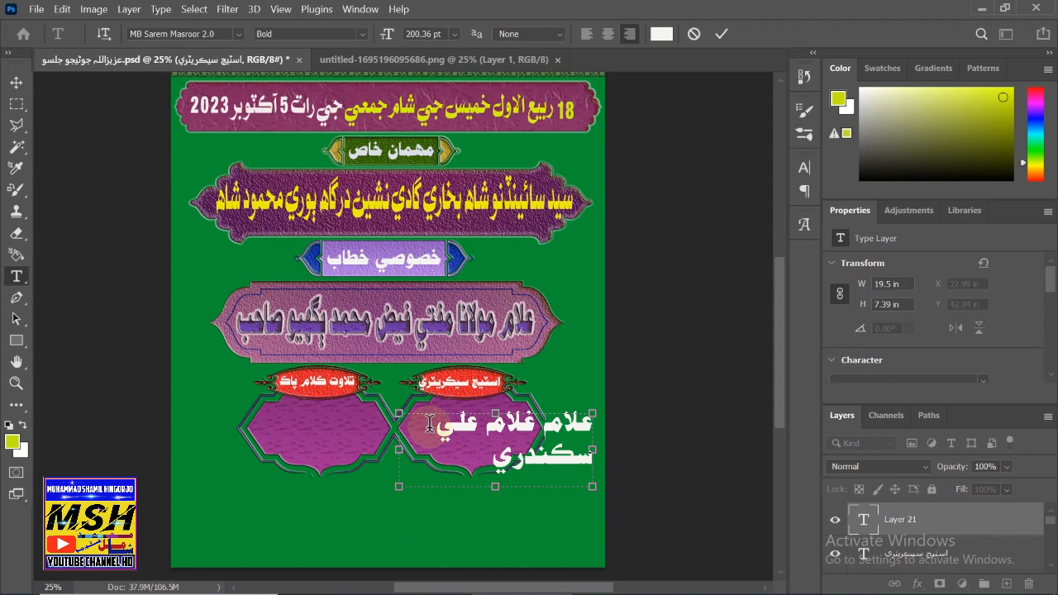
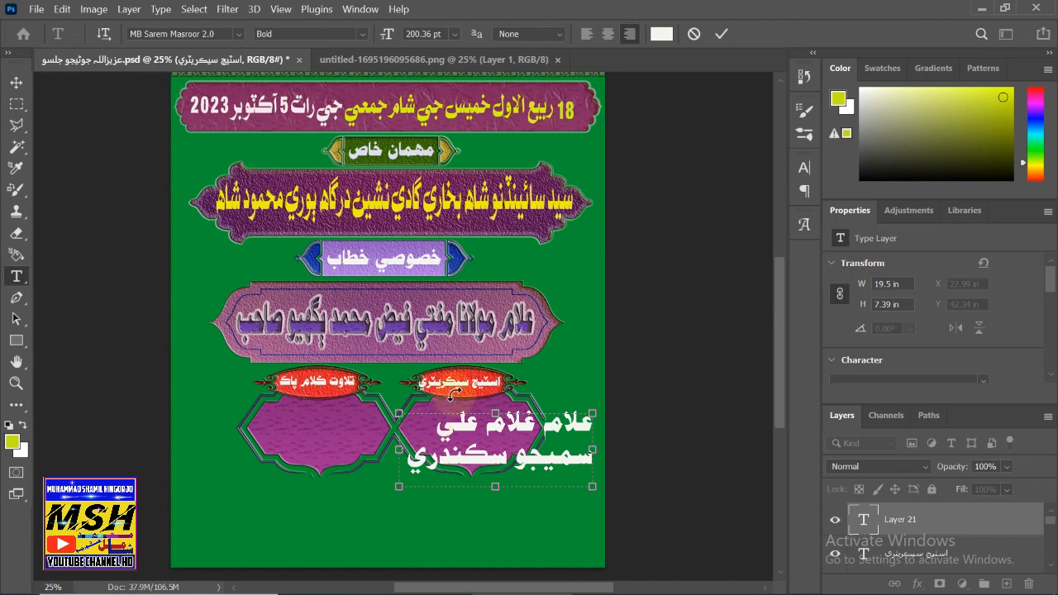
pyautogui.click(16, 83)
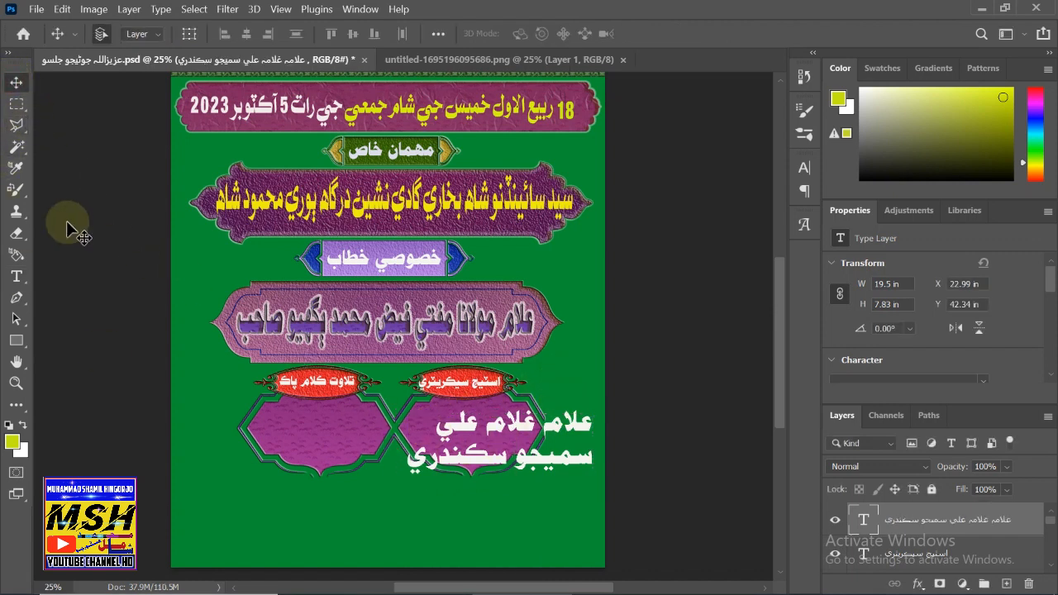
# - Centre-align both lines of the stage secretary's white name in the right purple frame
pyautogui.hotkey('ctrl', 't')
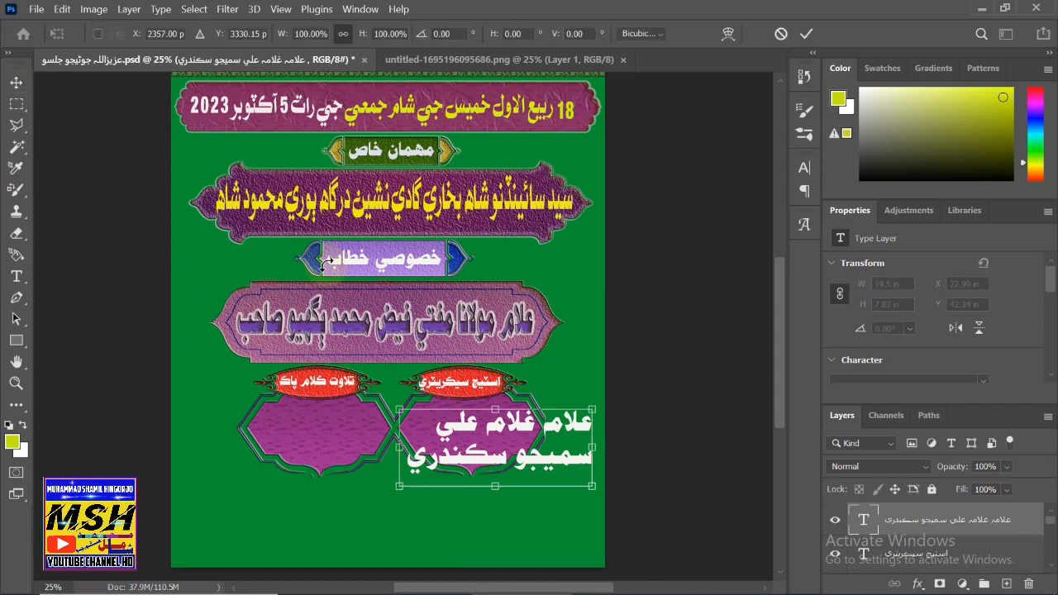
pyautogui.click(412, 466)
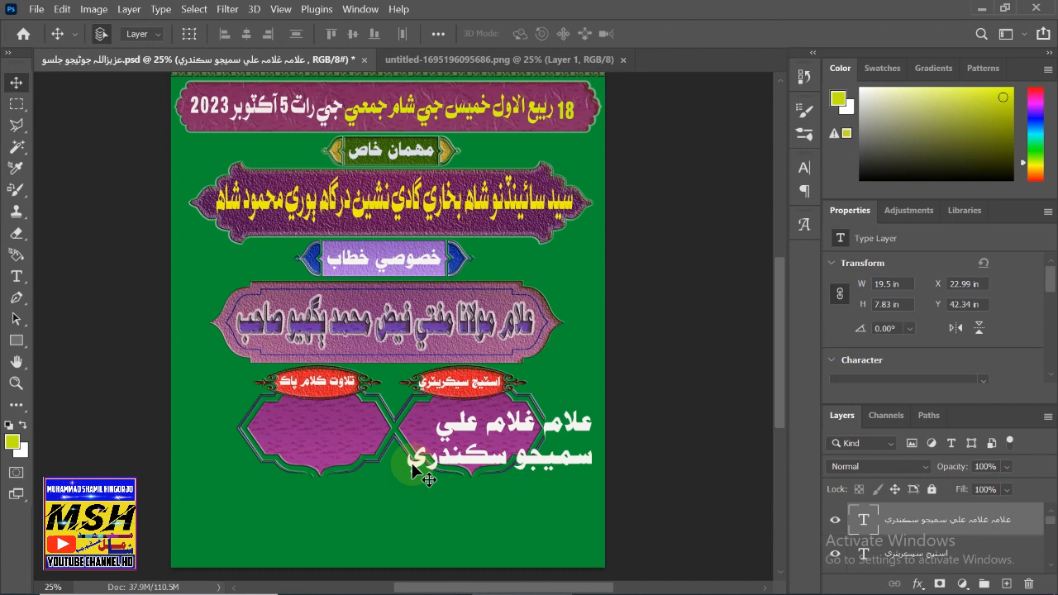
pyautogui.click(16, 276)
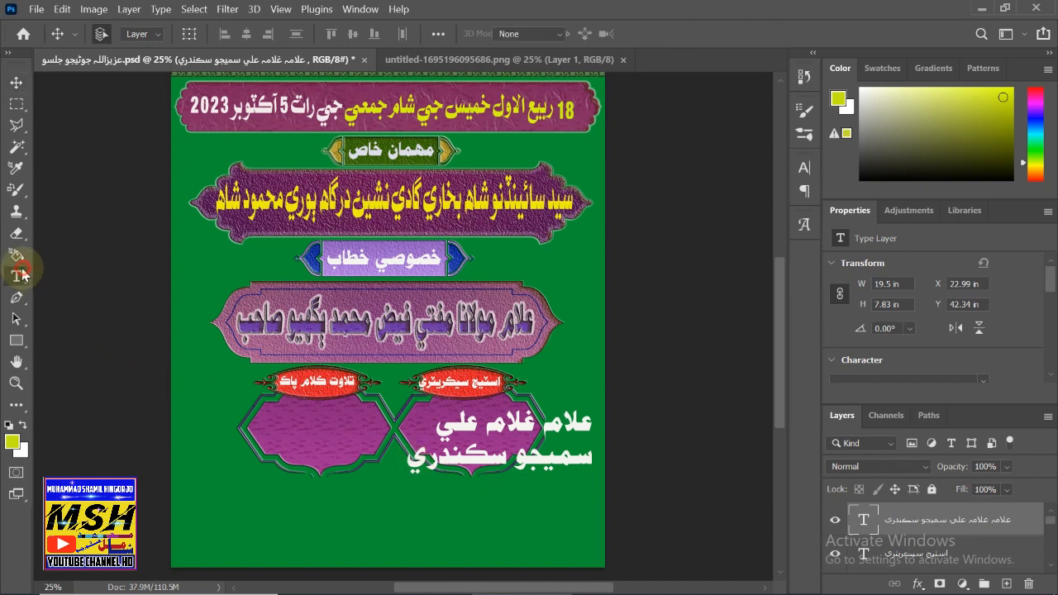
pyautogui.doubleClick(417, 465)
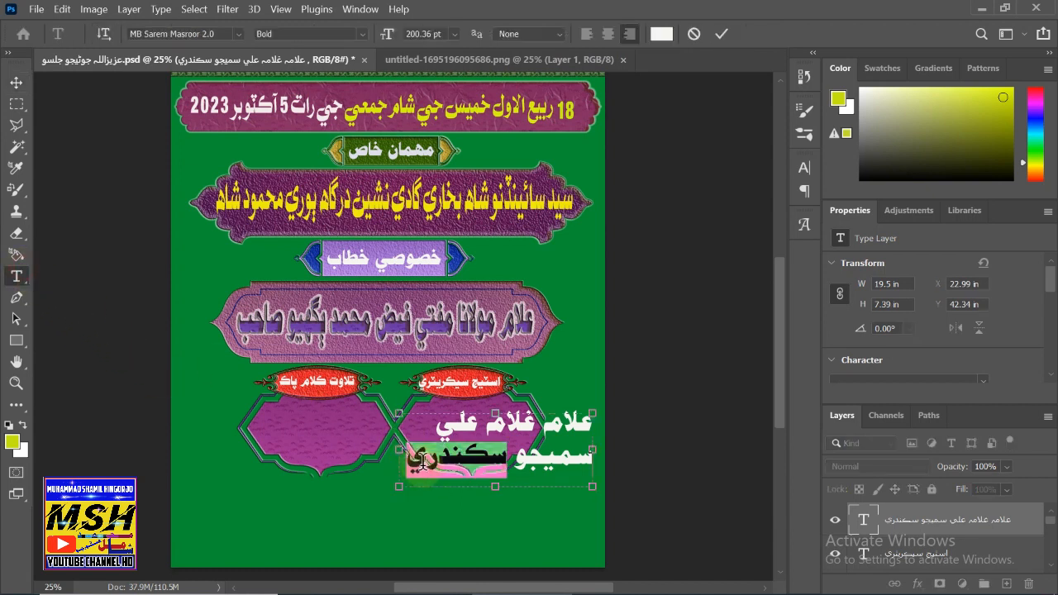
pyautogui.moveTo(398, 484); pyautogui.dragTo(592, 427)
pyautogui.moveTo(410, 466); pyautogui.dragTo(588, 401)
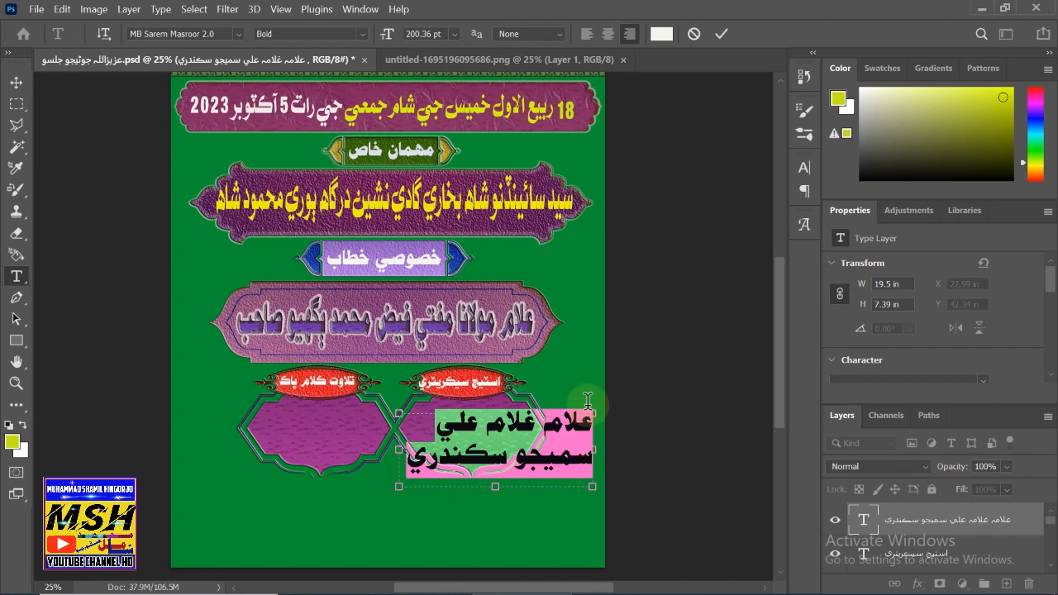
pyautogui.click(607, 34)
pyautogui.click(15, 86)
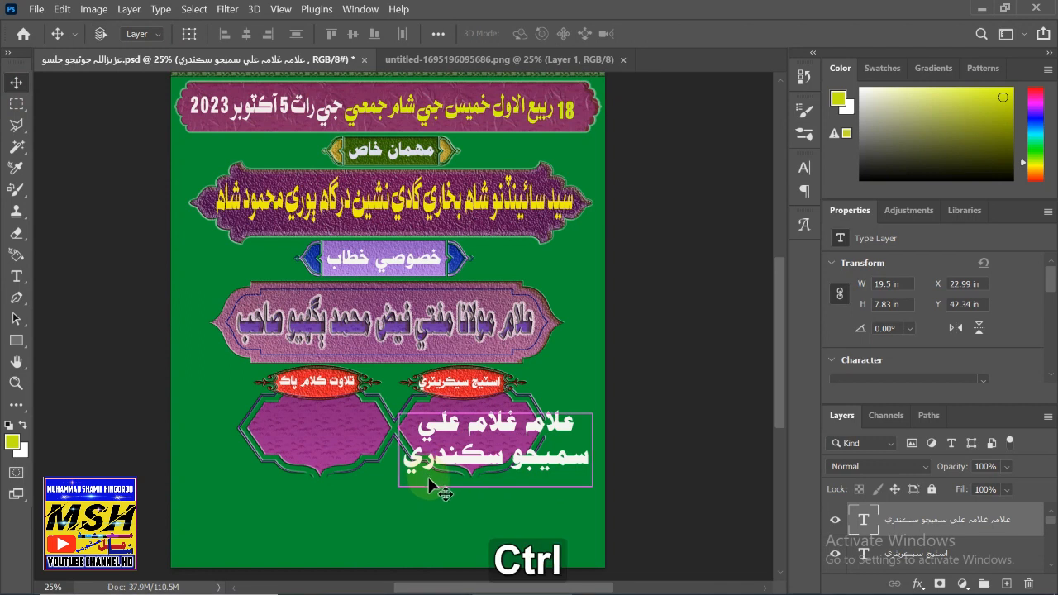
# - Shrink the two-line name proportionally and move it up and left toward the right frame
pyautogui.hotkey('ctrl', 't')
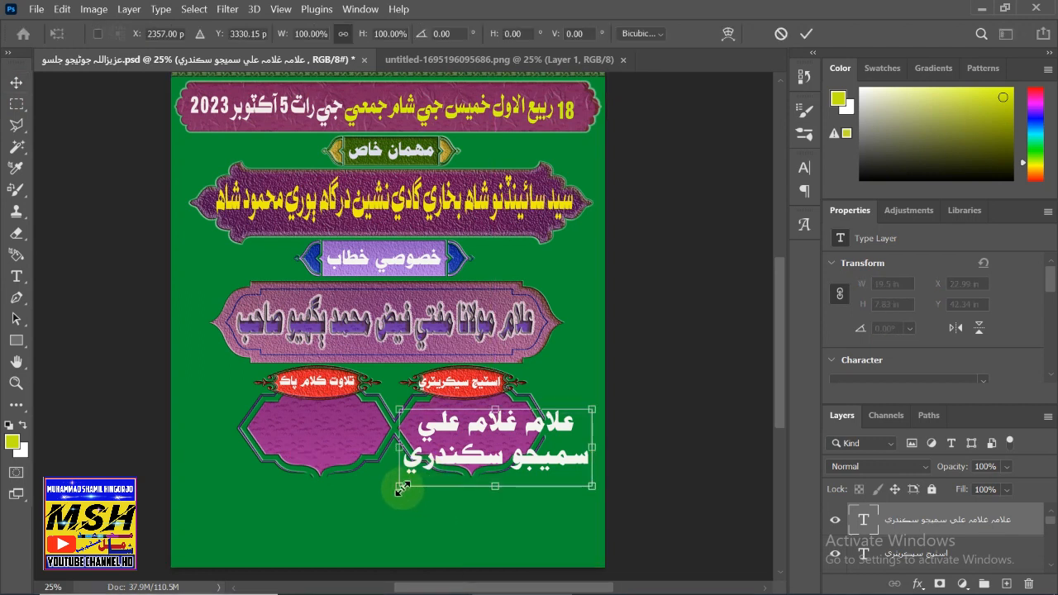
pyautogui.moveTo(400, 486); pyautogui.dragTo(461, 475)
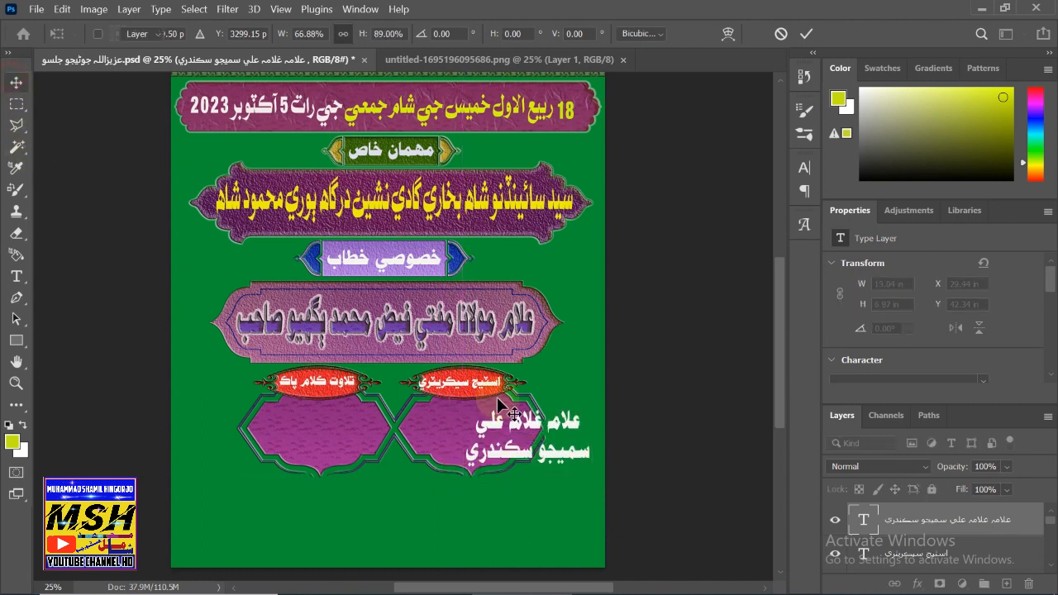
pyautogui.press('Return')
pyautogui.moveTo(512, 424); pyautogui.dragTo(460, 416)
pyautogui.press('ctrl')
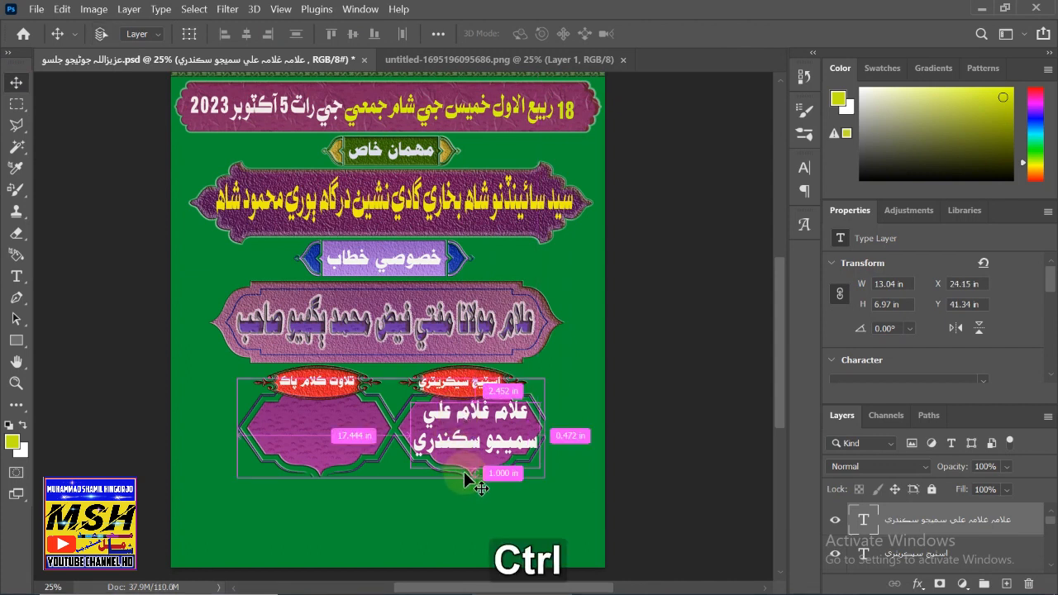
# - Refit the name at 91.25% by 82.46% inside the right frame, then copy and paste a duplicate
pyautogui.hotkey('ctrl', 't')
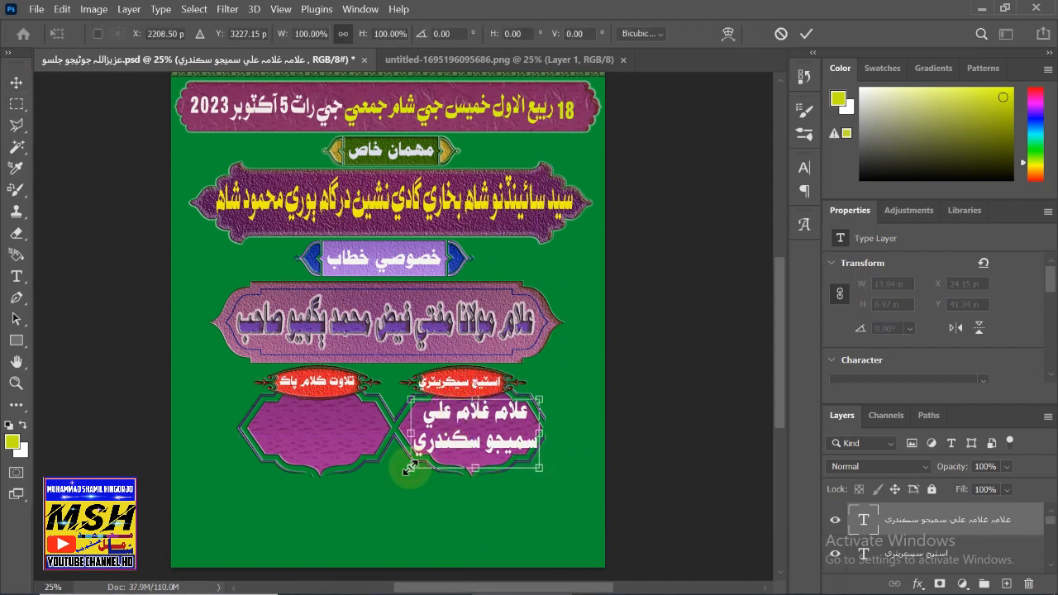
pyautogui.moveTo(409, 470); pyautogui.dragTo(442, 463)
pyautogui.moveTo(464, 417)
pyautogui.mouseDown()
pyautogui.moveTo(437, 417)
pyautogui.moveTo(445, 426)
pyautogui.mouseUp()
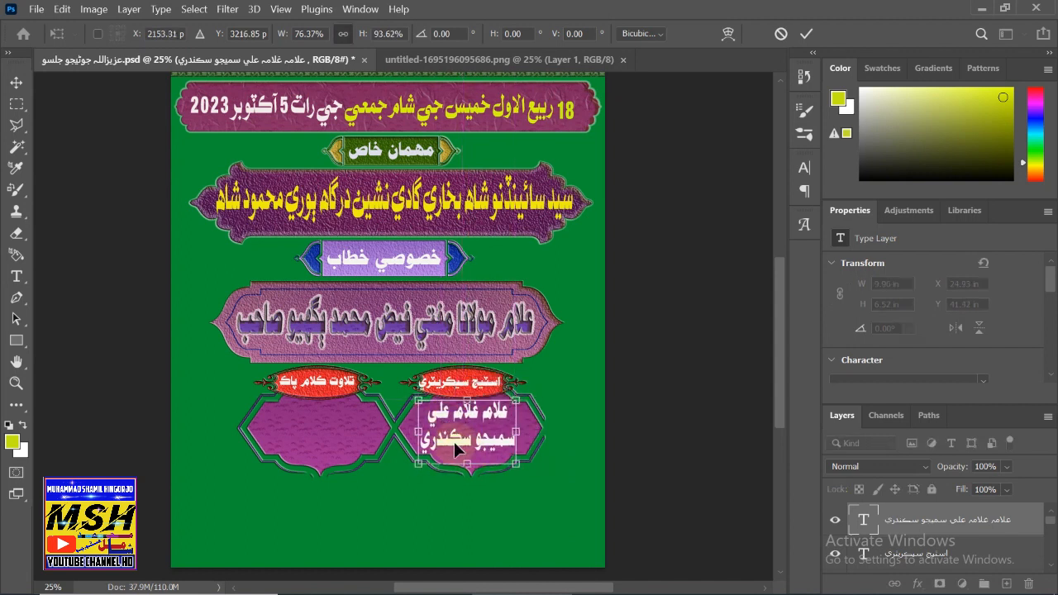
pyautogui.moveTo(419, 464); pyautogui.dragTo(402, 455)
pyautogui.moveTo(424, 417); pyautogui.dragTo(434, 418)
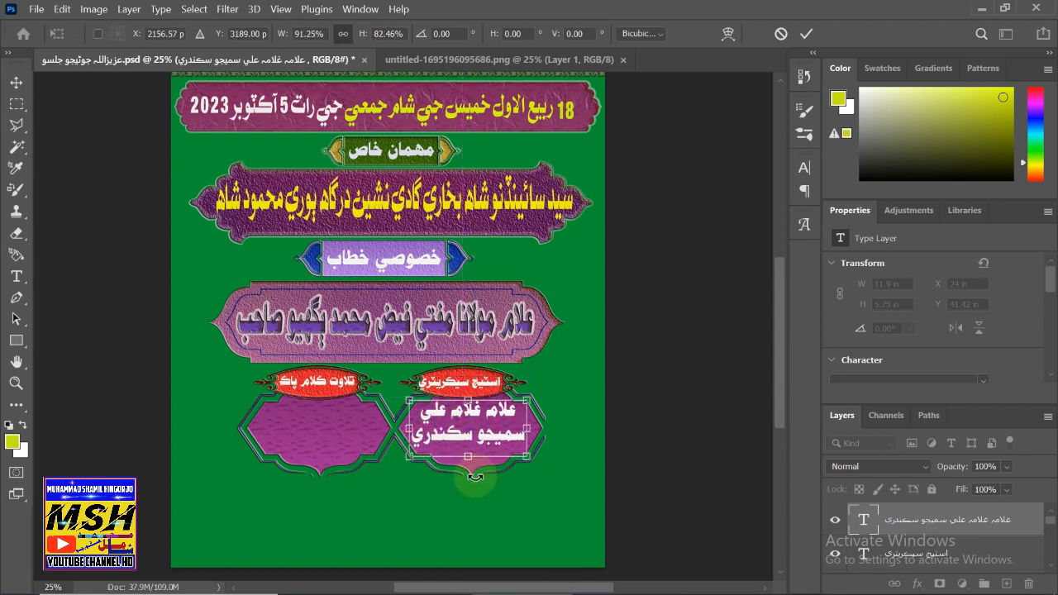
pyautogui.press('Right')
pyautogui.press('Down')
pyautogui.press('Down')
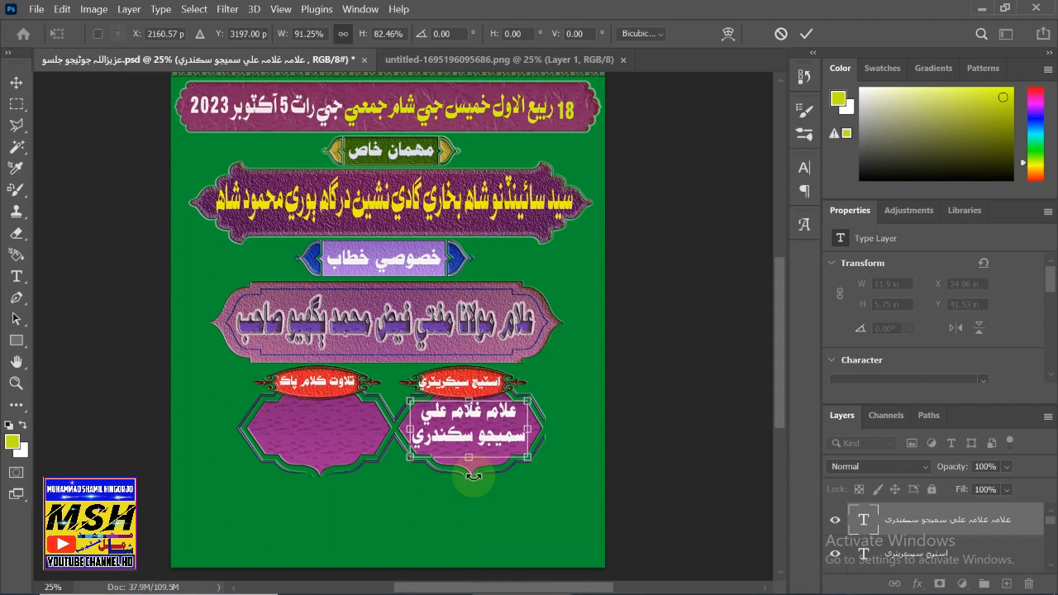
pyautogui.click(15, 81)
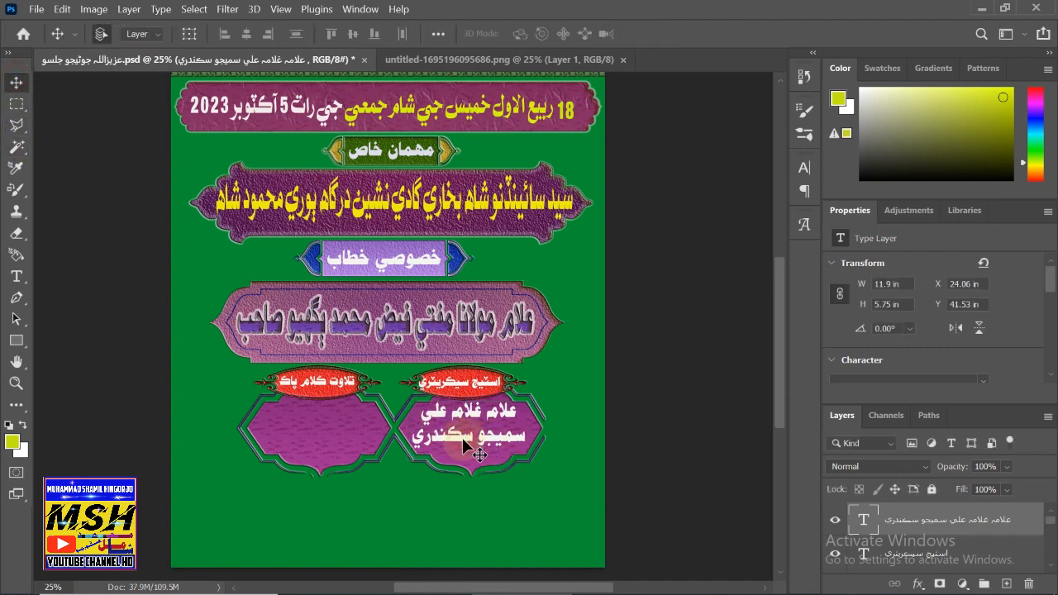
pyautogui.hotkey('ctrl', 'c')
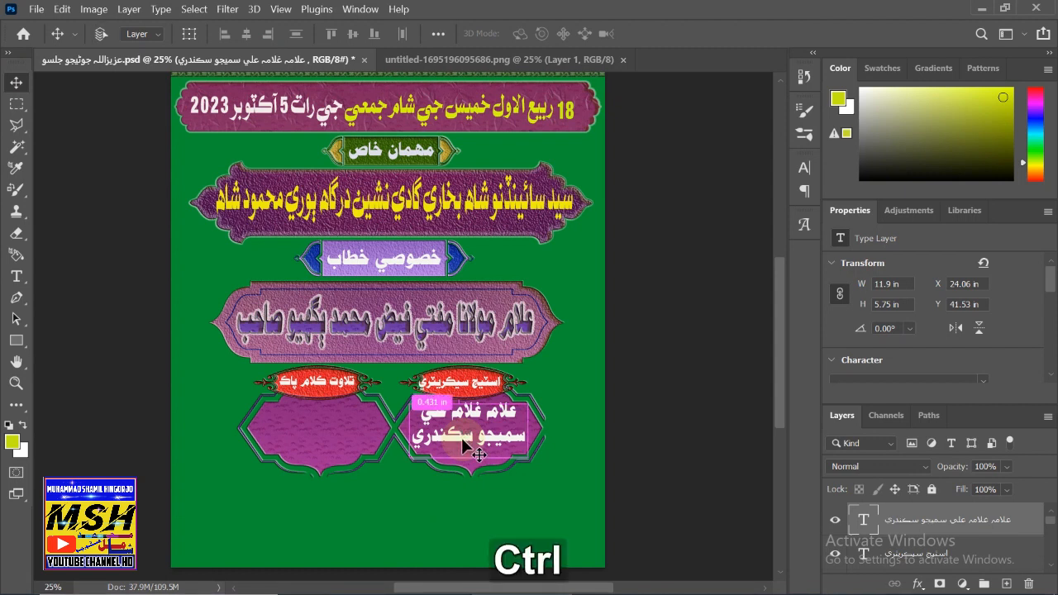
pyautogui.hotkey('ctrl', 'v')
# - Move the pasted name copy onto the left frame so it holds the reciter's single-line name
pyautogui.moveTo(386, 327); pyautogui.dragTo(315, 436)
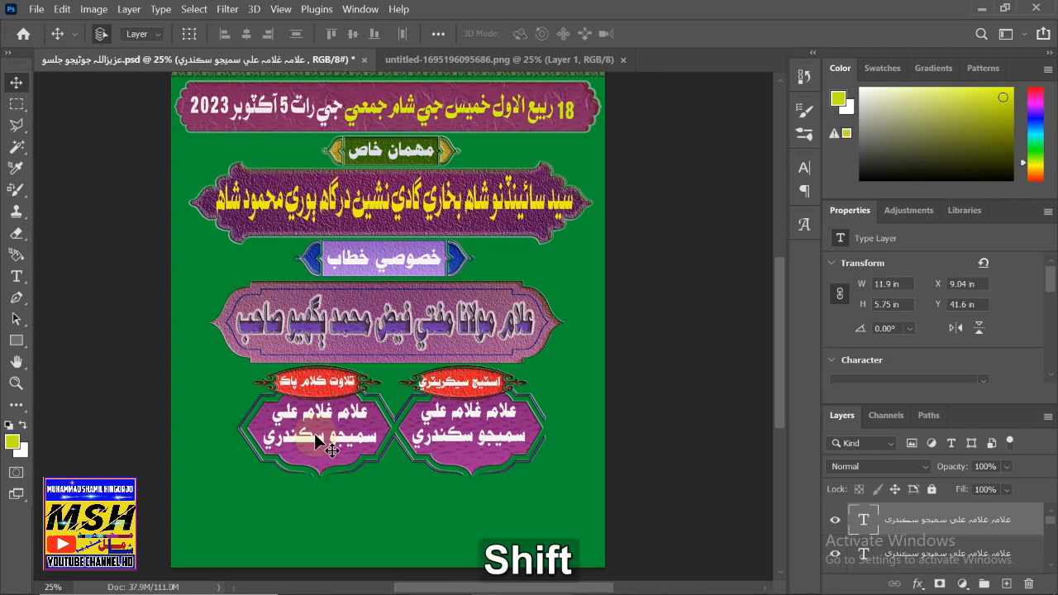
pyautogui.hotkey('shift', 'F12')
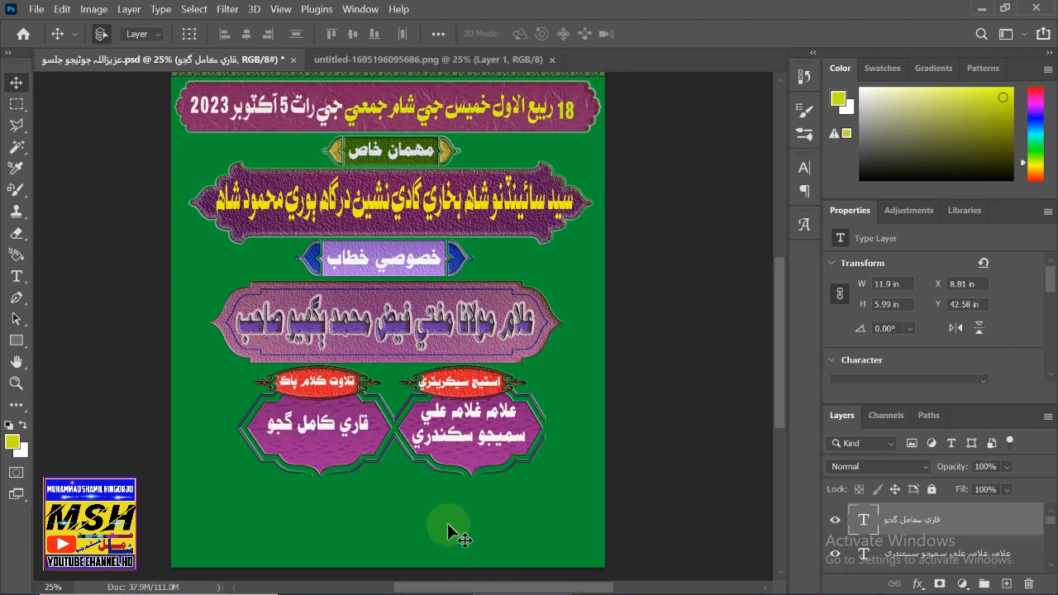
pyautogui.scroll(-2, 506, 514)
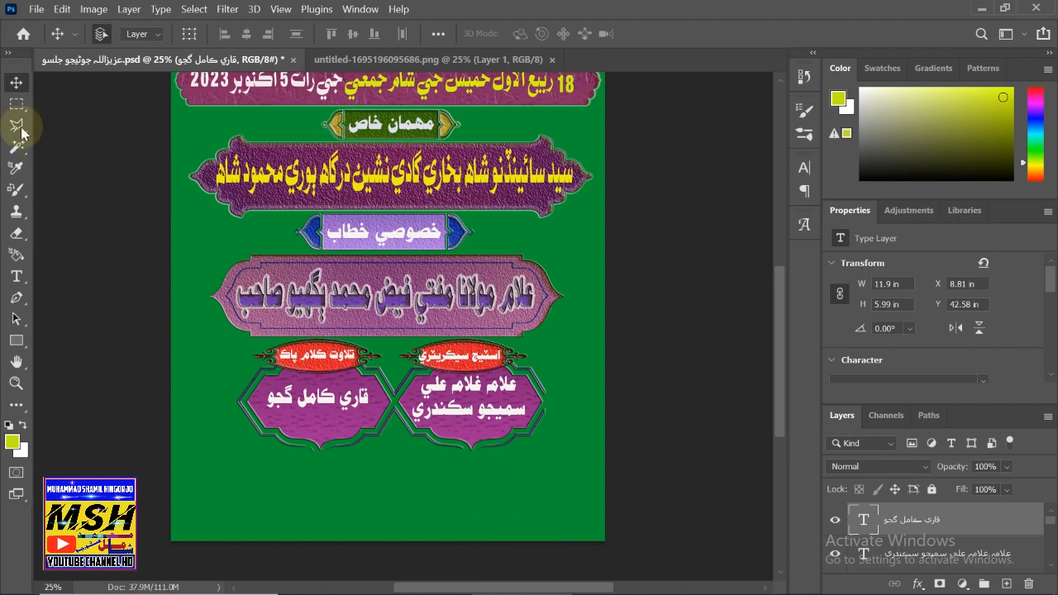
# - Marquee-select the blue ribbon on the shapes PNG, copy it, and paste it into the flyer .psd
pyautogui.click(371, 61)
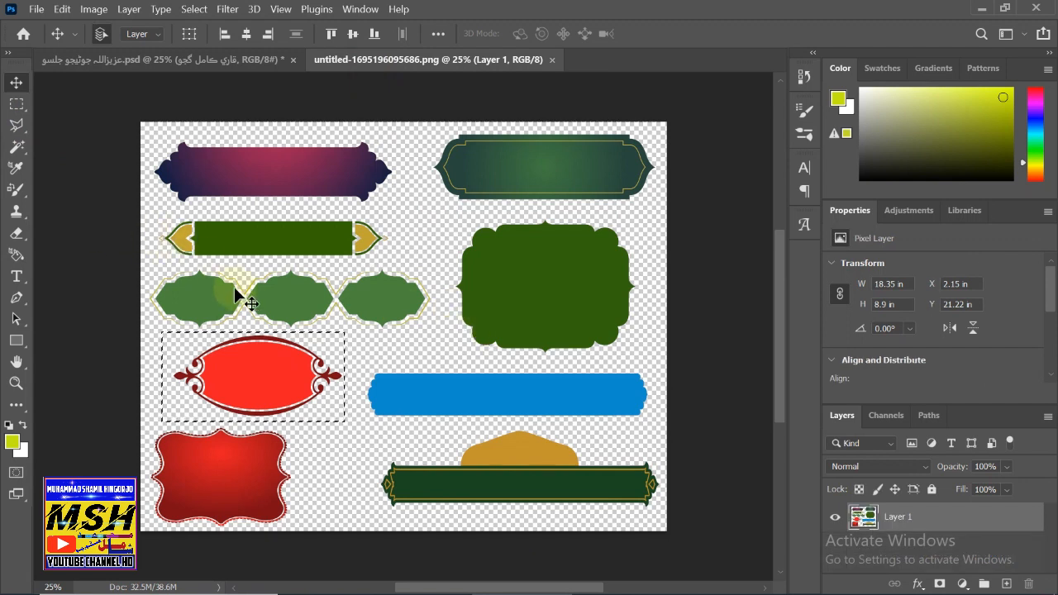
pyautogui.click(17, 104)
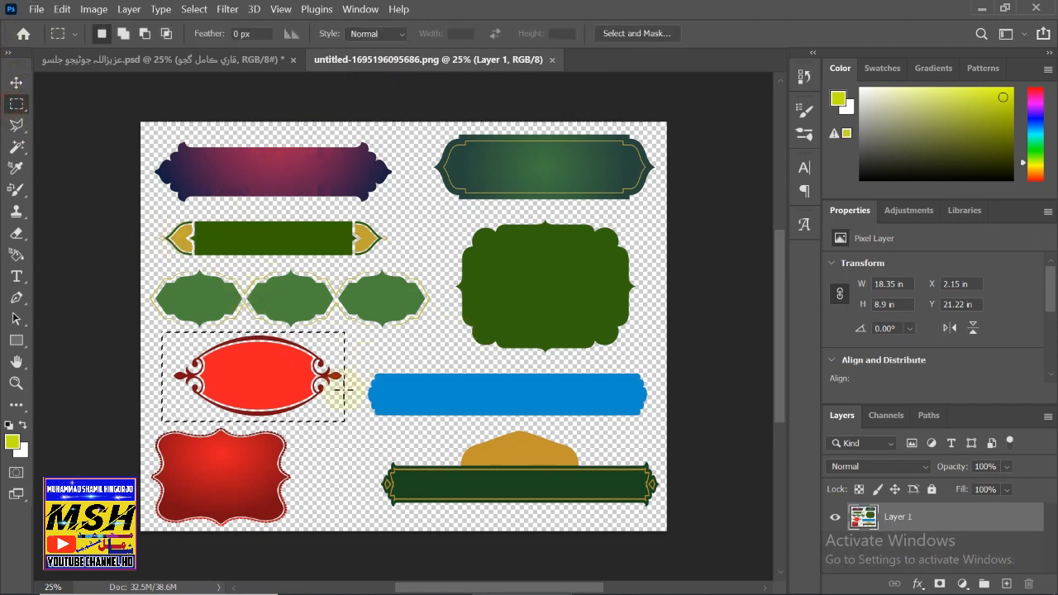
pyautogui.click(124, 62)
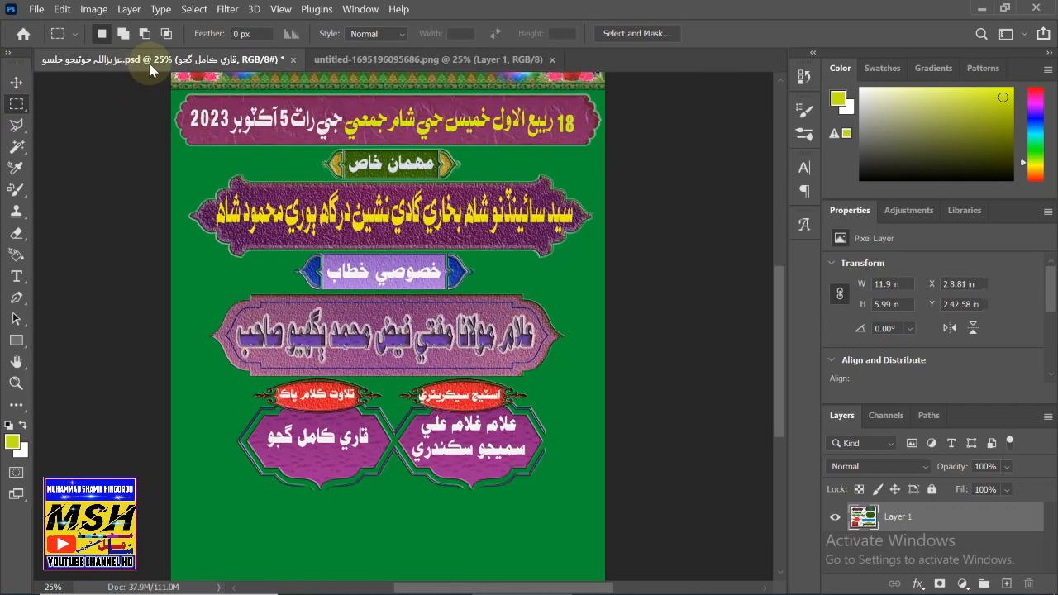
pyautogui.click(388, 59)
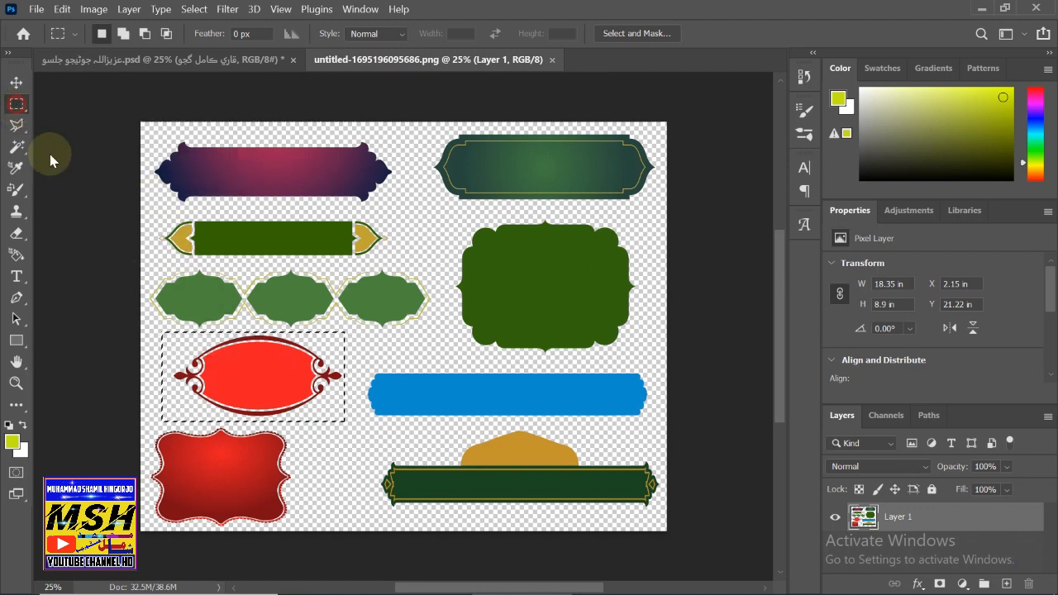
pyautogui.click(361, 365)
pyautogui.moveTo(360, 365); pyautogui.dragTo(655, 424)
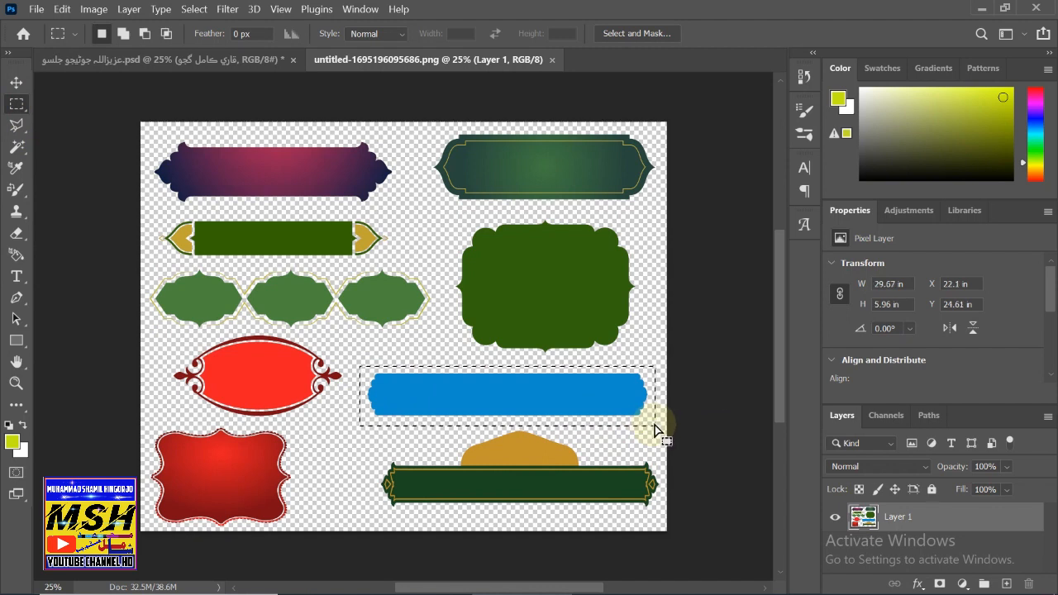
pyautogui.press('ctrl')
pyautogui.hotkey('ctrl', 'c')
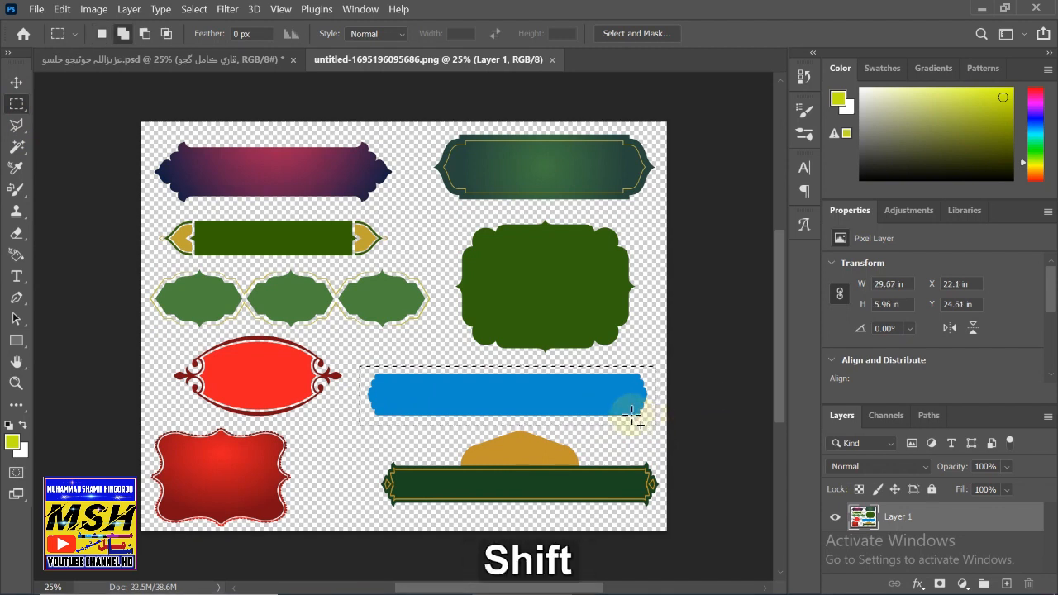
pyautogui.hotkey('shift', 'F12')
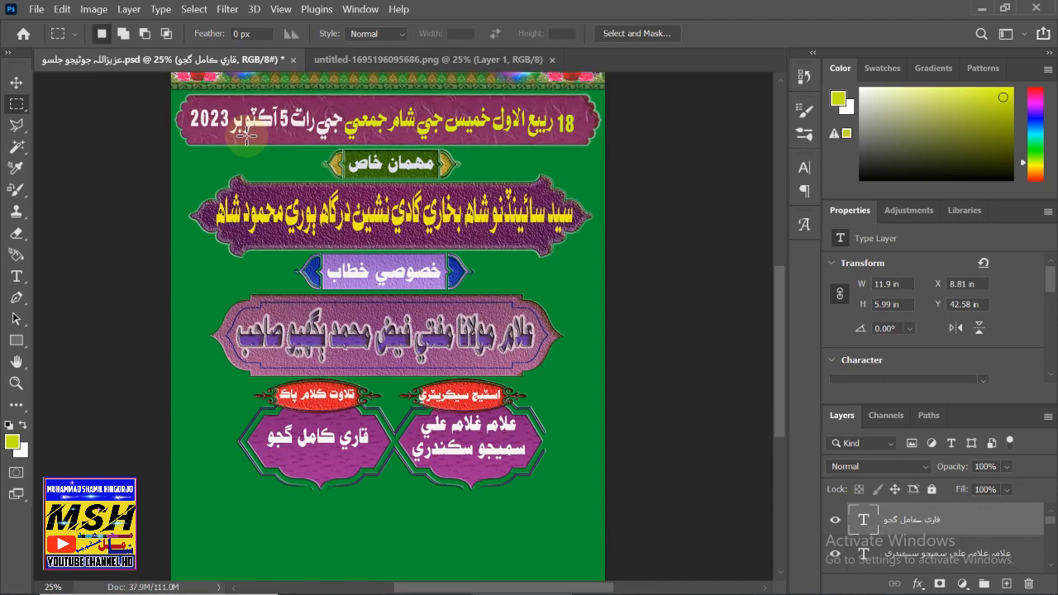
pyautogui.hotkey('ctrl', 'v')
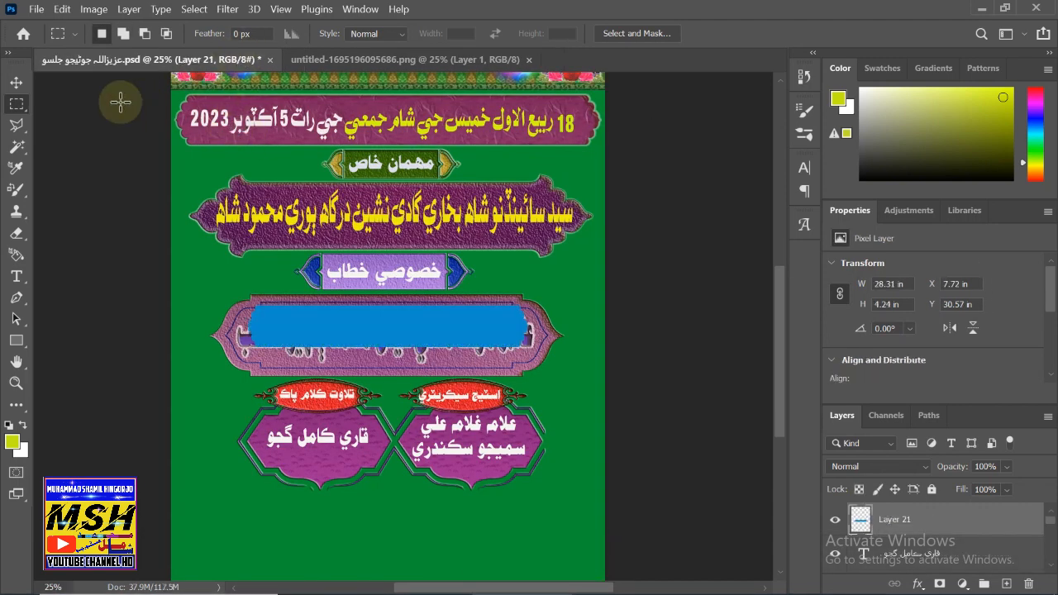
# - Drag the Layer 21 blue ribbon down to the flyer's bottom, below the purple name frames
pyautogui.click(16, 82)
pyautogui.moveTo(338, 332); pyautogui.dragTo(325, 551)
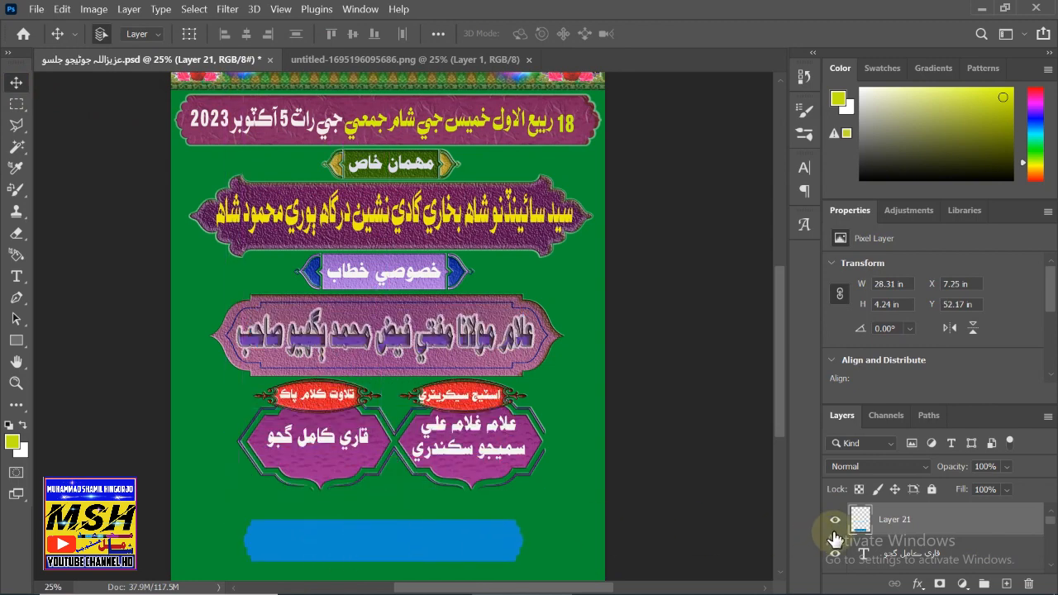
# - Give Layer 21 a Color Overlay and Bevel & Emboss with Contour and Texture
pyautogui.doubleClick(942, 517)
pyautogui.moveTo(360, 57); pyautogui.dragTo(585, 80)
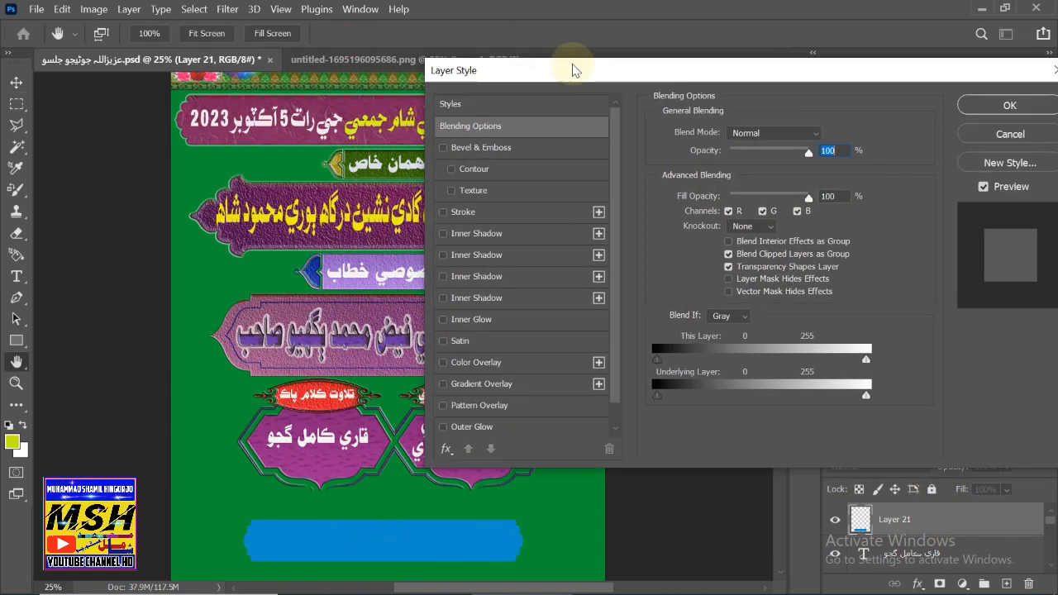
pyautogui.click(475, 362)
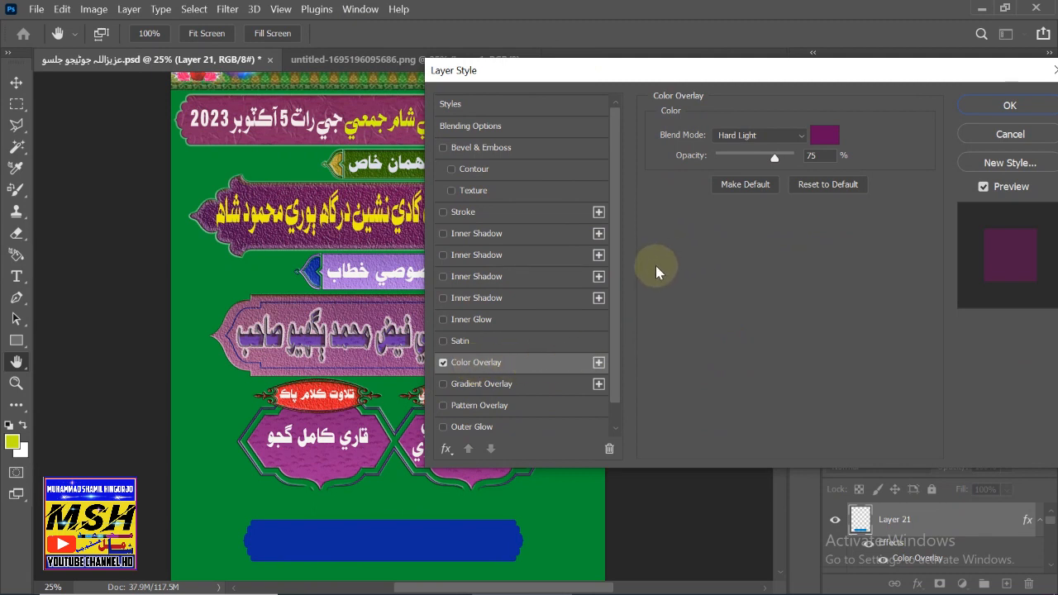
pyautogui.click(495, 148)
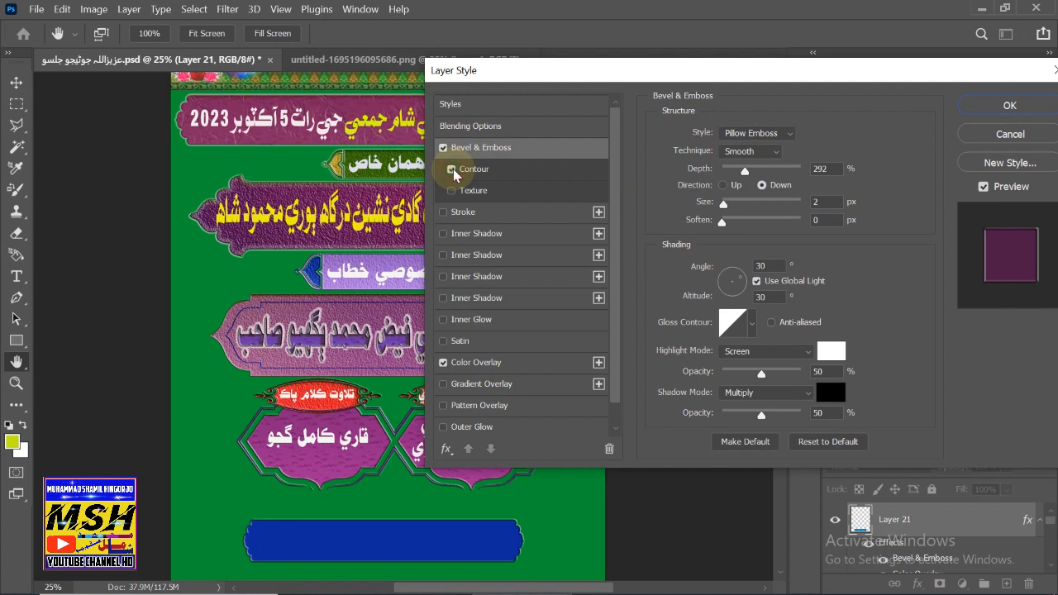
pyautogui.click(467, 174)
pyautogui.click(467, 195)
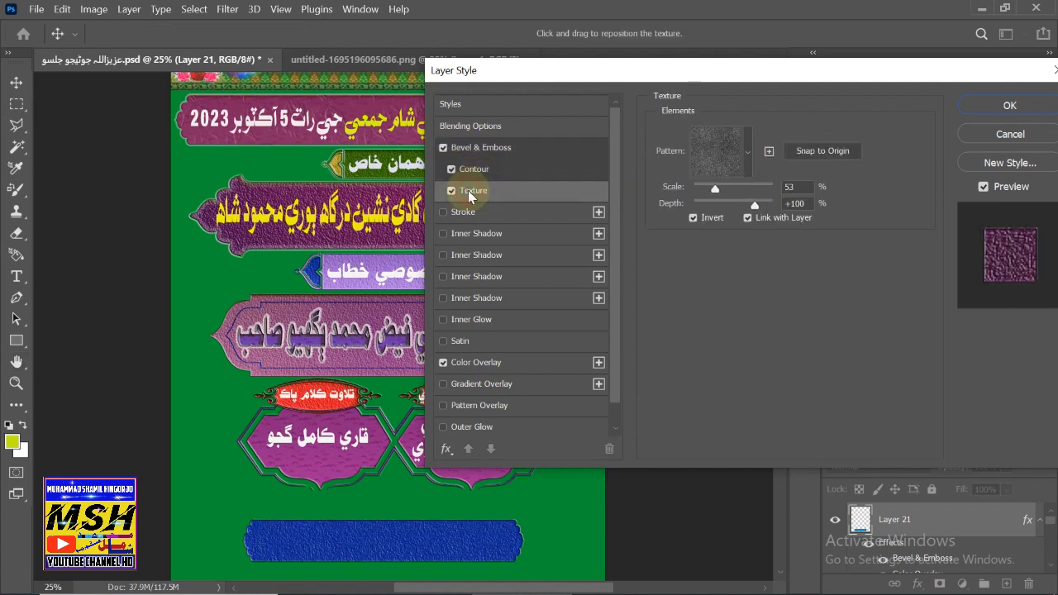
# - Add four Inner Shadows and an Outer Glow to the banner, then apply the styles
pyautogui.click(478, 235)
pyautogui.click(476, 254)
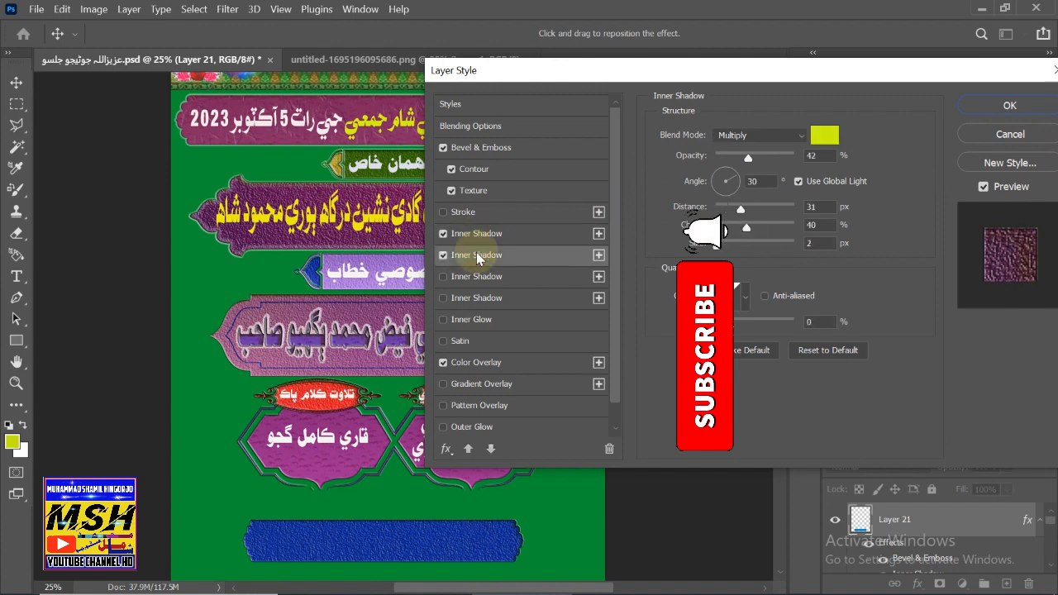
pyautogui.click(469, 277)
pyautogui.click(468, 299)
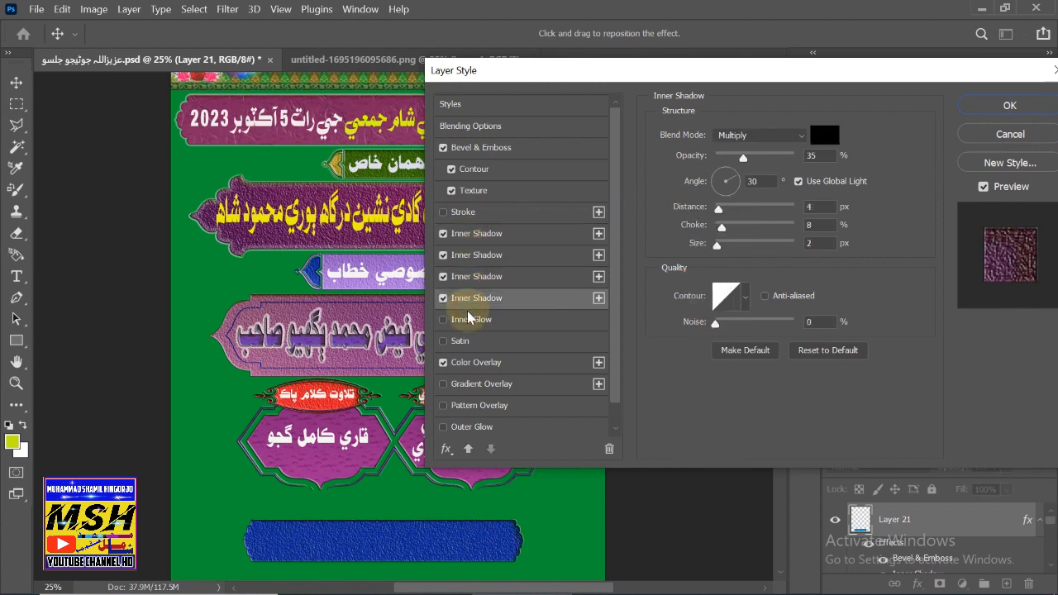
pyautogui.click(447, 406)
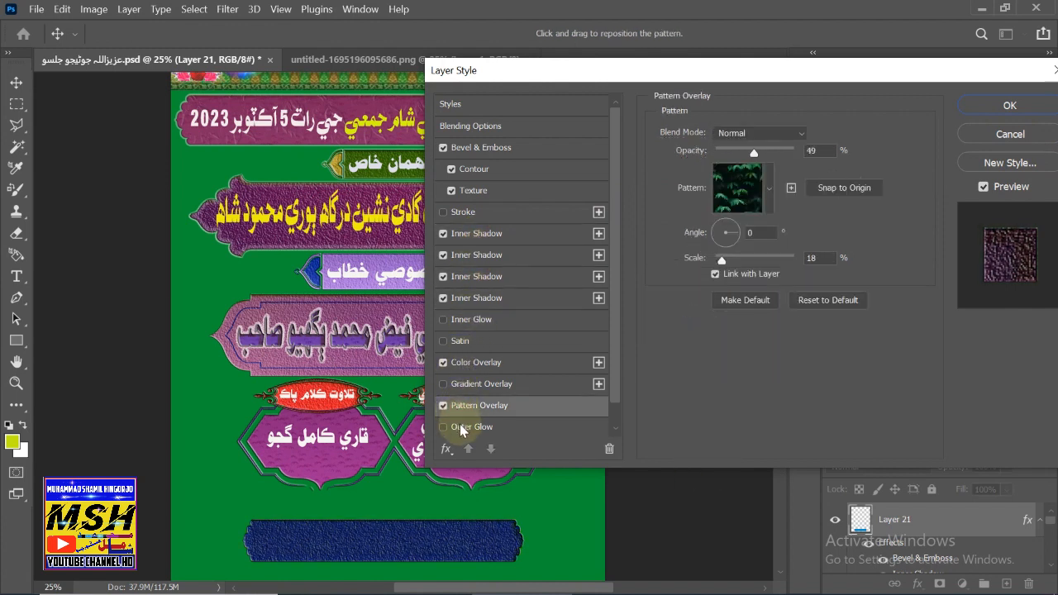
pyautogui.click(443, 405)
pyautogui.click(443, 426)
pyautogui.click(456, 426)
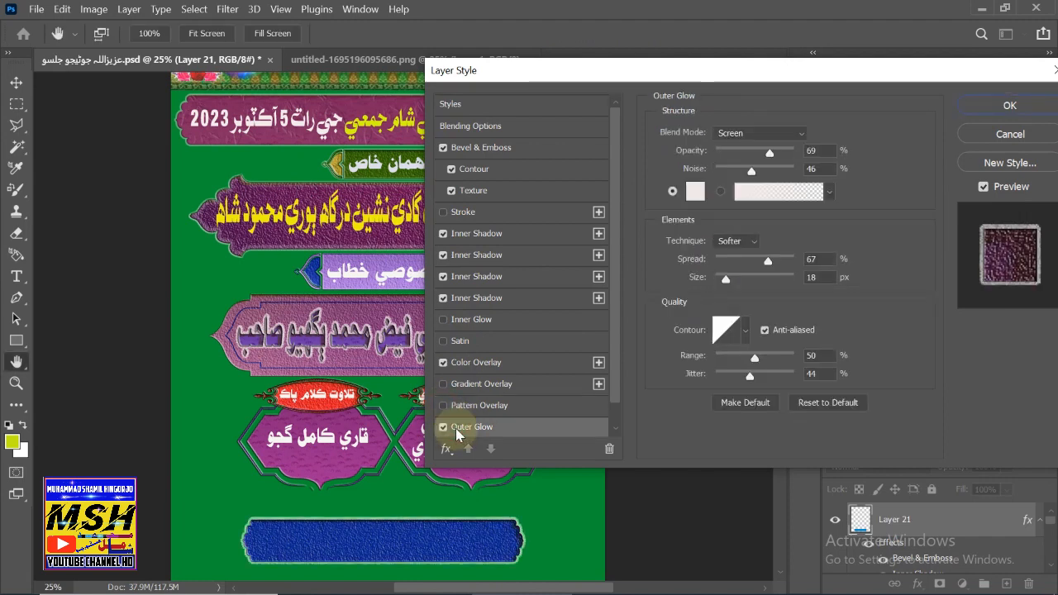
pyautogui.click(1009, 106)
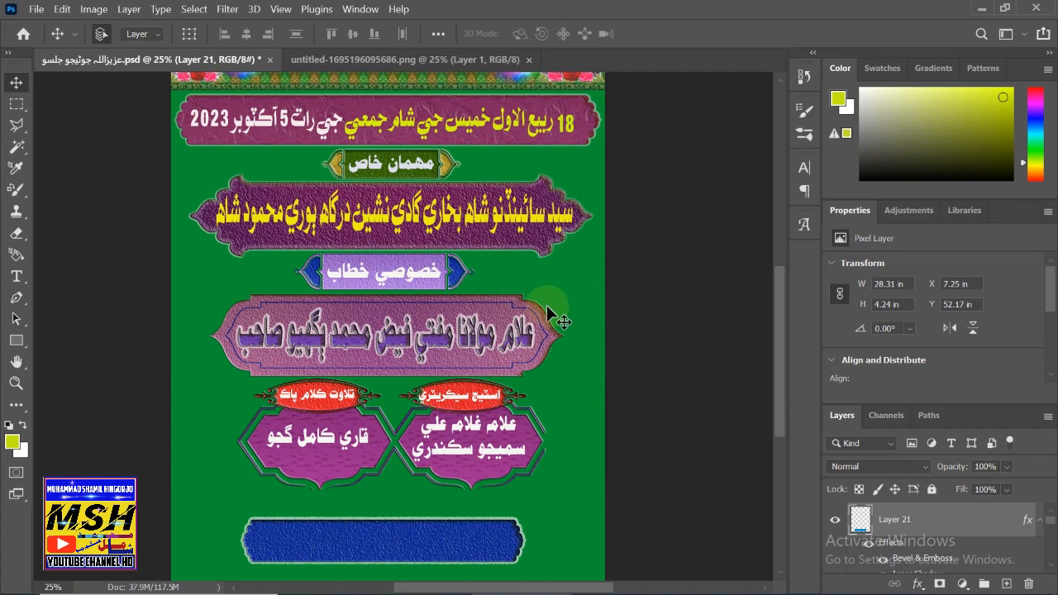
# - Scale the Layer 21 ribbon up to 142.66% so it spans nearly the full poster width
pyautogui.hotkey('ctrl', 't')
pyautogui.scroll(-1, 396, 435)
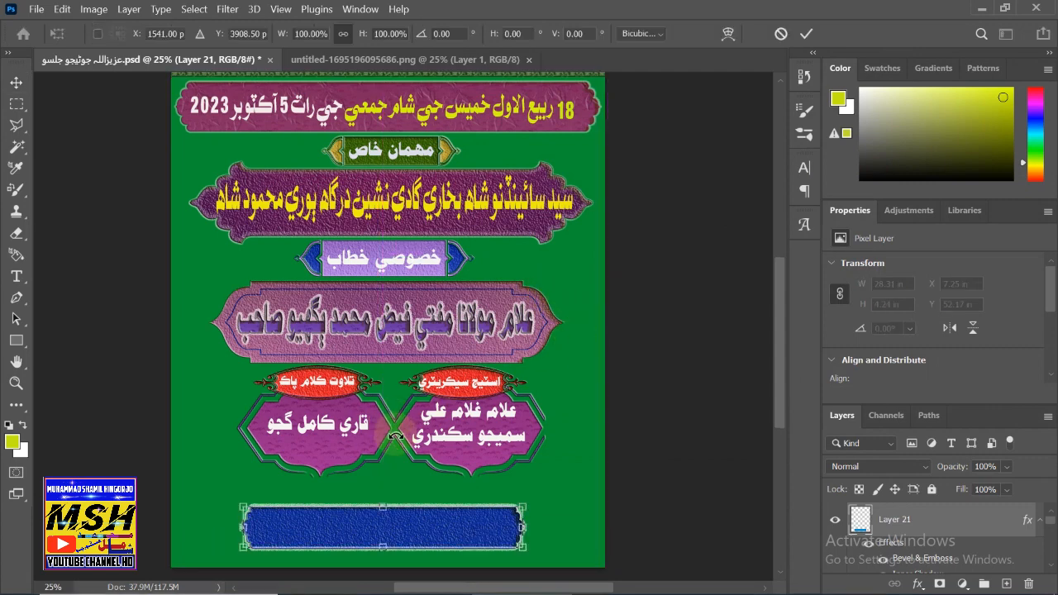
pyautogui.scroll(-1, 396, 435)
pyautogui.moveTo(239, 495); pyautogui.dragTo(975, 529)
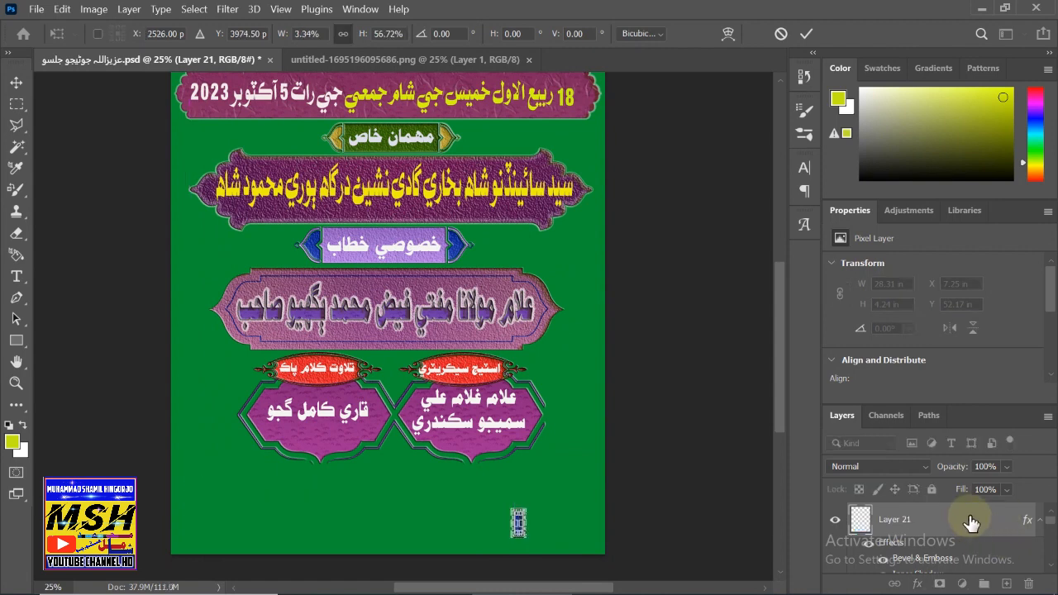
pyautogui.hotkey('shift', 'F12')
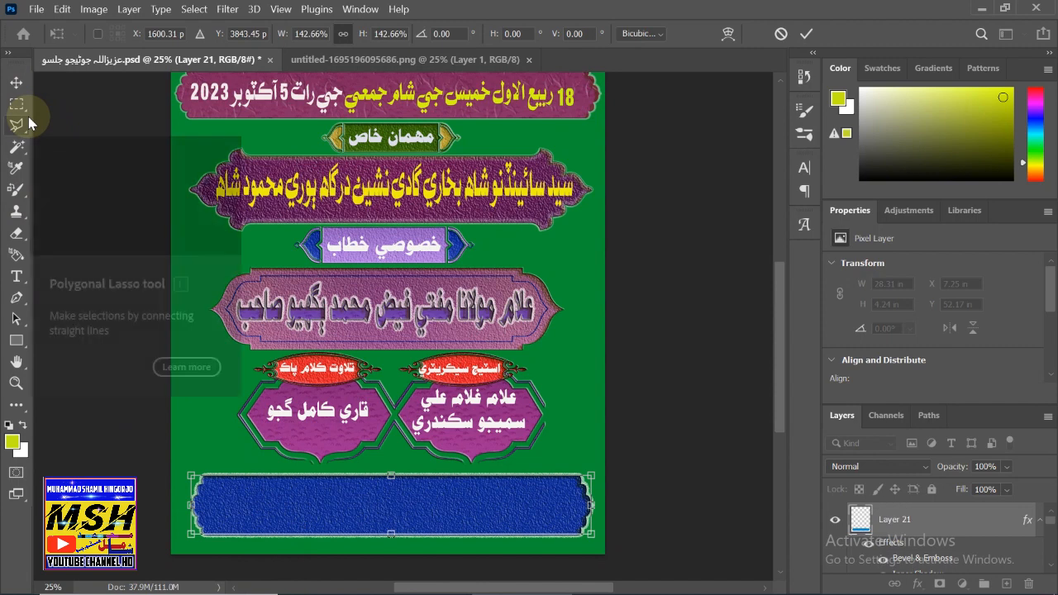
pyautogui.press('shift')
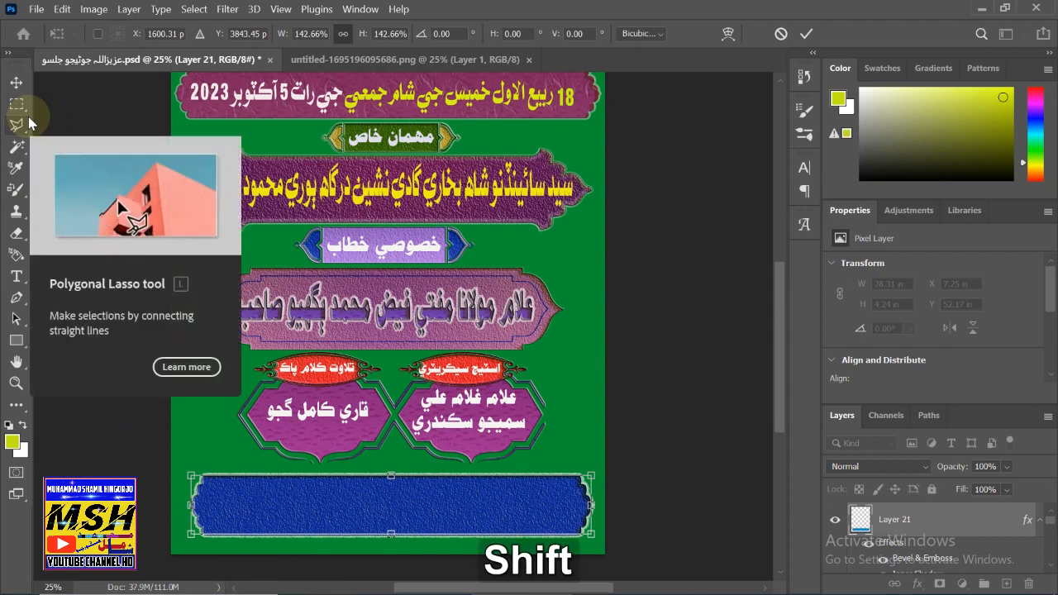
pyautogui.hotkey('shift', 'F12')
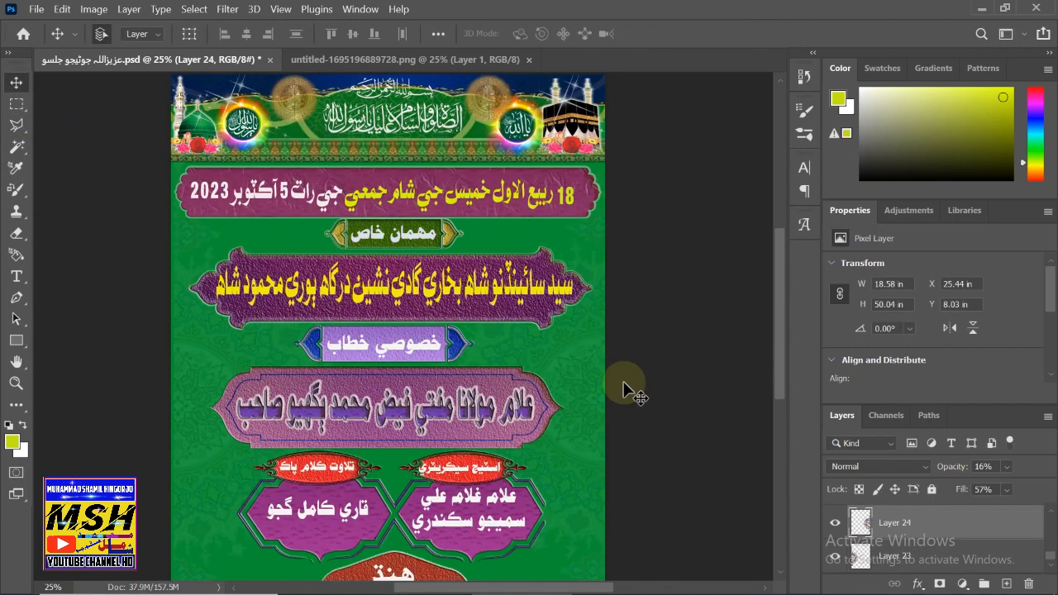
pyautogui.scroll(-1, 508, 461)
pyautogui.scroll(-1, 534, 466)
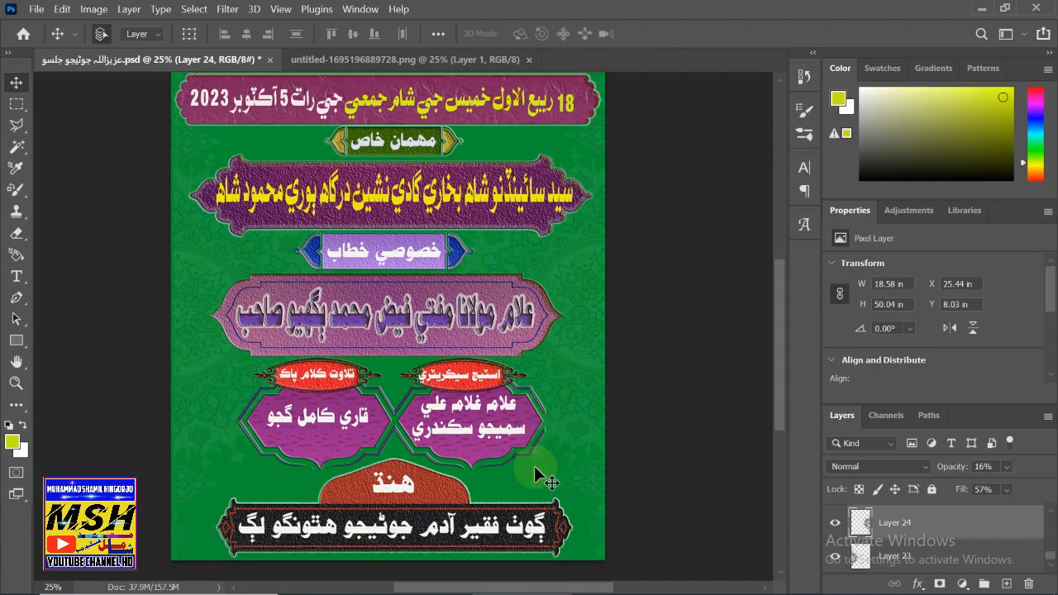
pyautogui.scroll(2, 524, 431)
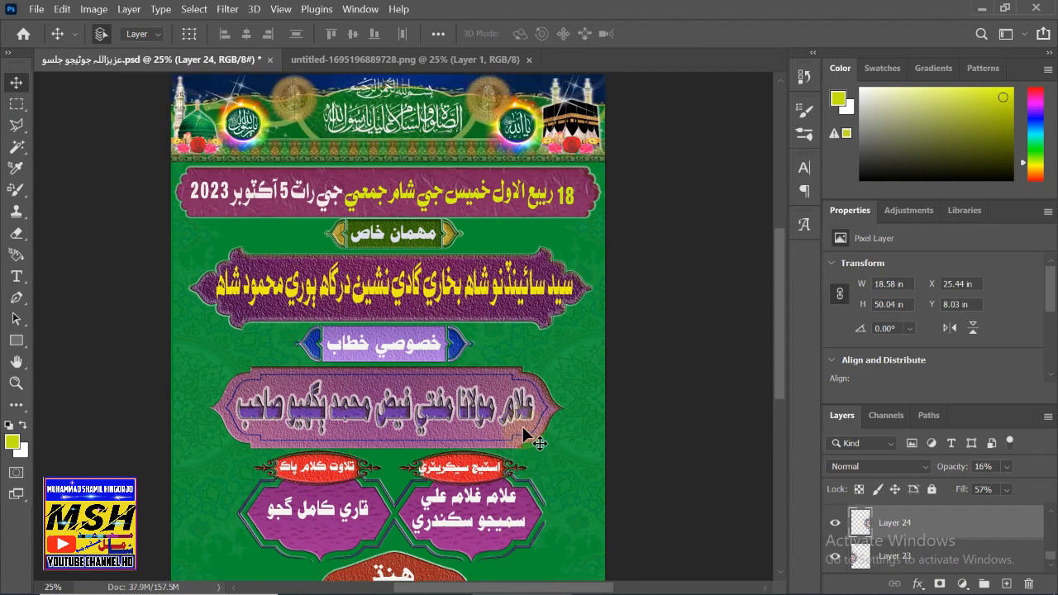
pyautogui.scroll(1, 523, 435)
pyautogui.scroll(-1, 500, 433)
pyautogui.scroll(-1, 501, 432)
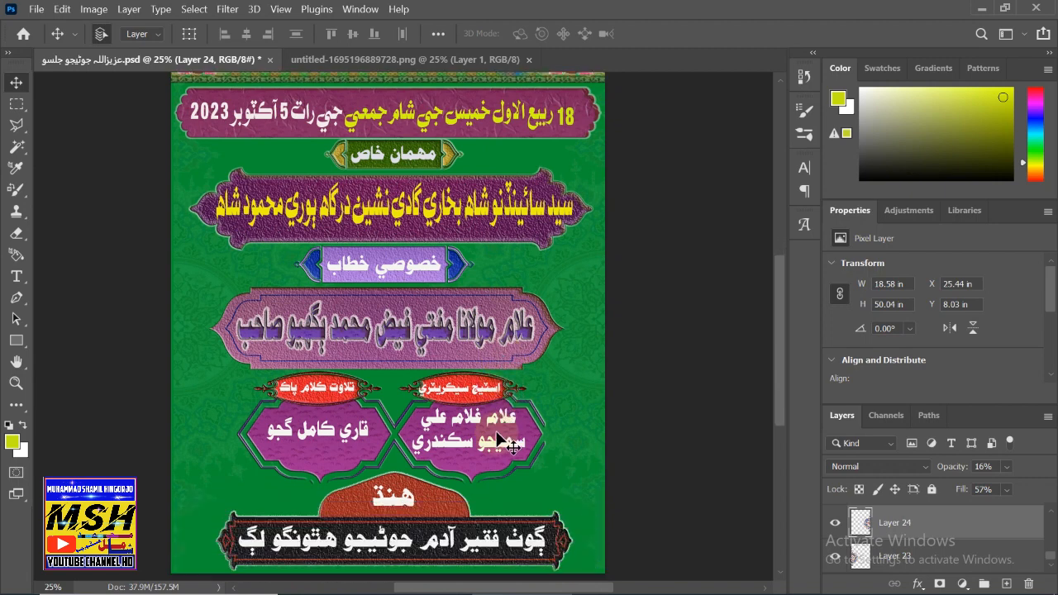
pyautogui.scroll(-1, 496, 439)
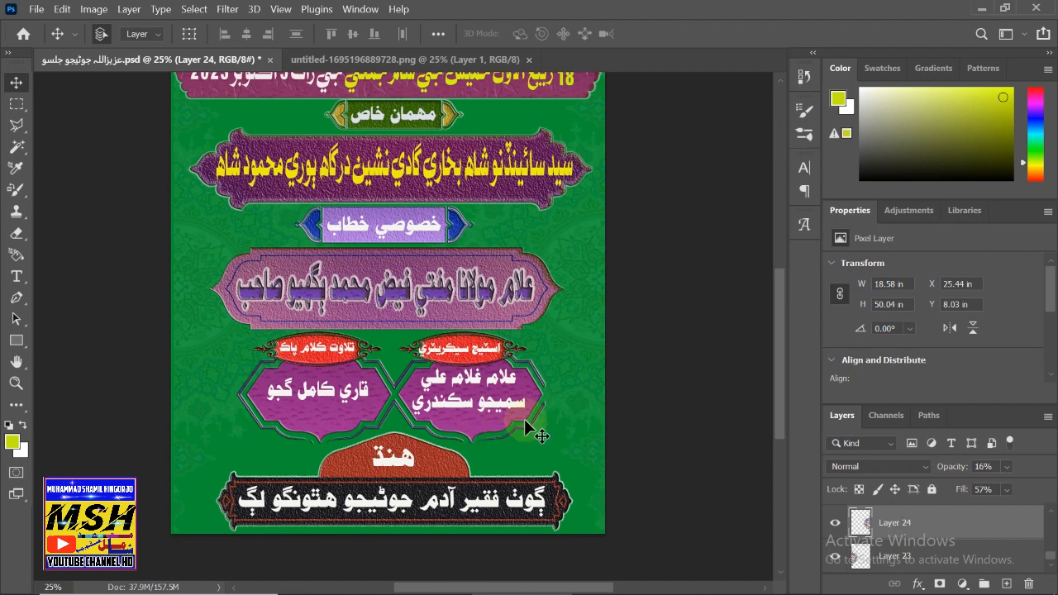
pyautogui.scroll(-1, 524, 419)
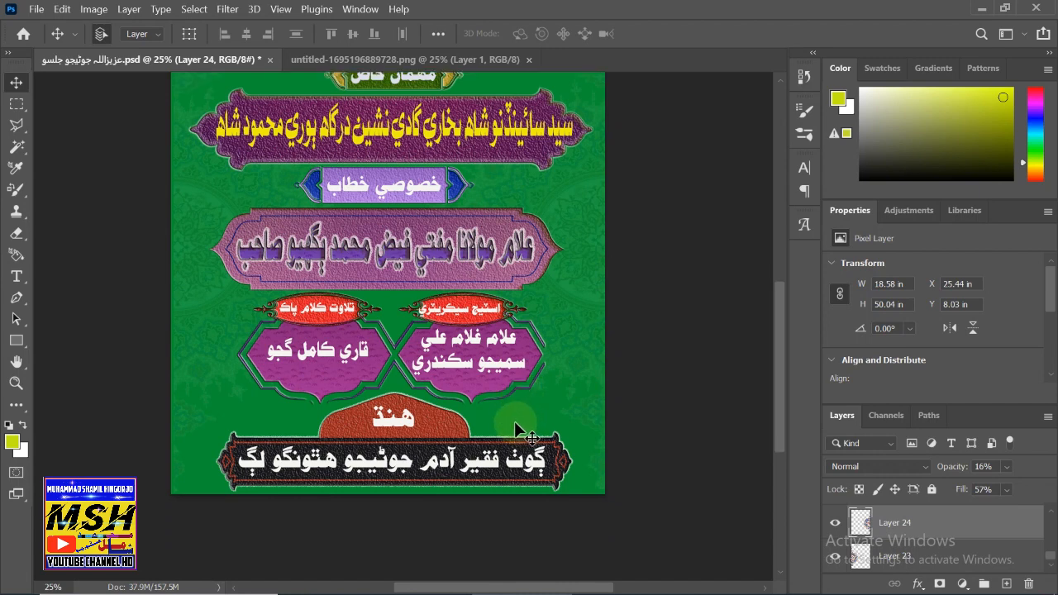
pyautogui.scroll(-1, 514, 420)
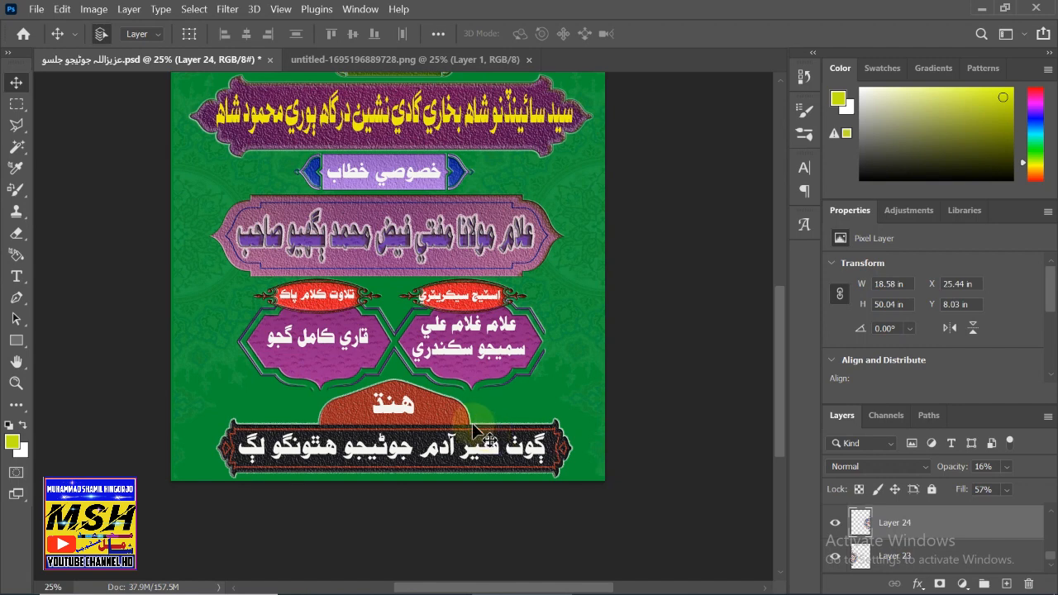
pyautogui.hotkey('shift', 'F12')
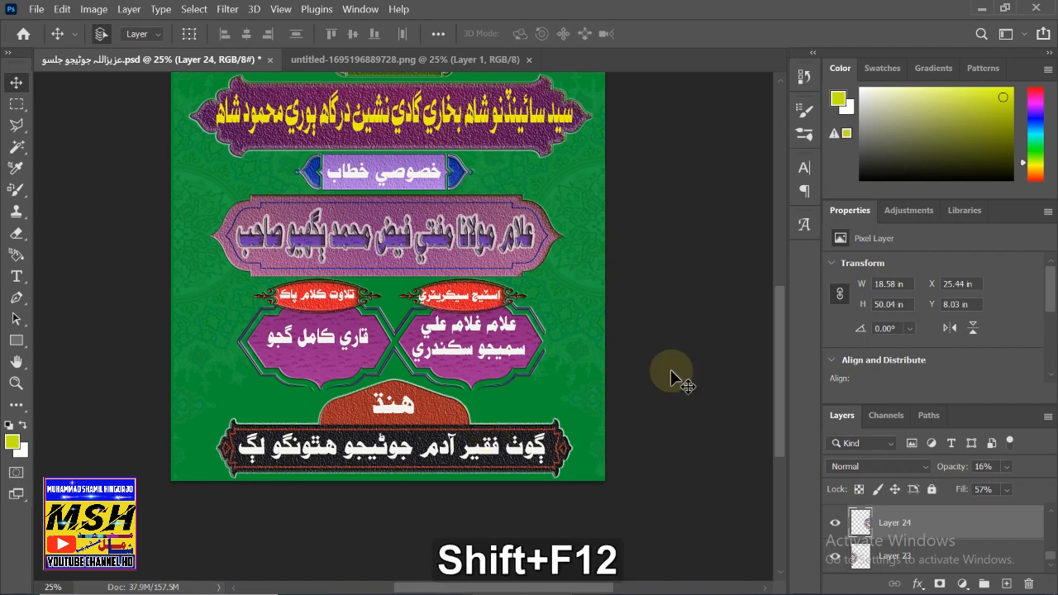
pyautogui.scroll(6, 671, 370)
pyautogui.scroll(1, 666, 418)
pyautogui.scroll(-2, 666, 418)
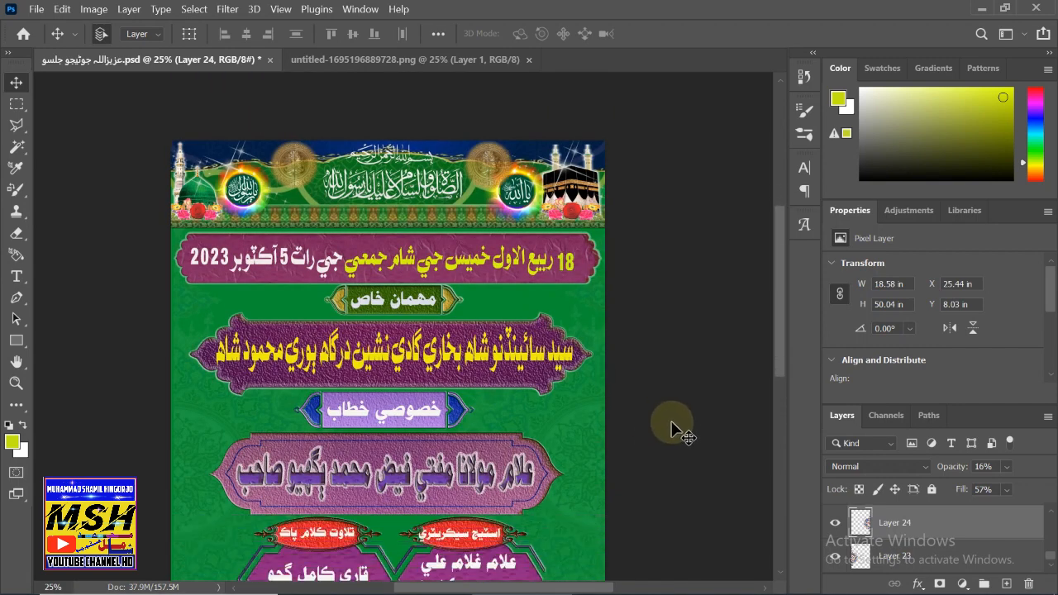
pyautogui.click(696, 404)
pyautogui.scroll(-3, 697, 402)
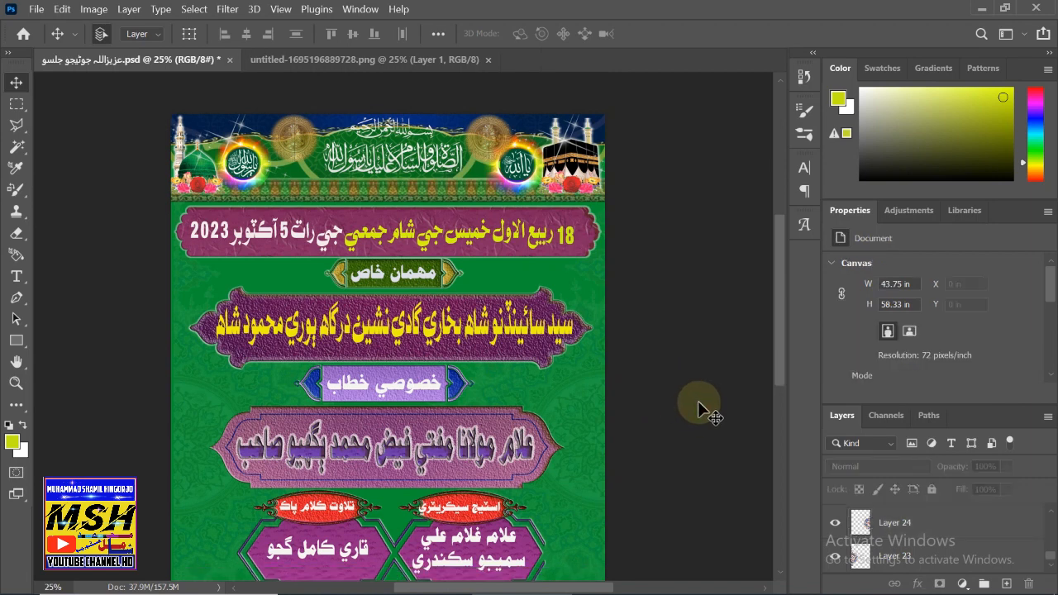
pyautogui.scroll(-5, 695, 401)
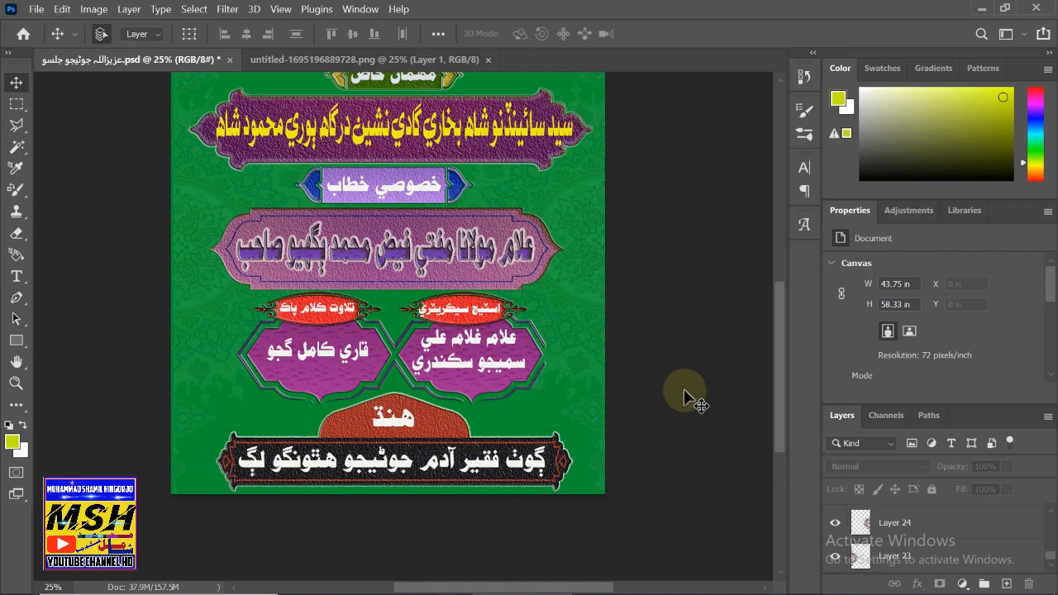
pyautogui.scroll(1, 684, 388)
pyautogui.scroll(1, 684, 388)
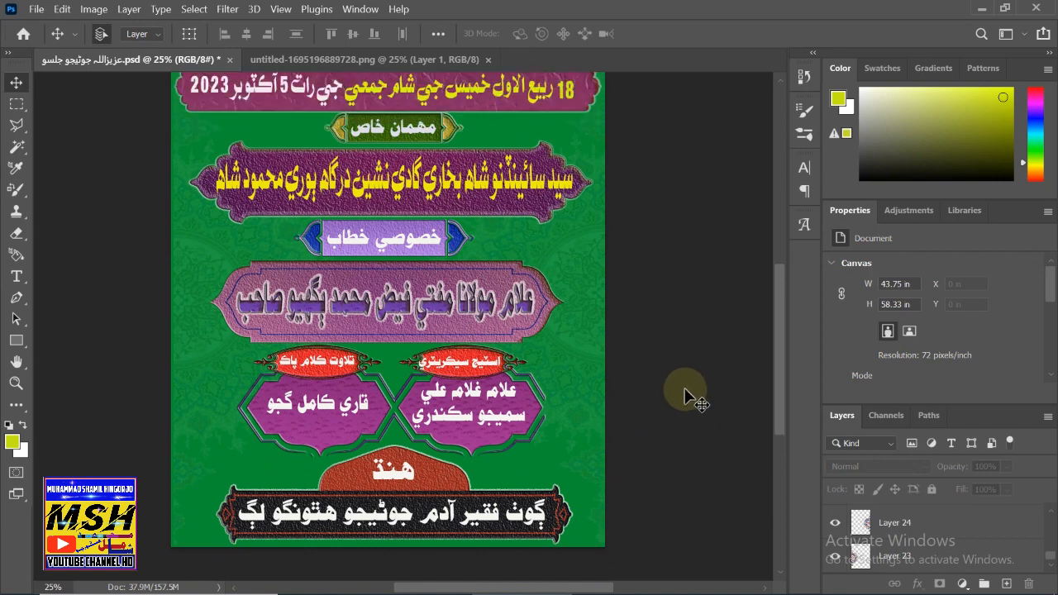
pyautogui.scroll(2, 685, 387)
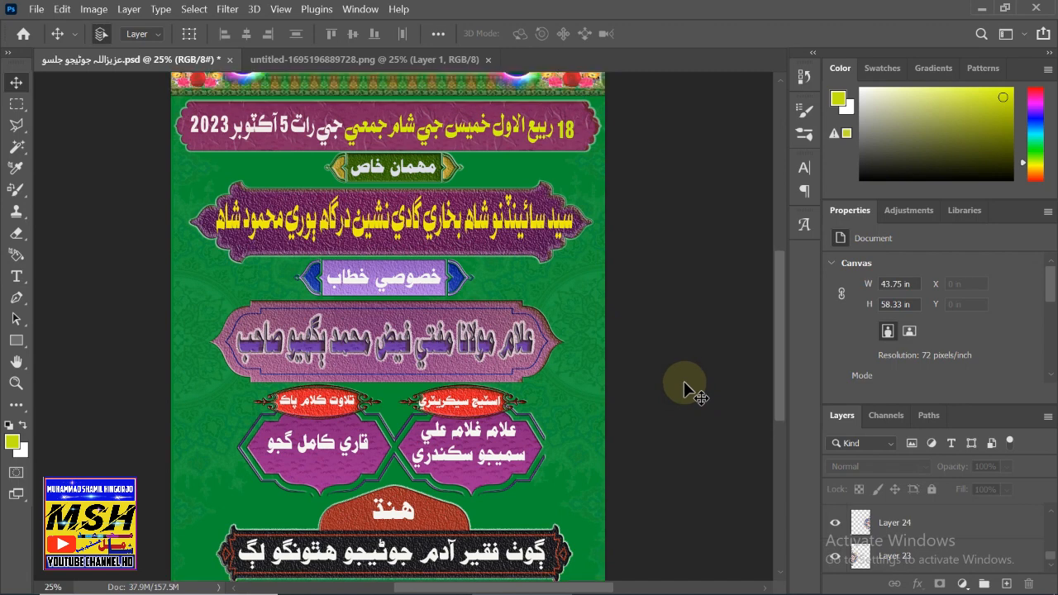
pyautogui.scroll(2, 685, 340)
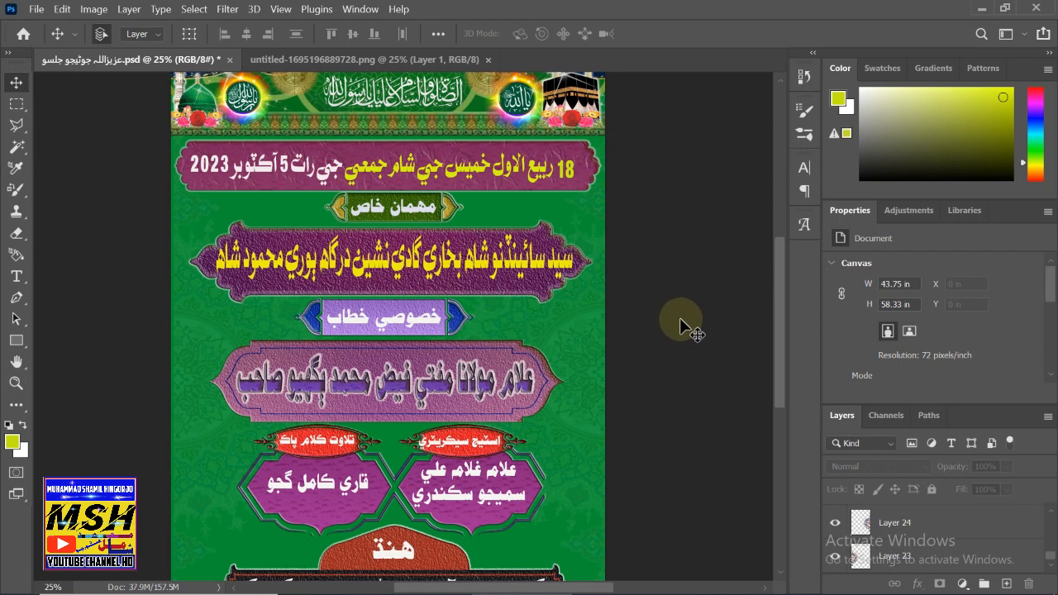
# - Nudge the Layer 15 green banner and its مهمان خاص text down, shifting the text slightly right
pyautogui.click(447, 221)
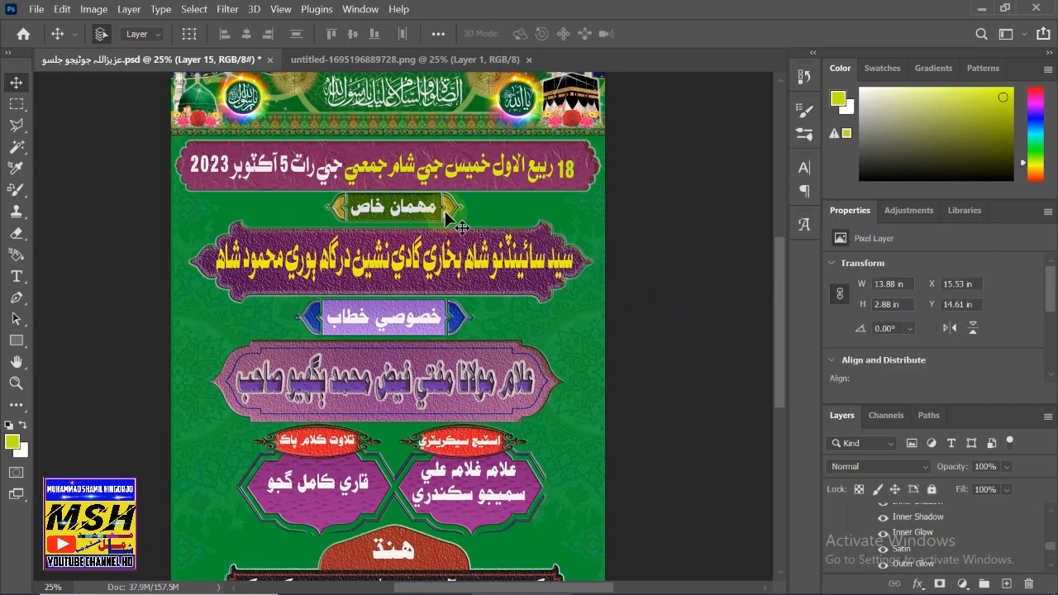
pyautogui.press('Down')
pyautogui.press('Down')
pyautogui.press('Down')
pyautogui.press('Down')
pyautogui.press('Down')
pyautogui.press('Down')
pyautogui.press('Down')
pyautogui.press('Down')
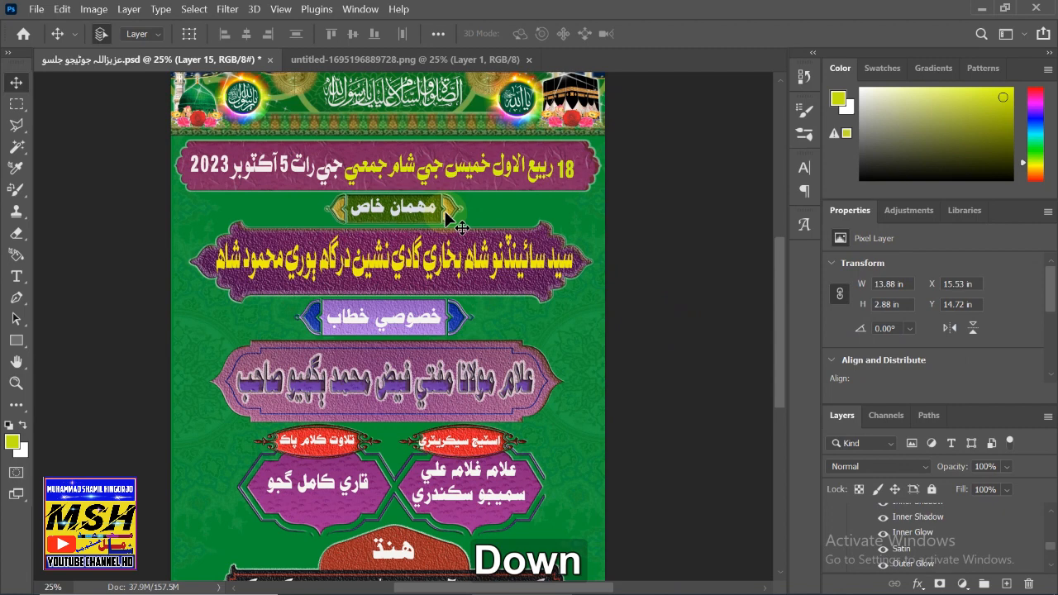
pyautogui.click(420, 213)
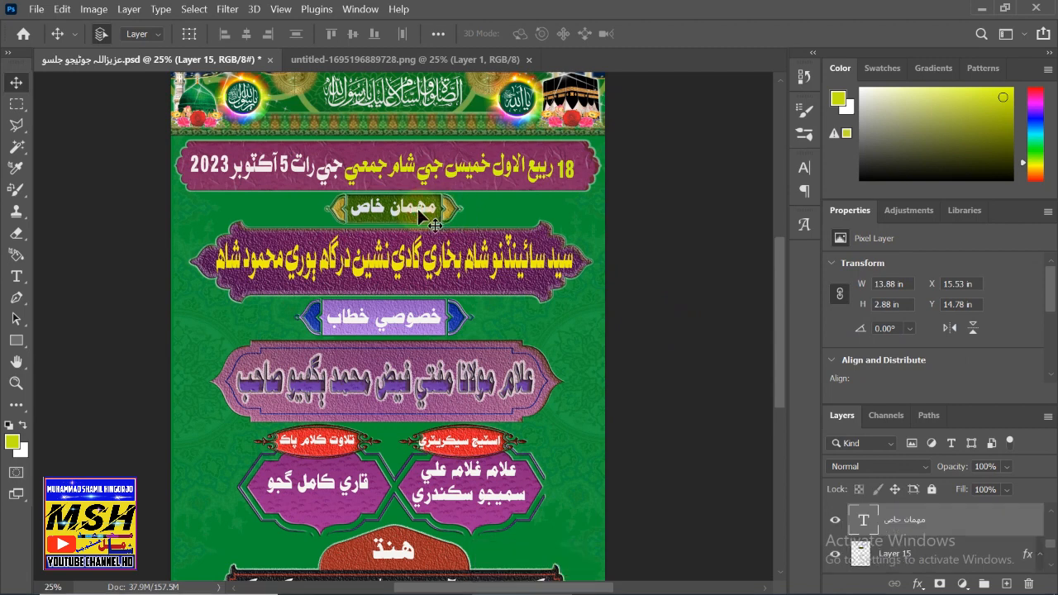
pyautogui.press('Down')
pyautogui.press('Down')
pyautogui.press('Down')
pyautogui.press('Down')
pyautogui.press('Down')
pyautogui.press('Down')
pyautogui.press('Down')
pyautogui.press('Down')
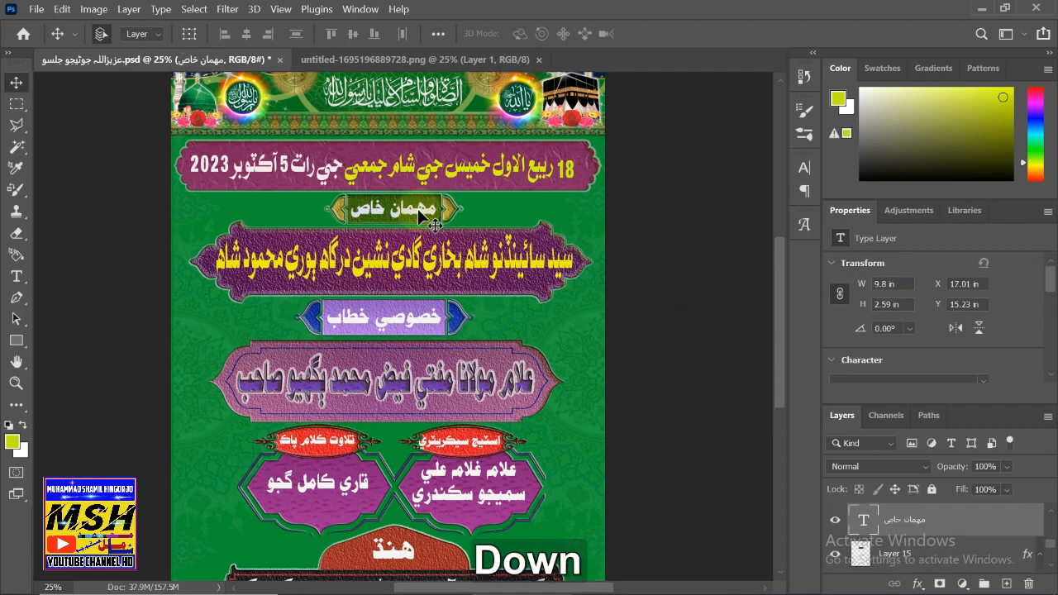
pyautogui.press('Right')
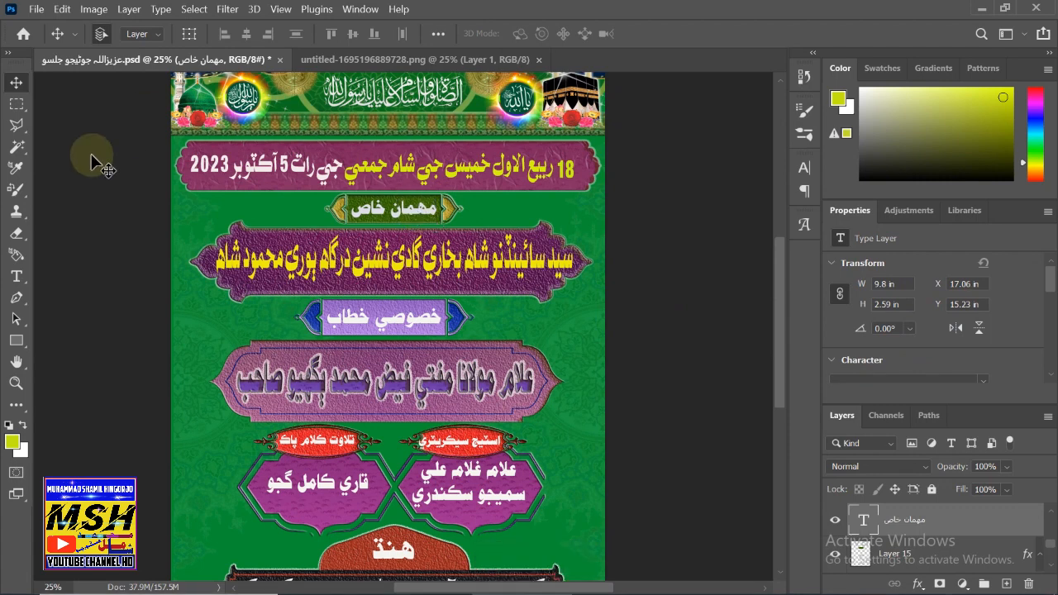
pyautogui.click(251, 211)
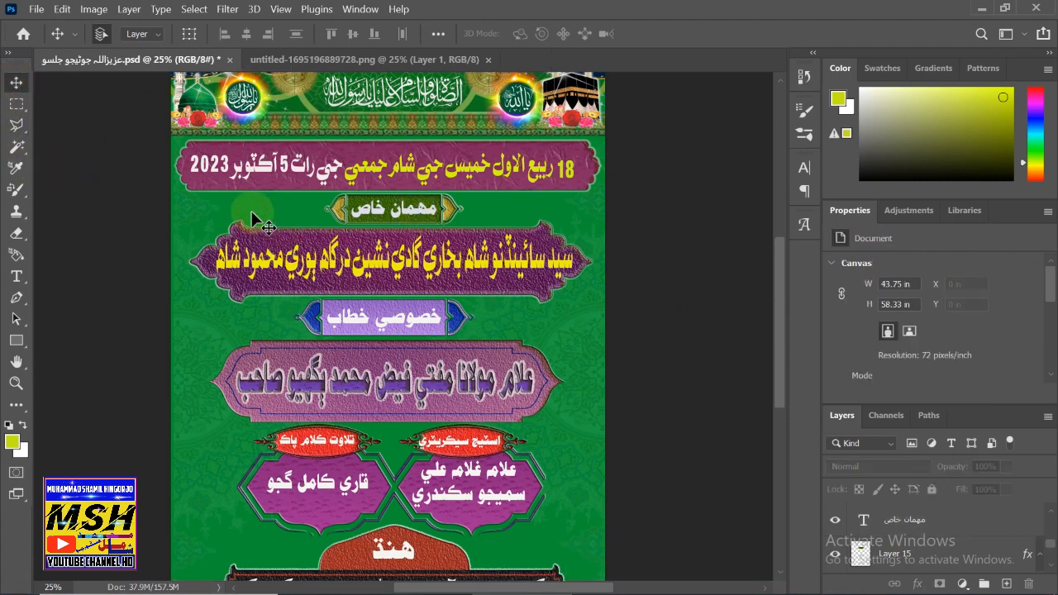
pyautogui.press('shift')
pyautogui.hotkey('shift', 'F12')
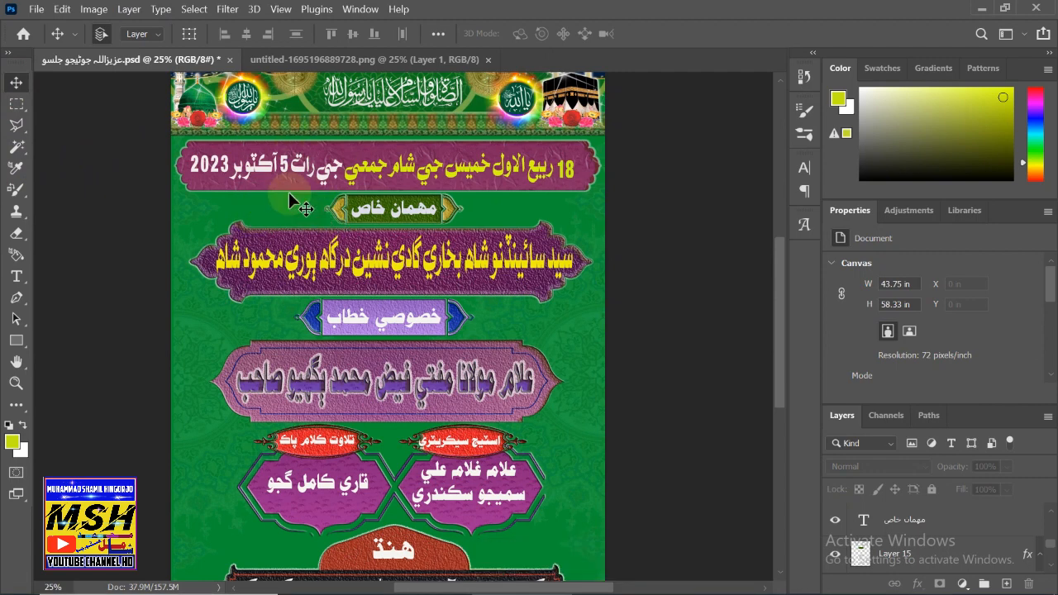
pyautogui.scroll(-4, 355, 298)
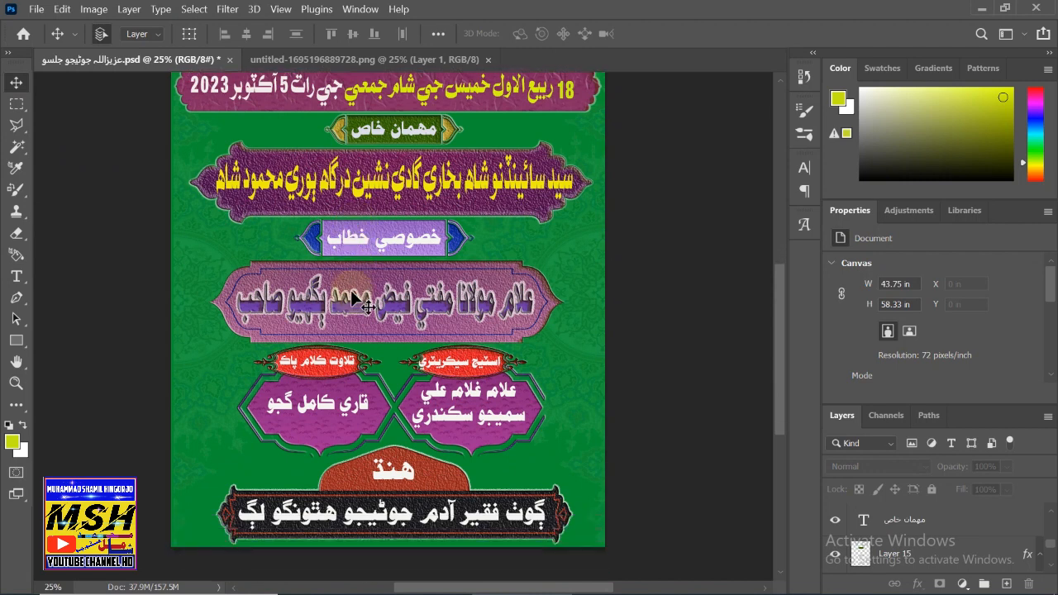
pyautogui.scroll(-5, 352, 298)
pyautogui.scroll(6, 350, 292)
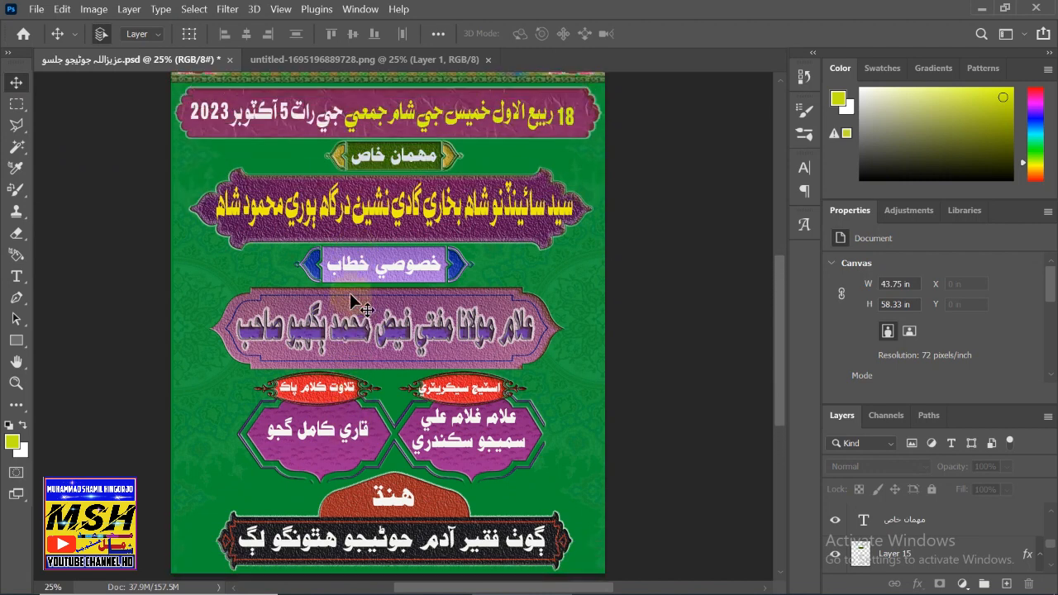
pyautogui.scroll(5, 350, 292)
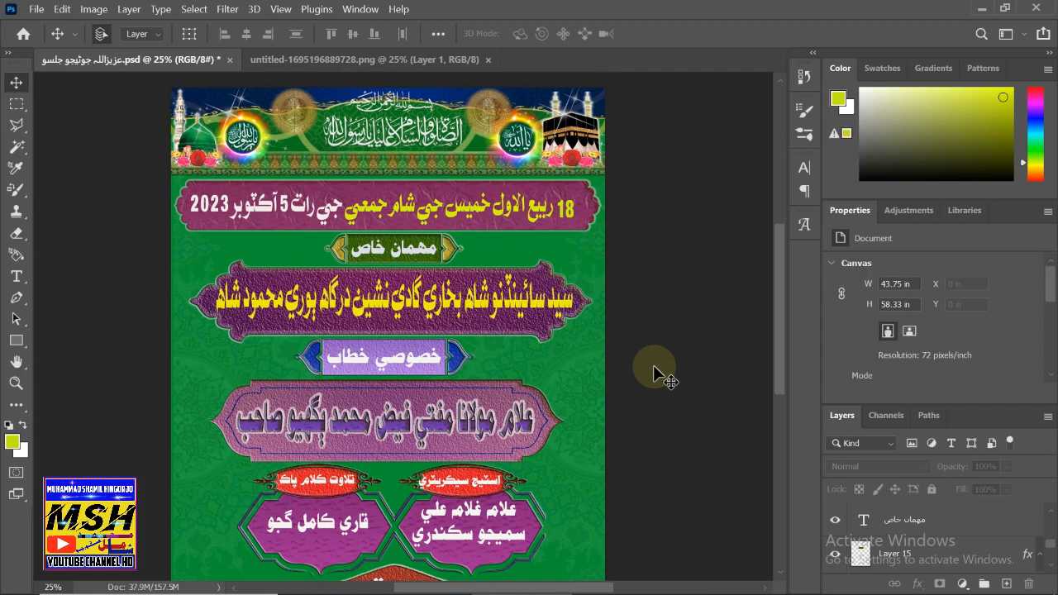
pyautogui.scroll(-6, 653, 369)
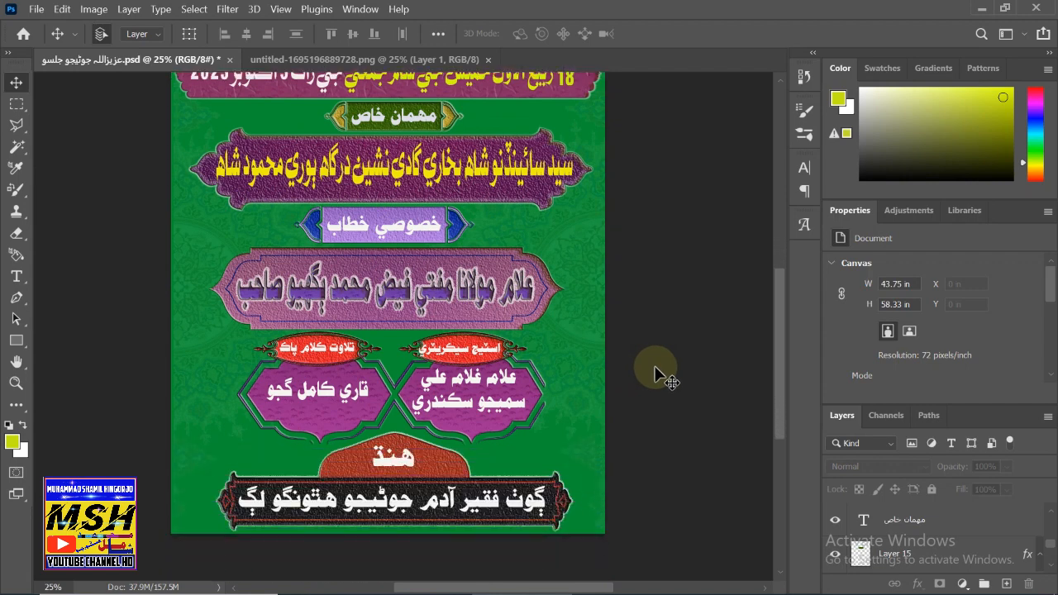
pyautogui.scroll(8, 654, 365)
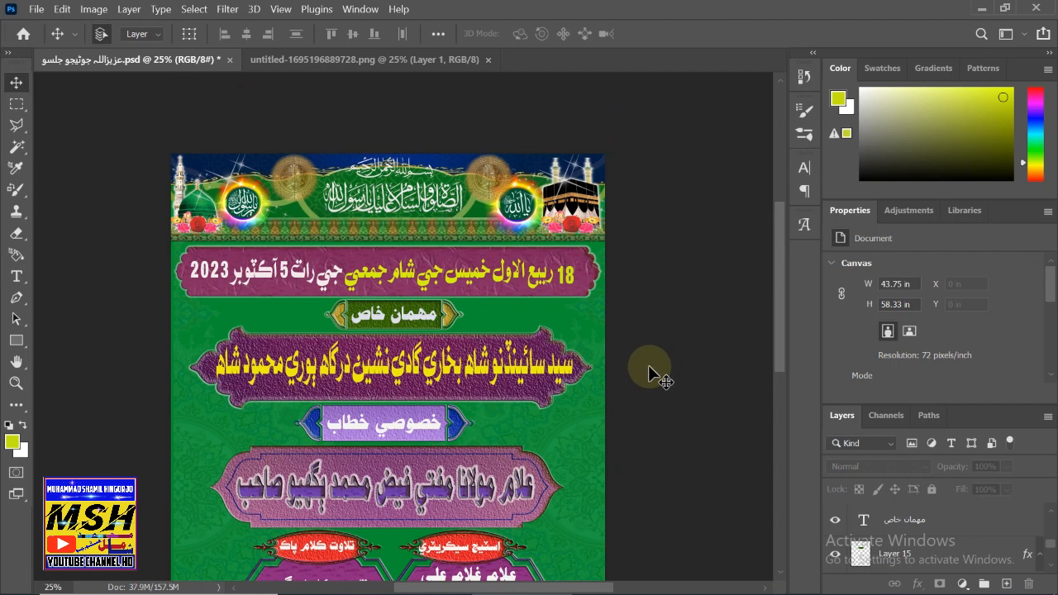
pyautogui.scroll(-8, 647, 364)
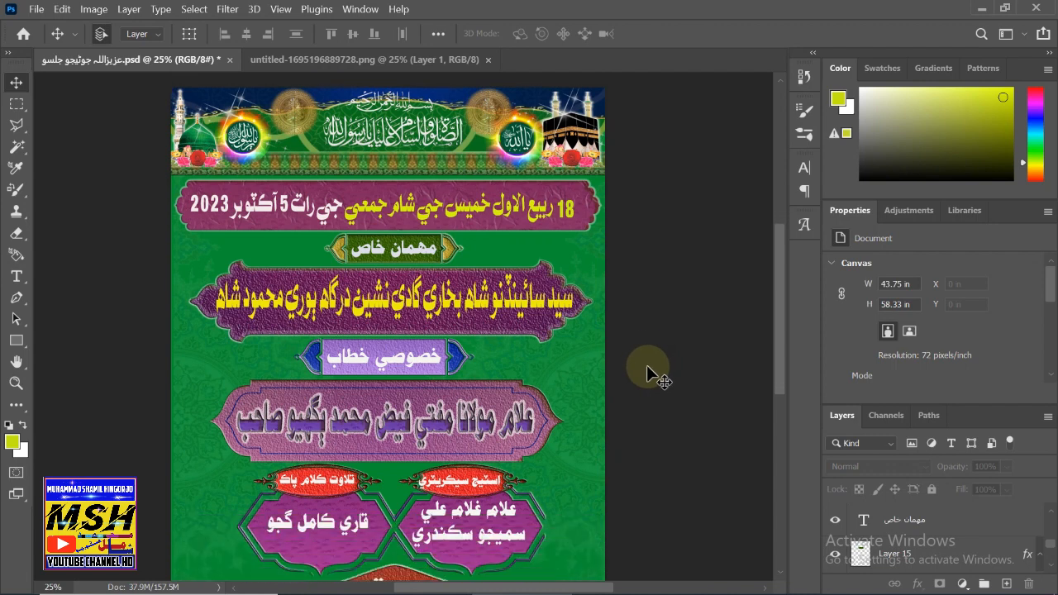
pyautogui.scroll(-1, 629, 364)
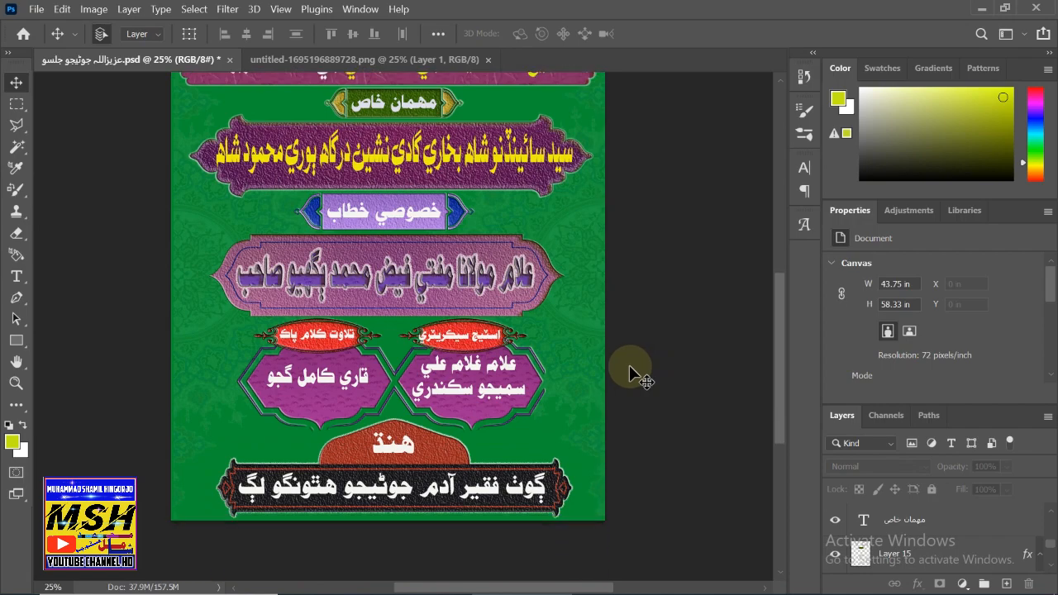